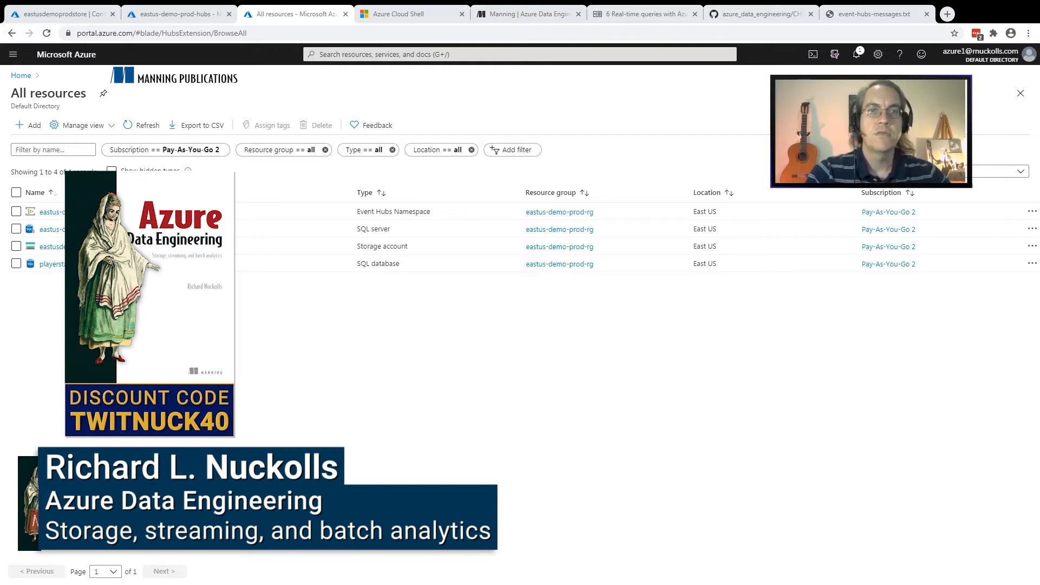
Look over the Azure Data Engineering book page on Manning and its liveBook section 6.4.1 on window functions
click(29, 125)
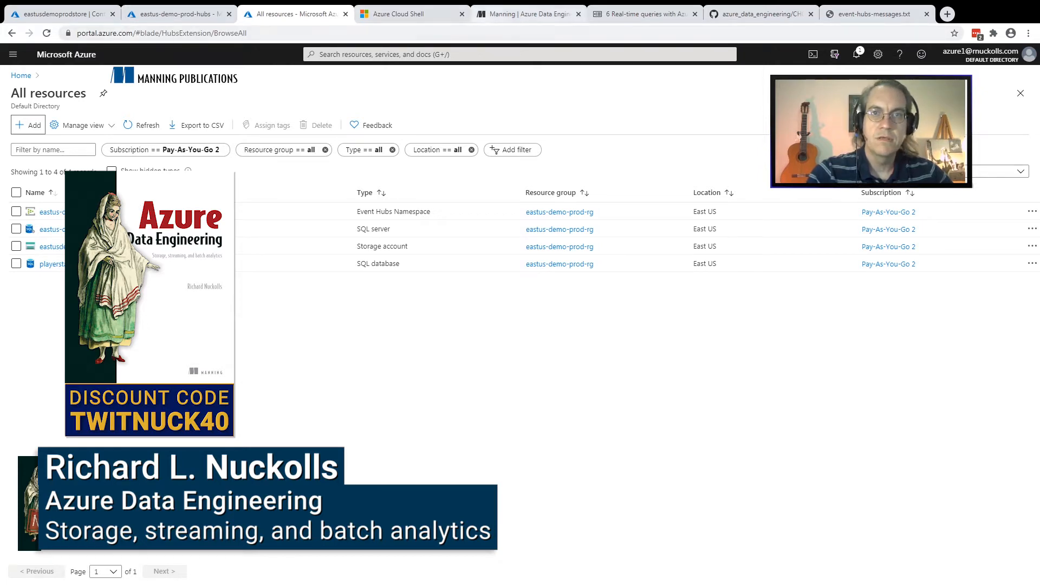
click(526, 13)
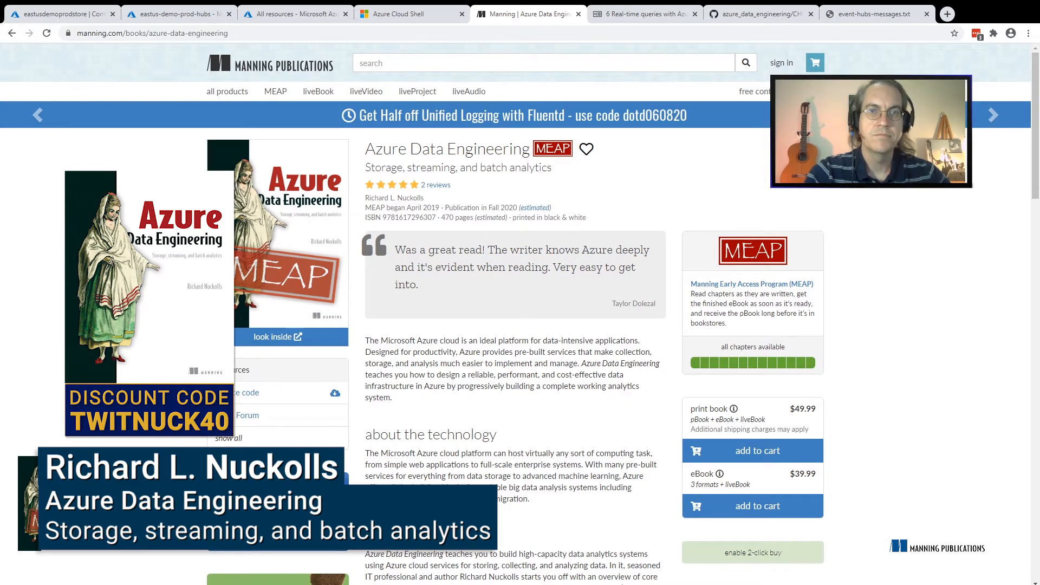
key(ctrl+Tab)
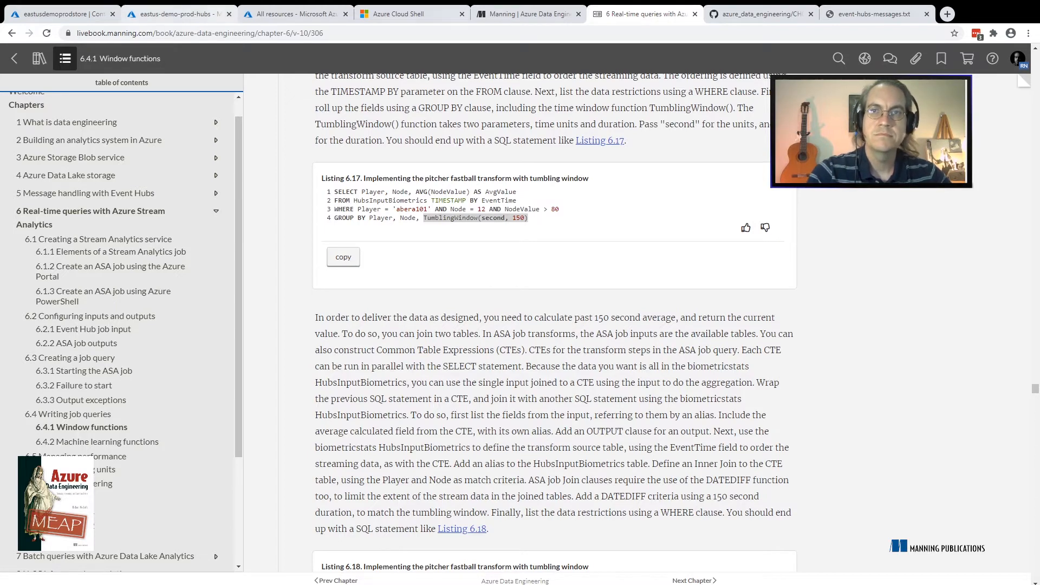
click(530, 14)
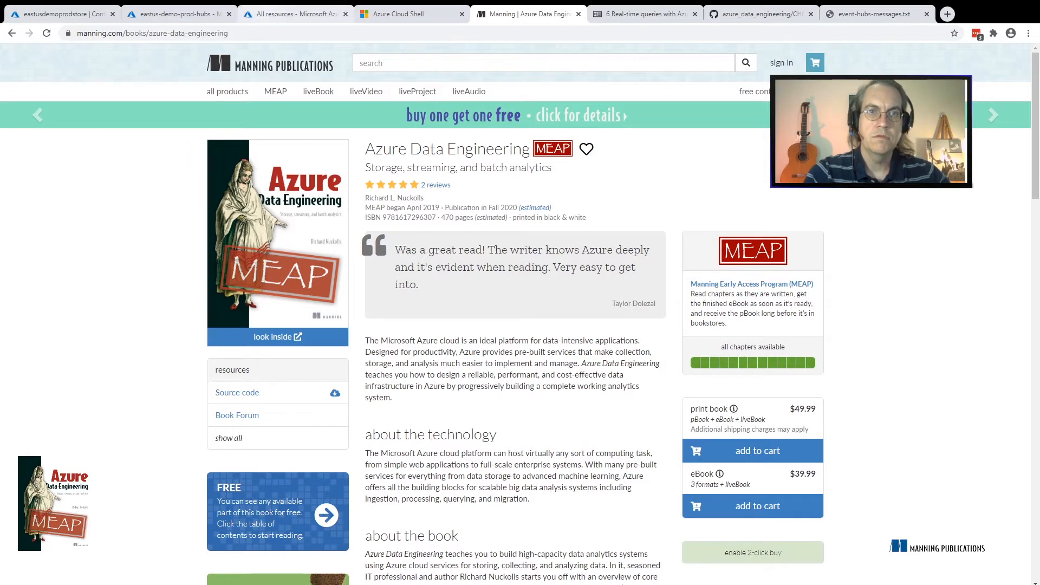
Return to the Azure resources, search the Marketplace for "stream", and start creating a Stream Analytics job
click(295, 14)
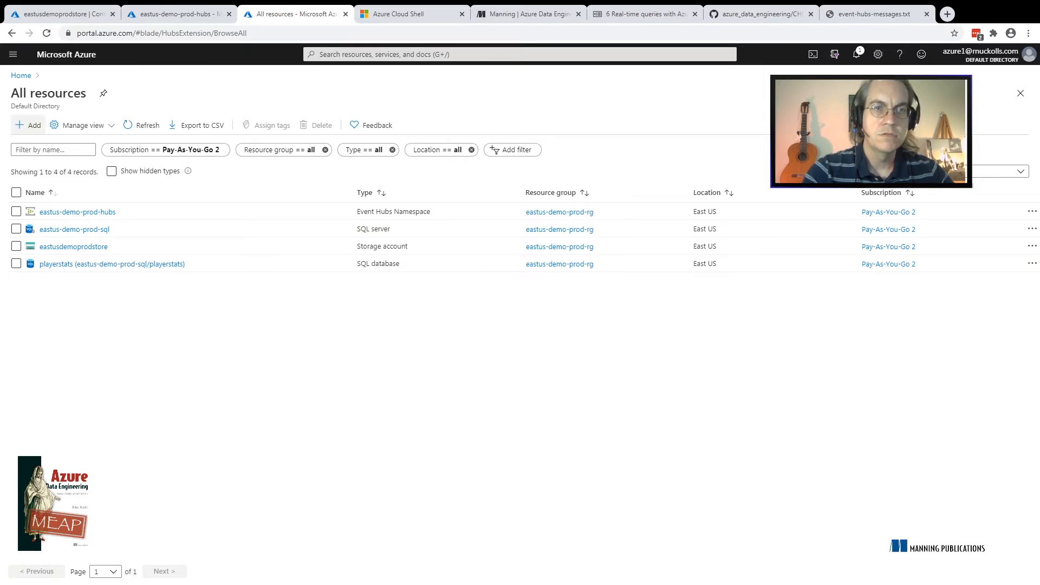
click(28, 125)
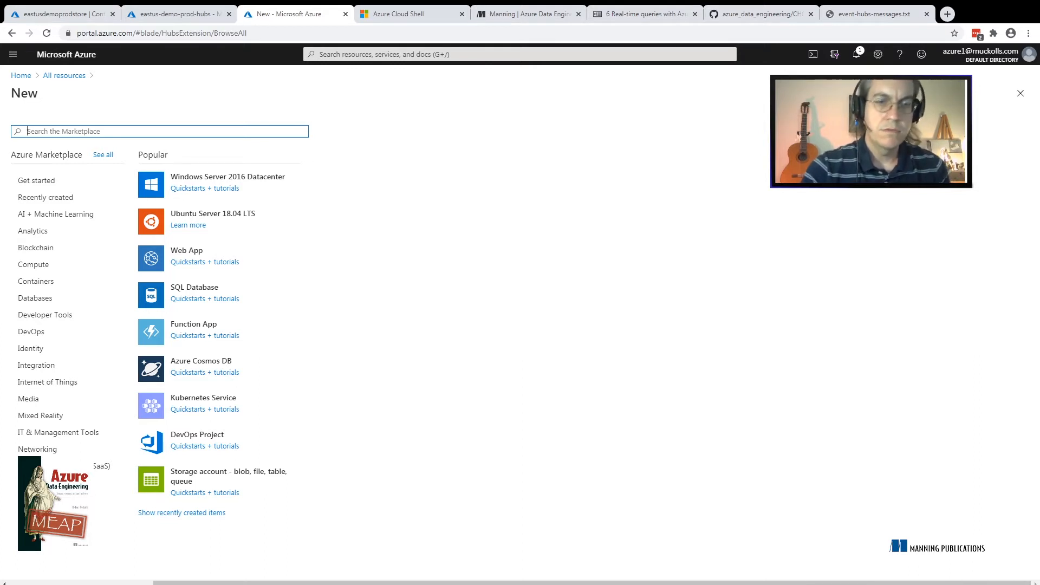
text(stream)
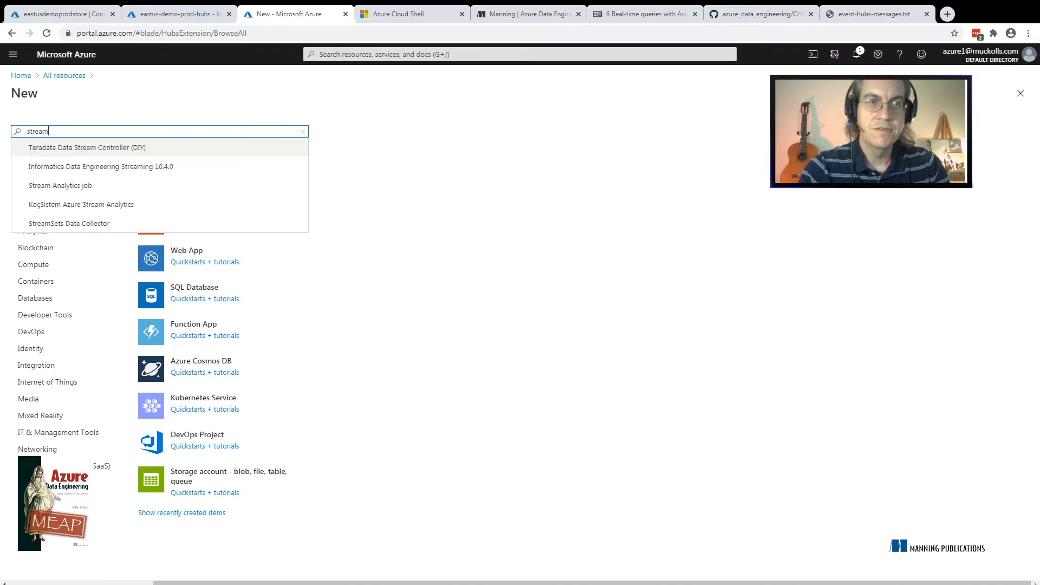
key(Down)
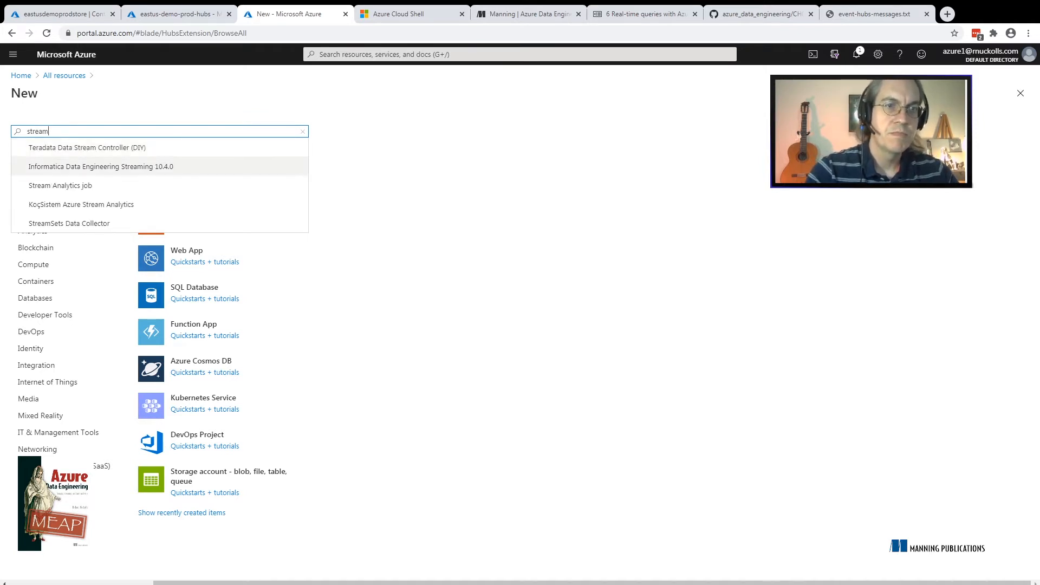
key(Down)
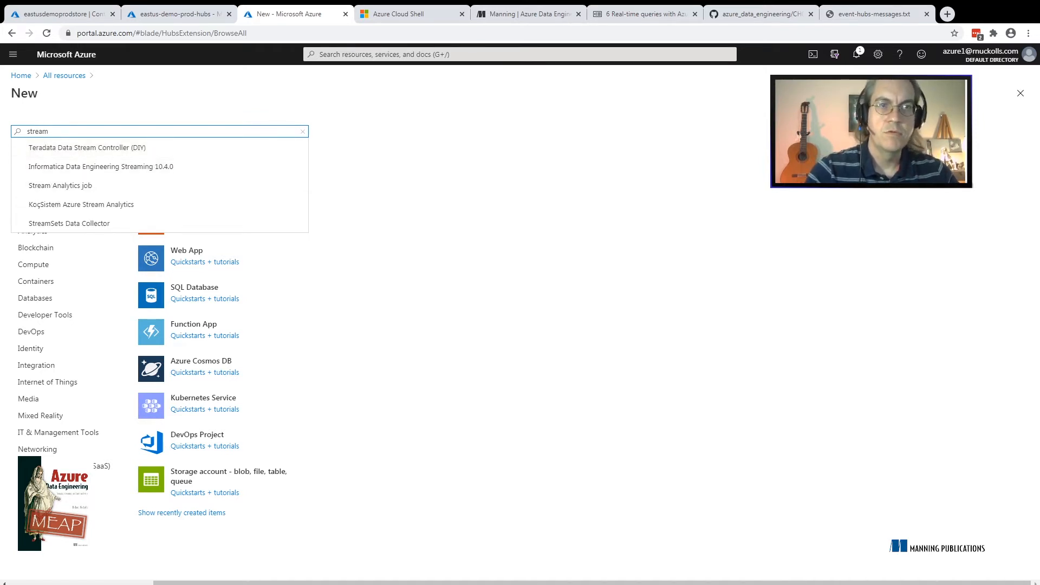
key(Return)
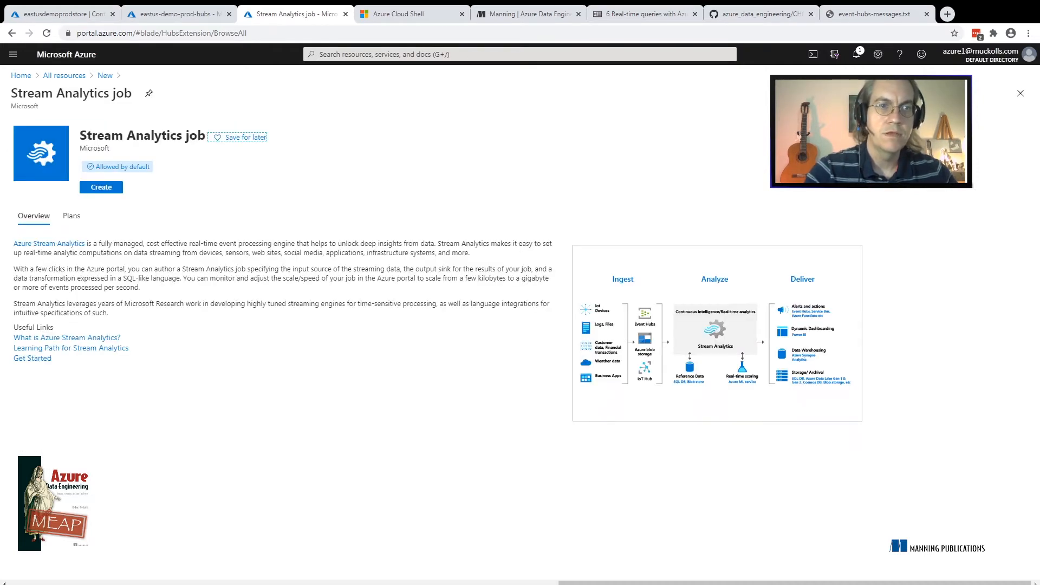
click(101, 187)
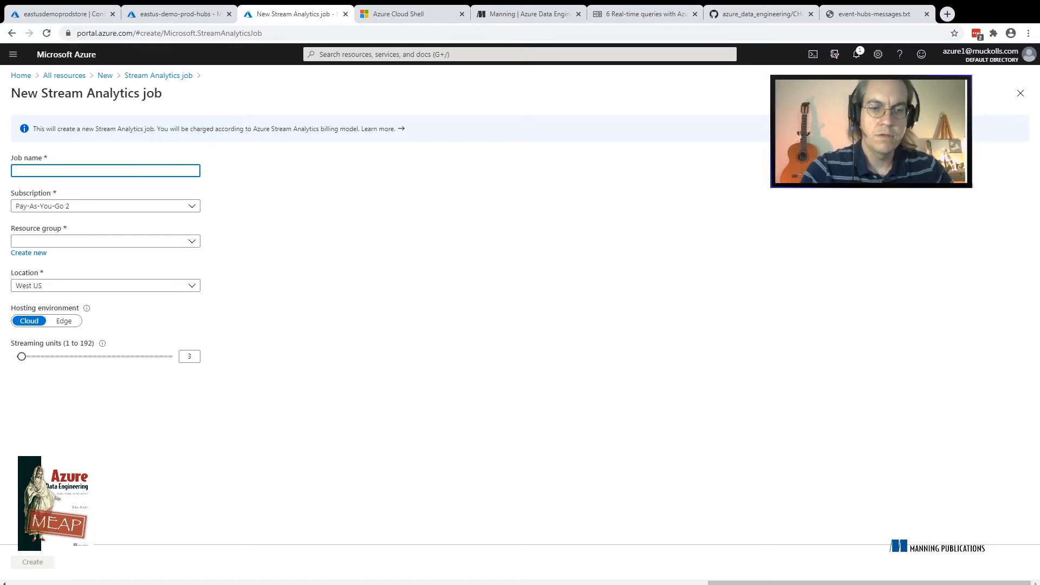
Name the new Stream Analytics job eastus-demo-prod-asa
text(as)
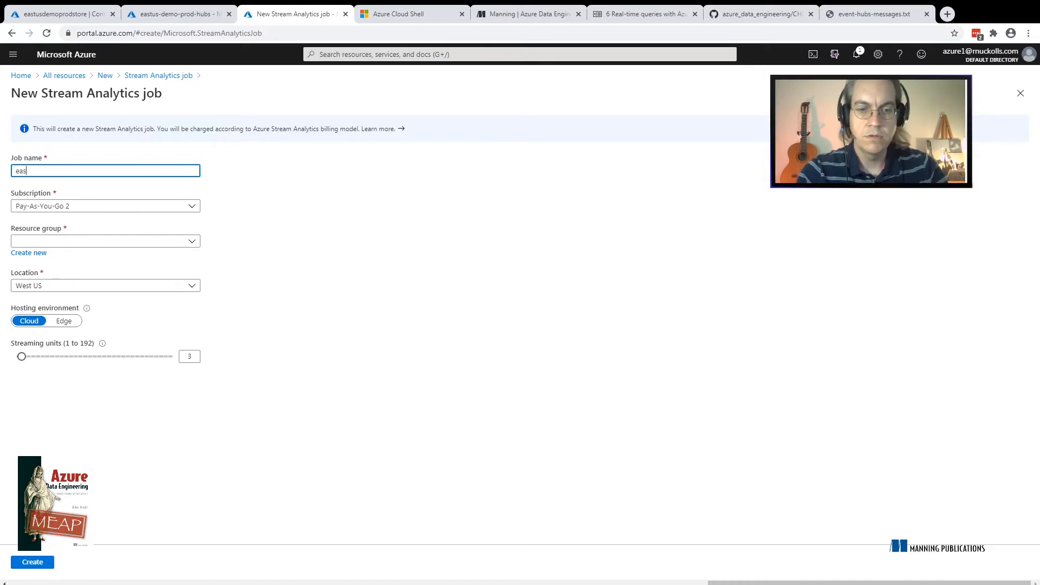
text(tus-)
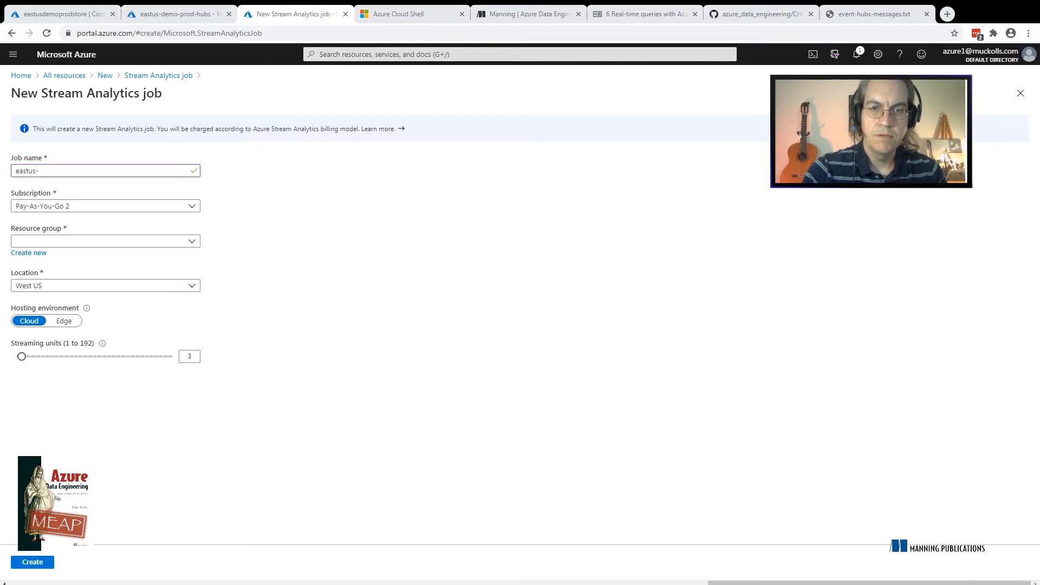
click(39, 171)
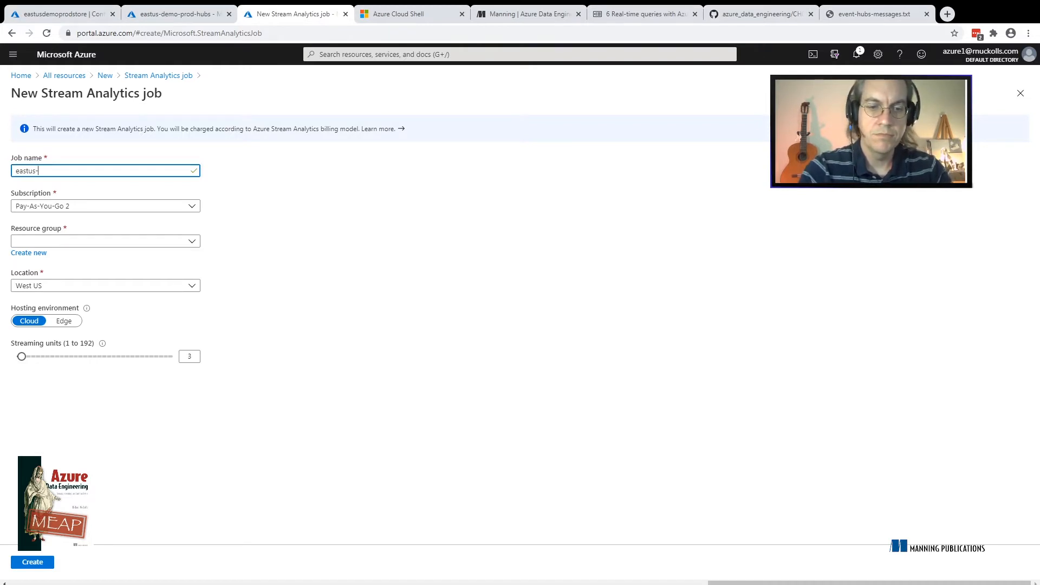
text(dem)
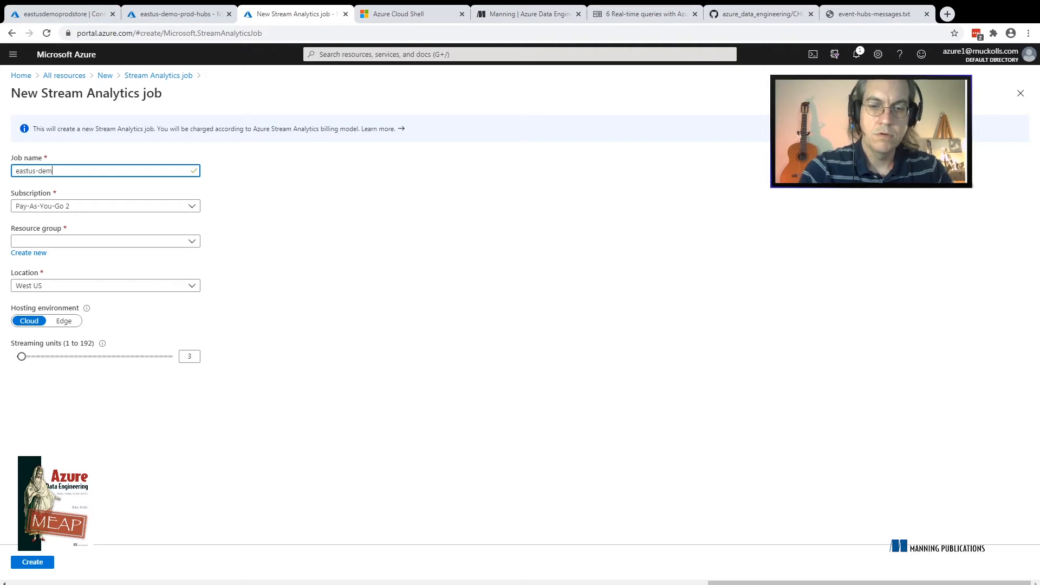
text(o-prod-)
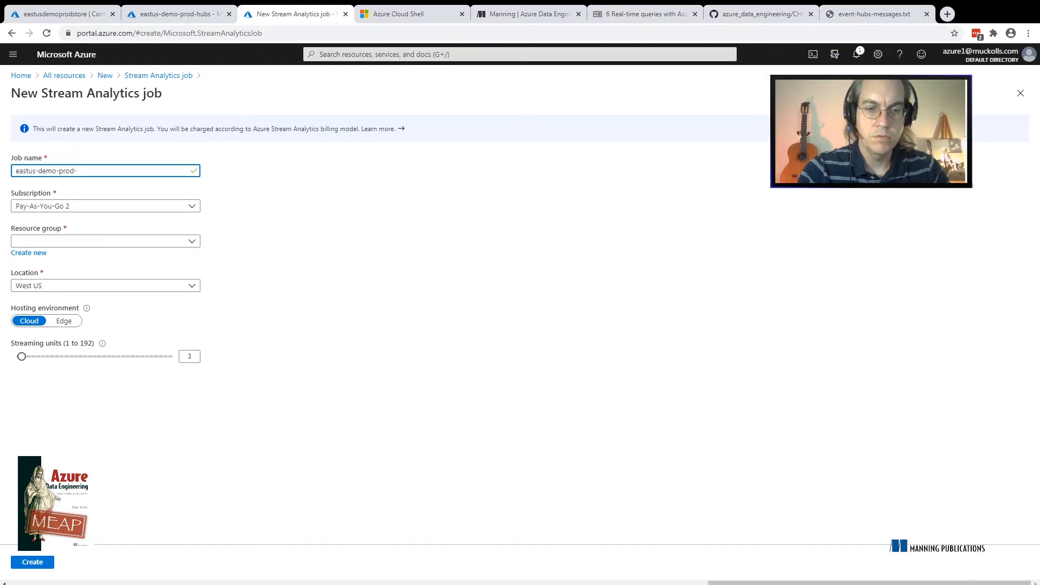
text(asa)
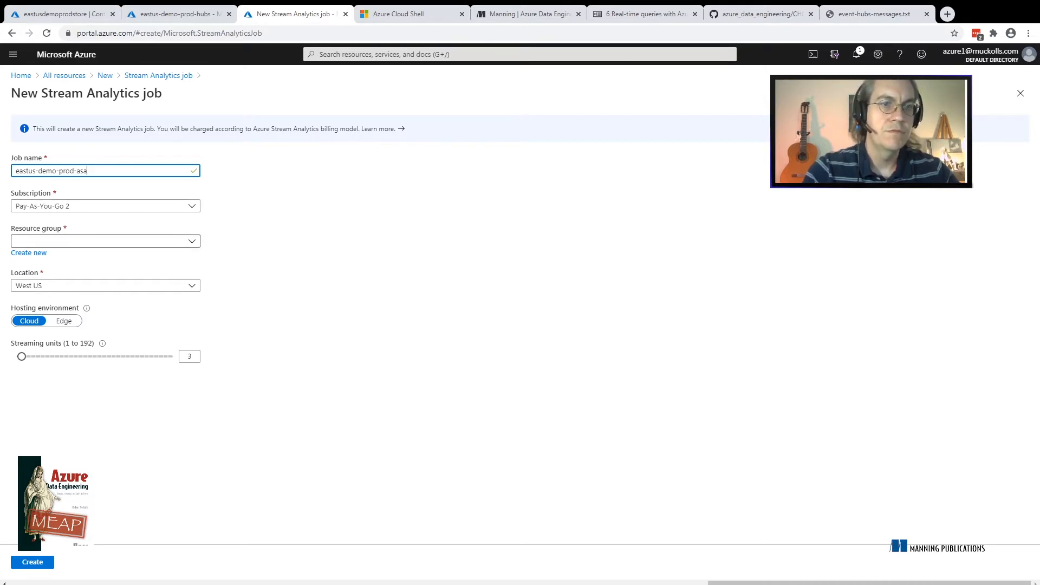
Assign the job to the eastus-demo-prod-rg resource group and set its location to East US
click(106, 241)
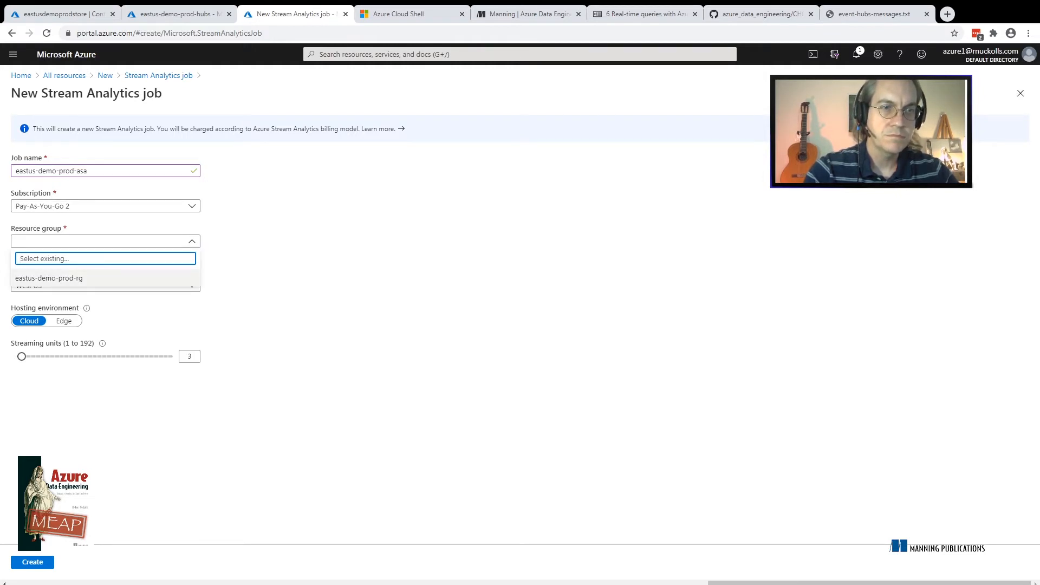
click(49, 278)
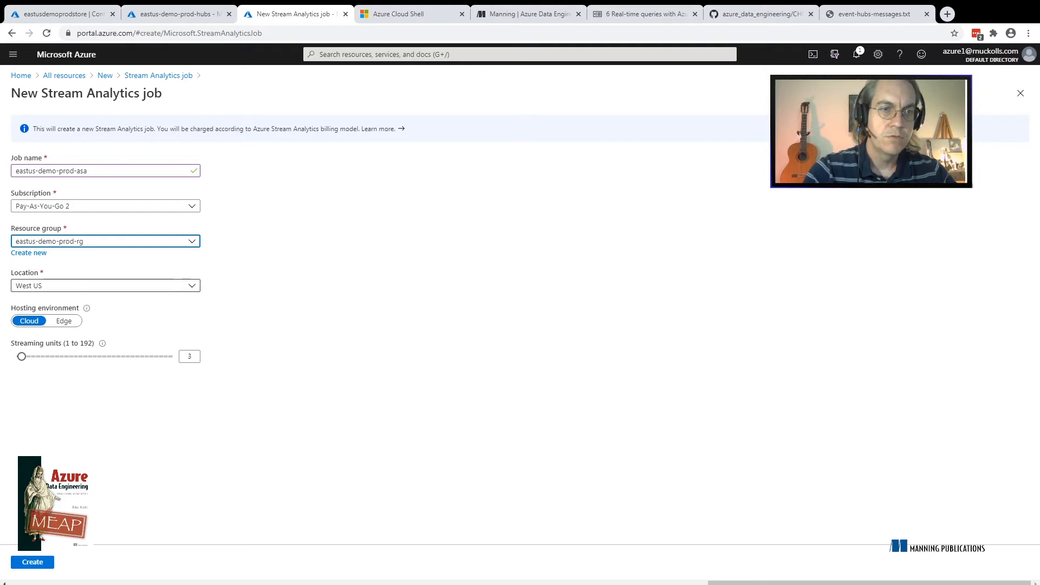
click(105, 285)
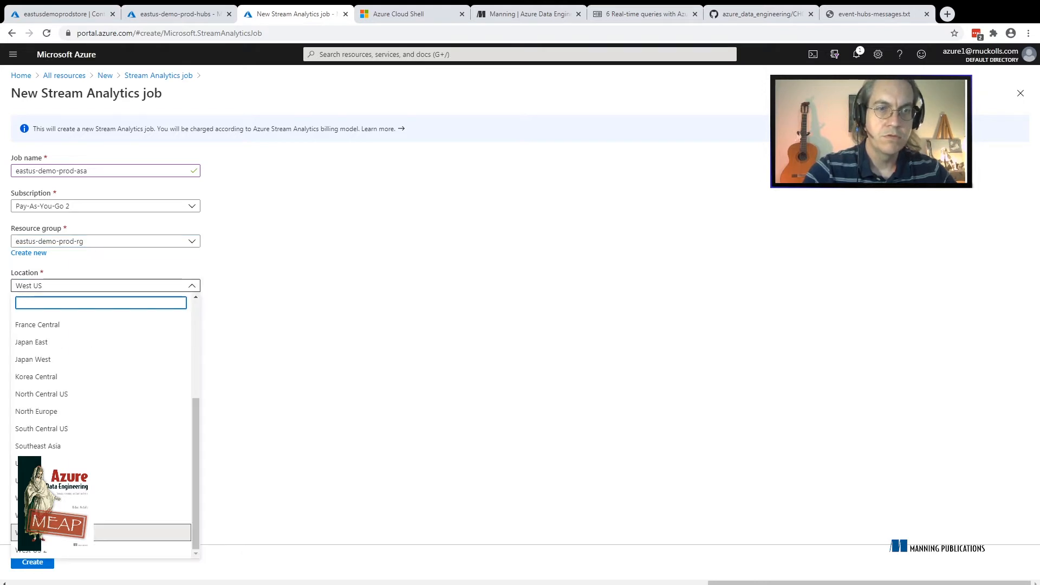
click(195, 350)
key(Down)
key(Down)
key(Down)
key(Down)
key(Down)
key(Down)
key(Down)
key(Down)
key(Down)
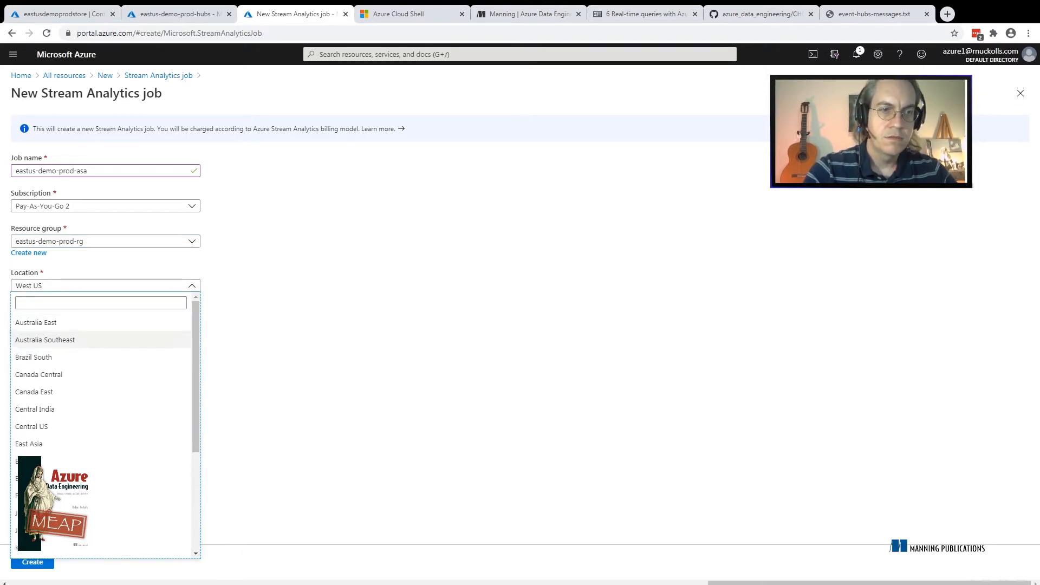
key(Return)
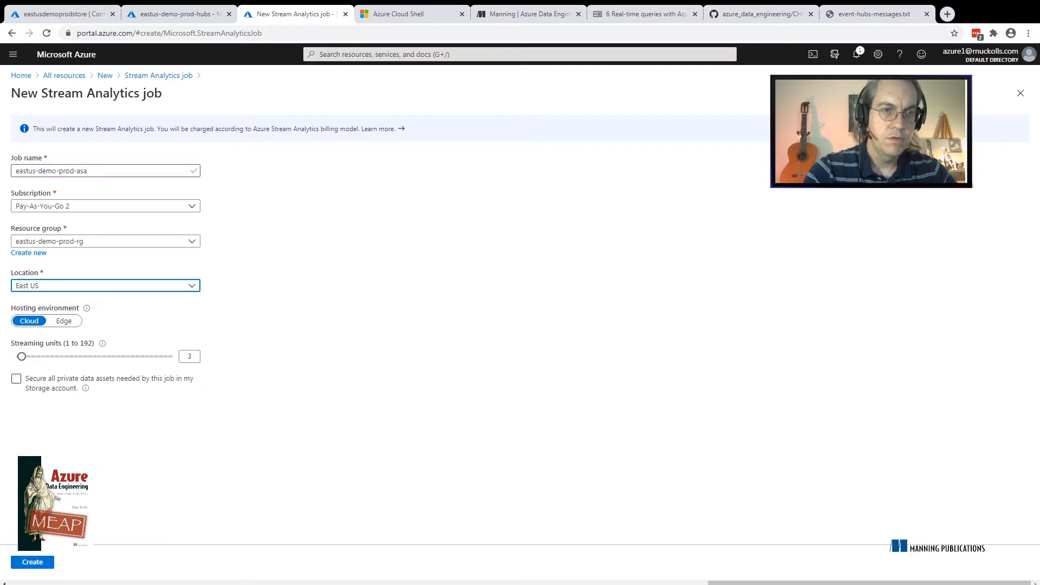
Try the Edge hosting environment, return it to Cloud, and set the job's streaming units to 1
key(Tab)
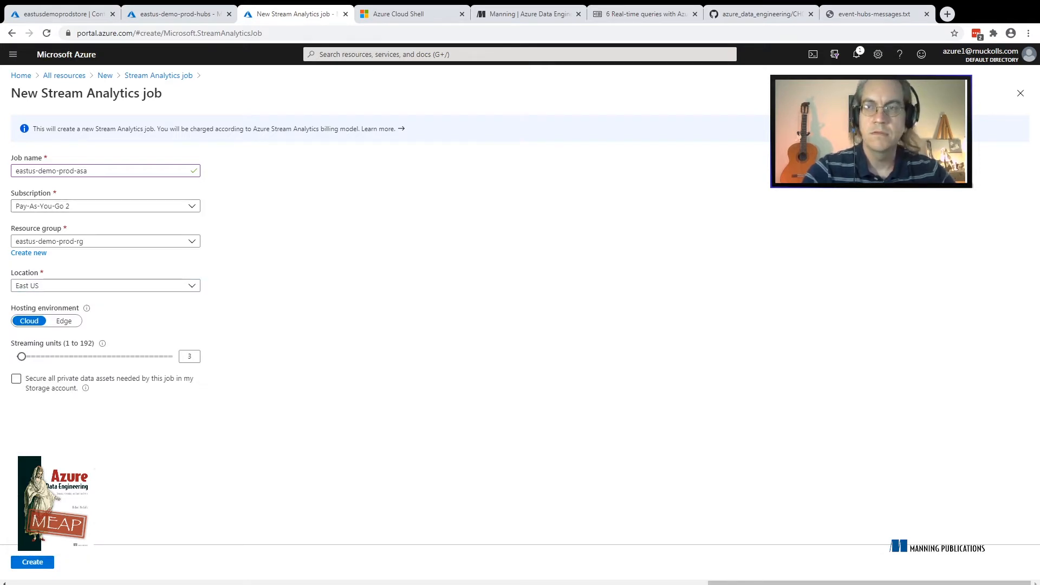
key(Tab)
key(Tab)
key(Tab)
key(Tab)
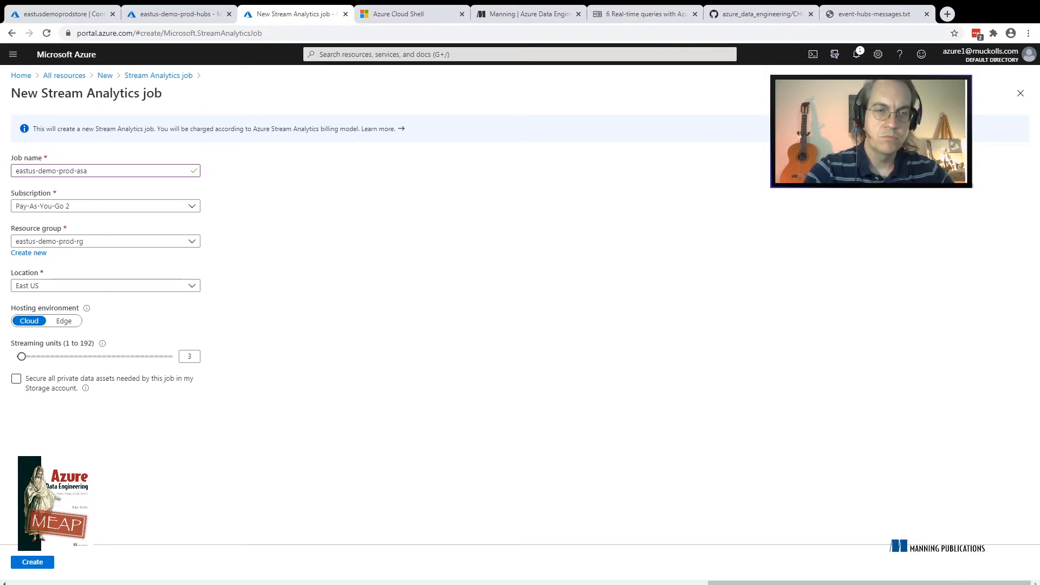
click(64, 322)
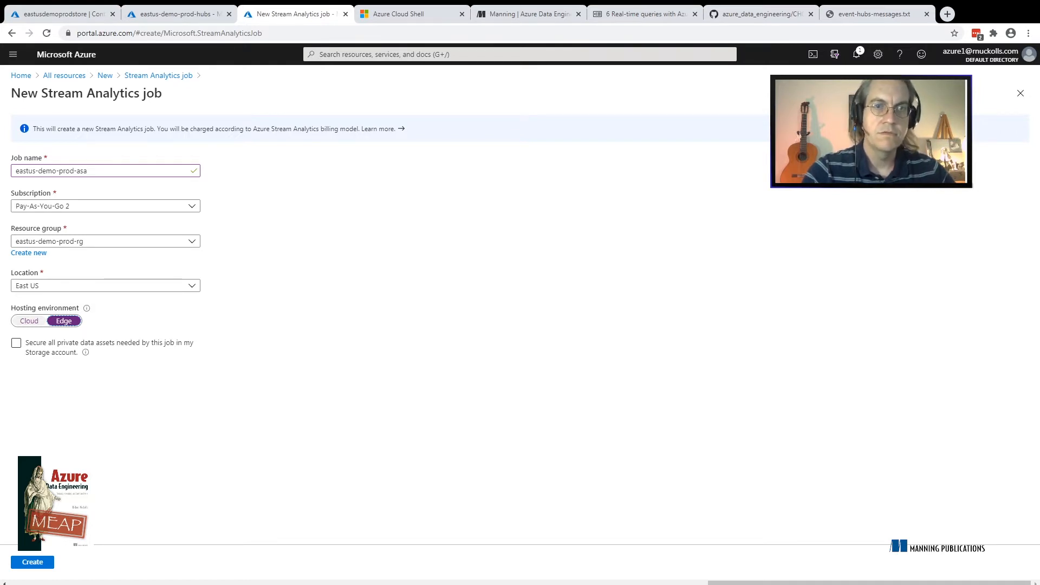
key(Left)
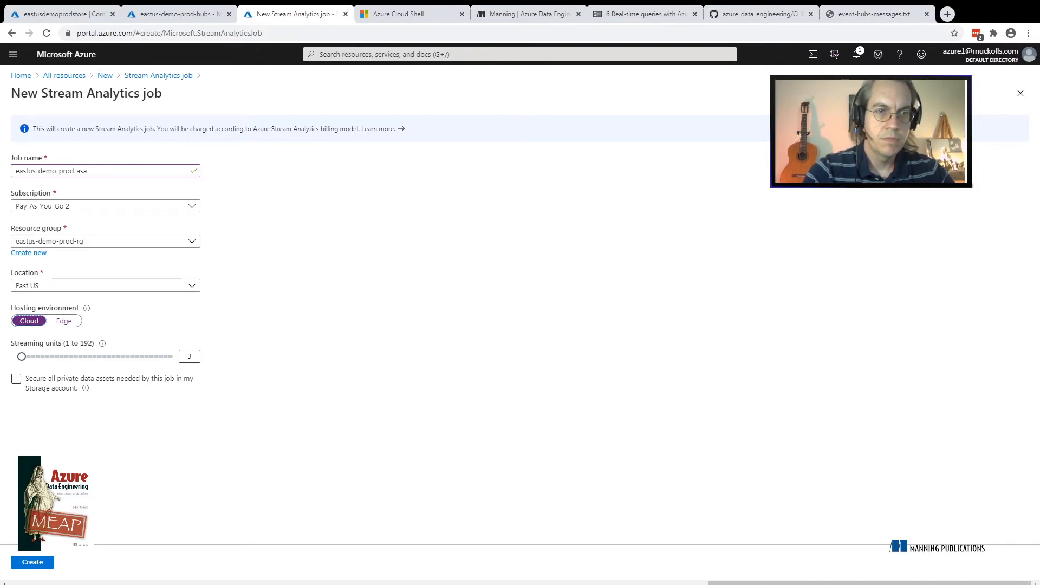
click(191, 356)
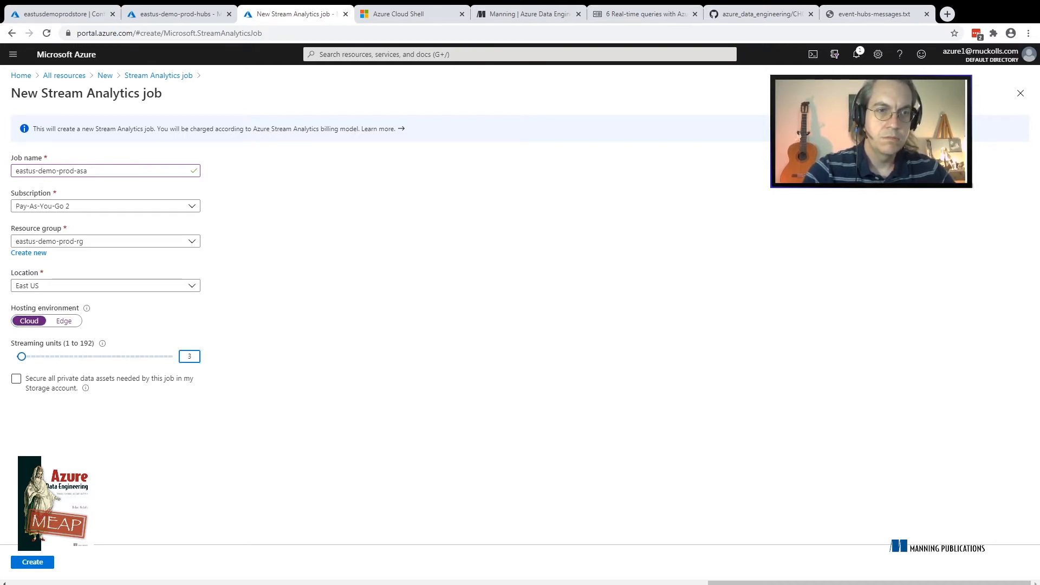
mouse_move(22, 356)
mouse_down()
mouse_move(118, 356)
mouse_move(17, 356)
mouse_up()
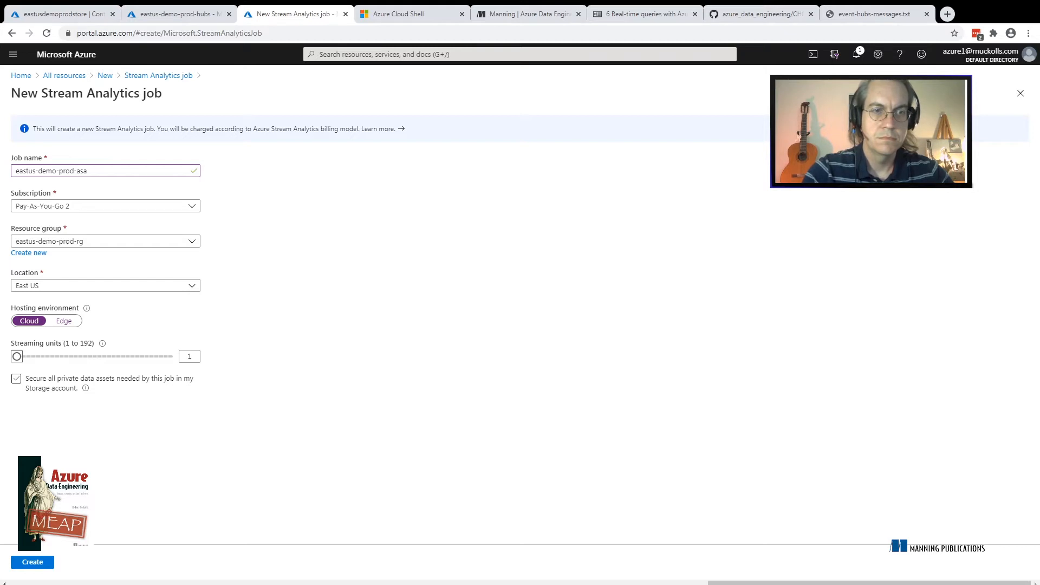
Try the option securing all private data assets in the storage account, and turn it off again
mouse_move(85, 388)
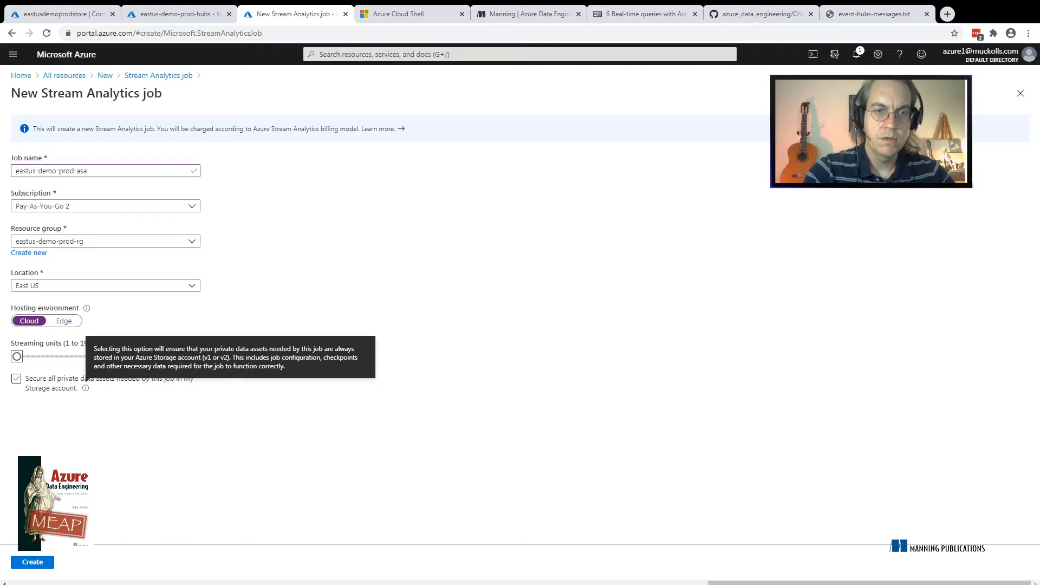
click(17, 378)
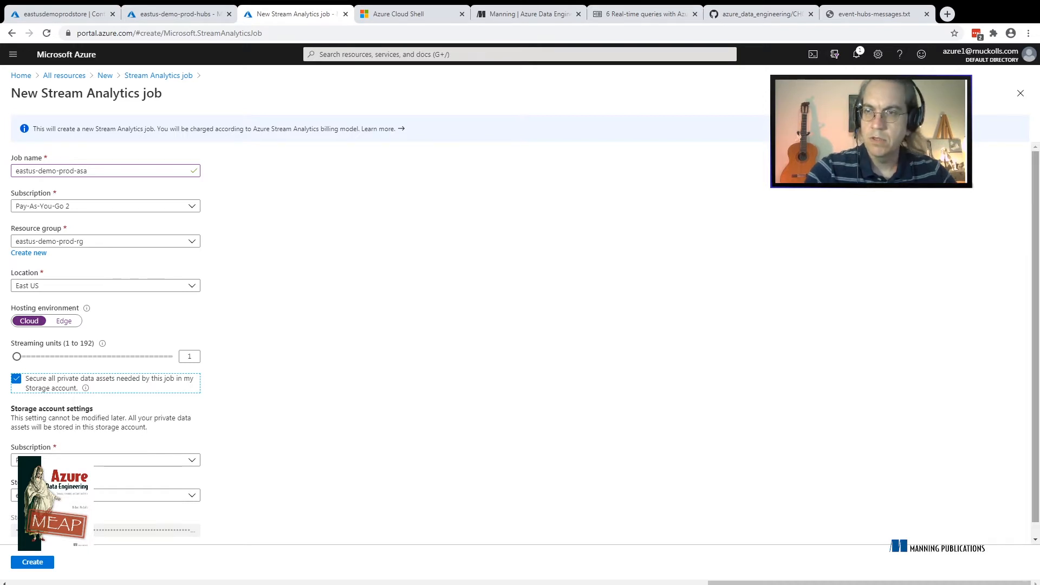
drag(1036, 331, 1036, 346)
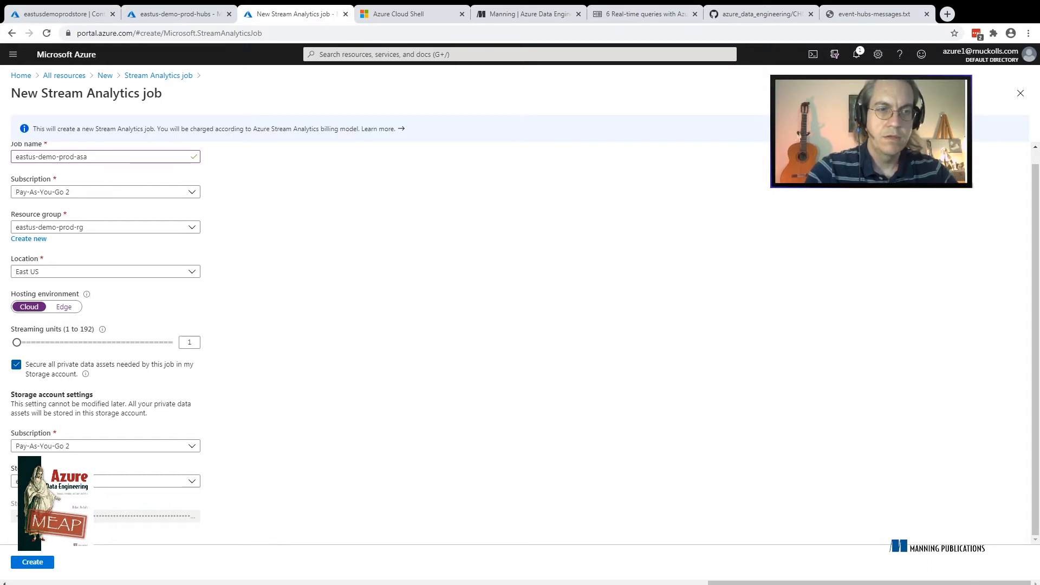
click(16, 365)
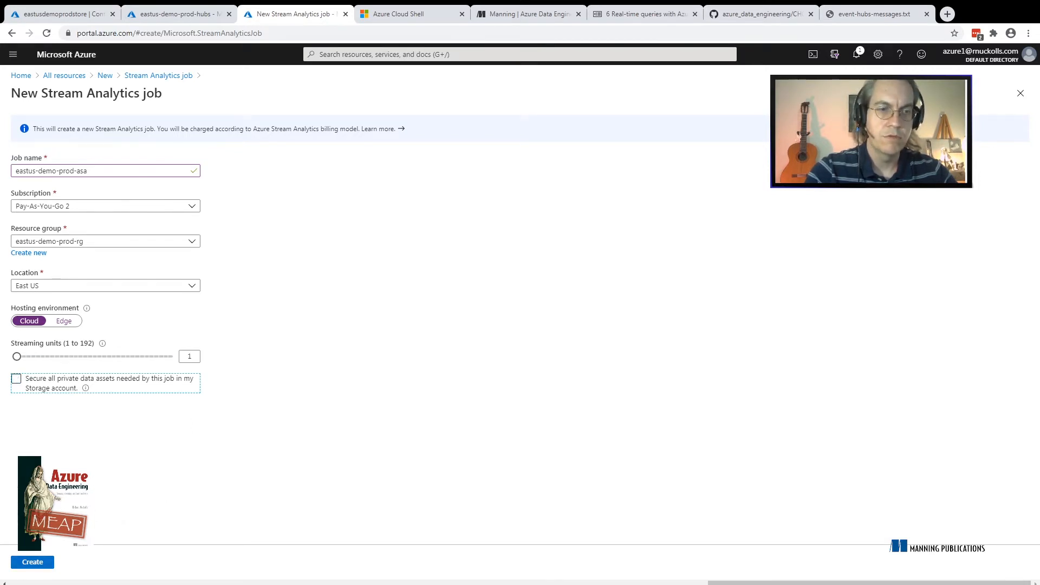
Create the Stream Analytics job and open the deployed resource's overview
click(32, 562)
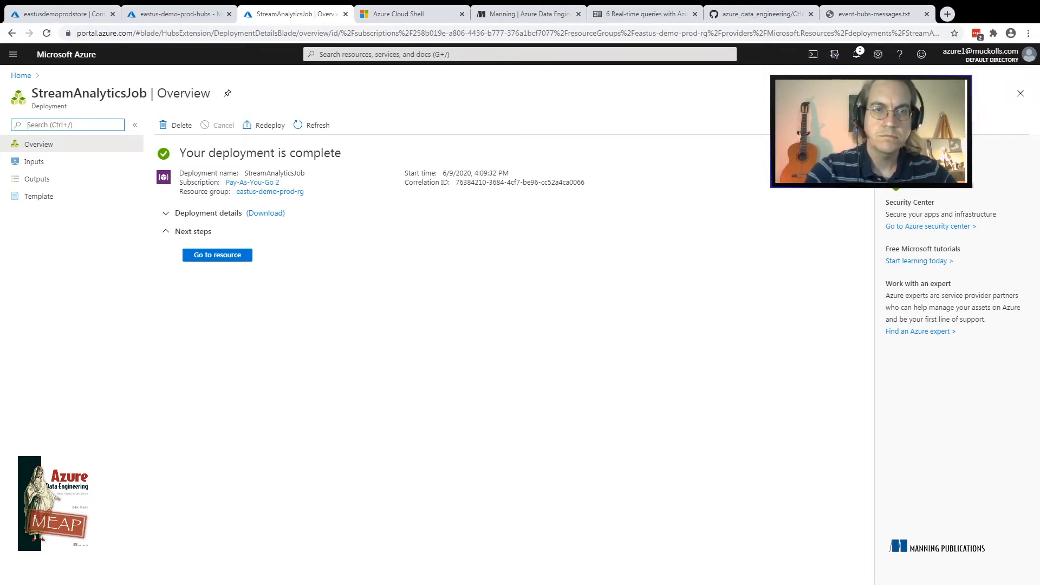
click(218, 255)
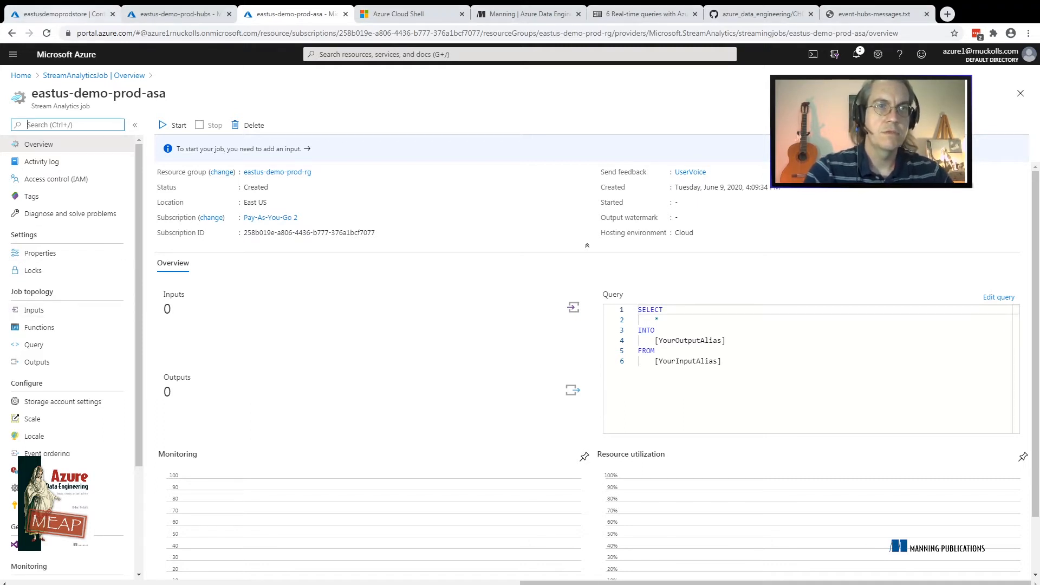
Review the storage account's containers and the Event Hubs namespace's refreshed request metrics, and return to the Stream Analytics job
click(64, 14)
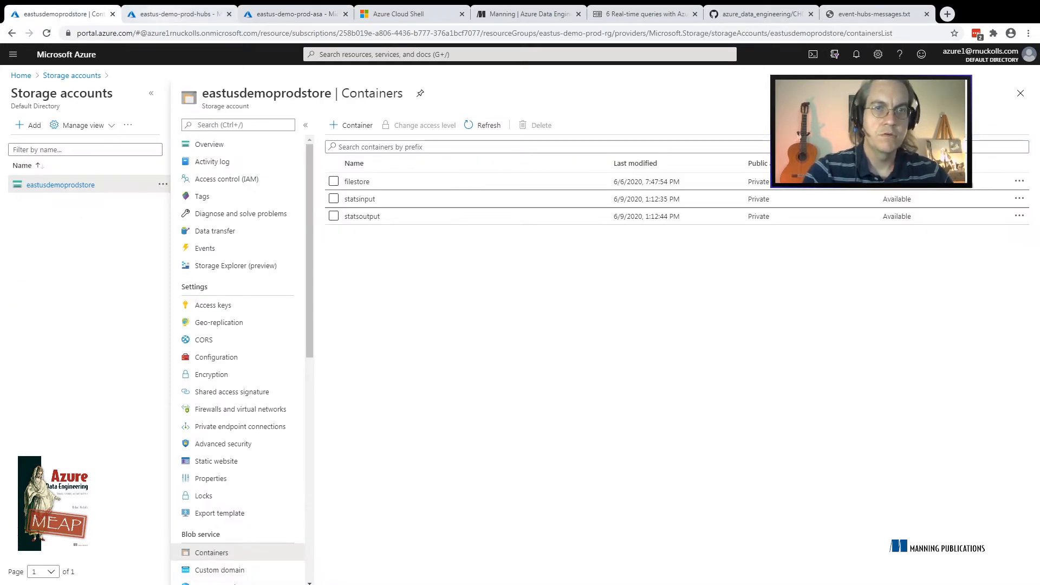
click(178, 14)
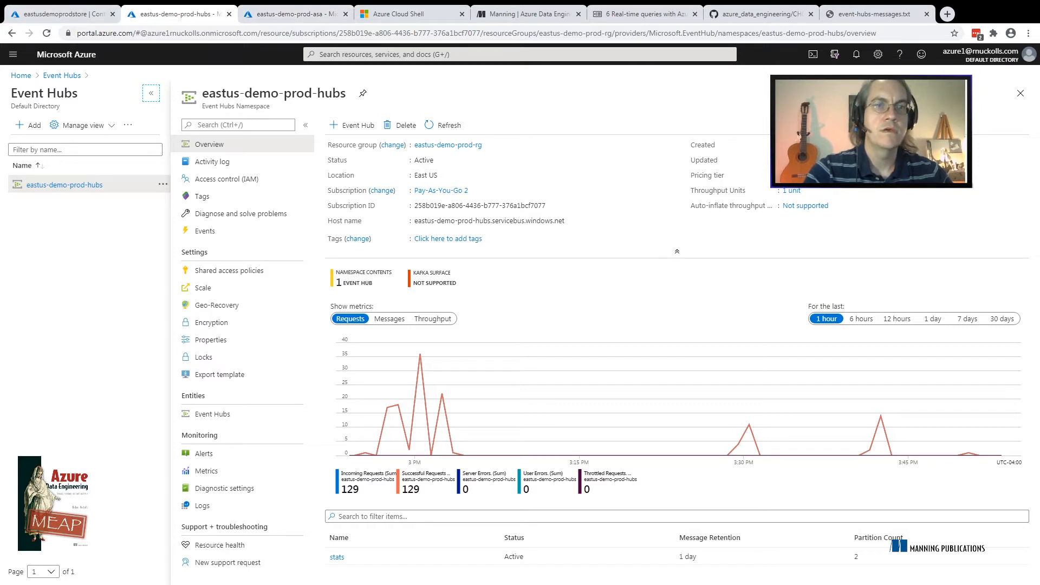
click(444, 125)
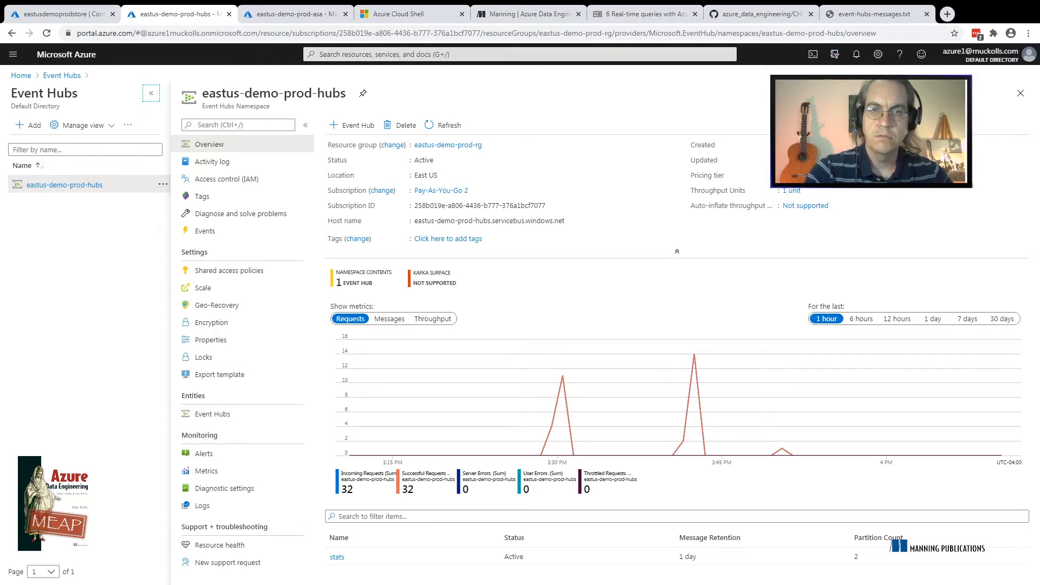
click(444, 125)
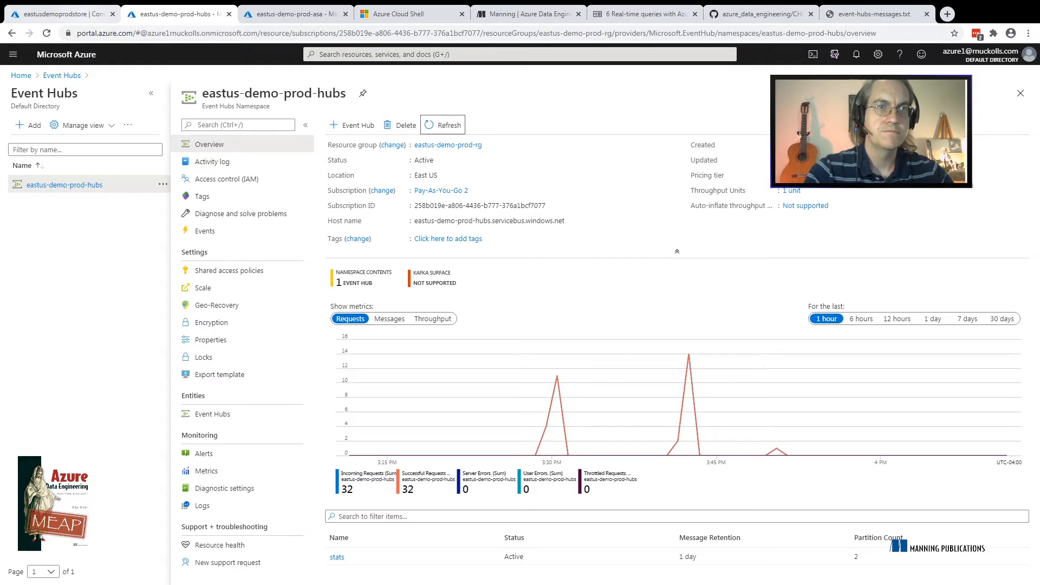
click(81, 14)
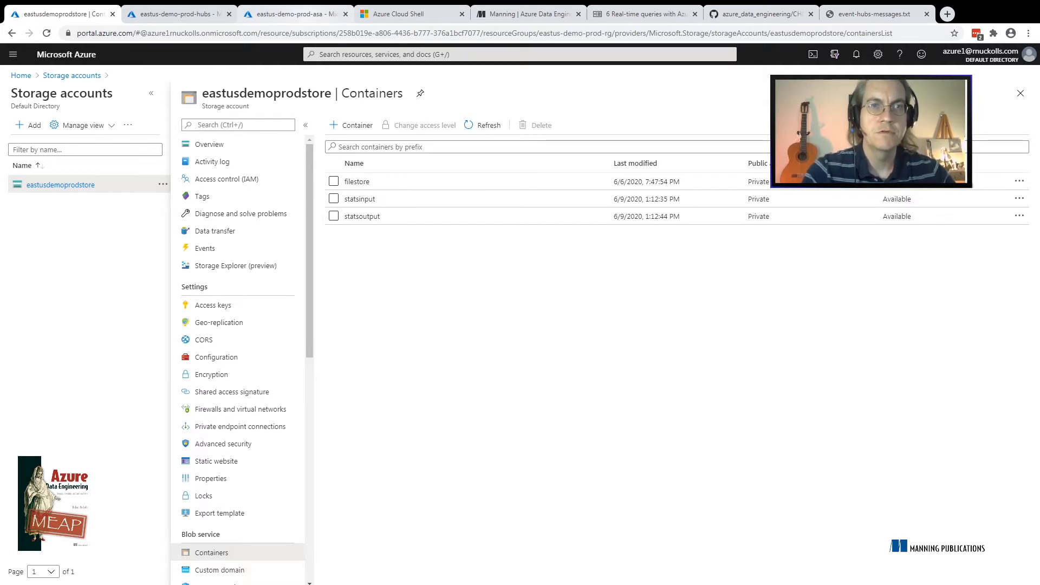
click(296, 14)
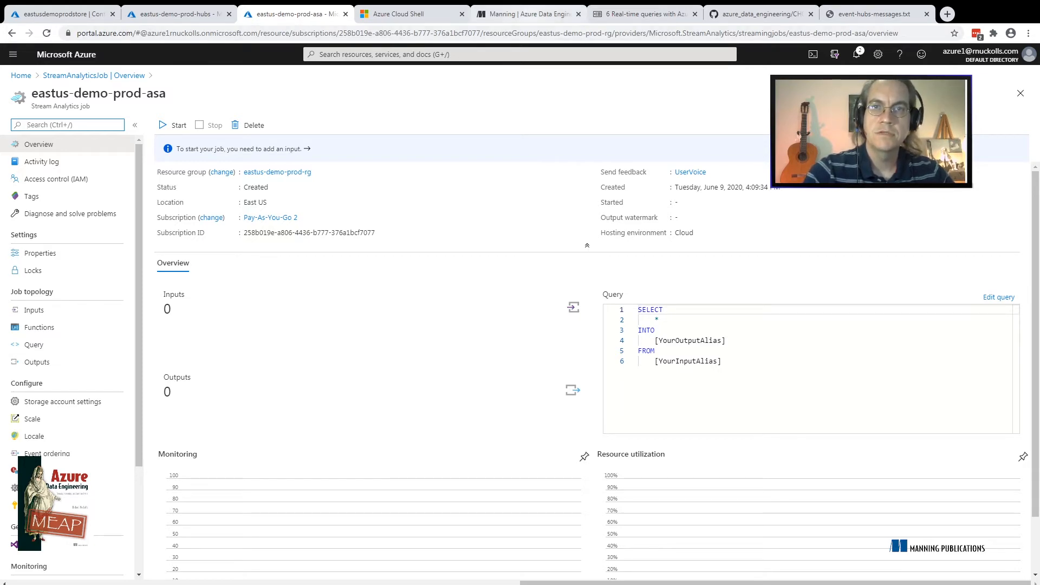
Look at the Azure Data Engineering book page and its window functions section, return to the job and dismiss its notifications
click(530, 14)
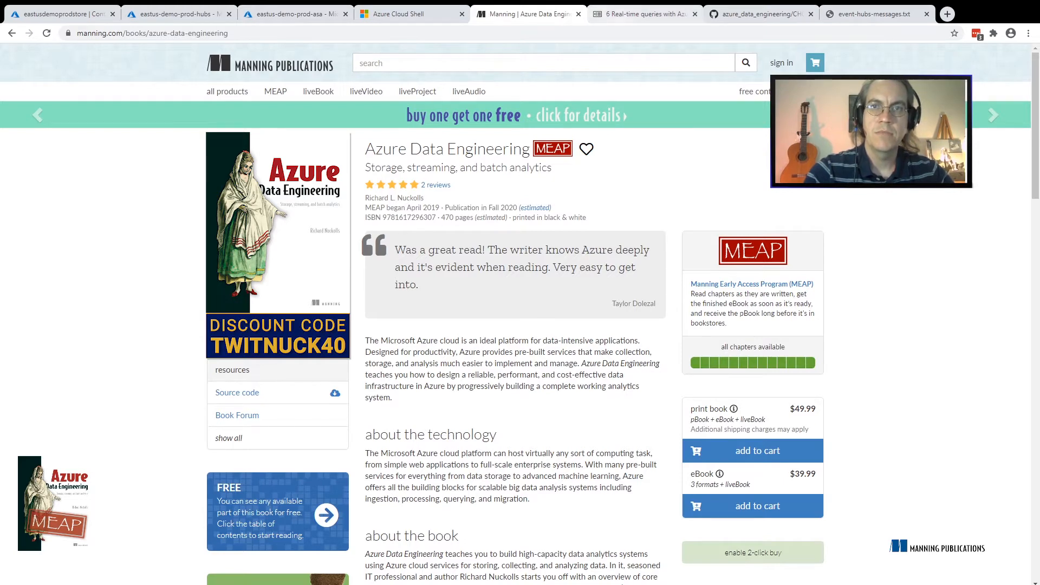
click(644, 14)
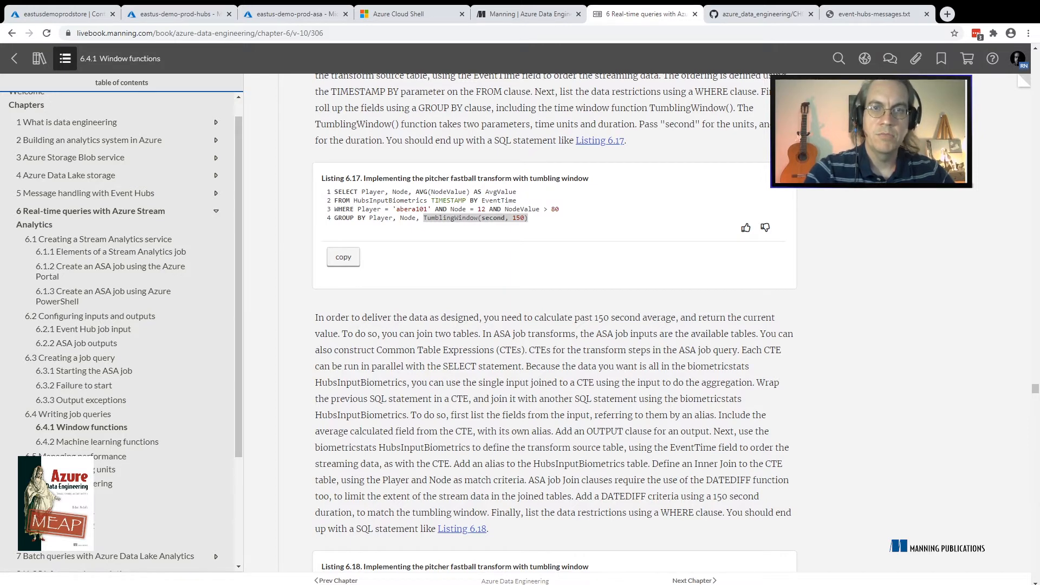
click(297, 14)
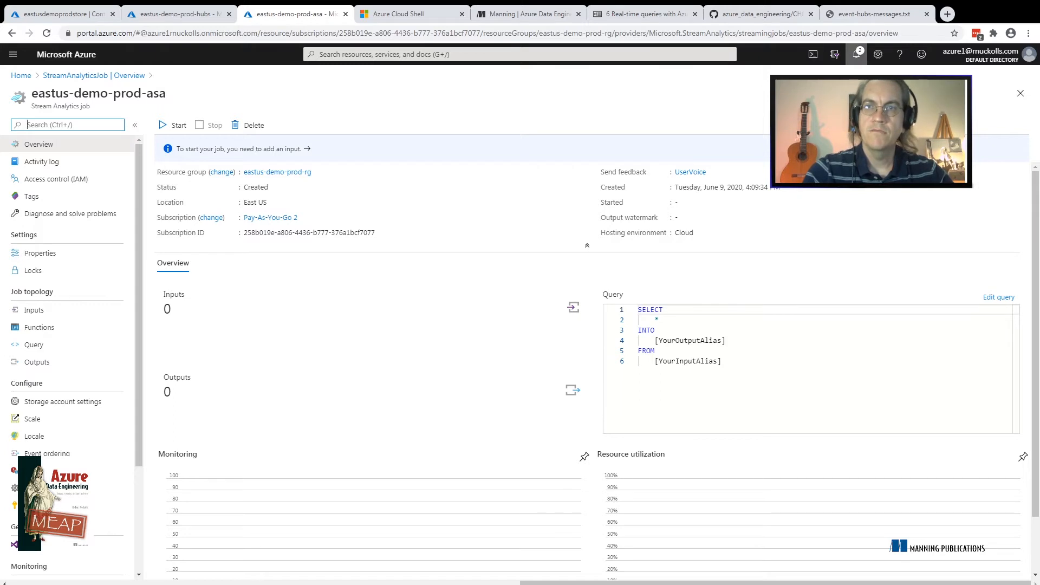
click(856, 54)
click(1021, 78)
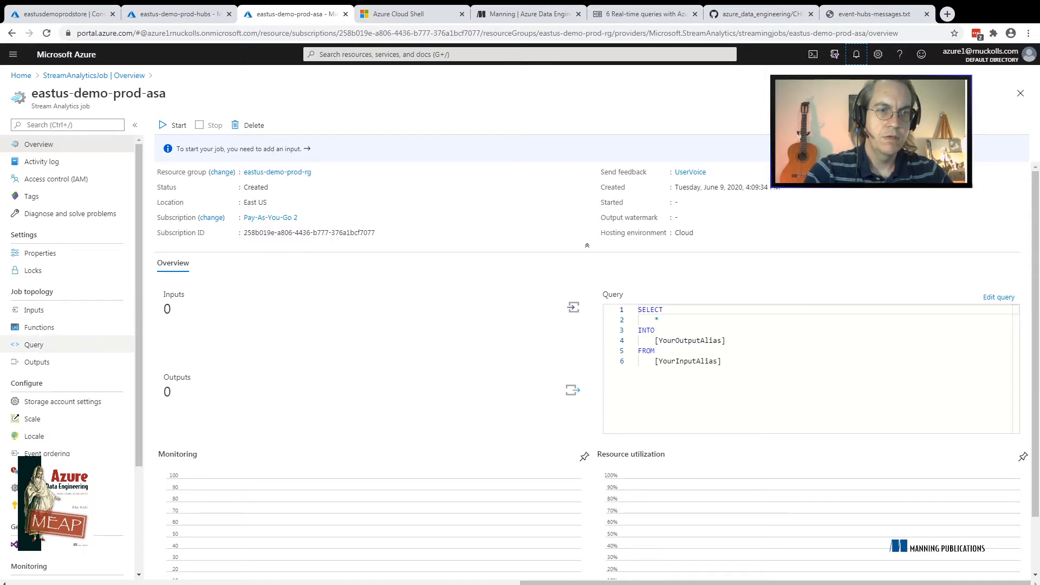
Open the Stream Analytics job's query and examine the default SELECT, INTO and FROM statement
click(34, 345)
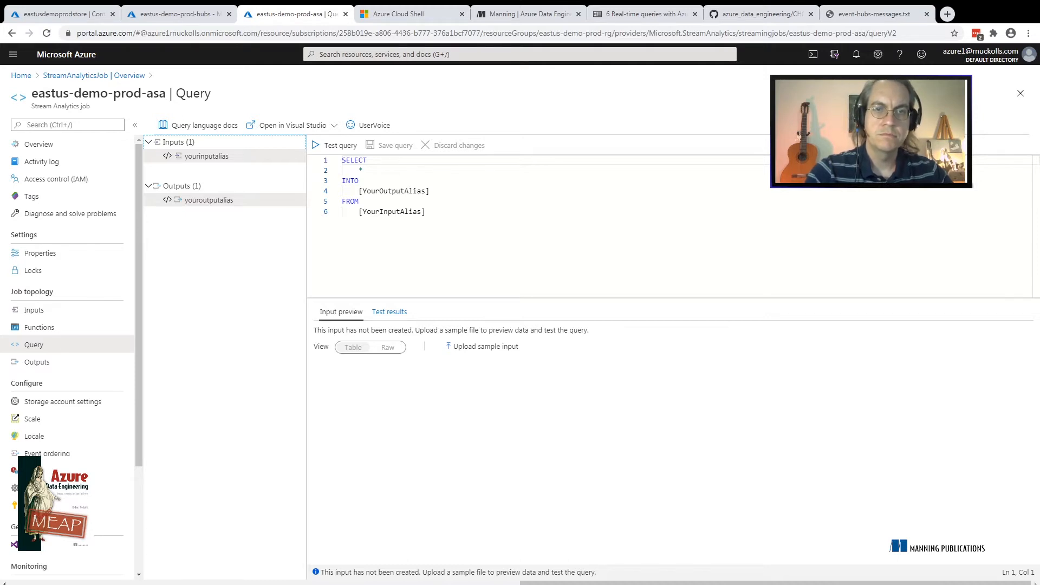
drag(427, 212, 342, 161)
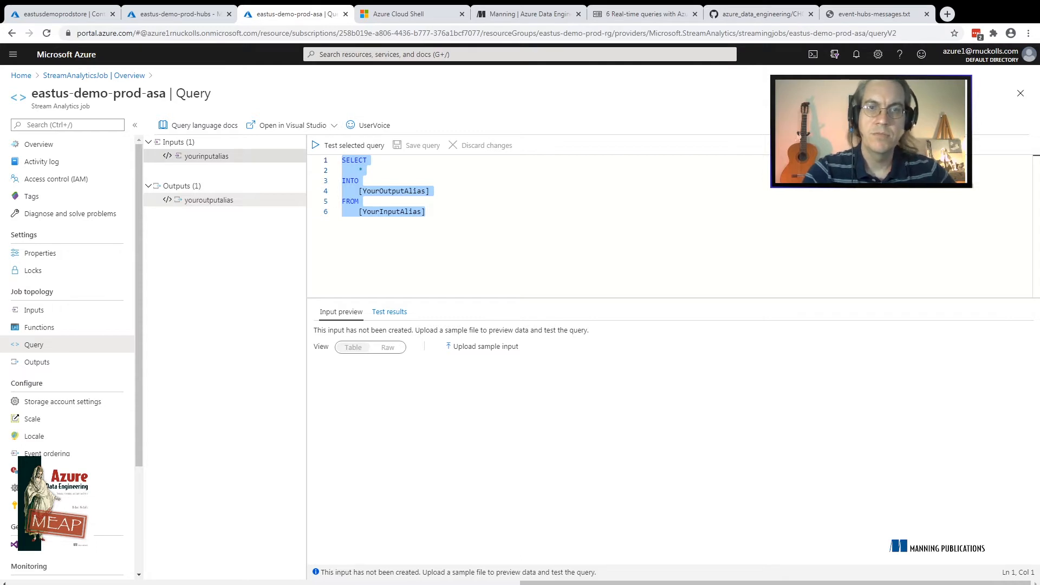
click(426, 212)
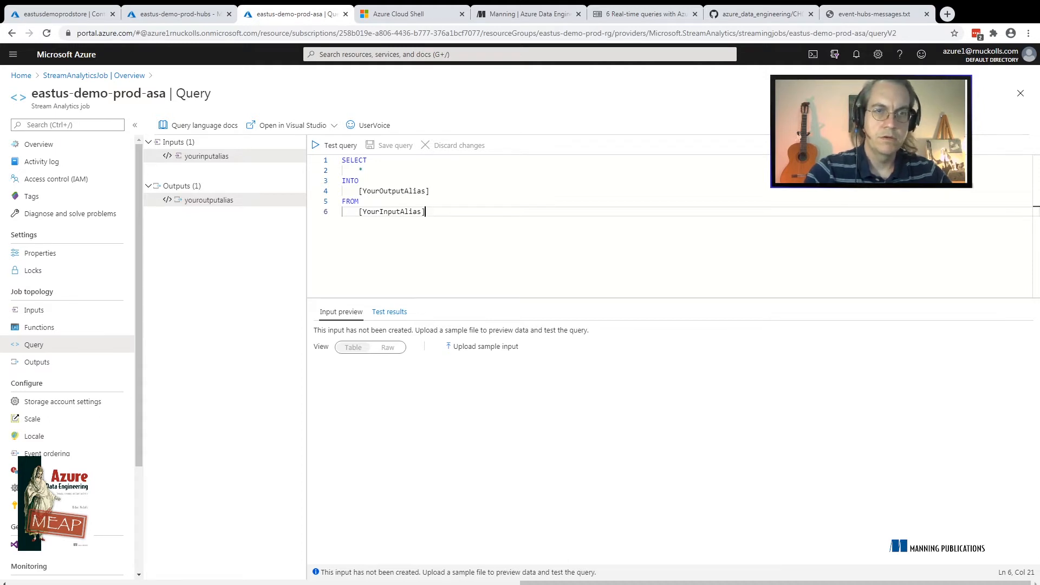
Open the job's inputs and compare the source types offered for stream inputs and reference inputs
click(34, 310)
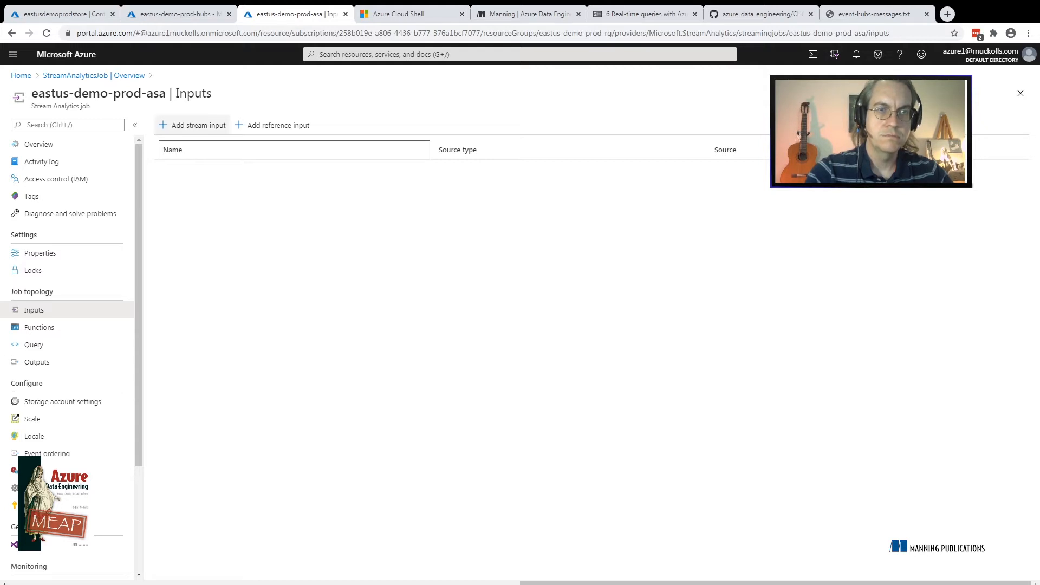
click(193, 126)
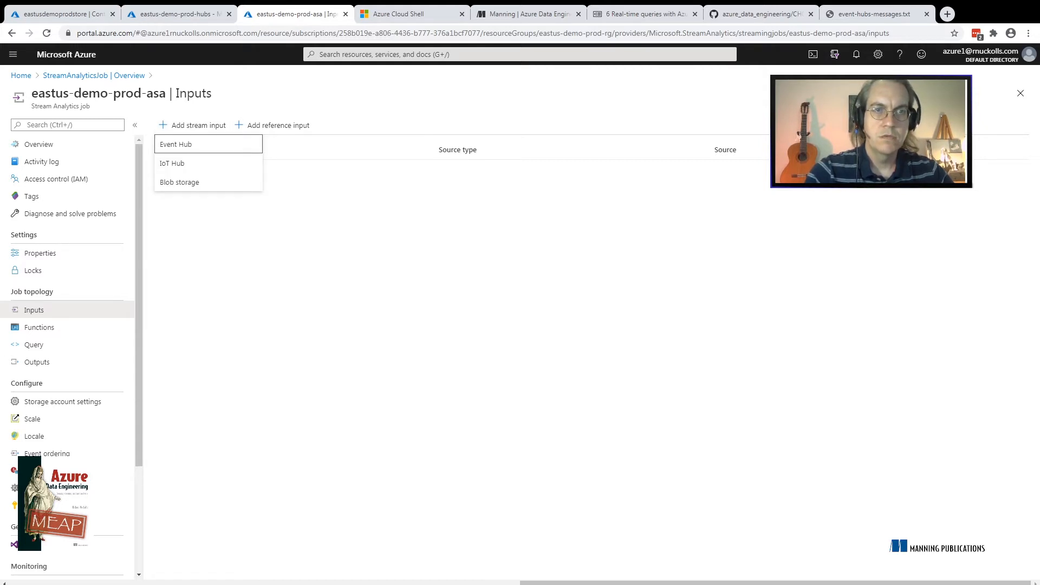
click(272, 125)
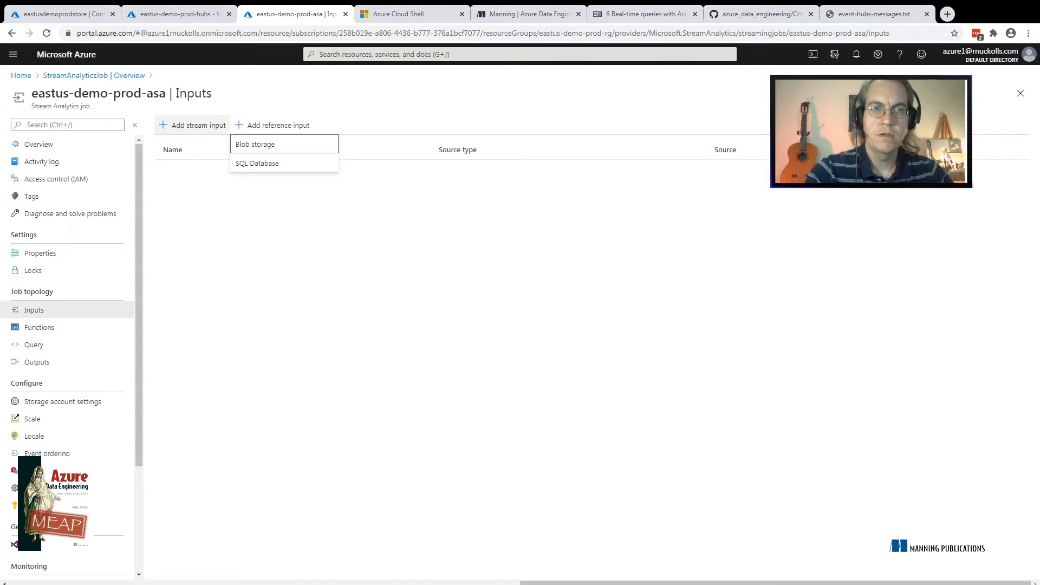
click(193, 125)
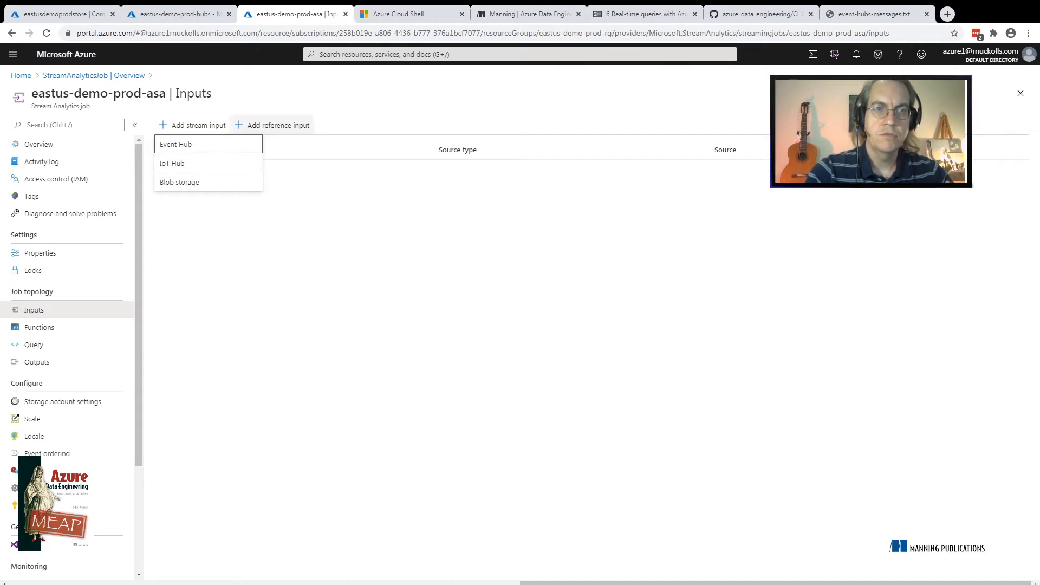
click(272, 125)
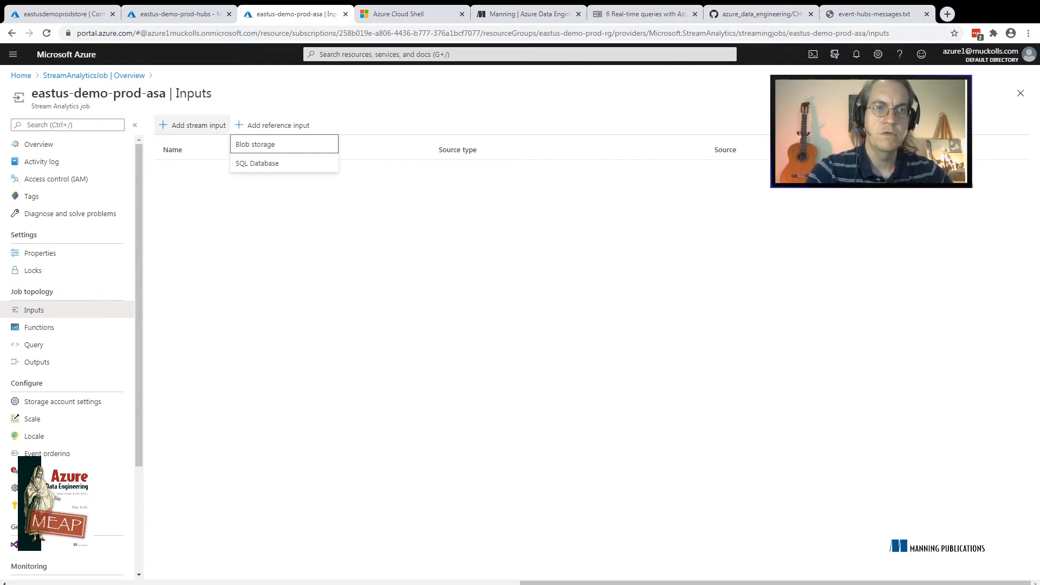
Start a Blob storage stream input on the eastusdemoprodstore account and choose the existing statsinput container
click(192, 125)
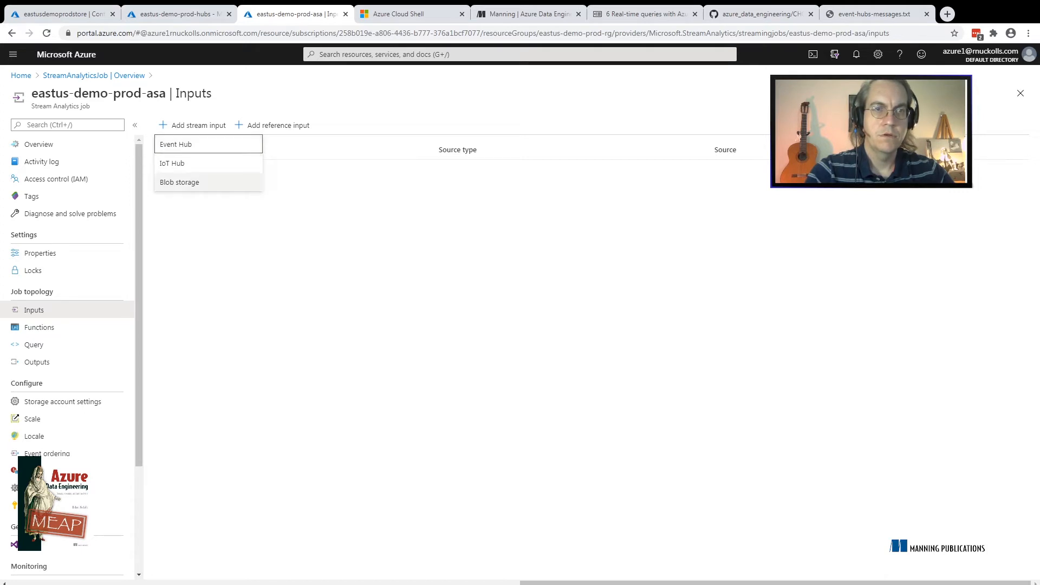
click(180, 182)
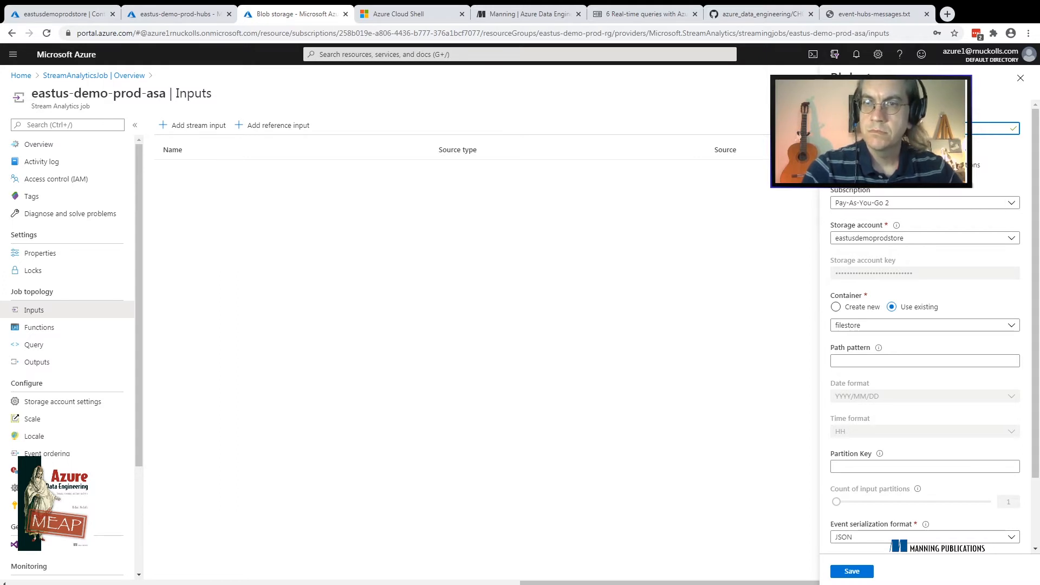
click(925, 238)
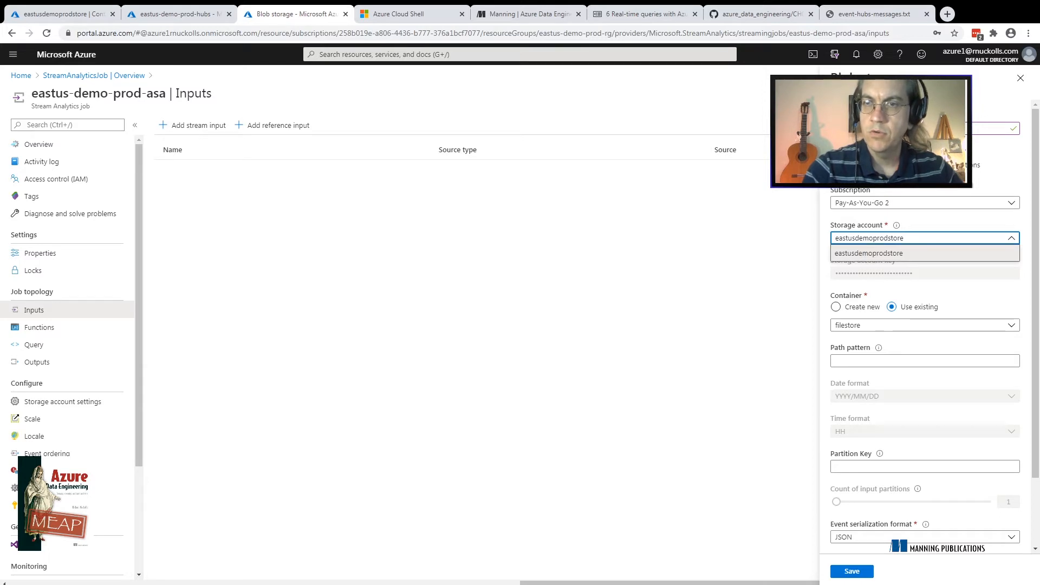
key(Escape)
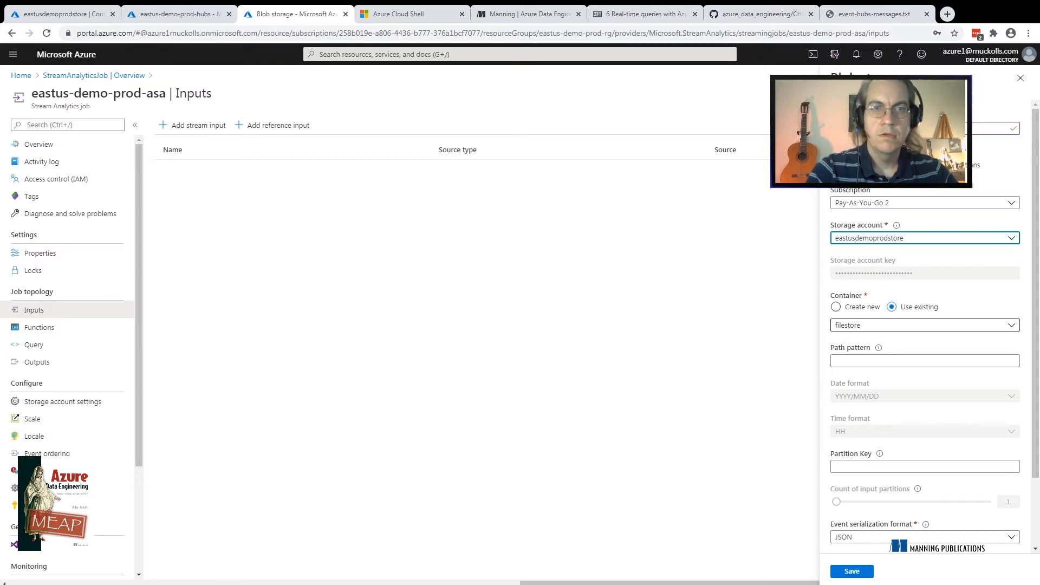
click(925, 325)
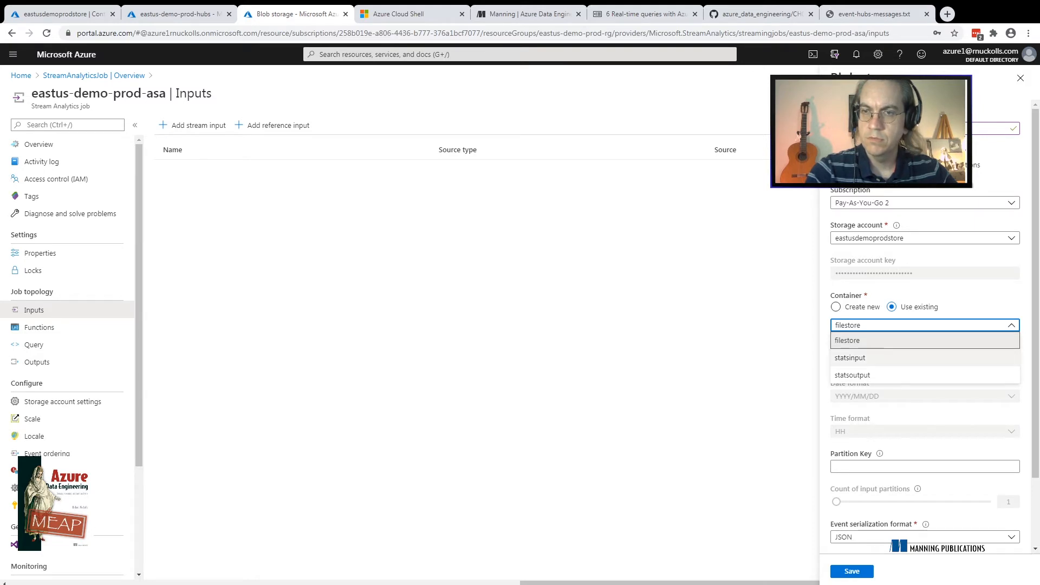
click(867, 358)
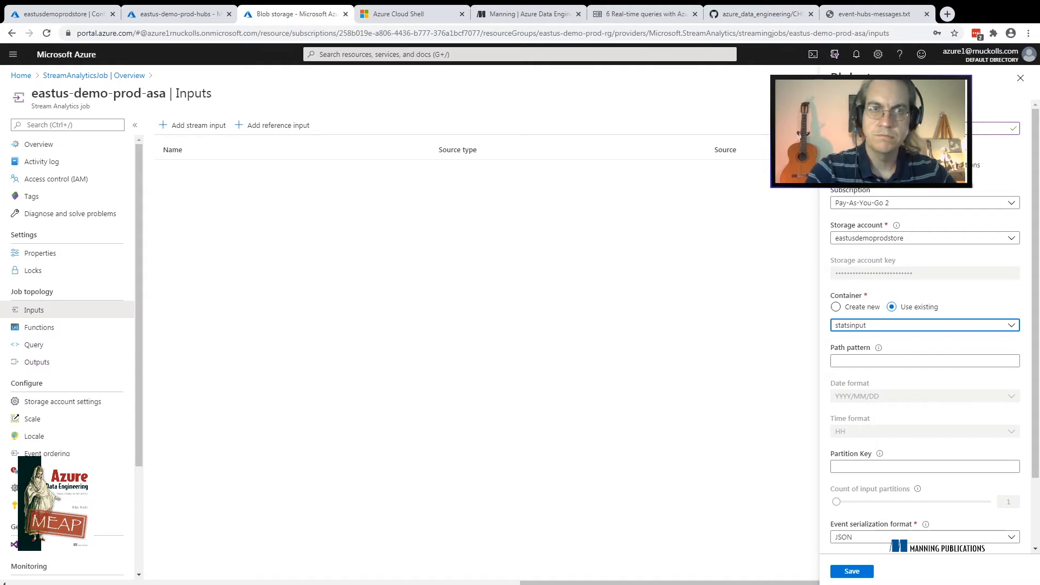
Open the contents of input1.csv from the statsinput container of the storage account
click(97, 15)
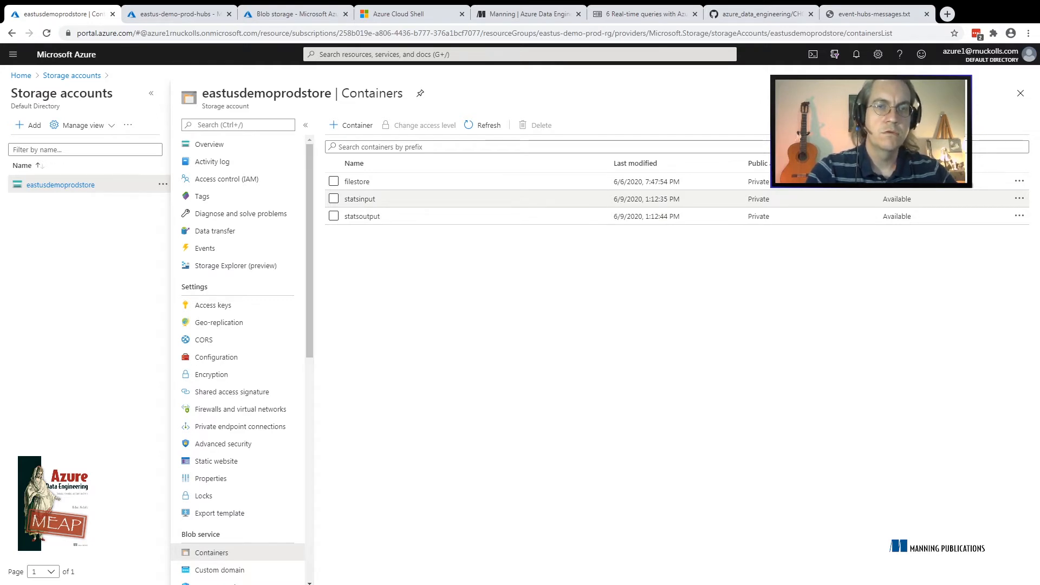
click(360, 199)
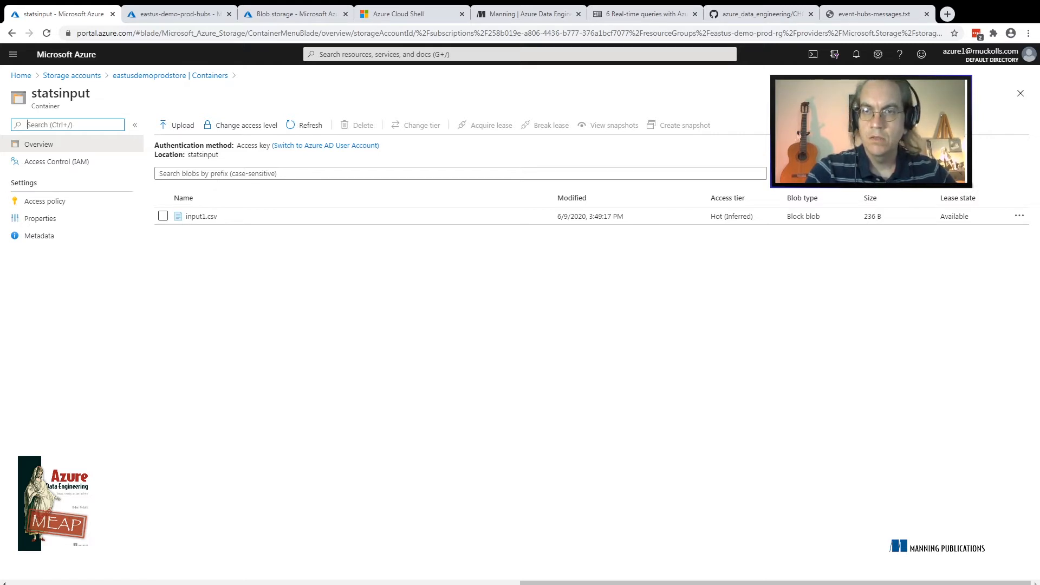
click(201, 216)
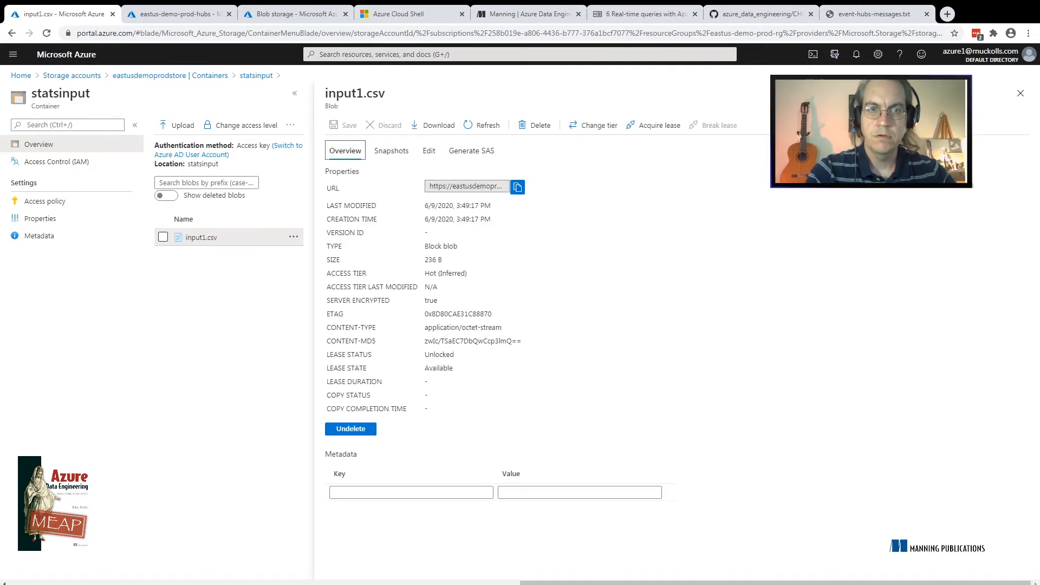
click(429, 150)
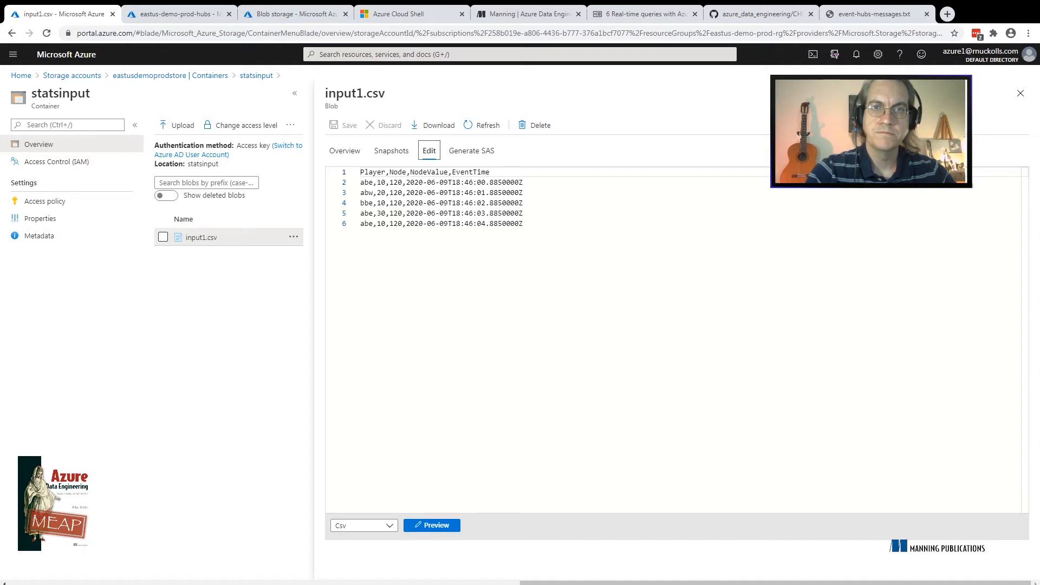
Examine the header line of input1.csv and the first record's player, node, node value and event time
drag(523, 224, 361, 172)
click(360, 172)
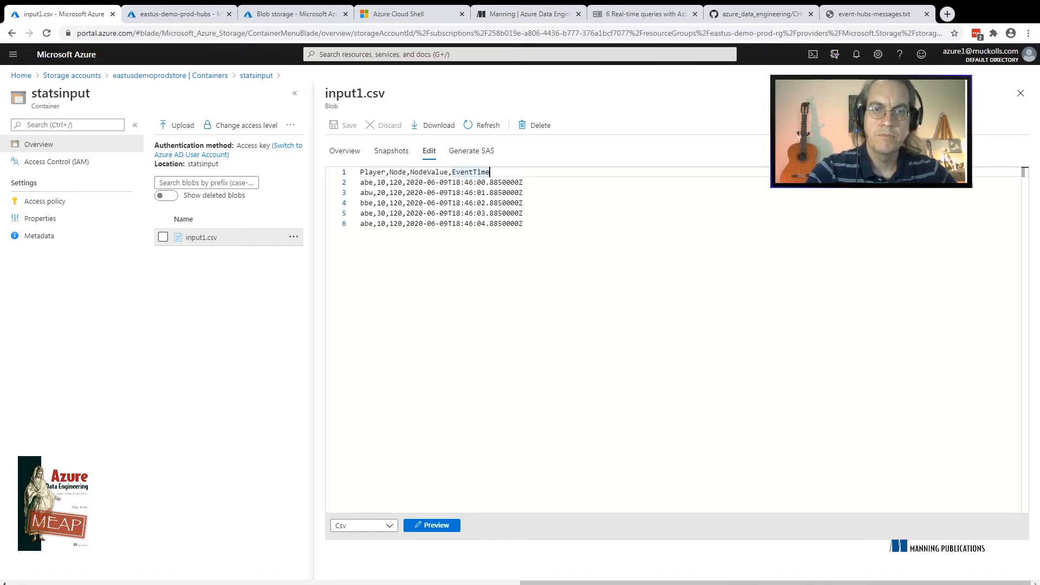
click(523, 182)
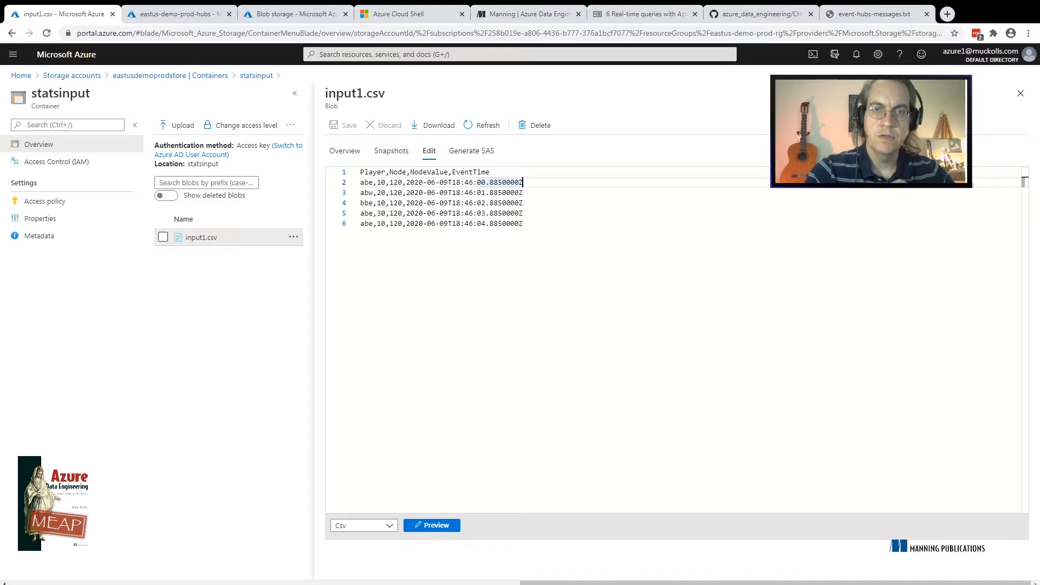
double_click(367, 183)
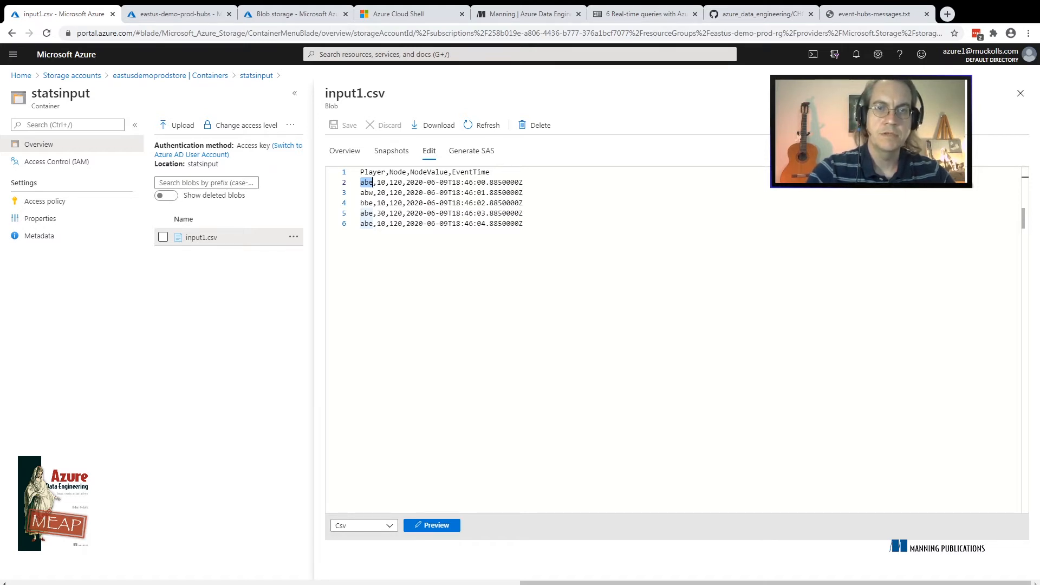
double_click(382, 183)
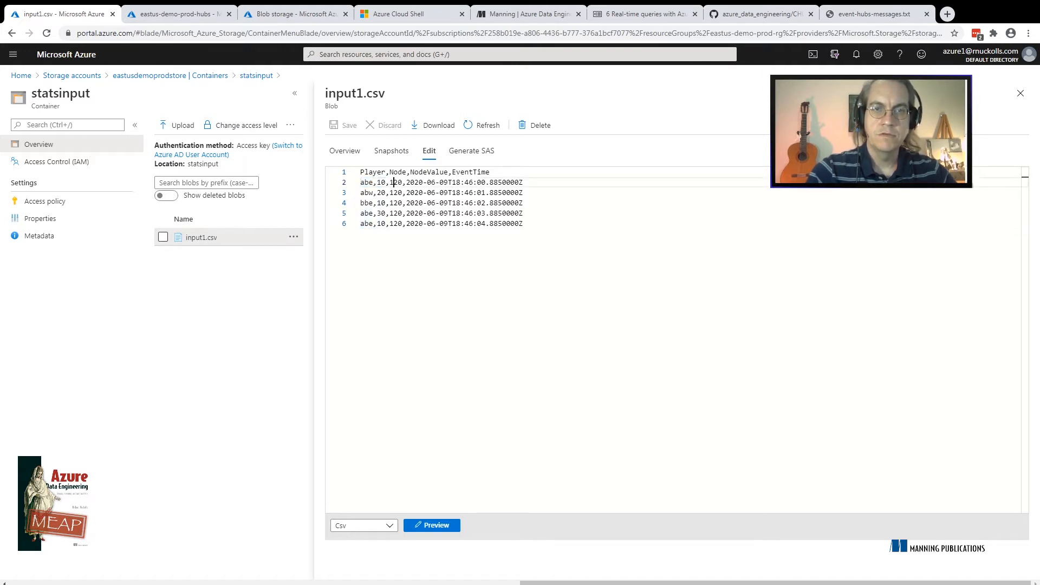
double_click(396, 183)
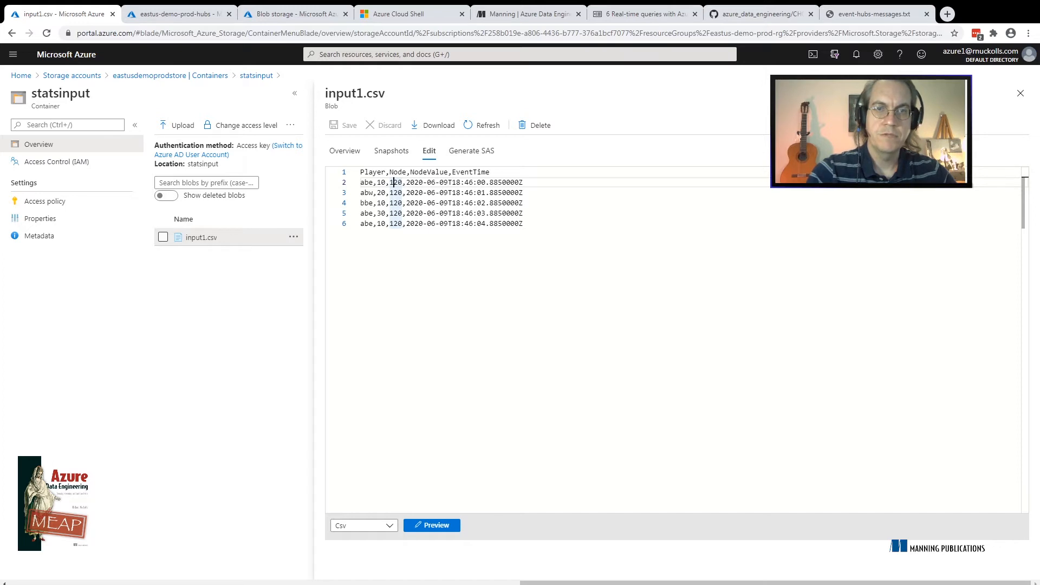
key(Right)
key(ctrl+shift+Right)
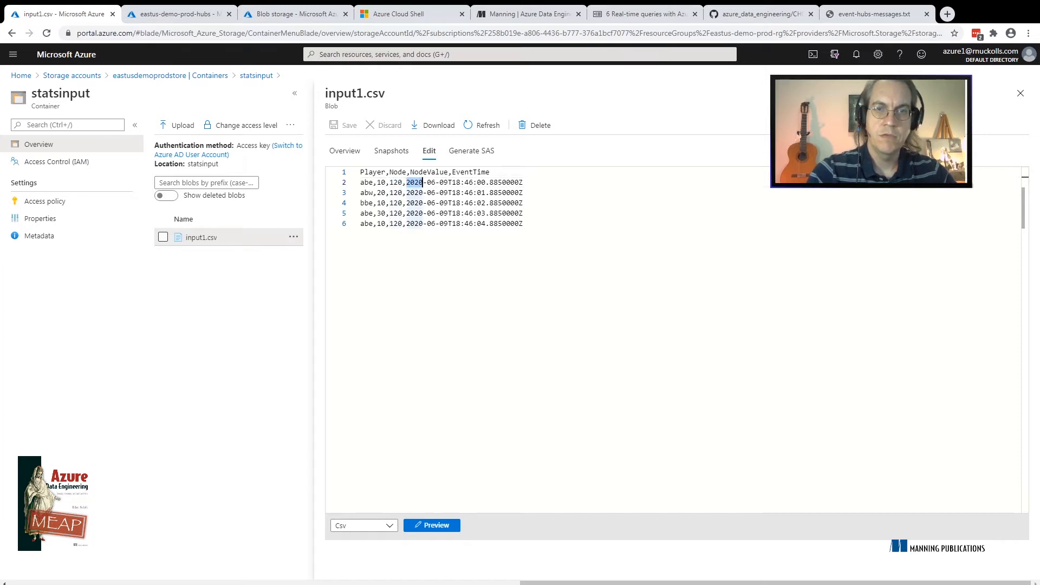
drag(522, 182, 406, 182)
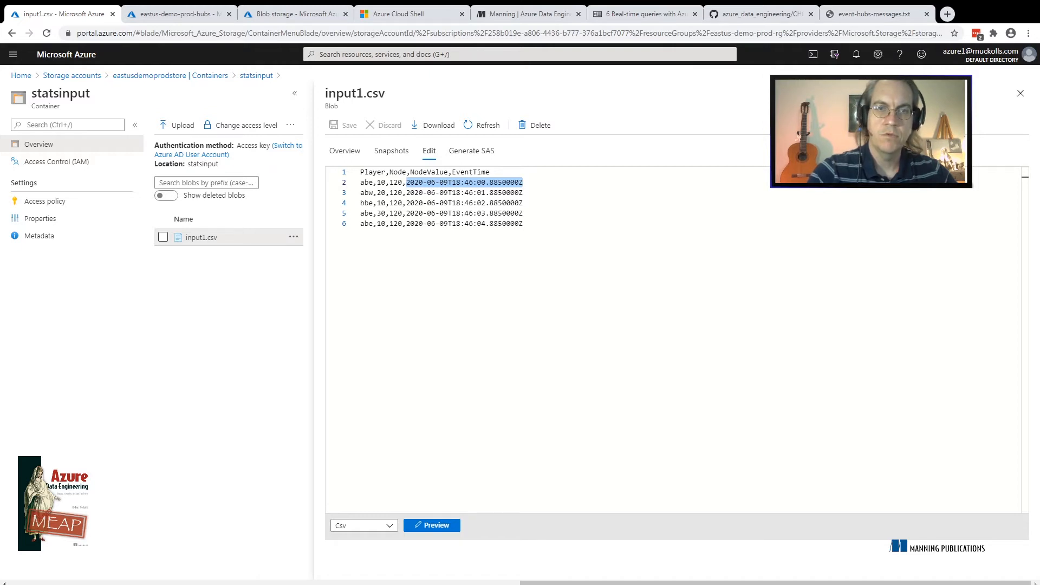
Examine the node value, the whole line and the player of the first record in input1.csv, and return to the Blob storage input form
double_click(396, 183)
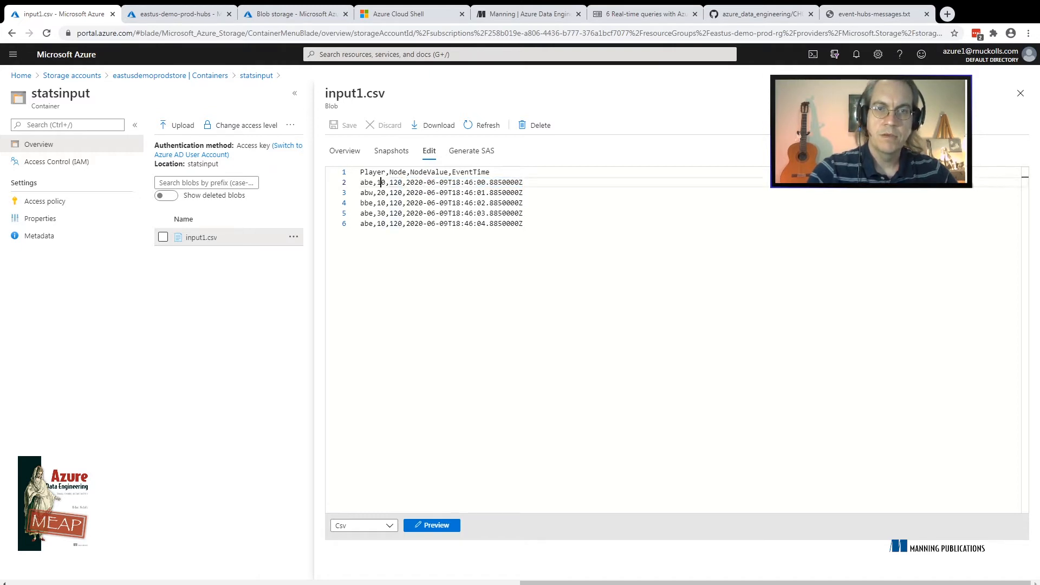
double_click(381, 183)
triple_click(381, 182)
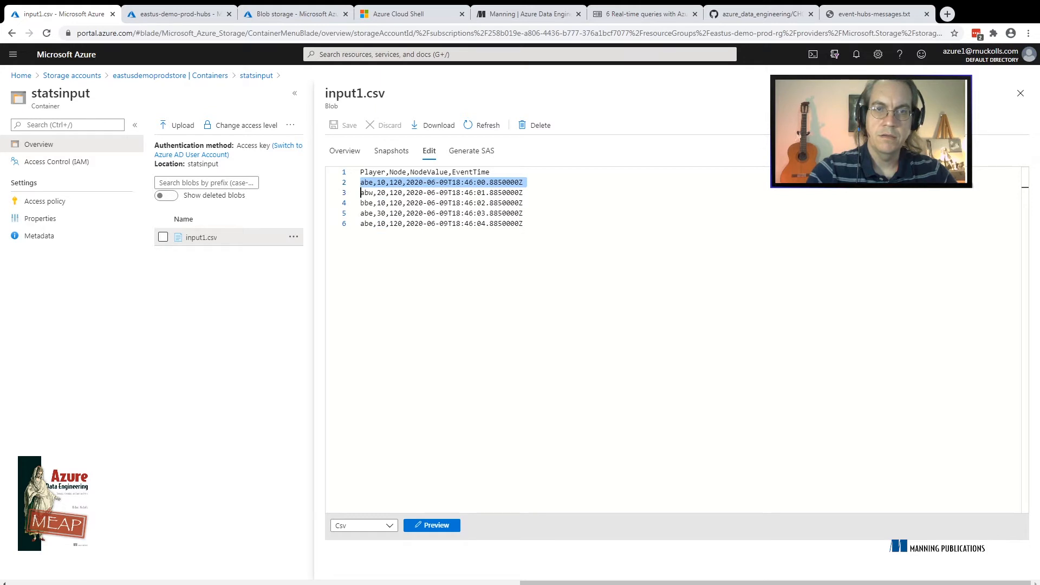
double_click(367, 183)
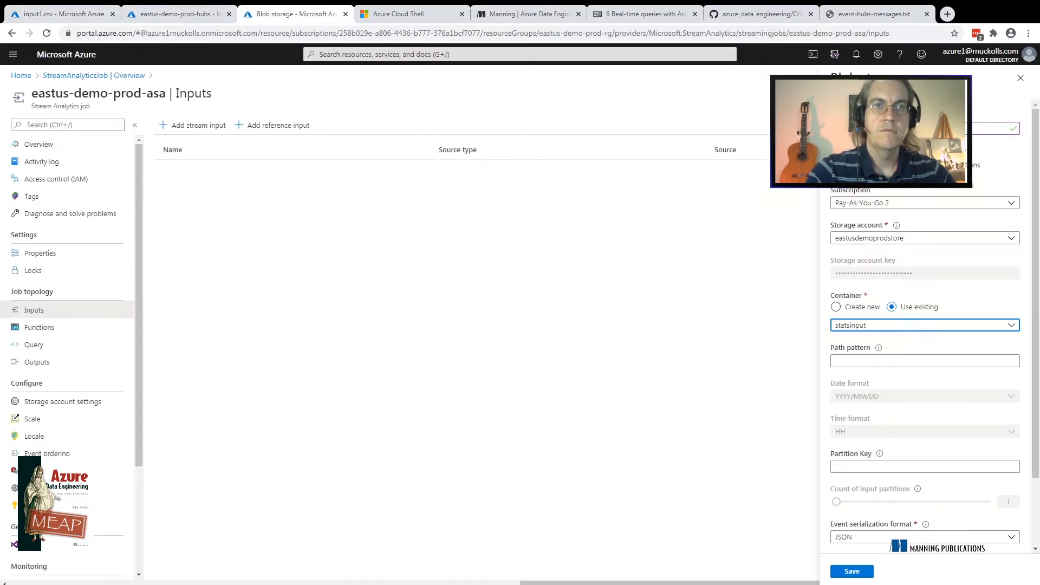
click(287, 14)
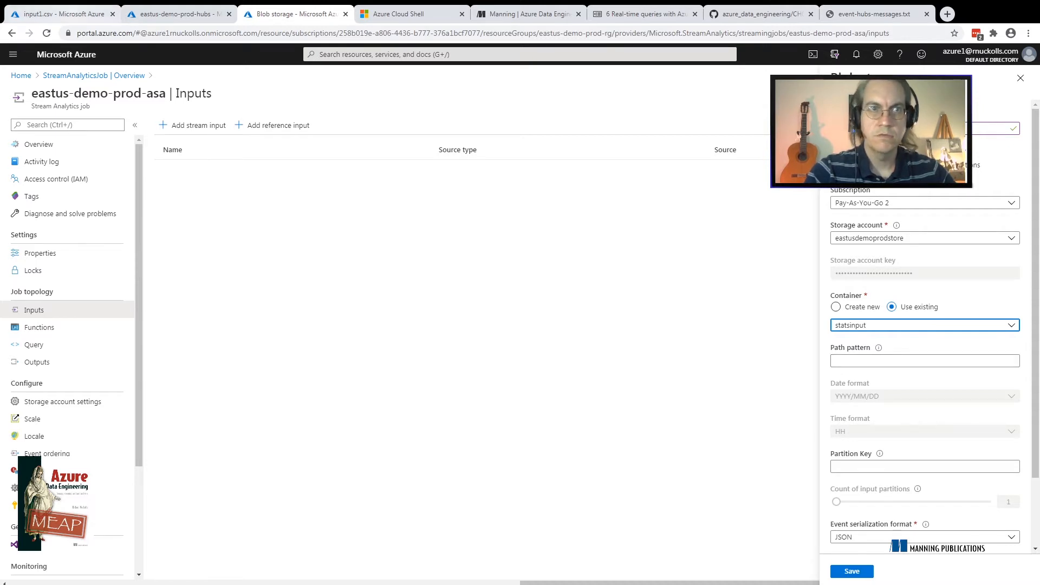
click(60, 14)
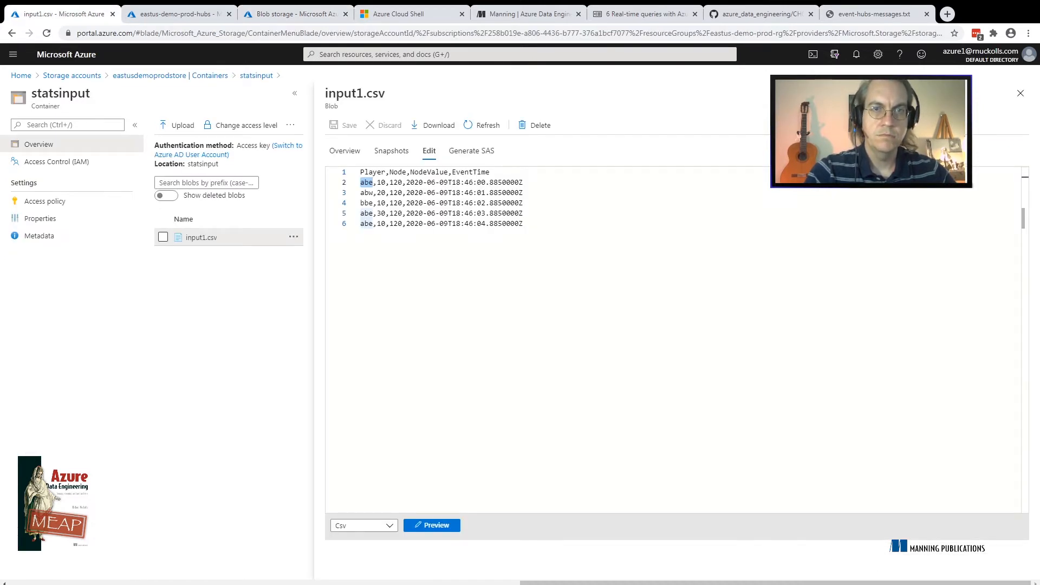
click(287, 14)
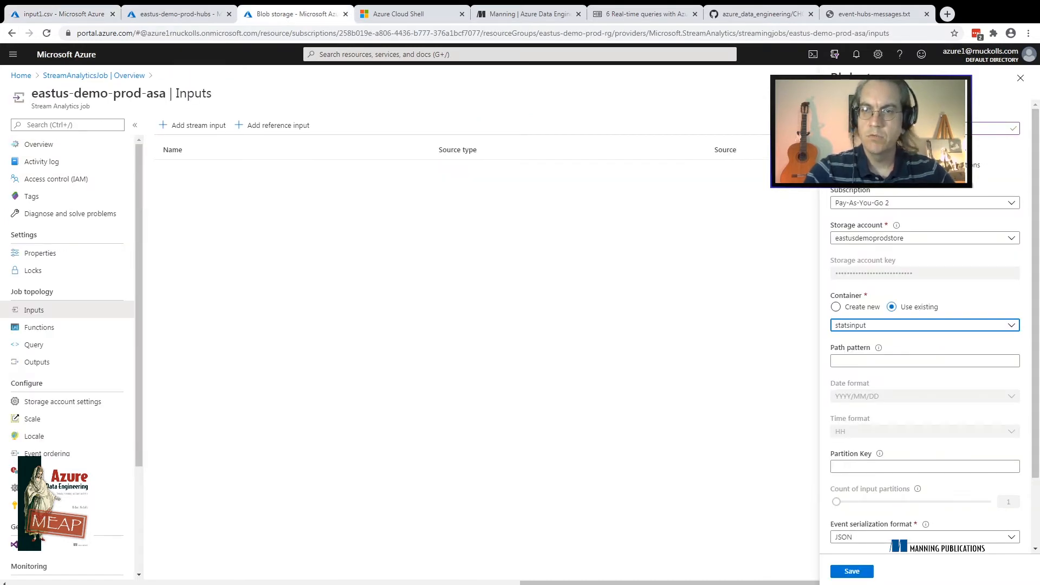
Close input1.csv to view the statsinput container's file list, and return to the path pattern of the Blob storage input
click(925, 361)
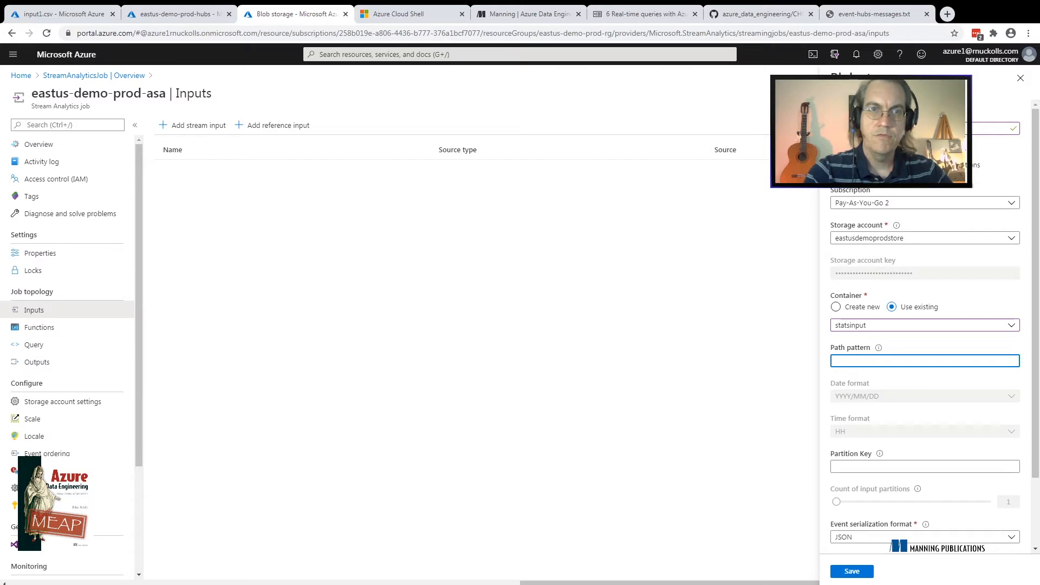
key(ctrl+1)
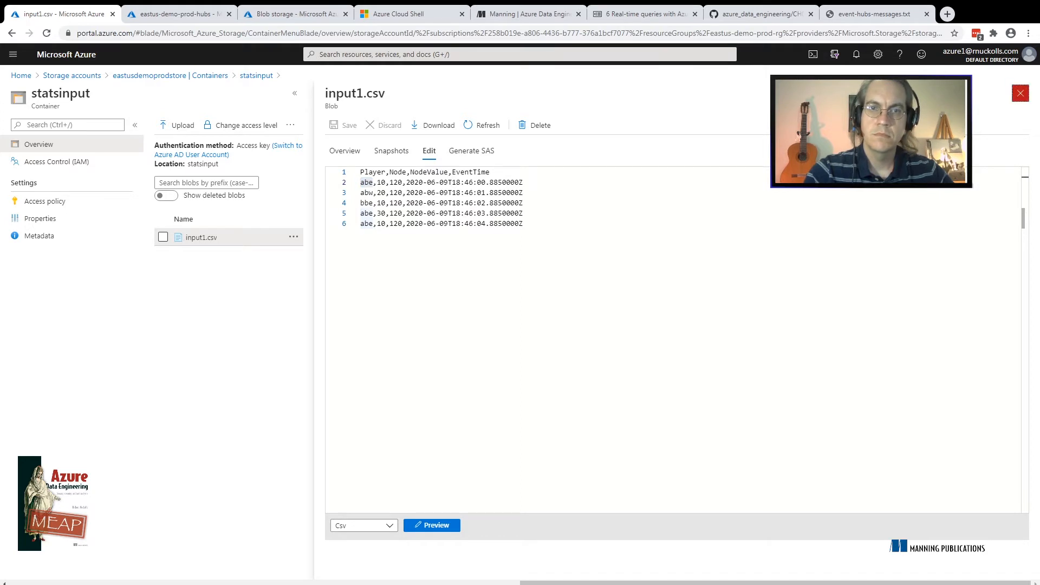
click(1020, 93)
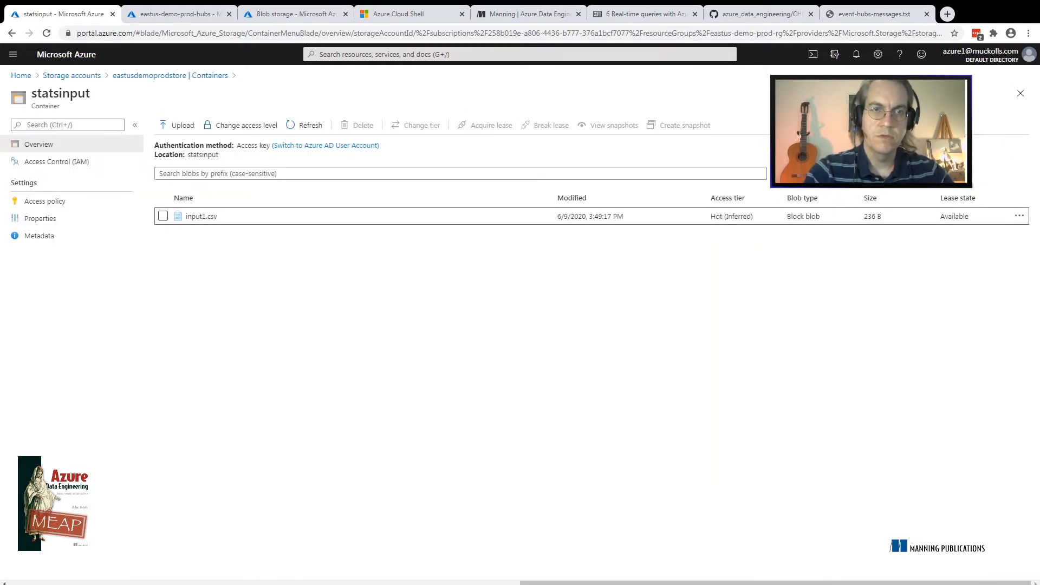
click(298, 15)
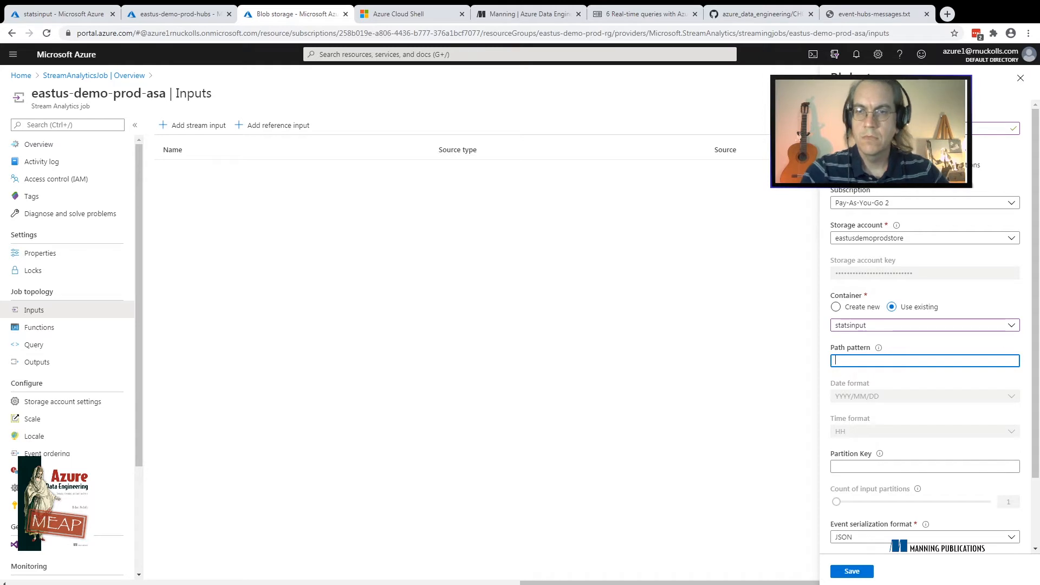
Try the path pattern Stats/{date}/{time} with the date format YYYY/DD/MM for the Blob storage input
mouse_move(878, 348)
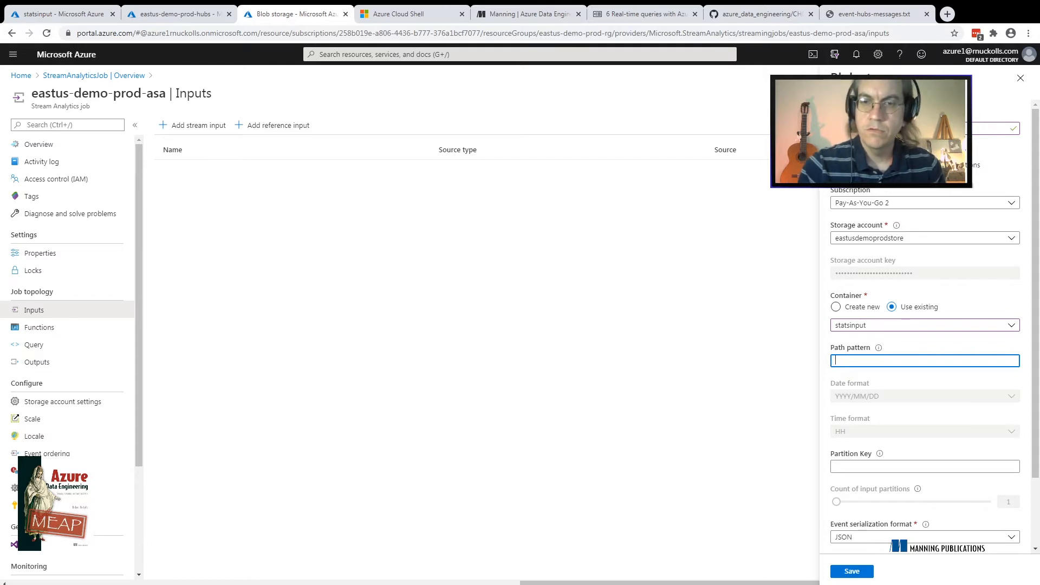
text(Stats)
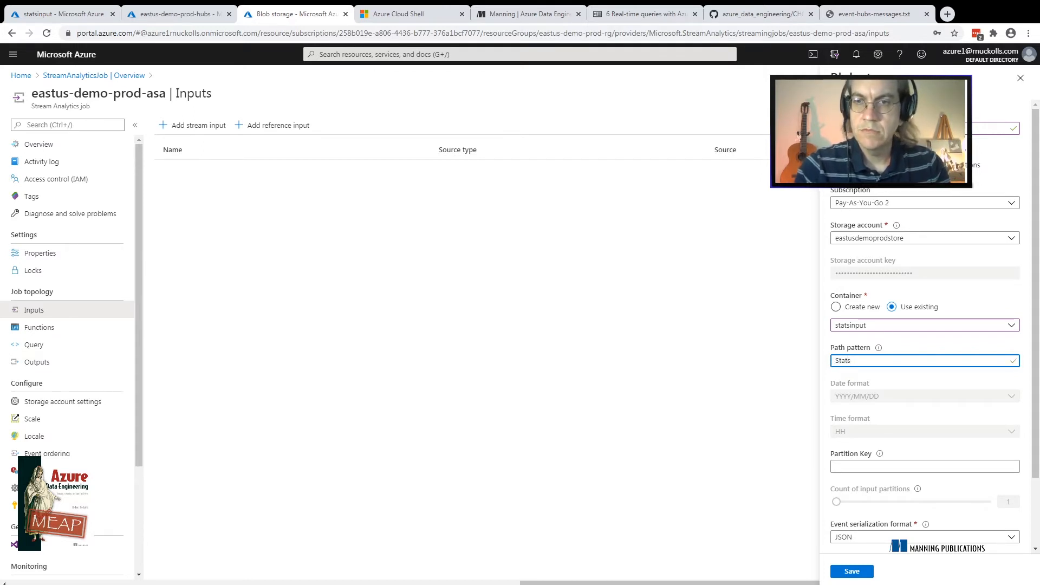
text(/)
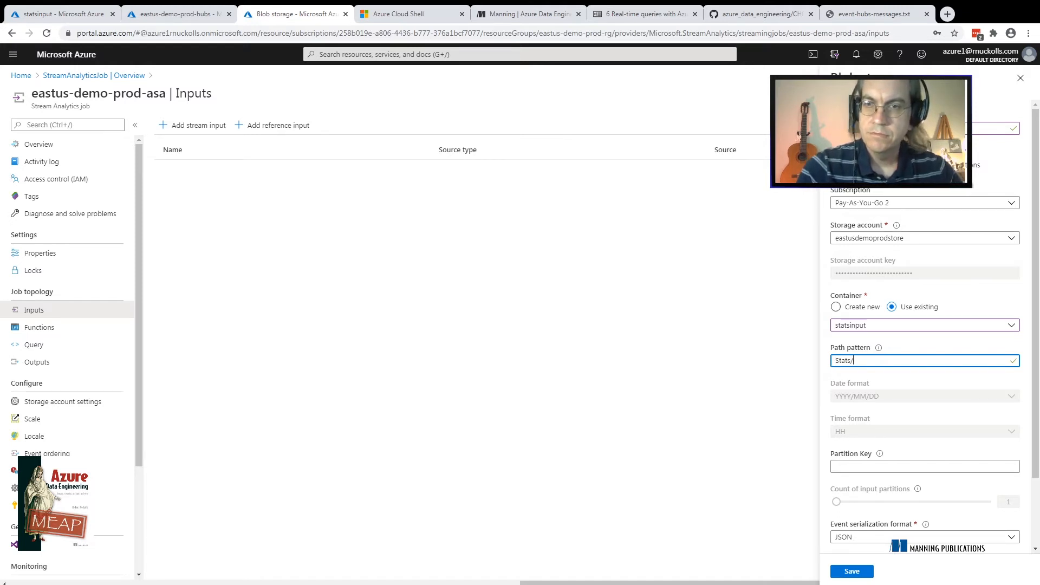
key(Home)
text(/)
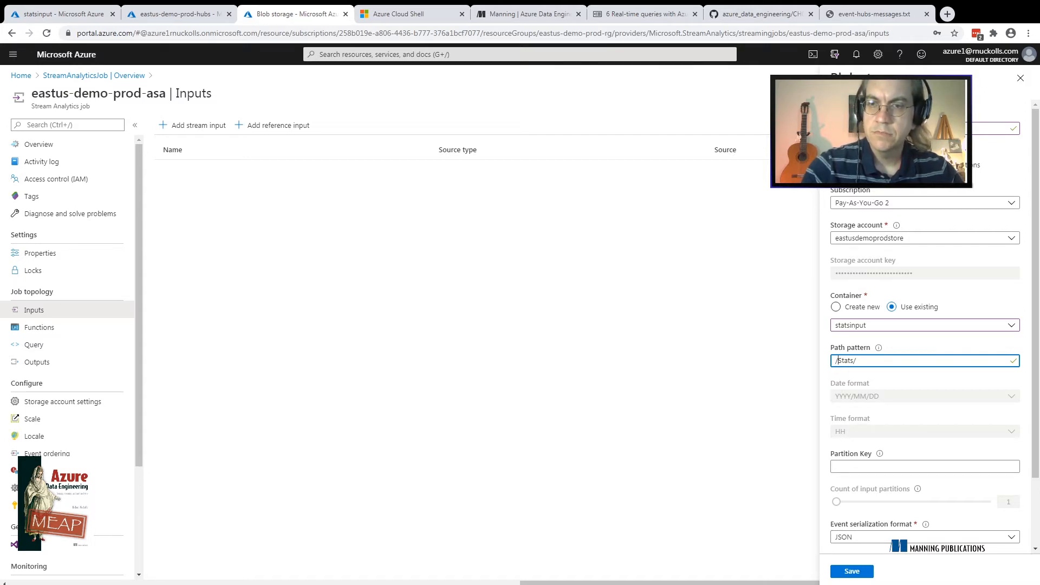
key(BackSpace)
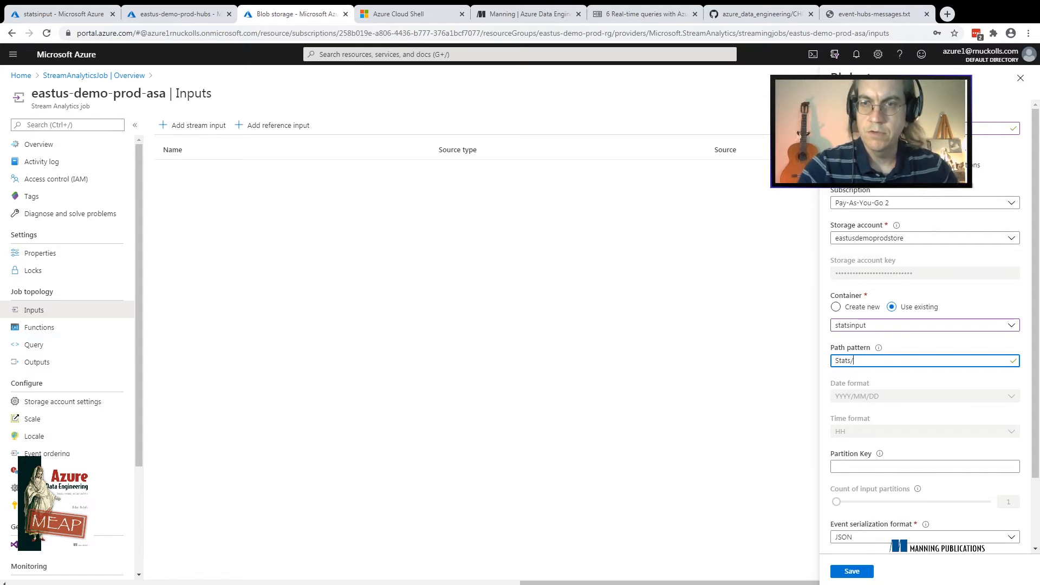
key(End)
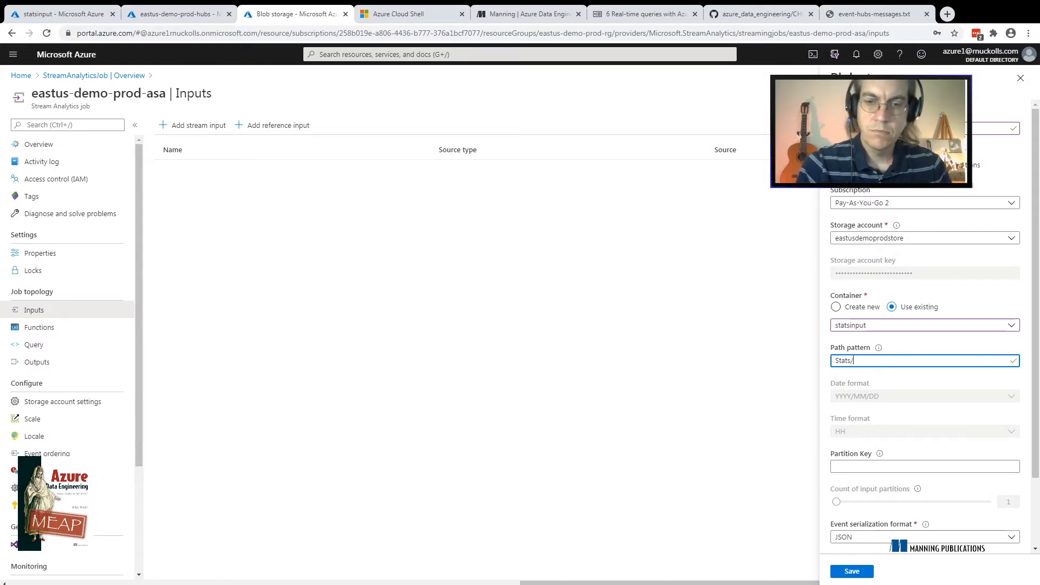
mouse_move(879, 348)
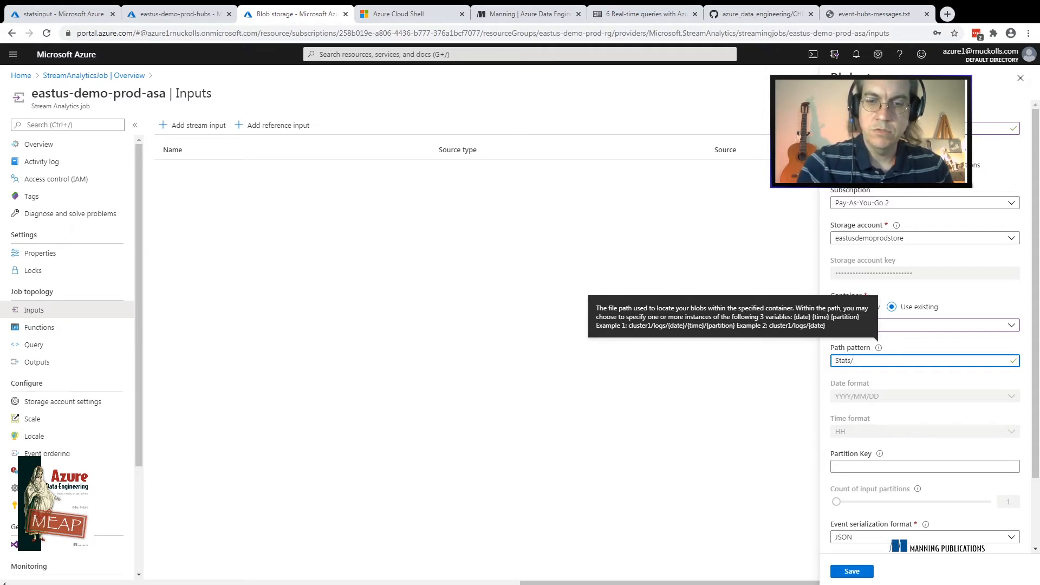
text(date}/{)
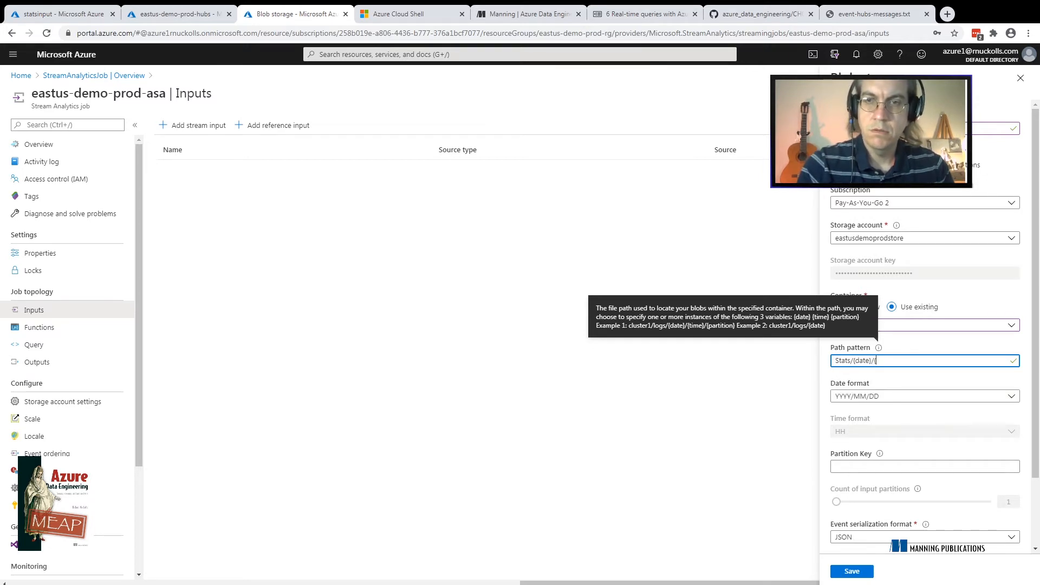
text(time})
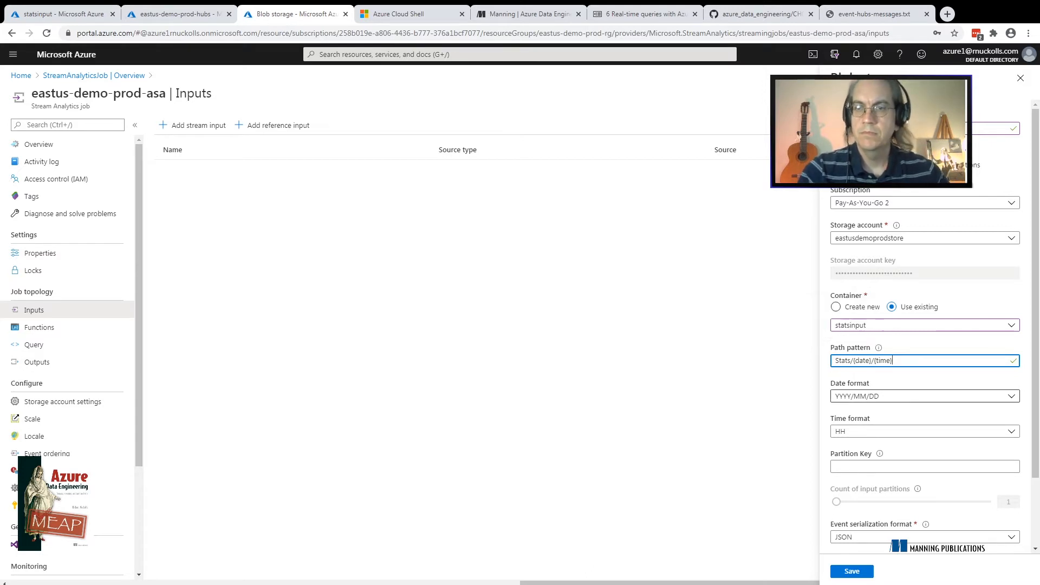
click(925, 396)
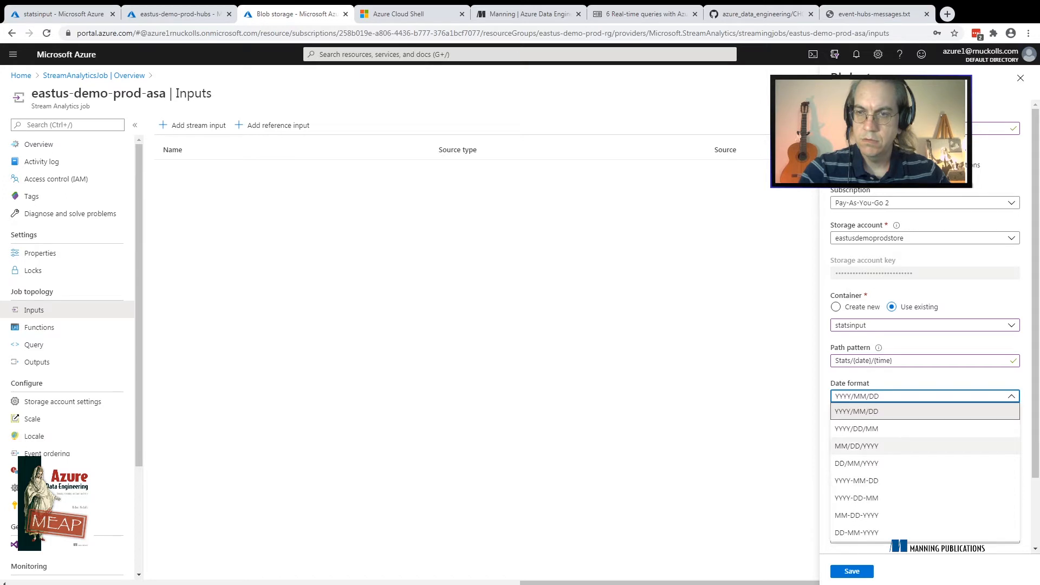
click(856, 429)
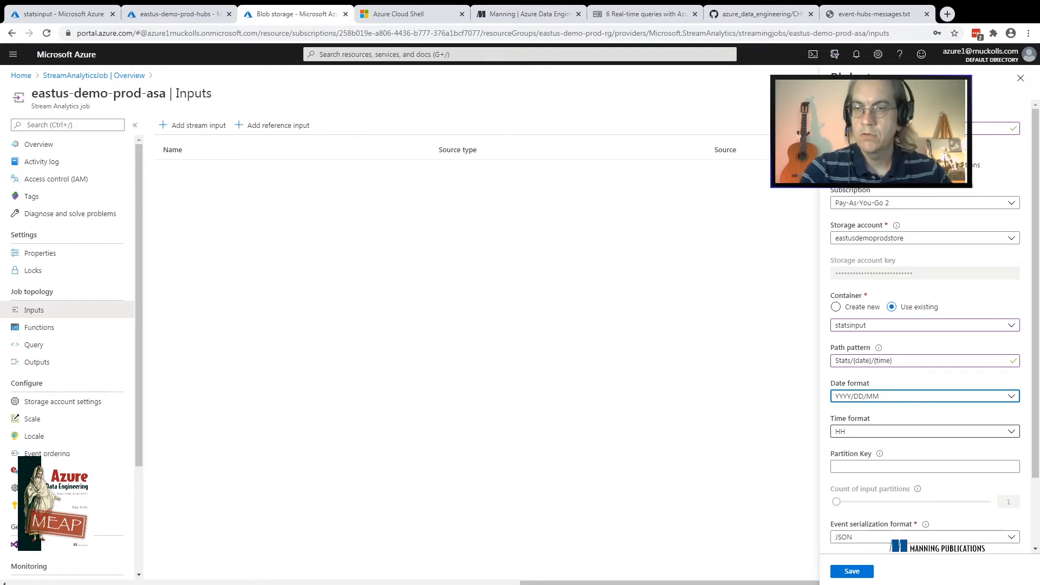
Clear the whole path pattern of the Blob storage input
click(921, 361)
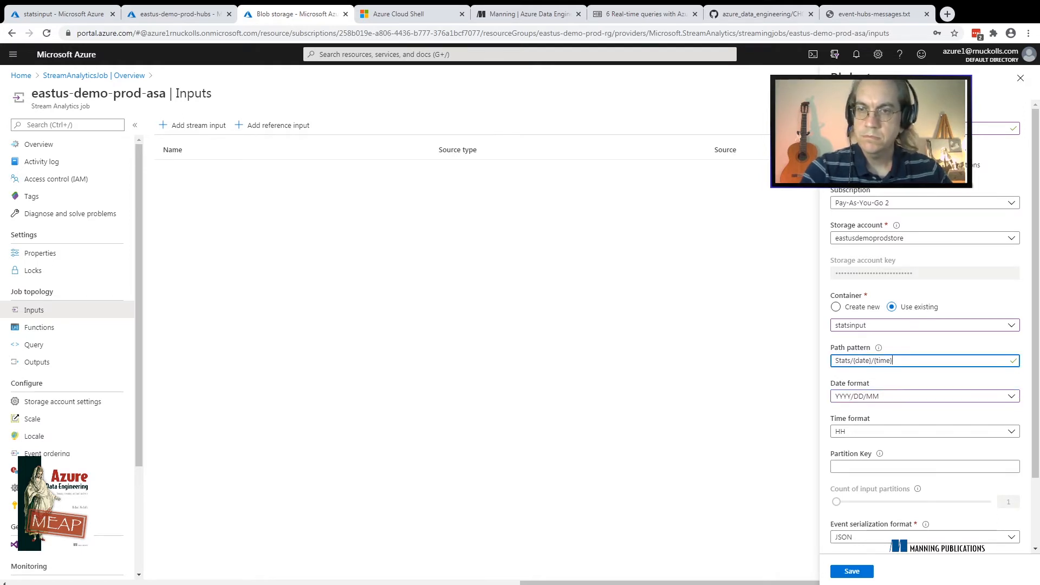
key(BackSpace)
key(BackSpace)
key(BackSpace)
key(BackSpace)
key(BackSpace)
key(BackSpace)
key(BackSpace)
key(BackSpace)
key(BackSpace)
key(BackSpace)
key(BackSpace)
key(BackSpace)
key(BackSpace)
key(BackSpace)
key(BackSpace)
key(BackSpace)
key(BackSpace)
key(BackSpace)
key(BackSpace)
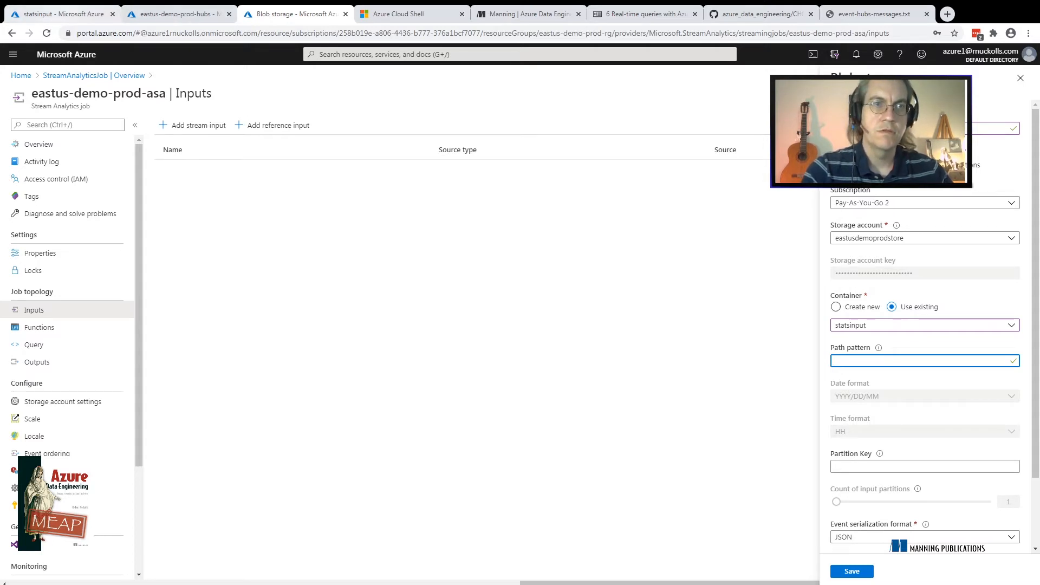
Check the file list of the statsinput container, try input/ as the path pattern, and empty the pattern again
click(63, 14)
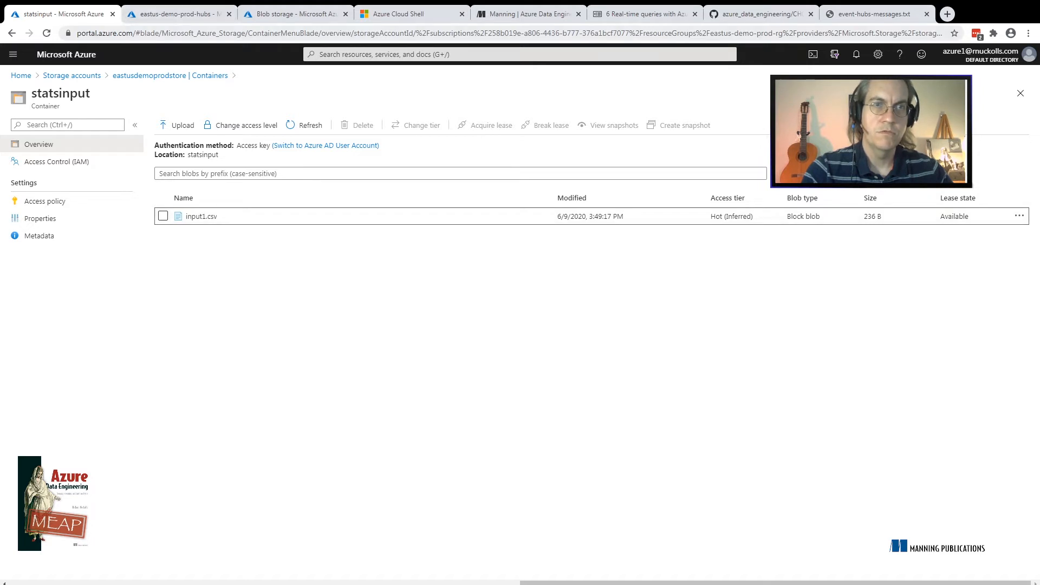
click(293, 13)
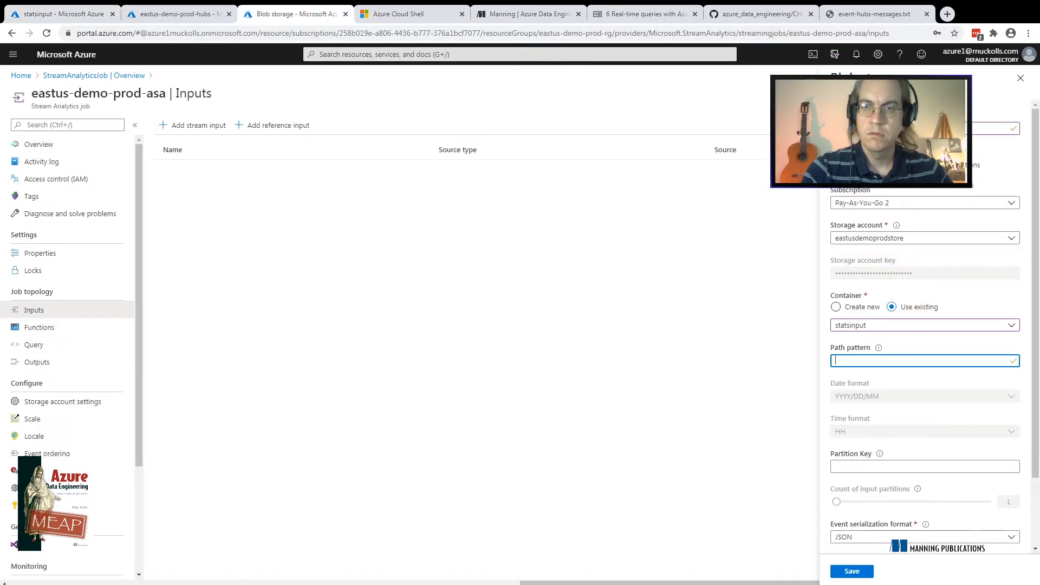
text(input)
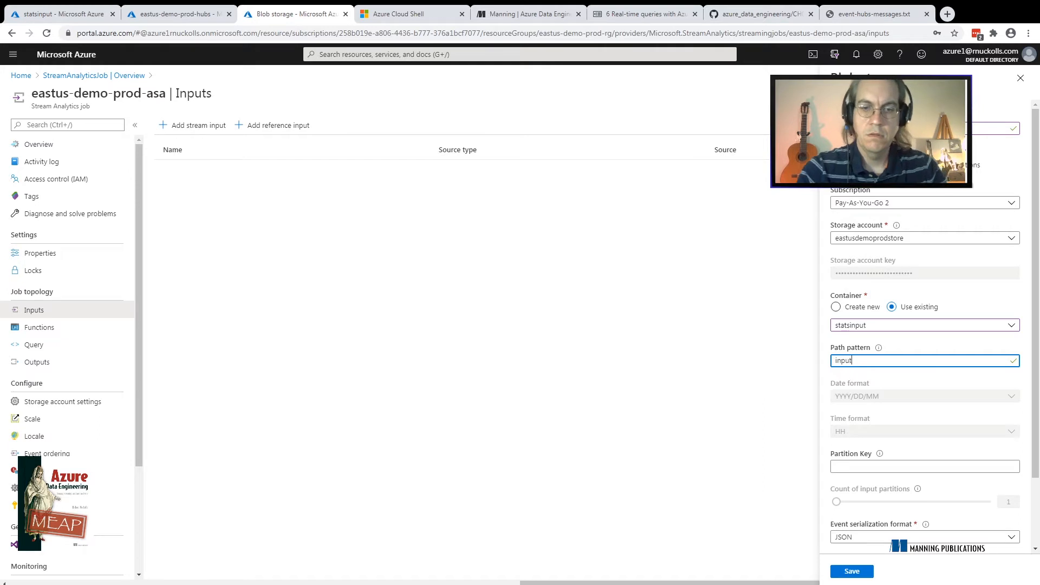
text(/)
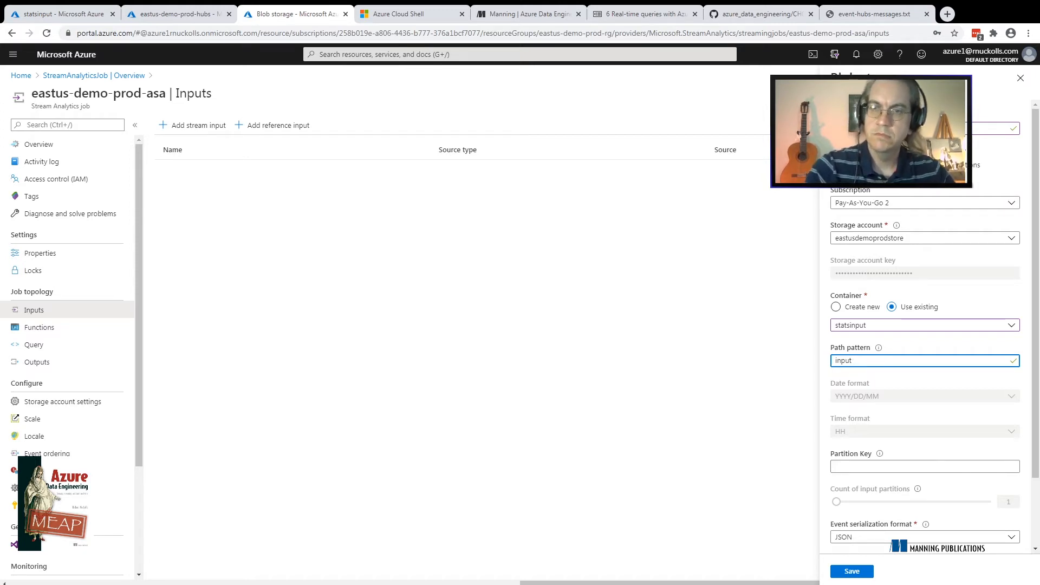
key(BackSpace)
key(BackSpace)
key(BackSpace)
key(BackSpace)
key(BackSpace)
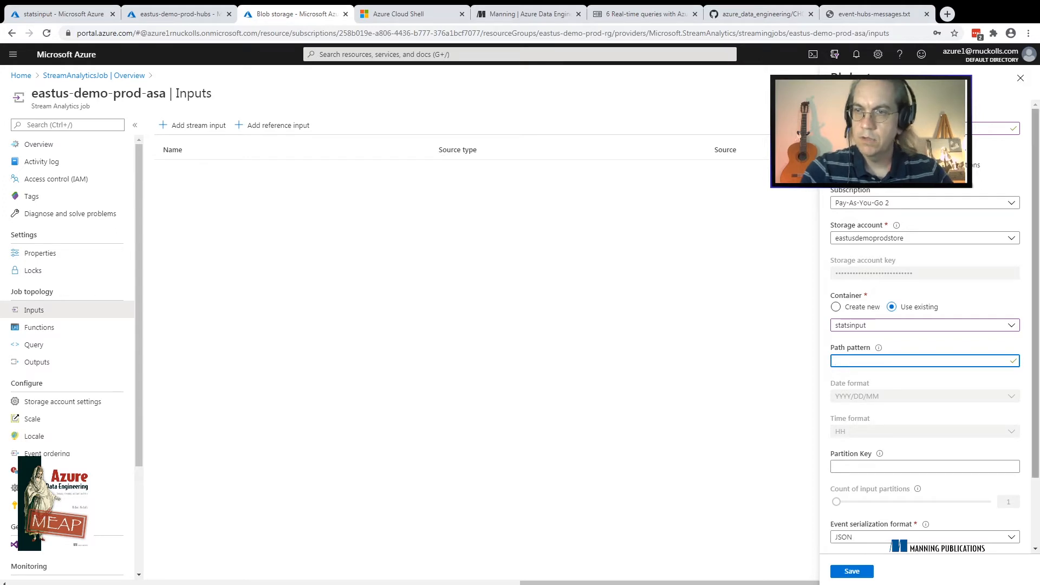
Compare the CSV and JSON options of the input's event serialization format and set the format to CSV
scroll(925, 325, down, 2)
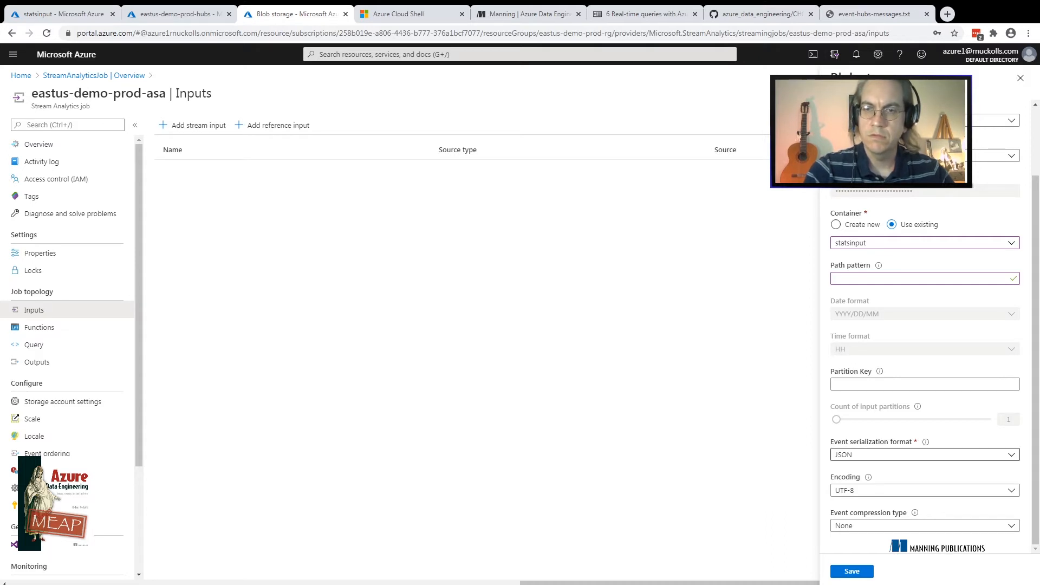
click(924, 455)
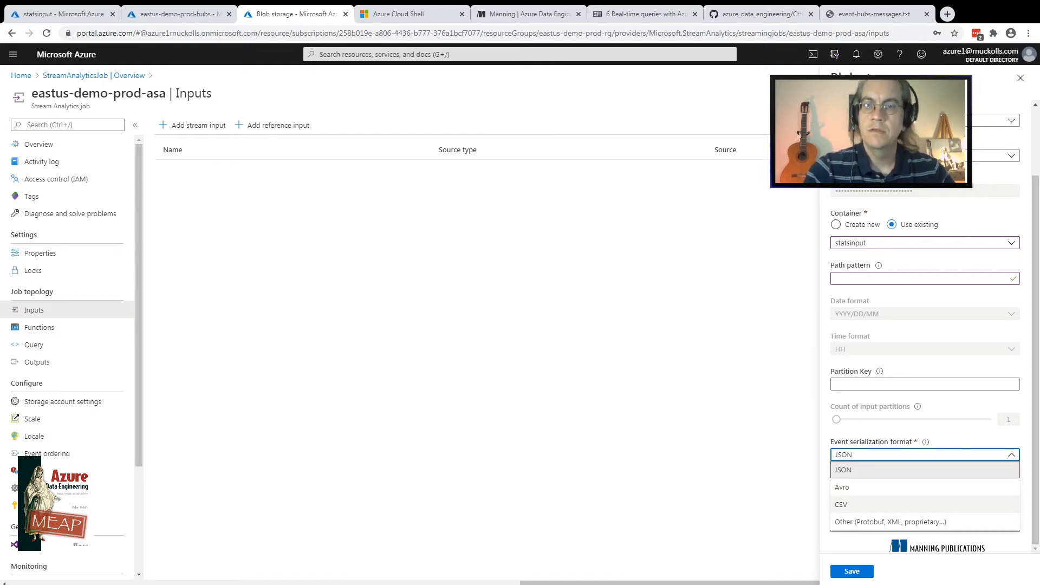
click(867, 504)
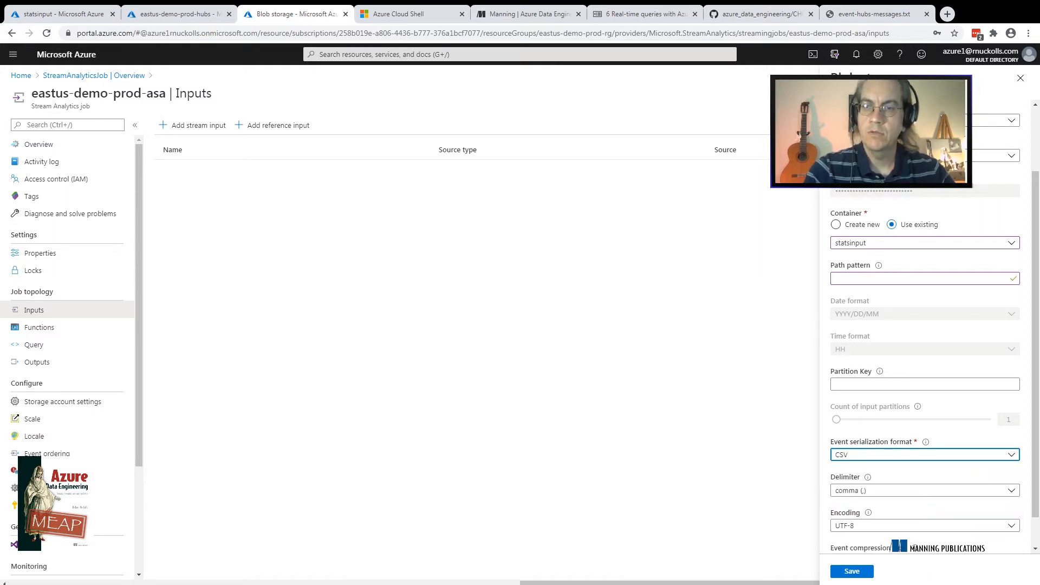
click(925, 454)
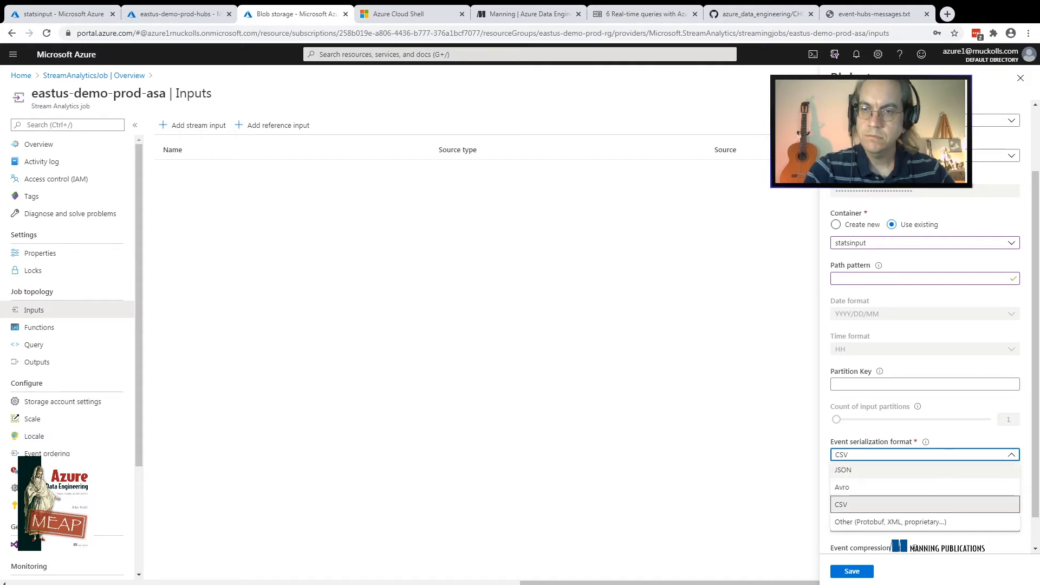
click(867, 469)
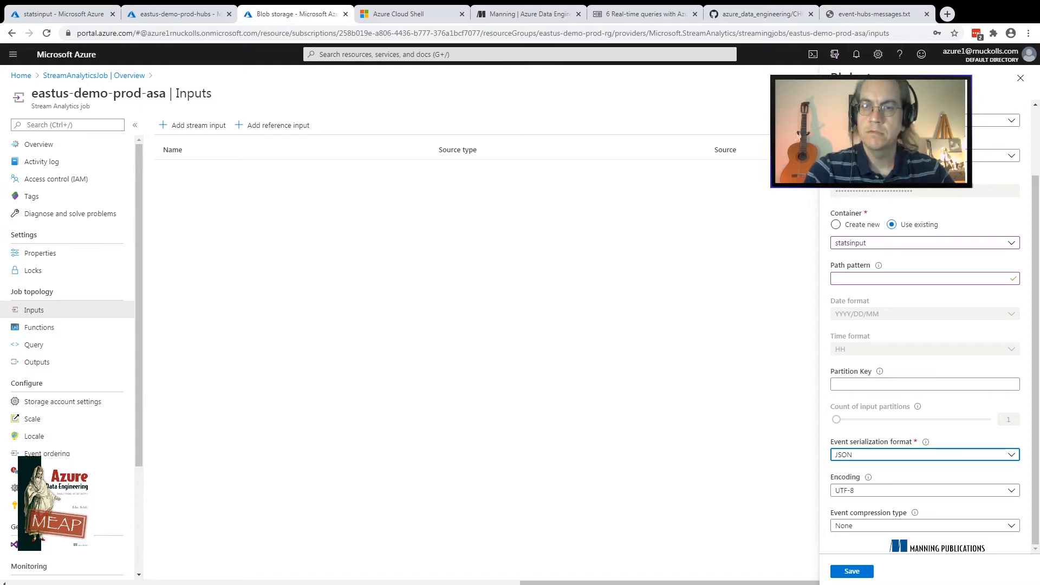
click(925, 455)
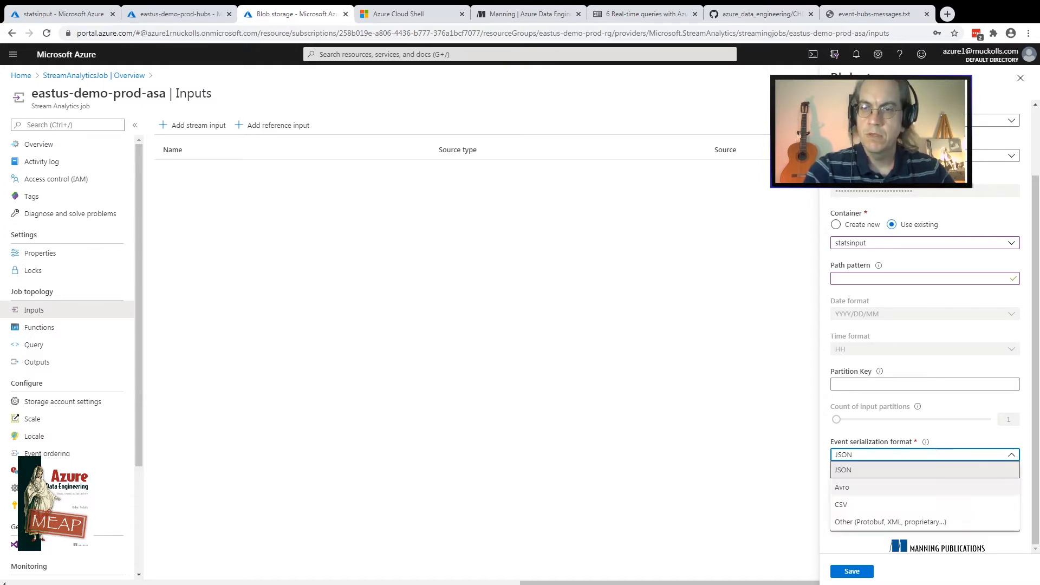
click(841, 504)
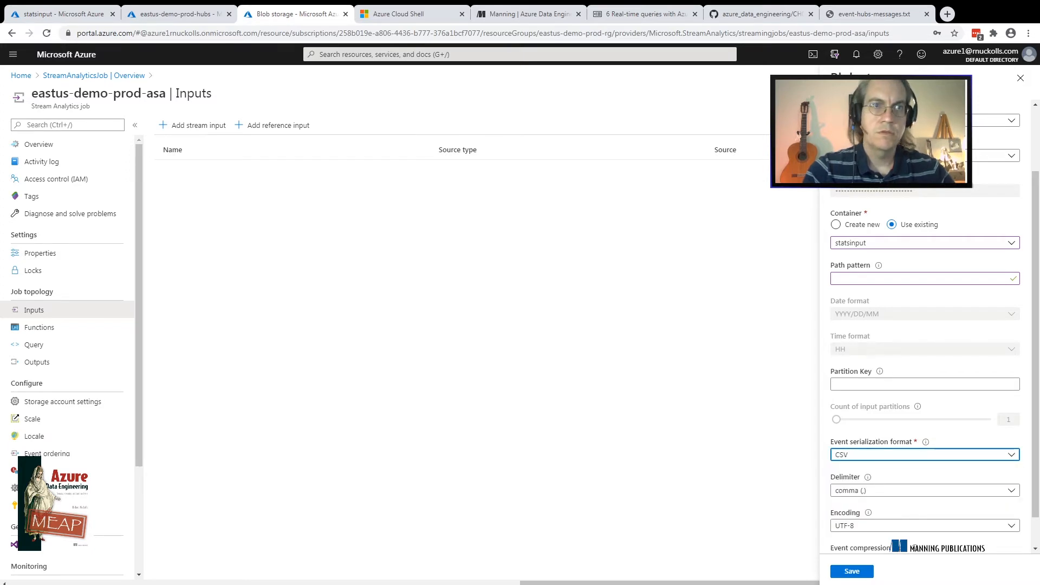
Check the file in the statsinput container and choose the comma delimiter with UTF-8 encoding for the CSV input
click(63, 14)
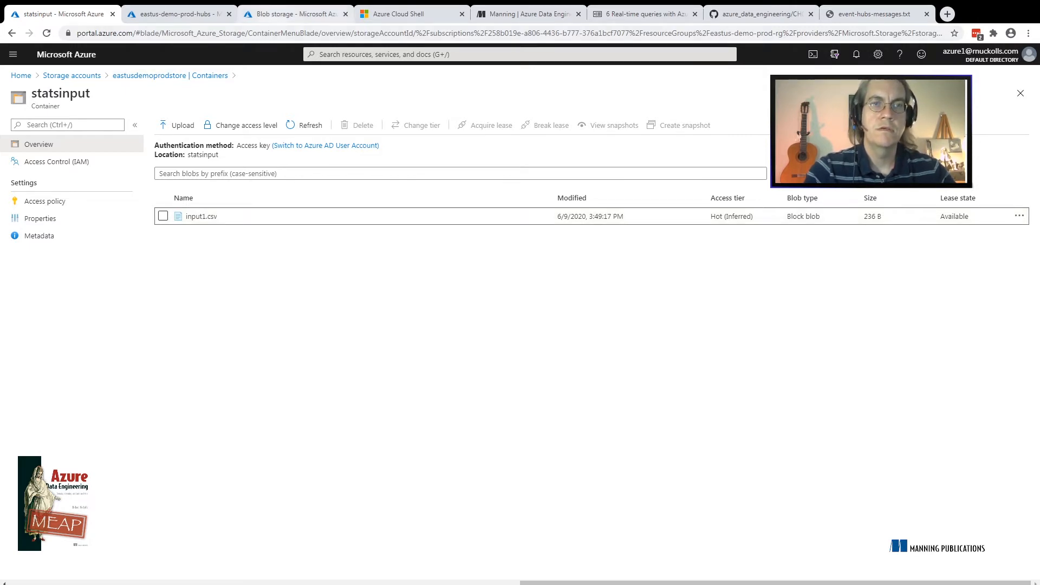
click(296, 14)
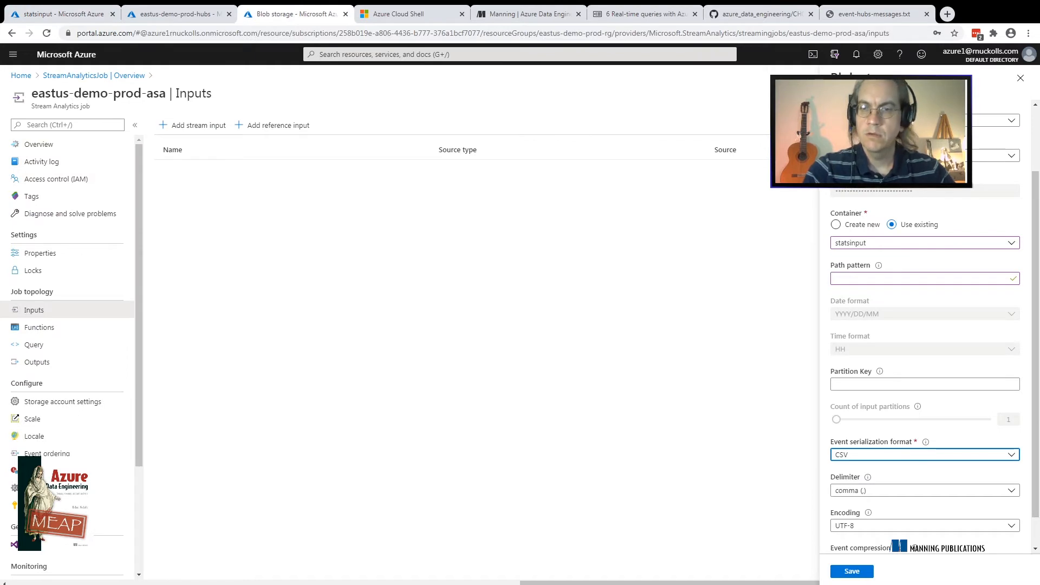
scroll(926, 352, down, 1)
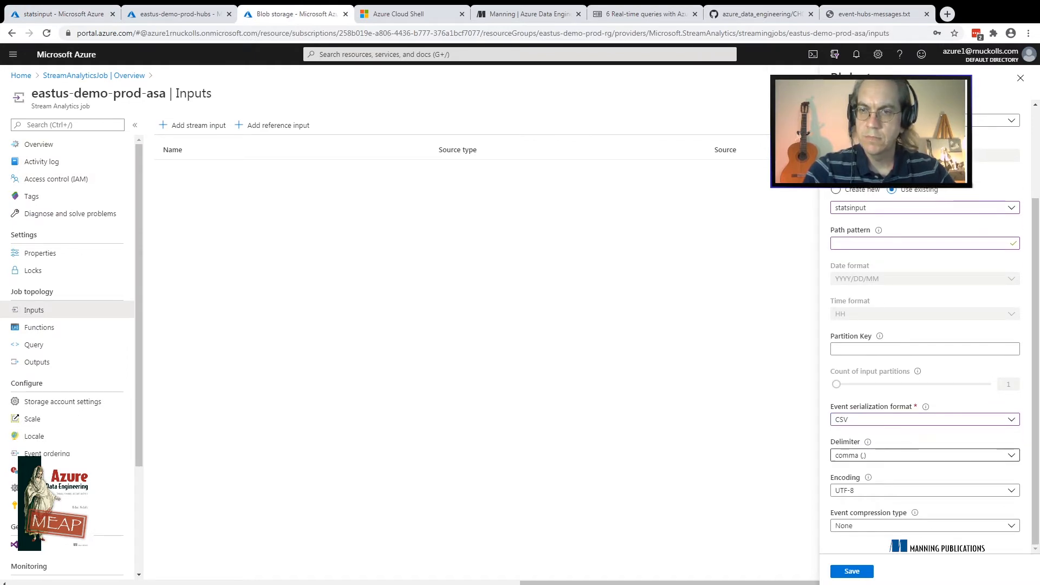
click(921, 455)
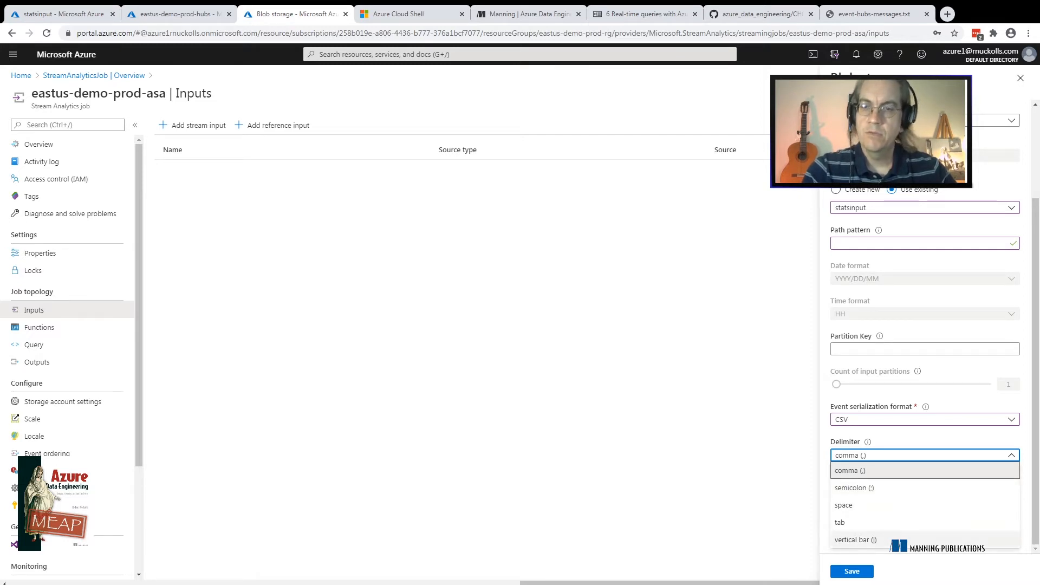
click(877, 470)
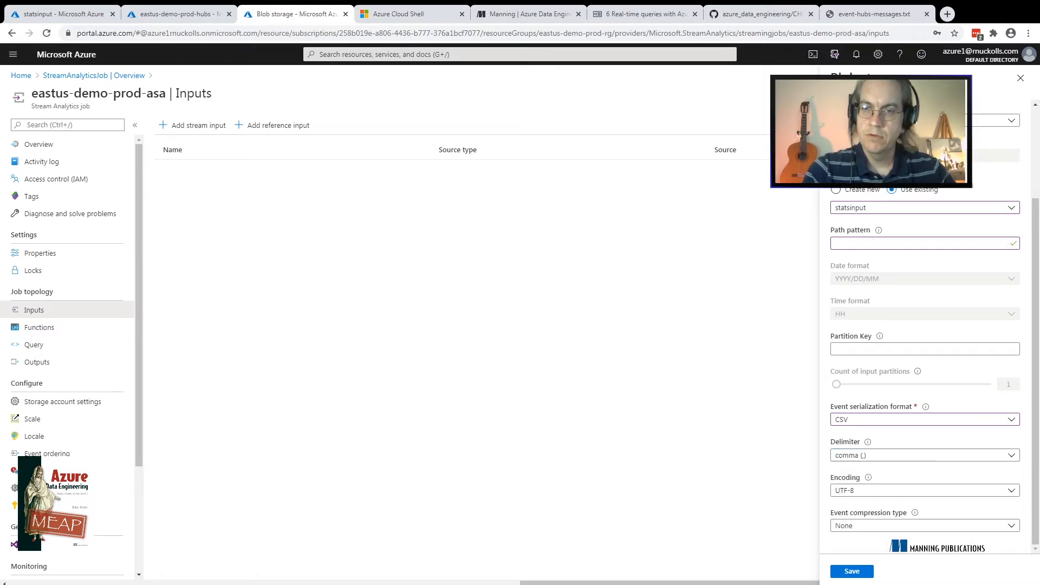
click(921, 491)
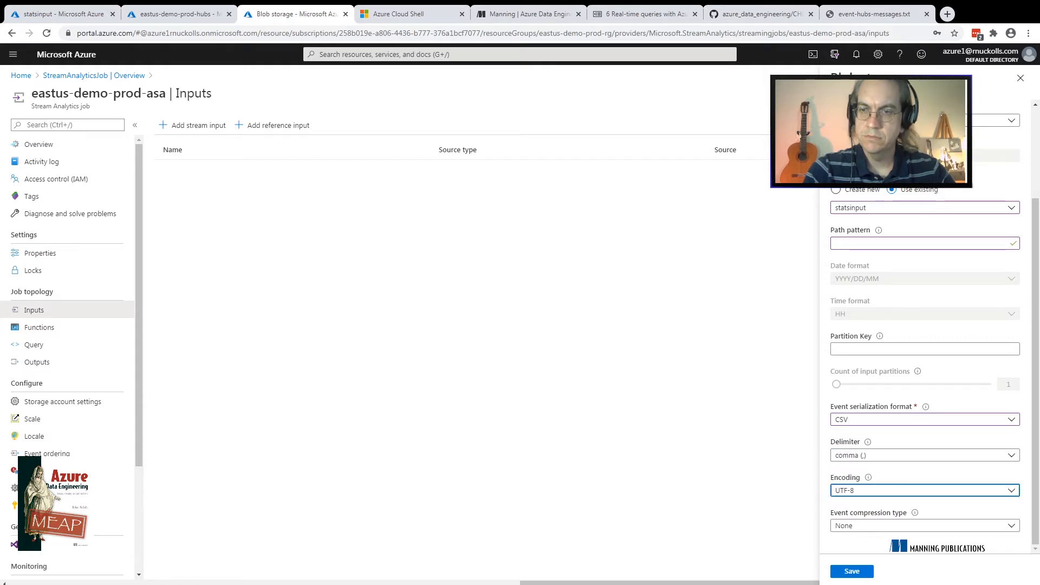
click(921, 505)
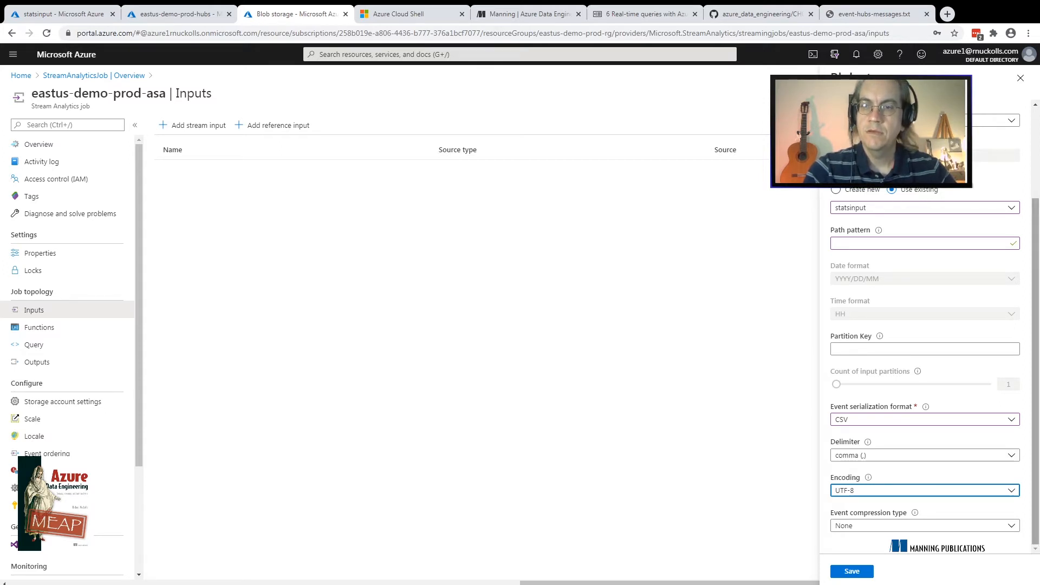
Review the event compression options, choose None as the compression type, and save the Blob storage input
click(1036, 372)
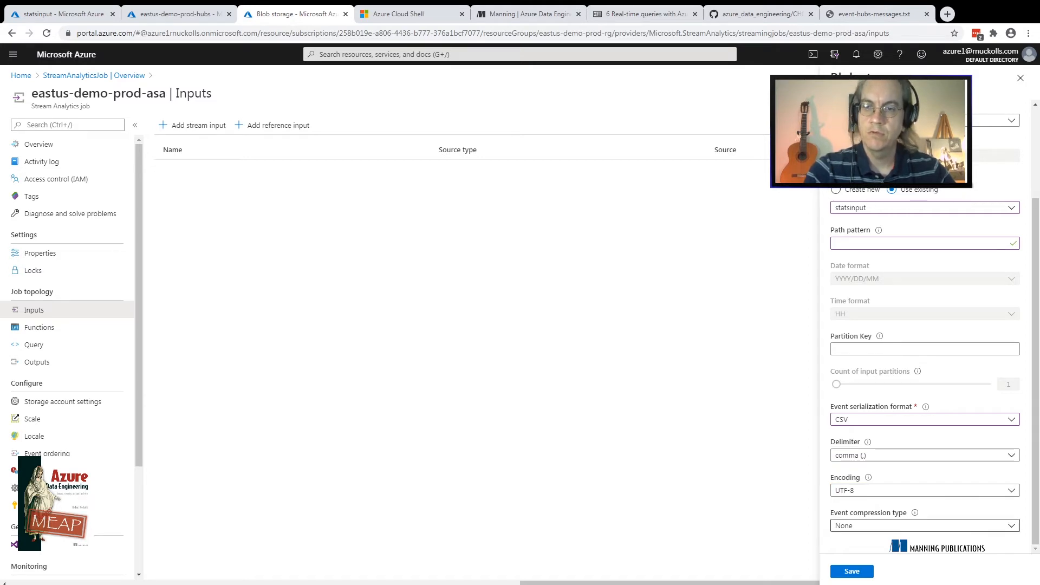
click(925, 526)
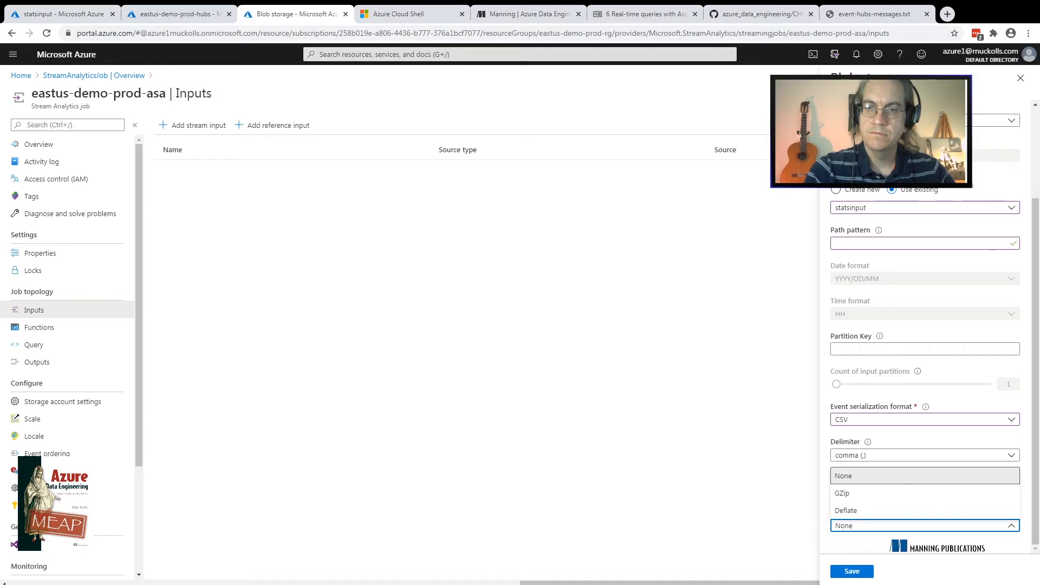
click(925, 475)
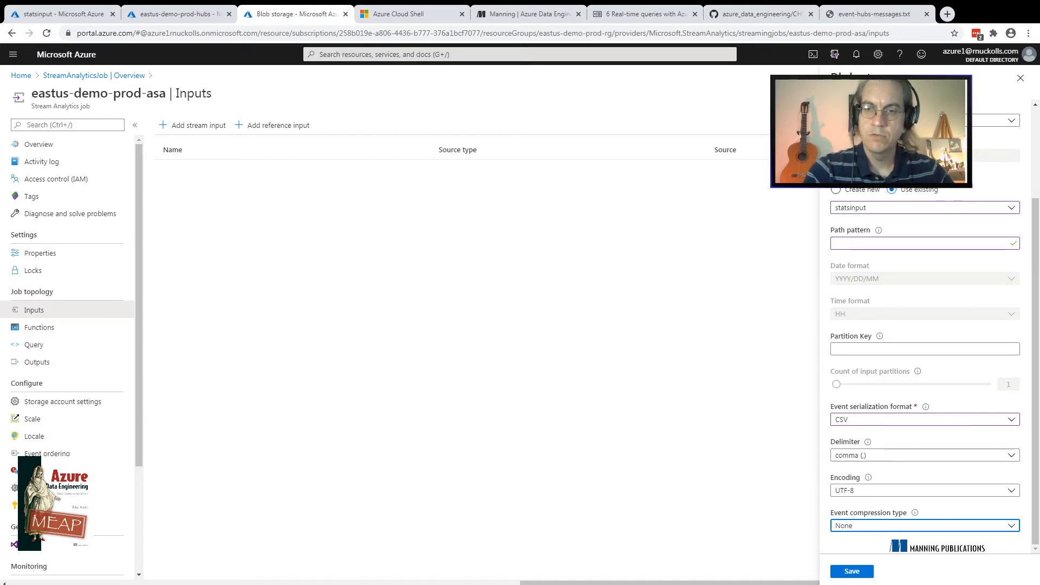
click(925, 526)
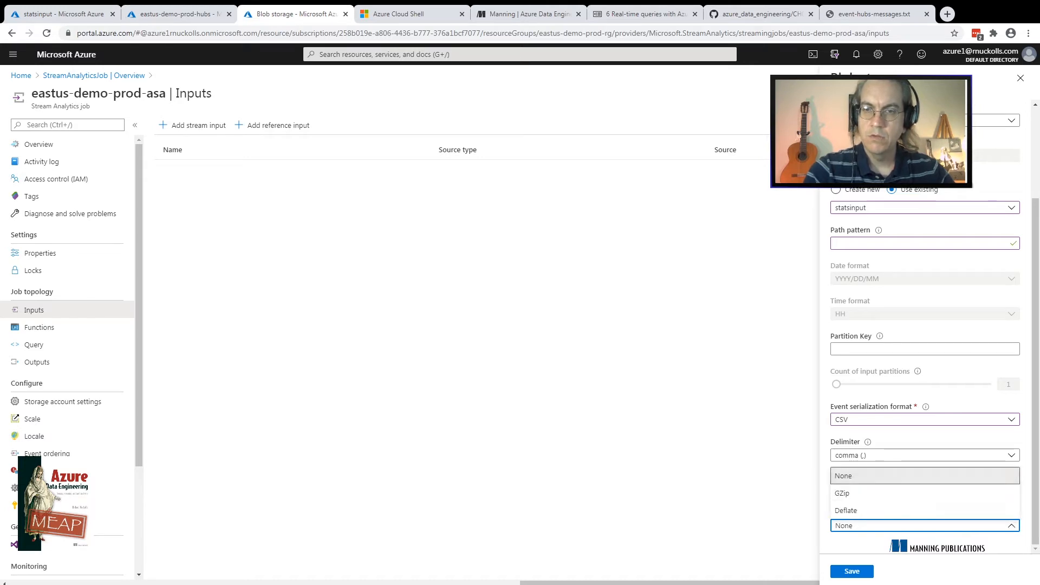
click(925, 476)
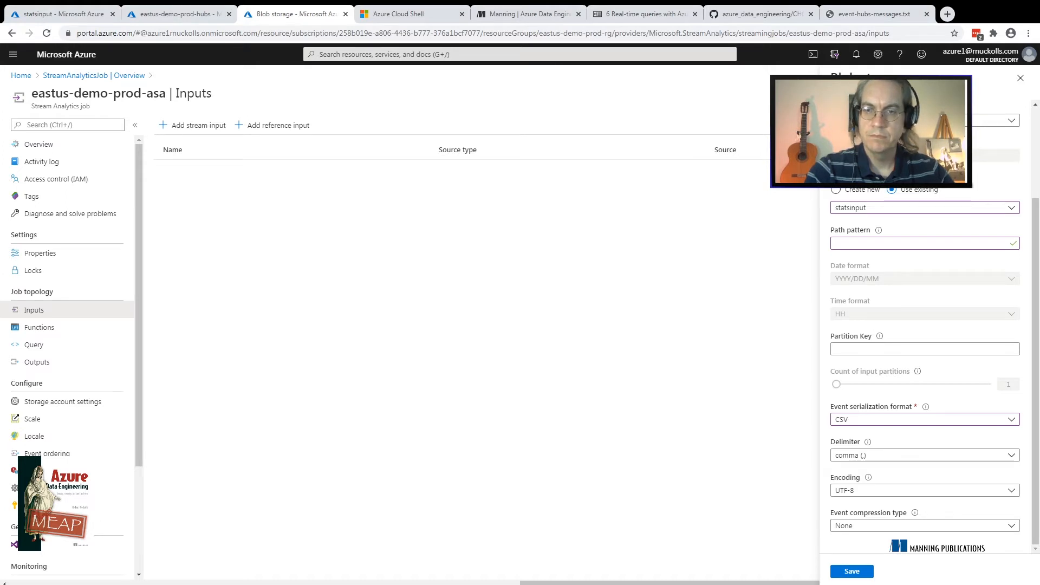
click(852, 572)
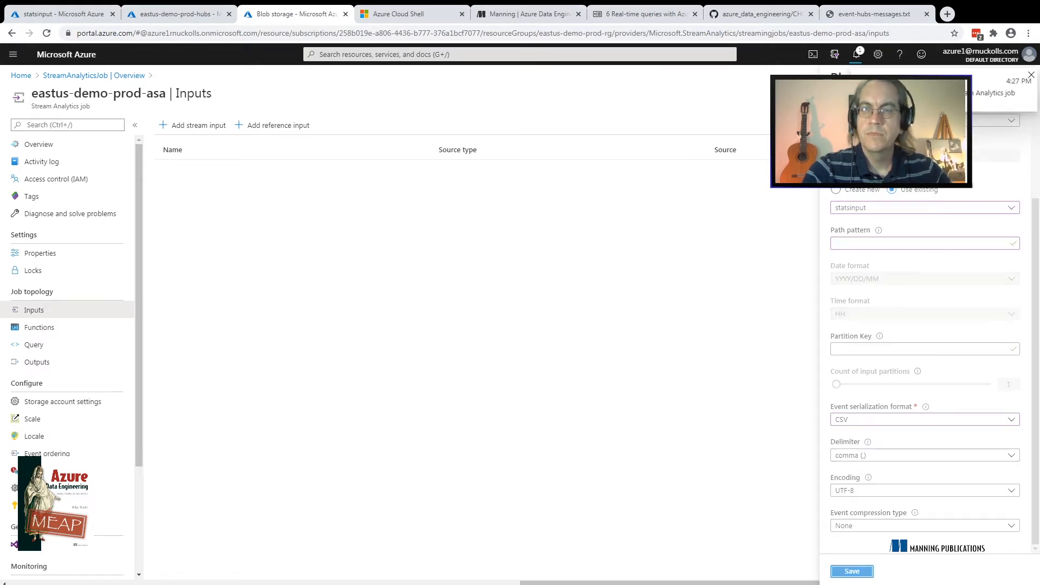
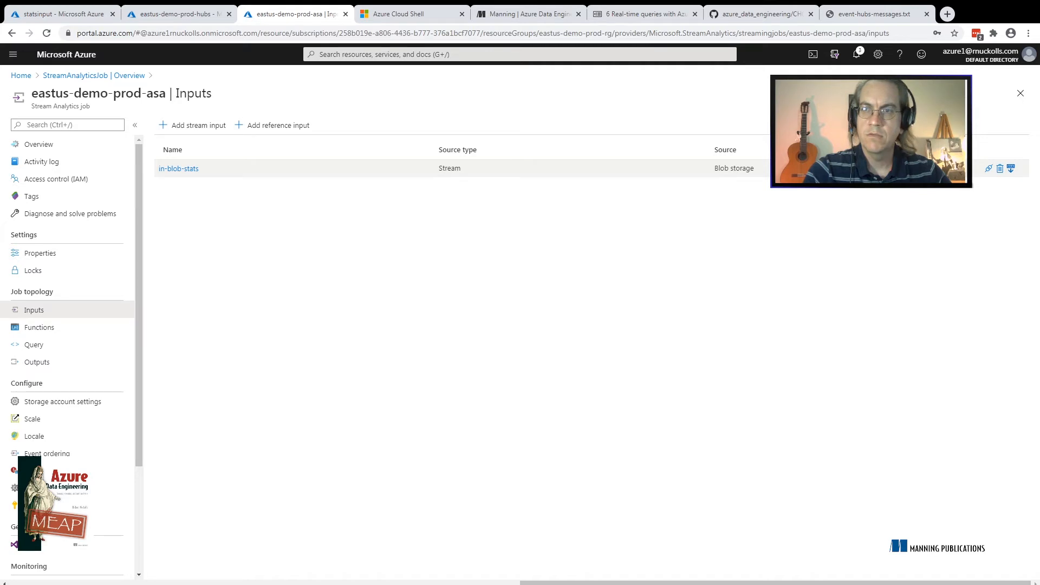
Open the sample data settings of the in-blob-stats input and consult the Azure Data Engineering book page and its window functions section
click(1011, 168)
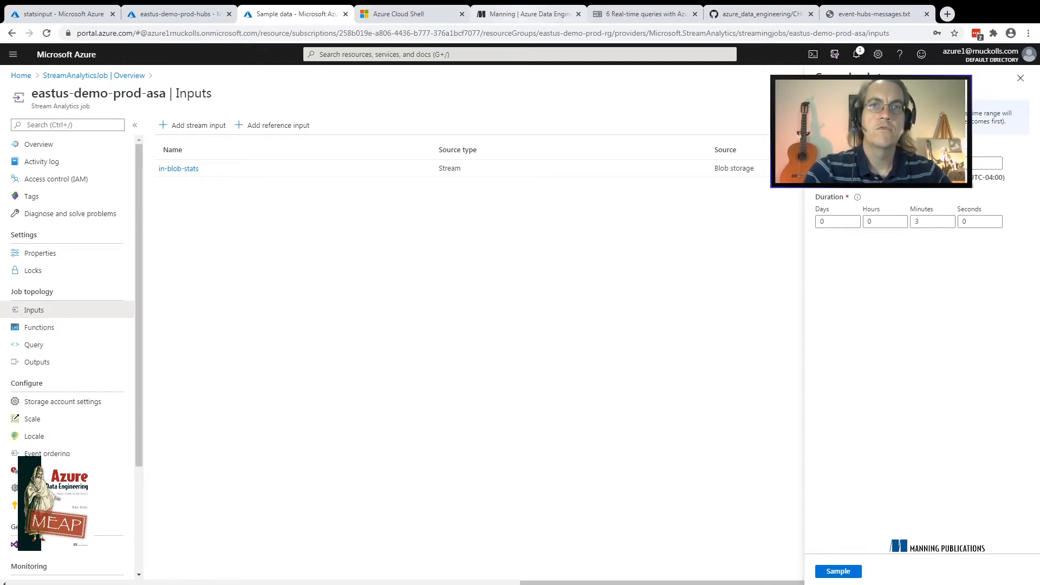
click(529, 14)
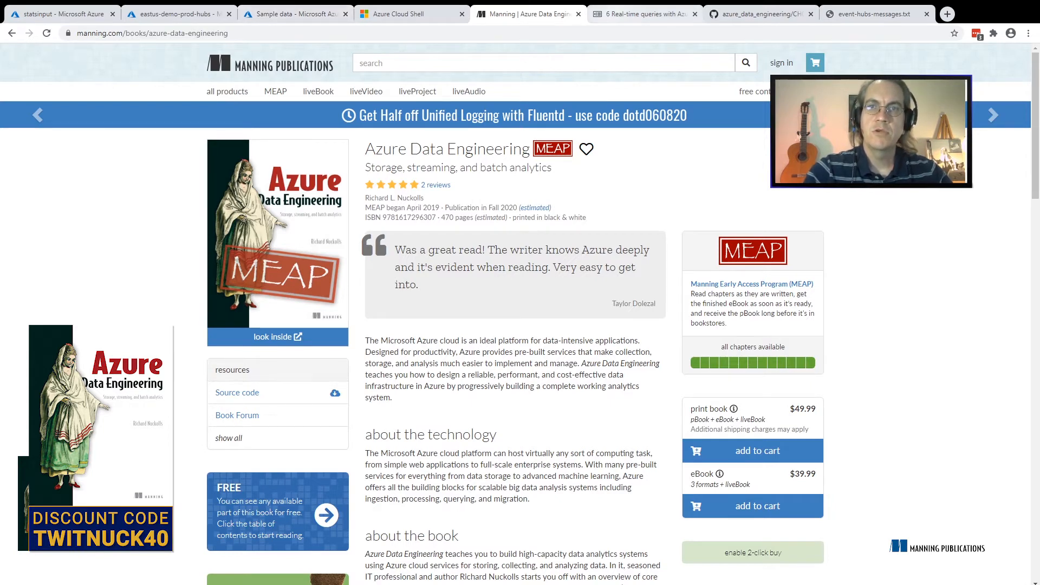
key(ctrl+Tab)
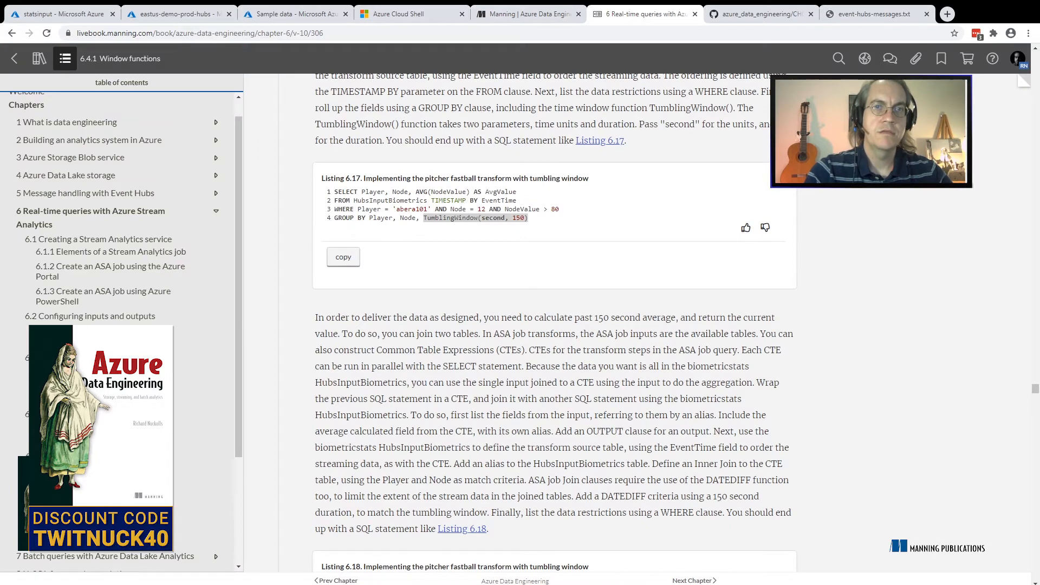
key(ctrl+shift+Tab)
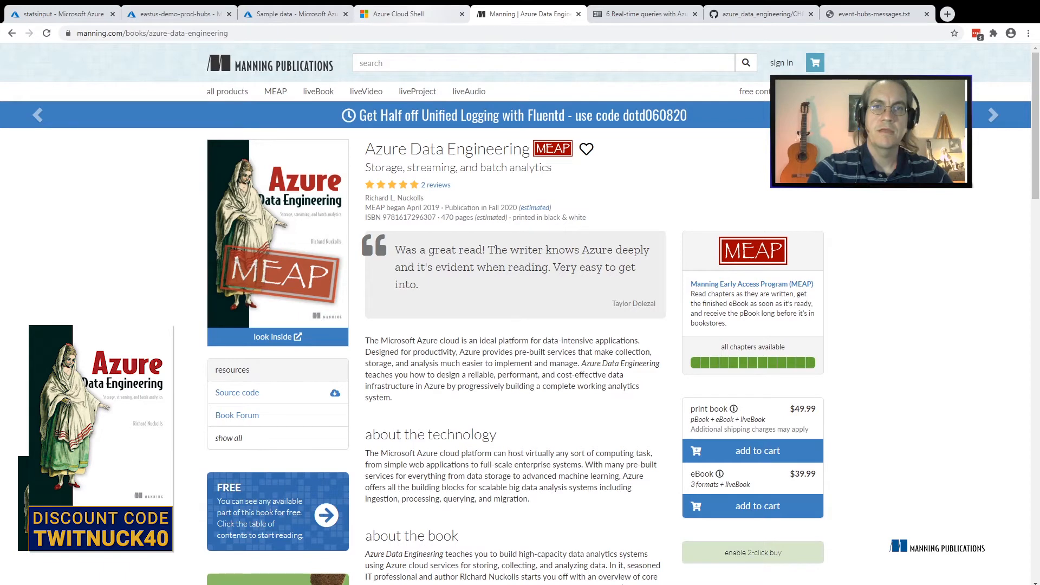
click(645, 14)
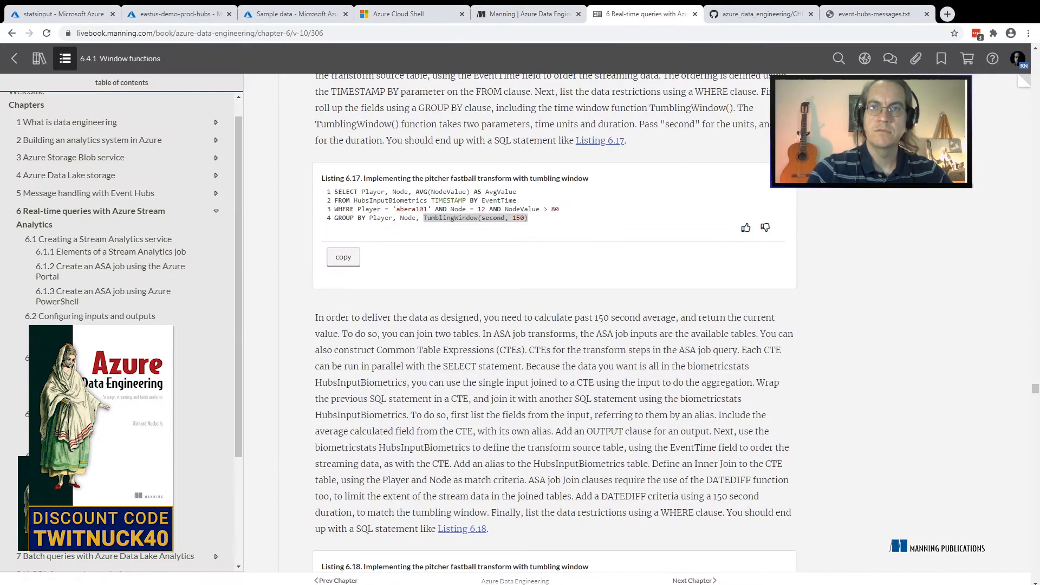
click(293, 14)
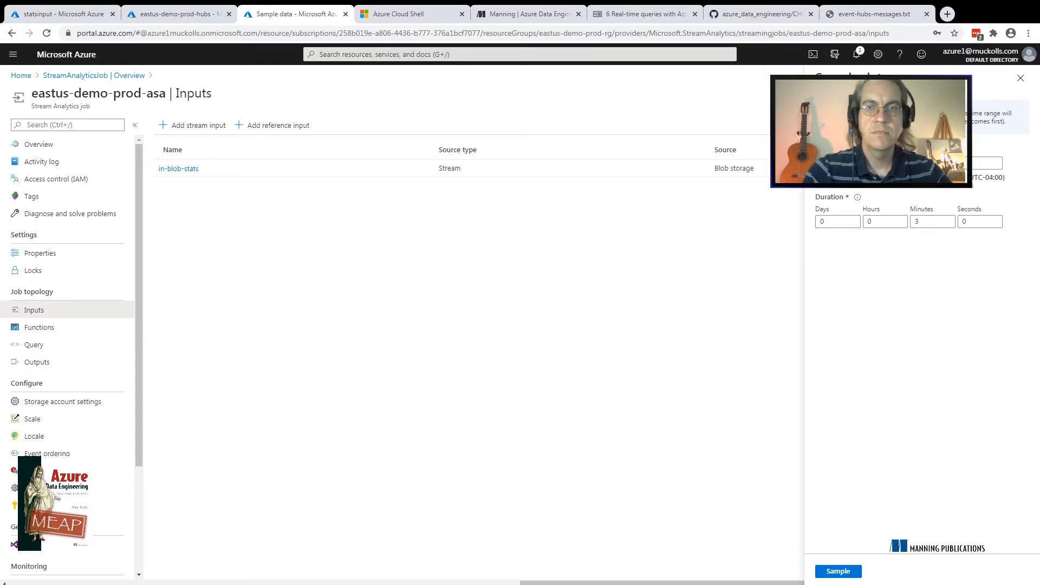
Refresh the statsinput container and check the modification time of input1.csv before returning to the sample data settings
click(67, 14)
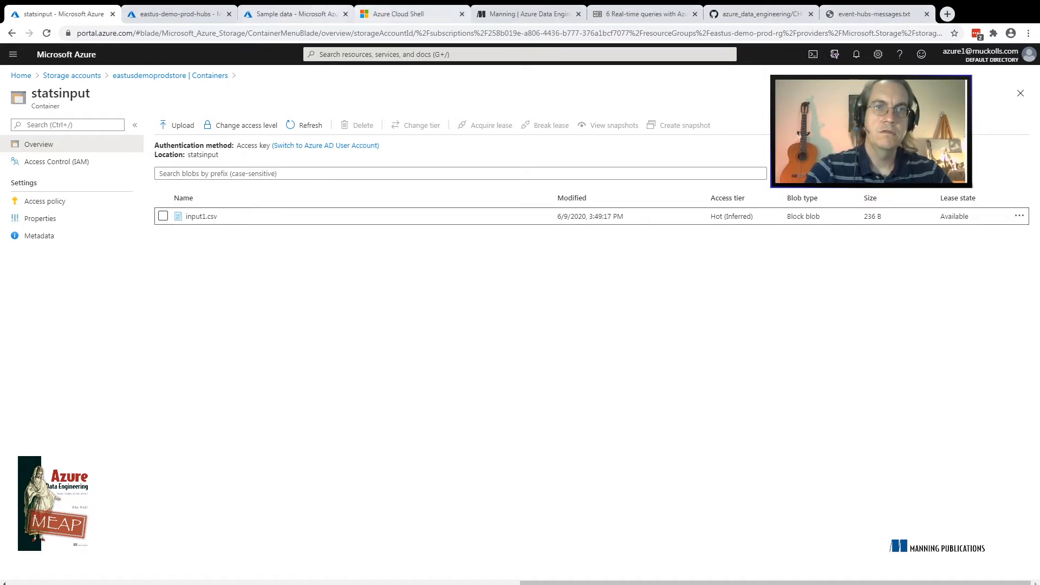
click(295, 14)
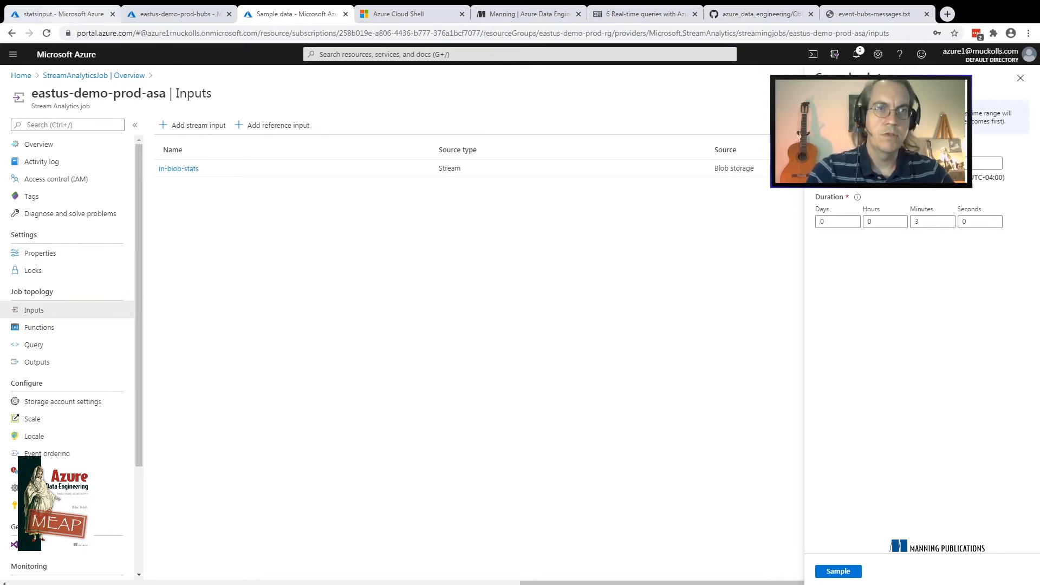
click(63, 14)
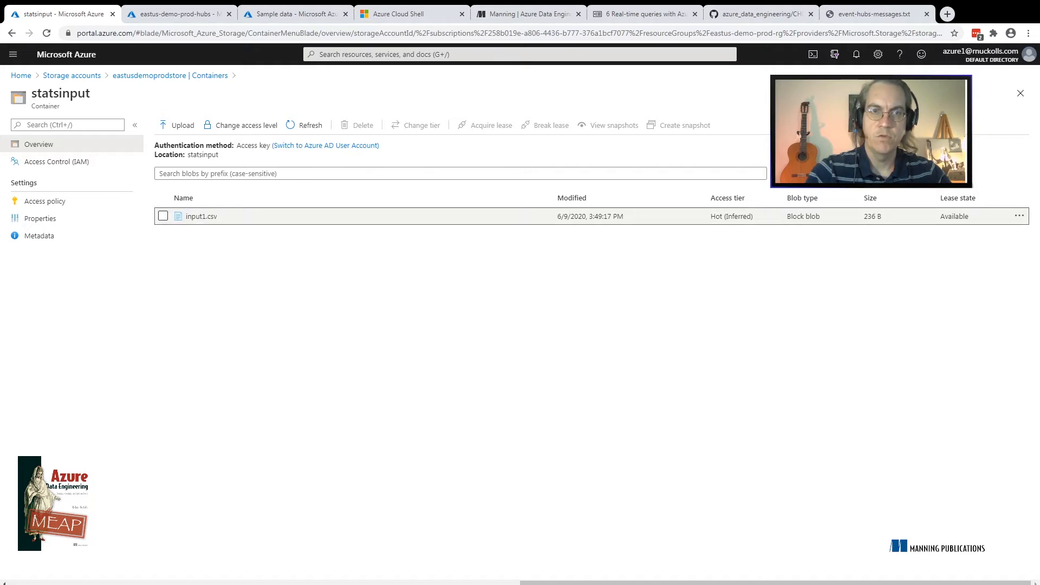
click(306, 125)
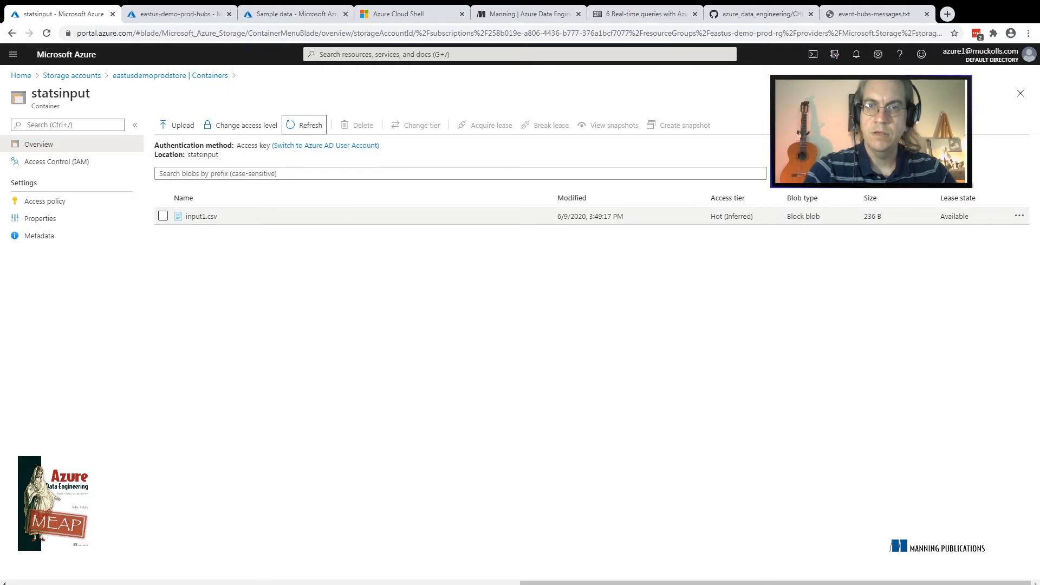
scroll(238, 217, left, 3)
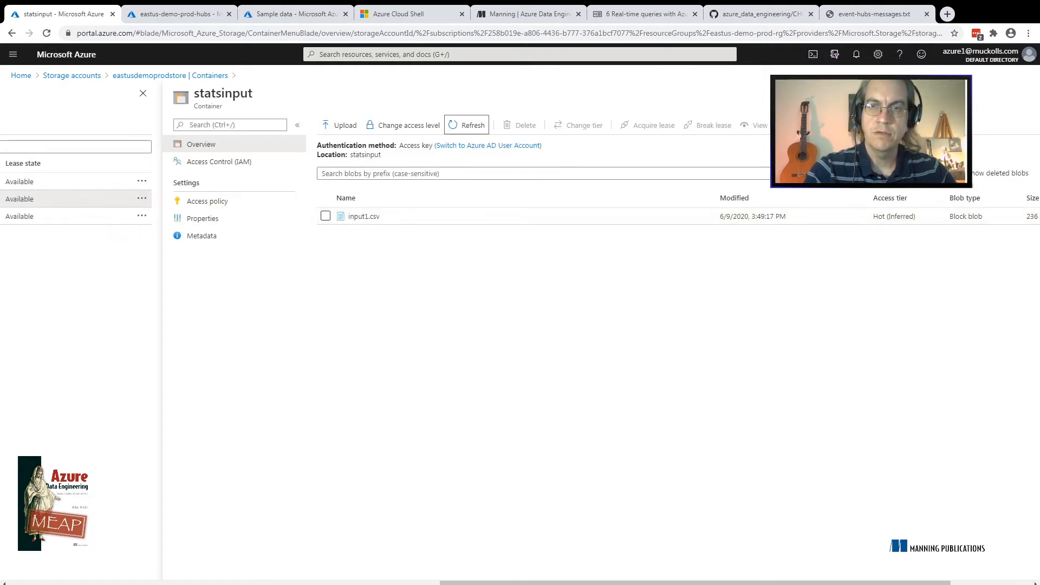
drag(695, 583, 775, 583)
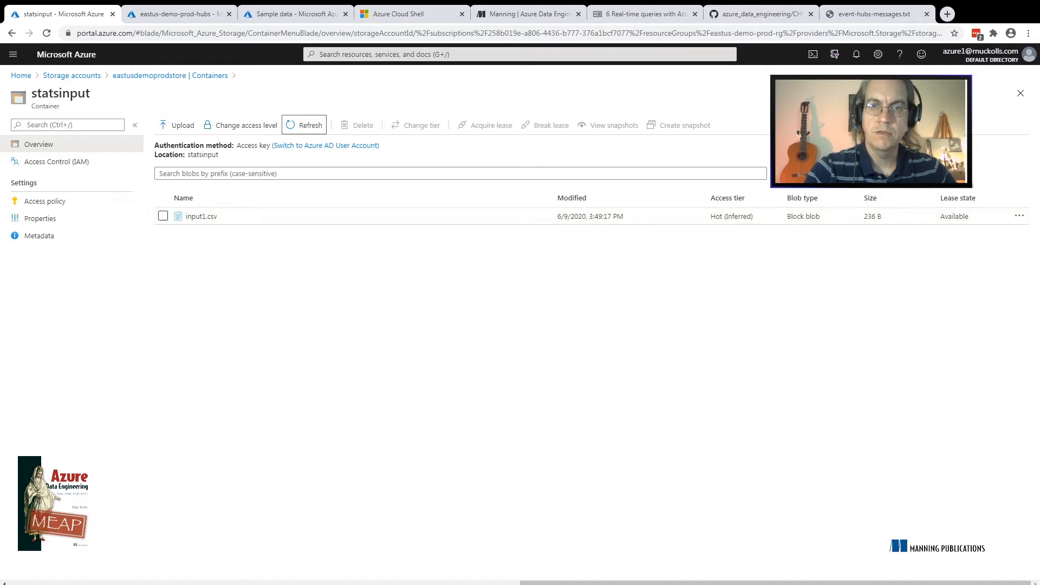
click(296, 14)
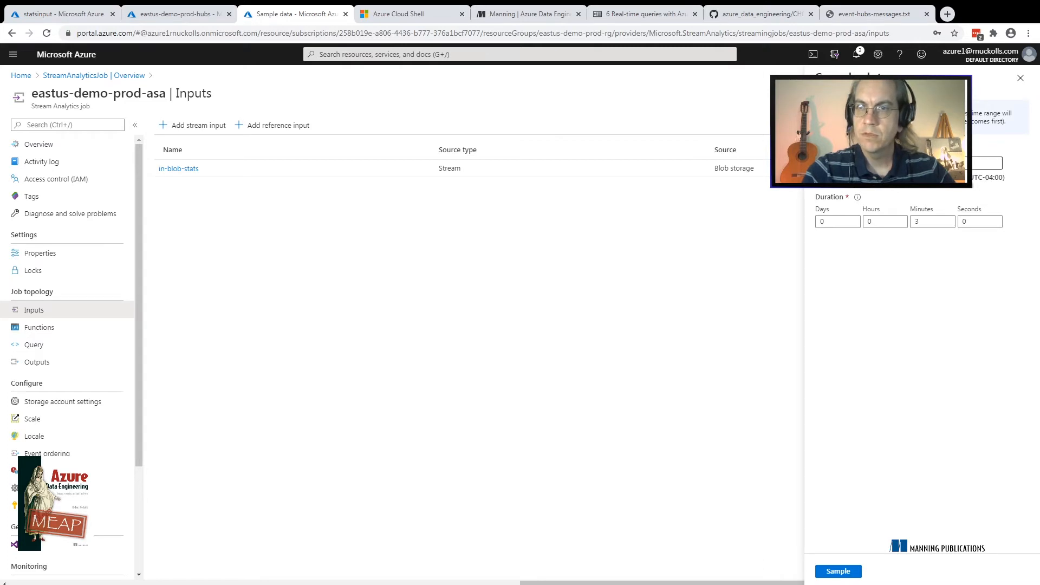
Sample in-blob-stats from June 9, 2020, 3:38 PM with a duration of 3 minutes
click(957, 163)
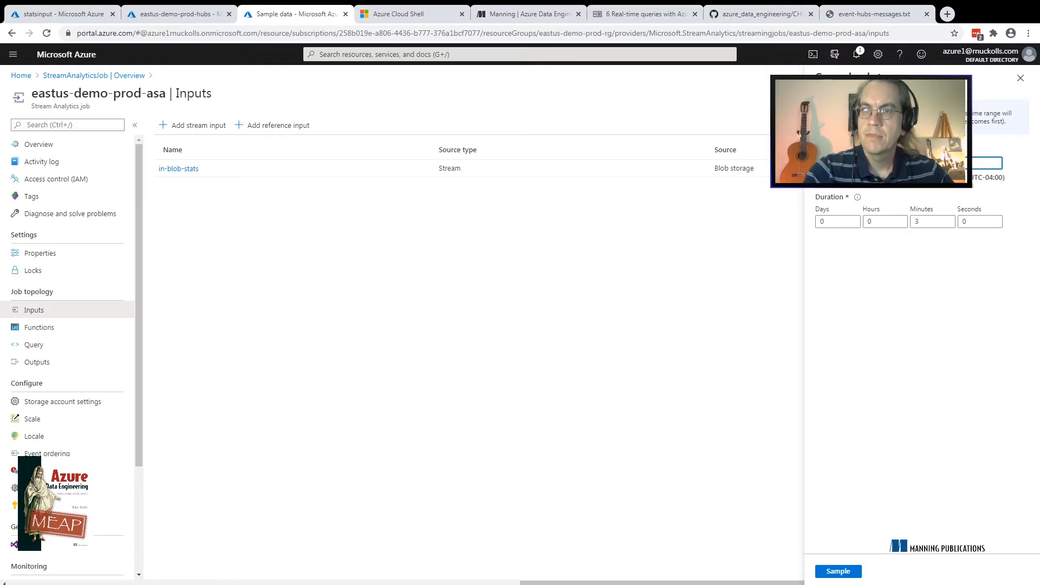
key(Tab)
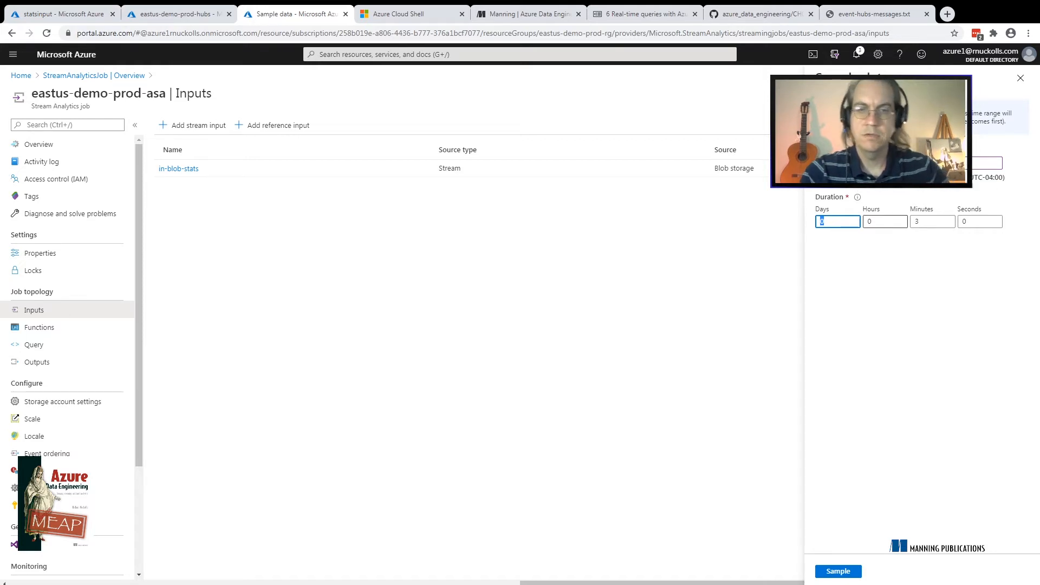
key(Tab)
key(Tab)
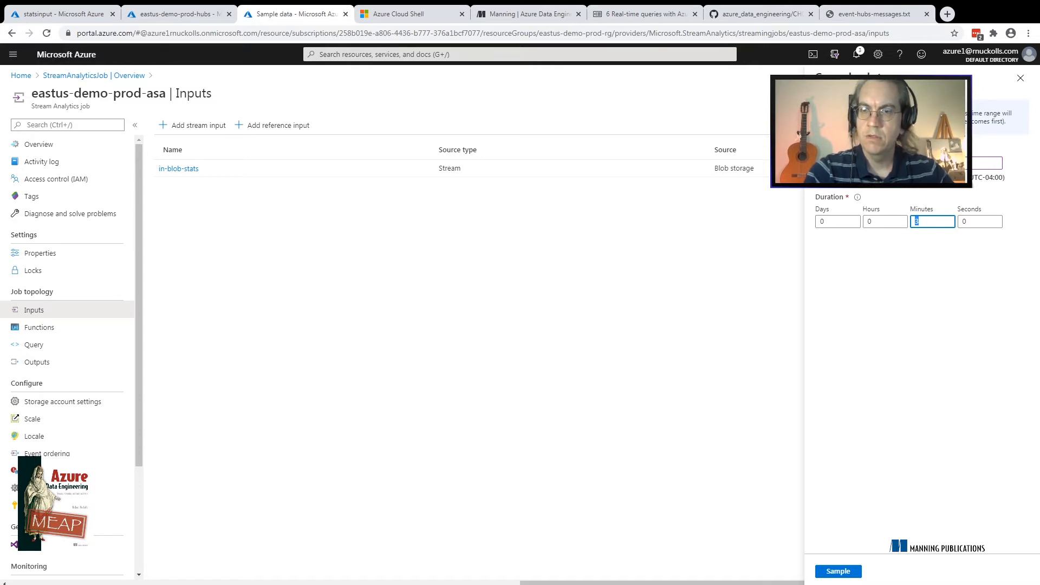
click(839, 572)
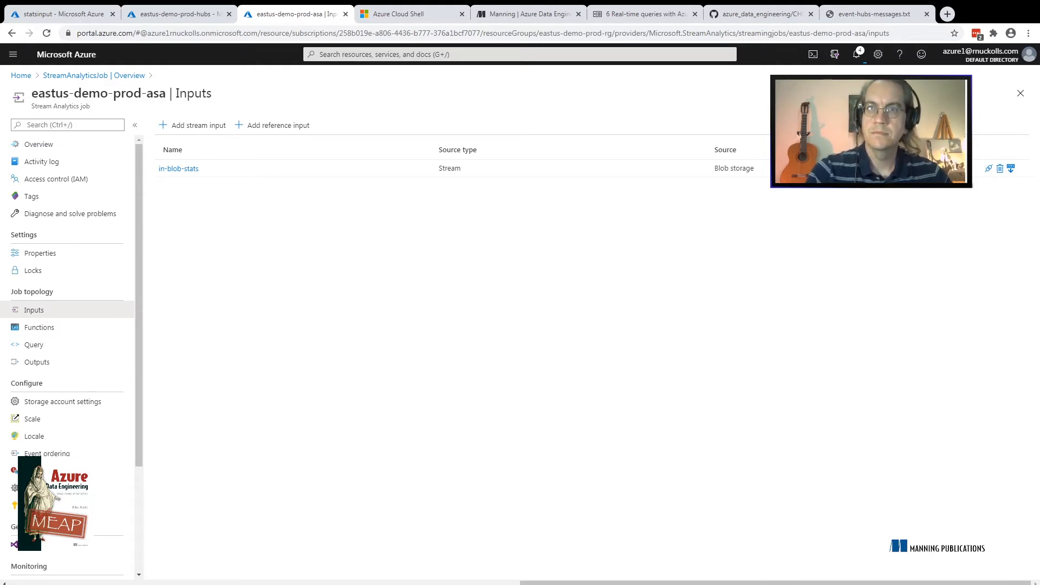
Review the portal notifications for the outcome of the in-blob-stats sampling
click(856, 54)
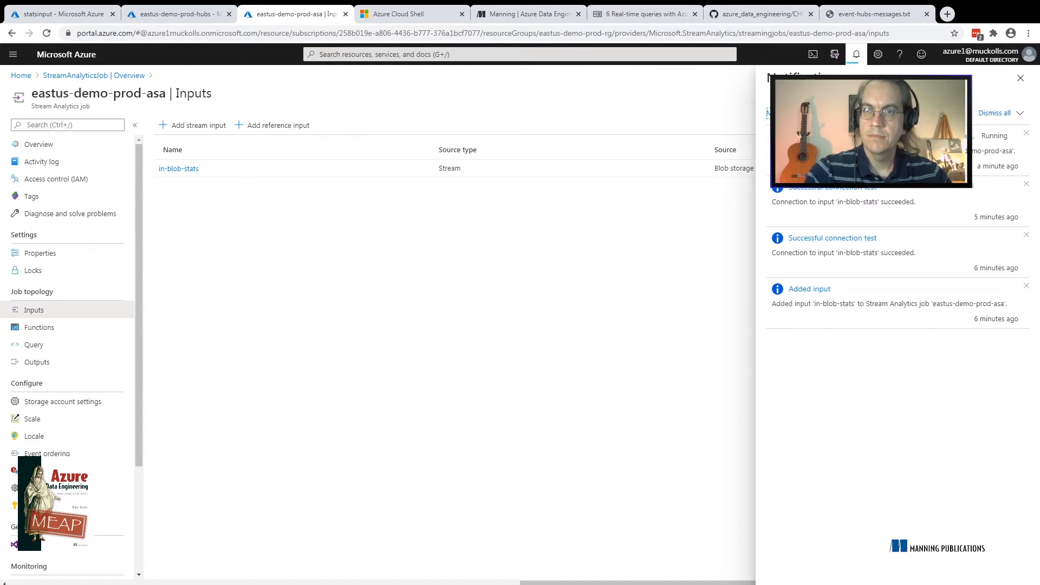
click(856, 54)
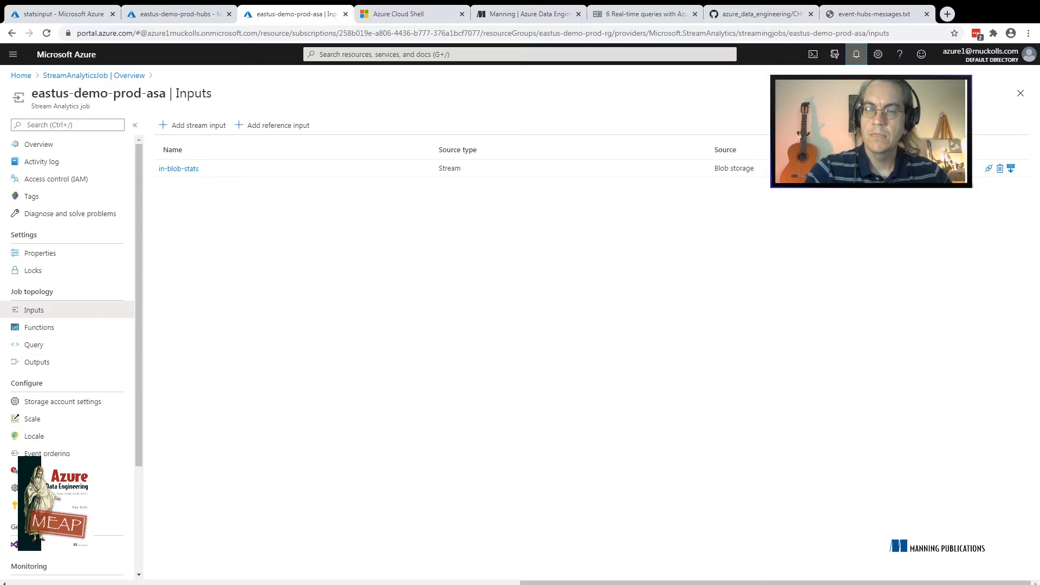
click(856, 54)
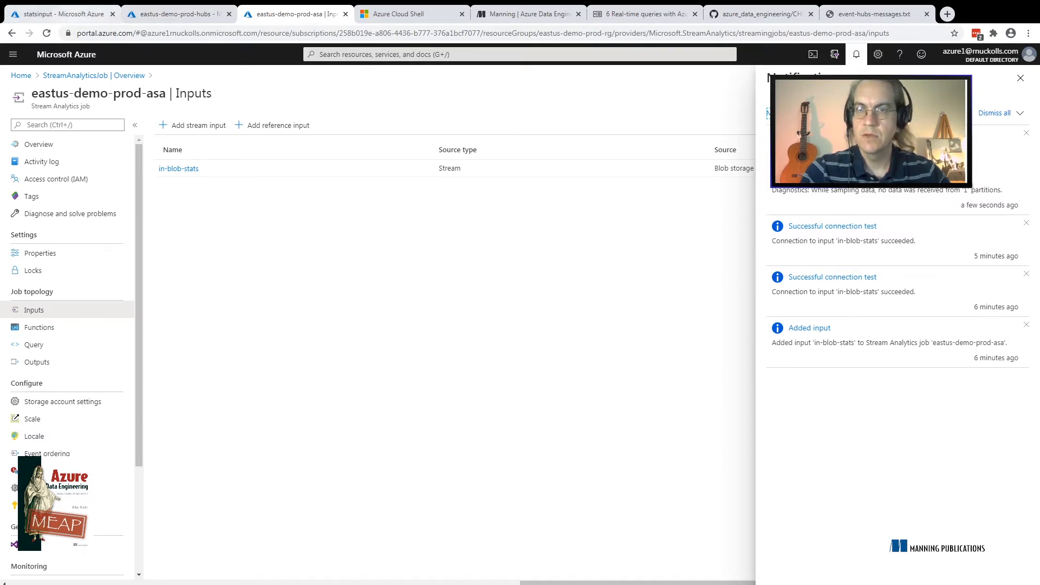
Open the blob upload form of the statsinput container
click(63, 14)
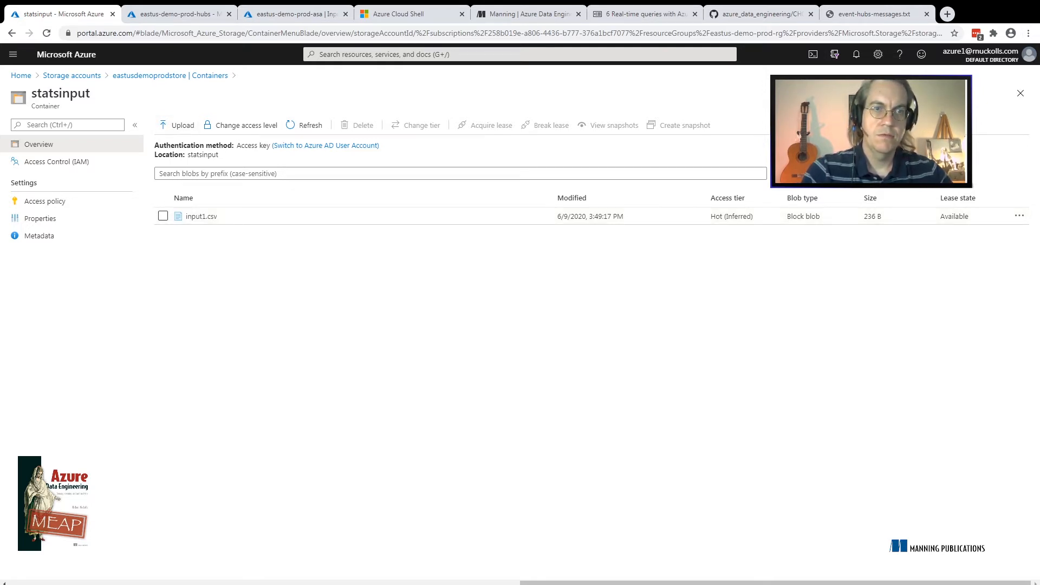
click(176, 125)
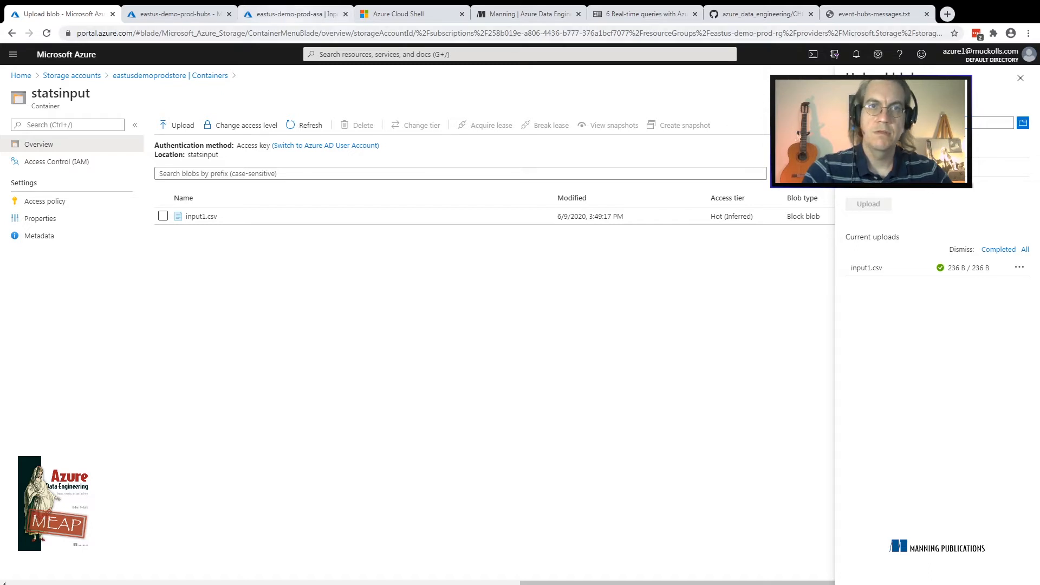
Return to the Stream Analytics job's inputs and start another 3-minute sampling of in-blob-stats
click(292, 13)
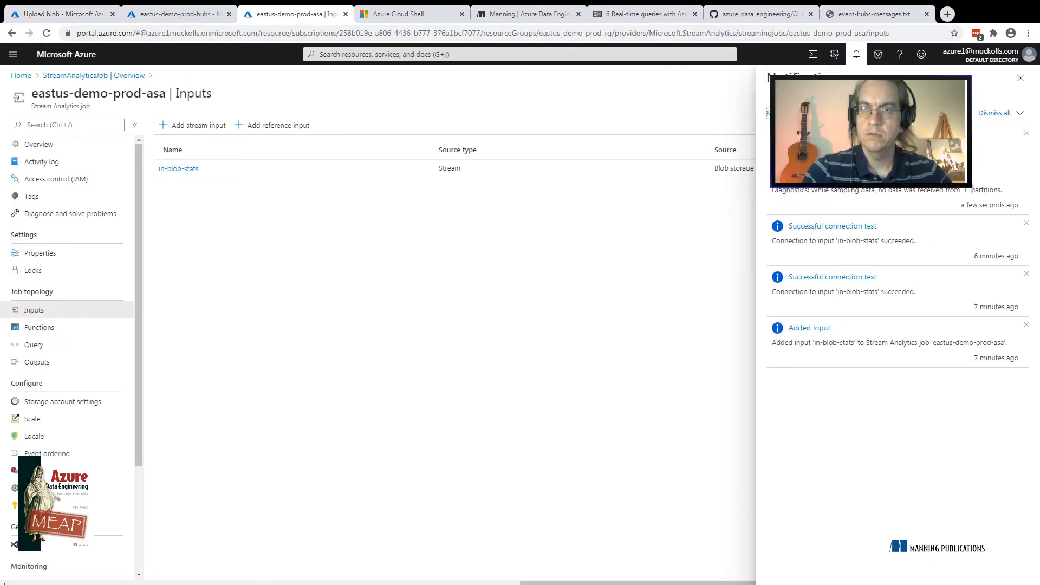
click(856, 54)
click(1011, 168)
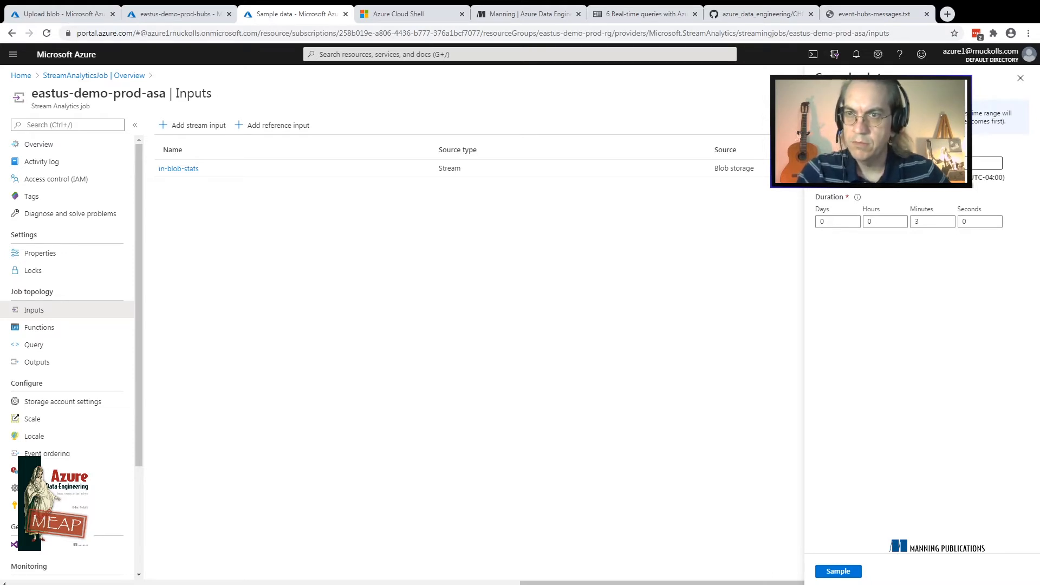
click(942, 163)
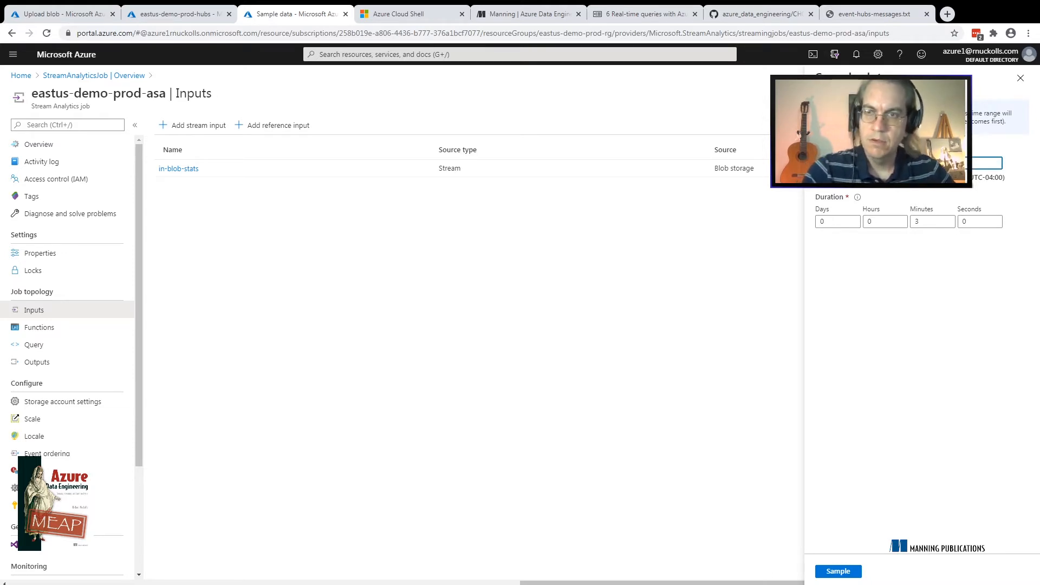
double_click(918, 221)
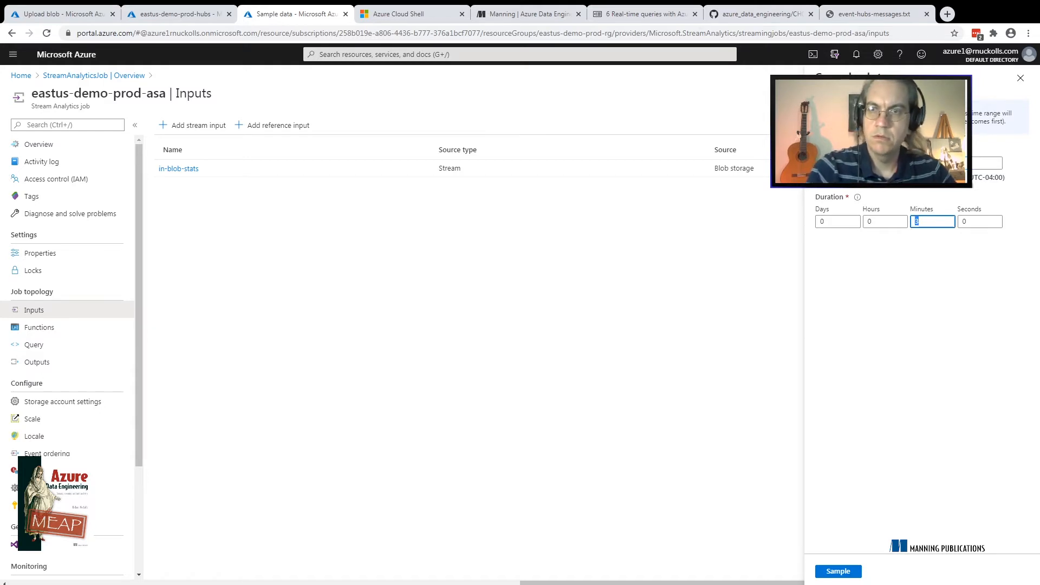
click(943, 163)
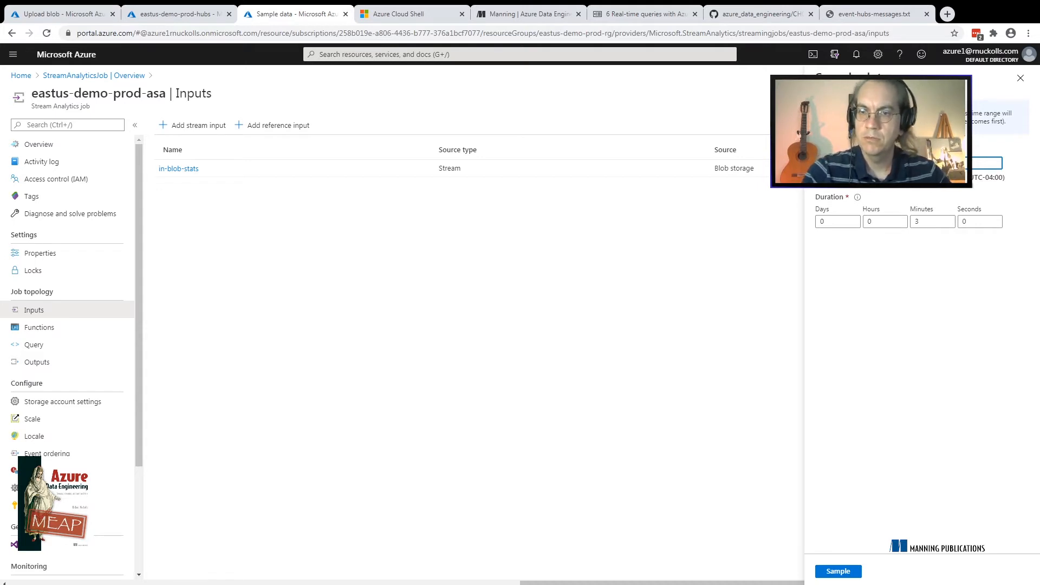
click(839, 572)
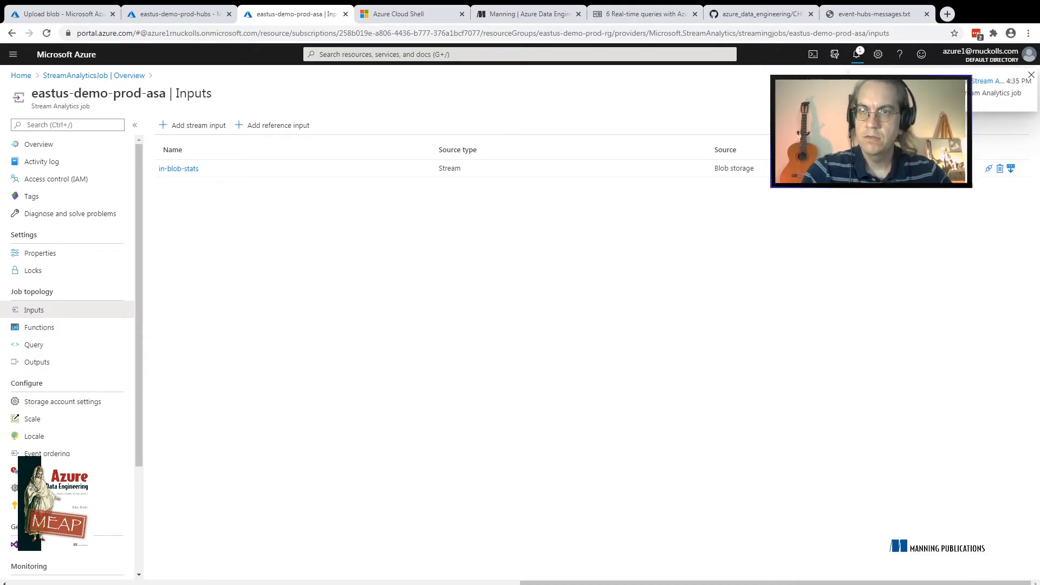
Upload input2.csv to the statsinput container while the sampling is running
click(69, 14)
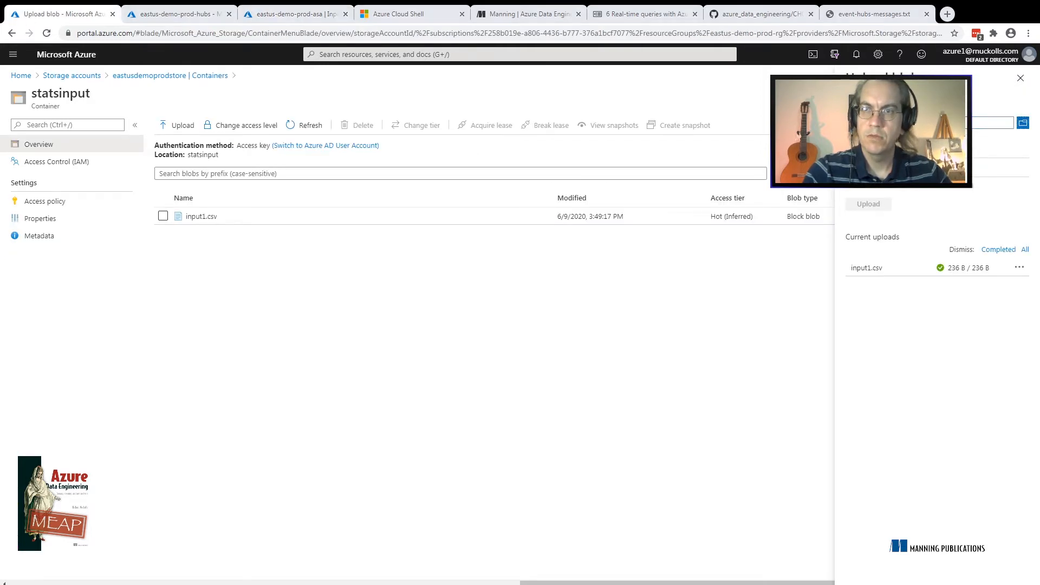
key(Return)
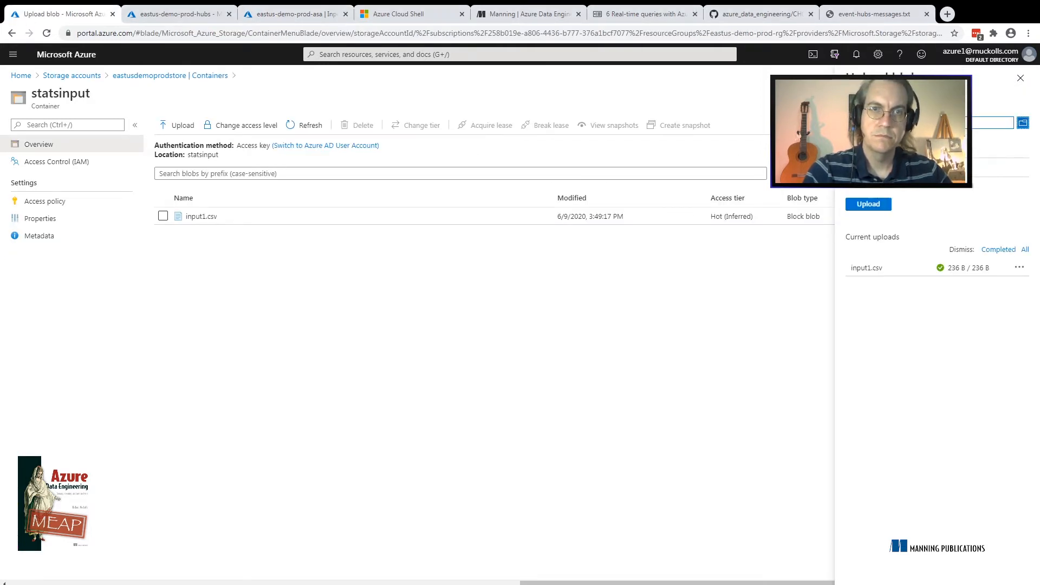
click(869, 205)
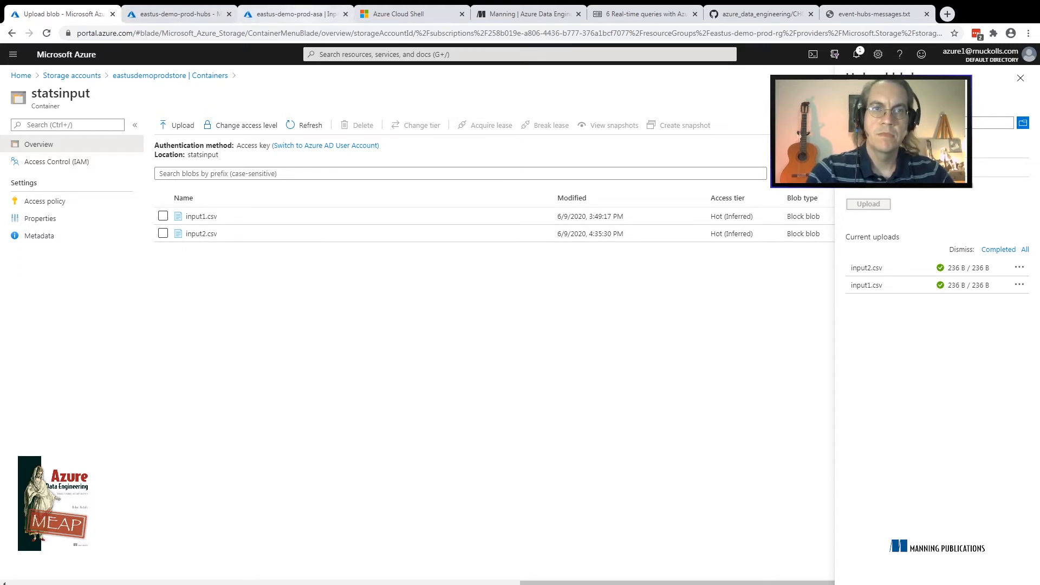
Check the Stream Analytics job's notifications for the second sampling's outcome and start and end times
click(296, 14)
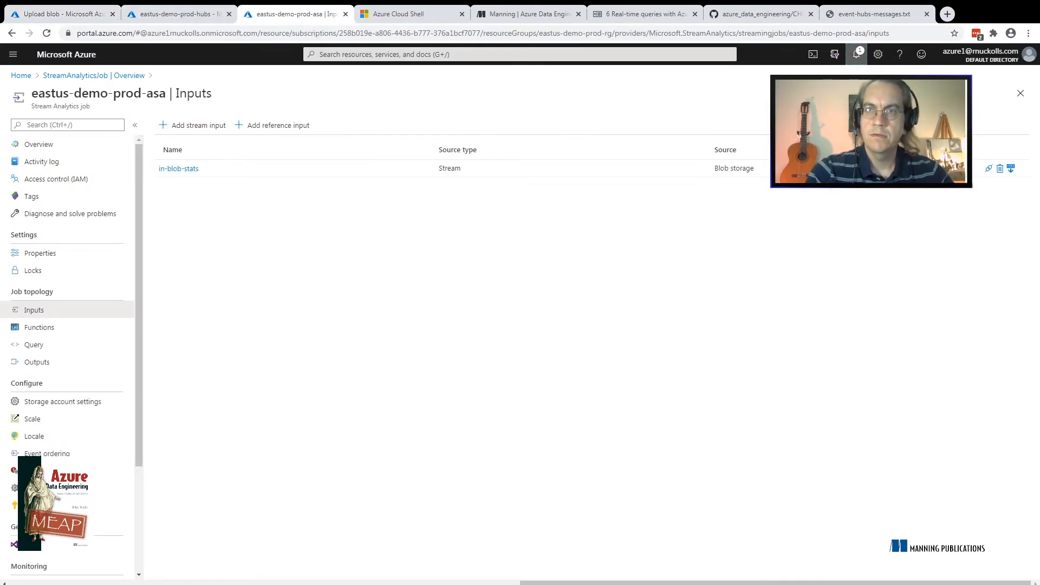
click(857, 54)
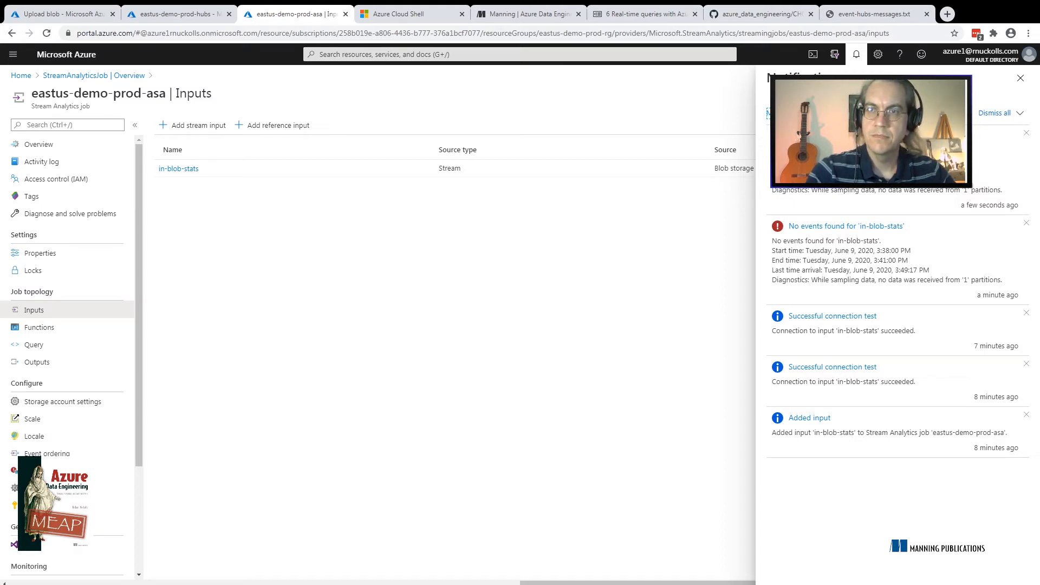
click(1021, 78)
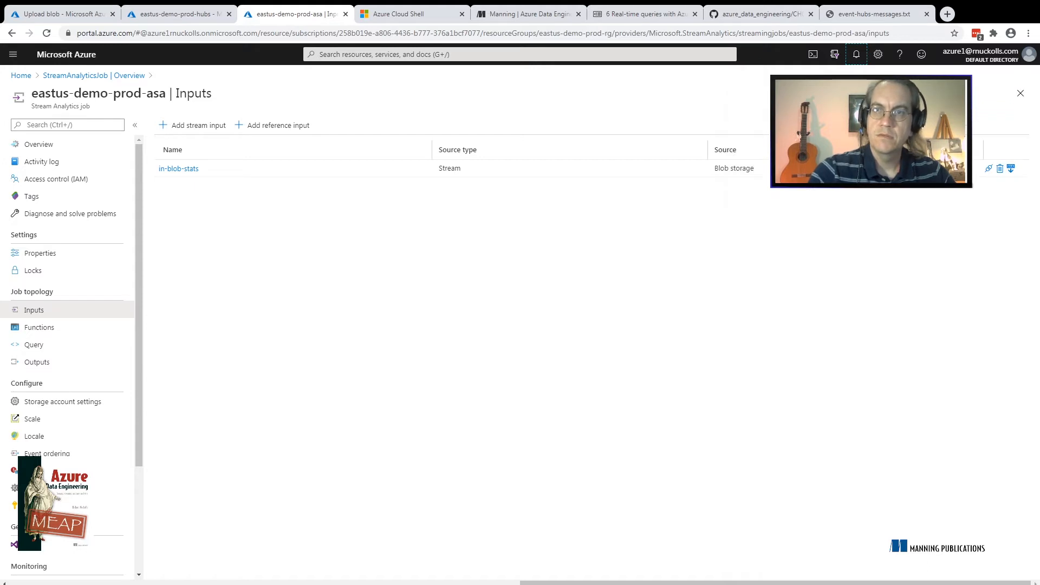
Open the data sampling settings of the in-blob-stats input and set the duration to 30 minutes
click(1011, 169)
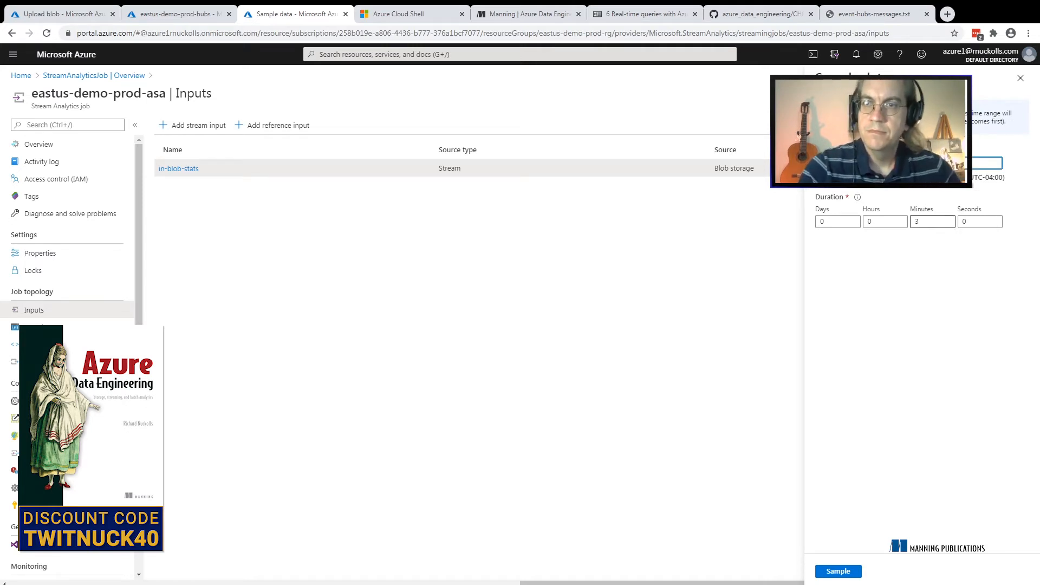
double_click(923, 222)
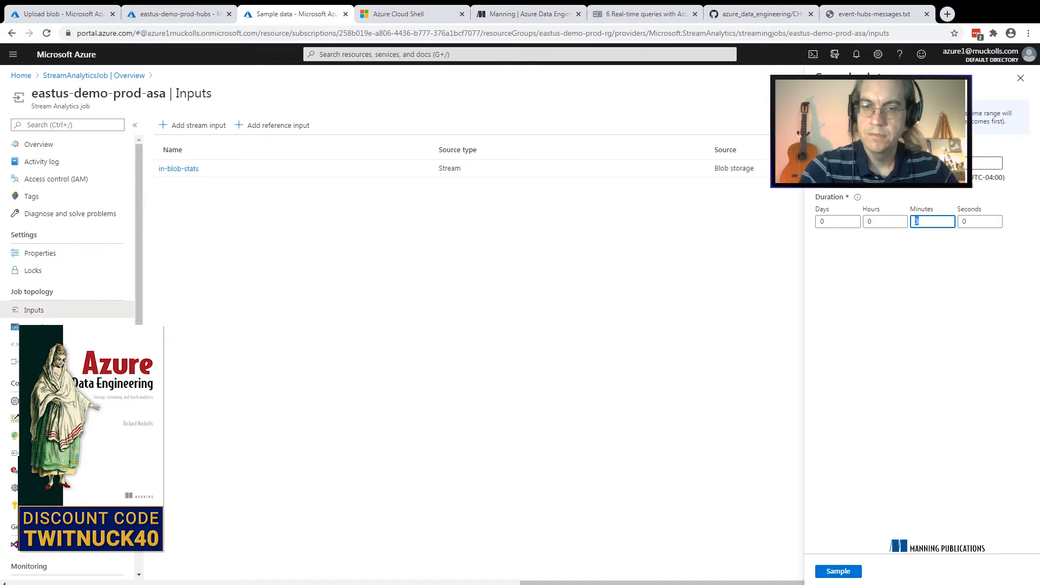
text(30)
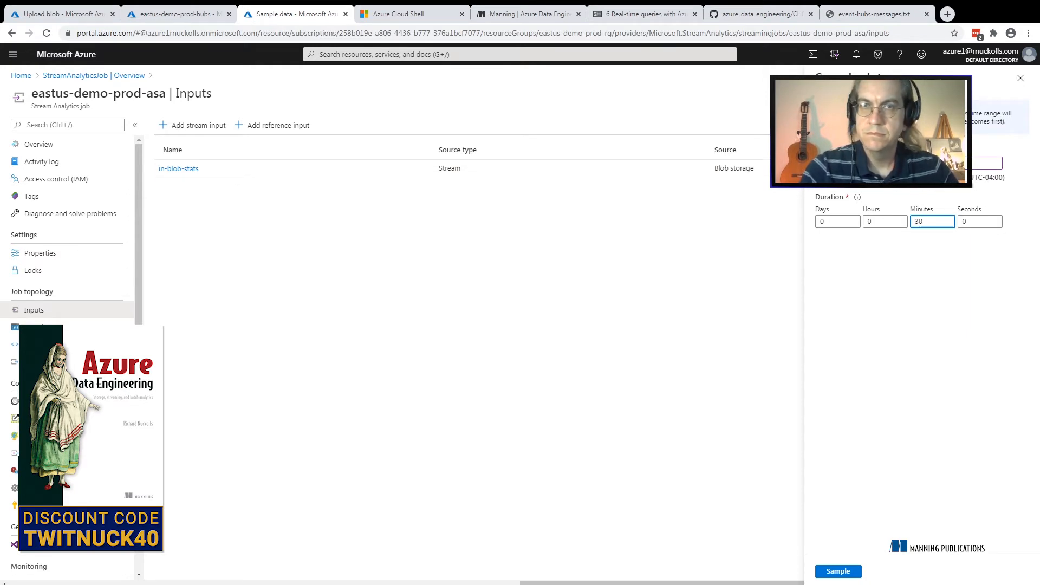
Compare the modification times of the blobs in the statsinput container with the sampling's start time
click(70, 14)
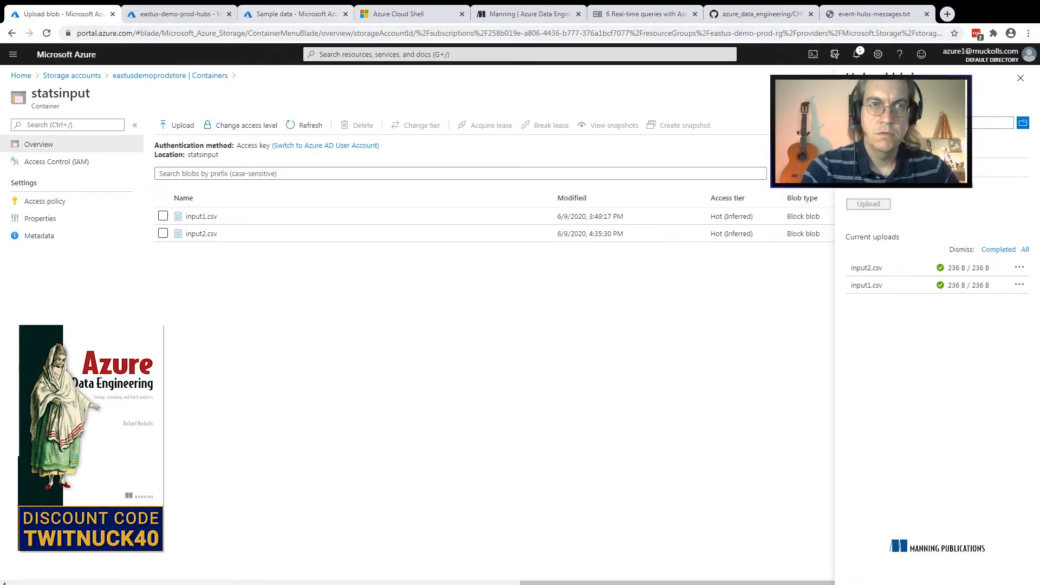
click(296, 14)
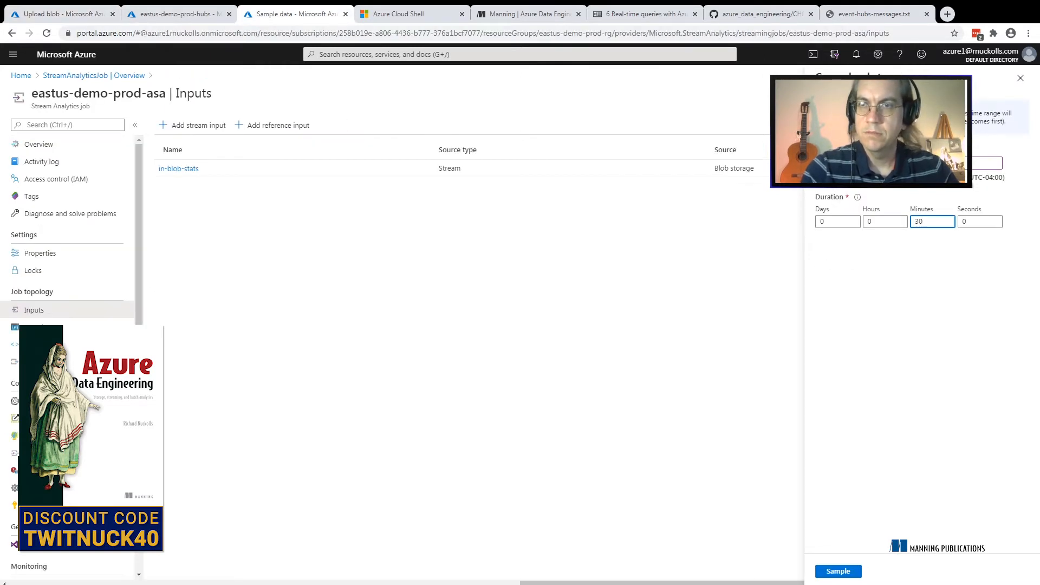
click(946, 163)
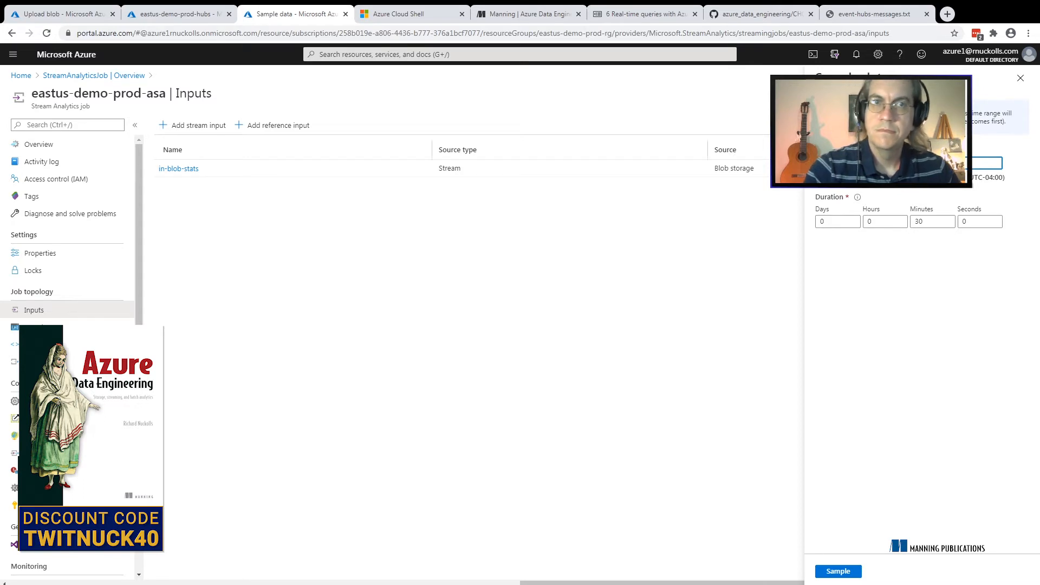
click(66, 14)
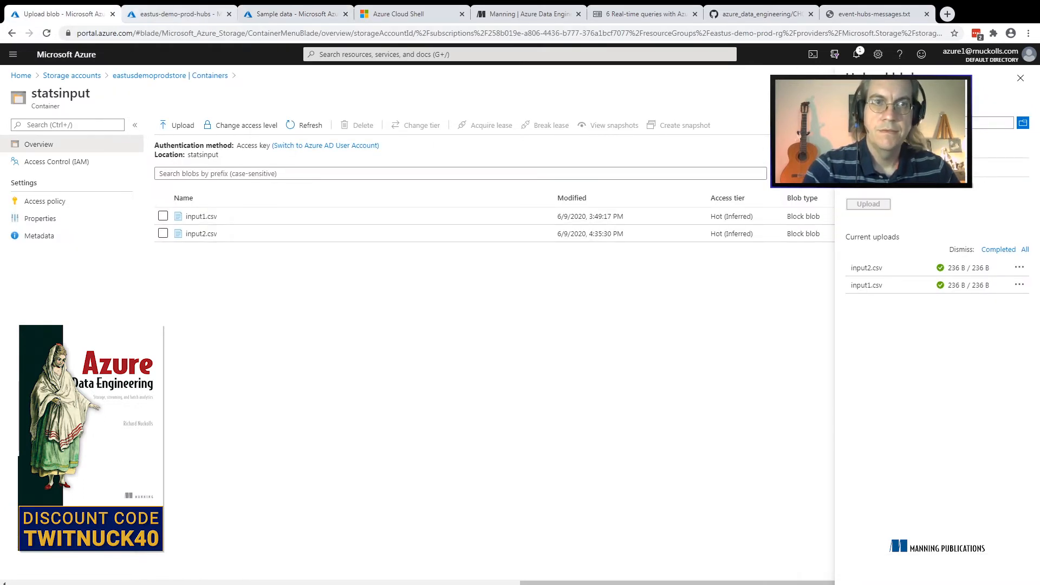
click(166, 14)
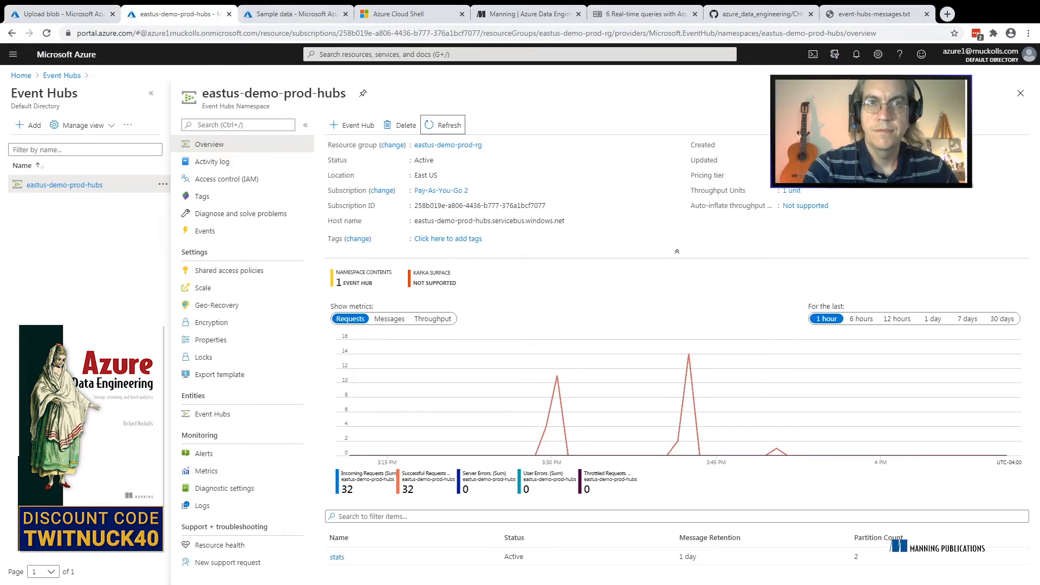
key(ctrl+Tab)
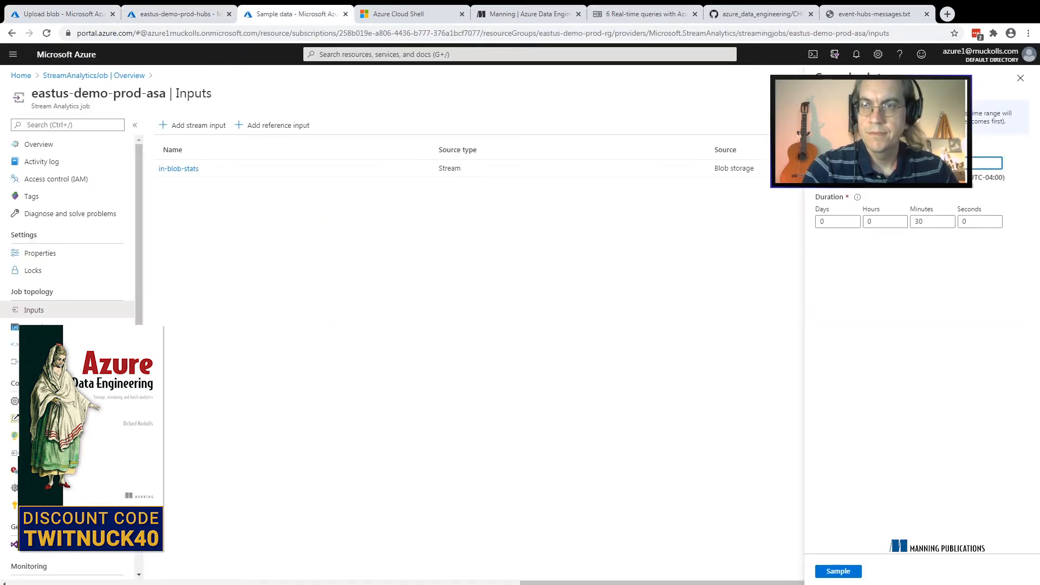
Set the sampling duration to 55 minutes and start sampling in-blob-stats
double_click(920, 222)
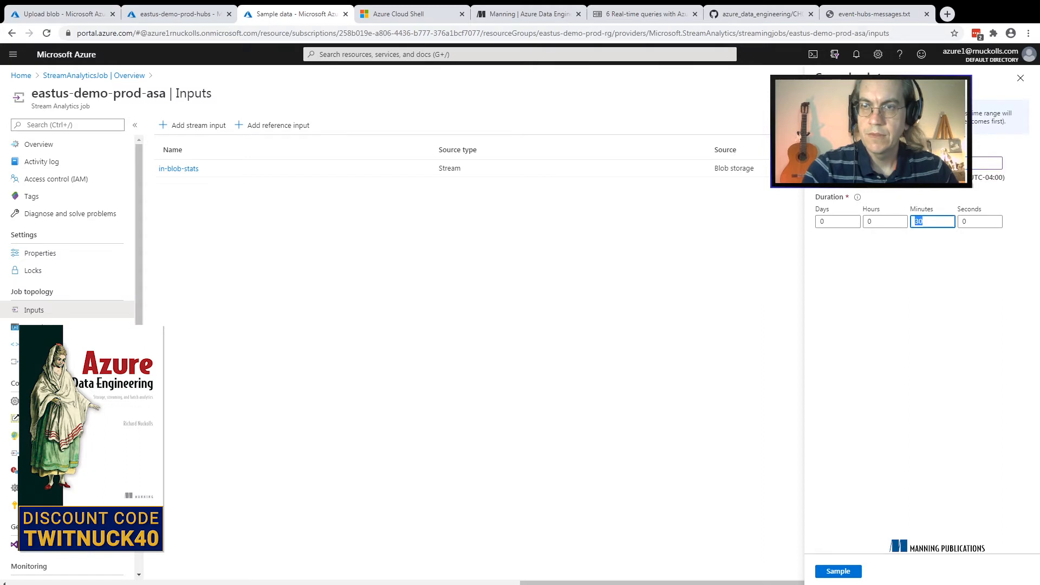
text(55)
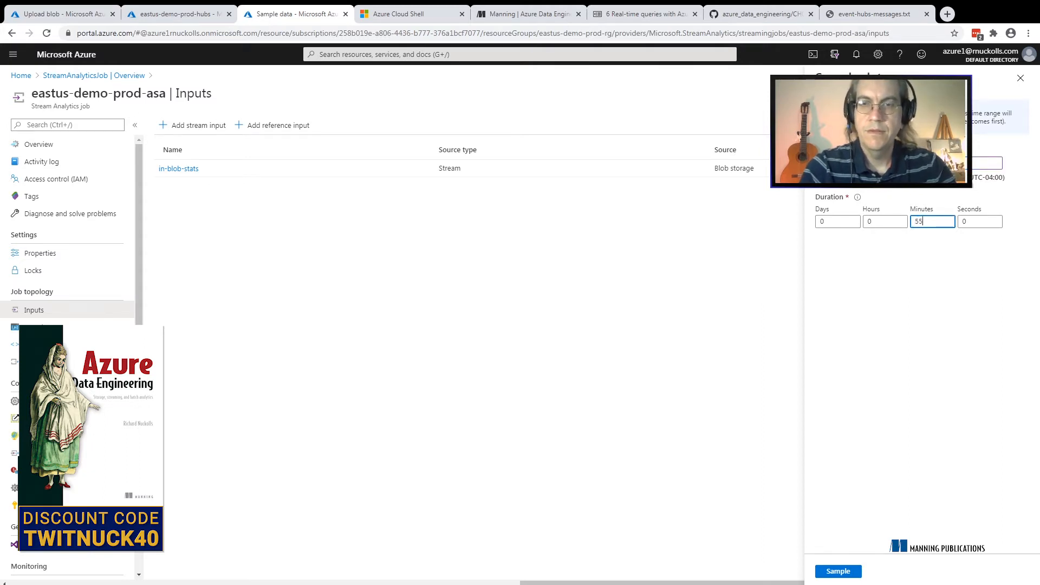
key(Tab)
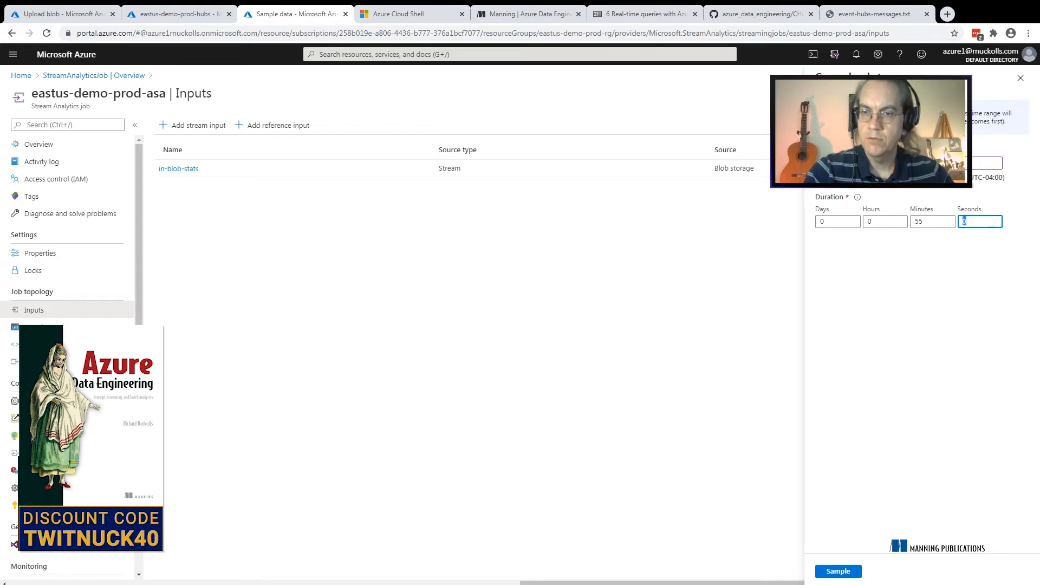
key(Return)
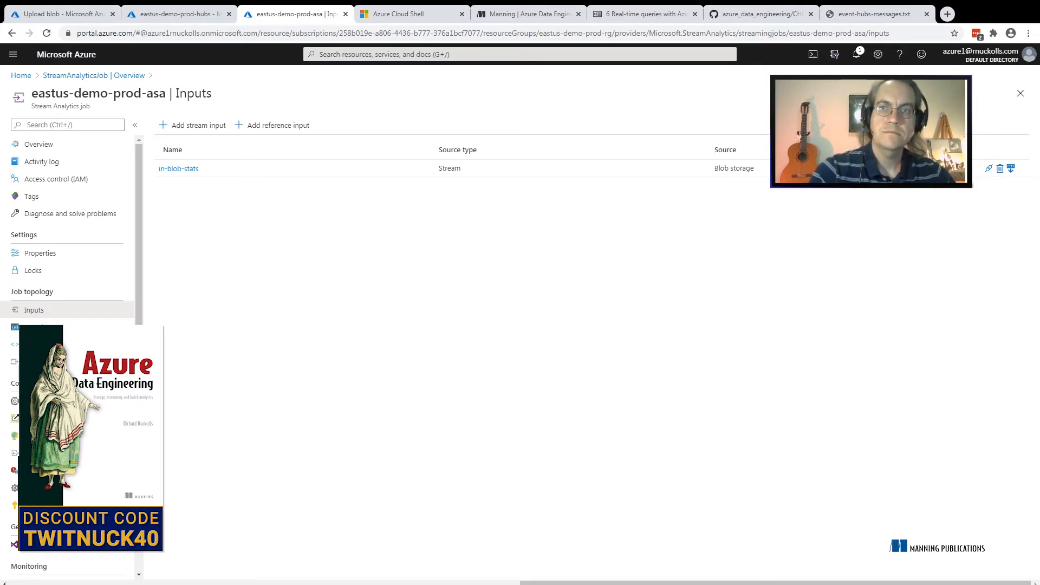
Check the notifications until the in-blob-stats sampling finishes and open its sample data result
click(857, 54)
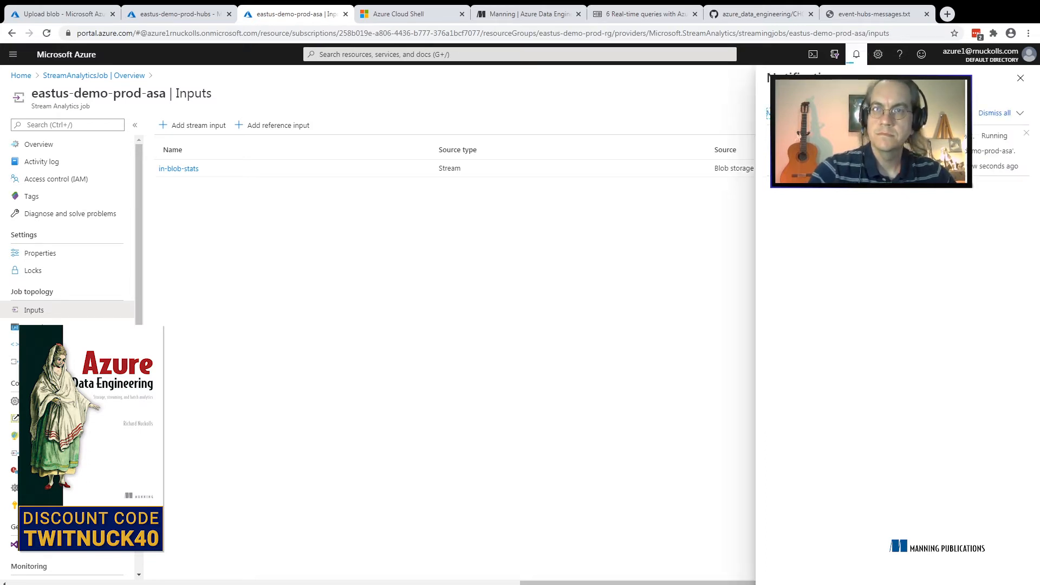
key(Escape)
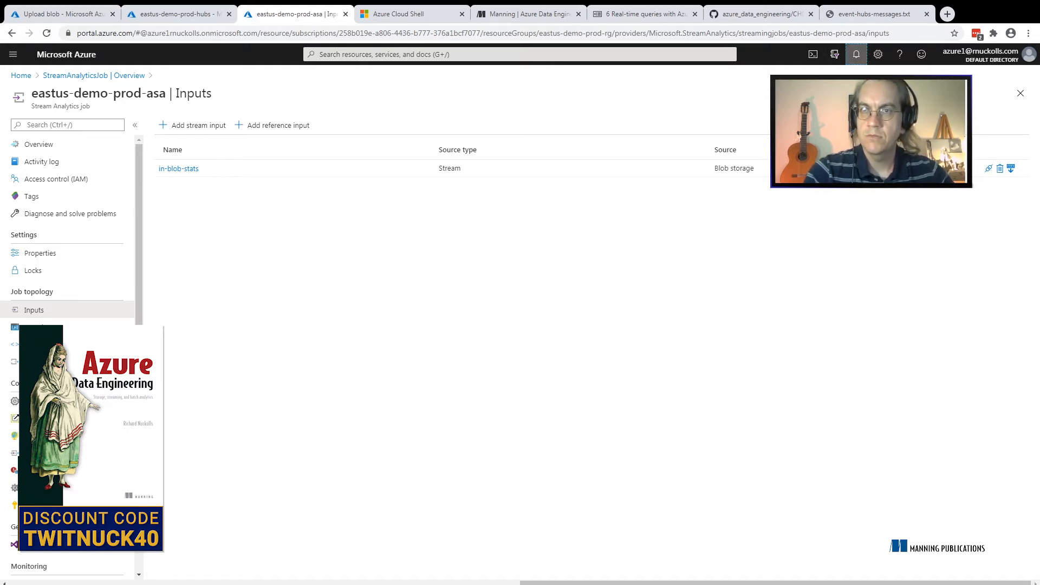
click(856, 54)
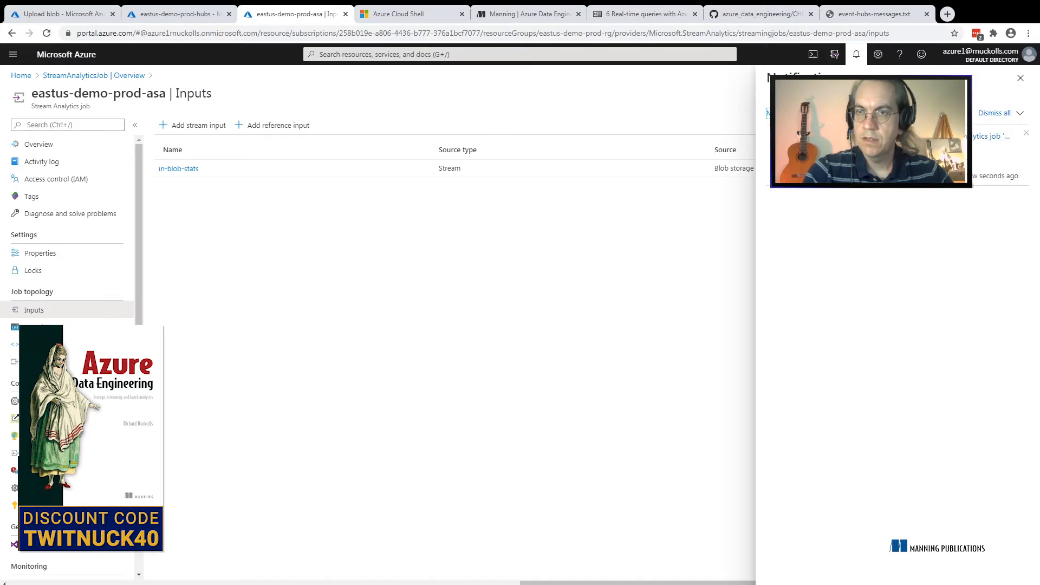
click(989, 137)
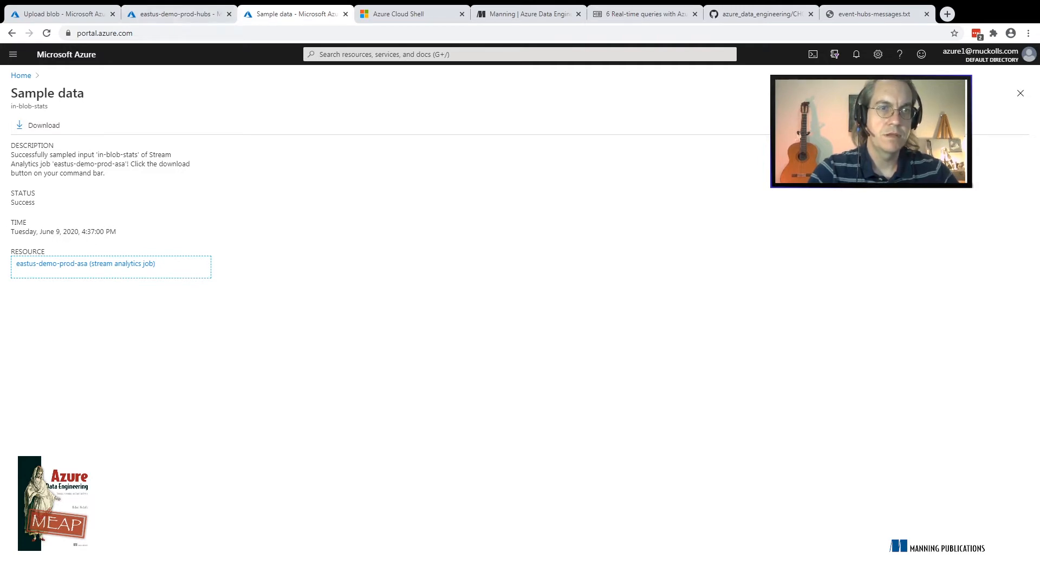
View the contents of input2.csv in the statsinput container and return to the sample data result
click(64, 14)
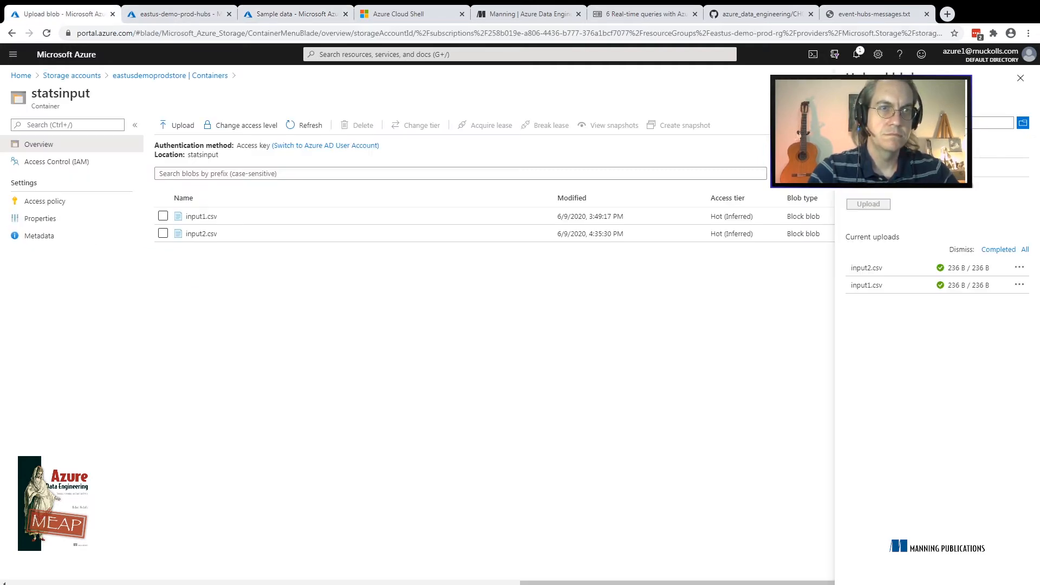
click(201, 234)
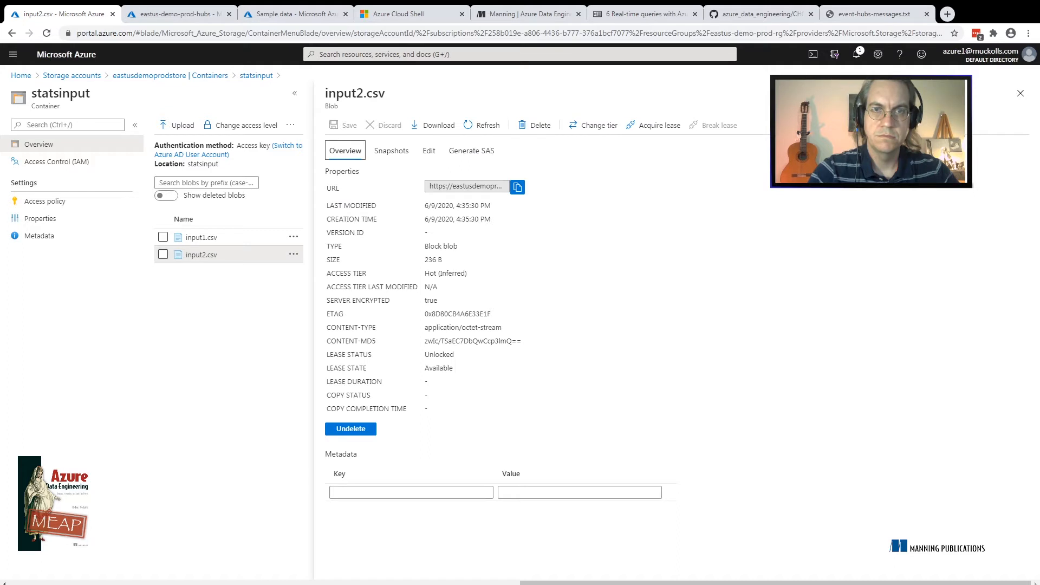
click(428, 151)
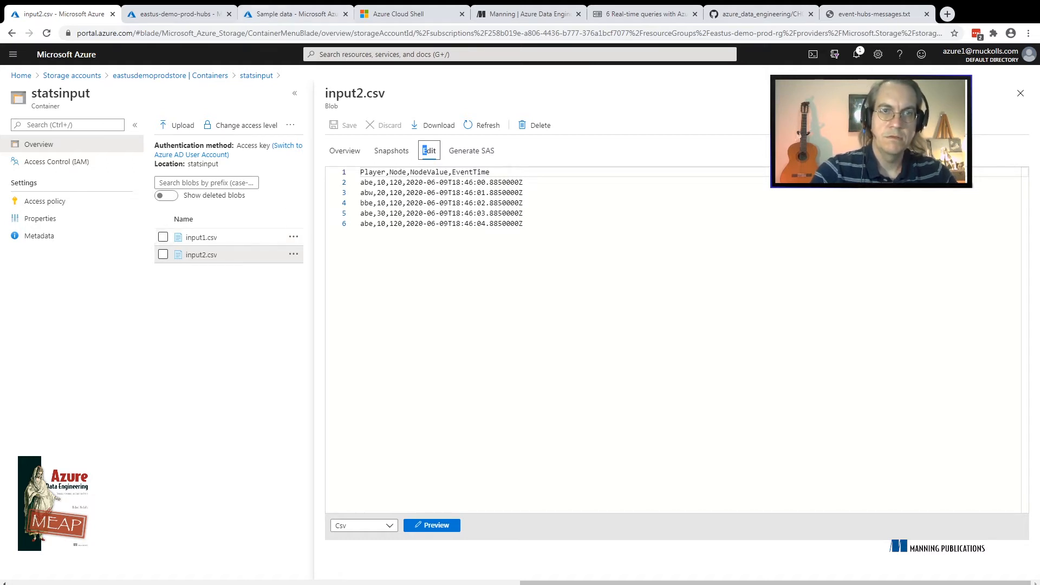
click(269, 14)
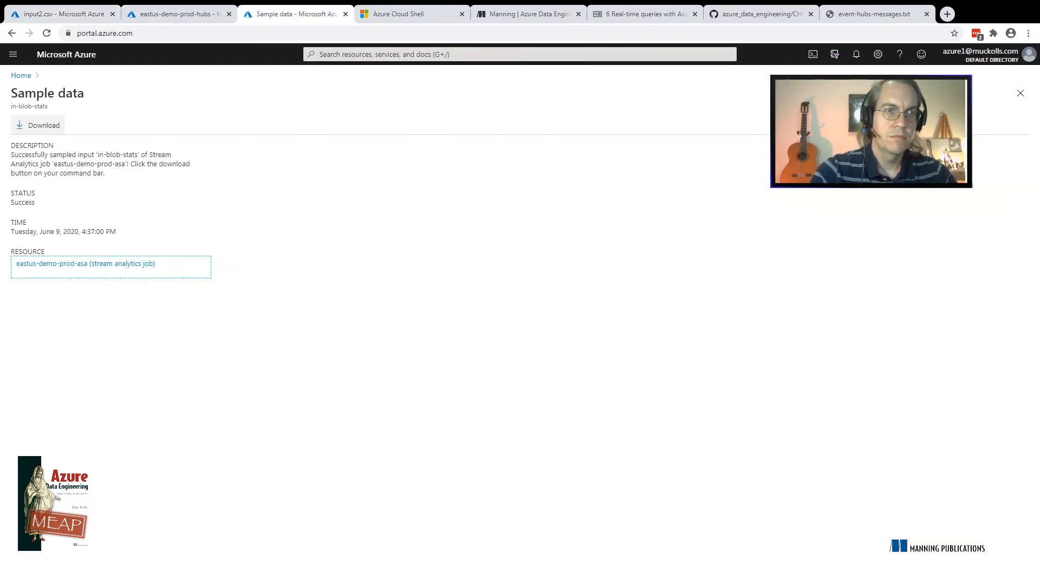
Download the in-blob-stats sample data, view the JSON file in a new browser tab, and close that tab
click(37, 125)
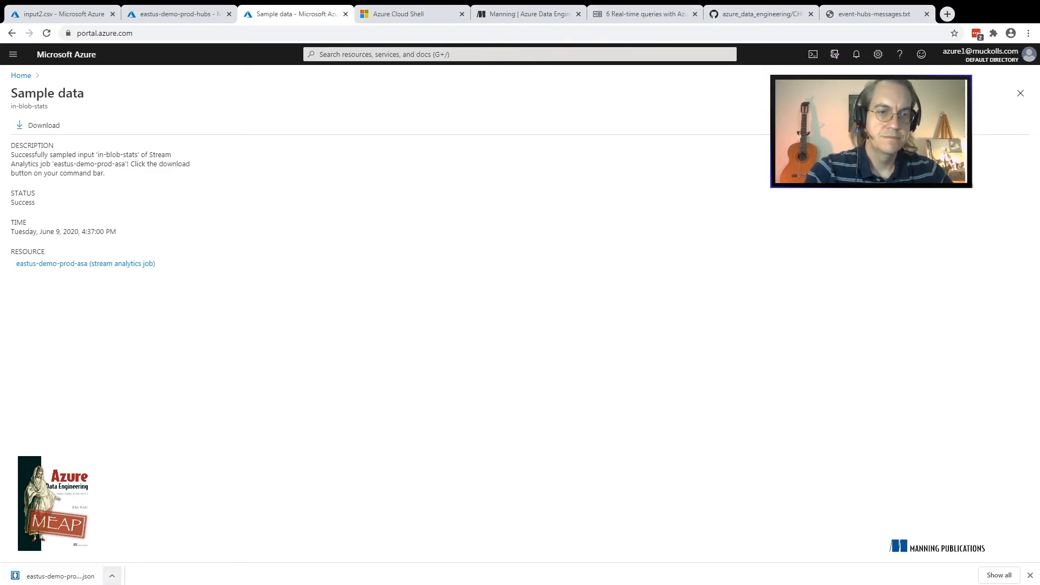
click(112, 576)
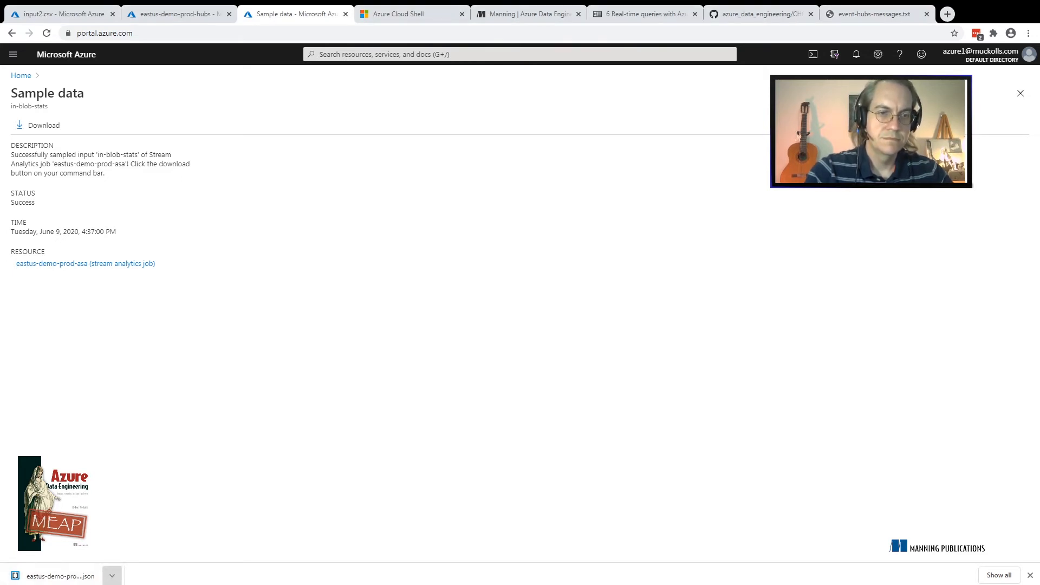
key(Escape)
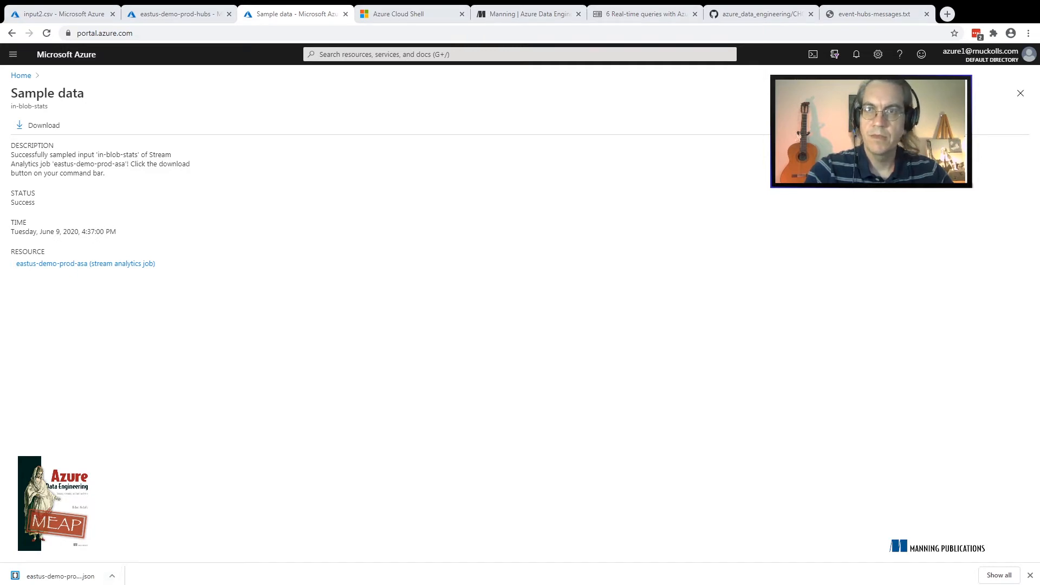
key(ctrl+t)
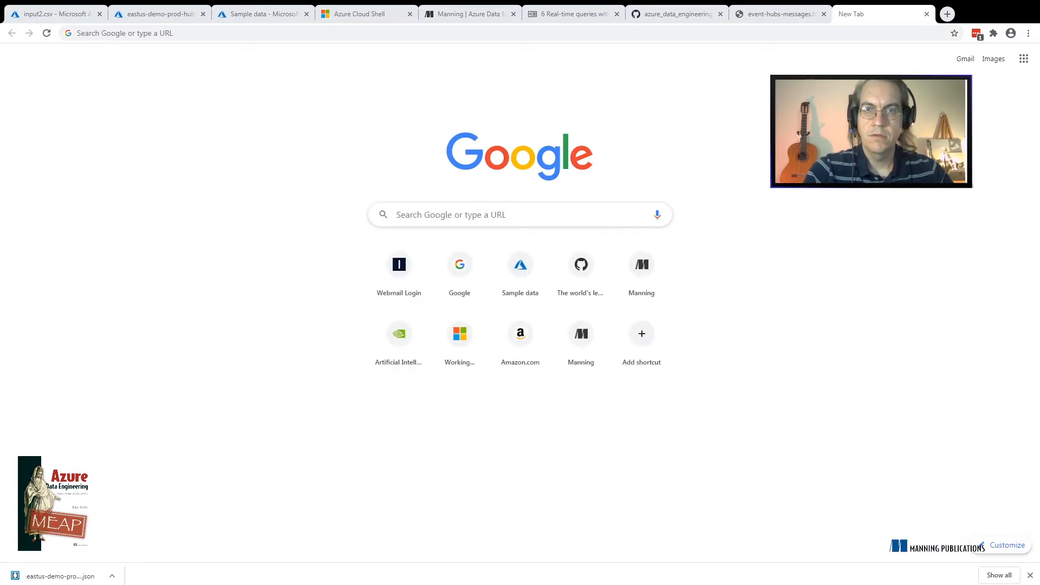
drag(59, 576, 527, 270)
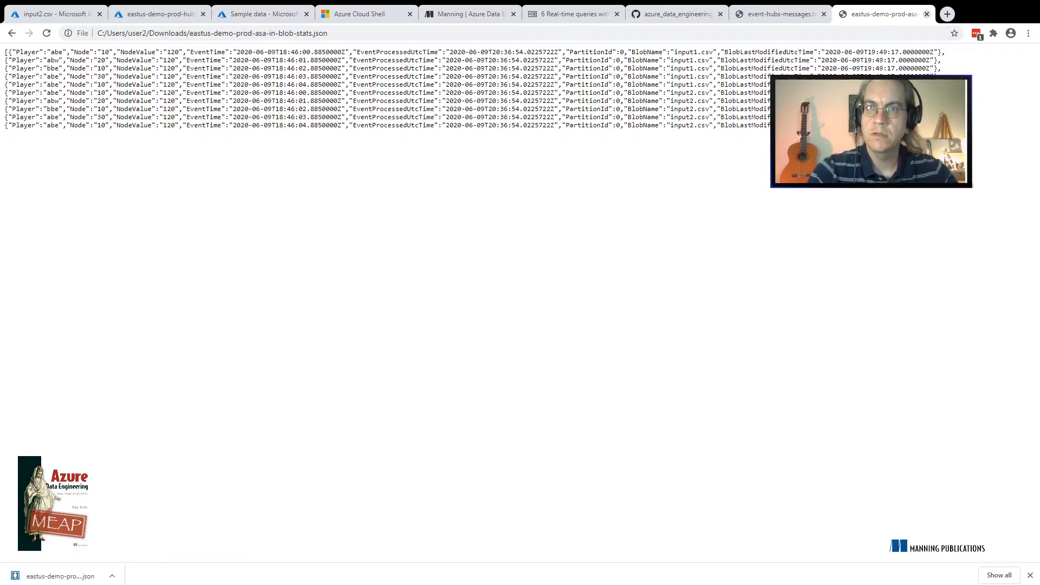
click(927, 14)
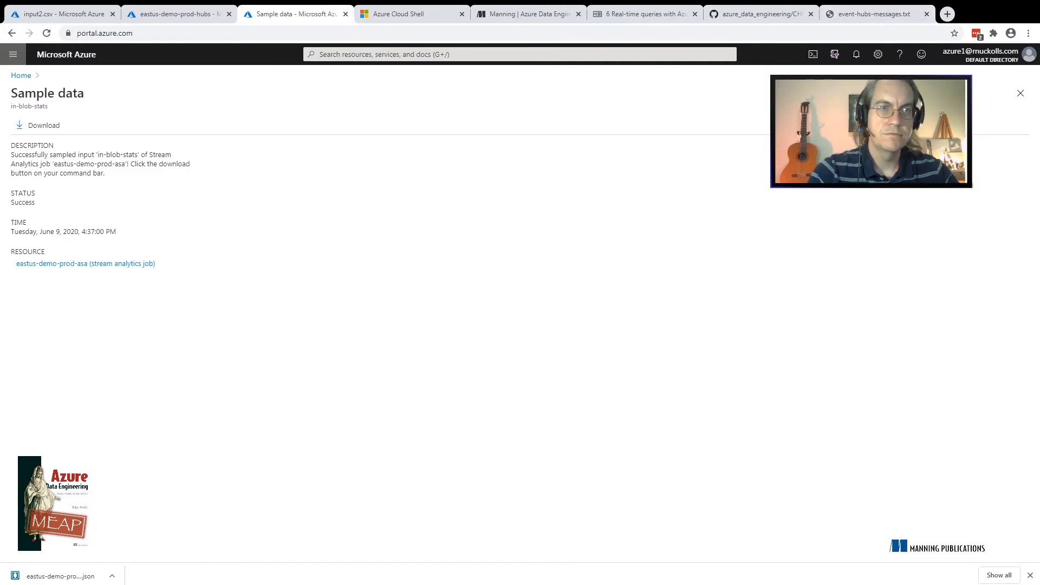
Return to the Stream Analytics job's outputs and list the output types that can be added
click(12, 33)
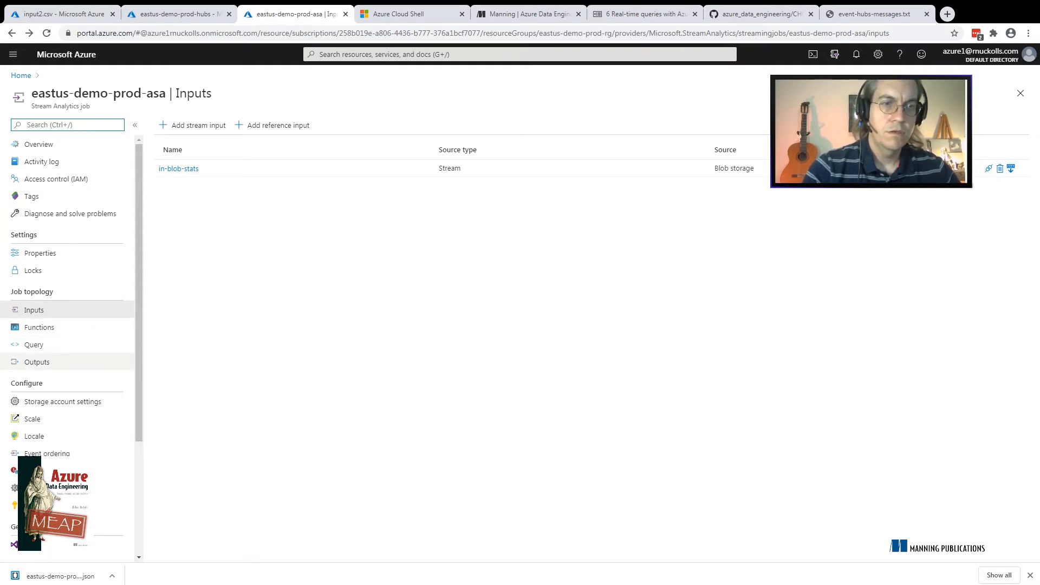
click(37, 362)
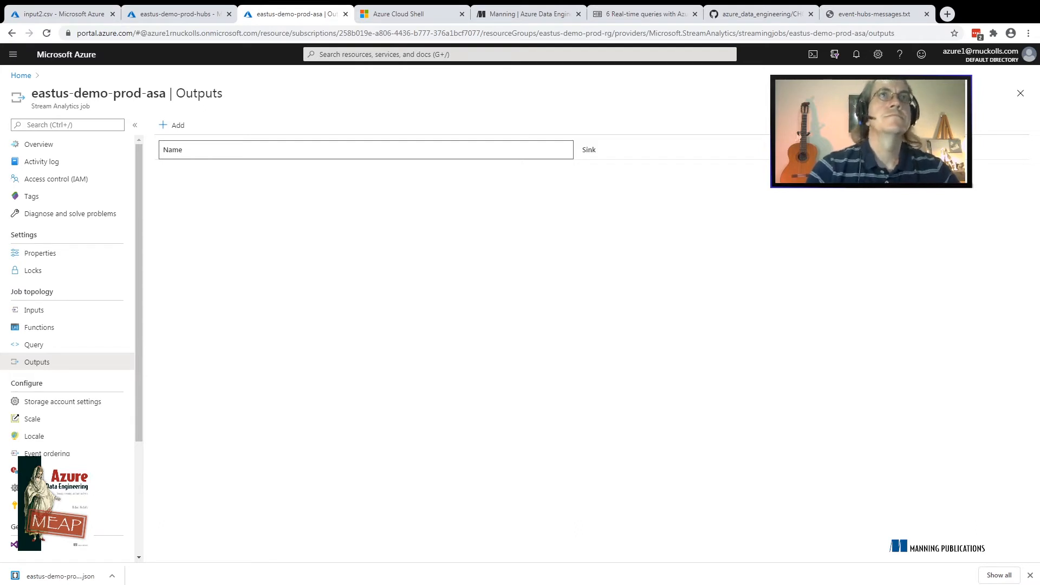
click(172, 125)
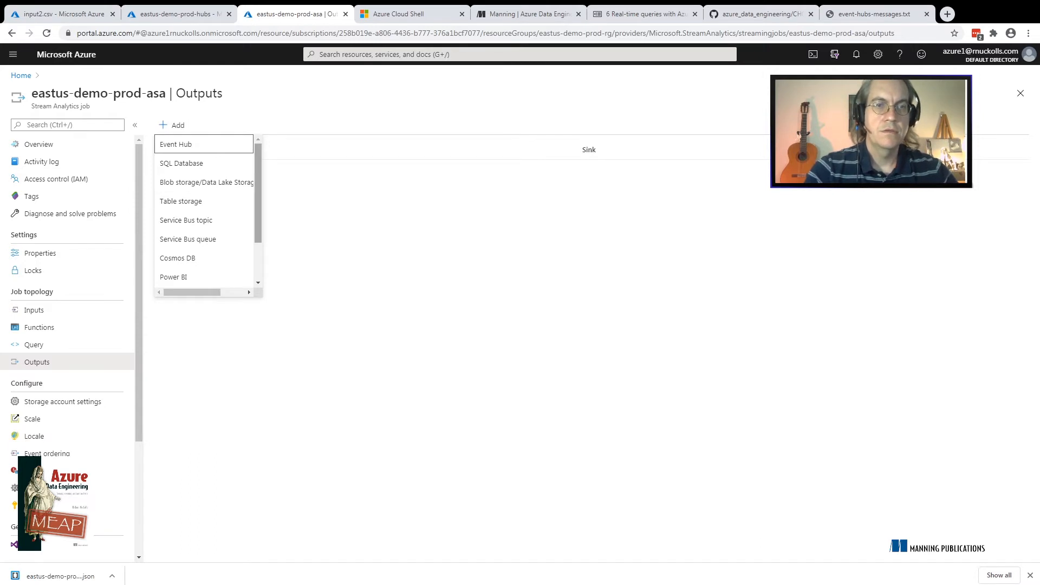
Review the output types available for the Stream Analytics job, from Event Hub through Azure Synapse Analytics
key(Escape)
key(Return)
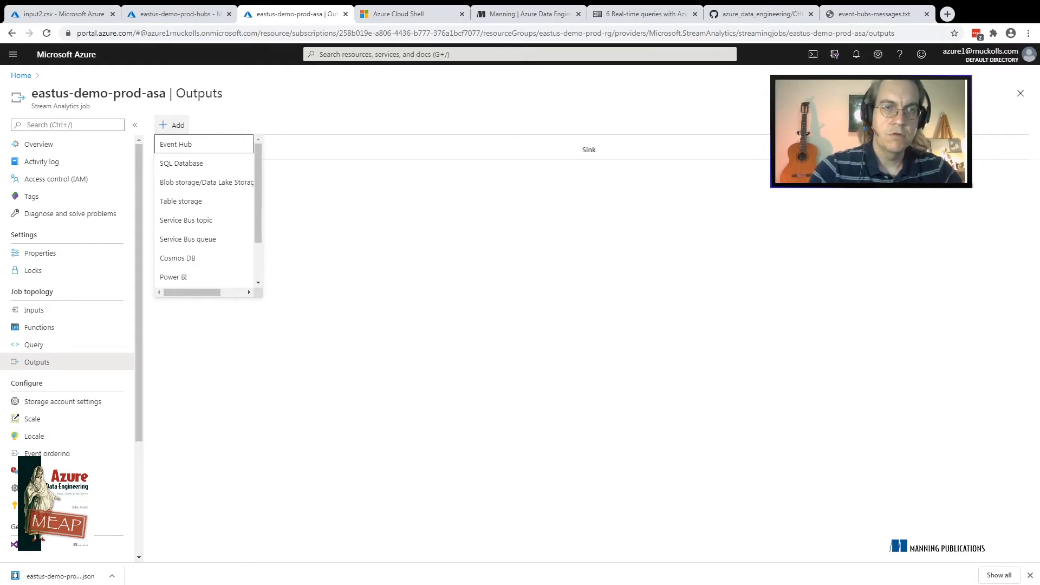
key(Down)
key(Down)
key(Down)
key(Down)
key(Down)
key(Down)
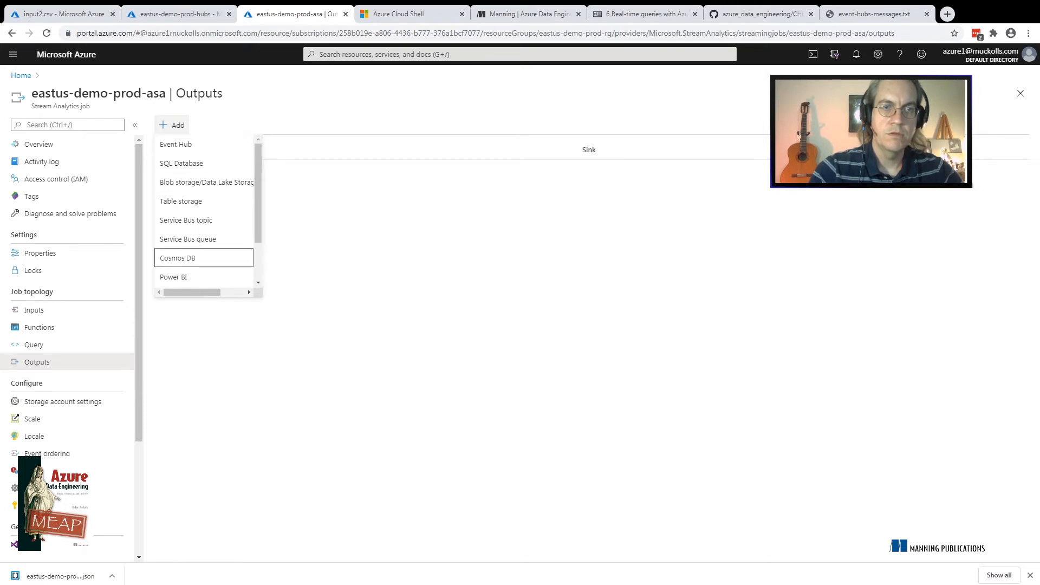
key(Up)
key(Up)
key(Up)
key(Up)
key(Up)
key(Up)
key(Down)
key(Down)
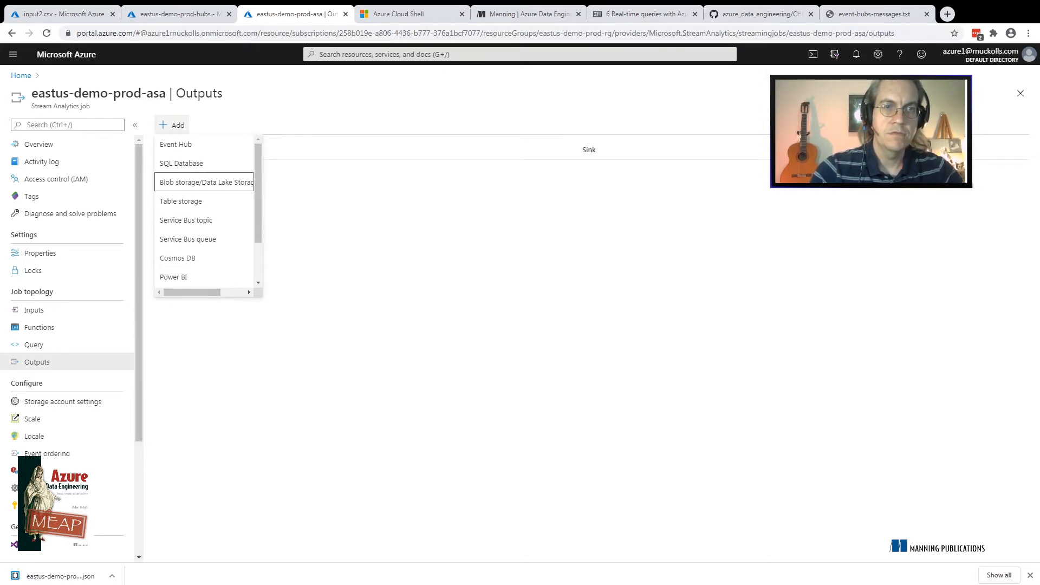
key(Down)
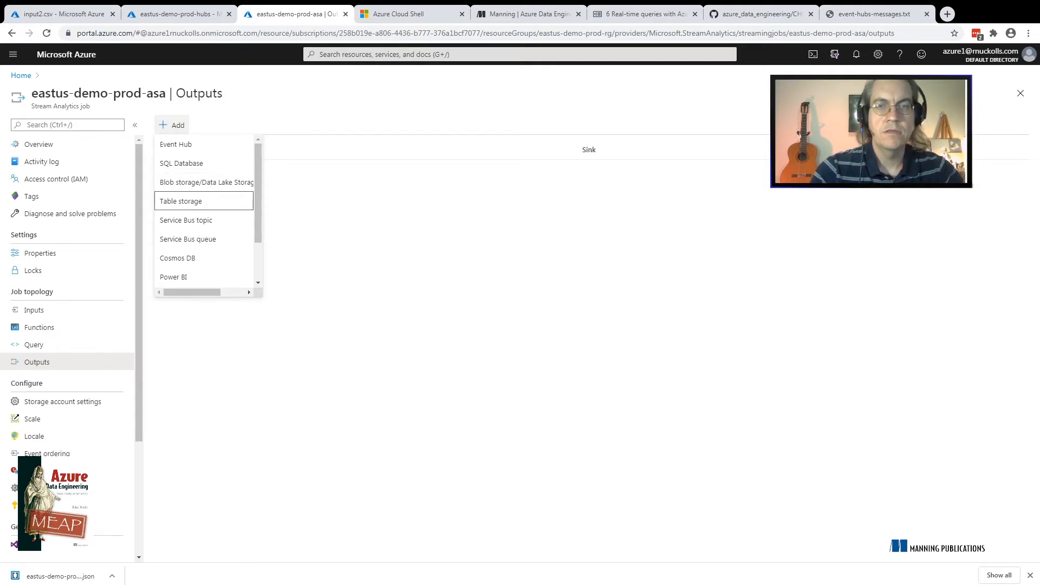
key(Down)
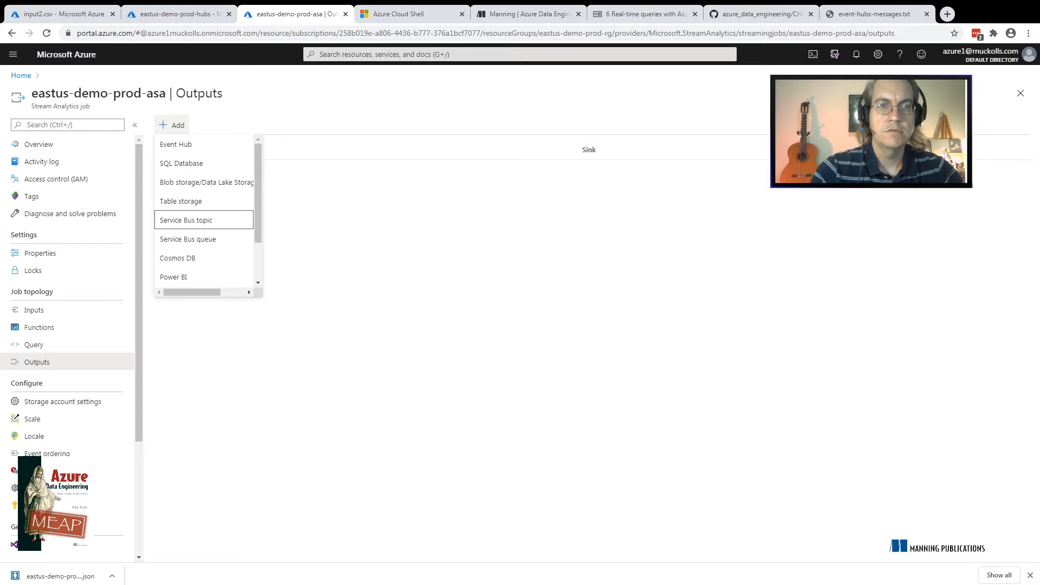
key(Down)
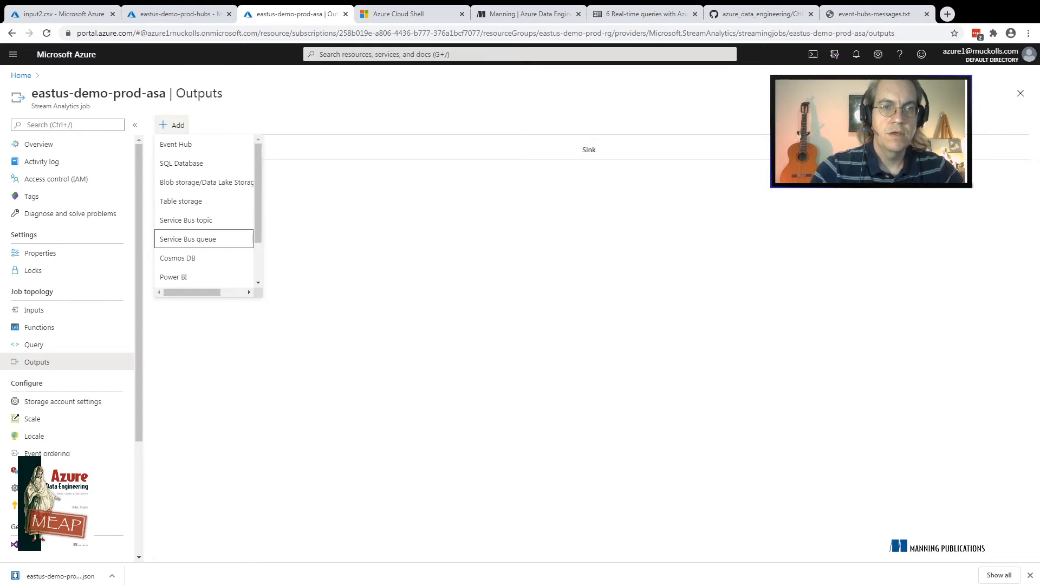
key(Down)
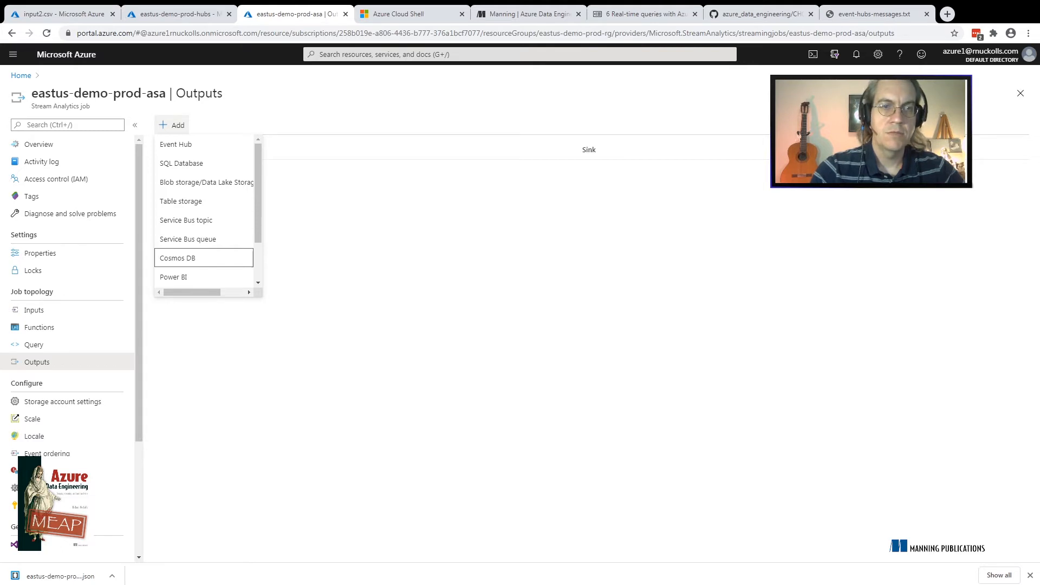
key(Down)
key(Down)
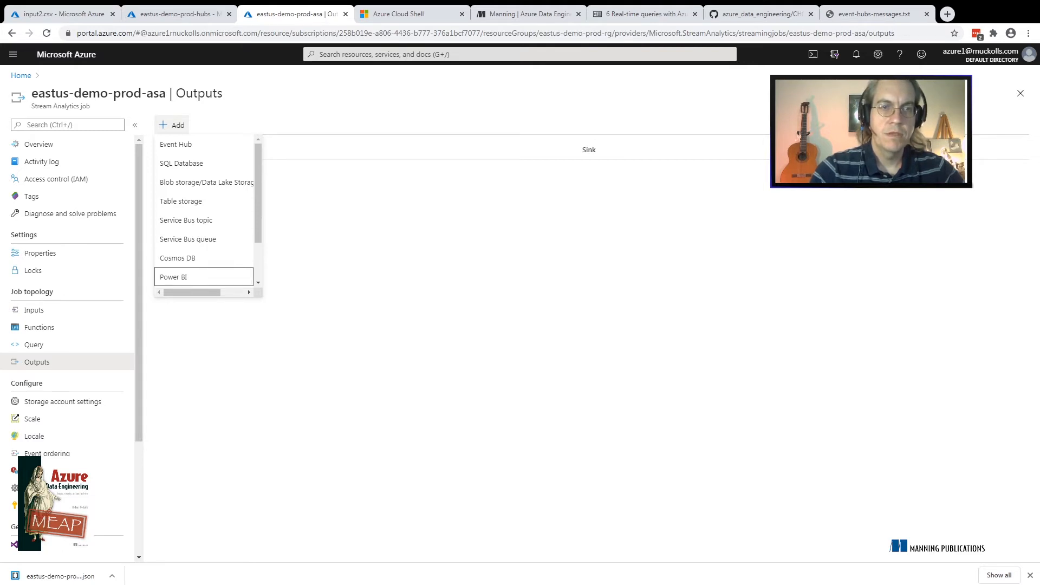
key(Up)
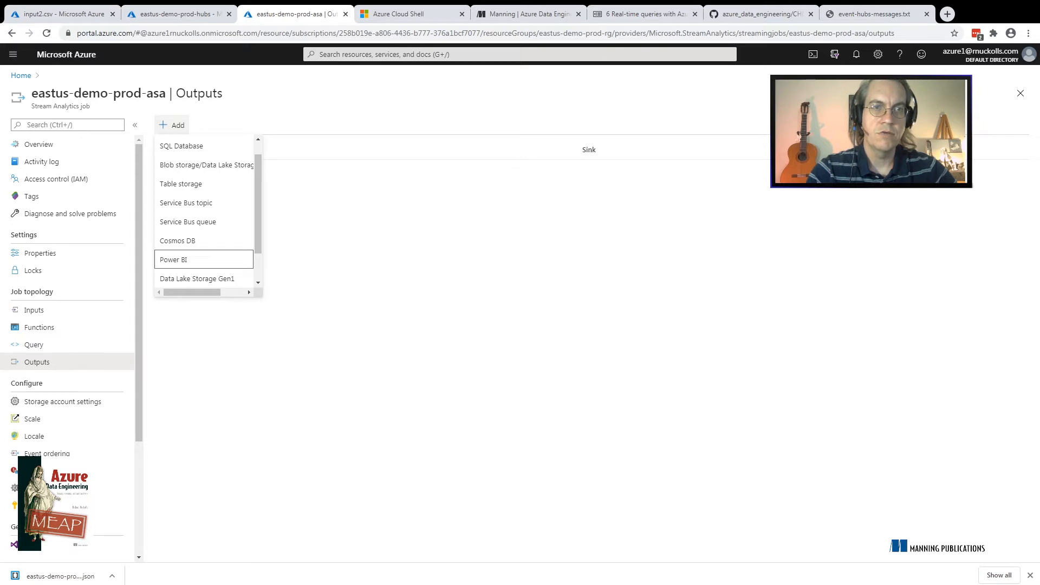
key(Down)
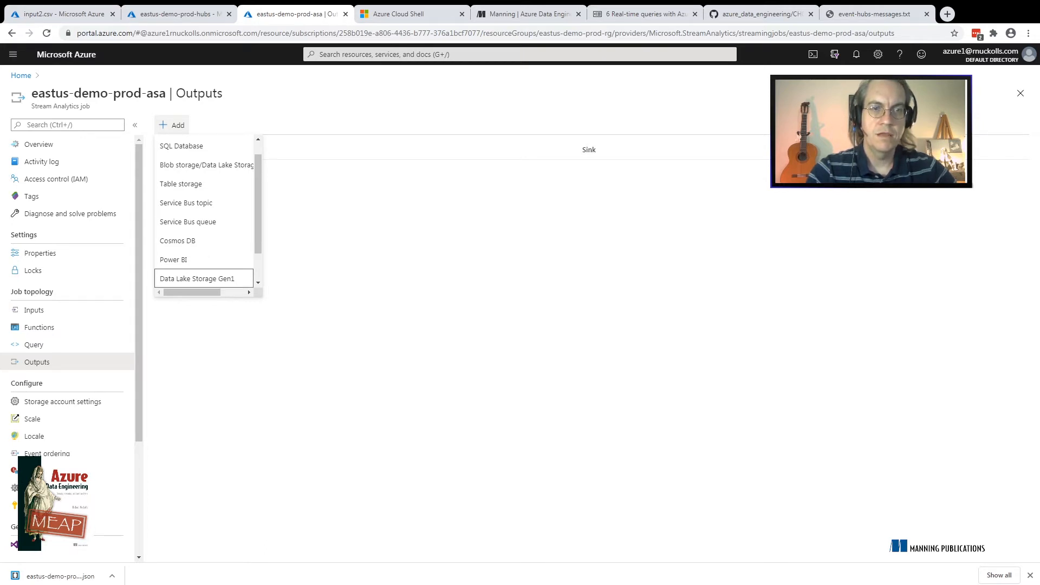
key(Down)
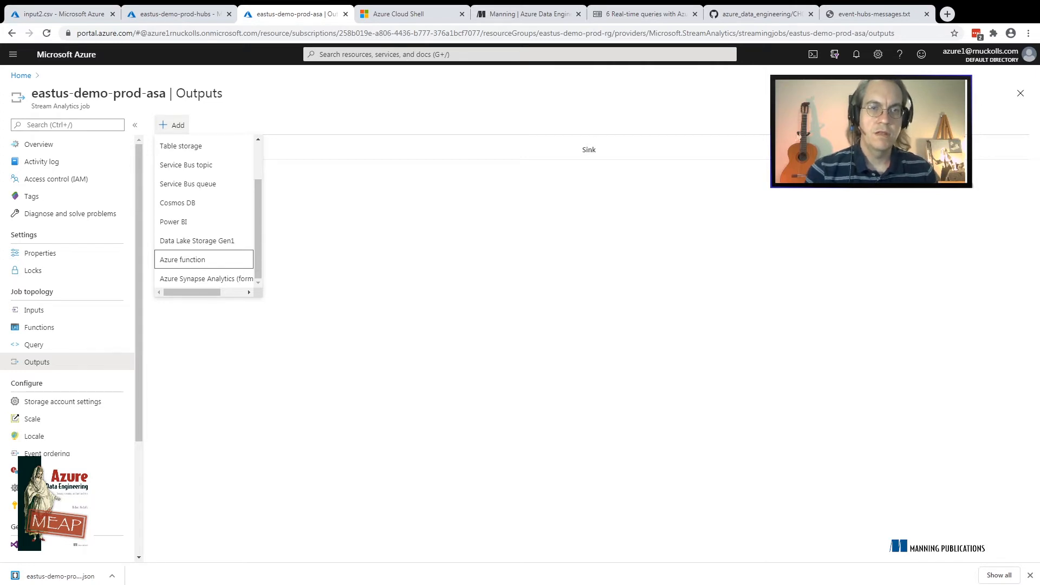
key(Down)
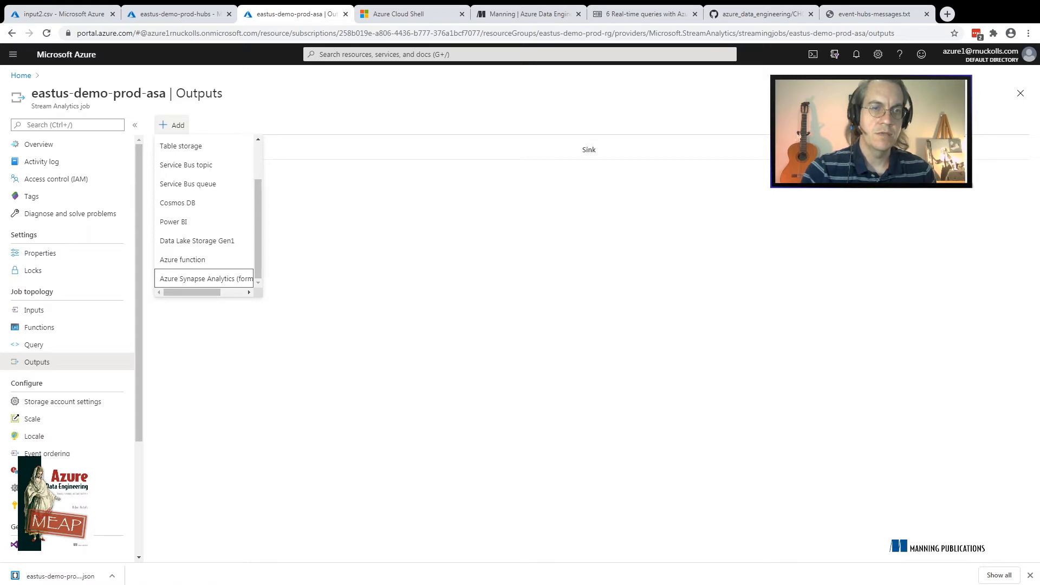
key(Up)
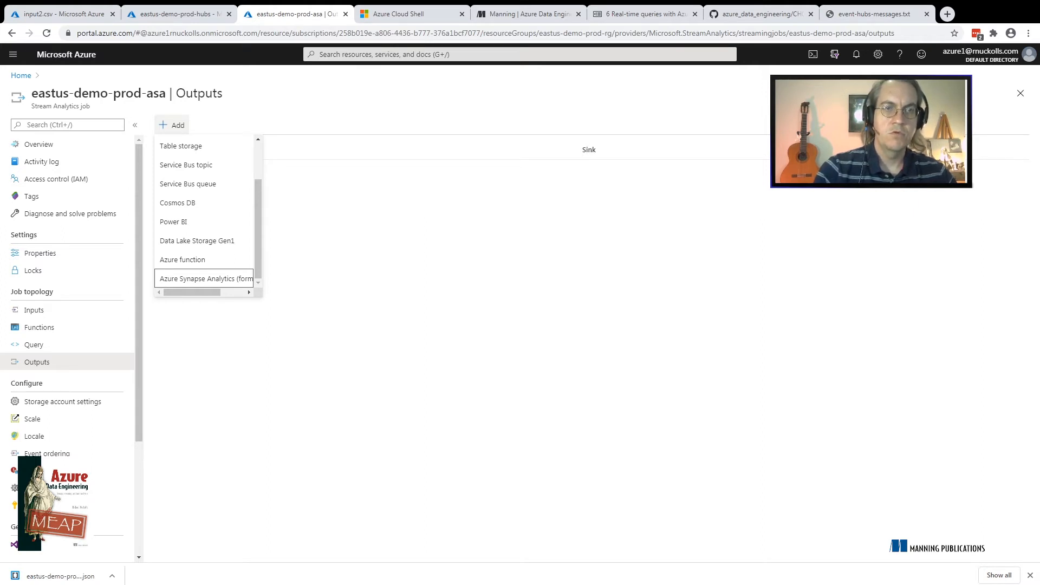
key(Up)
key(Up)
key(Up)
key(Up)
key(Up)
key(Up)
key(Up)
key(Up)
key(Up)
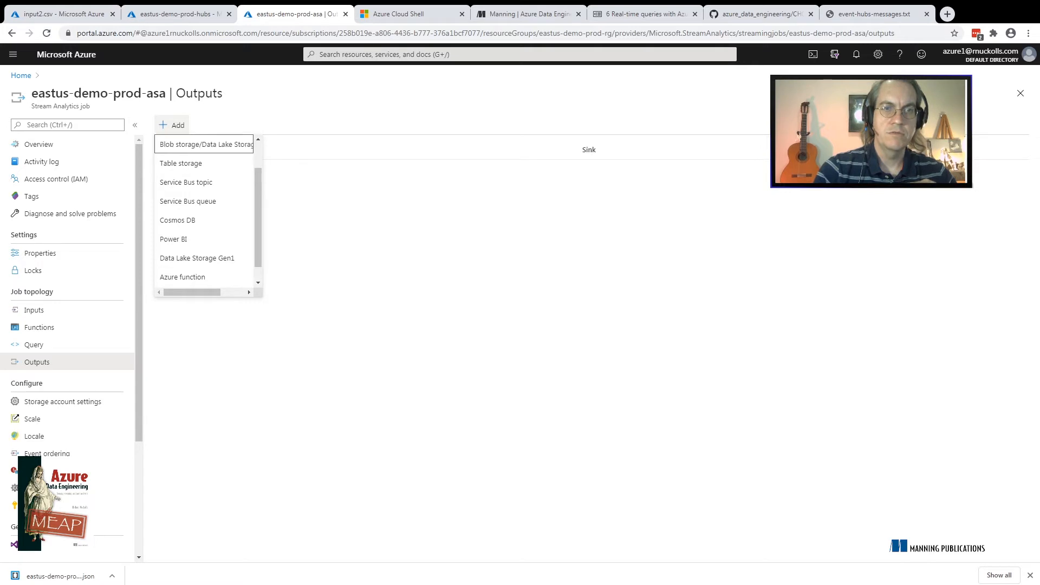
key(Up)
key(Down)
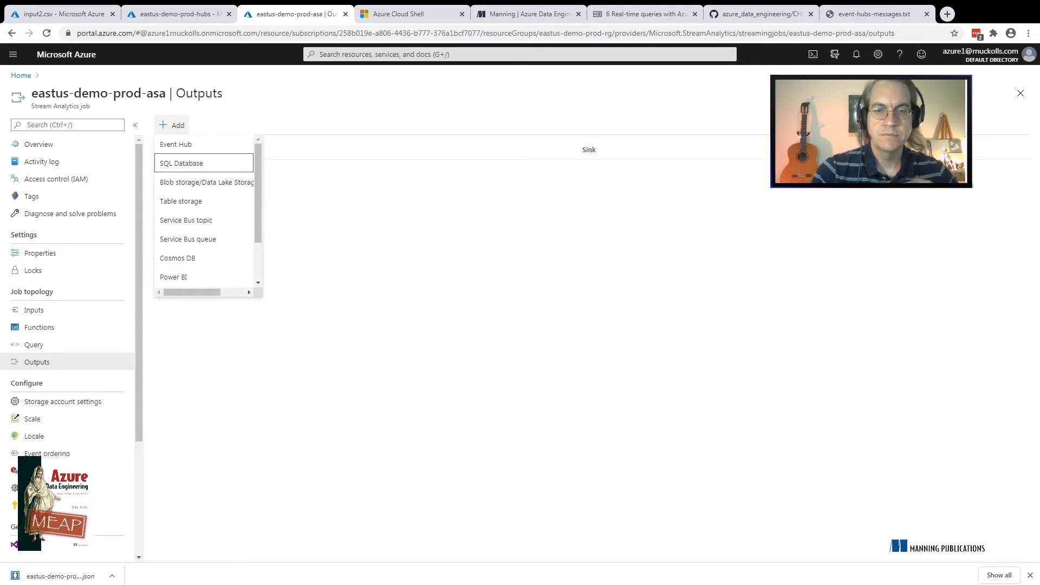
key(Down)
key(Down)
key(Down)
key(Down)
key(Down)
key(Home)
key(Down)
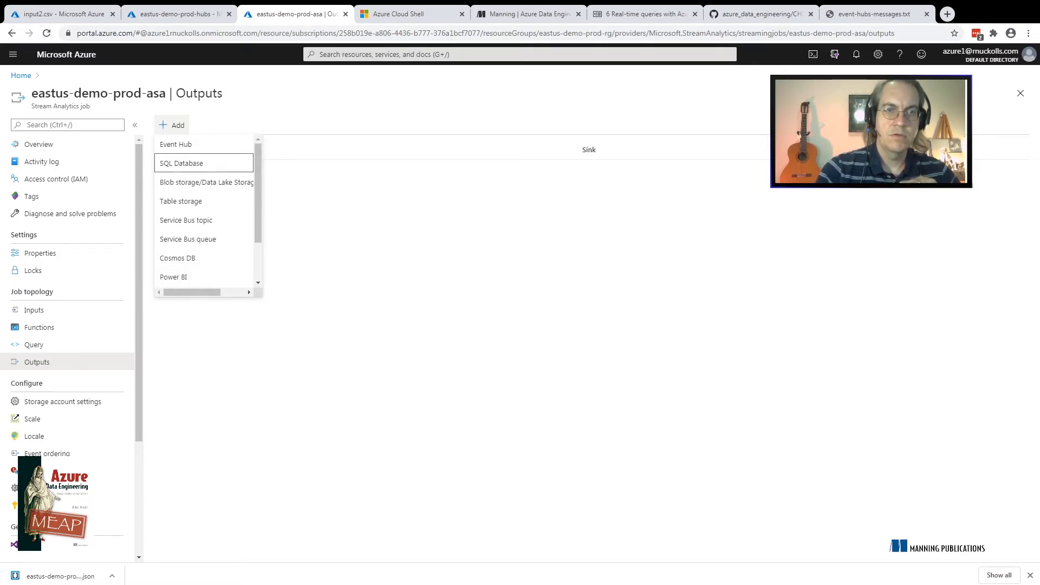
key(End)
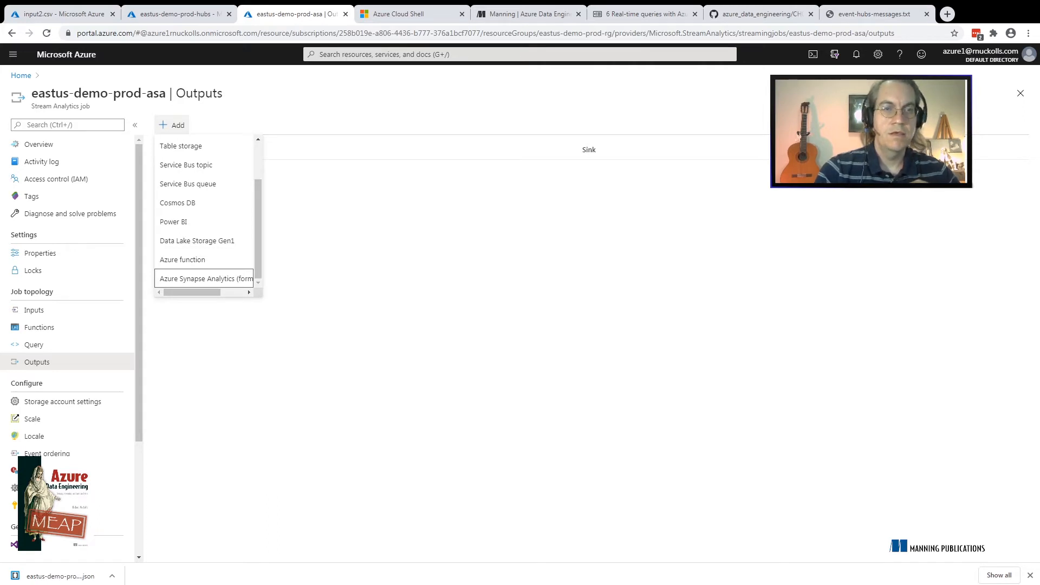
Start adding a Blob storage/Data Lake Storage output to the job
key(Up)
key(Up)
key(Up)
key(Up)
key(Up)
key(Up)
key(Up)
key(Up)
key(Up)
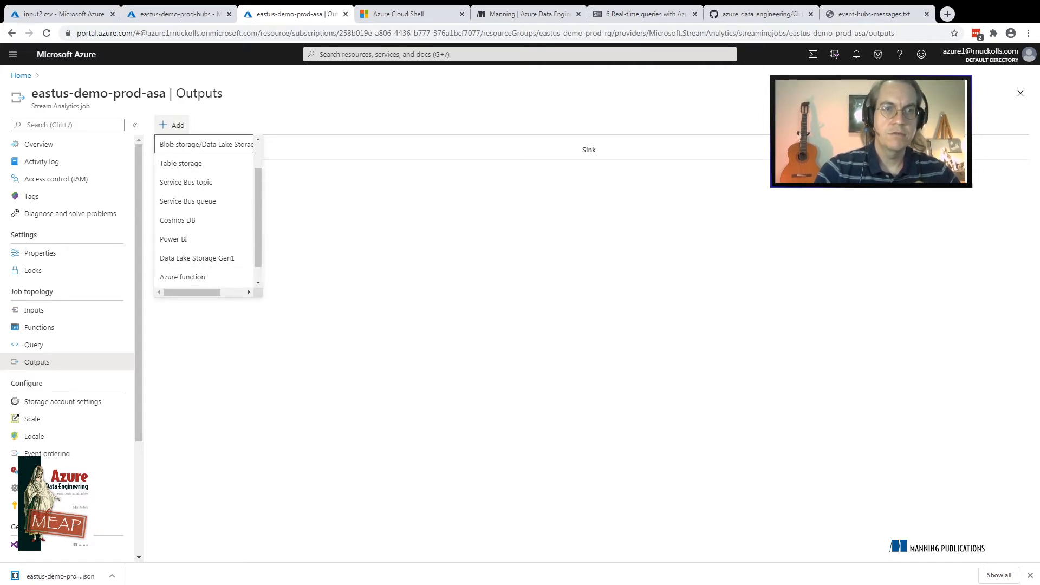
key(Up)
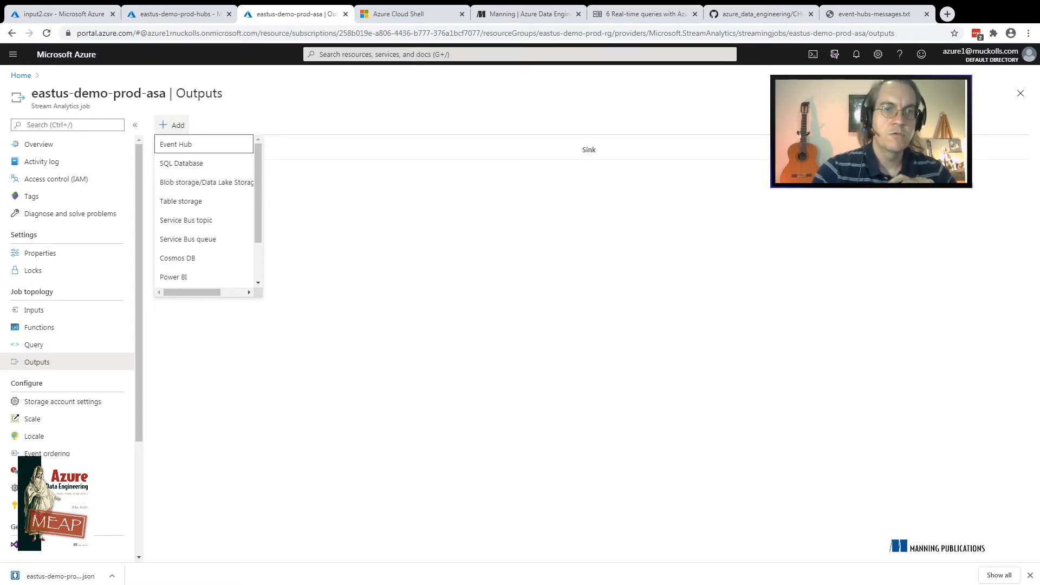
key(Down)
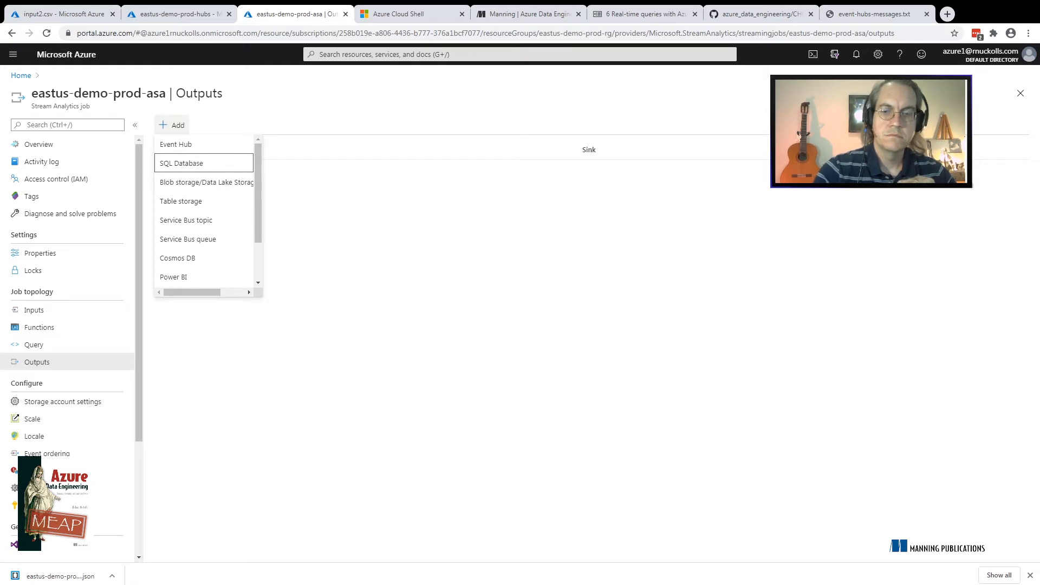
key(Down)
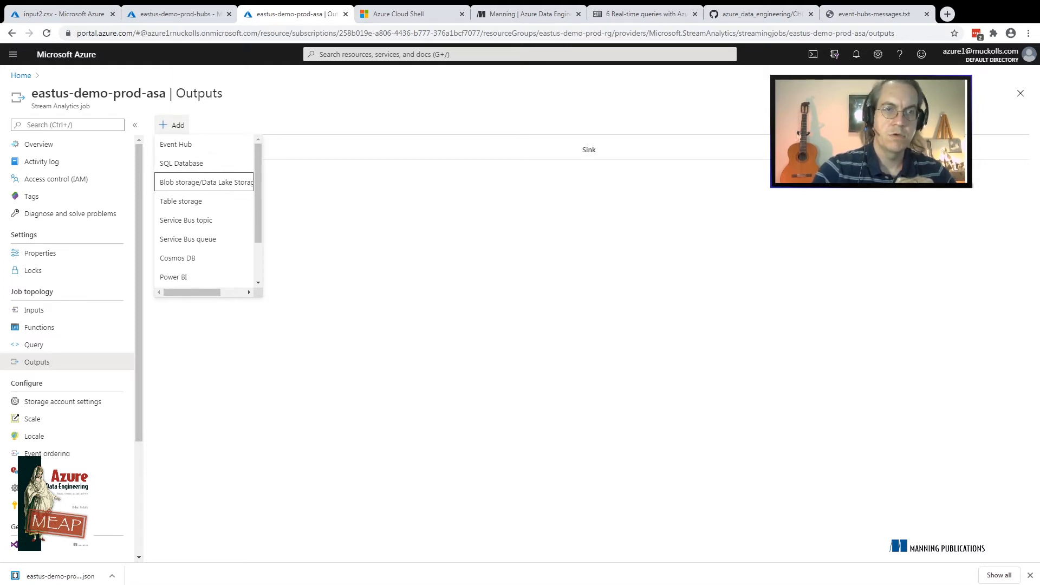
key(Return)
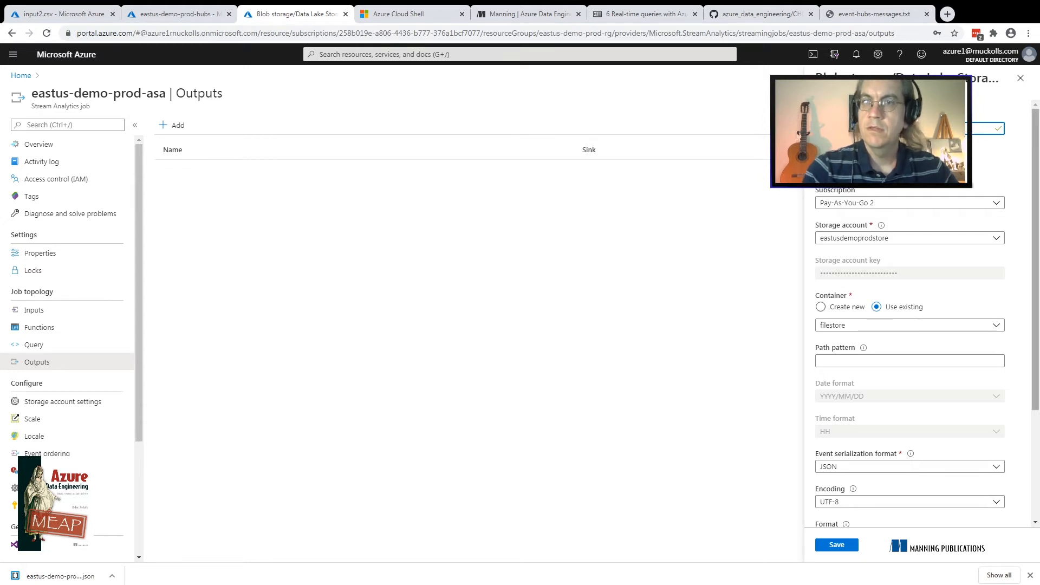
Select the eastusdemoprodstore storage account for the new output and set its existing container to statsoutput
mouse_move(1036, 260)
mouse_down()
mouse_move(1036, 305)
mouse_move(1036, 260)
mouse_up()
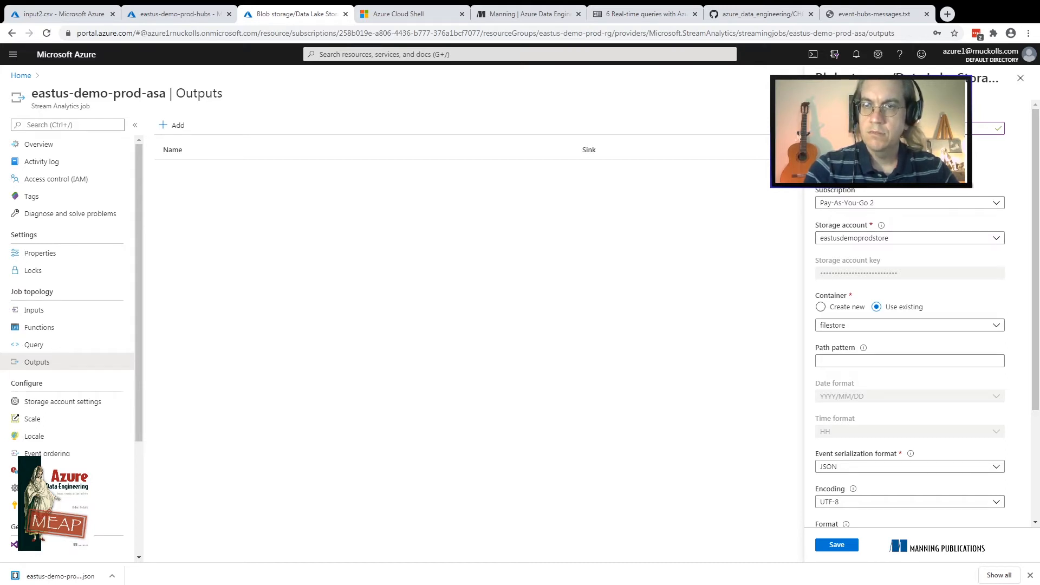
scroll(910, 325, down, 2)
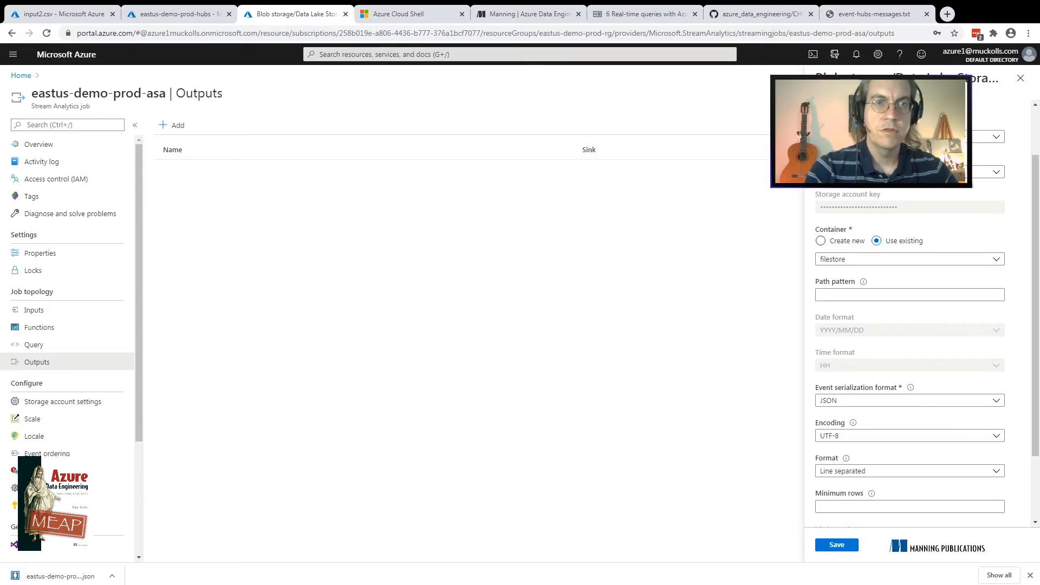
click(921, 171)
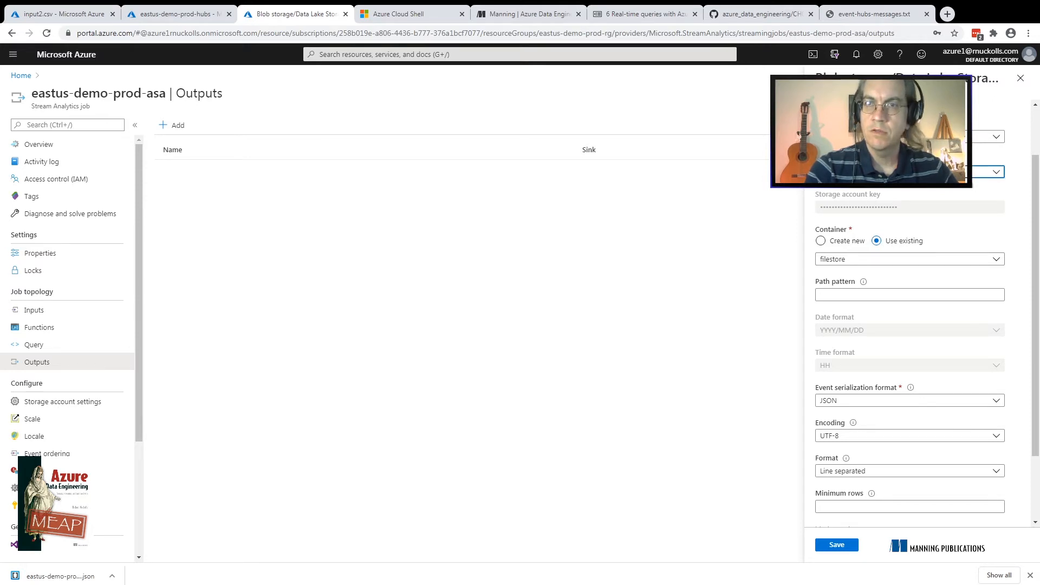
click(921, 173)
click(921, 172)
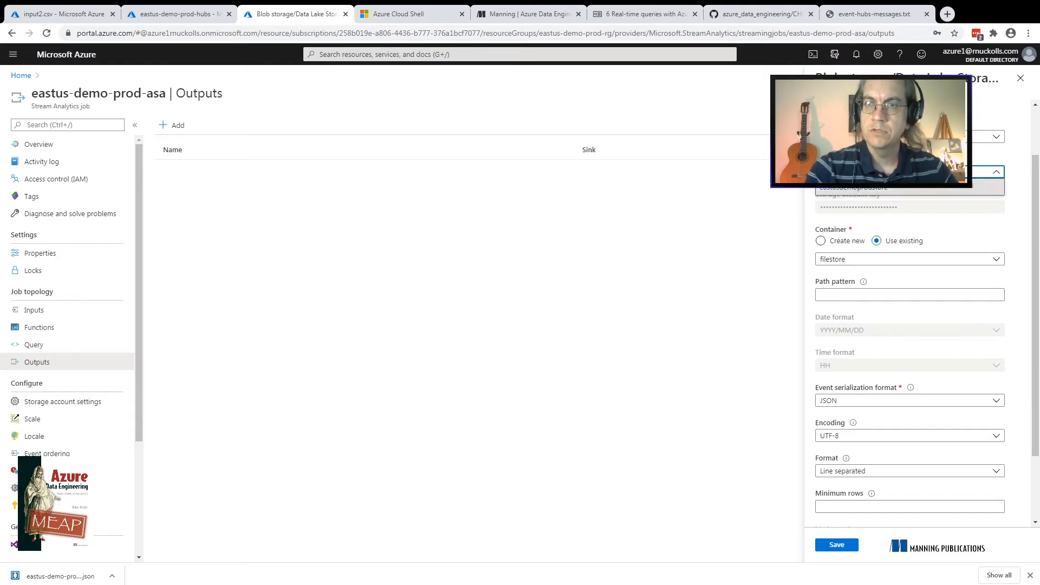
click(921, 183)
click(910, 259)
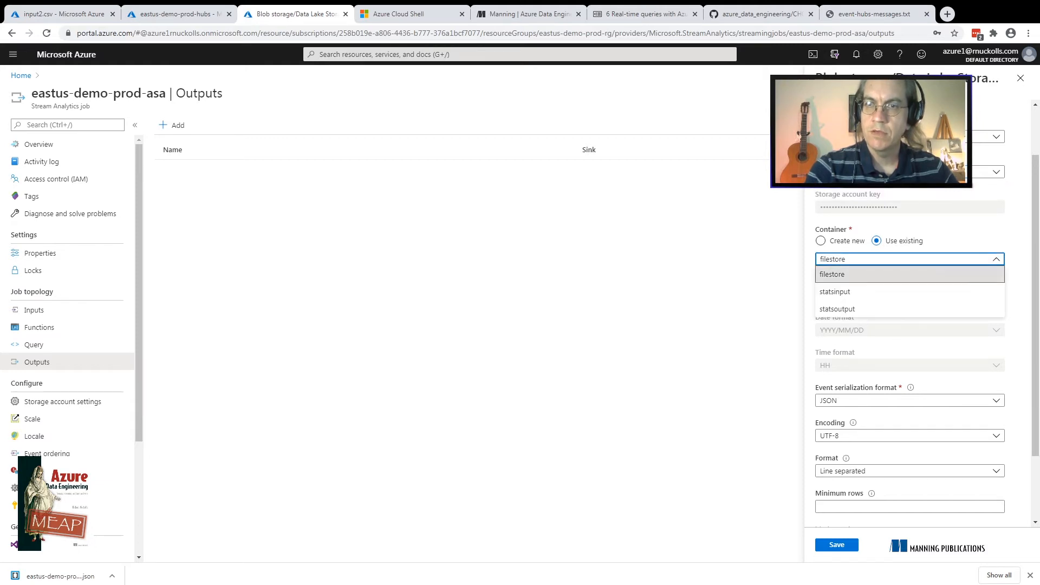
click(910, 309)
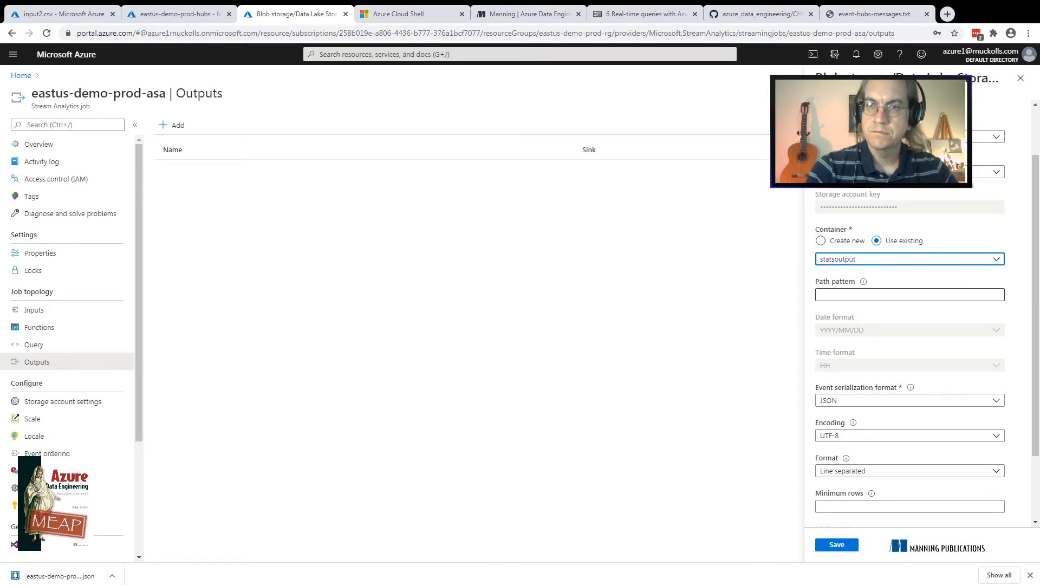
Set the output's path pattern to {date}/{time} and its date format to YYYY-MM-DD
click(910, 295)
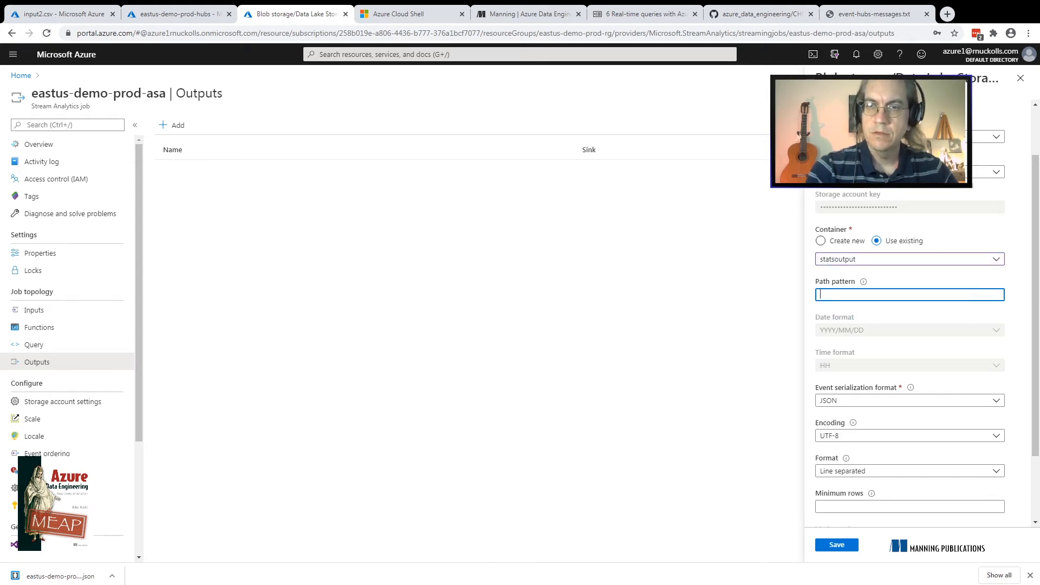
mouse_move(863, 282)
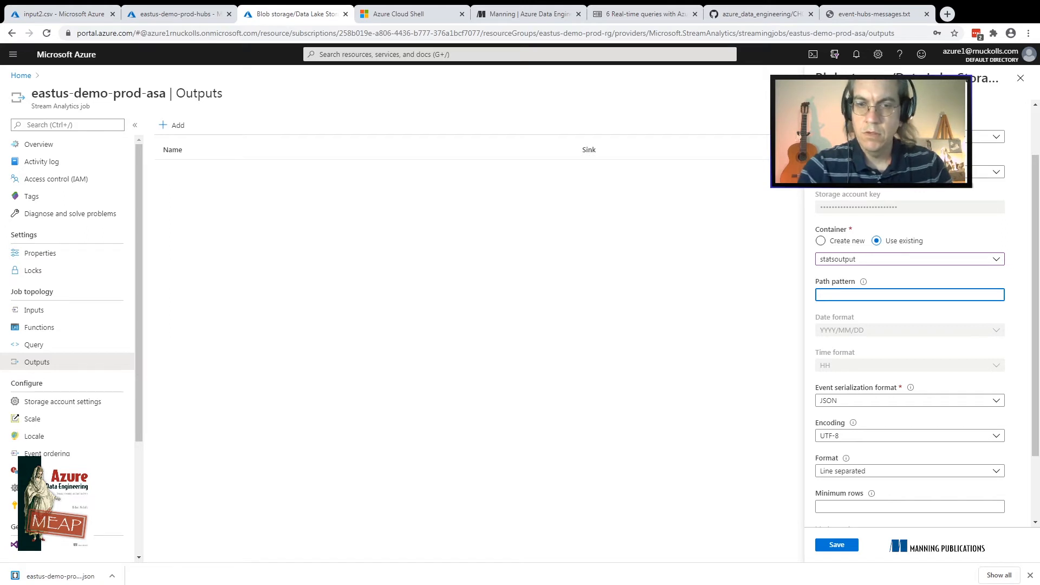
text({)
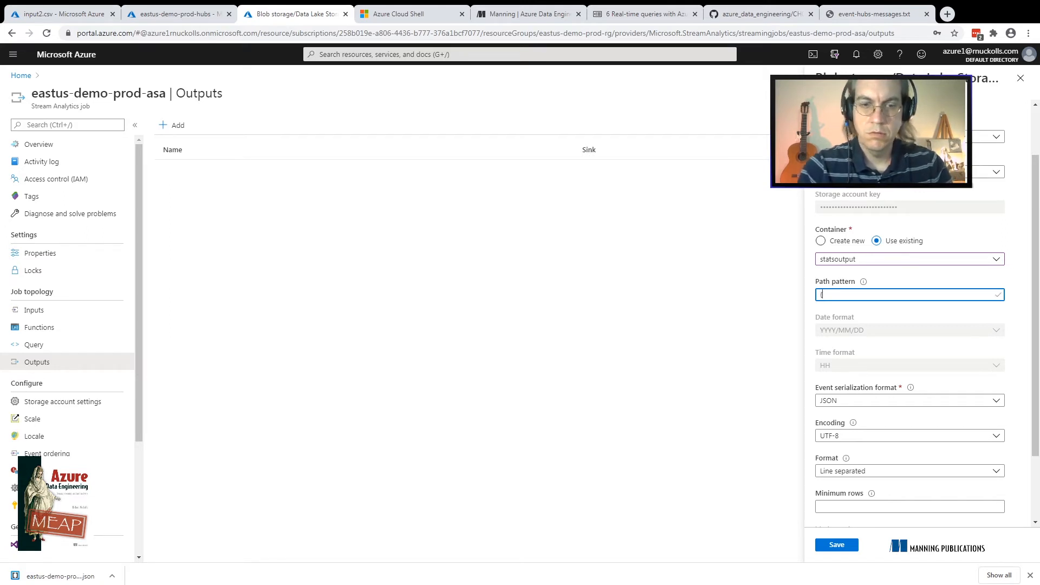
text(date})
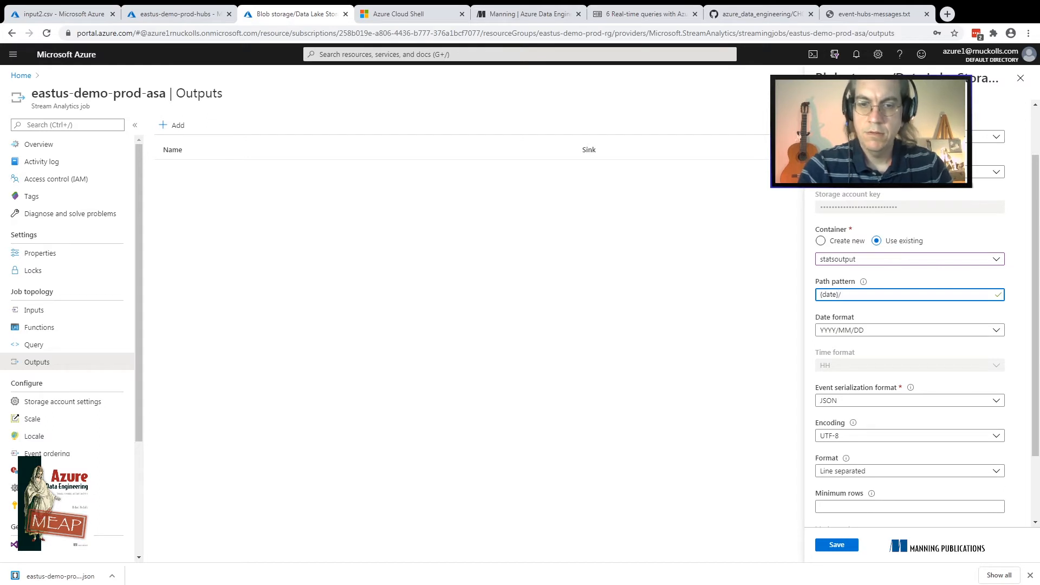
text(/{time})
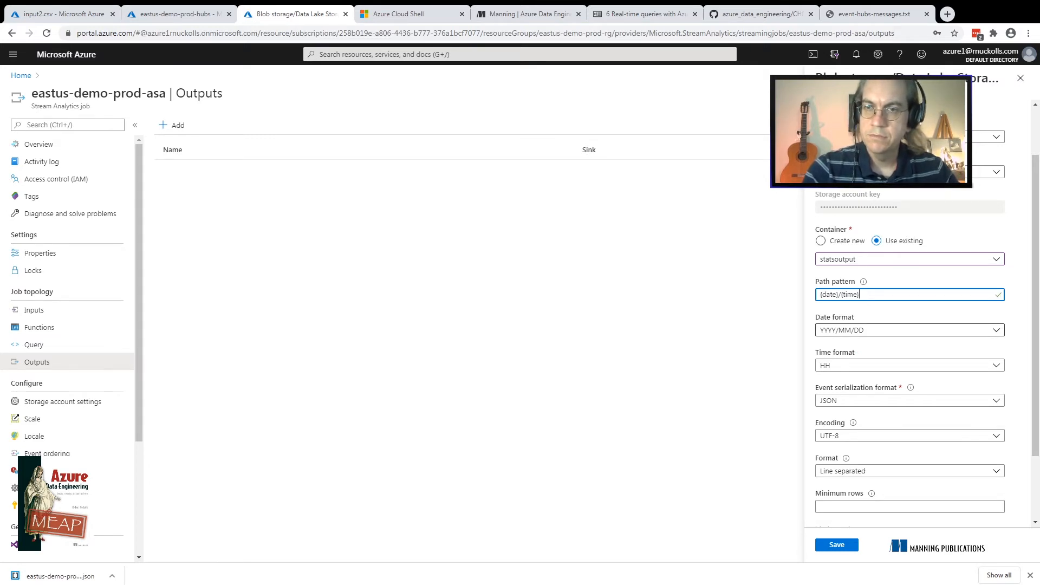
click(910, 330)
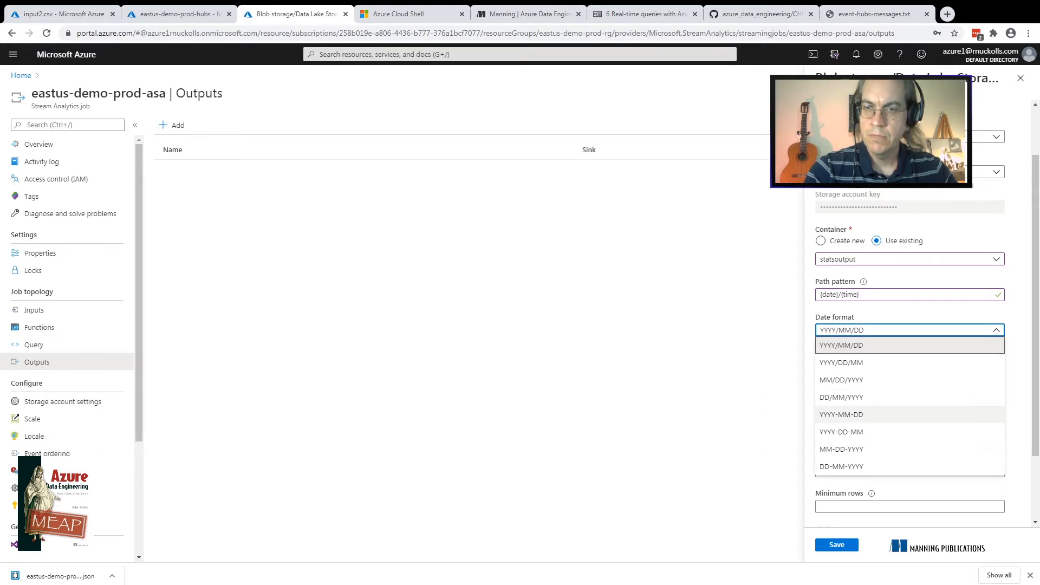
click(842, 414)
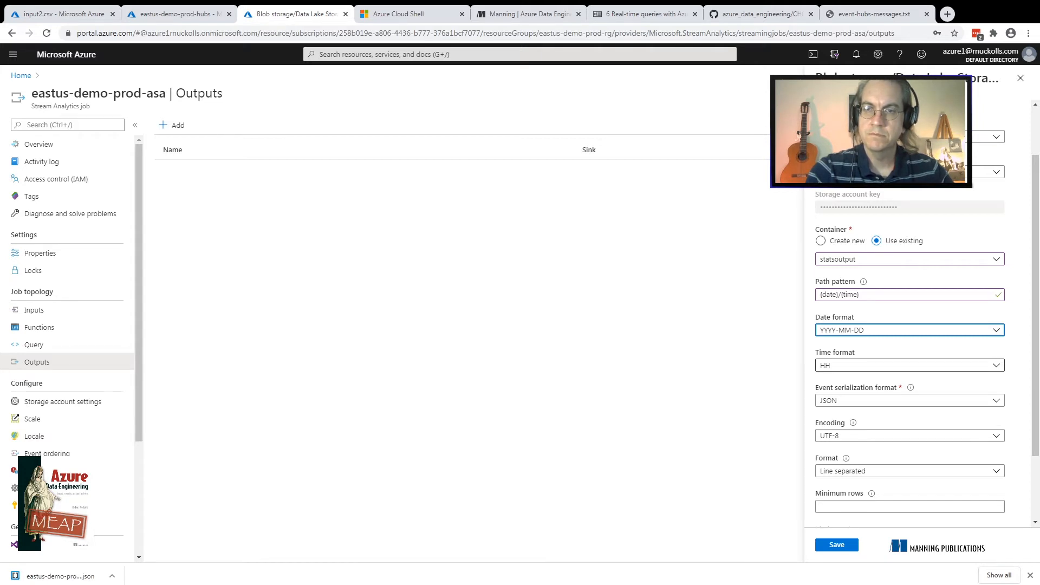
Set the output's time format to HH and its event serialization format to CSV
click(911, 366)
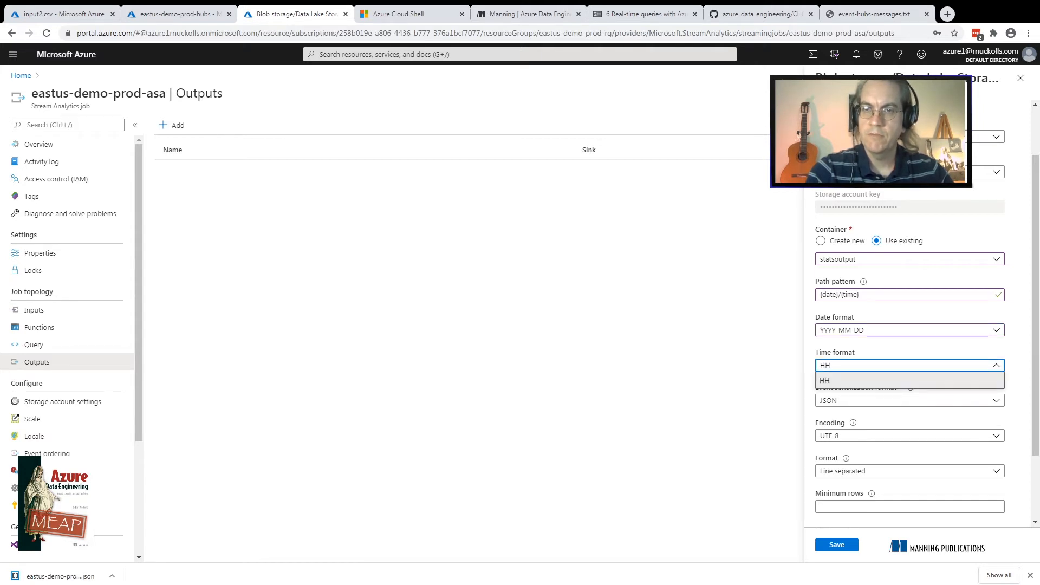
click(910, 380)
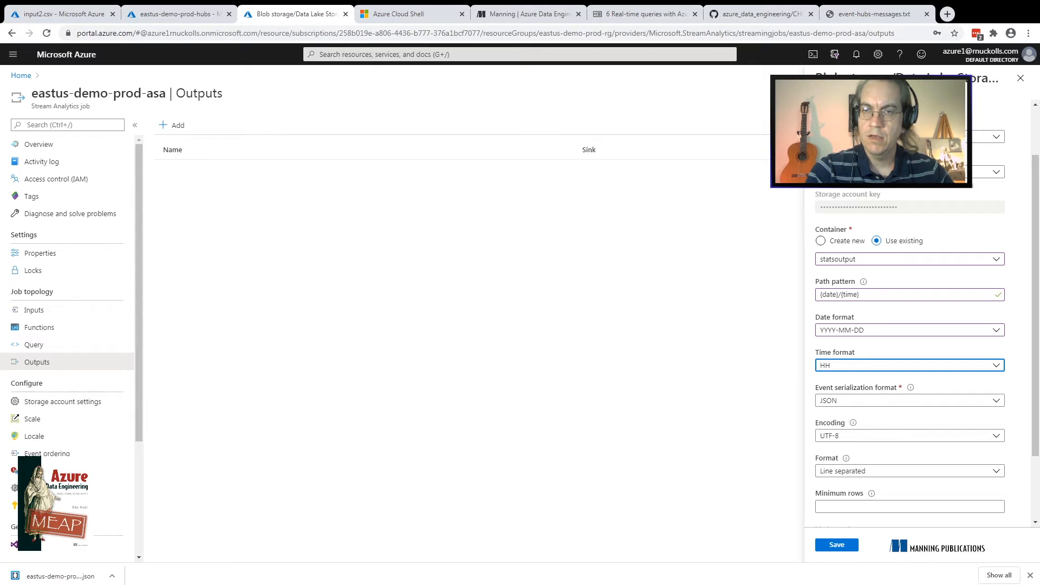
click(910, 400)
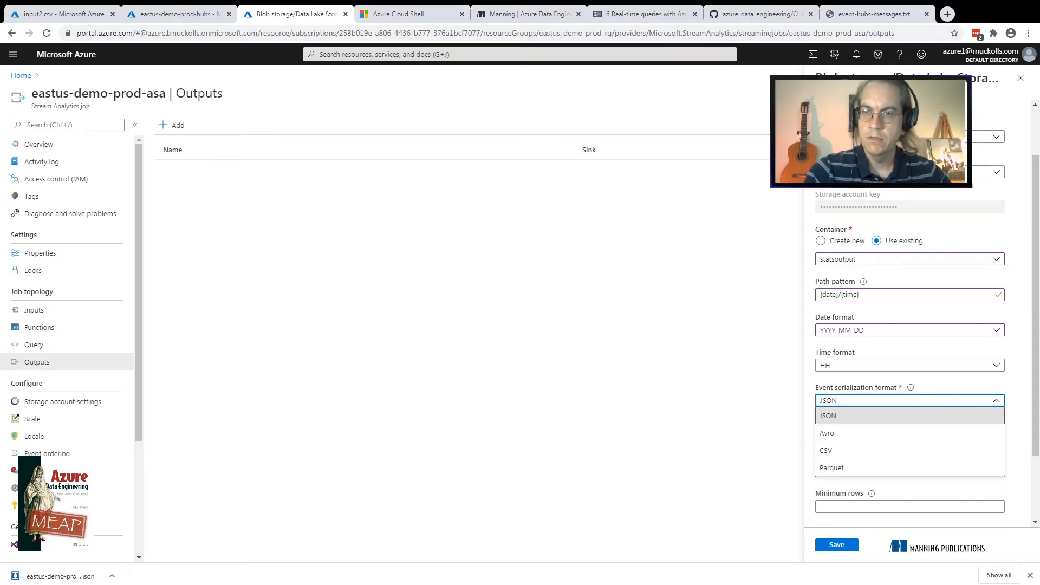
click(909, 416)
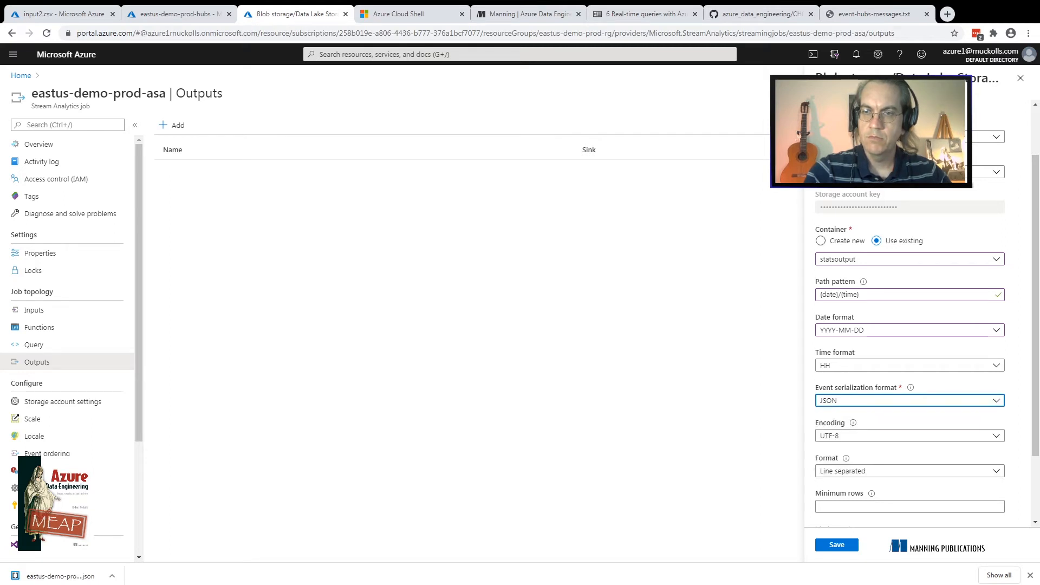
click(910, 401)
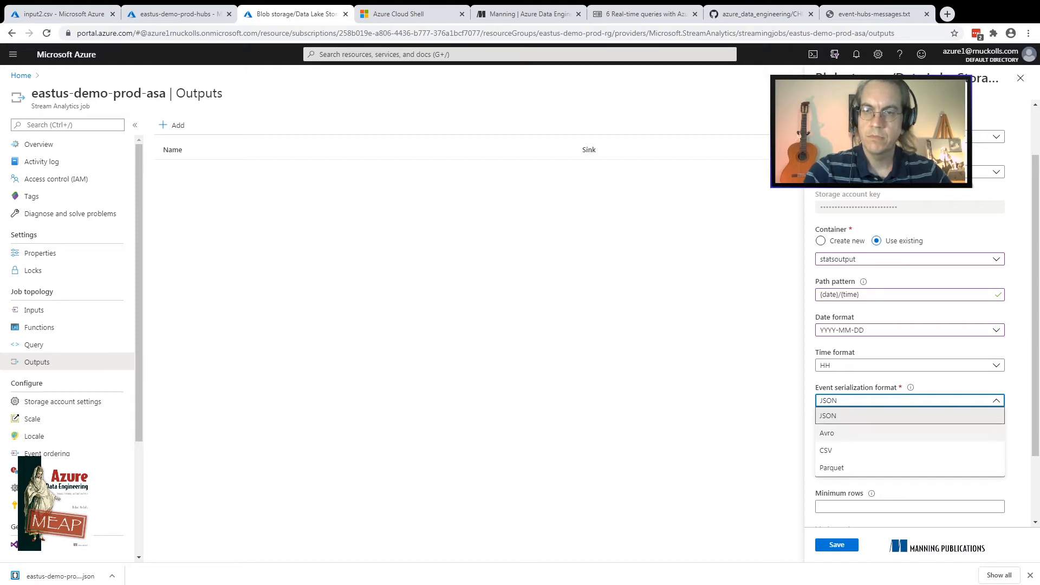
click(910, 450)
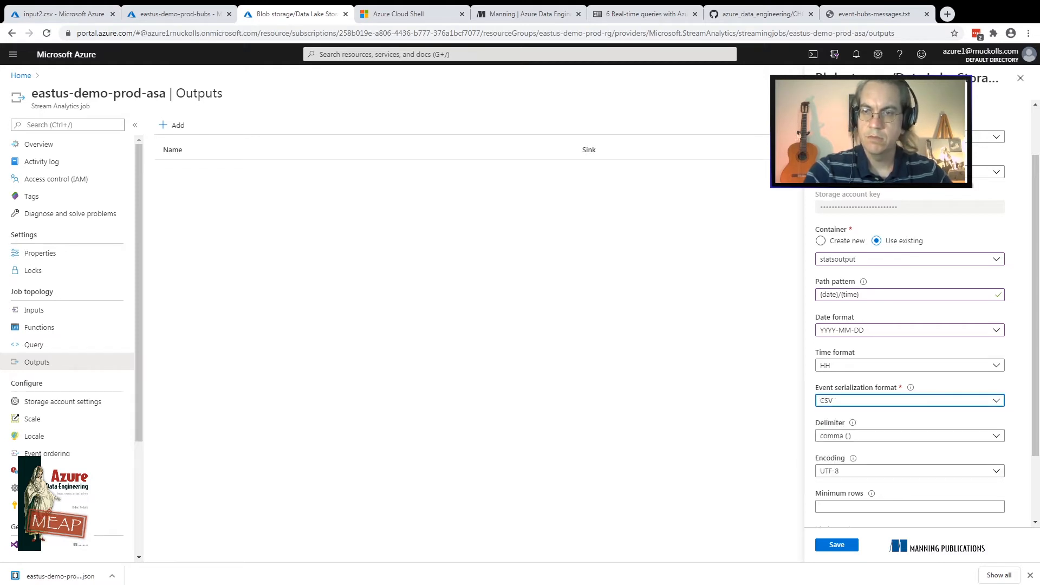
Set the output's CSV delimiter to vertical bar and leave the minimum rows empty
scroll(911, 325, down, 1)
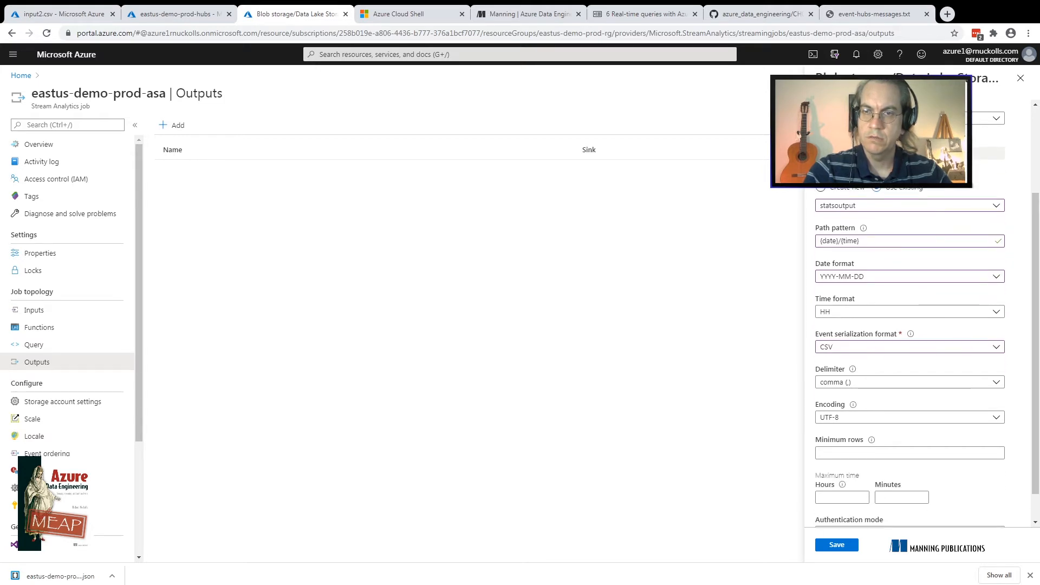
click(910, 382)
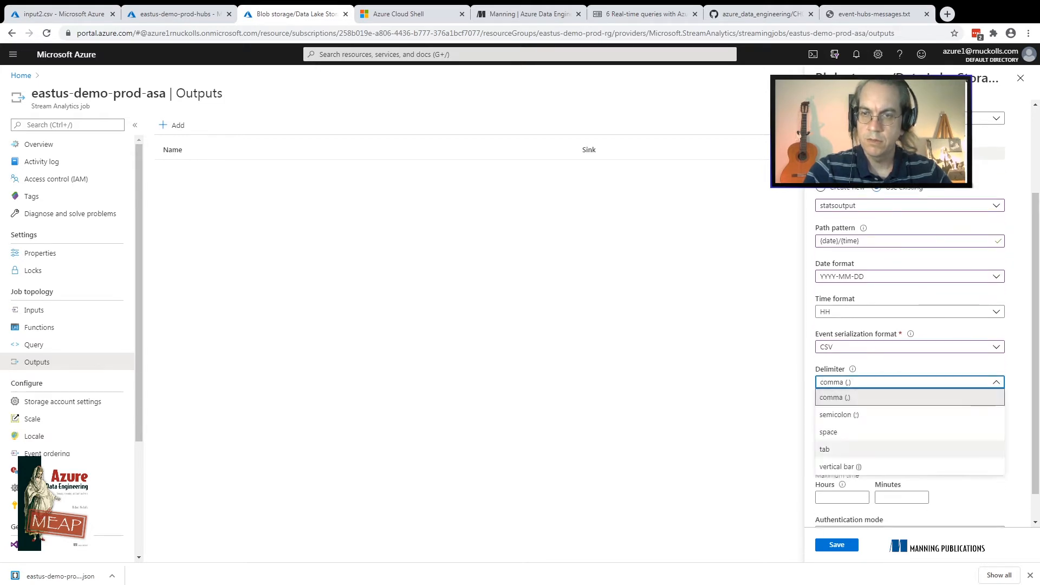
click(840, 466)
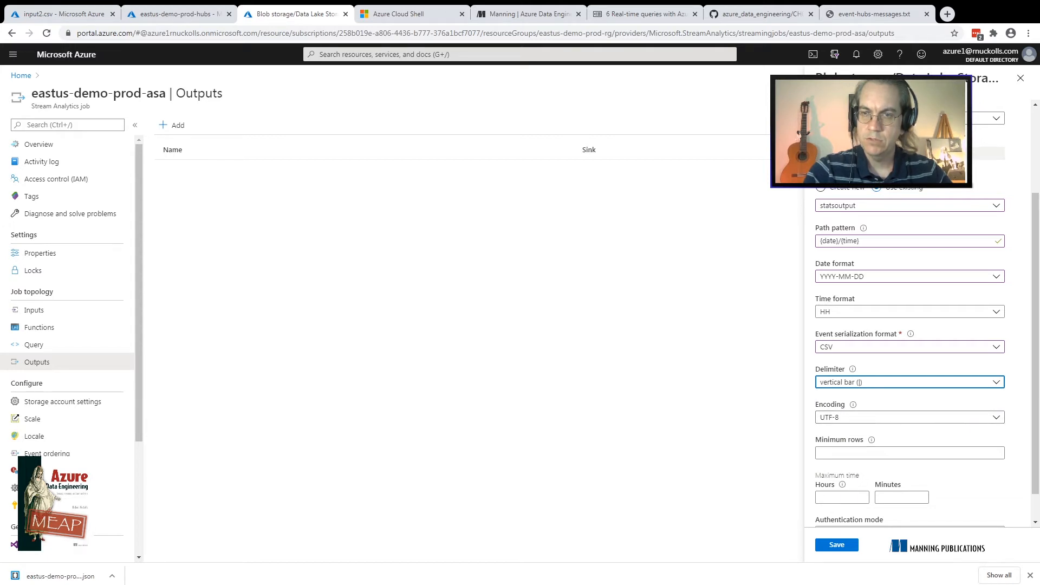
scroll(910, 325, down, 1)
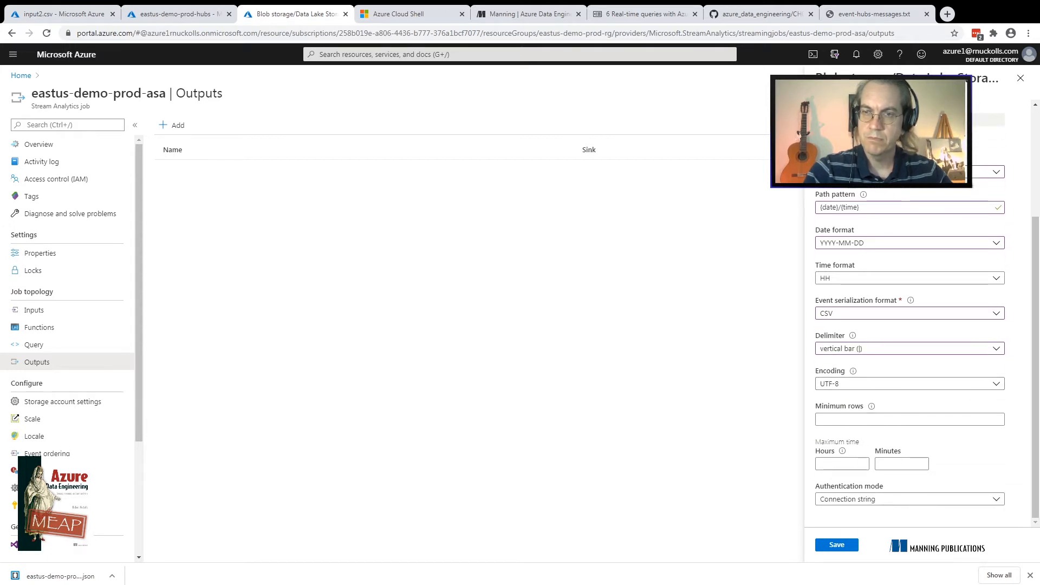
mouse_move(871, 406)
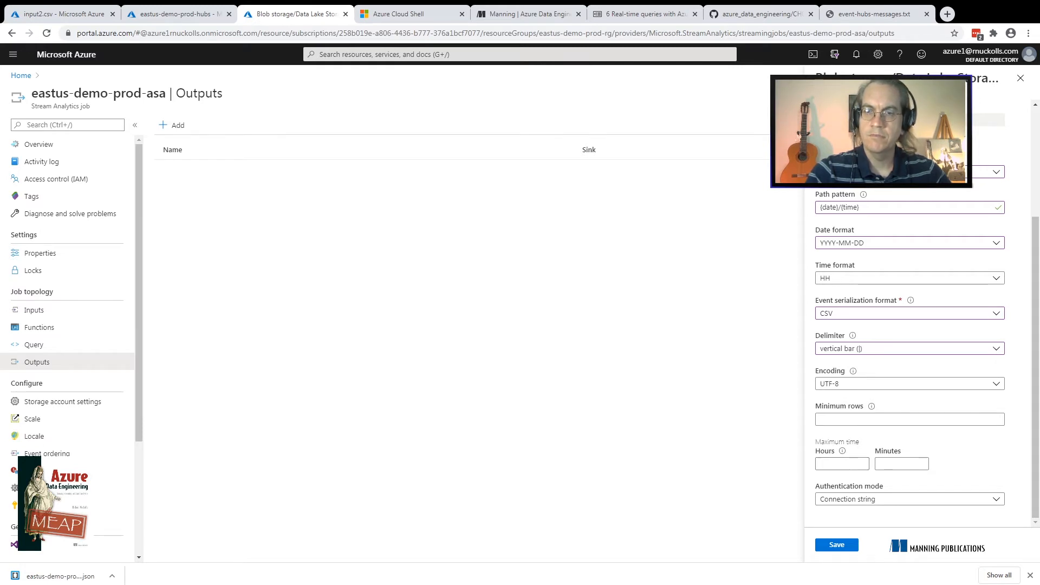
click(856, 419)
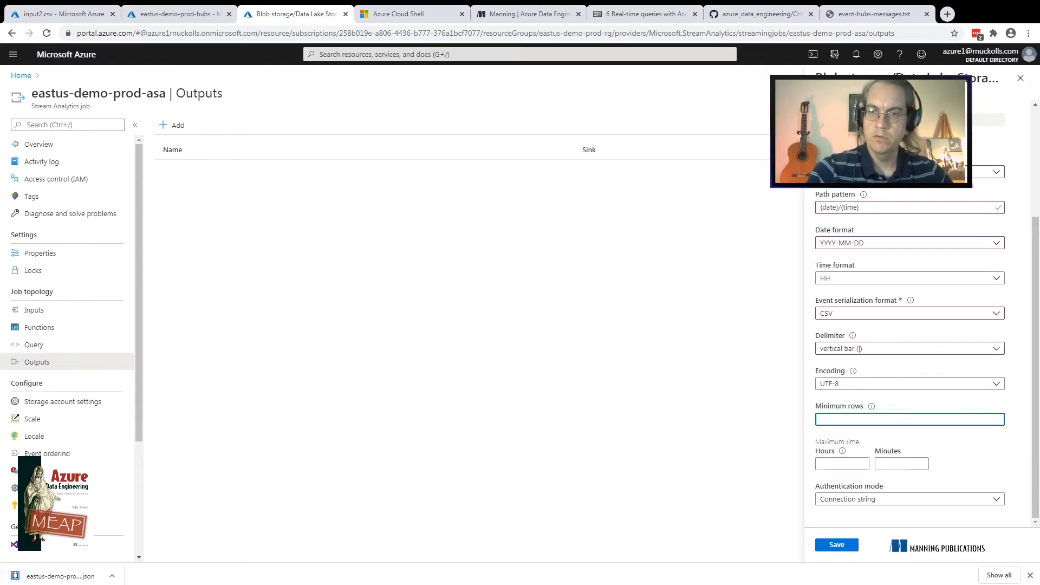
mouse_move(871, 407)
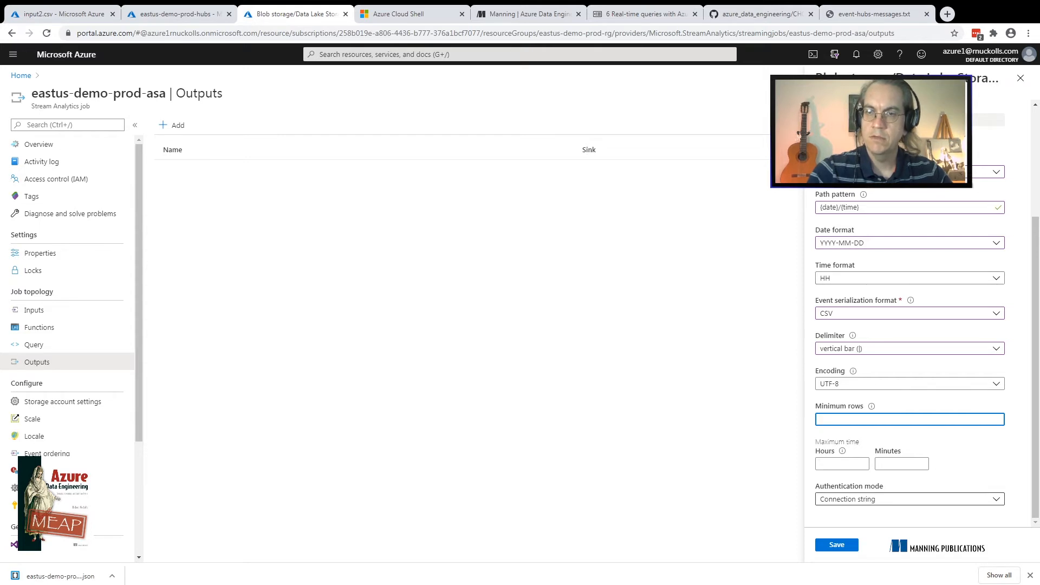
key(Tab)
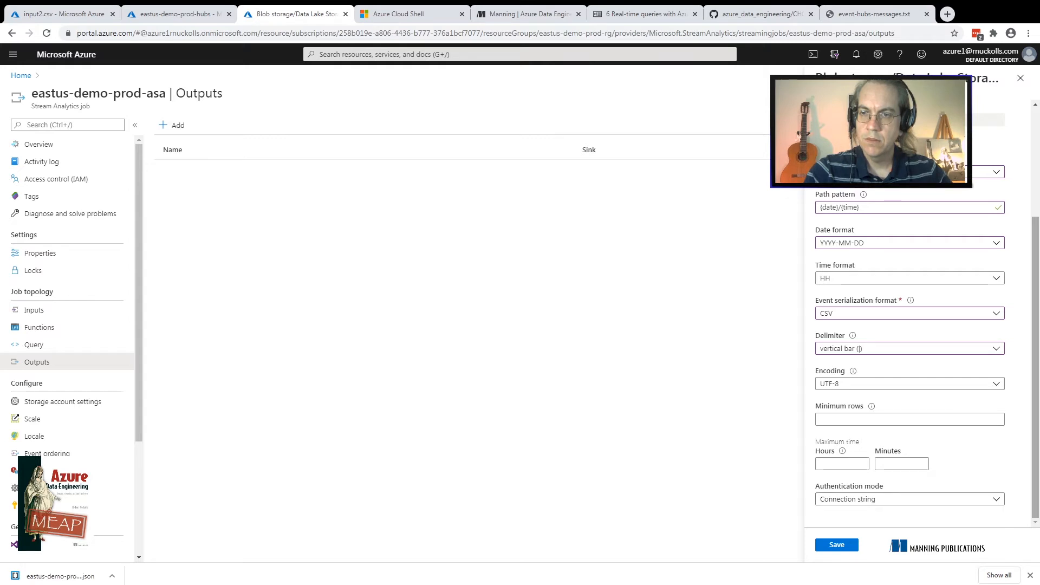
Keep Connection string as the output's authentication mode and save the new Blob storage output
click(910, 499)
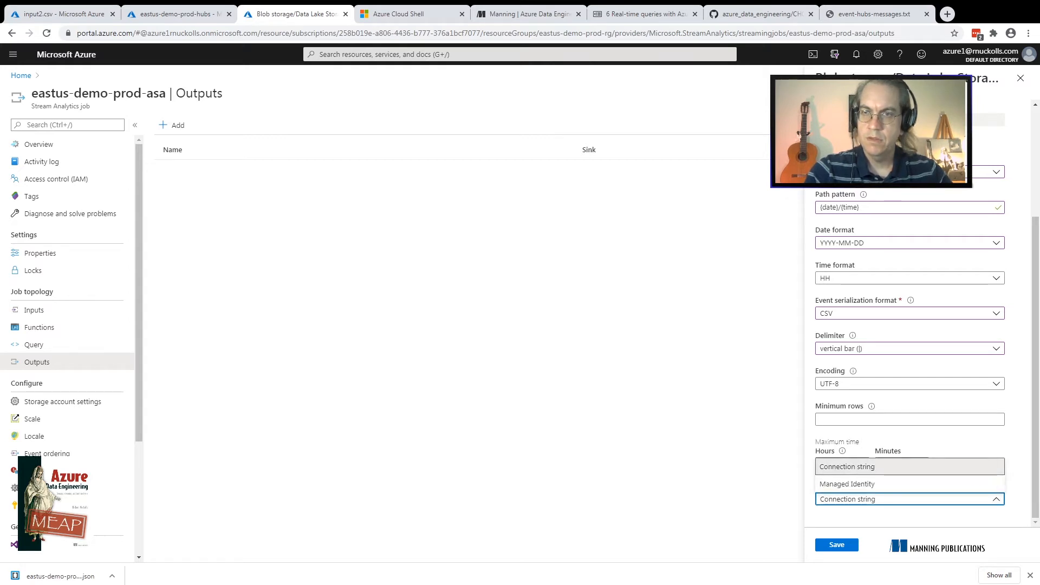
scroll(910, 325, up, 3)
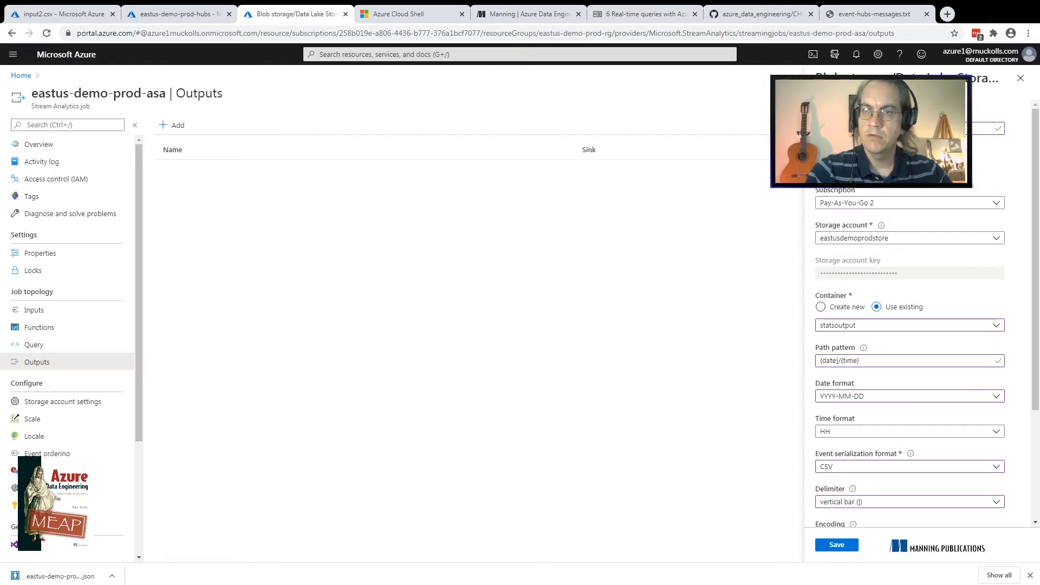
scroll(910, 325, down, 3)
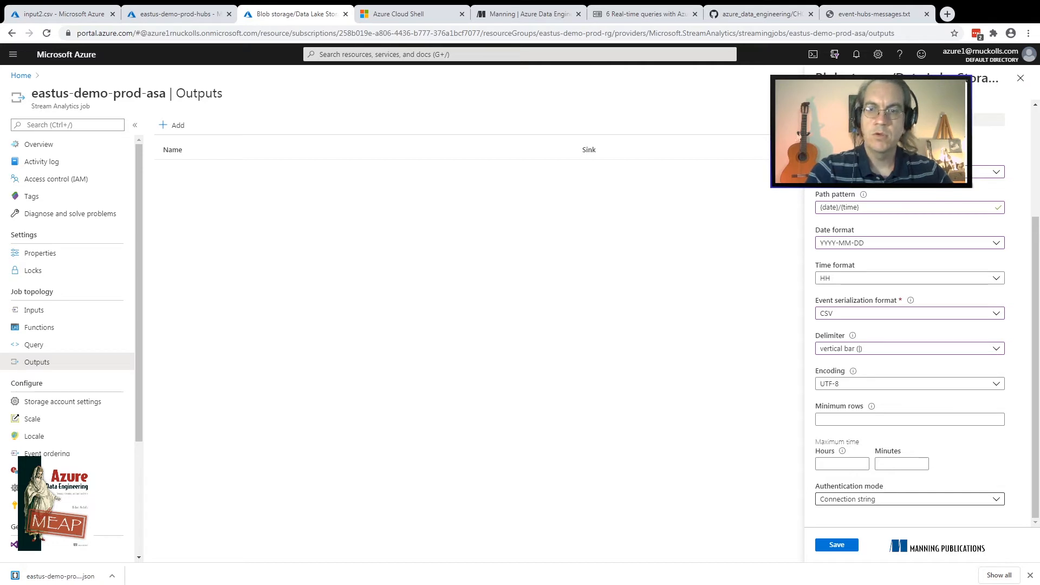
click(910, 499)
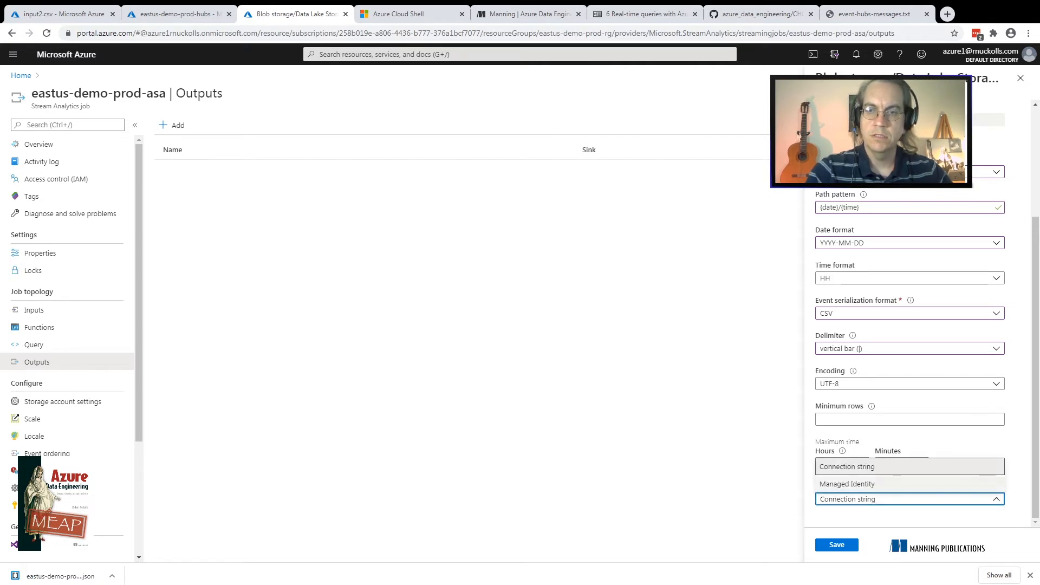
click(910, 466)
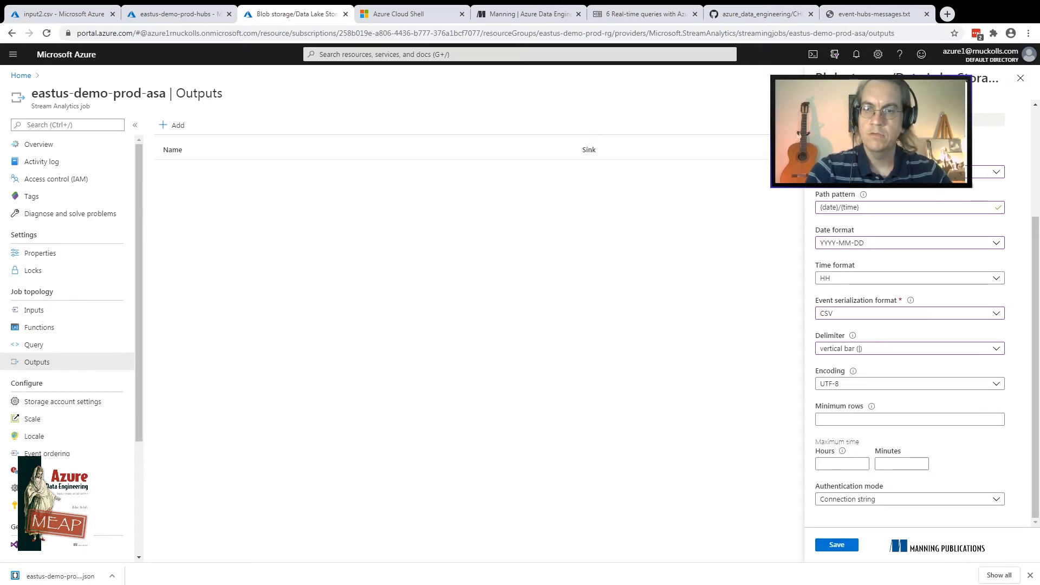
click(836, 545)
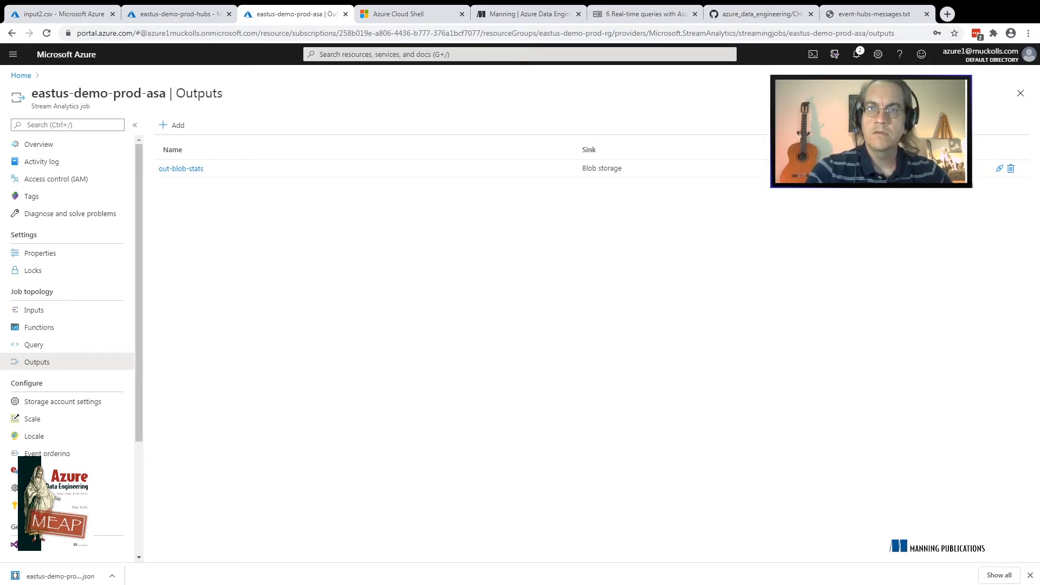
Check the portal notifications about the new output and open the Stream Analytics job's query editor
click(856, 54)
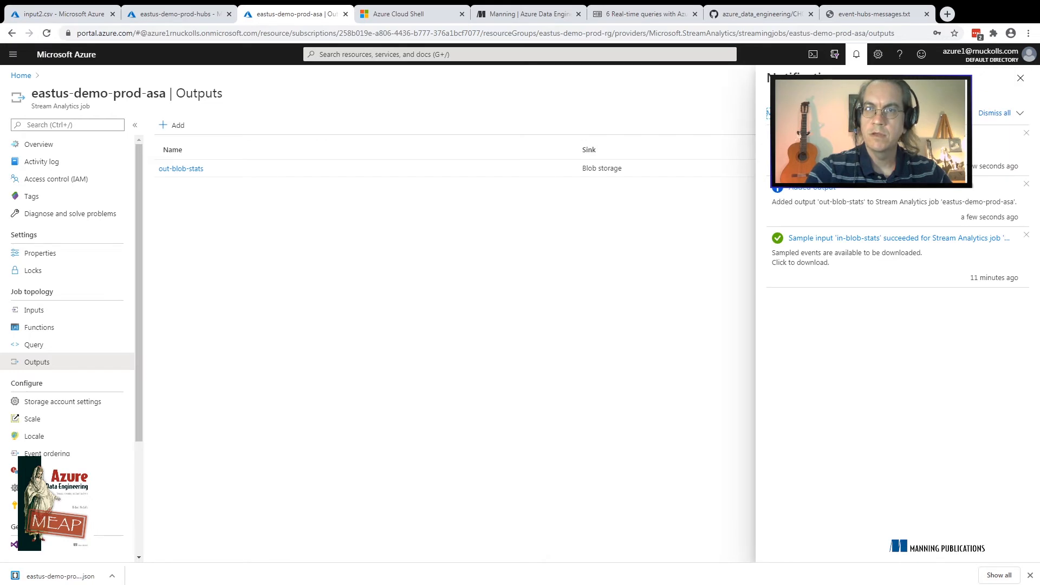
click(1020, 77)
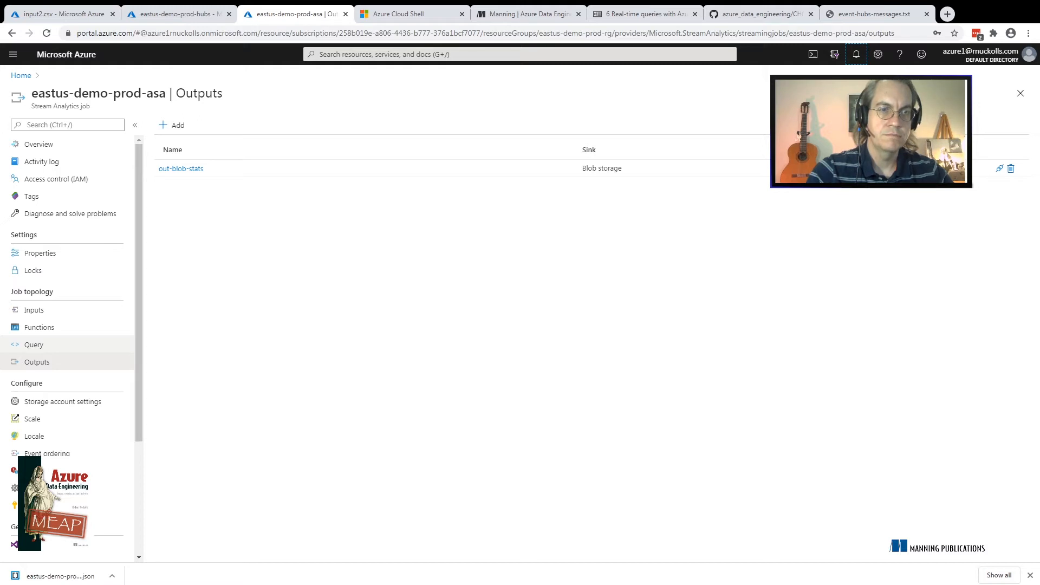
click(34, 345)
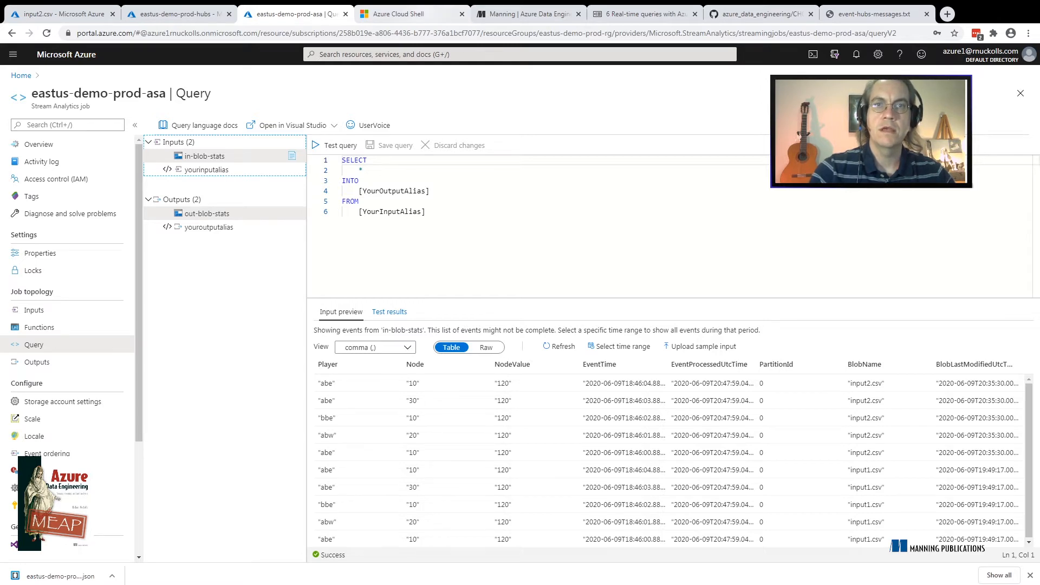
Look at the Azure Data Engineering book page and the liveBook section on window functions, and return to the job's query
click(528, 14)
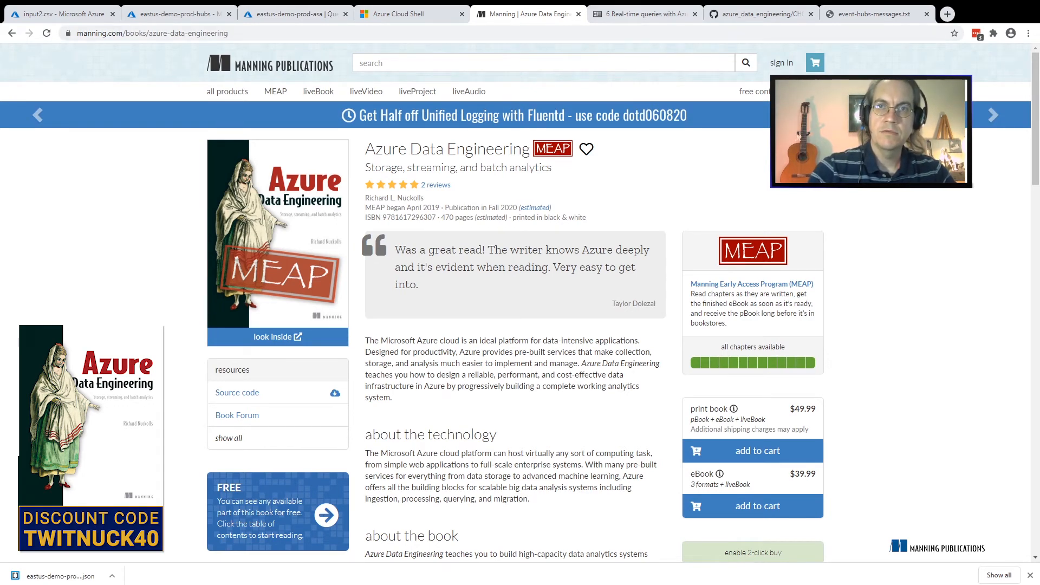
click(644, 14)
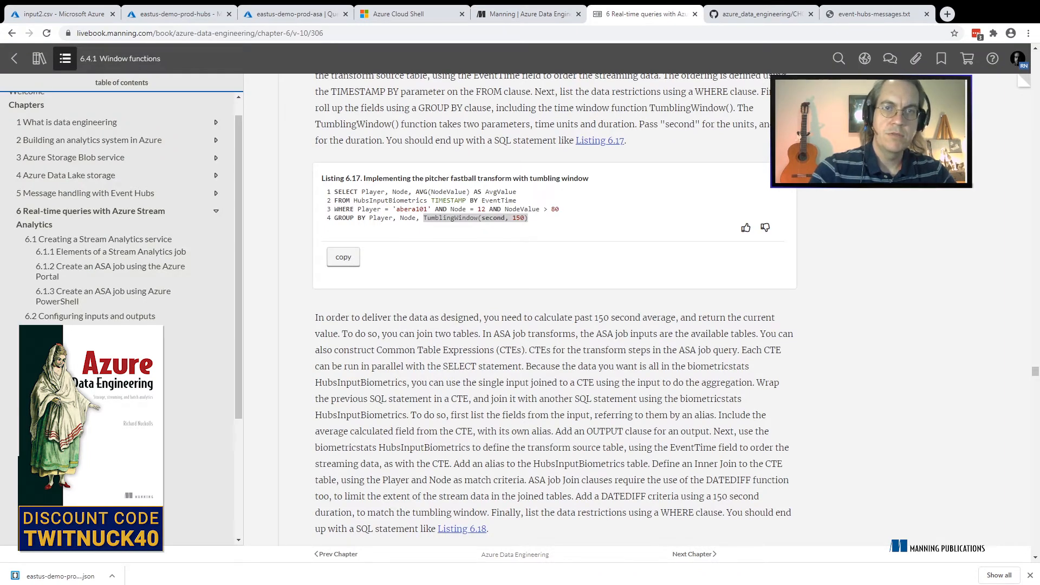
key(ctrl+shift+Tab)
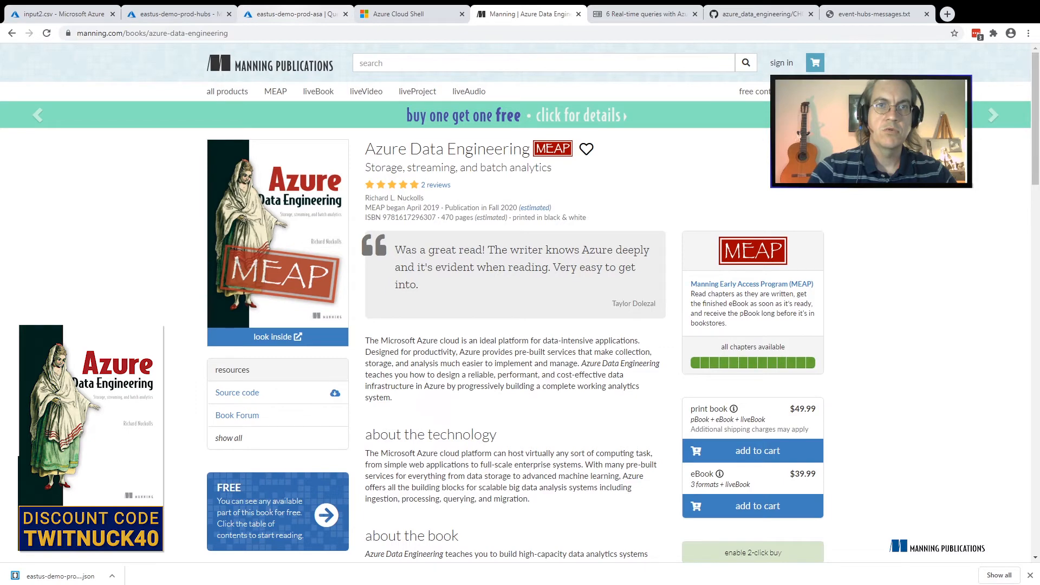
click(290, 13)
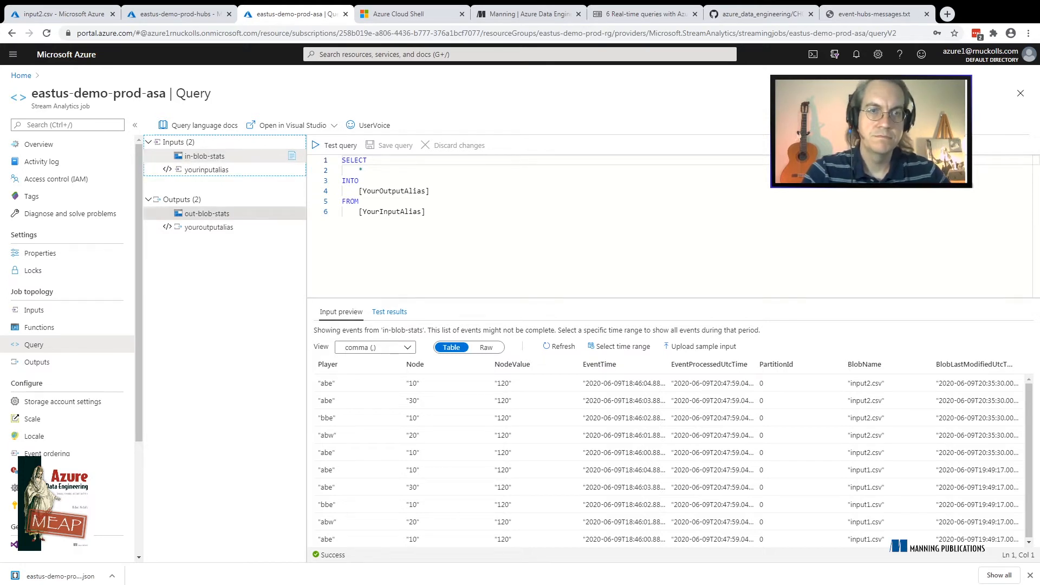
Select the out-blob-stats output and the in-blob-stats input, and show the preview of the input's events
click(207, 214)
click(205, 156)
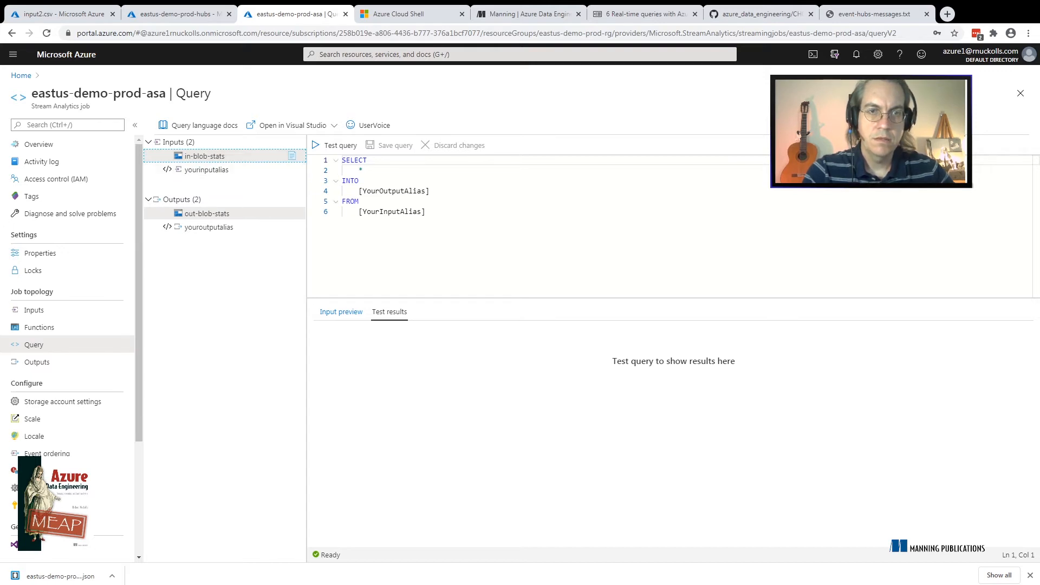
click(342, 312)
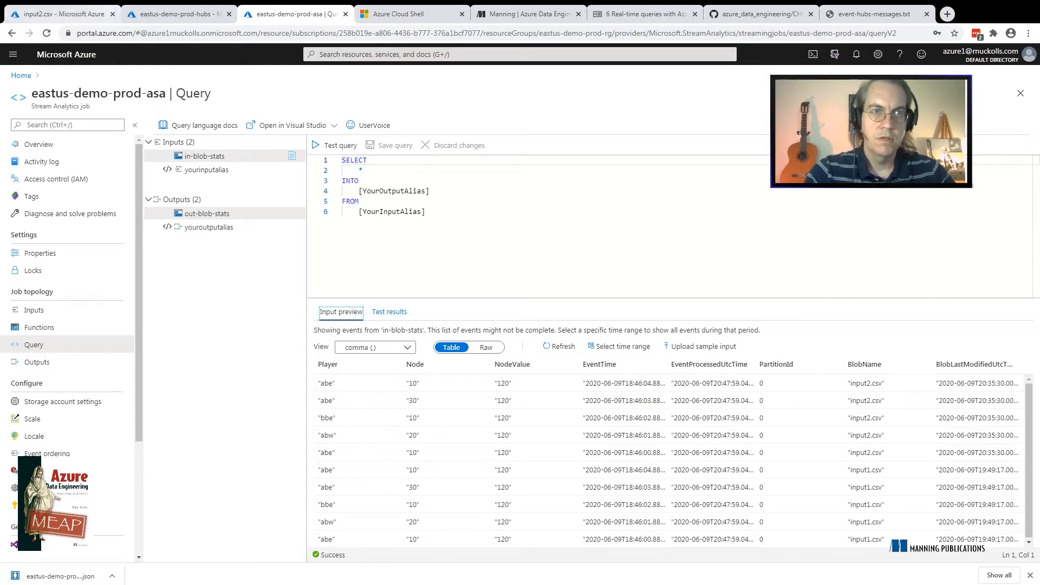
Compare the previewed events with the contents of input2.csv in the statsinput container, and return to the query editor
click(65, 14)
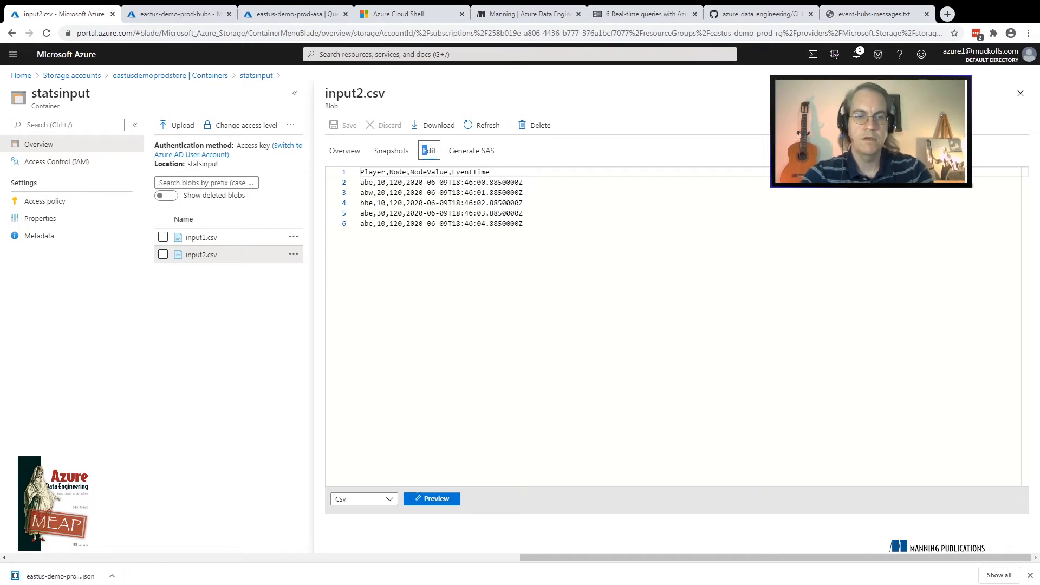
key(ctrl+Tab)
key(ctrl+Tab)
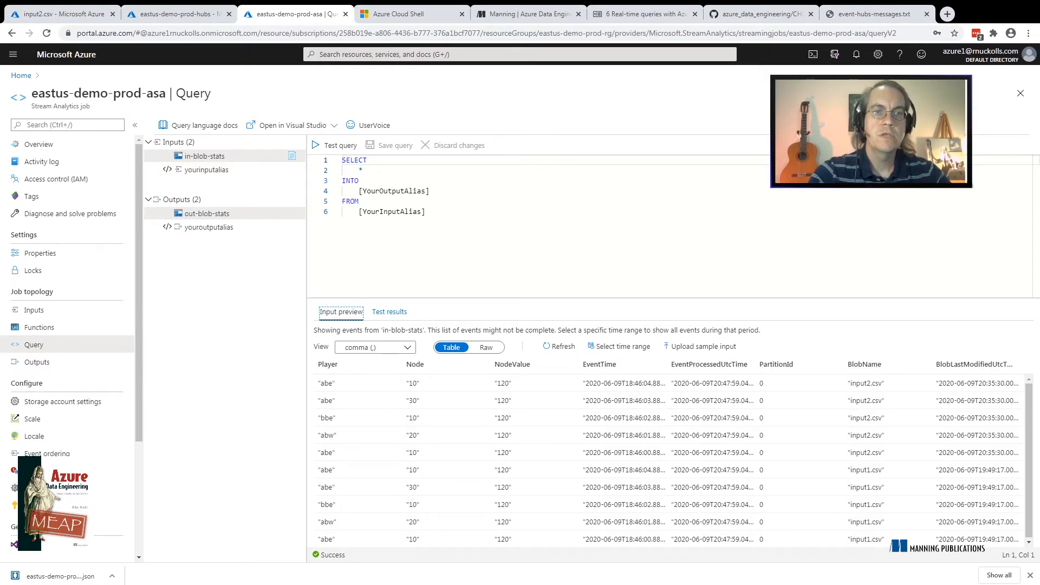
Examine the default query's output alias, input alias, select list and INTO clause
click(430, 191)
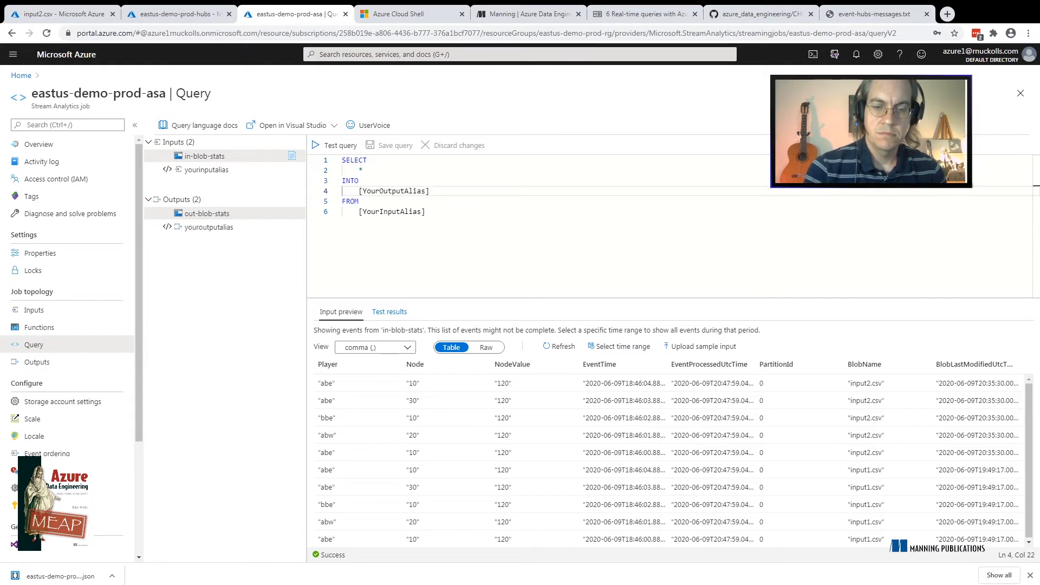
click(426, 211)
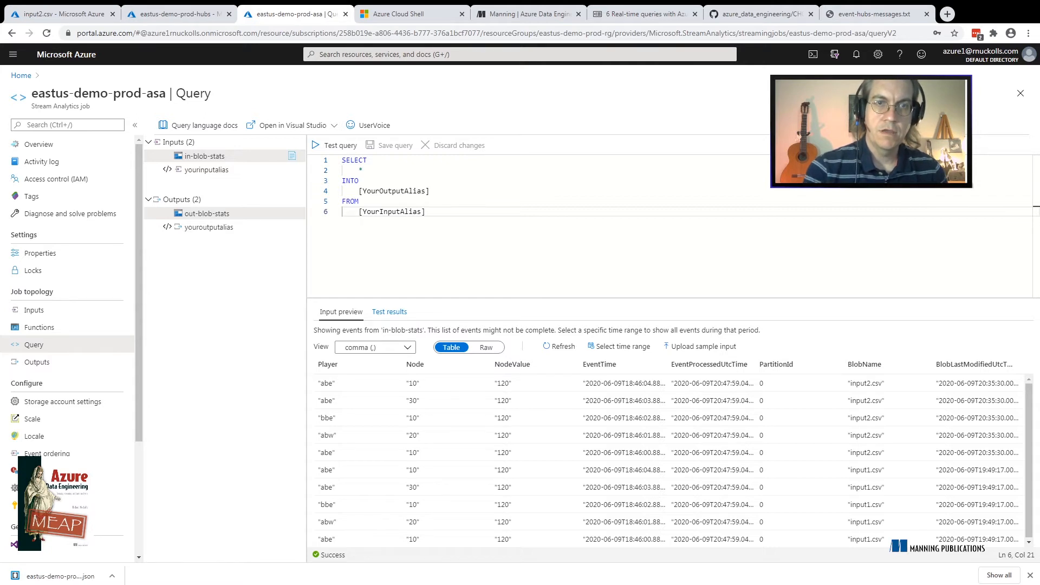
click(363, 171)
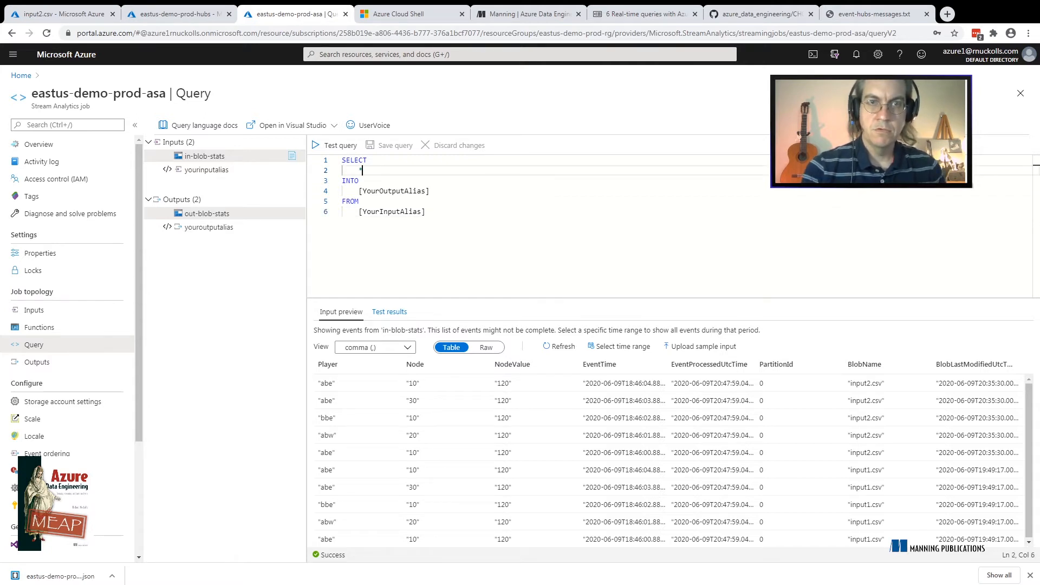
double_click(350, 181)
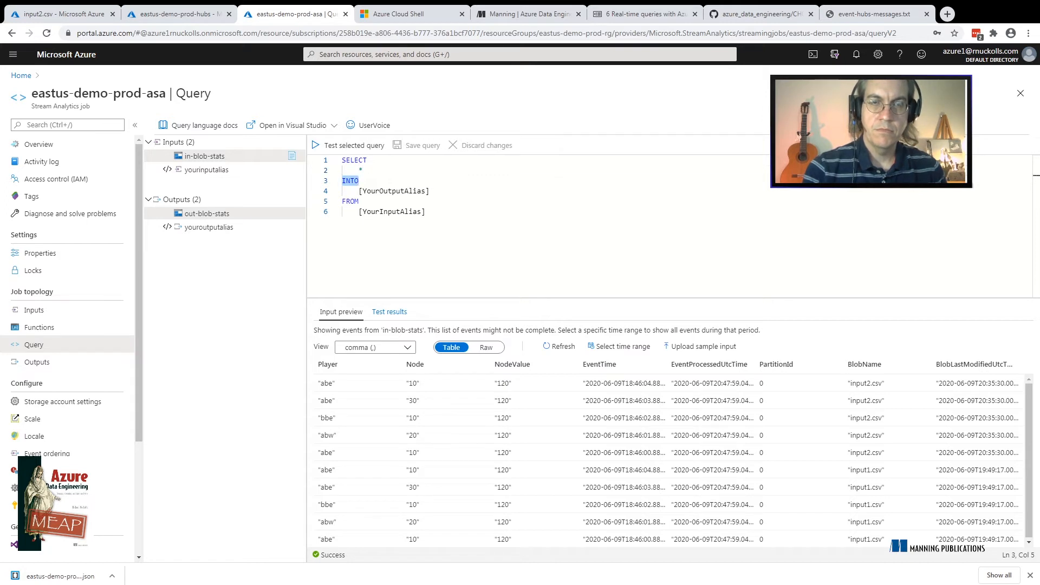
Examine the default query's output alias, FROM clause and input alias
double_click(394, 191)
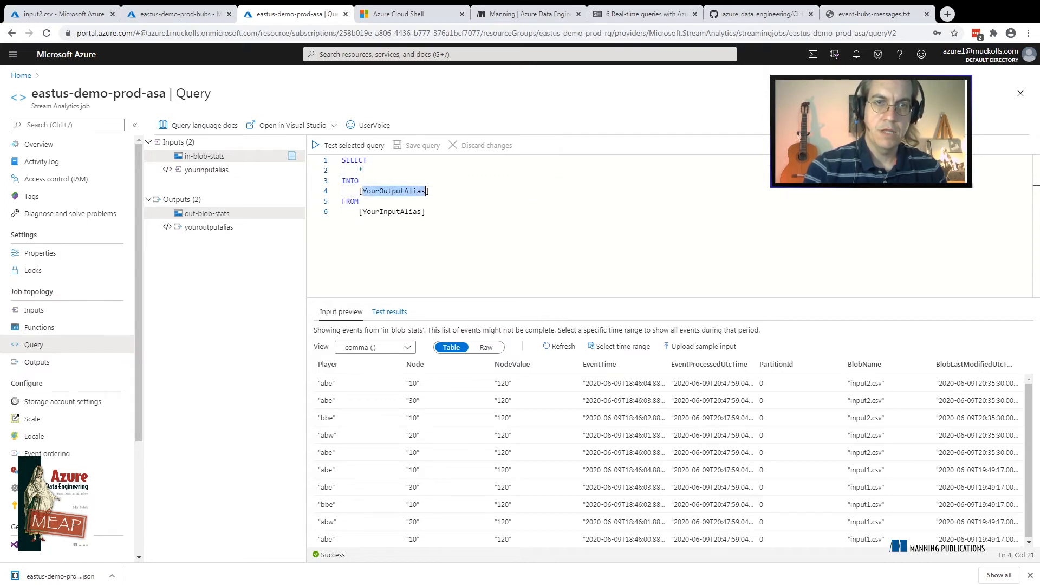
double_click(350, 202)
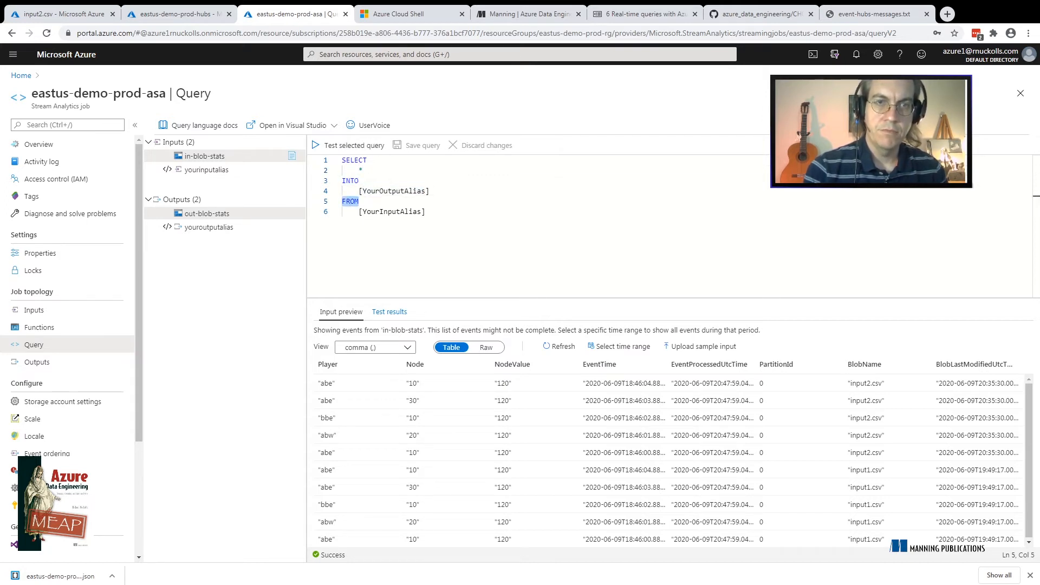
double_click(384, 212)
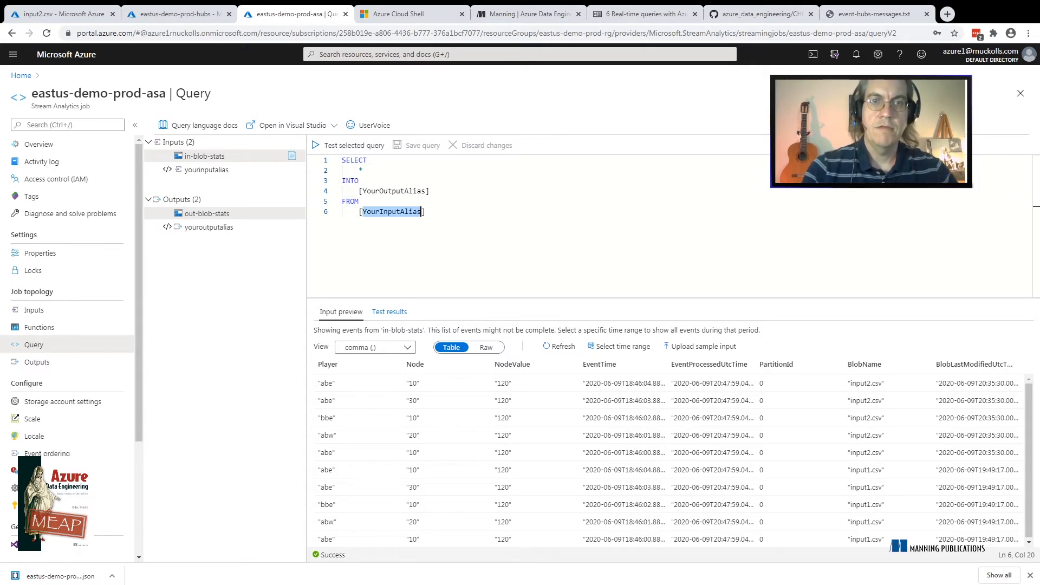
Delete the default clauses below the select list and add a new INTO line to the query
drag(426, 212, 362, 170)
key(Delete)
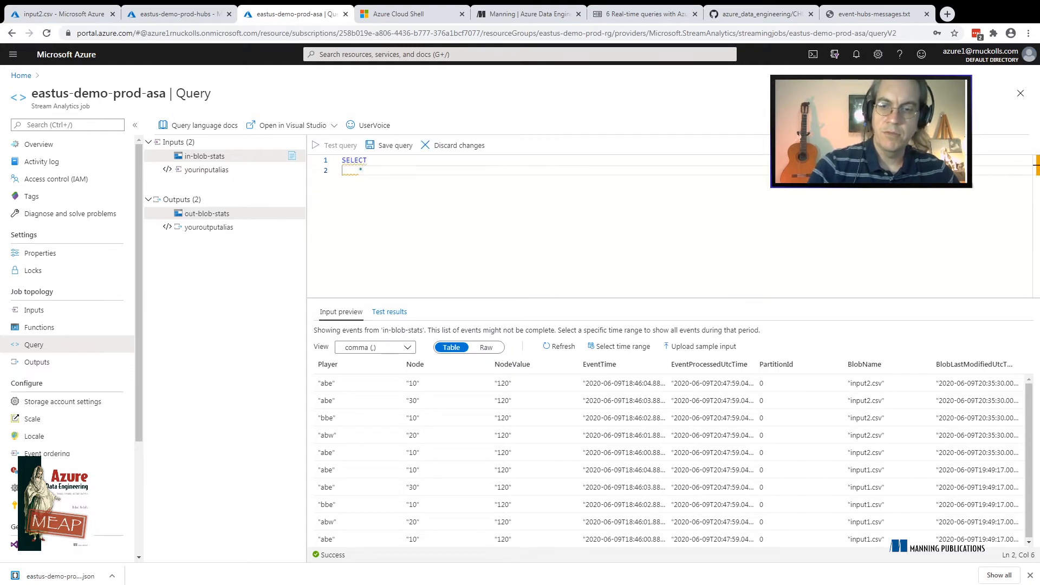
key(Return)
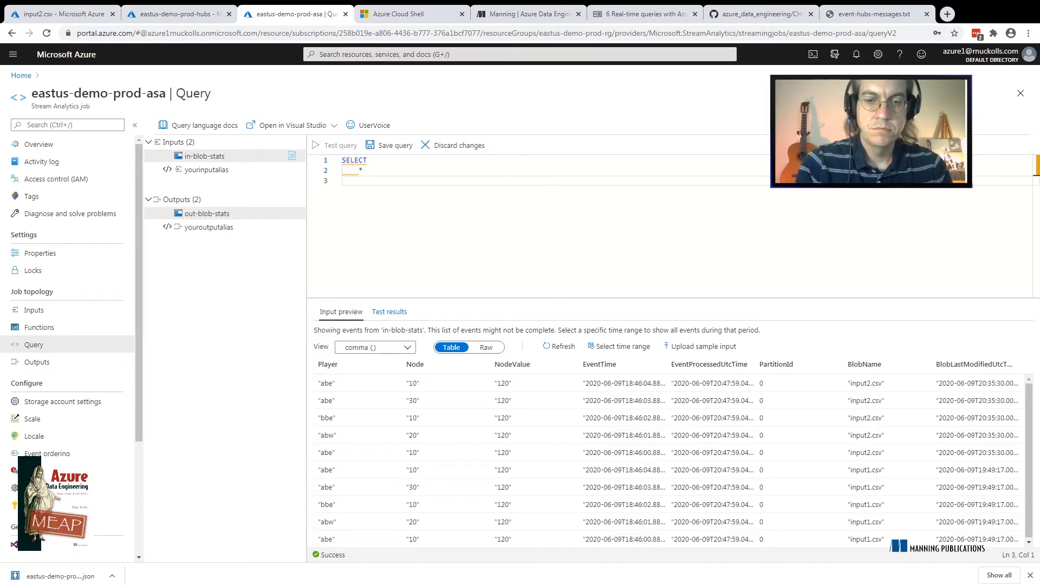
text(FRO)
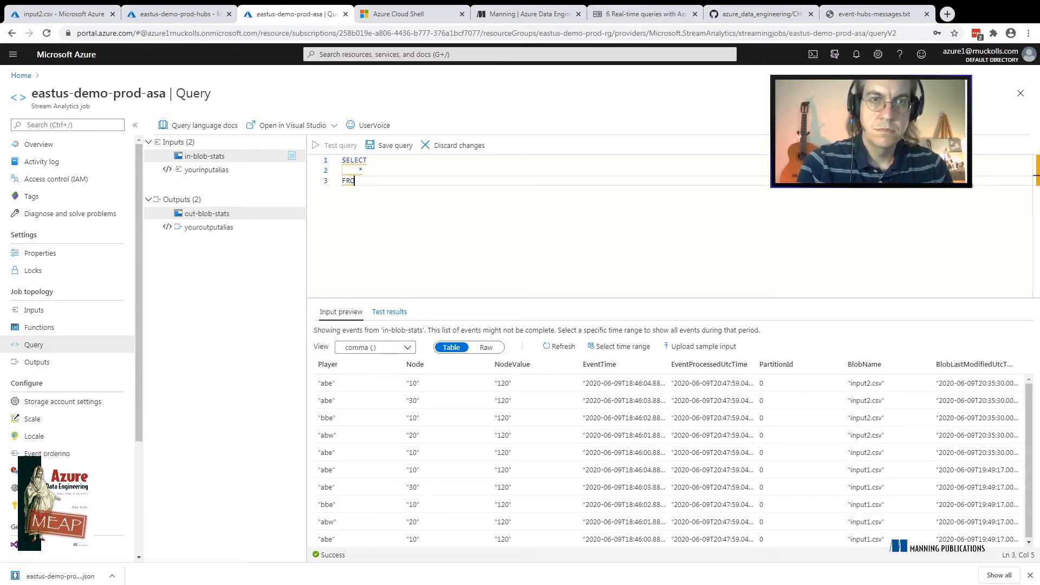
key(BackSpace)
key(BackSpace)
key(BackSpace)
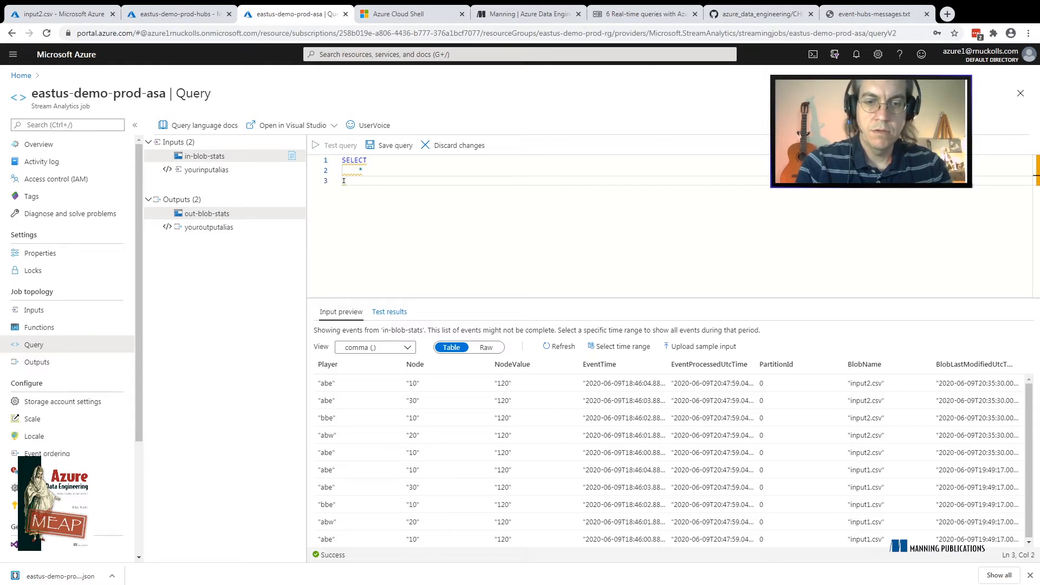
text(INTO)
key(Return)
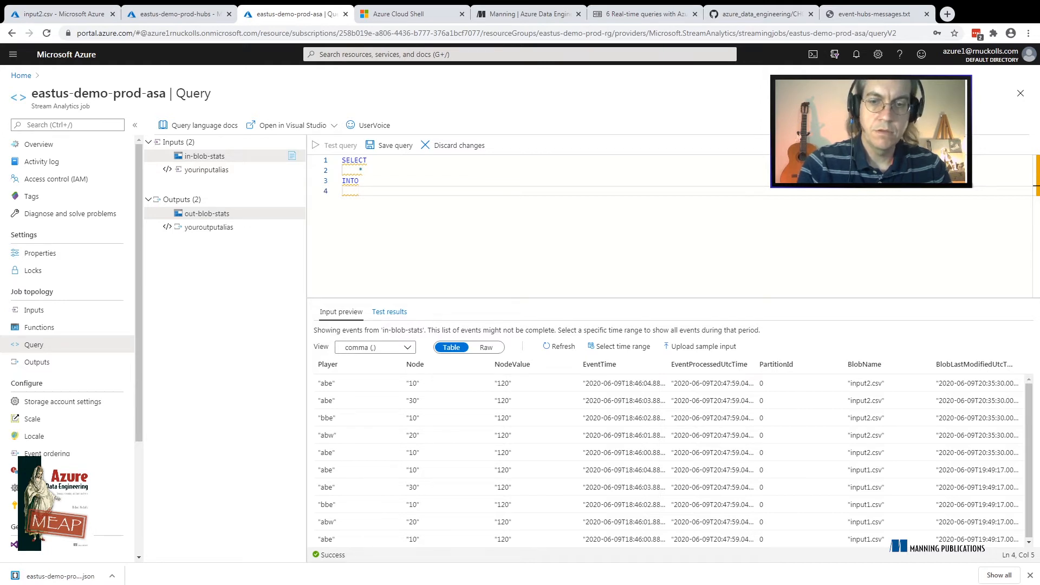
Enter [in-blob-stats] as the target of the INTO clause
text([)
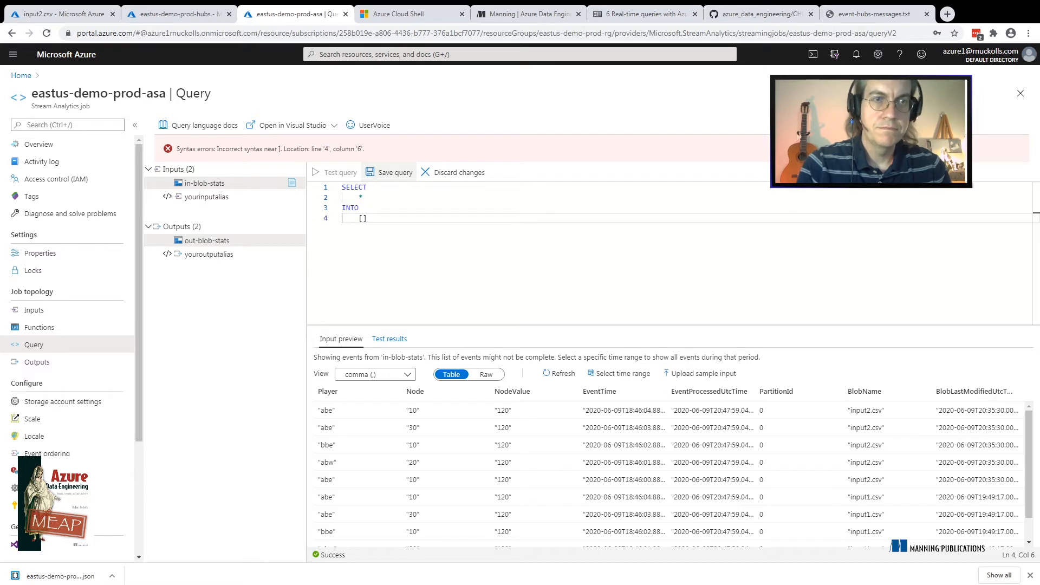
text(in-)
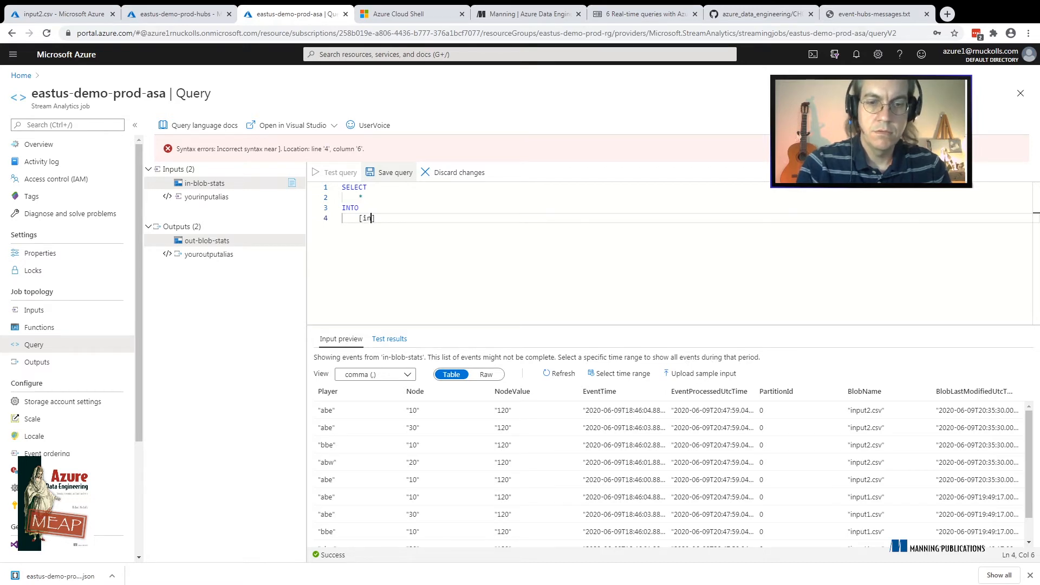
text(blob-stat)
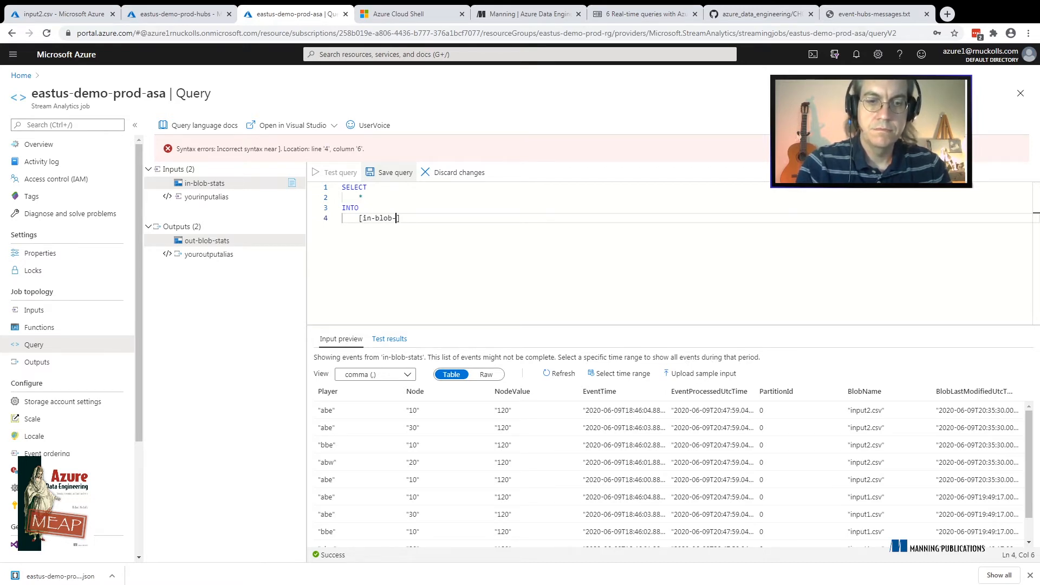
text(s)
key(End)
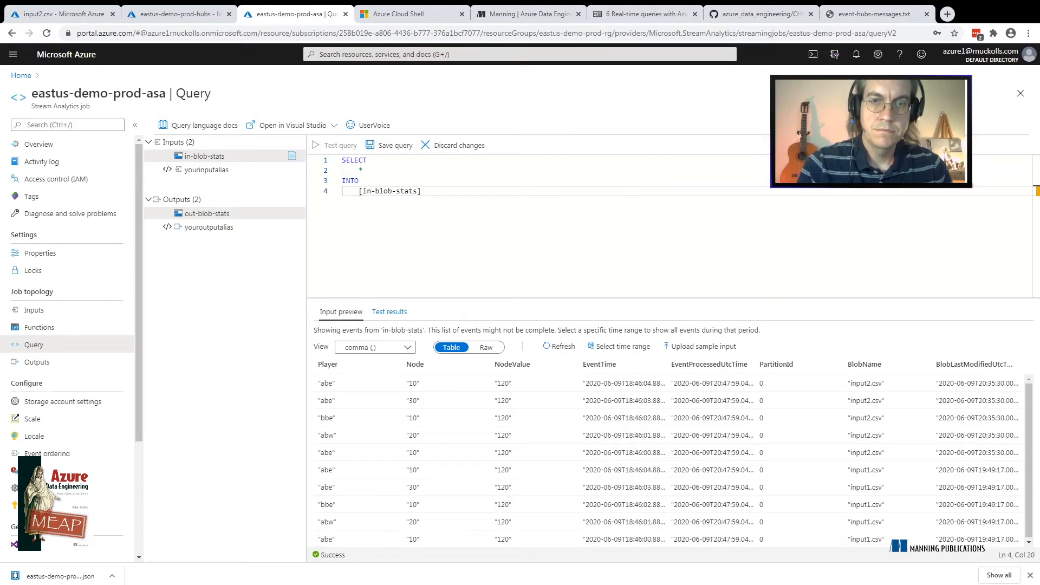
Add an unindented FROM line below the INTO target and open a square bracket for its source beneath it
key(Return)
text(FROM)
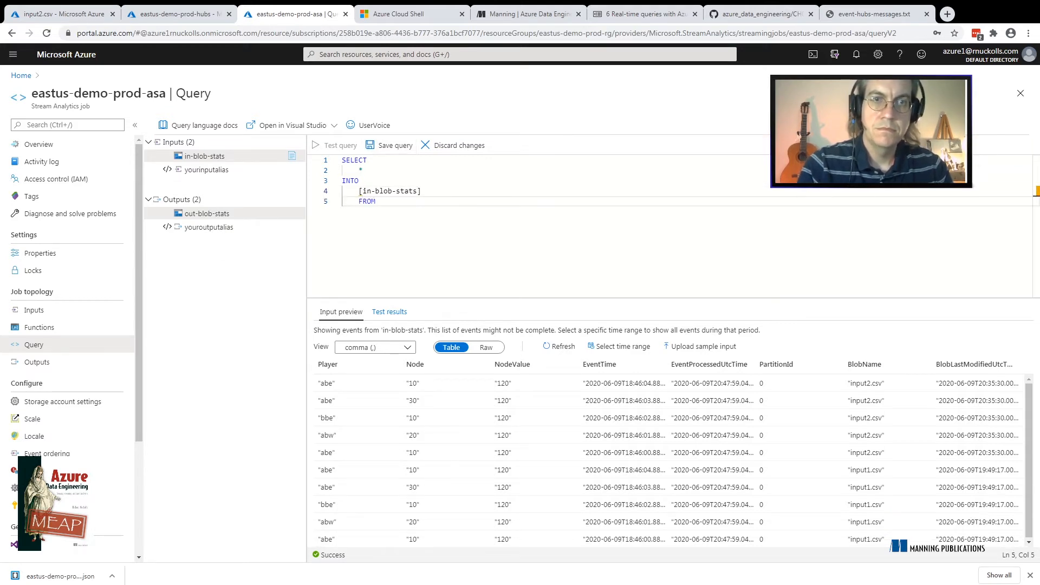
key(Return)
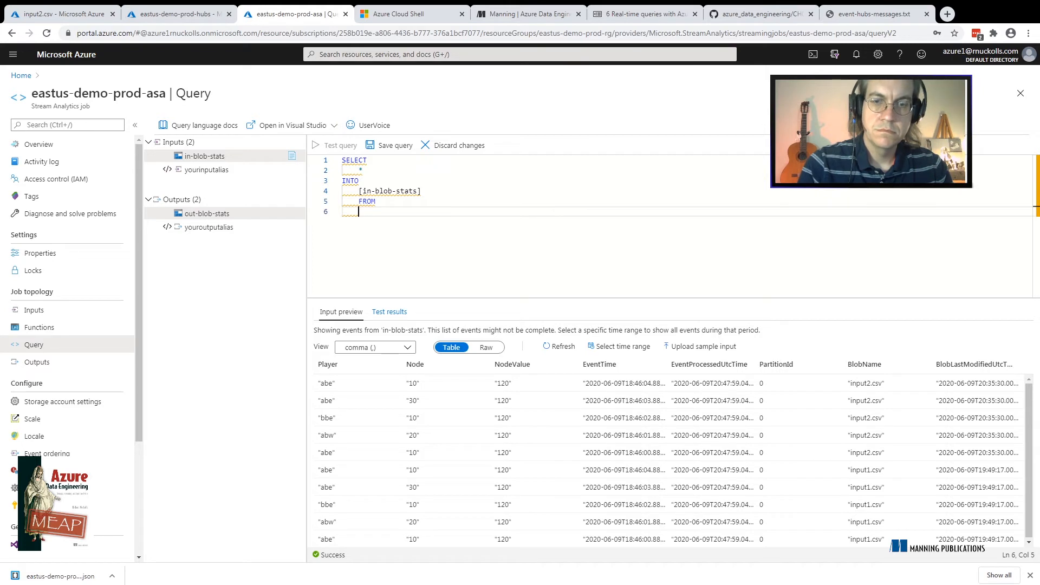
key(Up)
key(BackSpace)
key(Down)
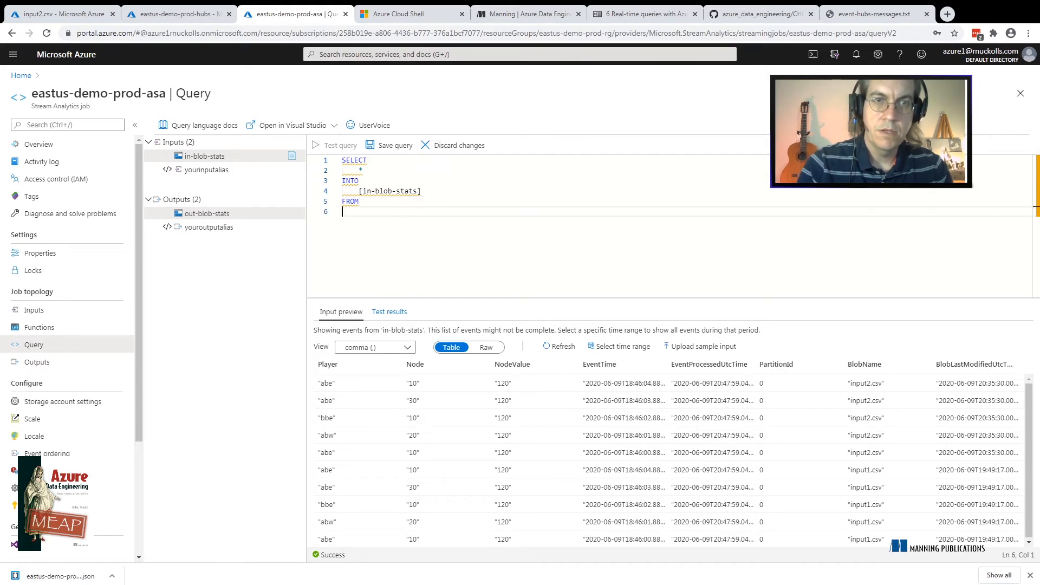
text([)
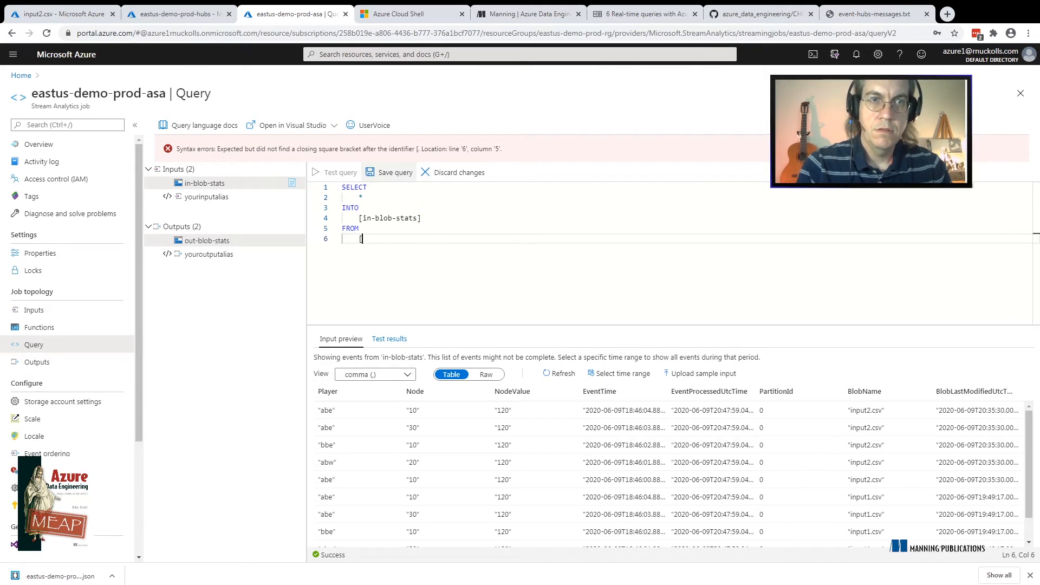
text(out)
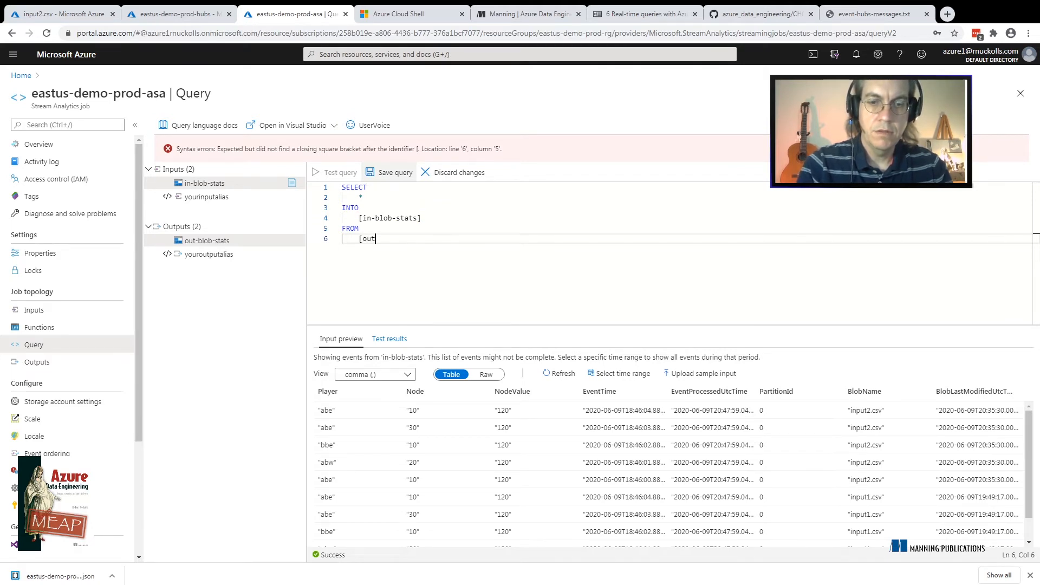
key(BackSpace)
key(BackSpace)
key(BackSpace)
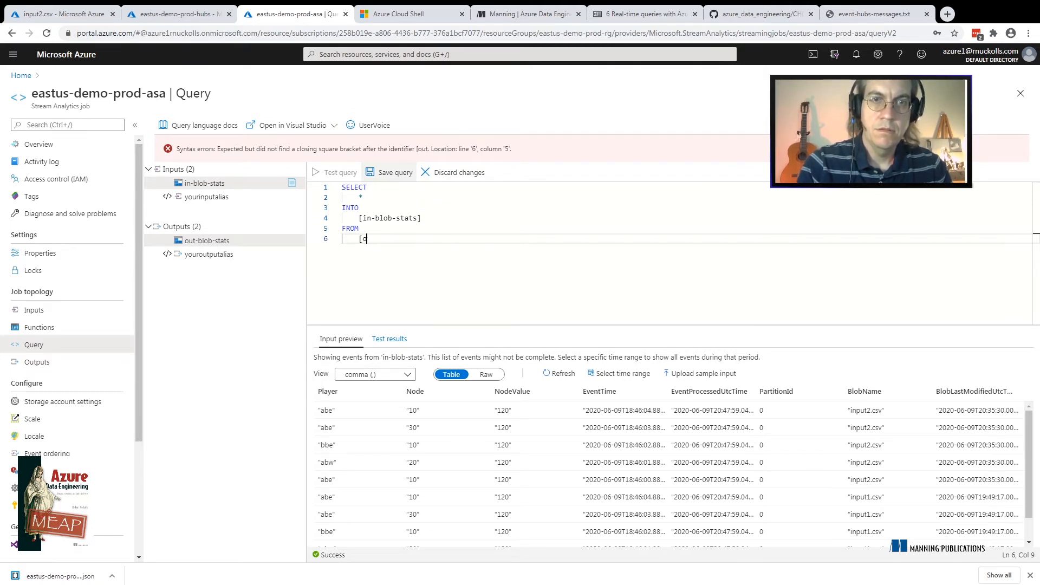
text(out)
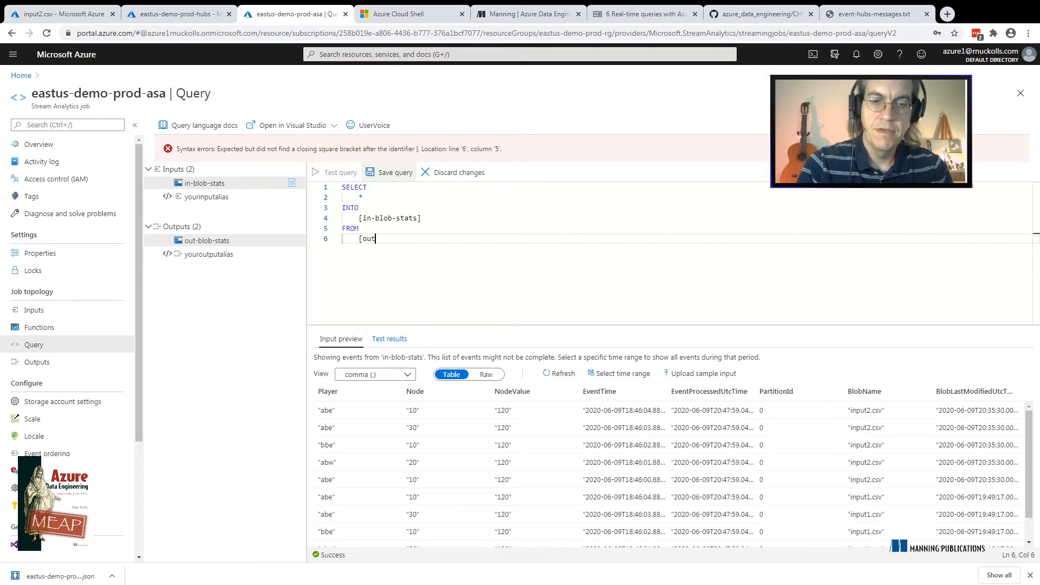
key(BackSpace)
key(BackSpace)
key(BackSpace)
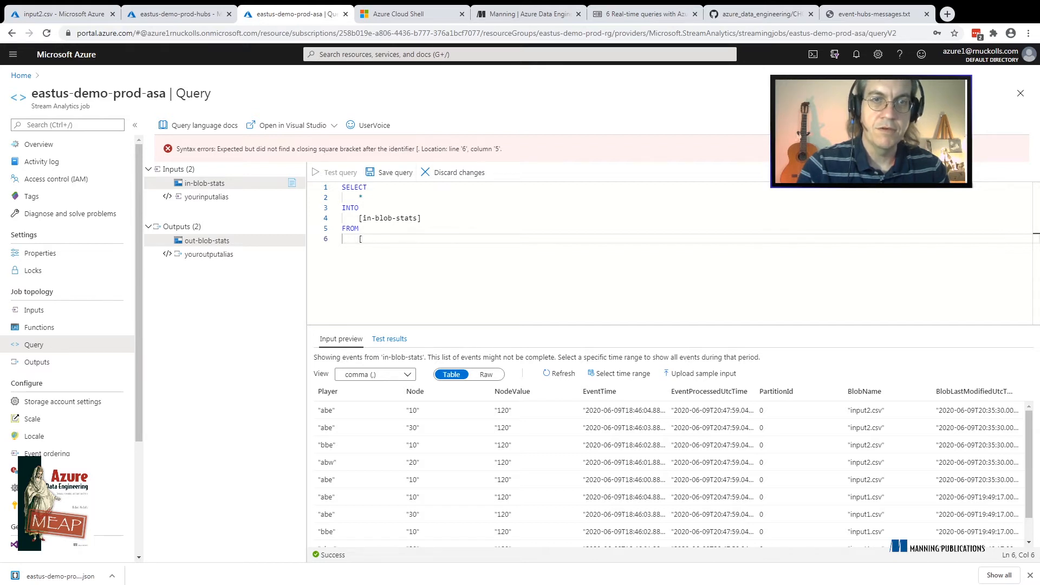
Complete the FROM source as [in-blob-stats] and end the query with a semicolon
text(in-)
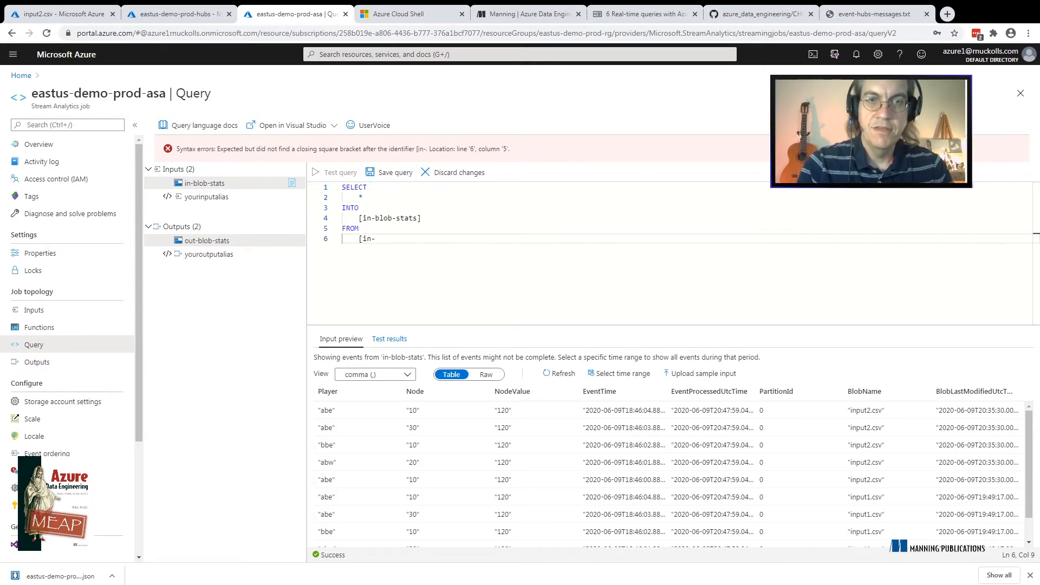
text(blob-stas)
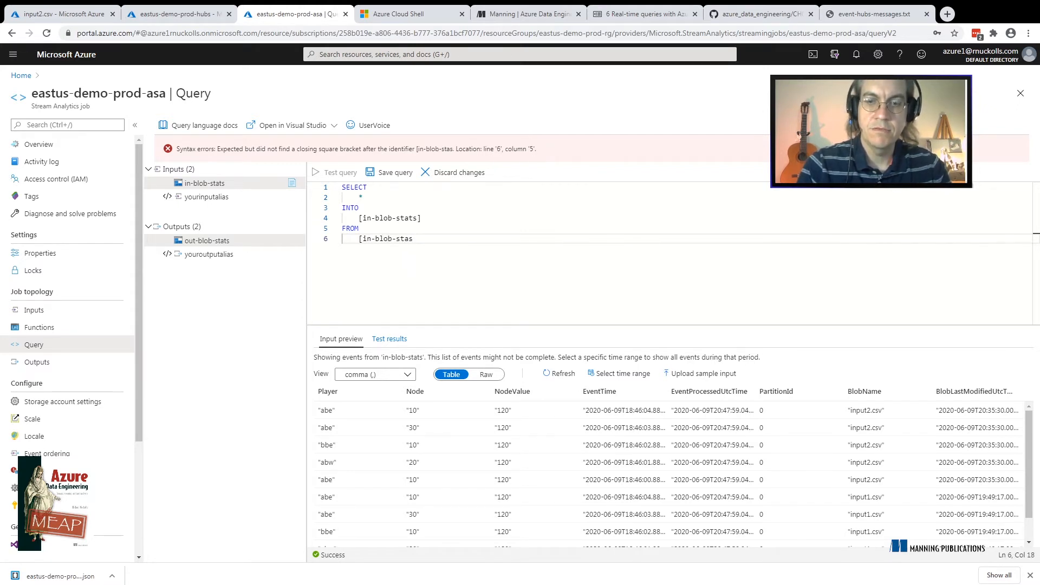
key(BackSpace)
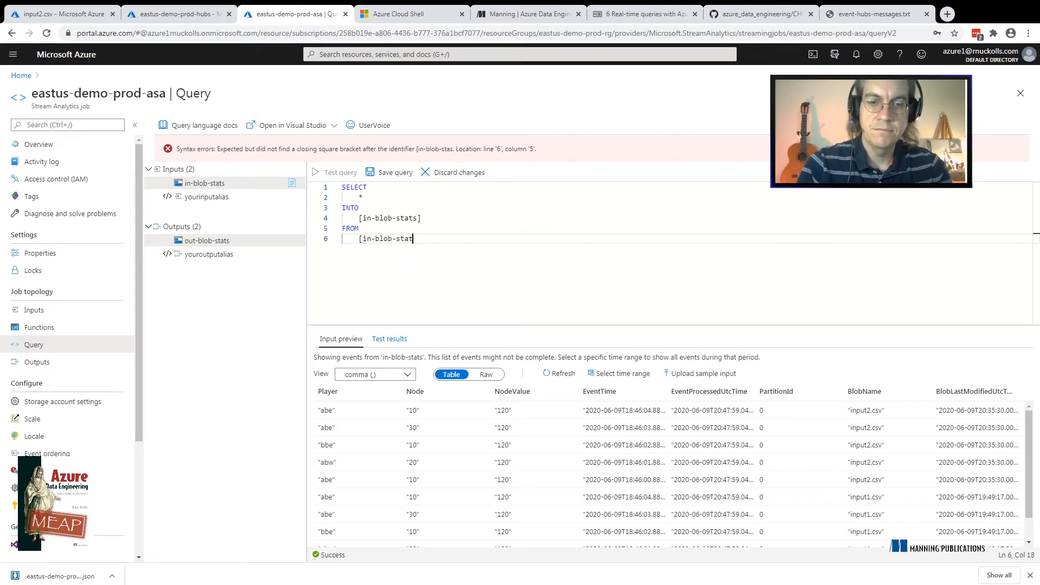
text(ts])
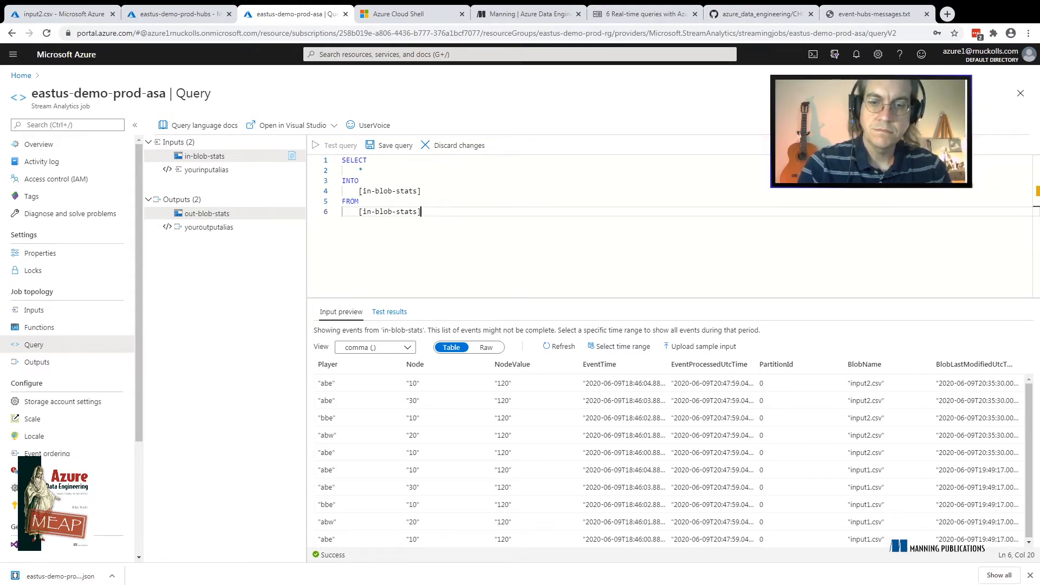
text(;)
Change the INTO clause's target to [out-blob-stats]
key(Up)
key(Up)
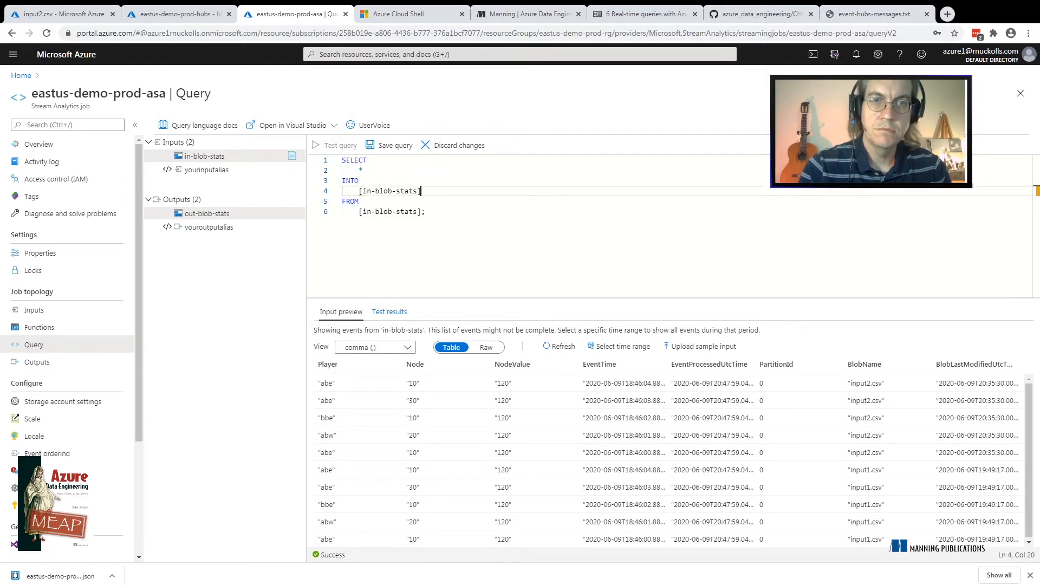
key(Left)
key(Left)
key(Left)
key(Left)
key(Left)
key(Left)
key(Left)
key(Left)
key(Left)
key(Left)
key(Left)
key(Left)
key(BackSpace)
key(BackSpace)
text(out)
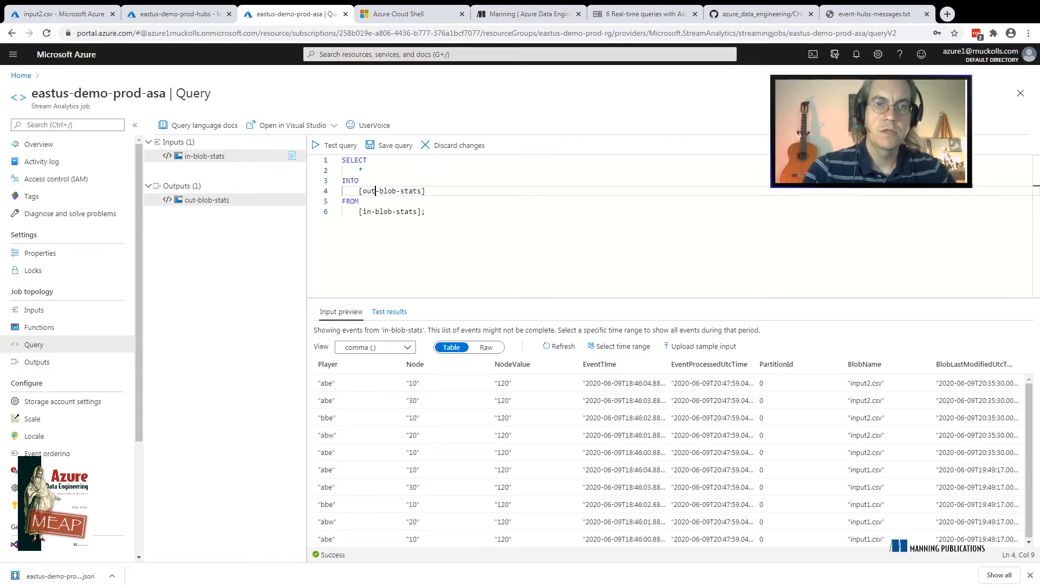
Try to move the FROM [in-blob-stats] clause above the INTO clause, directly after the select list
click(426, 212)
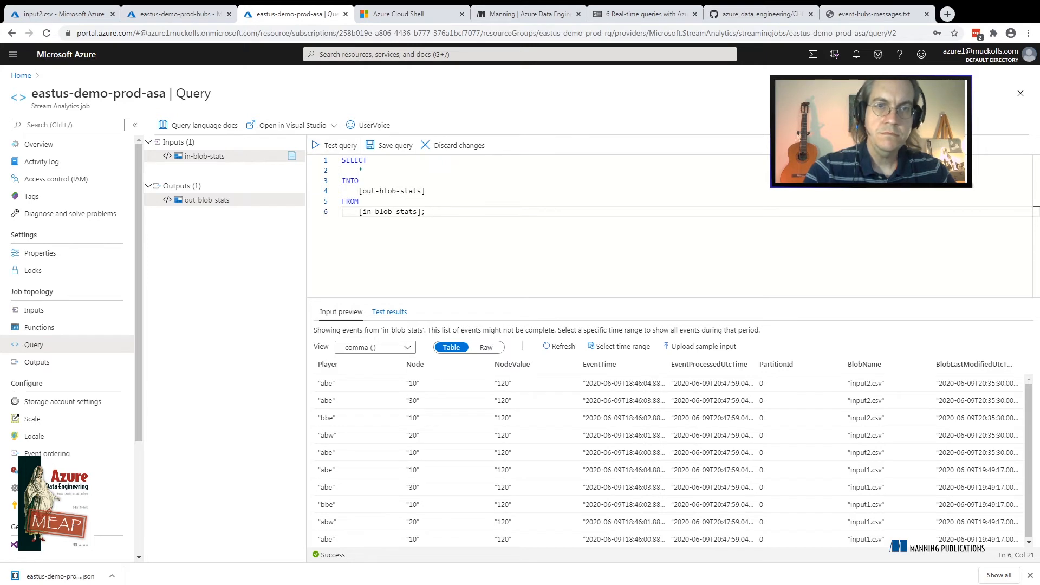
key(shift+Up)
key(shift+Up)
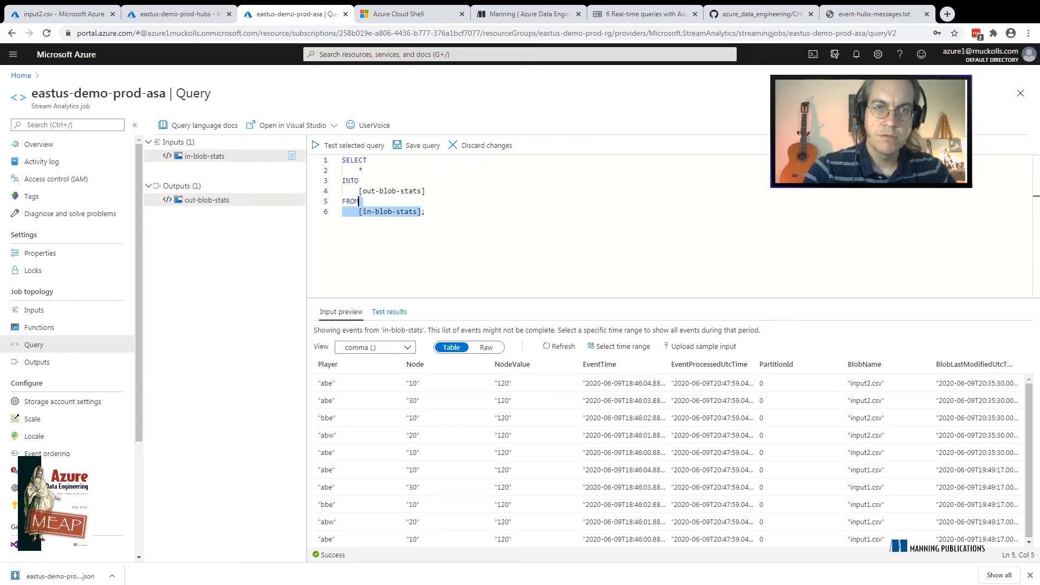
key(BackSpace)
key(Up)
key(Up)
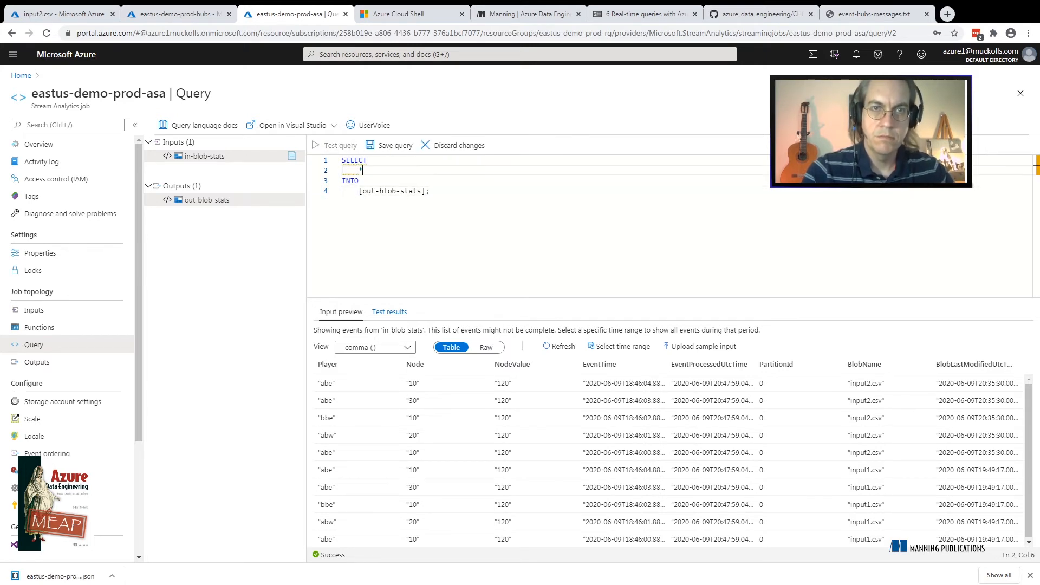
key(Return)
Undo the reordering of the FROM and INTO clauses
key(ctrl+z)
key(ctrl+z)
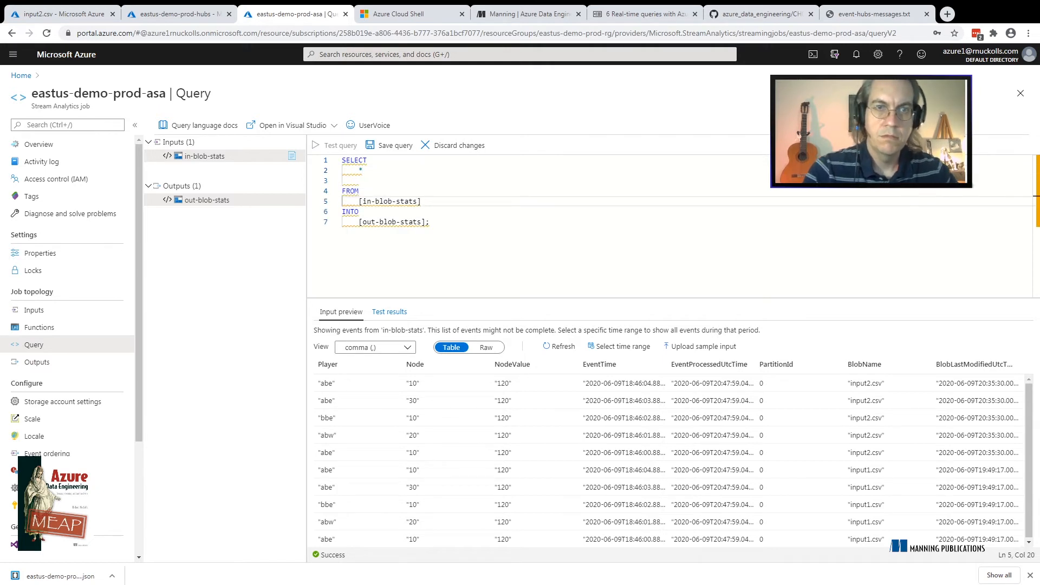
key(ctrl+z)
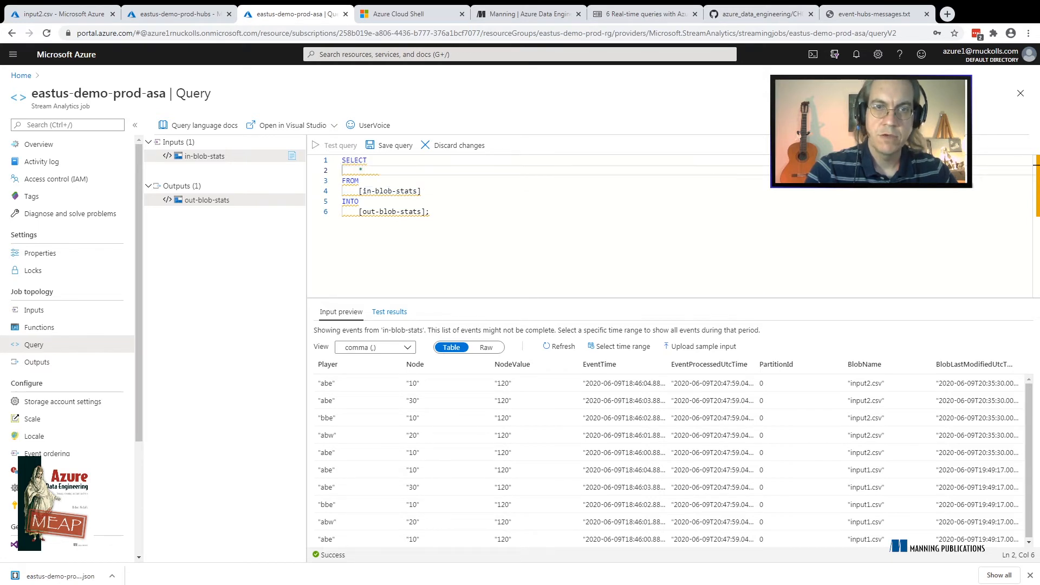
key(ctrl+z)
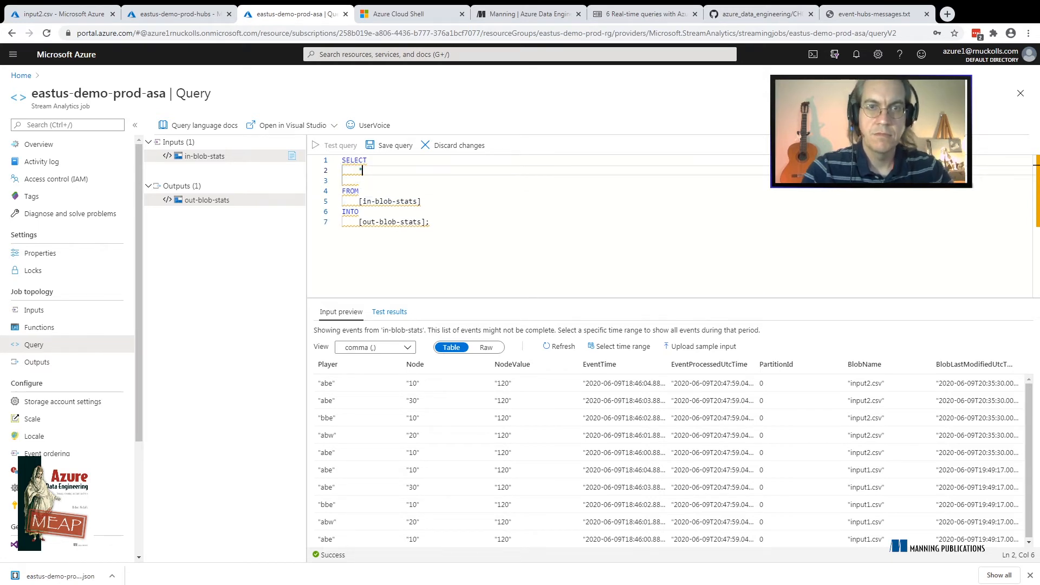
key(ctrl+z)
key(ctrl+y)
key(ctrl+y)
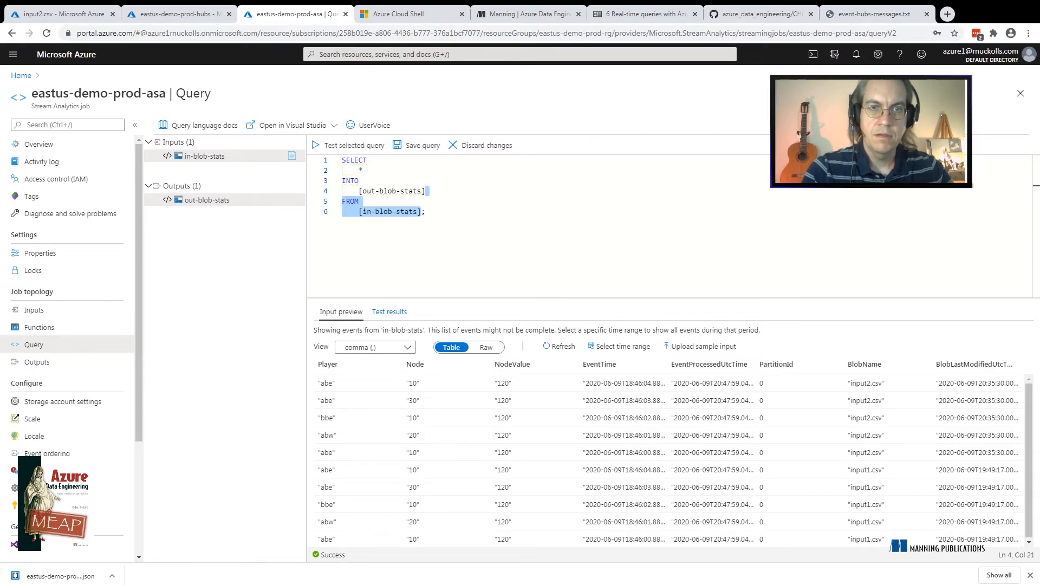
Remove the semicolon at the end of the query
click(426, 212)
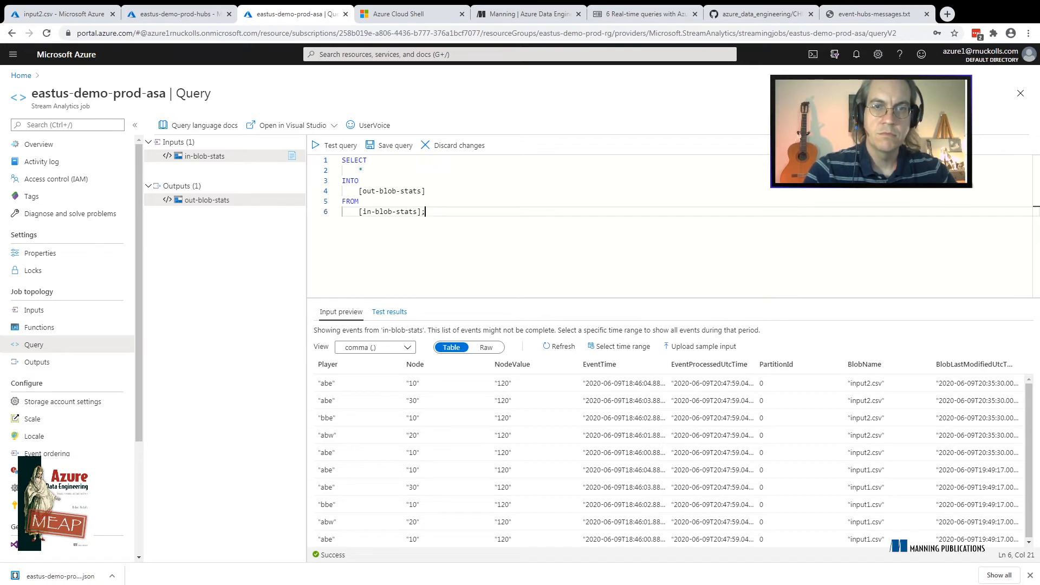
key(BackSpace)
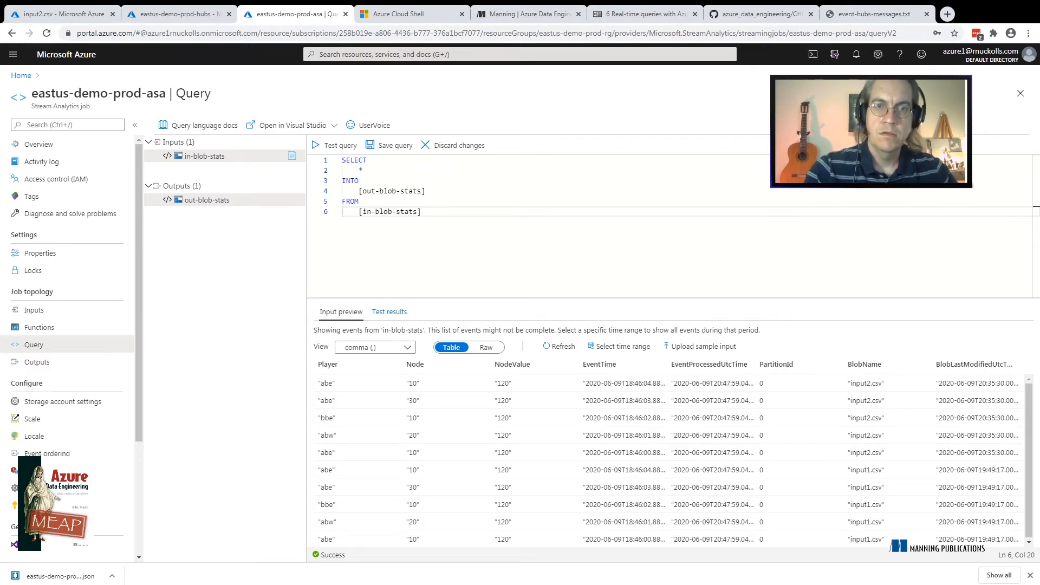
Add a semicolon after [in-blob-stats] at the end of the query and test the query
click(358, 201)
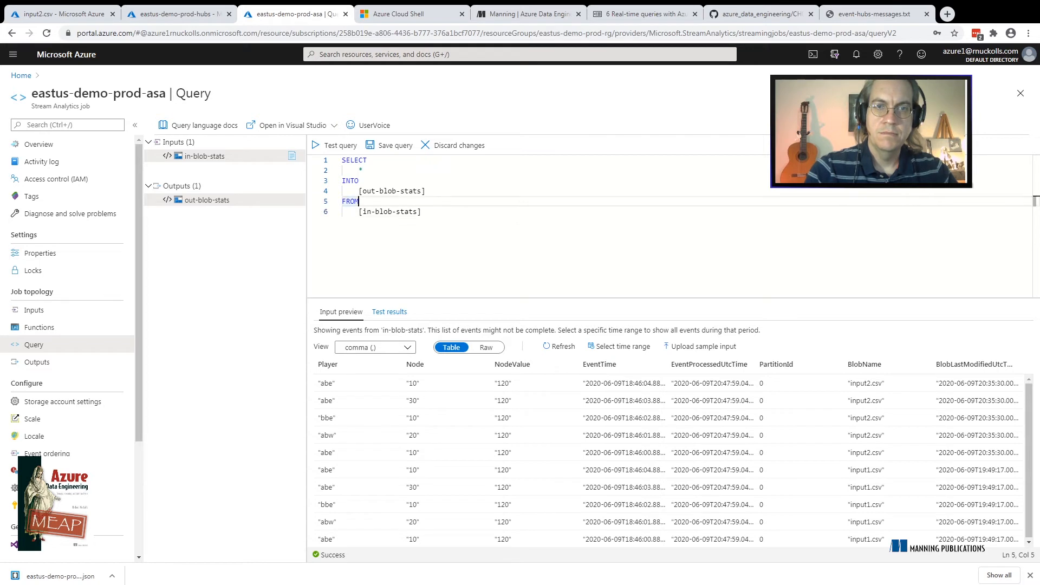
click(421, 212)
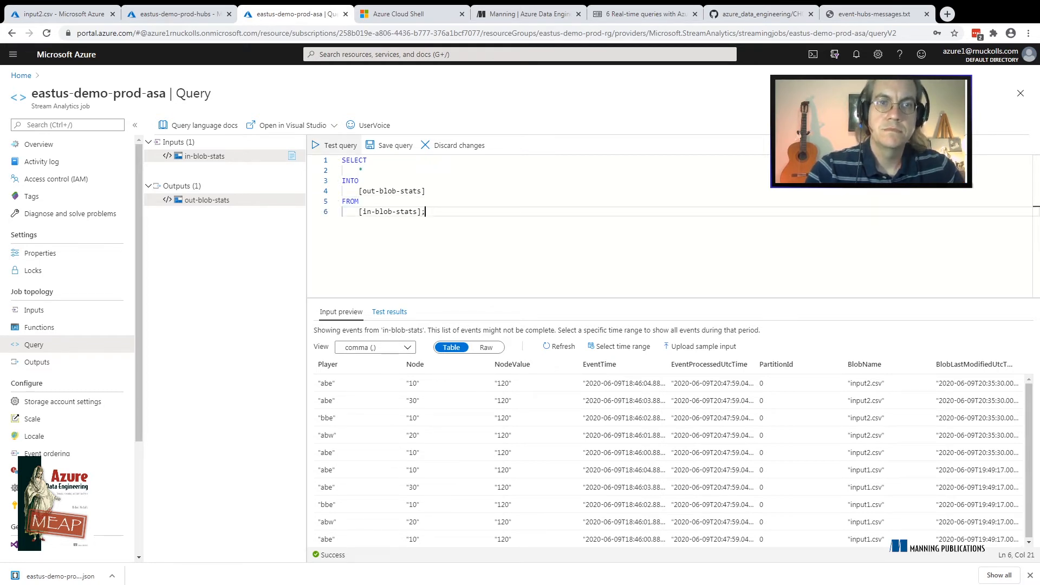
click(334, 145)
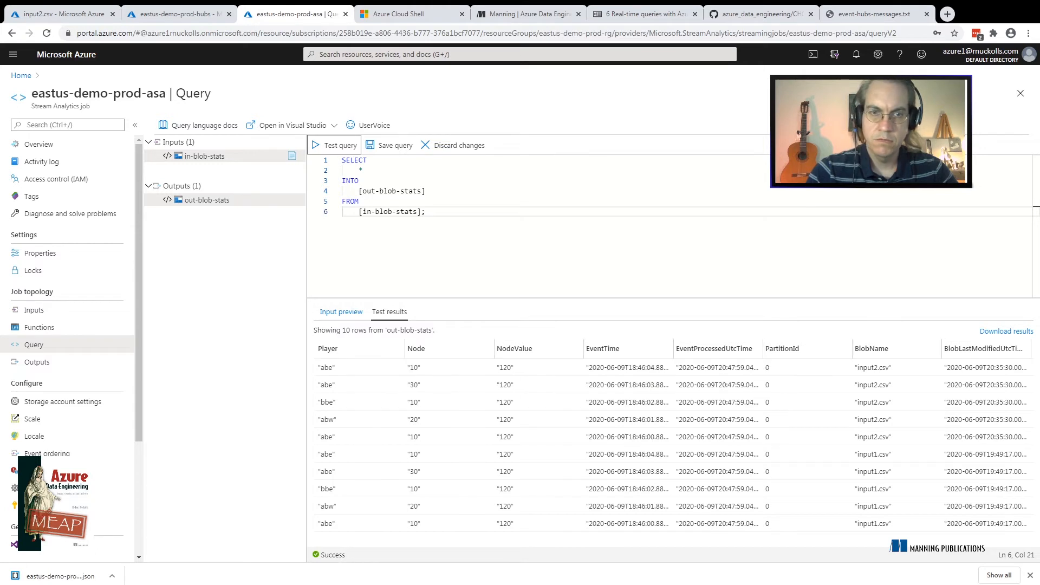
Replace the asterisk in the select list with Player, Node, NodeValue and test the query
click(364, 170)
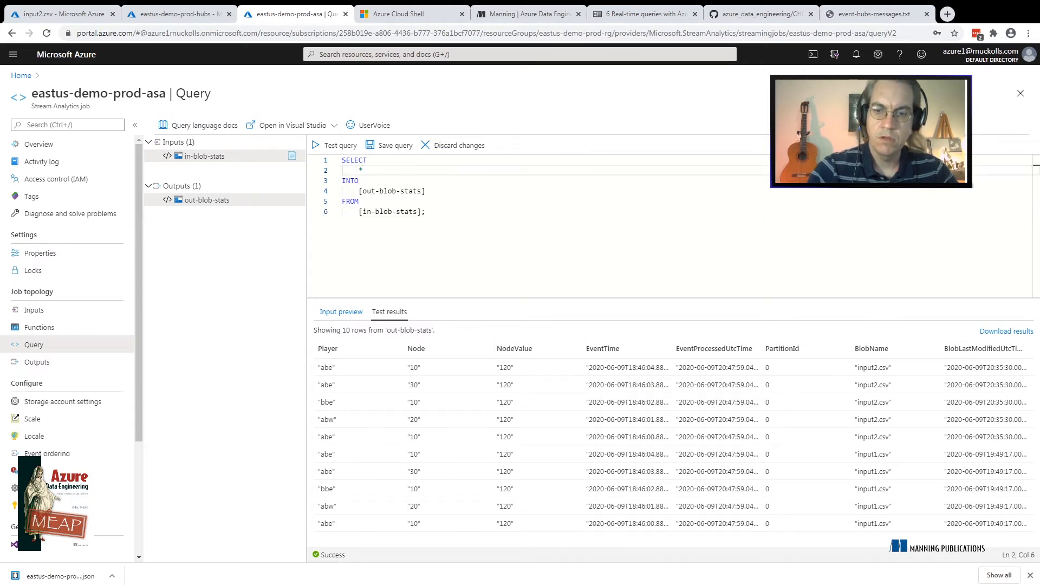
key(BackSpace)
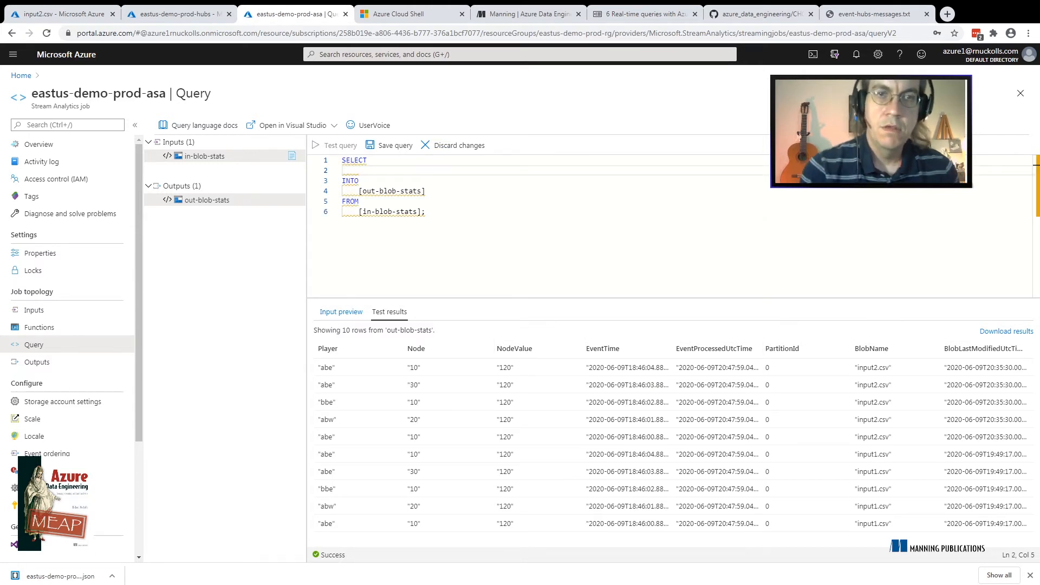
text(Player)
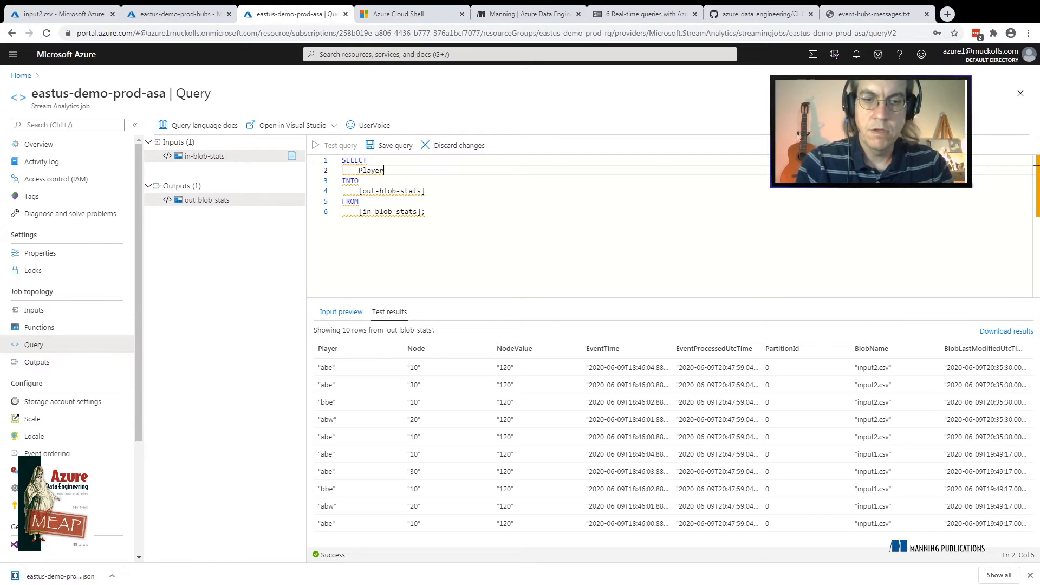
text(, )
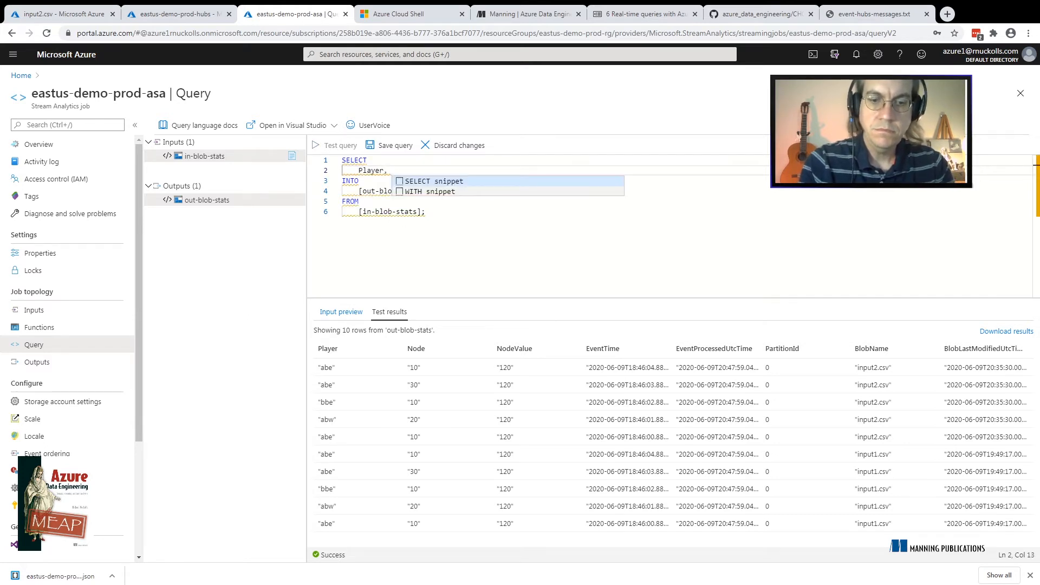
text(Node, )
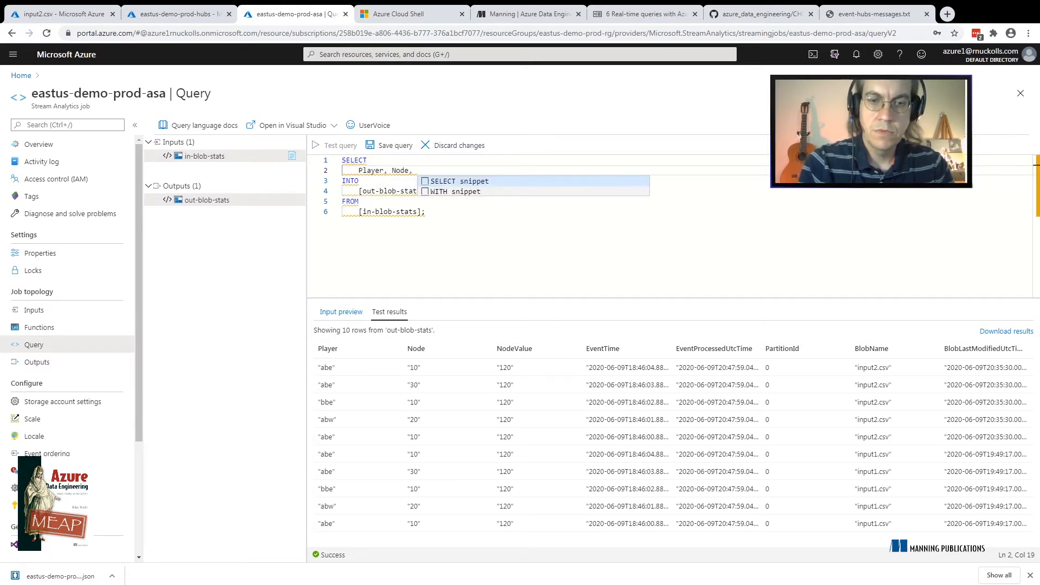
text(NodeValue)
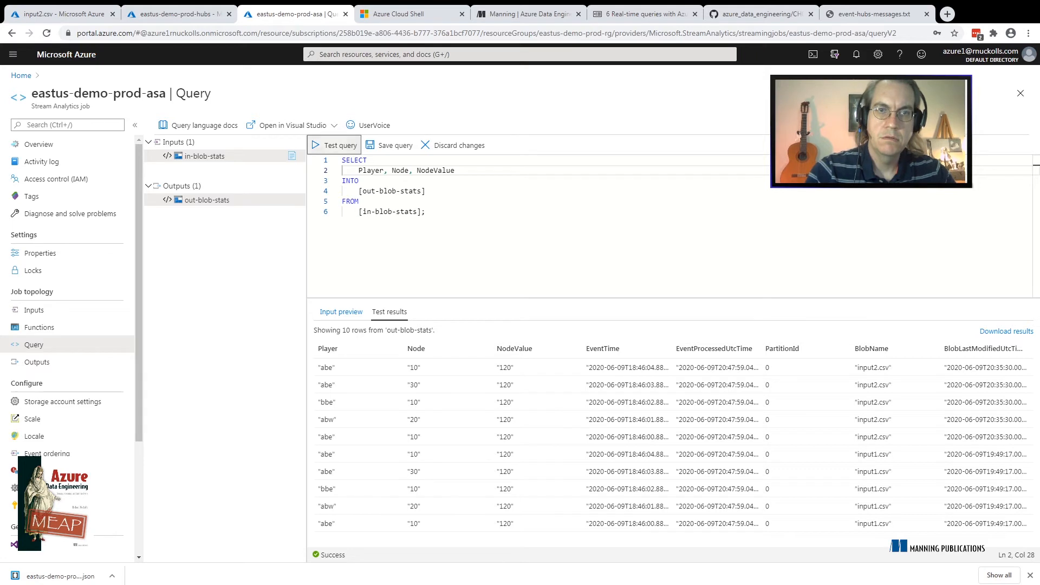
click(334, 146)
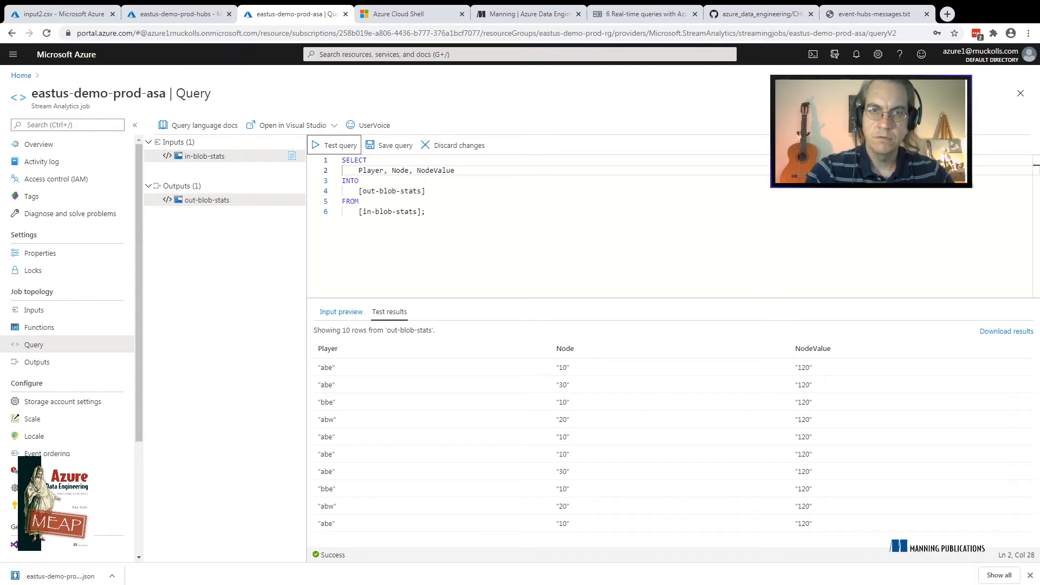
Replace the column names in the select list with an asterisk to select all columns again
click(455, 171)
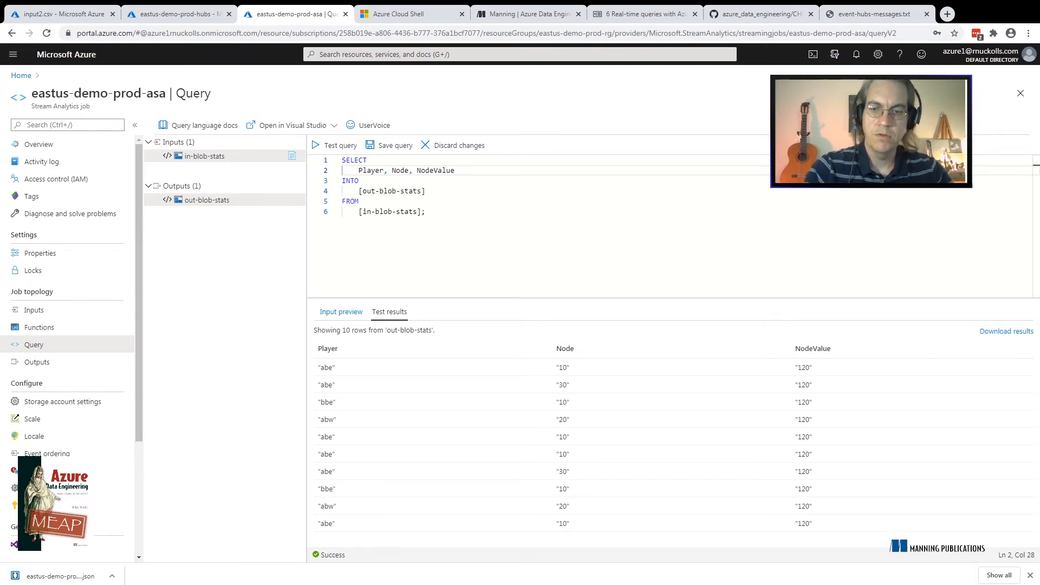
key(shift+Home)
text(*)
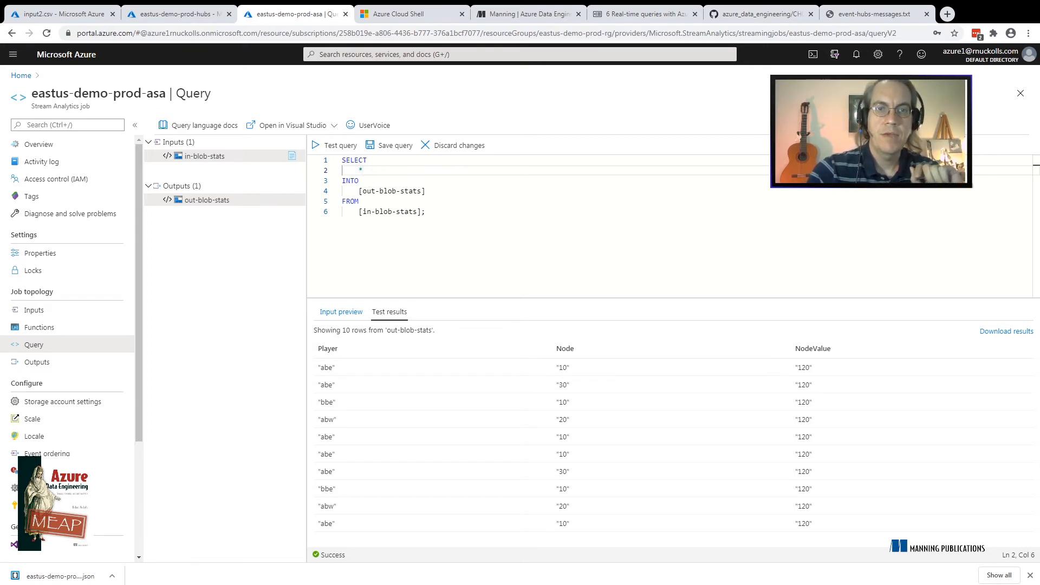
click(426, 212)
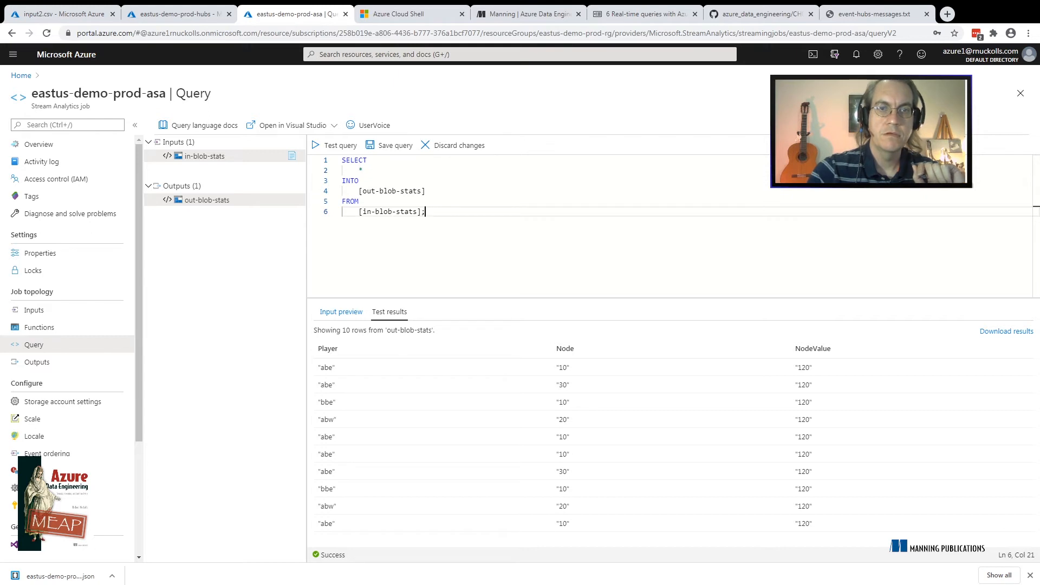
double_click(408, 211)
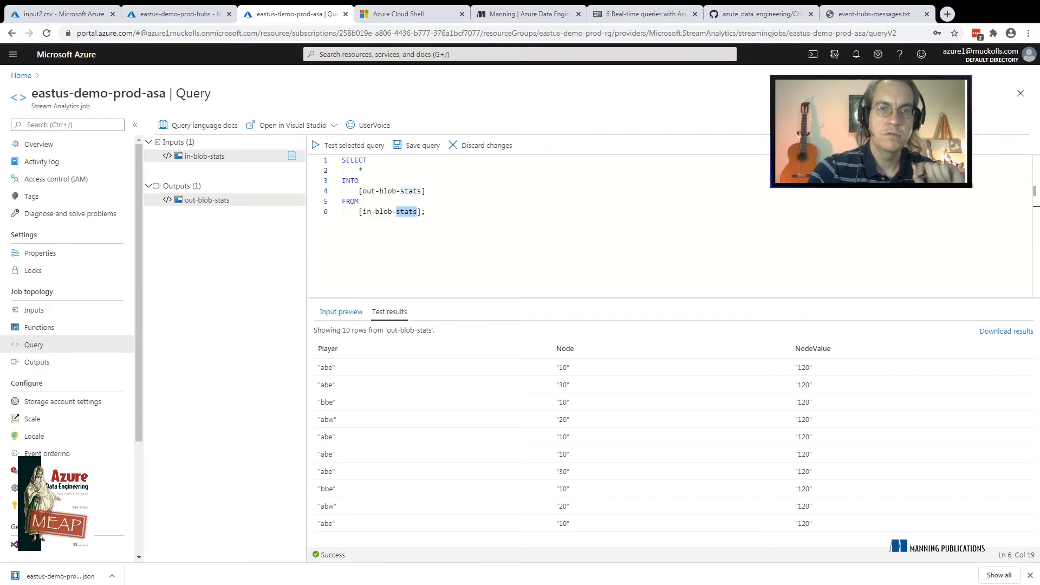
double_click(388, 192)
click(363, 170)
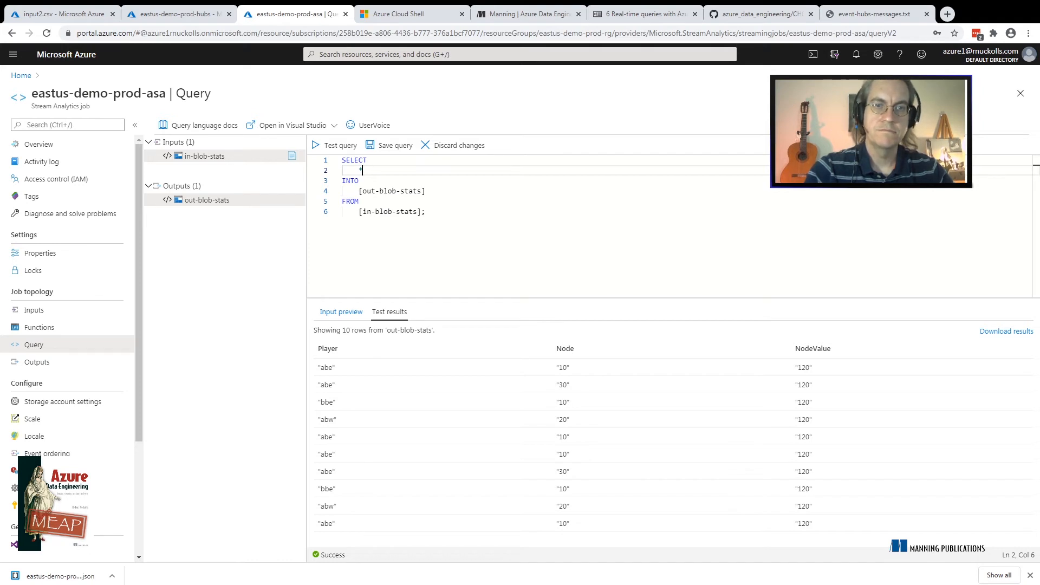
click(359, 202)
click(426, 192)
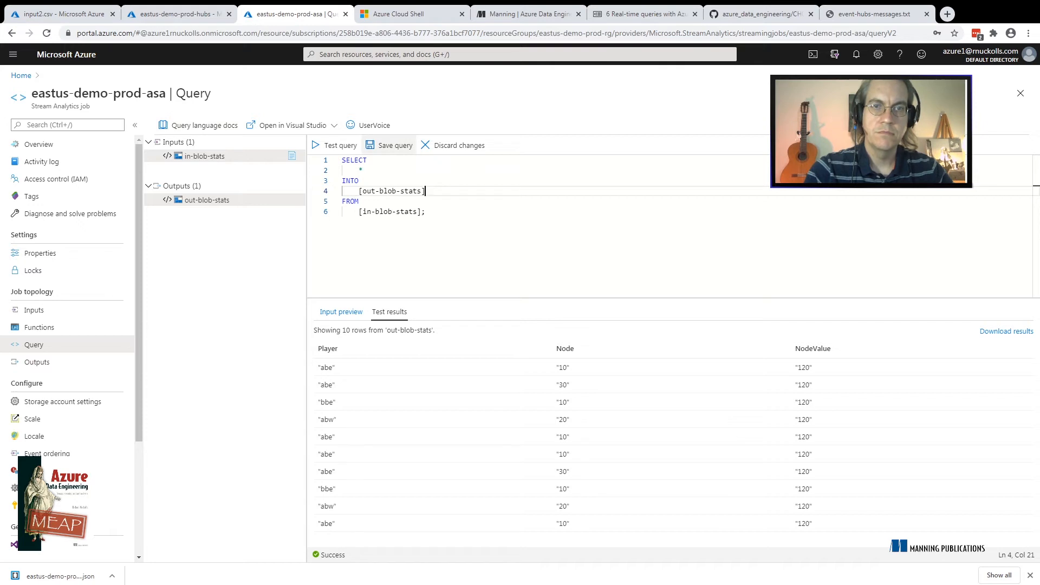
Save the query and open the start settings for the eastus-demo-prod-asa job
click(390, 145)
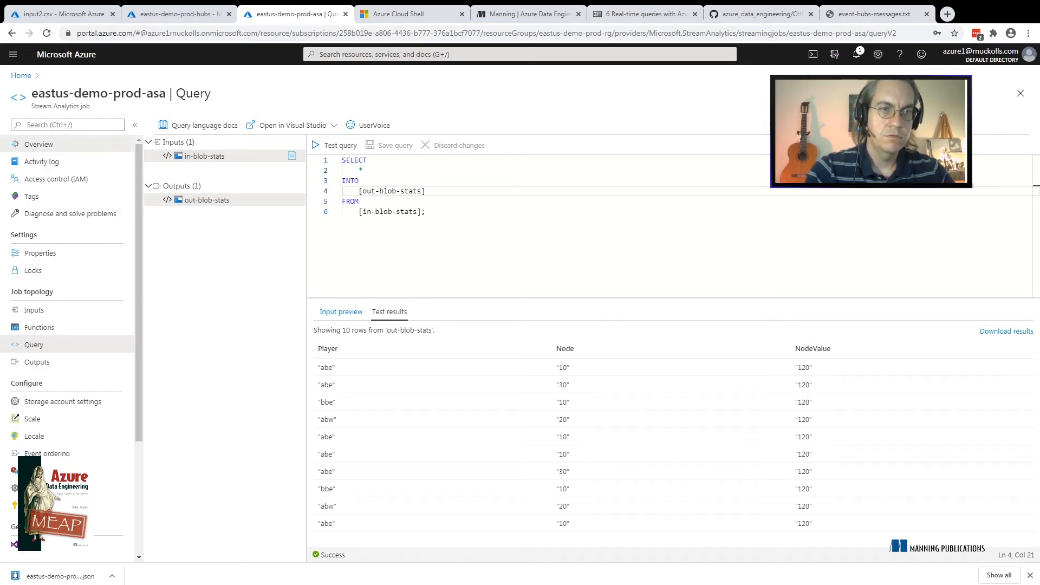
click(38, 144)
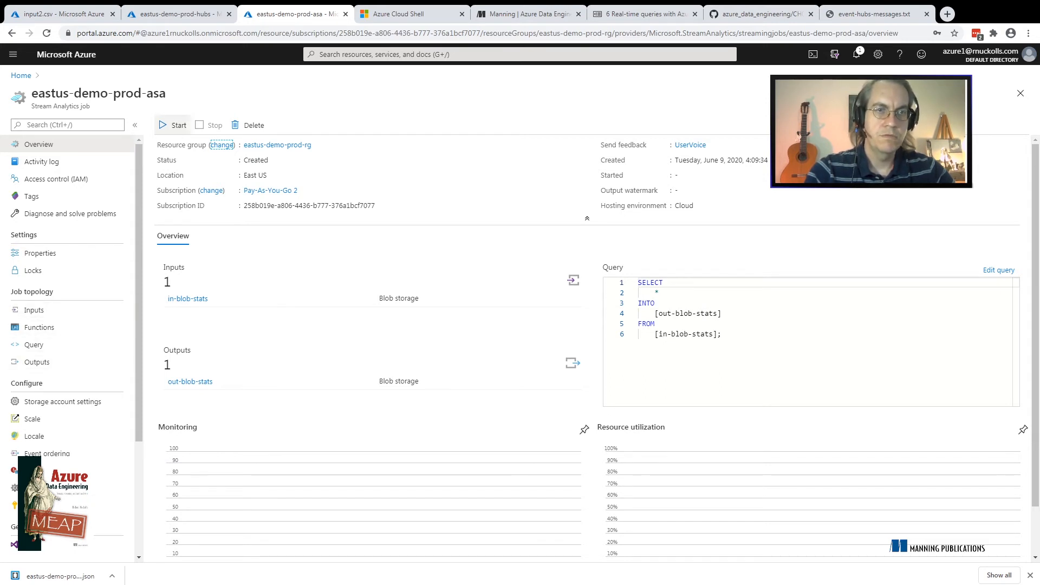
click(174, 125)
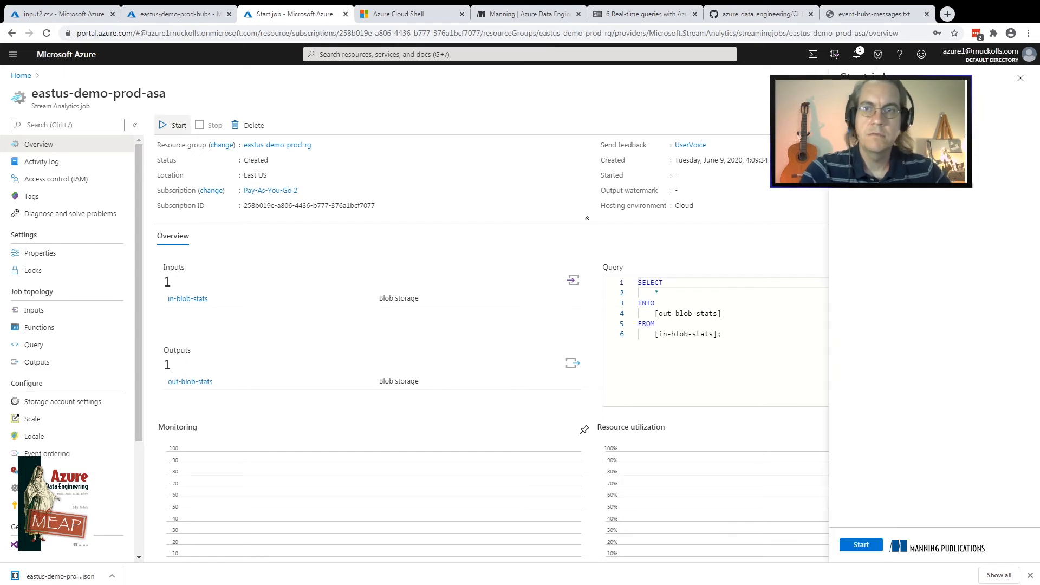
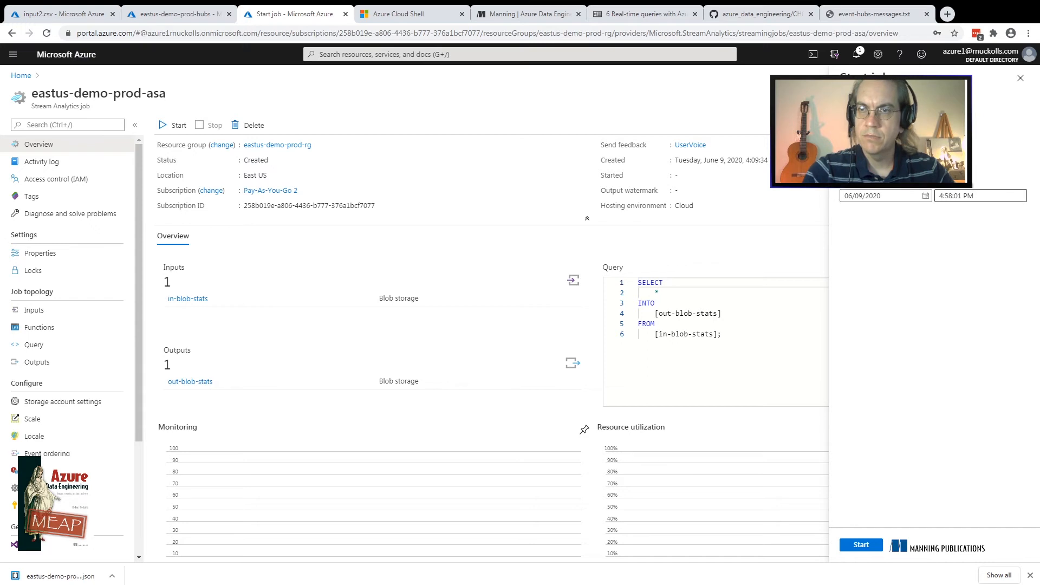
Check the blob modification times in statsinput, set the job's start time to 4:30:01 PM, and start the job
click(948, 196)
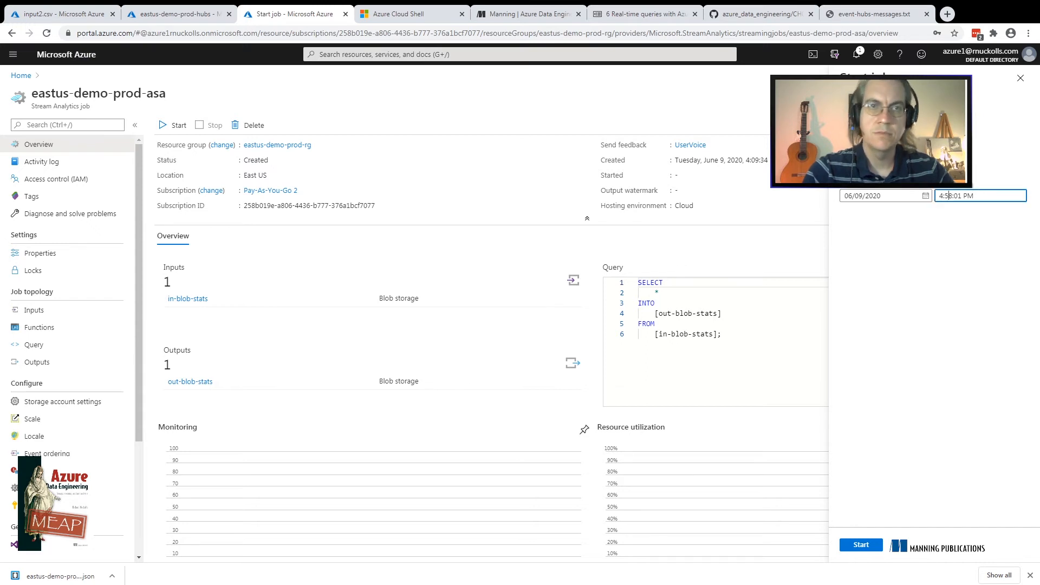
click(64, 14)
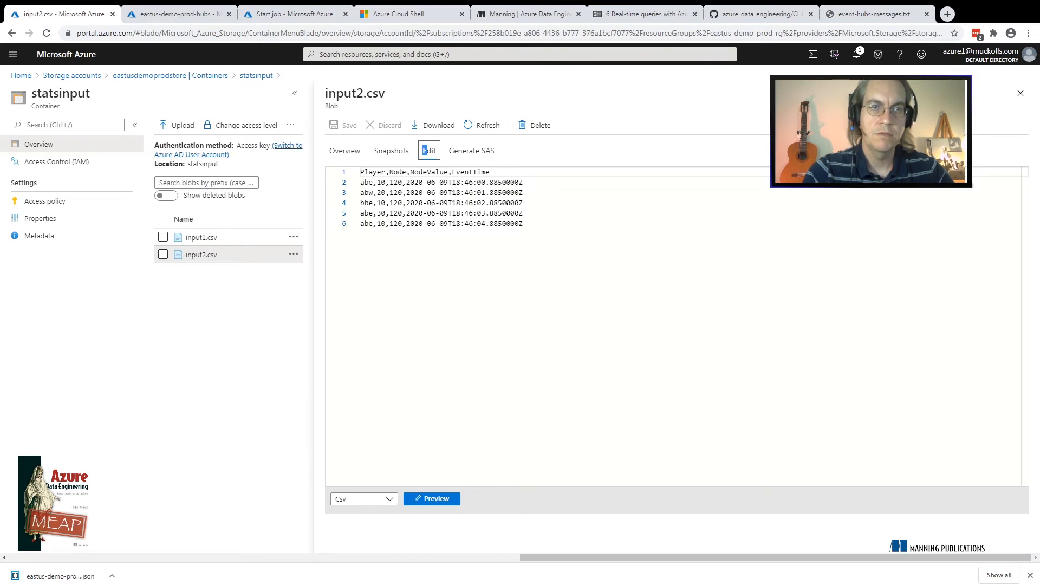
click(1021, 94)
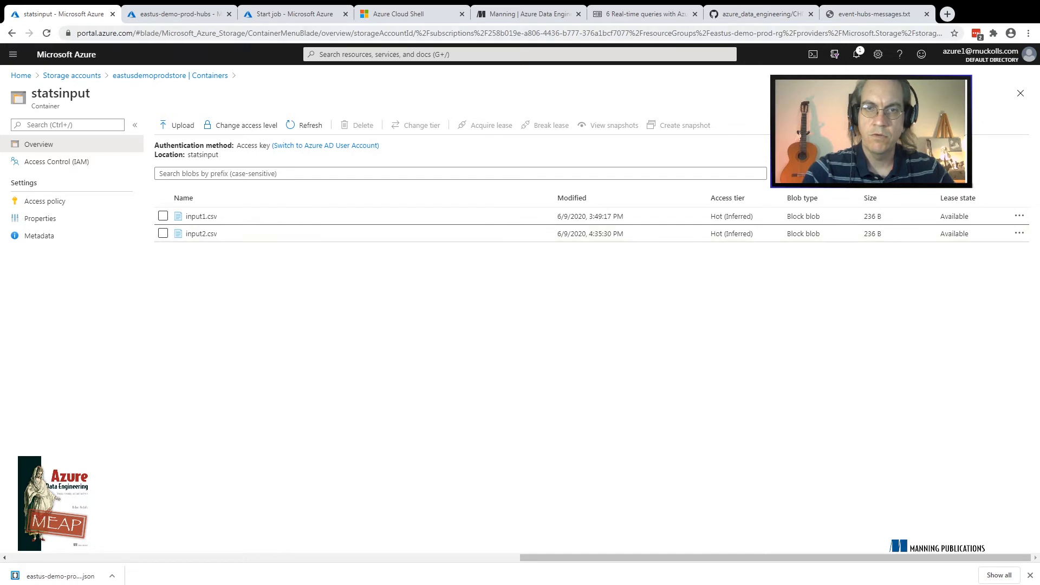
click(295, 14)
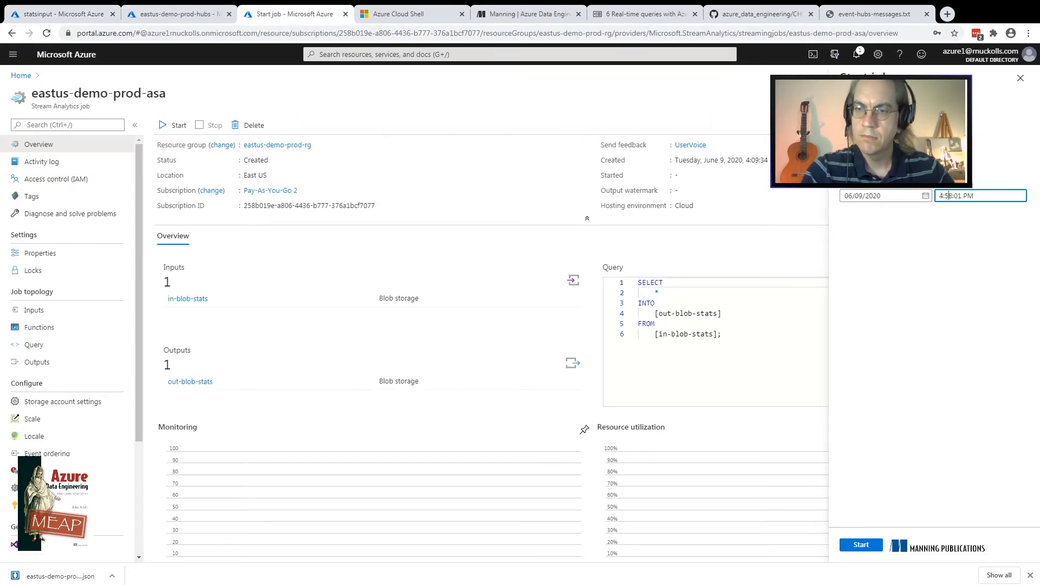
key(BackSpace)
key(BackSpace)
key(BackSpace)
text(30:)
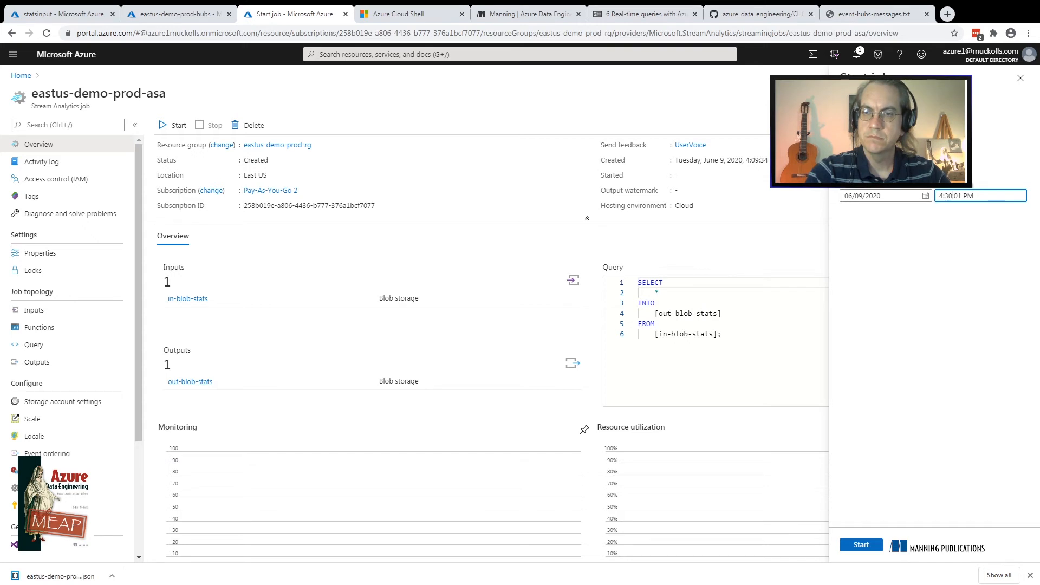
click(861, 545)
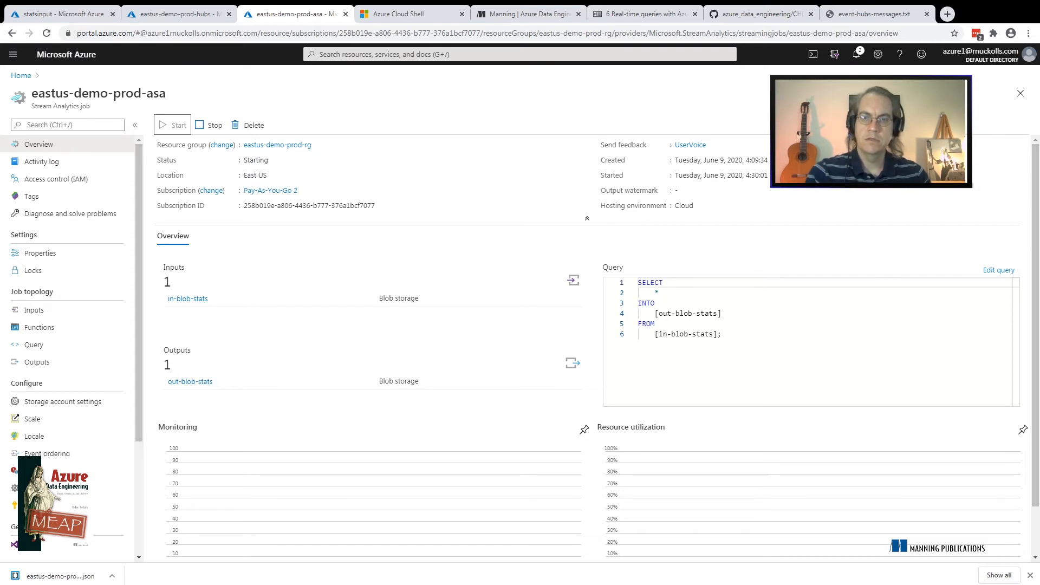
Review the portal notifications for the eastus-demo-prod-asa job and close them
click(721, 334)
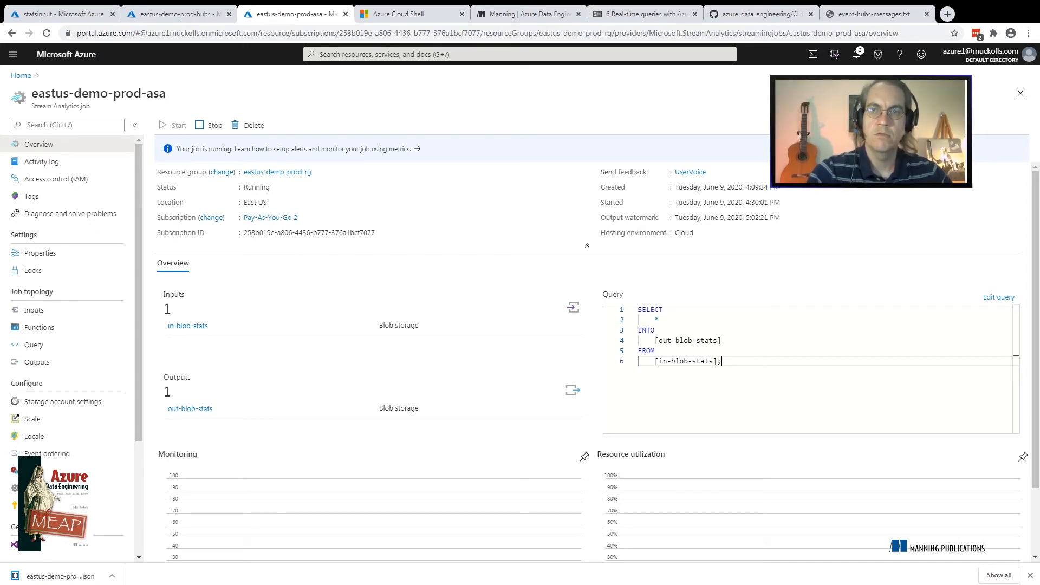
click(856, 54)
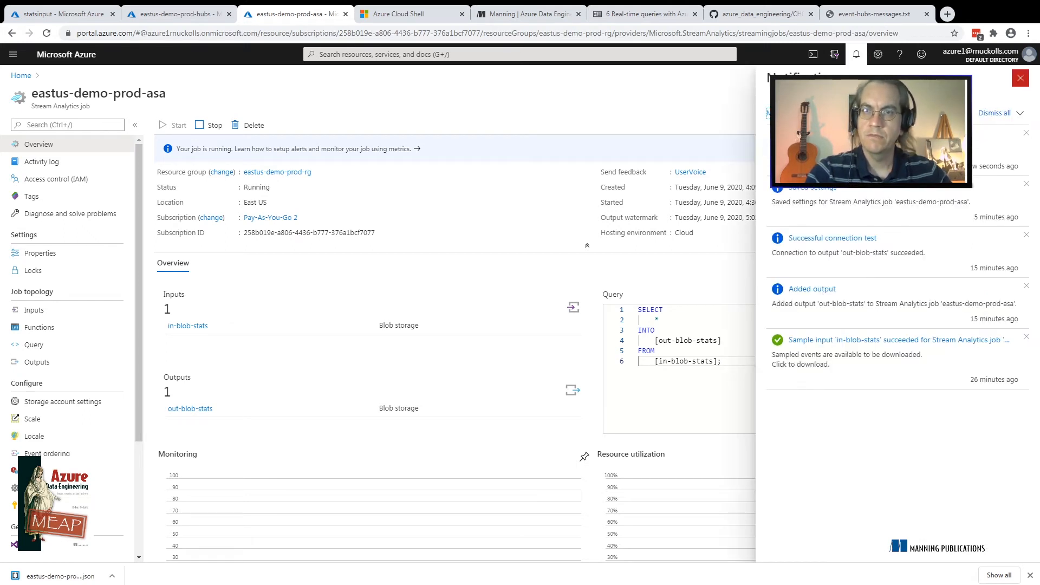
click(1020, 78)
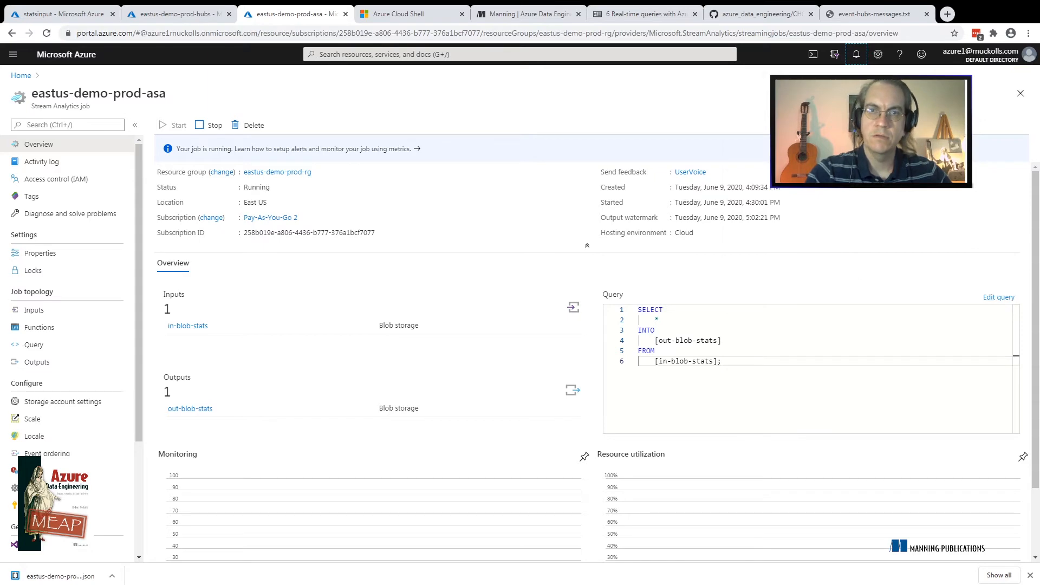
Browse the statsoutput container of eastusdemoprodstore down to folder 2020-06-09/20
click(64, 14)
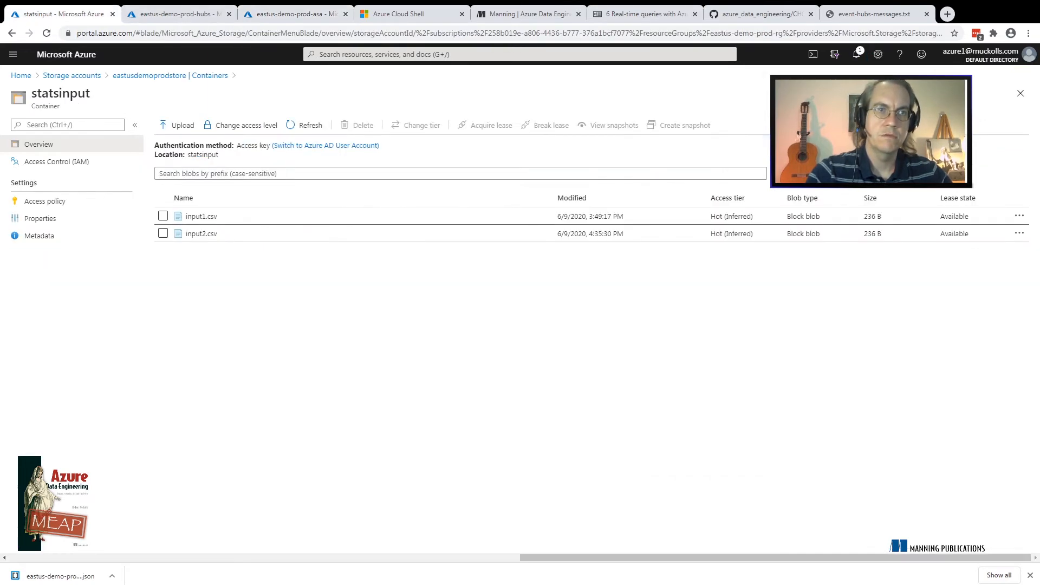
click(293, 14)
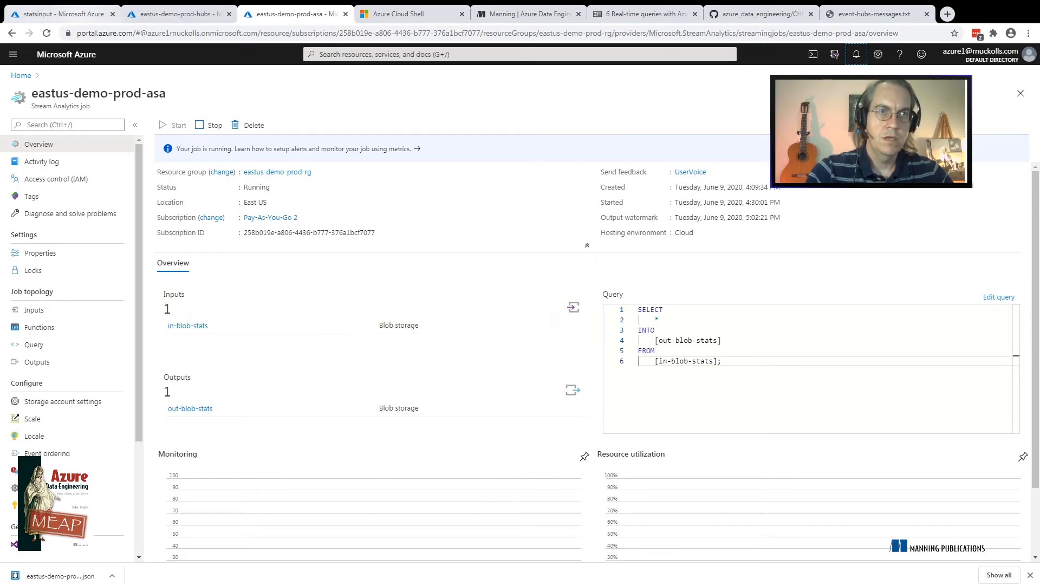
click(64, 14)
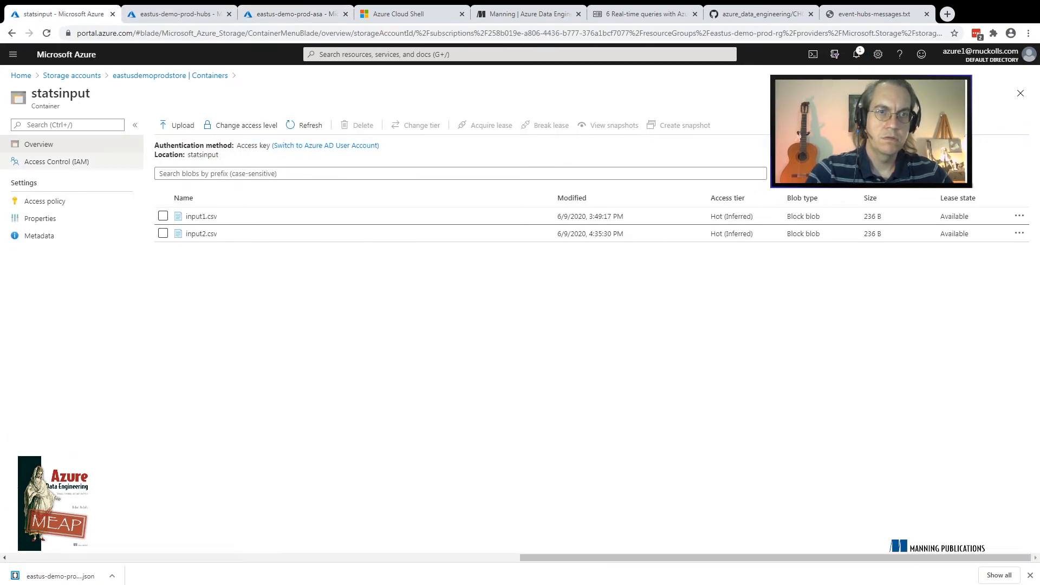
click(170, 75)
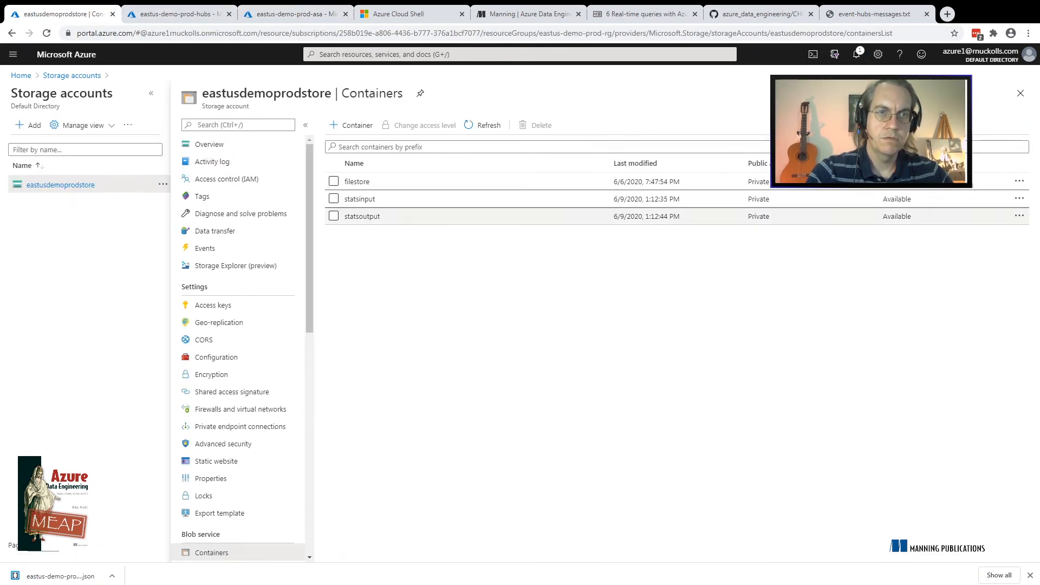
click(362, 216)
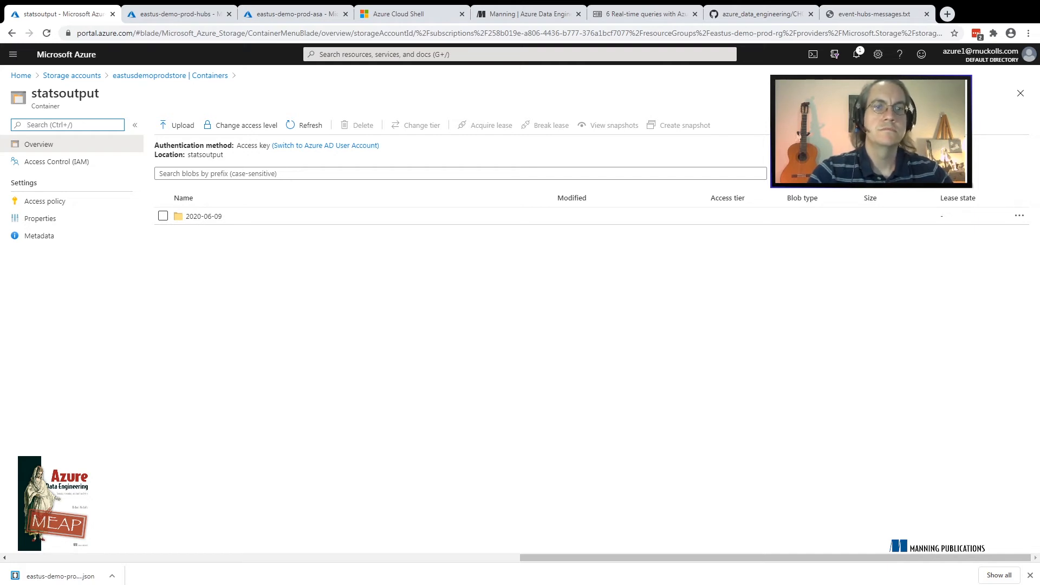
click(204, 216)
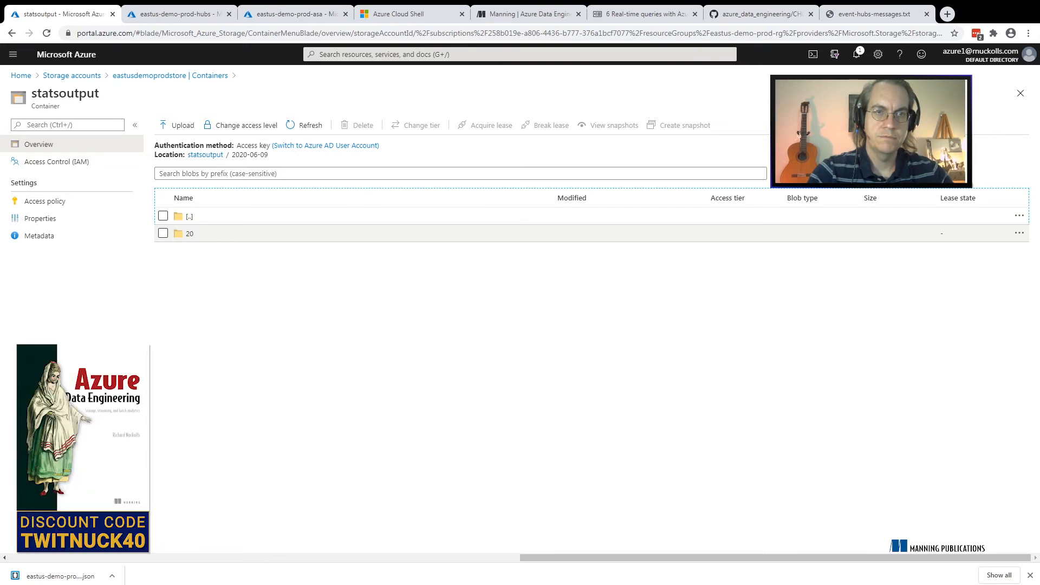
click(189, 233)
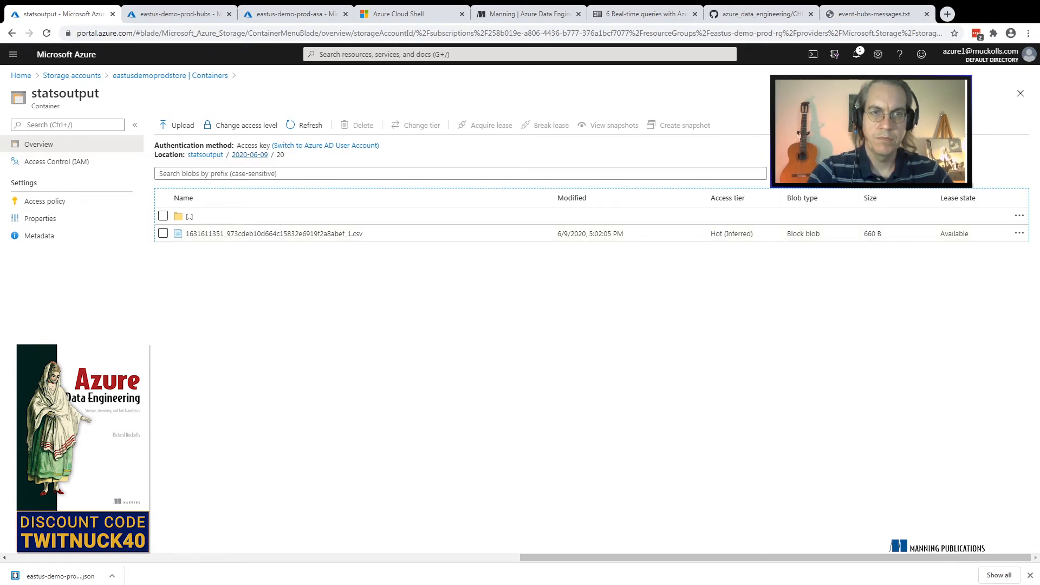
Go back up to the root of statsoutput and walk through the date and hour folders again
click(250, 155)
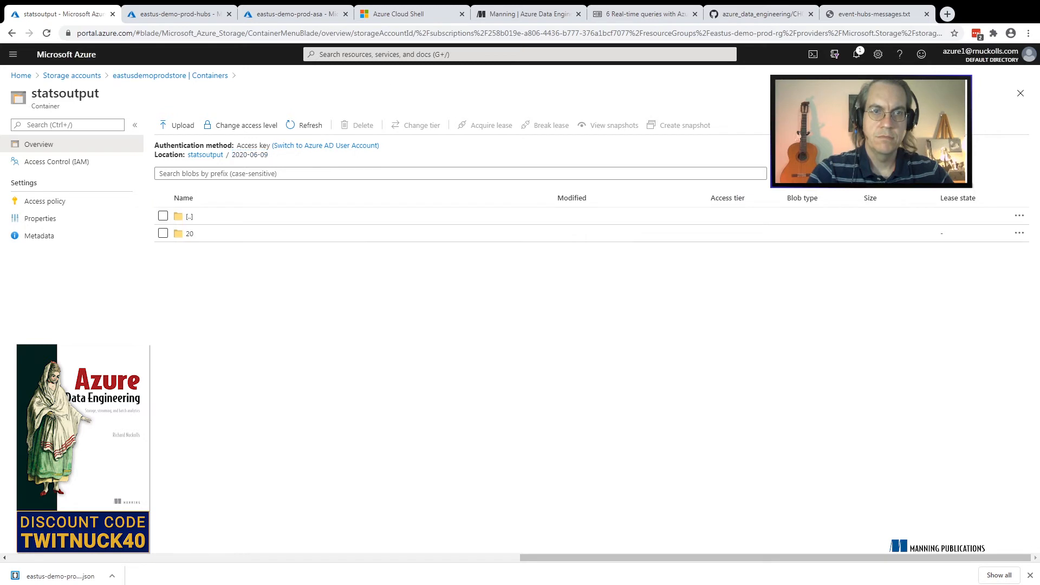
click(204, 155)
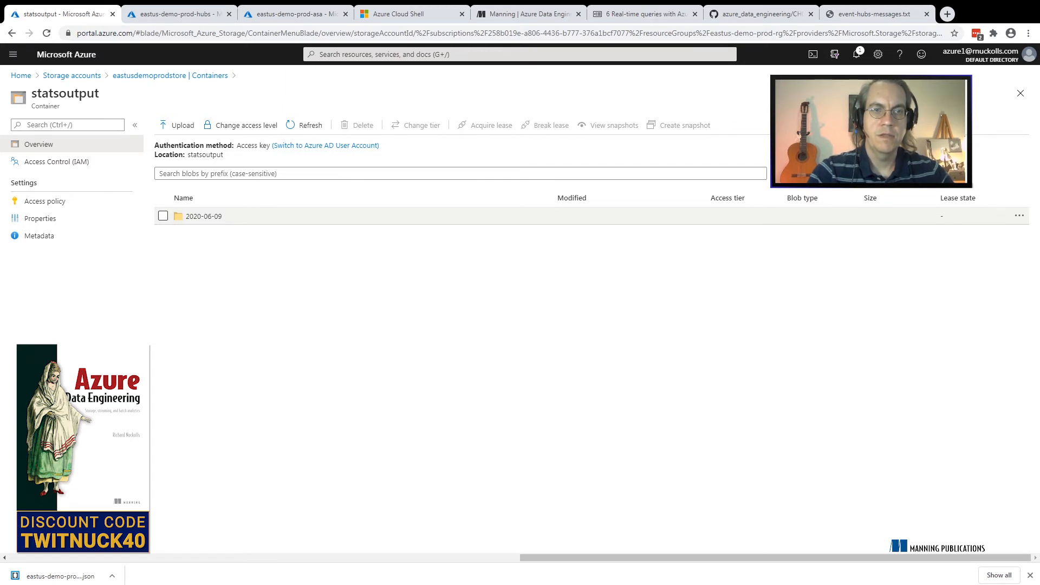
click(204, 216)
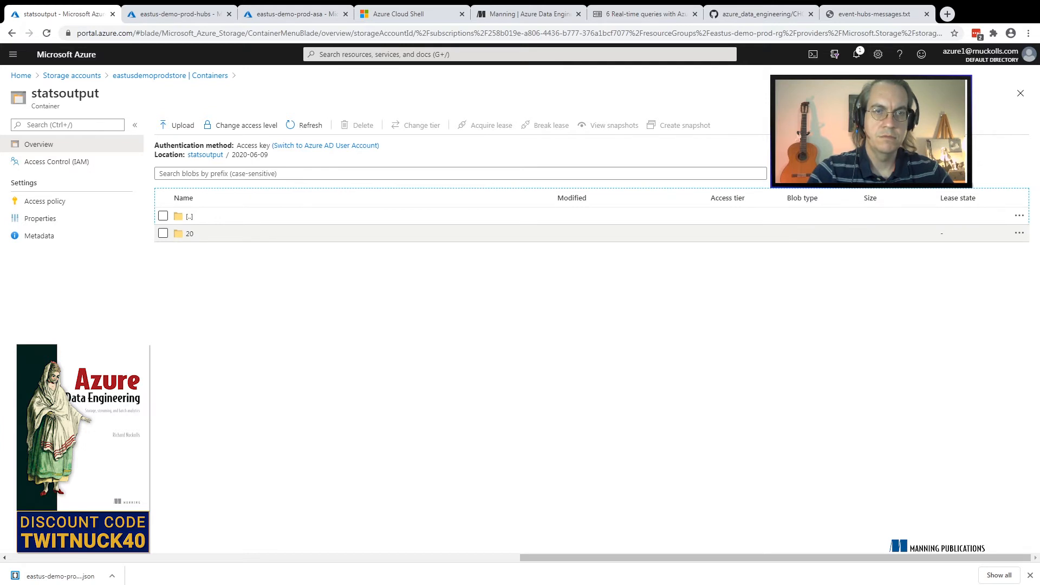
click(190, 234)
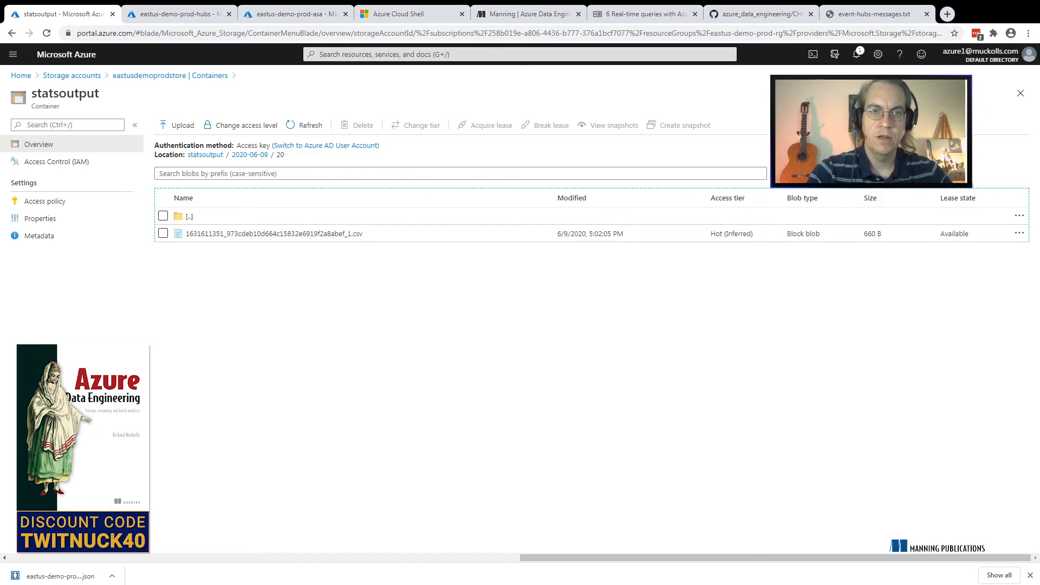
Open the contents of the output CSV in folder 20 and examine the BlobName column and its values
click(275, 234)
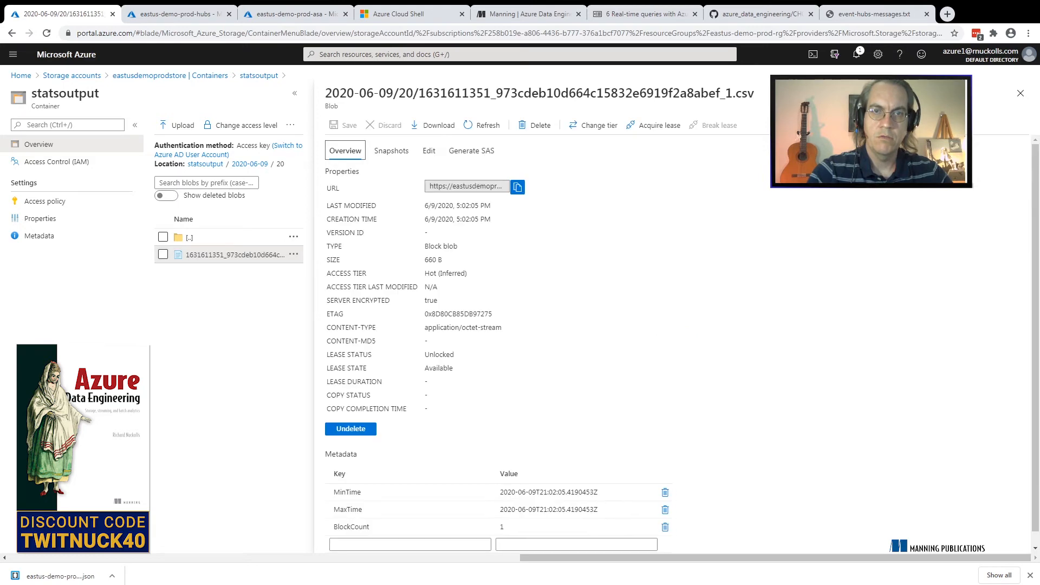
click(429, 150)
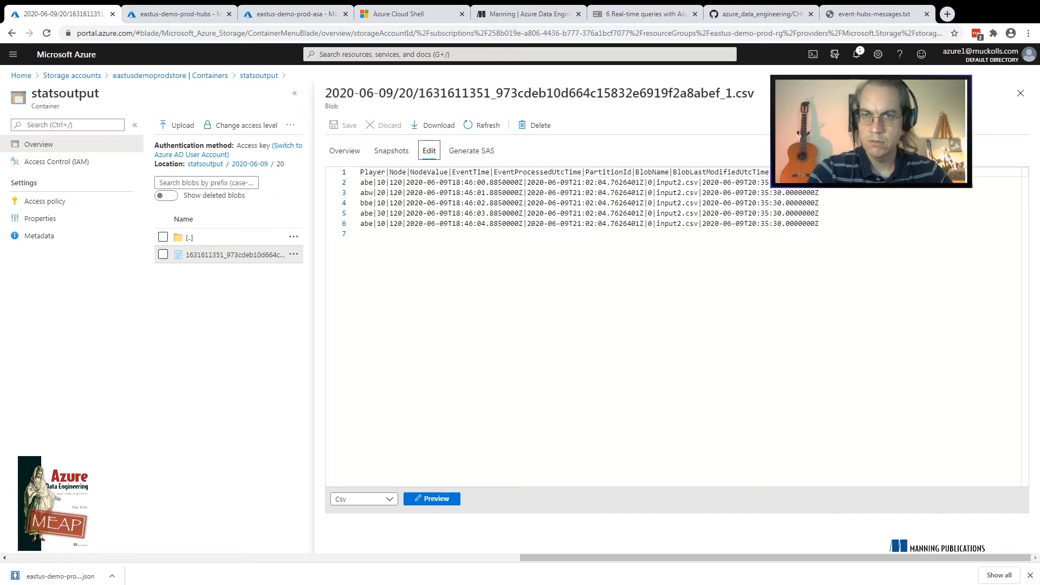
double_click(653, 172)
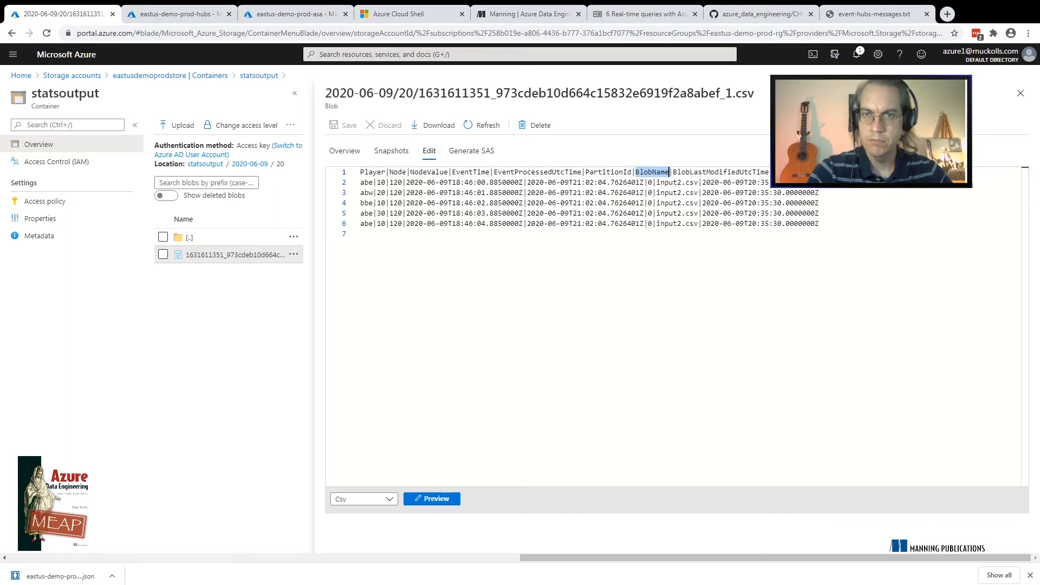
click(667, 183)
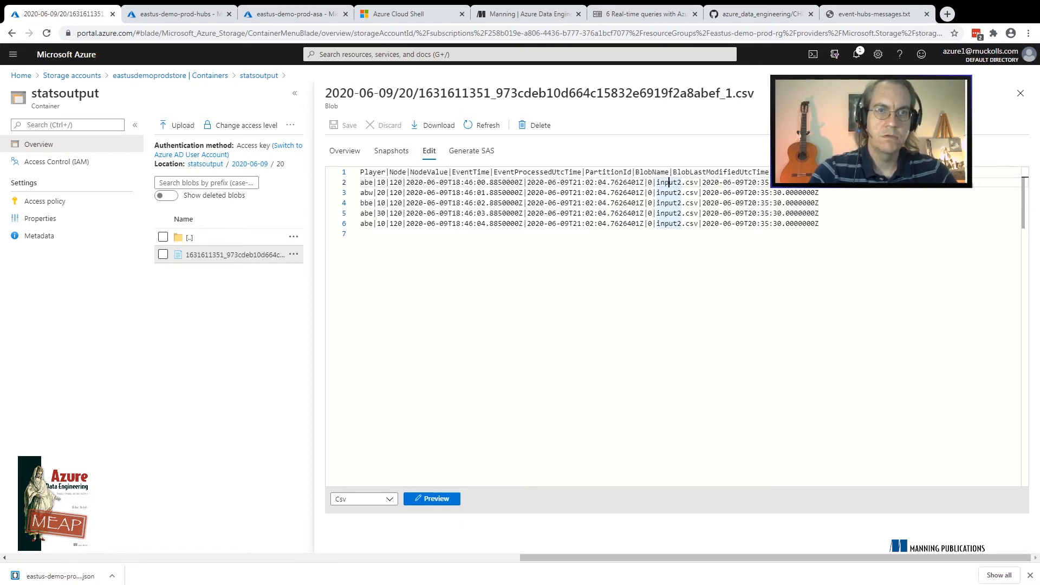
Open the contents of input2.csv in the statsinput container to compare them with the output
click(170, 75)
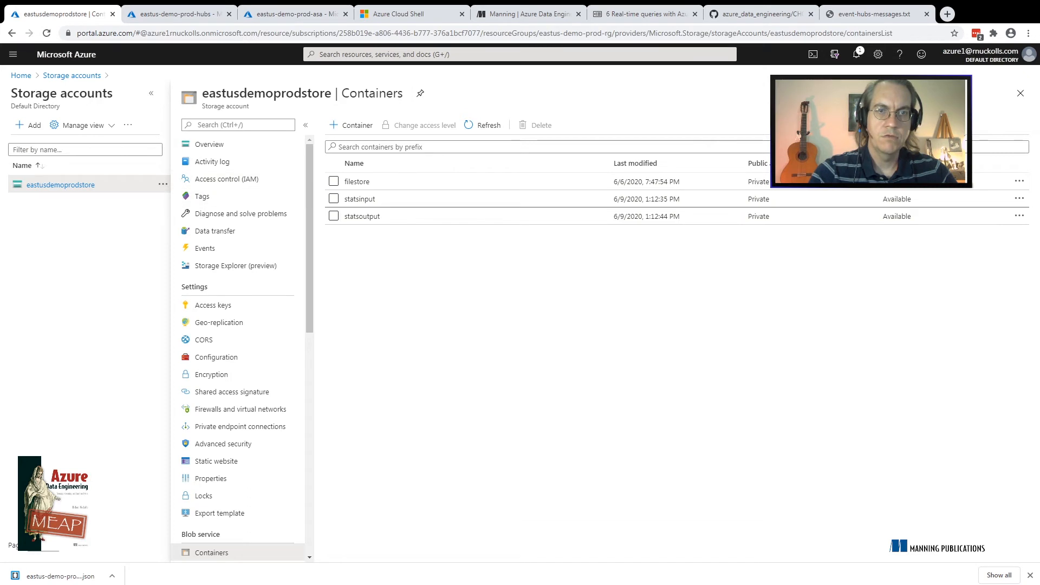
click(360, 199)
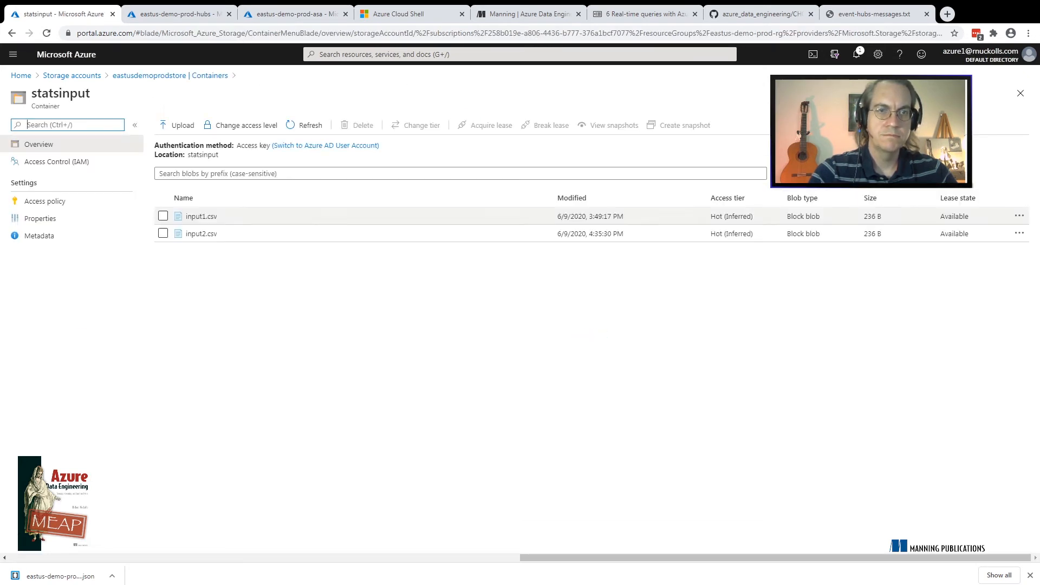
click(201, 234)
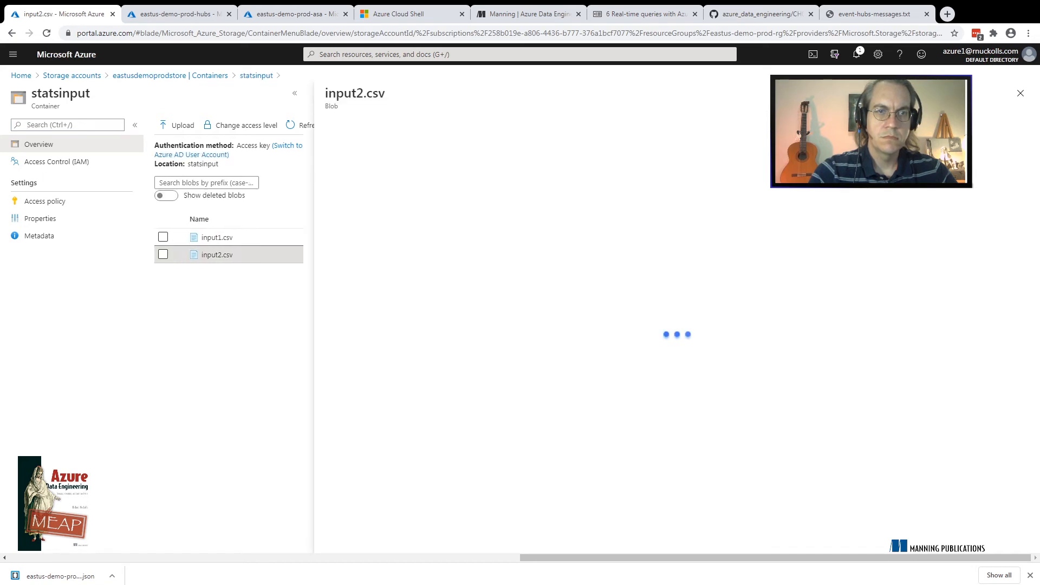
click(429, 152)
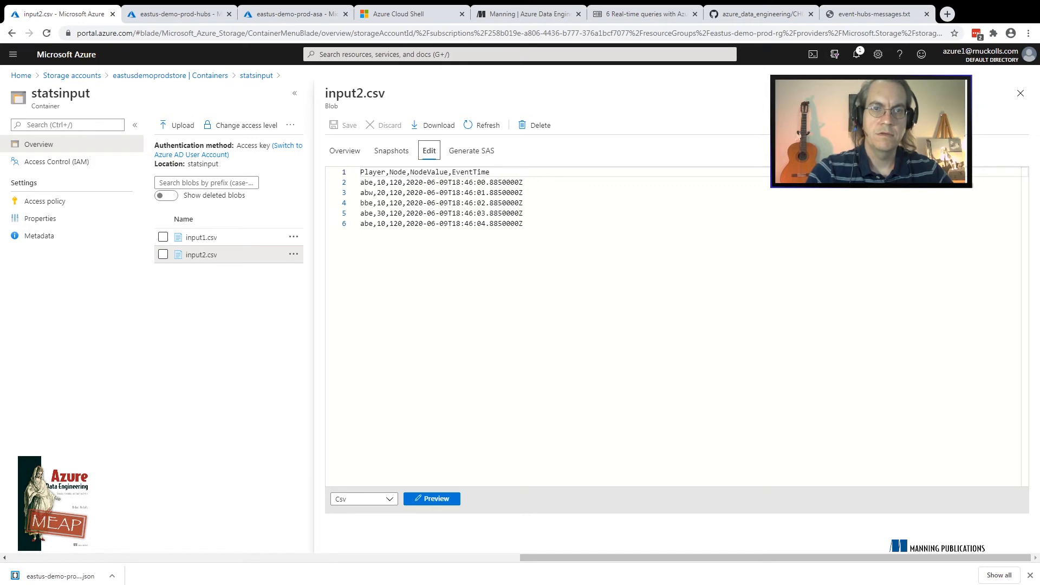
Upload input3.csv to the statsinput container
click(170, 75)
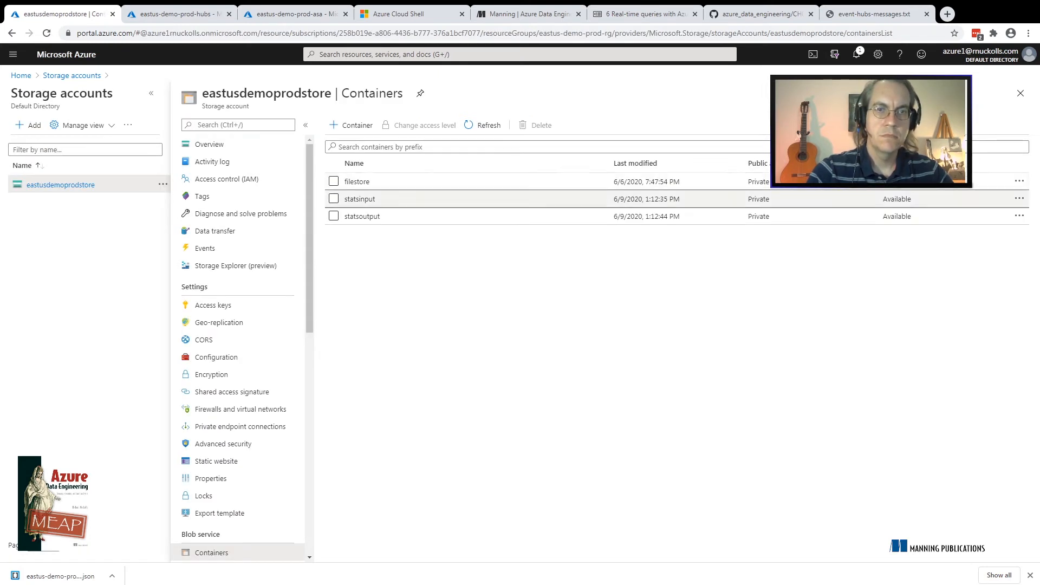
click(367, 200)
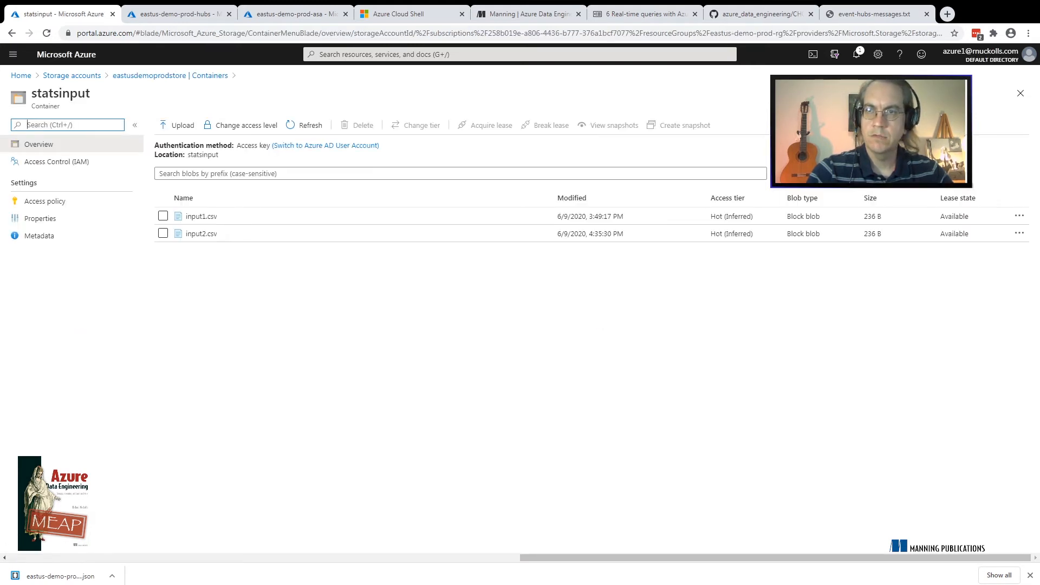
click(177, 125)
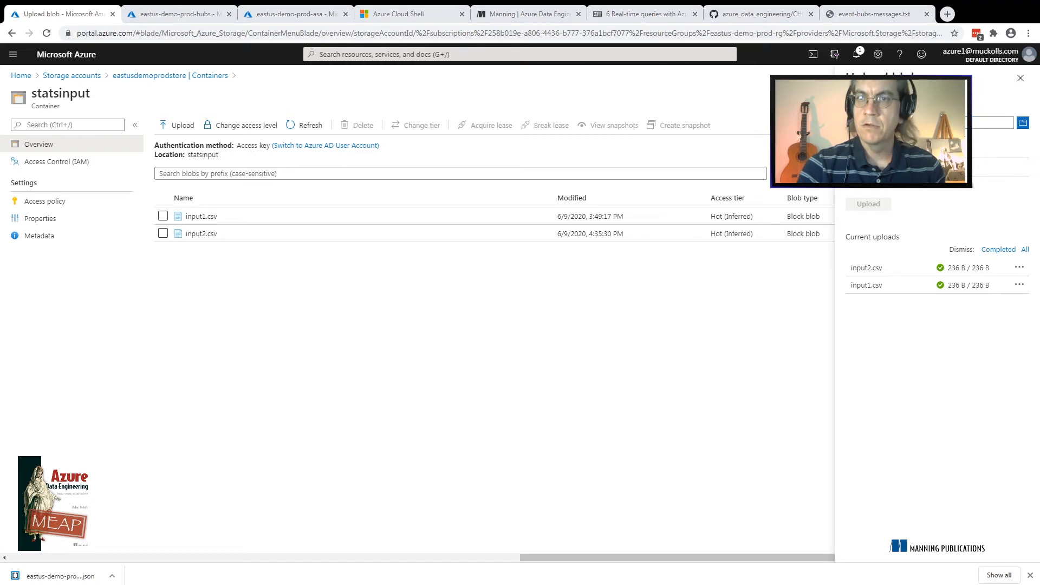
key(Return)
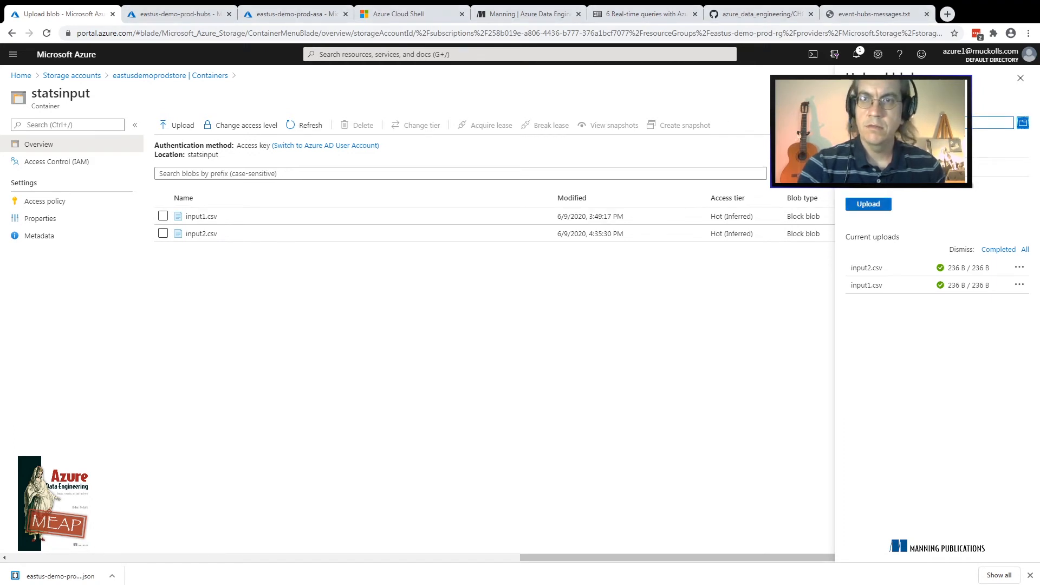
click(869, 204)
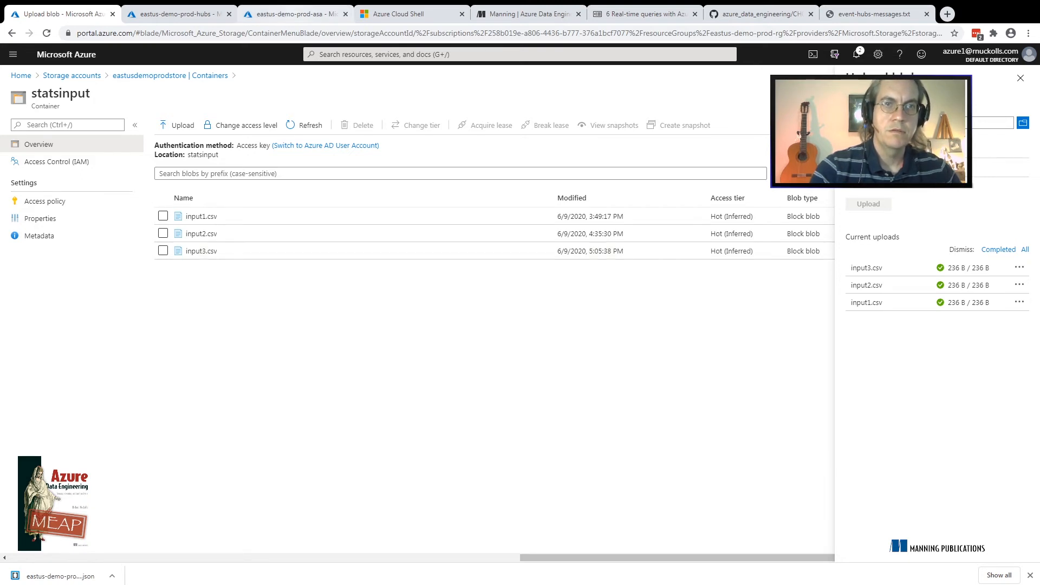
Check the eastus-demo-prod-asa job overview, and open folder 21 under 2020-06-09 in the statsoutput container
click(296, 14)
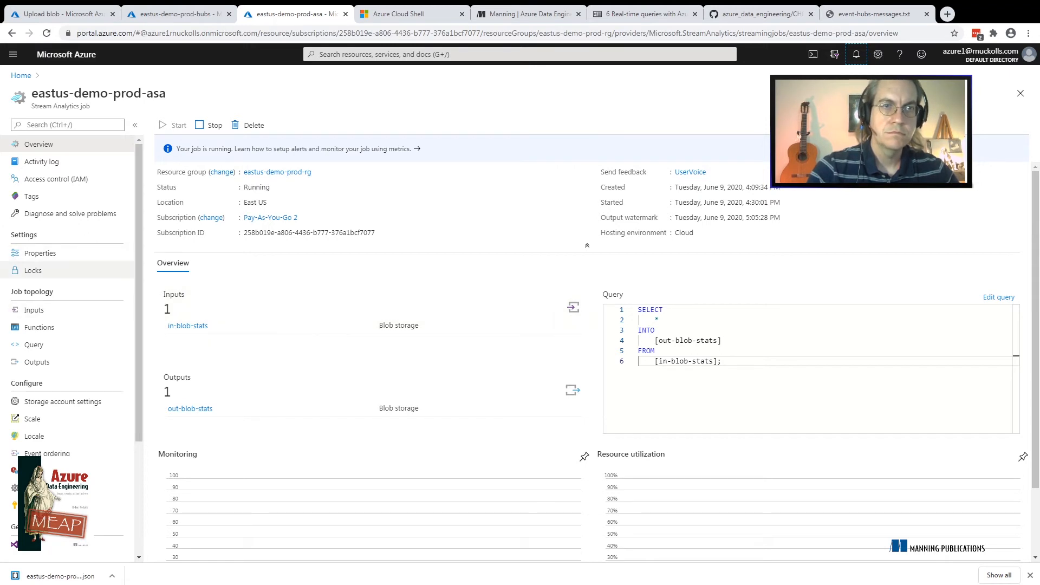
click(64, 15)
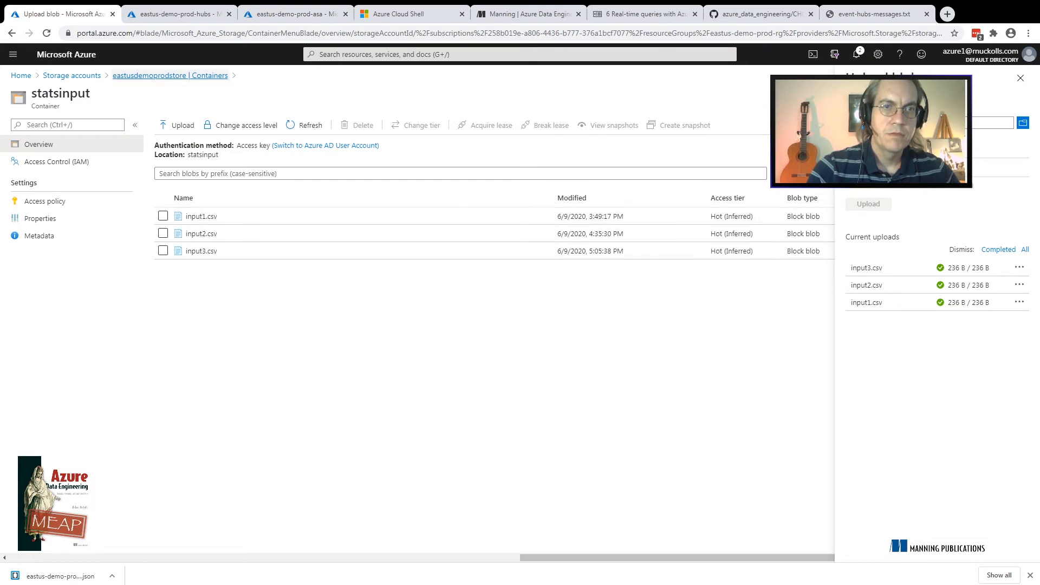
click(170, 75)
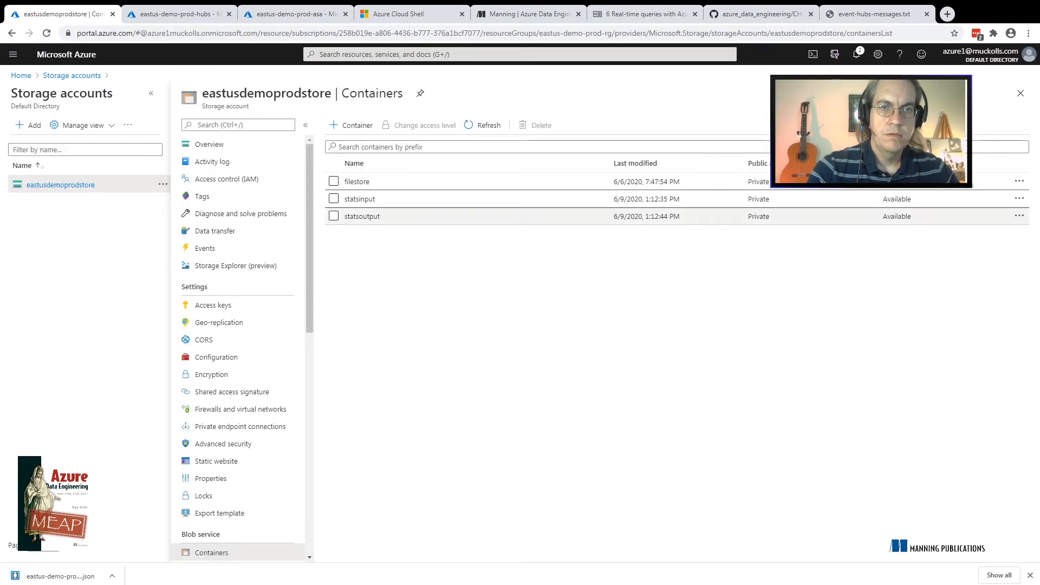
click(363, 216)
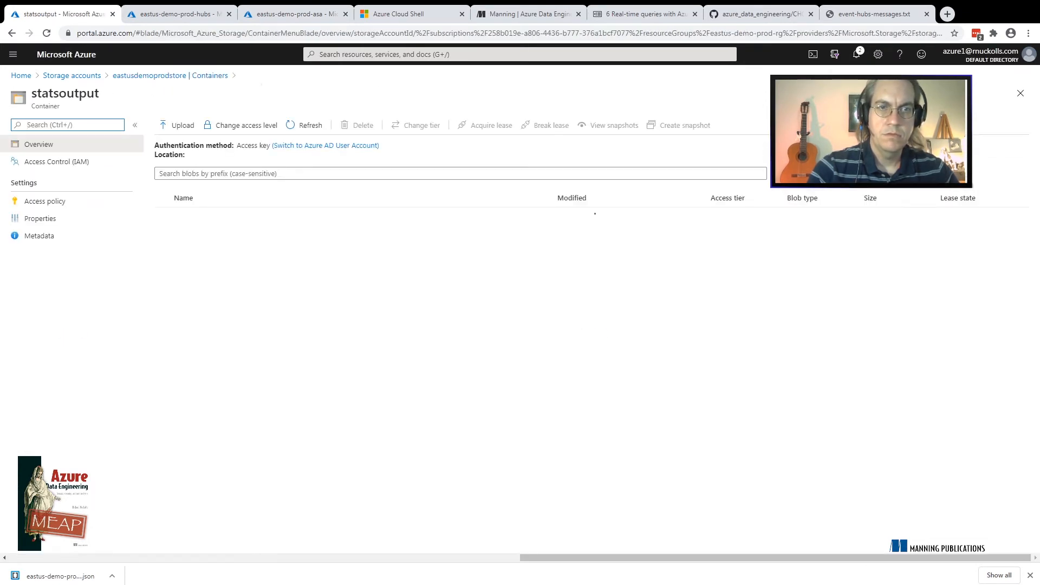
click(203, 216)
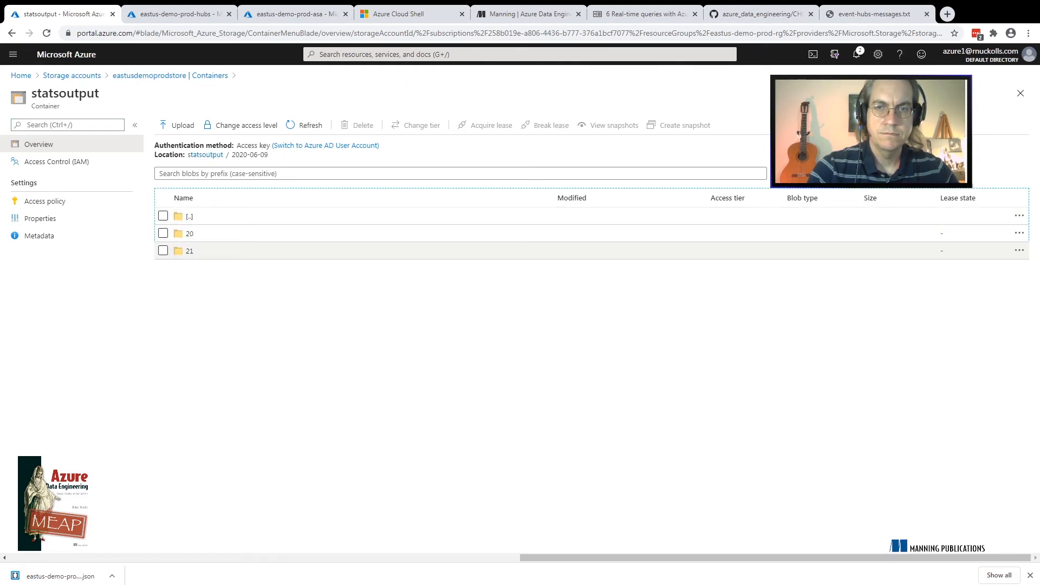
click(189, 251)
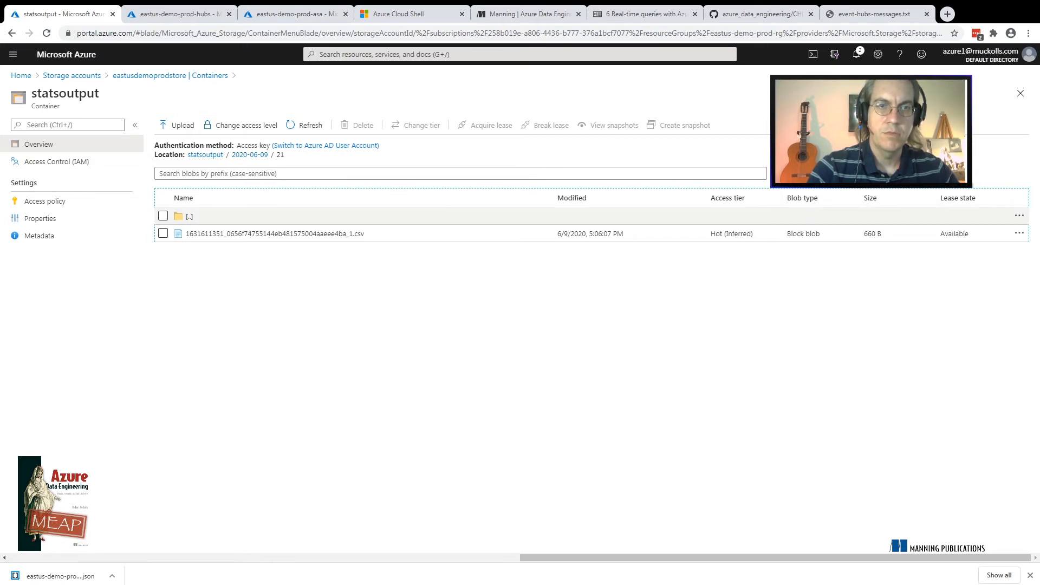
Open the contents of the output CSV in folder 21, examine the BlobLastModifiedUtcTime column, and return to the containers list
click(275, 234)
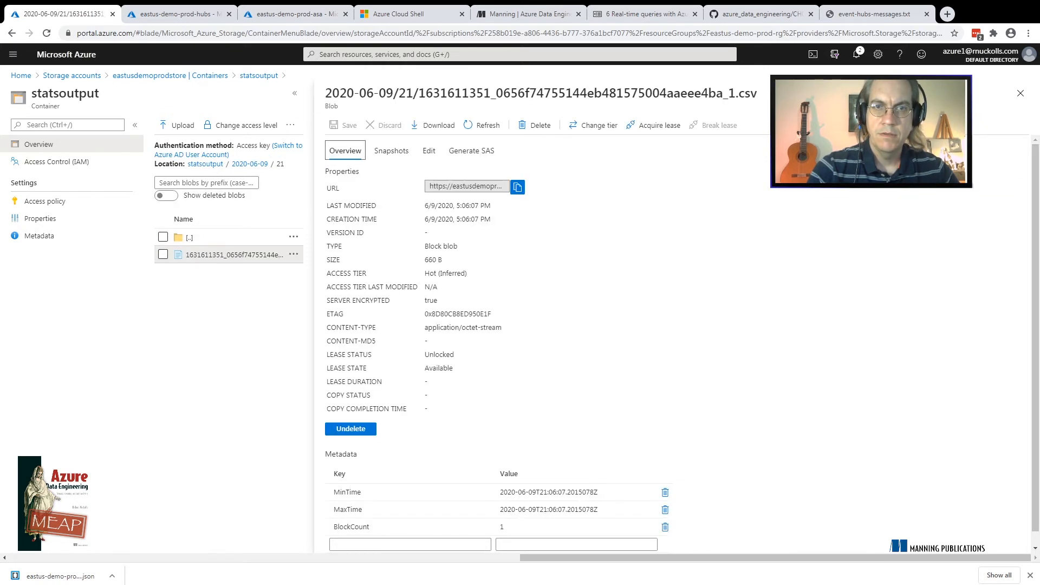
click(429, 151)
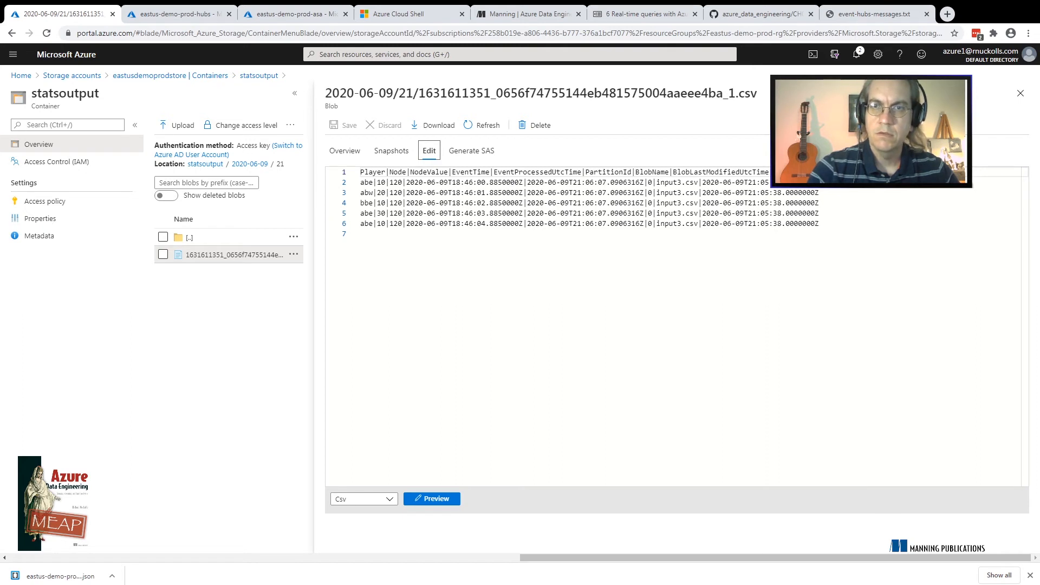
click(770, 172)
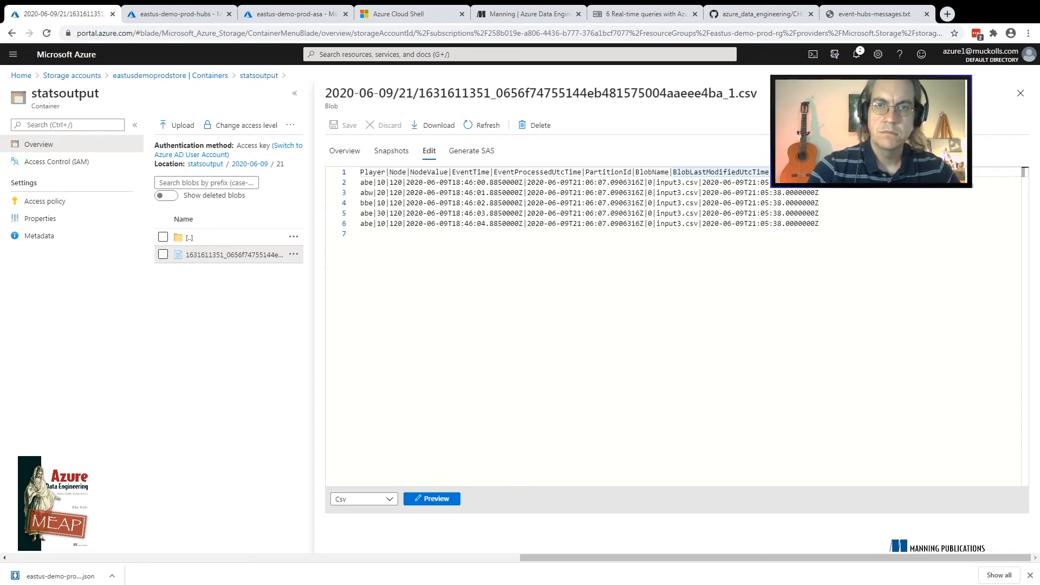
click(170, 75)
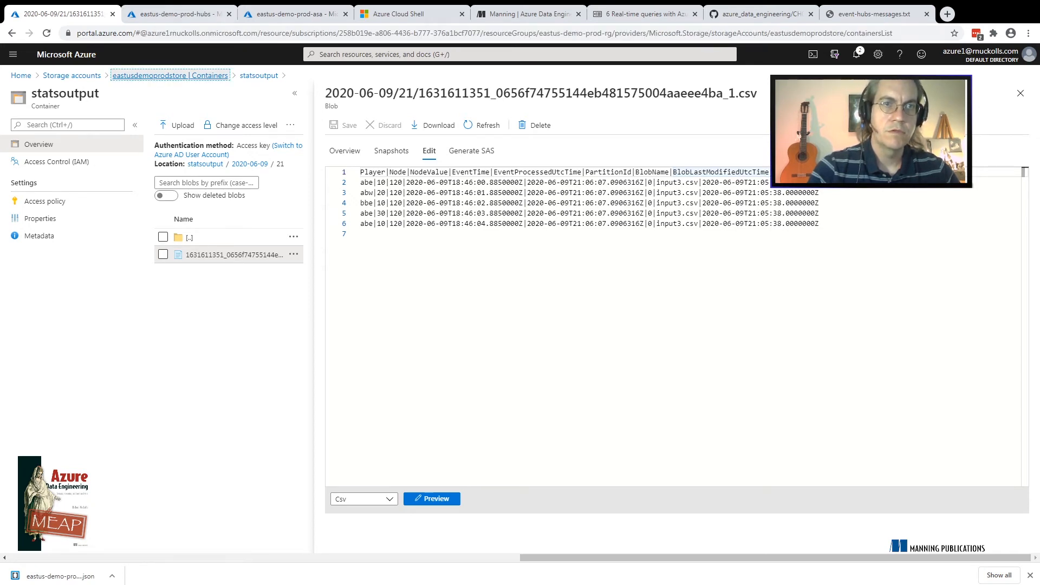
Review the Stream Analytics job overview and the tumbling window example, Listing 6.17, in the Azure Data Engineering livebook
click(296, 14)
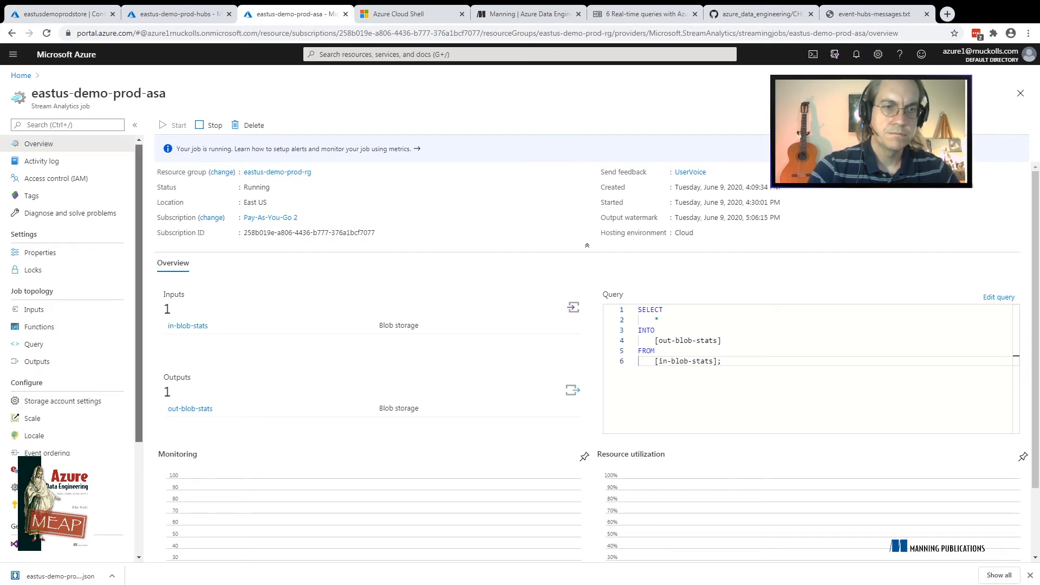
scroll(65, 401, down, 3)
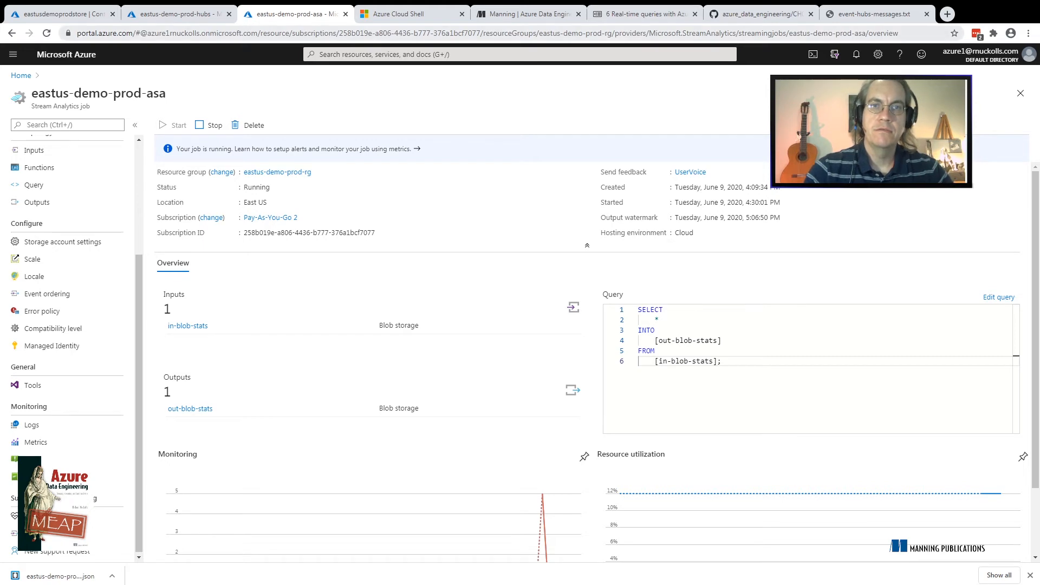
click(645, 14)
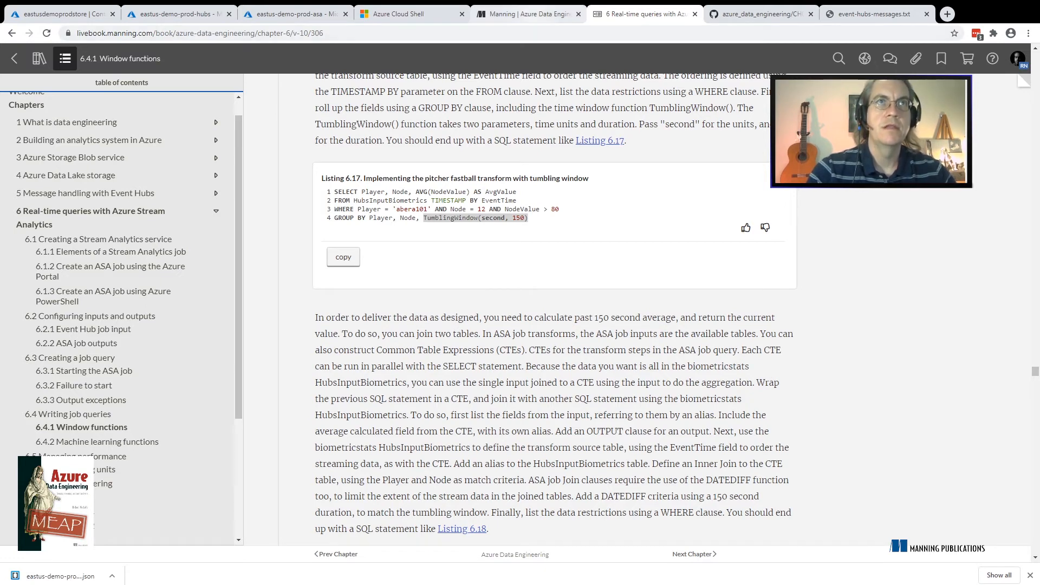
click(526, 13)
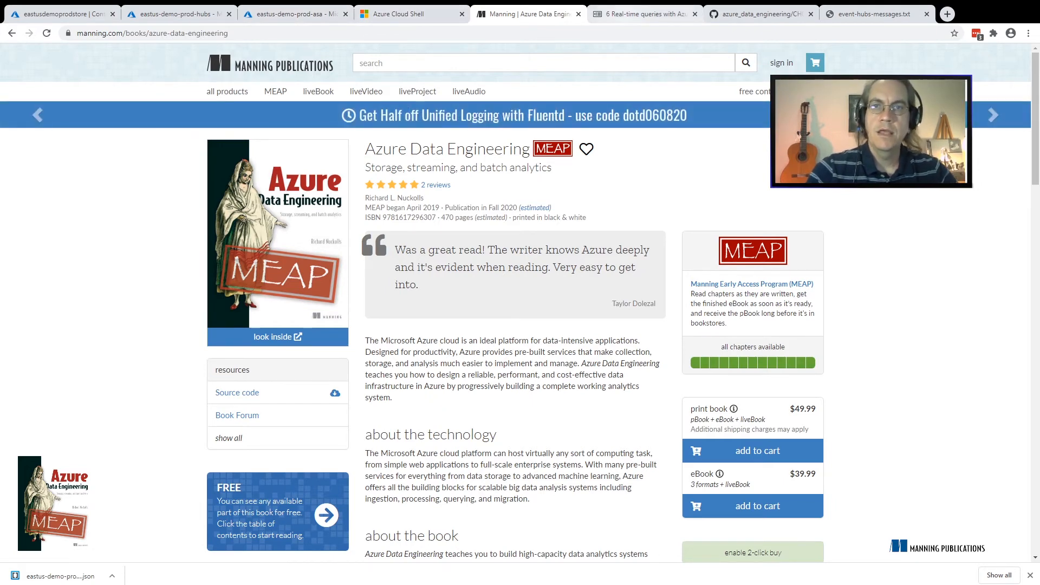
key(ctrl+Tab)
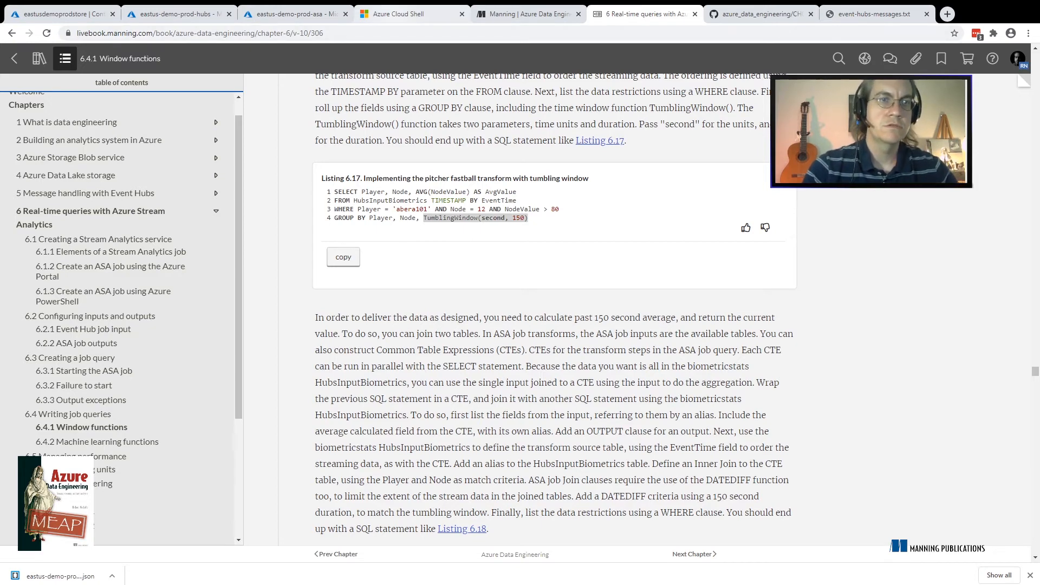
click(407, 14)
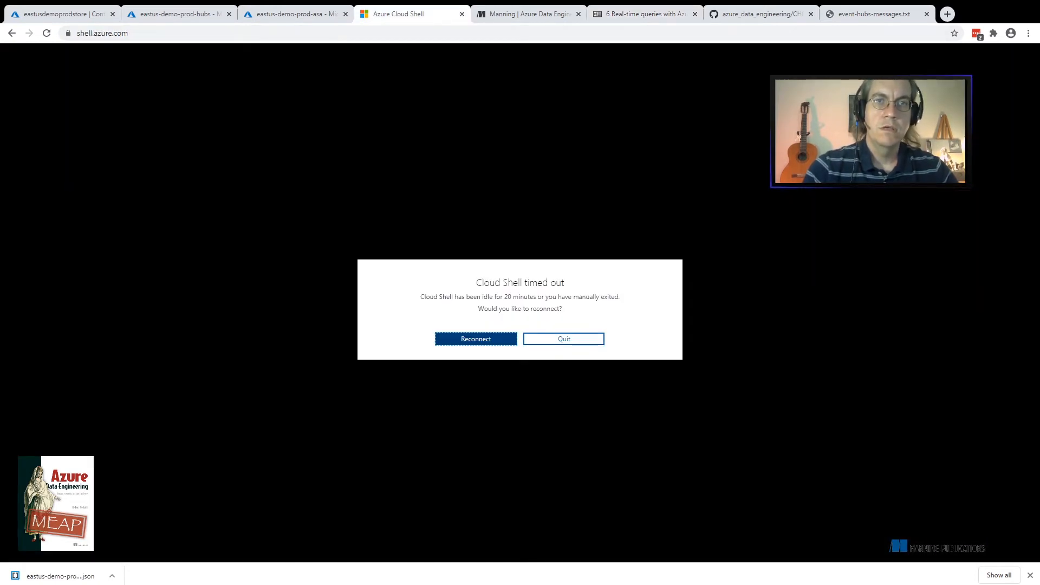
Look over the eastus-demo-prod-hubs Event Hubs namespace and its request metrics
click(296, 14)
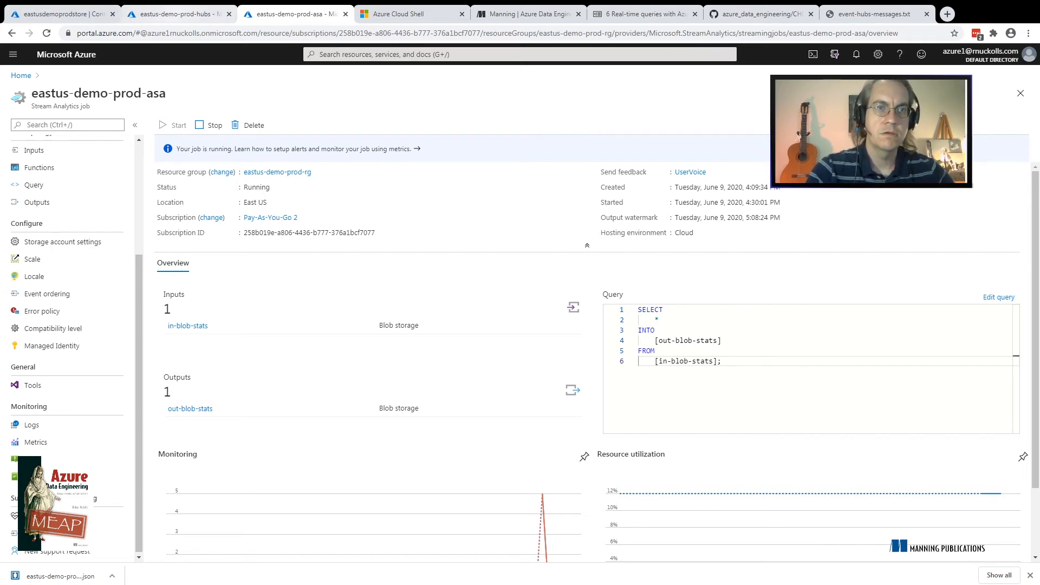
click(63, 14)
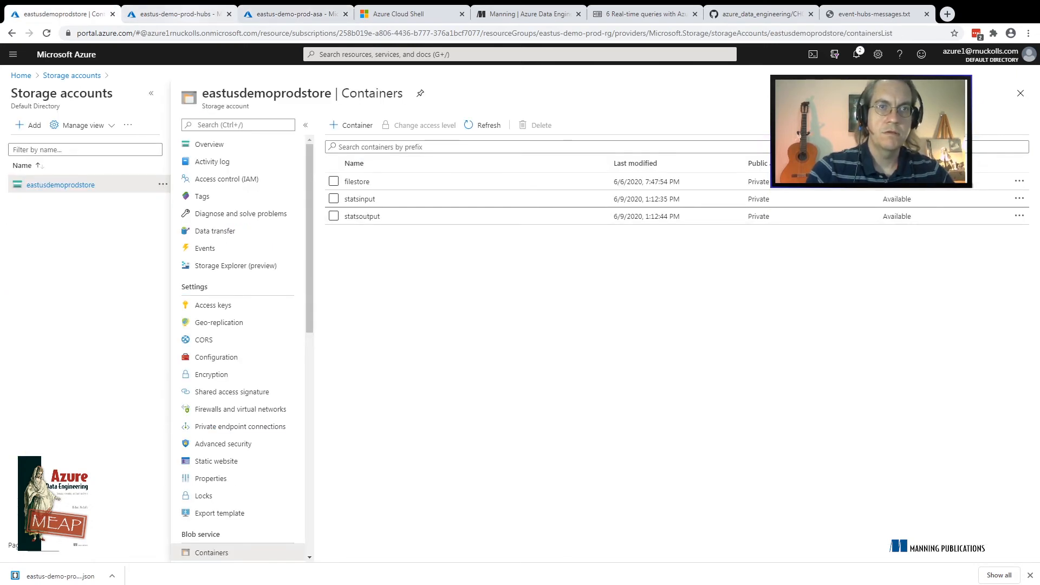
click(180, 14)
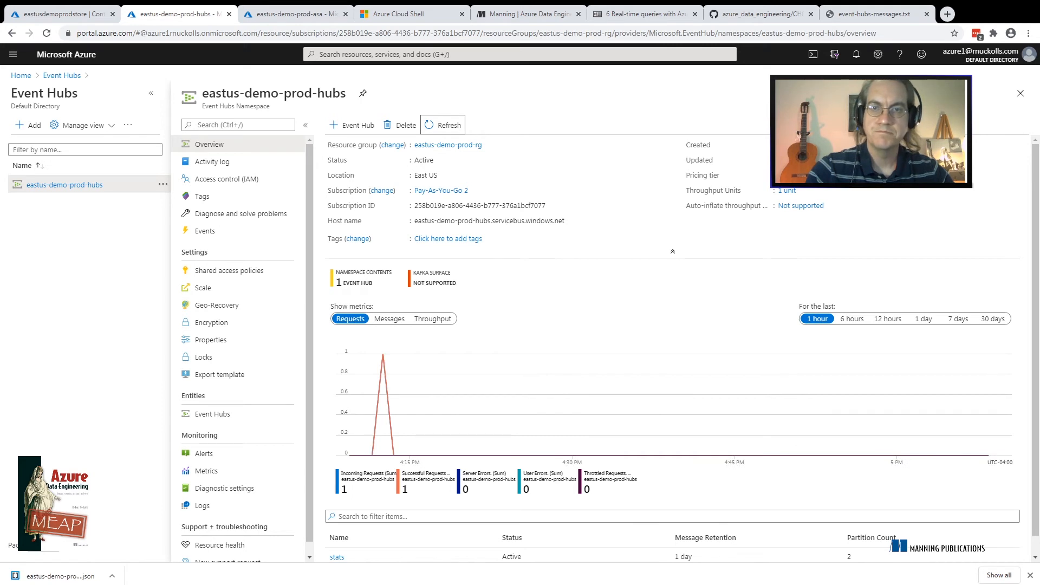
Stop the eastus-demo-prod-asa streaming job and check the portal notifications for it
click(295, 14)
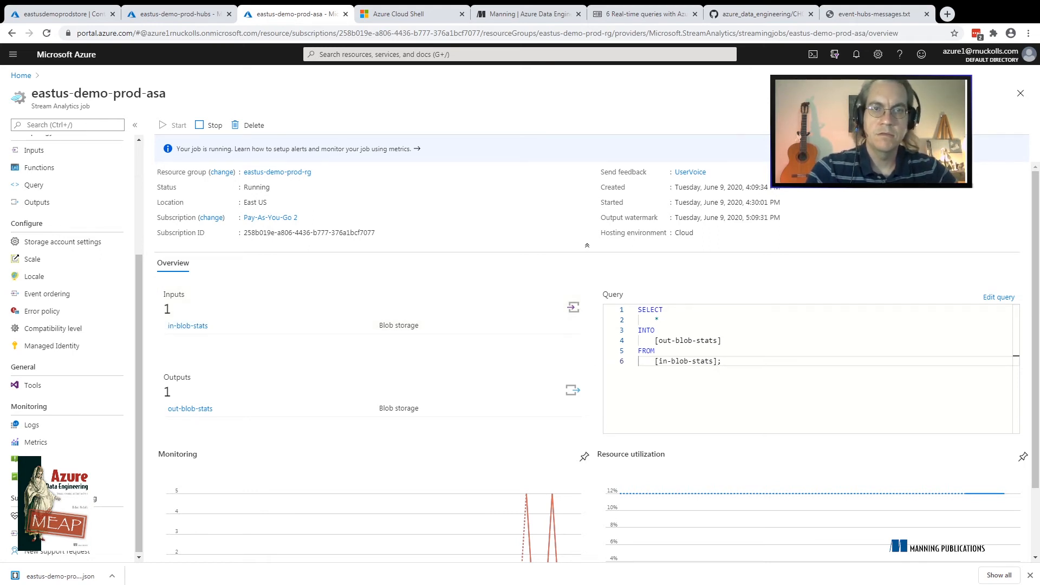
click(209, 125)
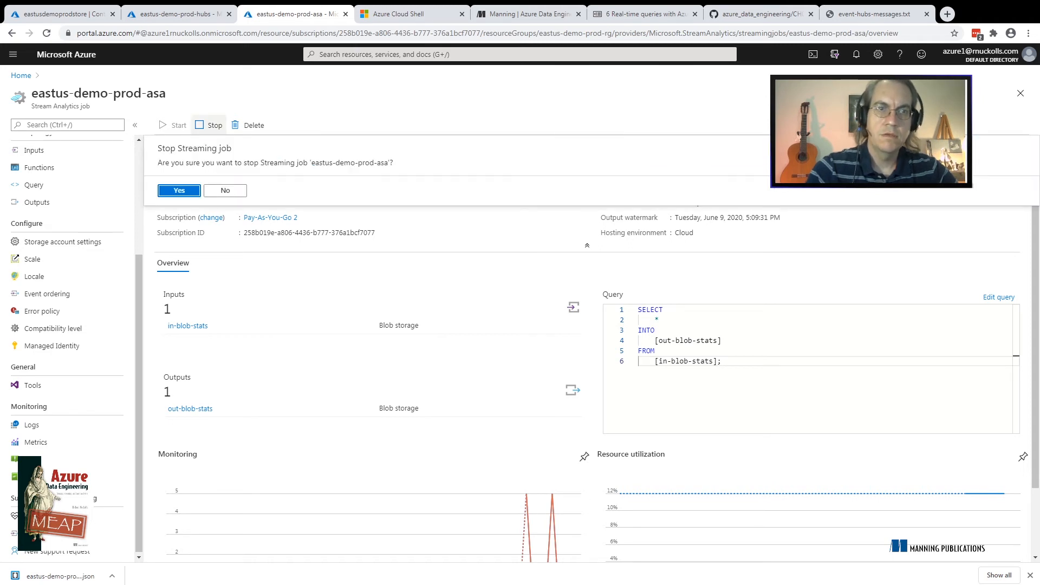
key(Return)
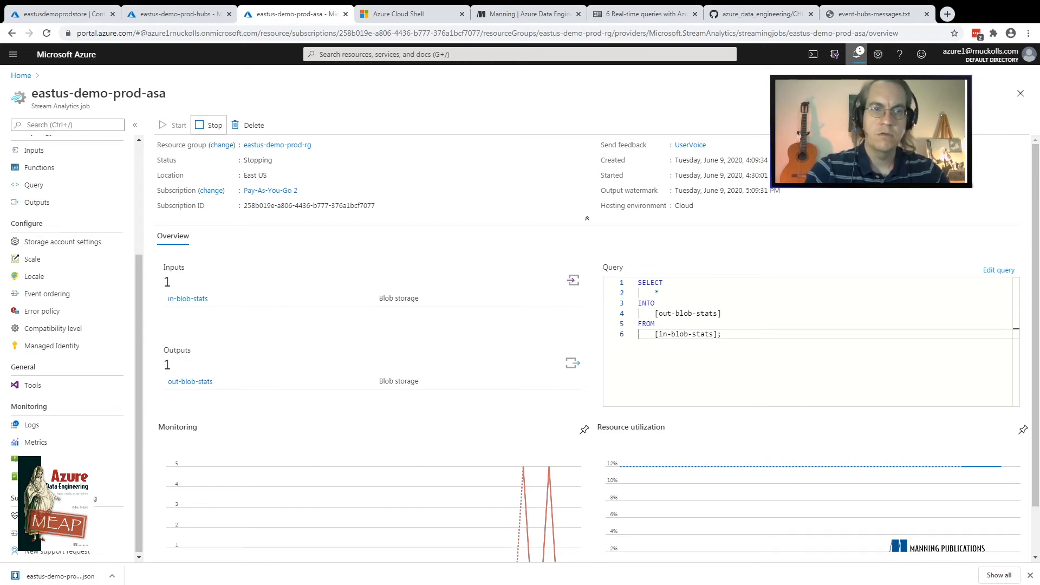
click(856, 55)
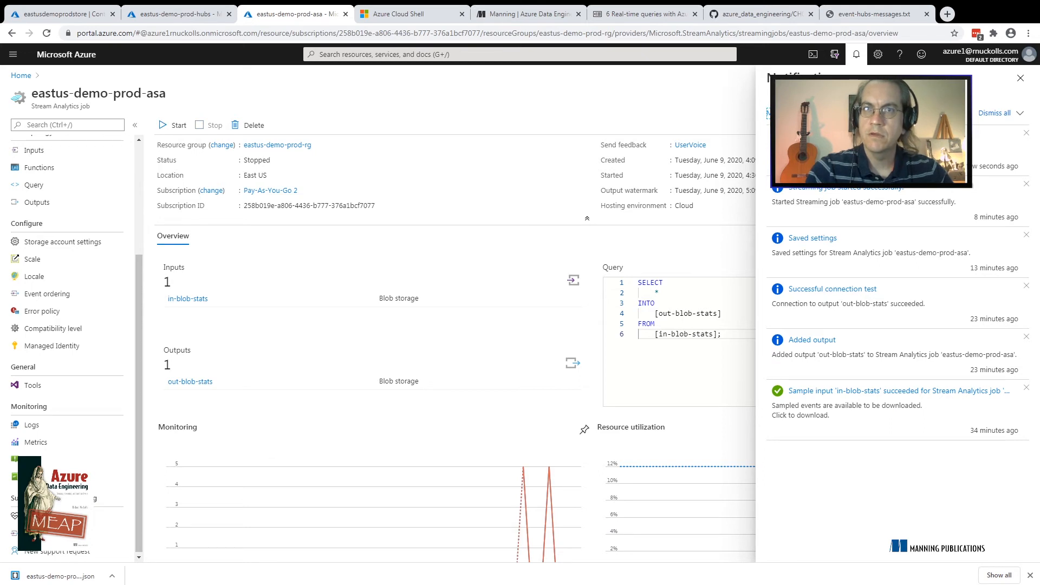
key(Escape)
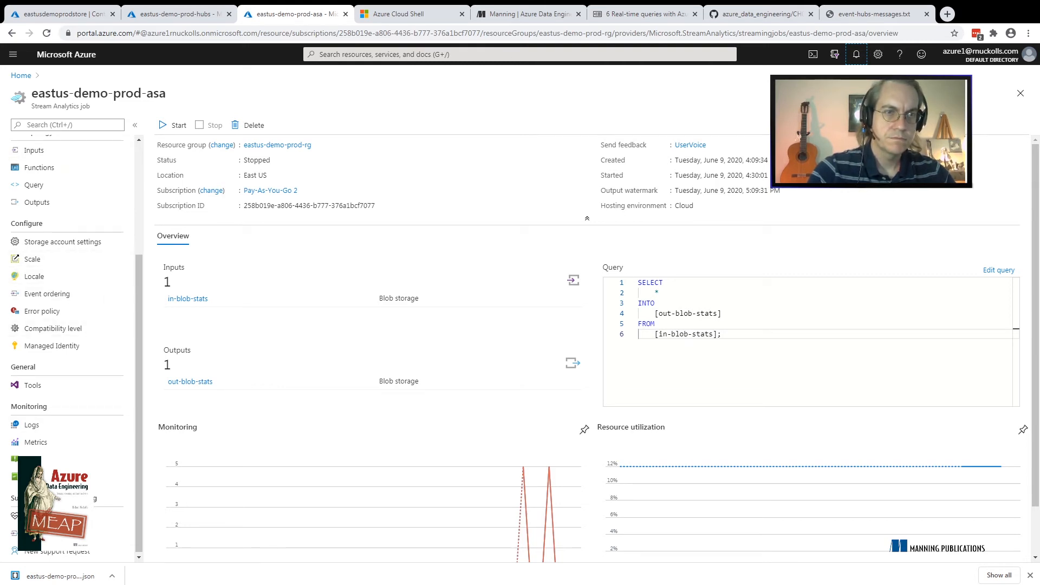
Start adding an Event Hub stream input to the eastus-demo-prod-asa job with the alias in-hubs-stats
click(33, 150)
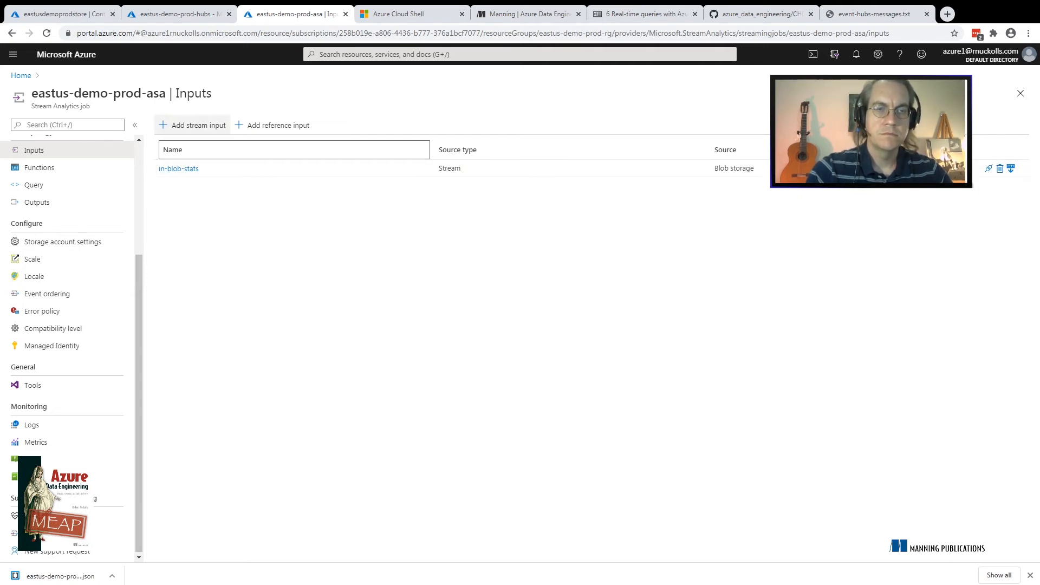
click(194, 125)
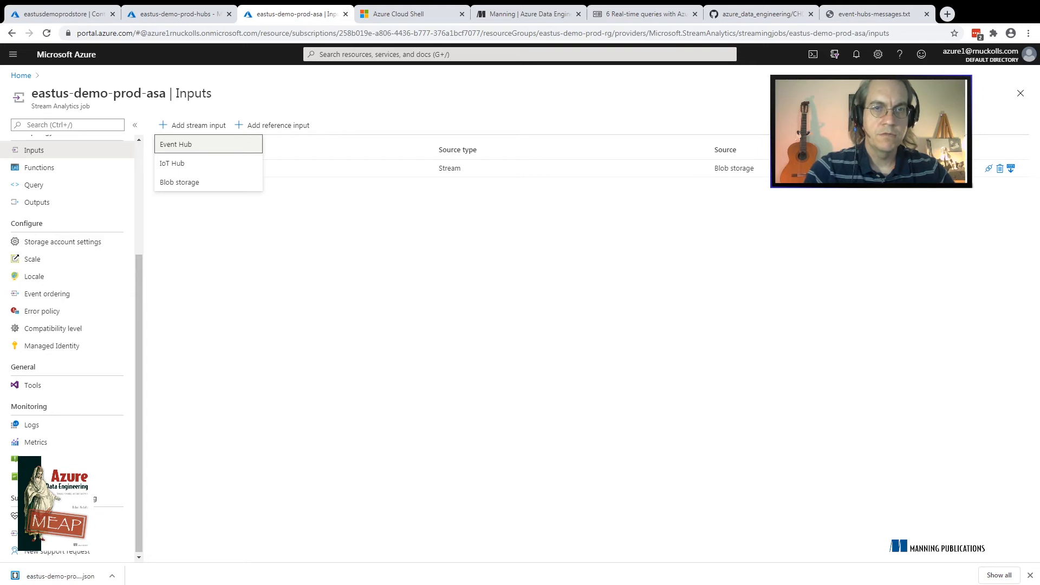
key(Return)
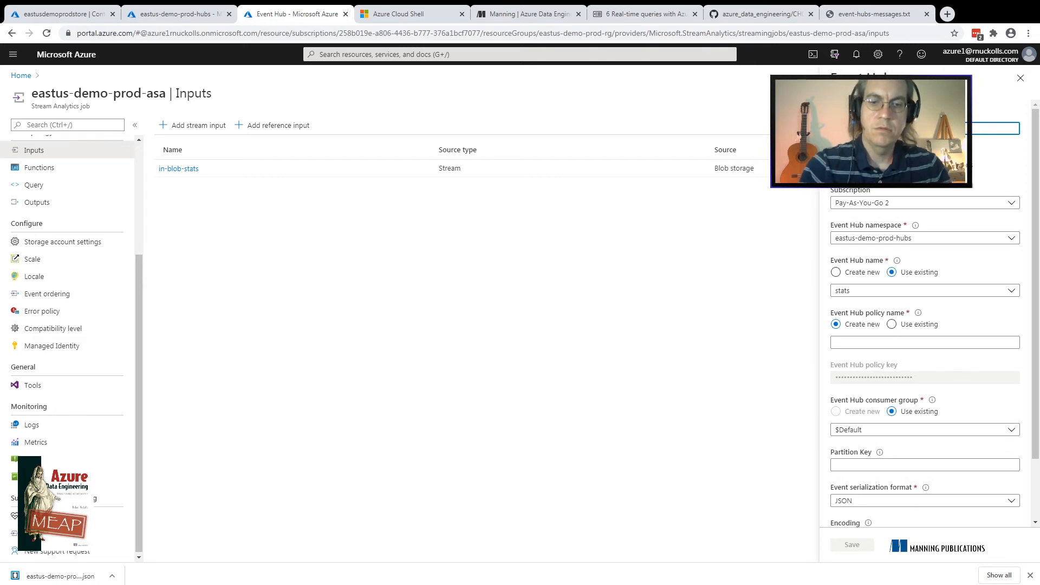
text(in-)
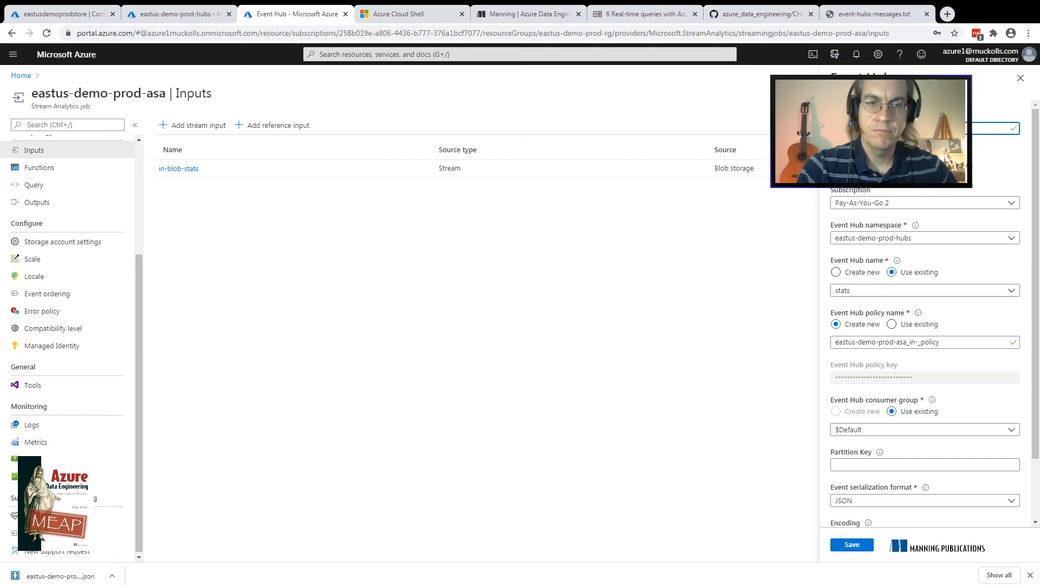
text(hubs)
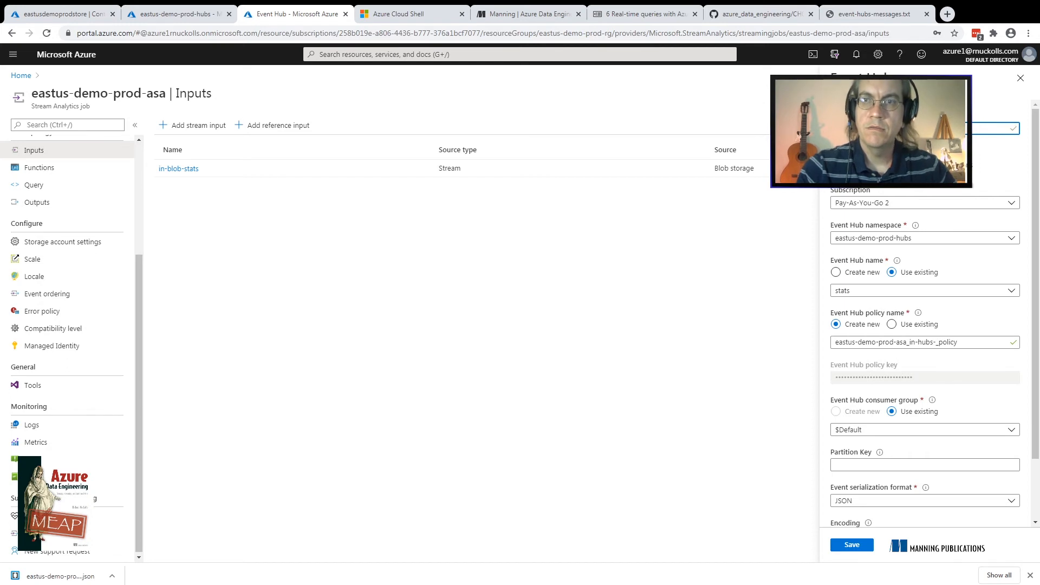
text(-)
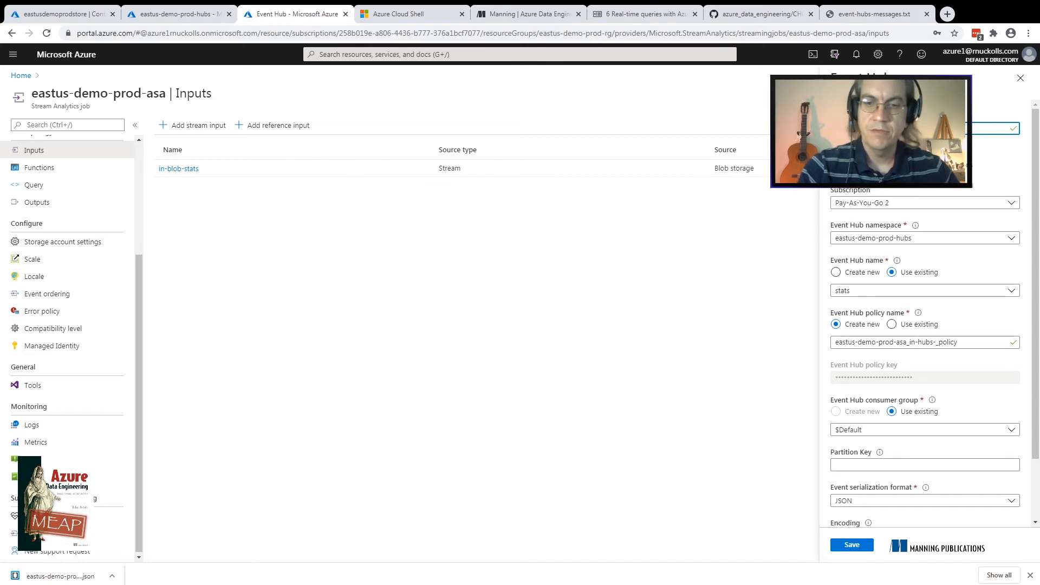
text(stats)
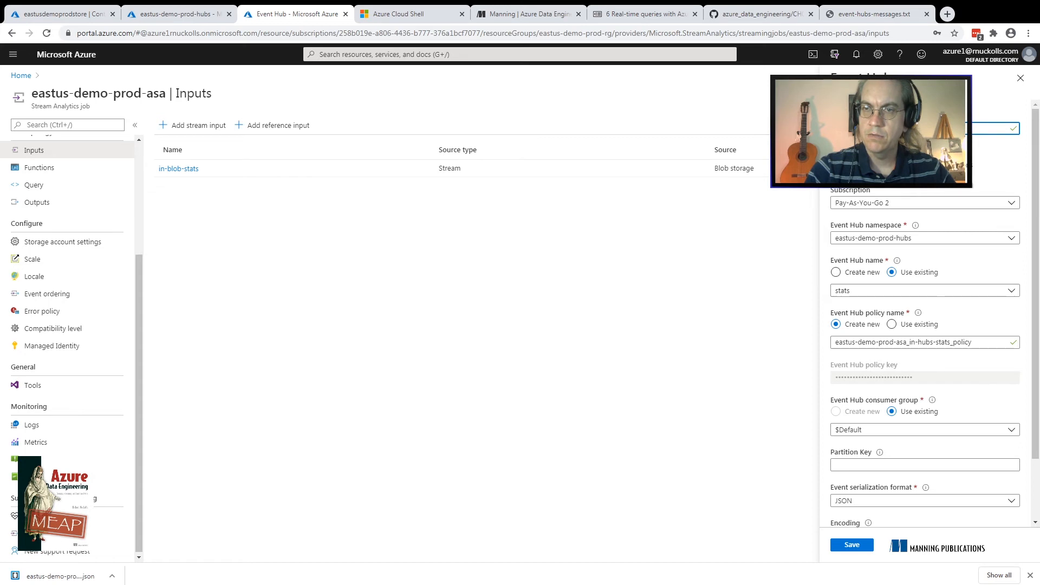
Select the eastus-demo-prod-hubs namespace and the existing stats event hub for the new stream input
click(925, 238)
click(925, 253)
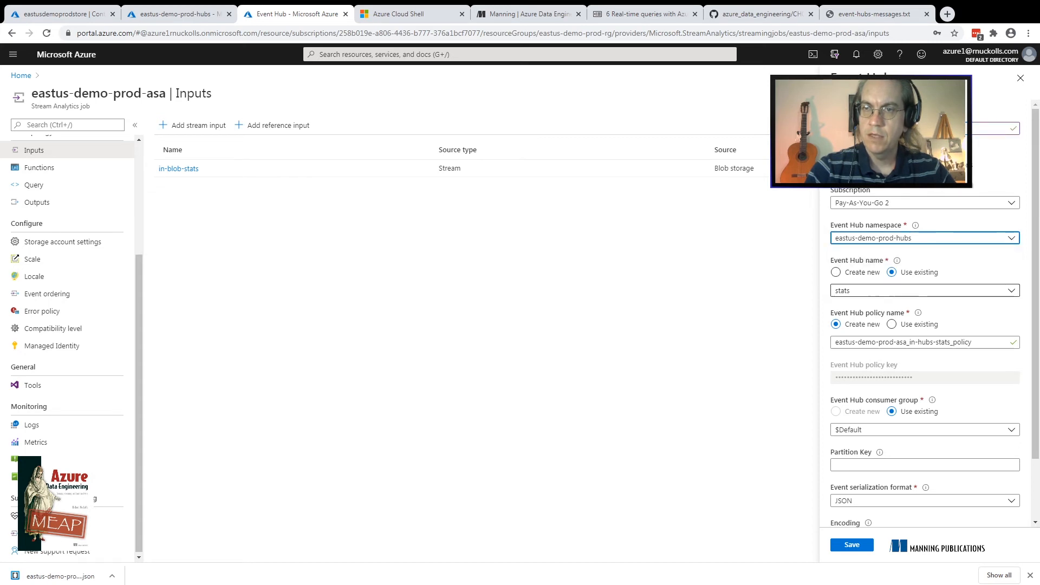
click(925, 291)
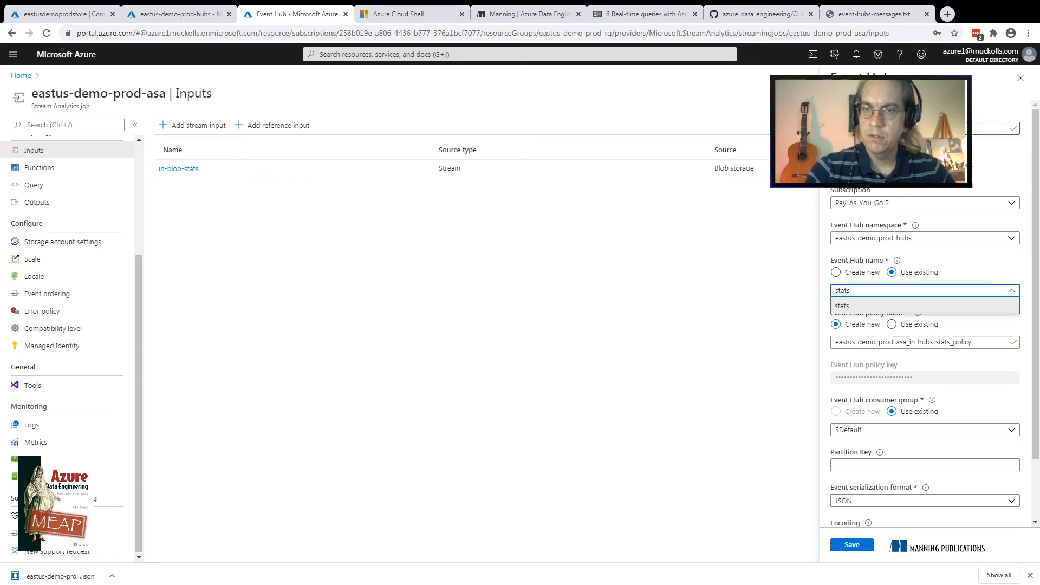
click(925, 306)
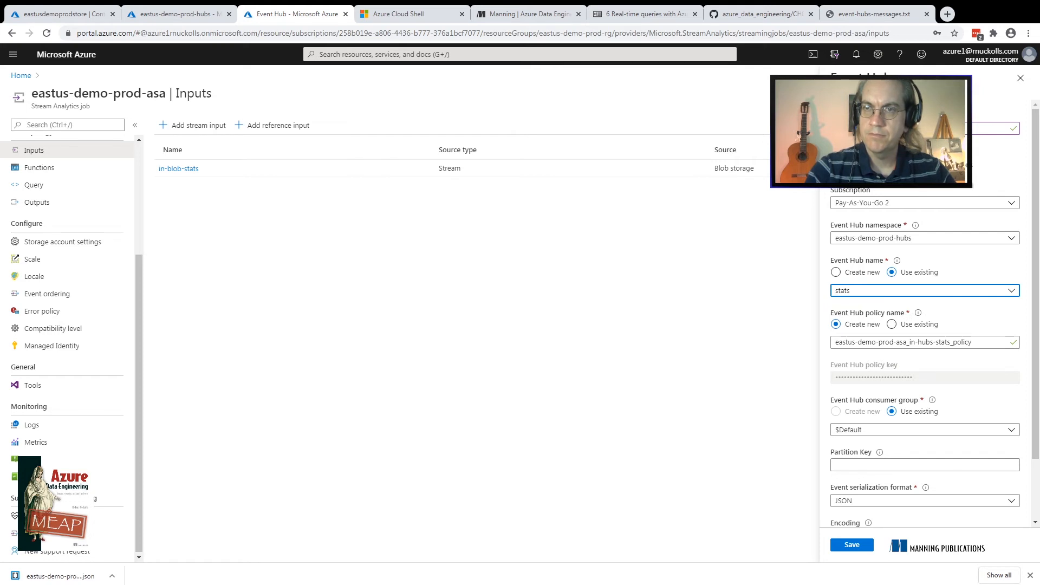
click(910, 128)
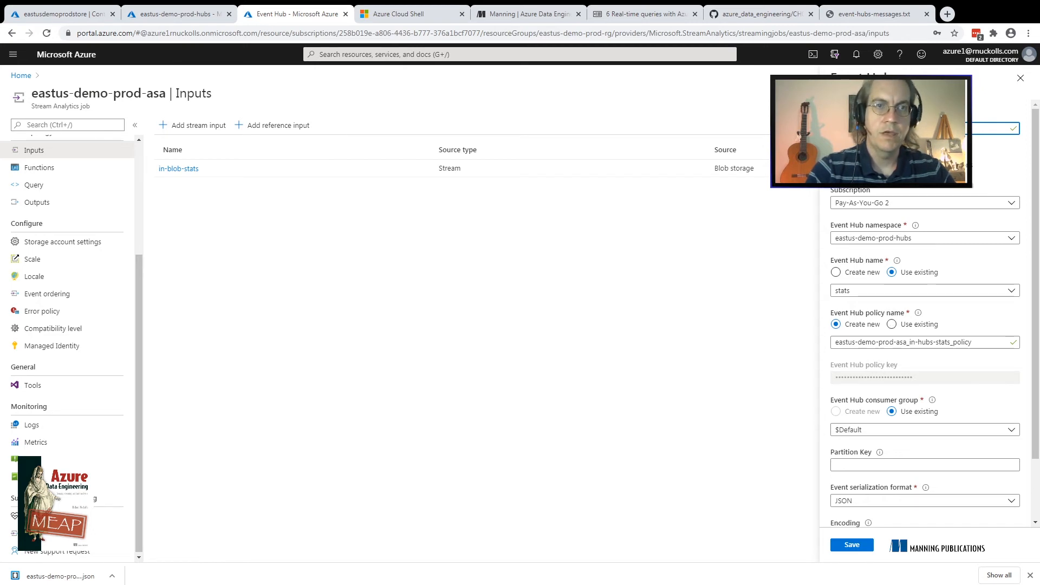
Check the shared access policies defined on the eastus-demo-prod-hubs namespace
click(179, 14)
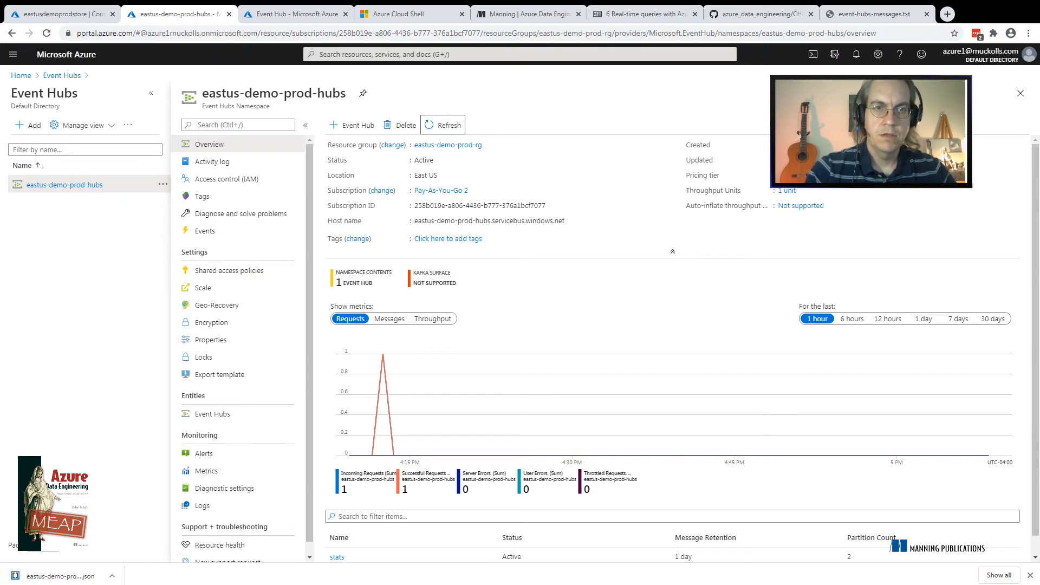
click(229, 270)
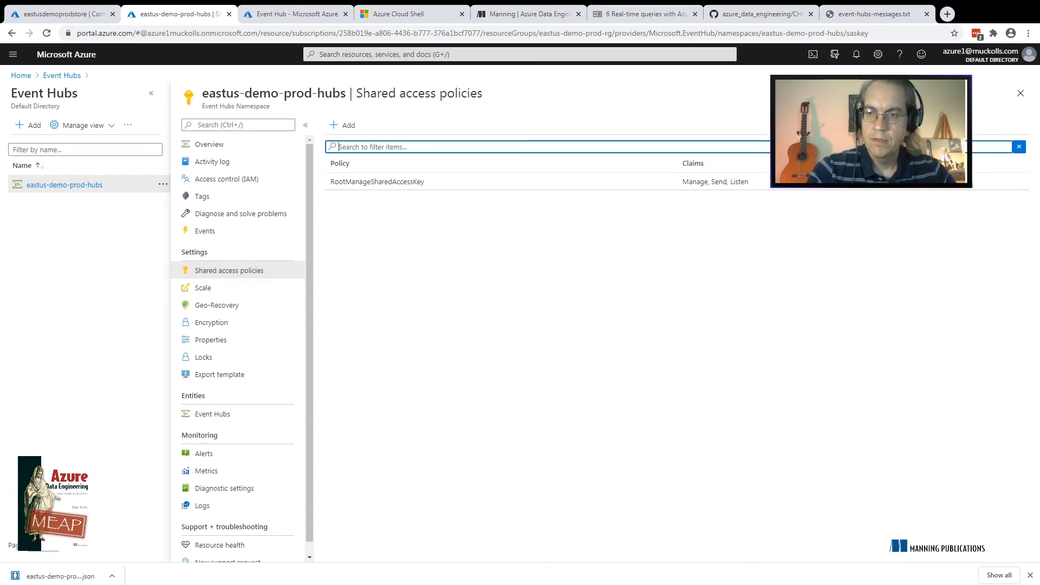
click(1031, 576)
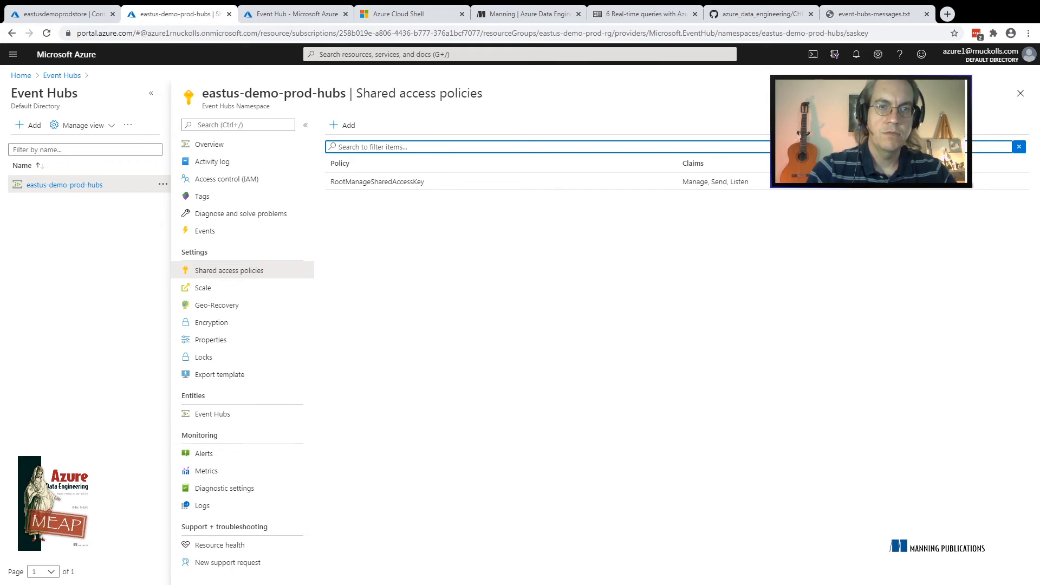
Open the stats event hub in the namespace and inspect its own shared access policies, particularly stats-hub-reader
click(212, 414)
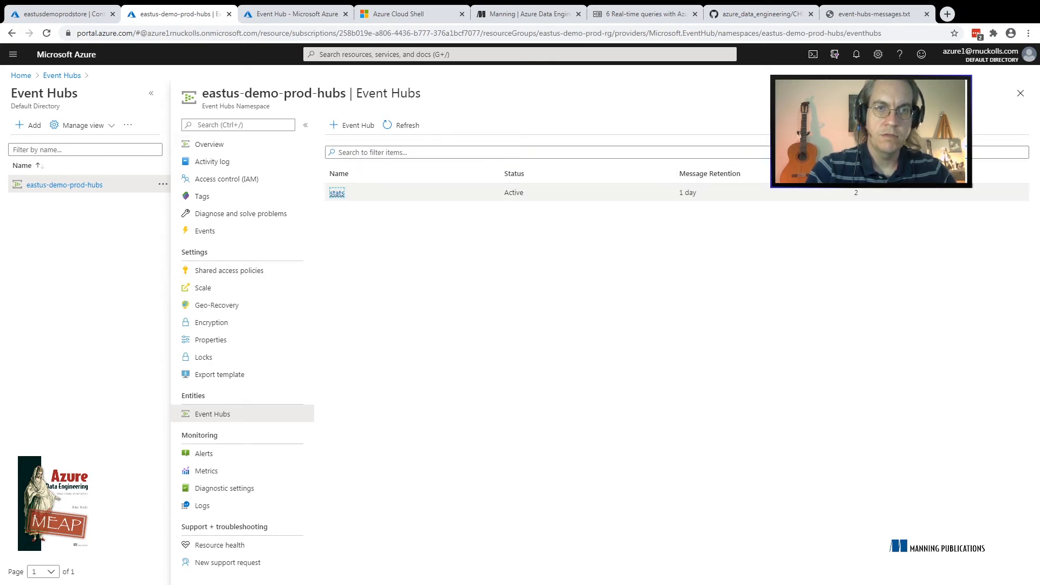
click(337, 193)
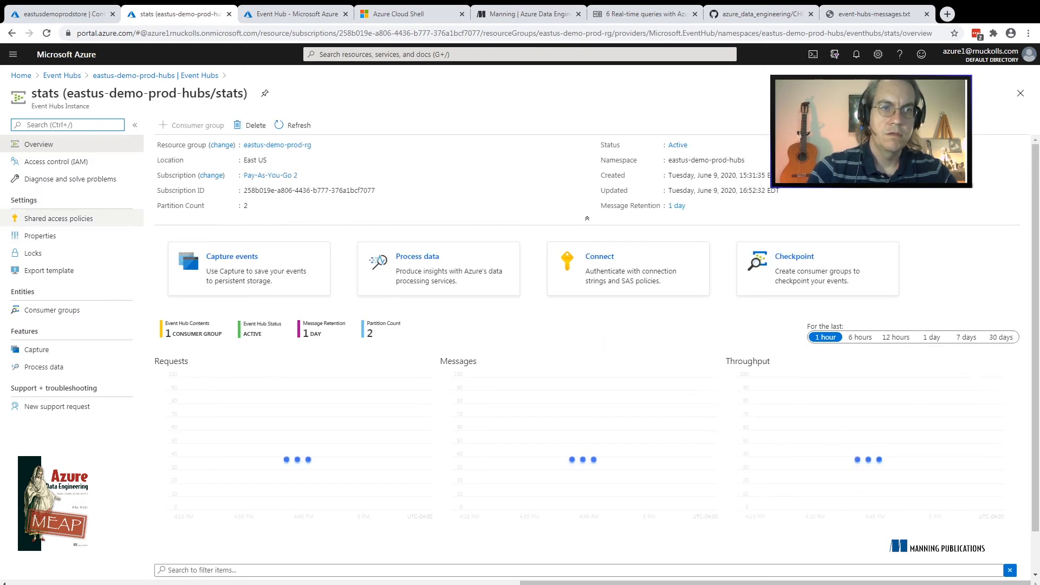
click(58, 219)
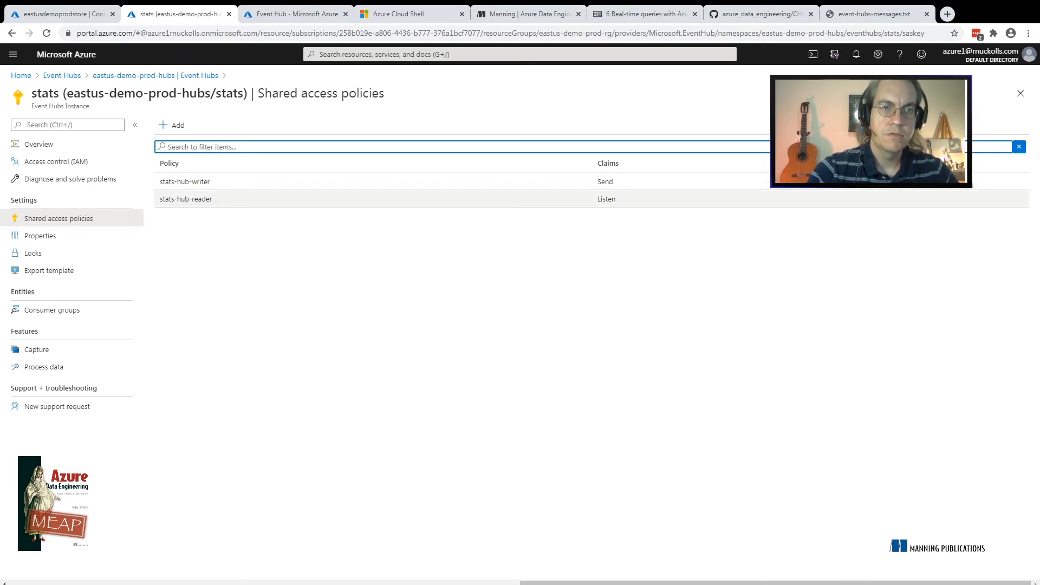
drag(212, 198, 159, 199)
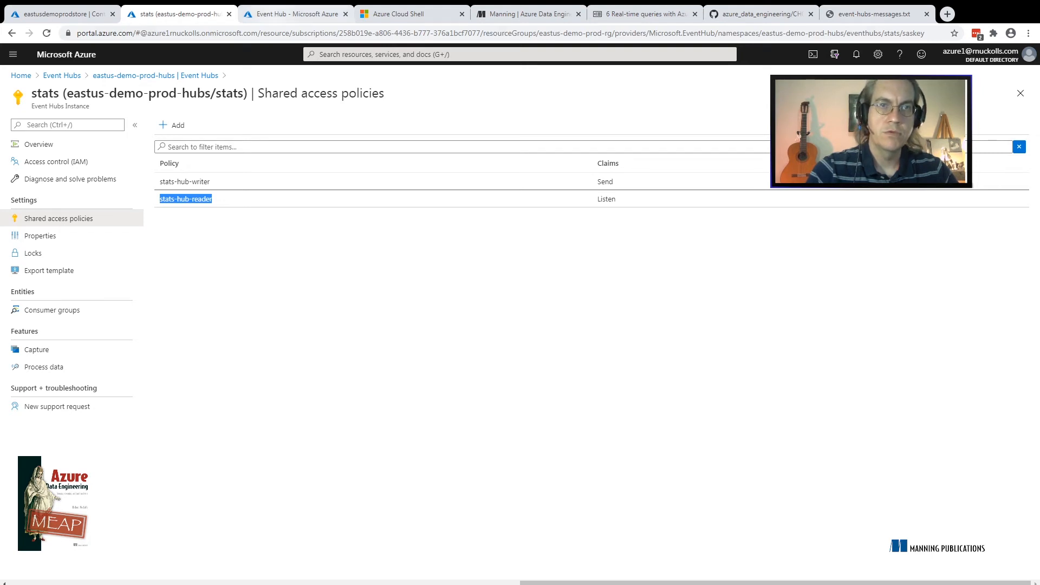
Set the new stream input to use the existing stats-hub-reader policy and the $Default consumer group
click(297, 14)
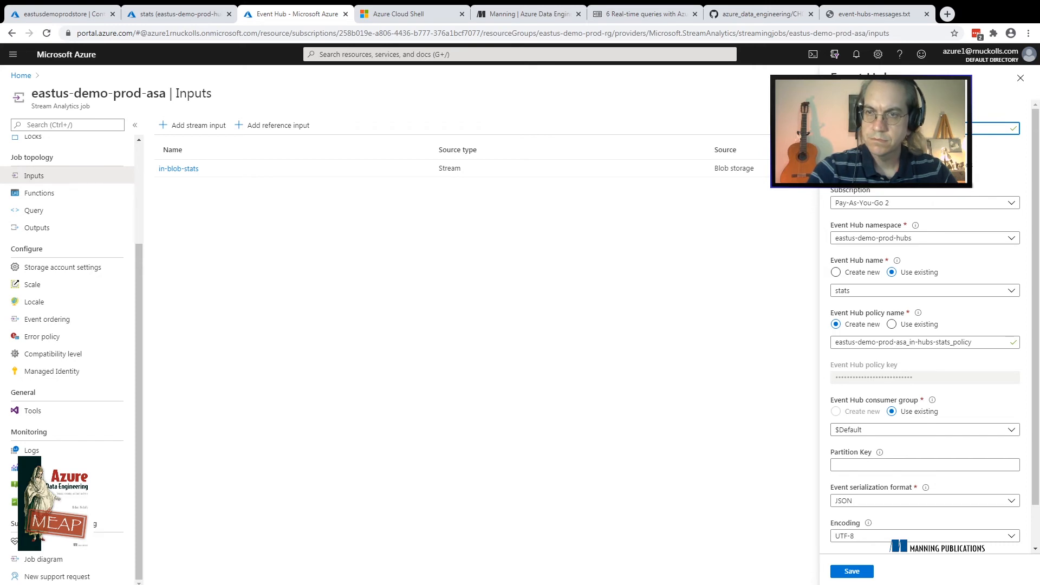
click(892, 324)
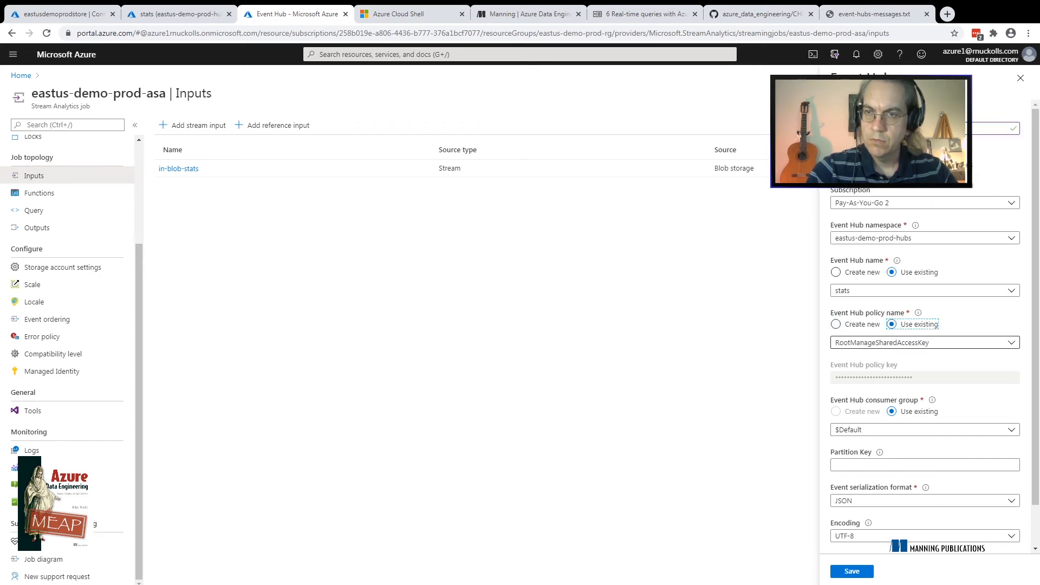
click(925, 342)
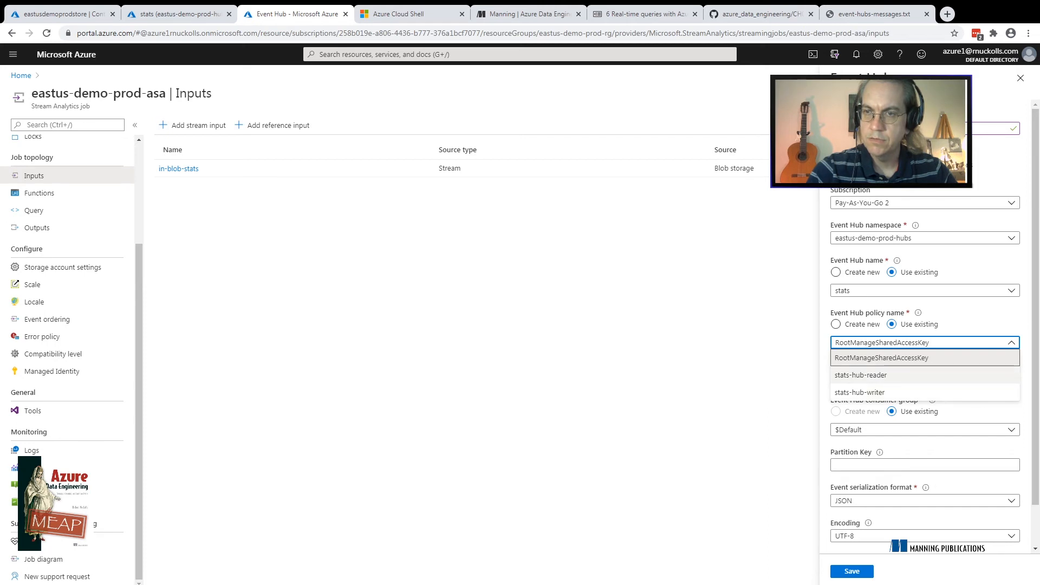
click(861, 375)
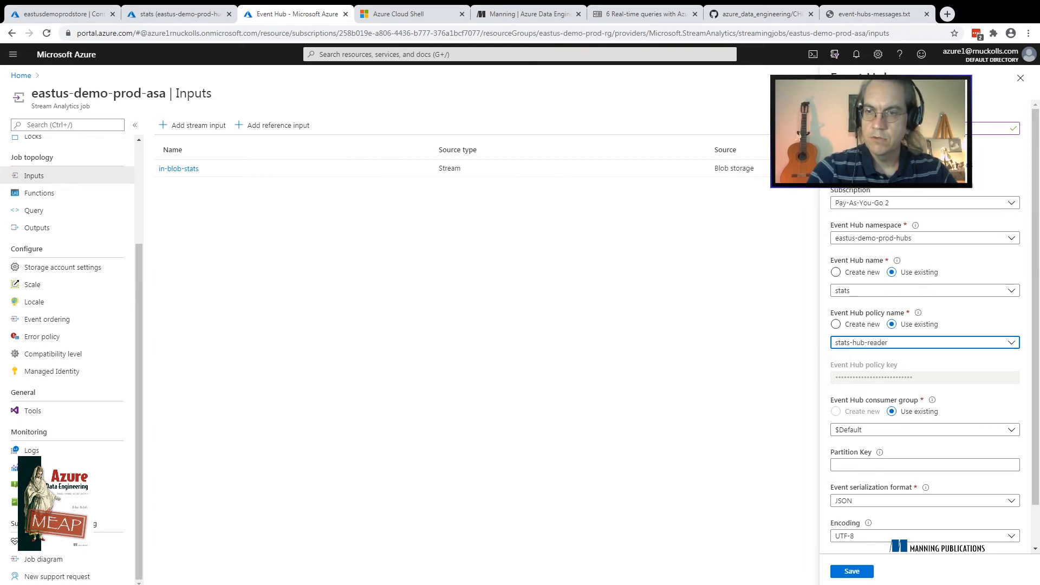
click(925, 429)
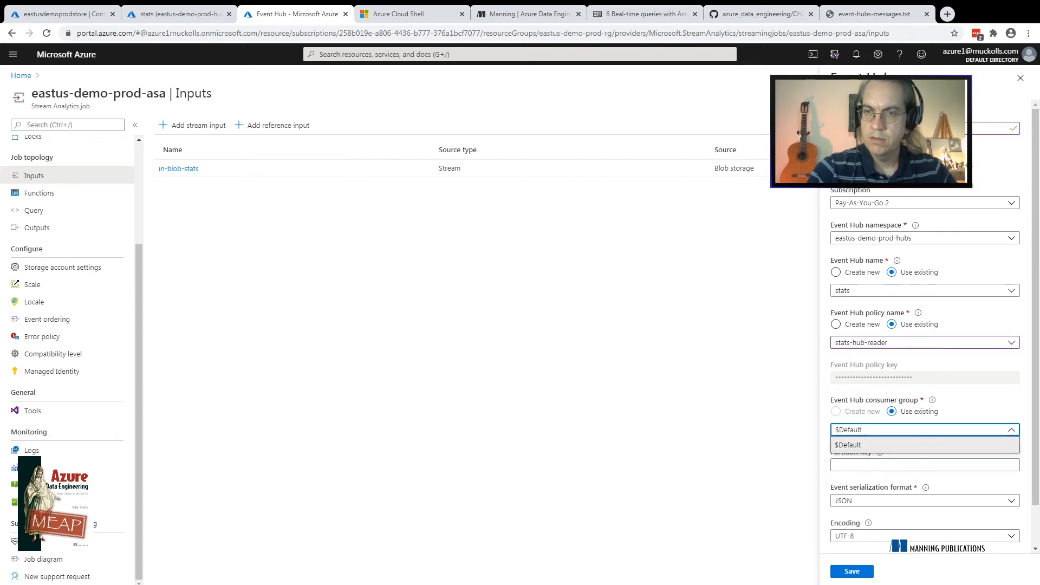
click(924, 445)
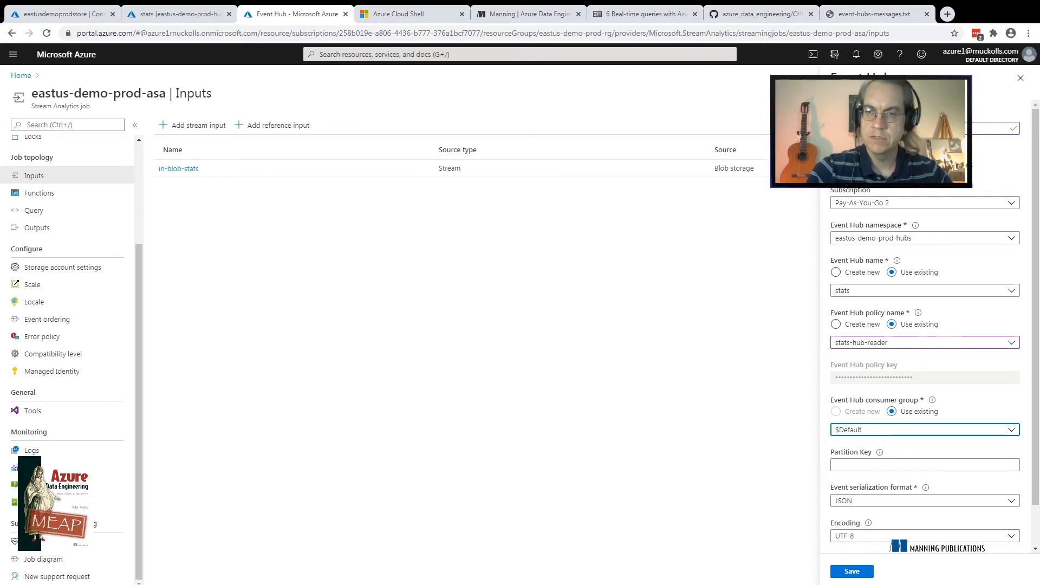
scroll(925, 325, down, 2)
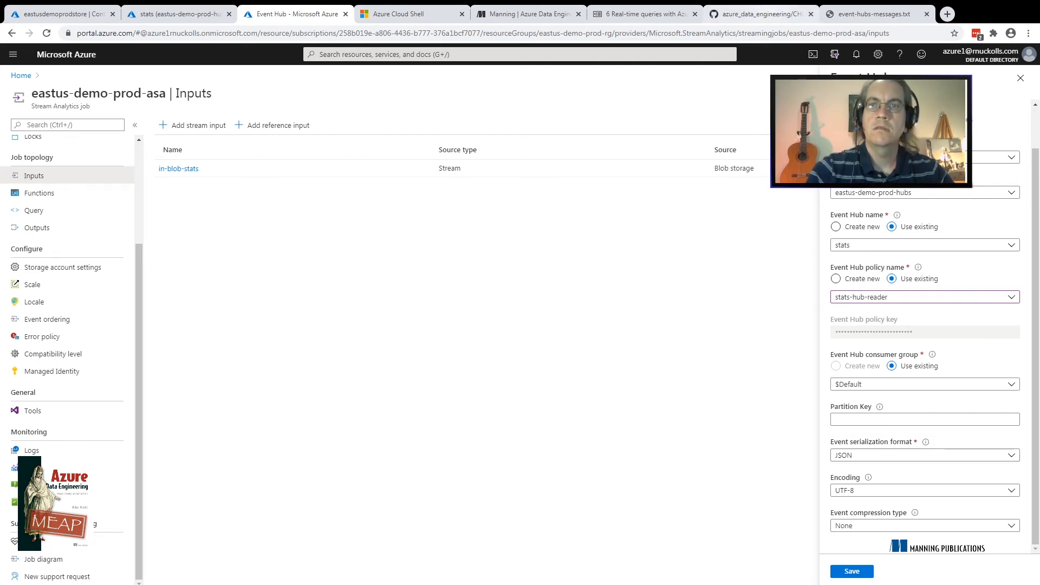
Browse the ch06 PowerShell samples in the azure_data_engineering GitHub repository, examining CH06_CODE_7, CH06_CODE_10, CH06_CODE_9 and CH06_CODE_13
click(762, 15)
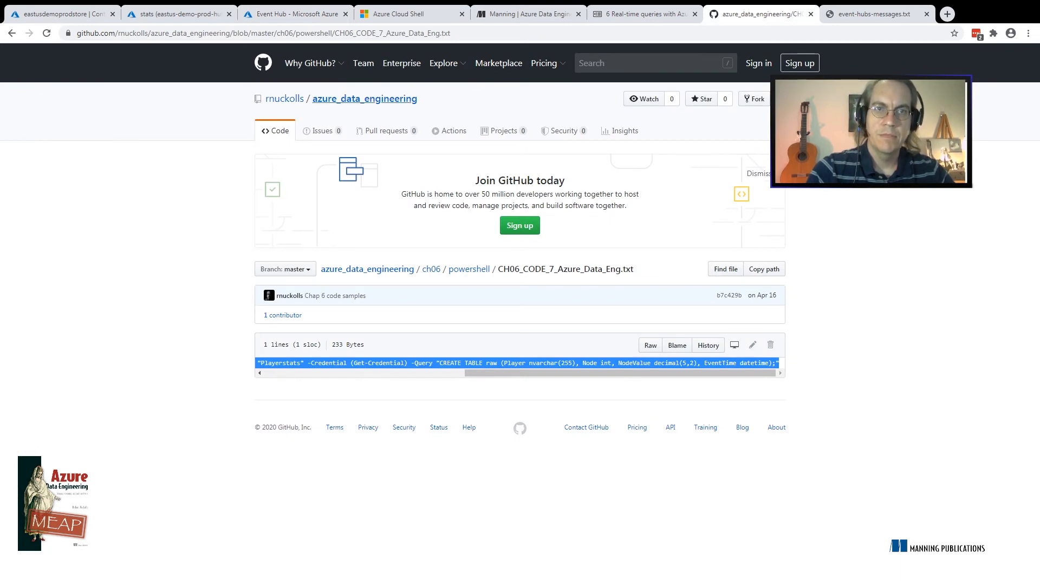
click(365, 98)
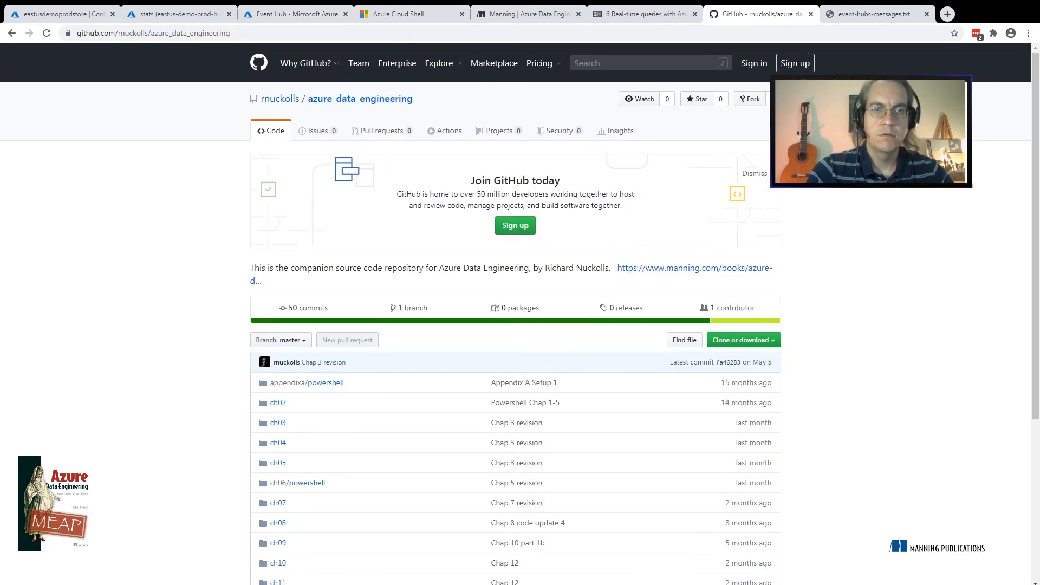
scroll(515, 315, down, 2)
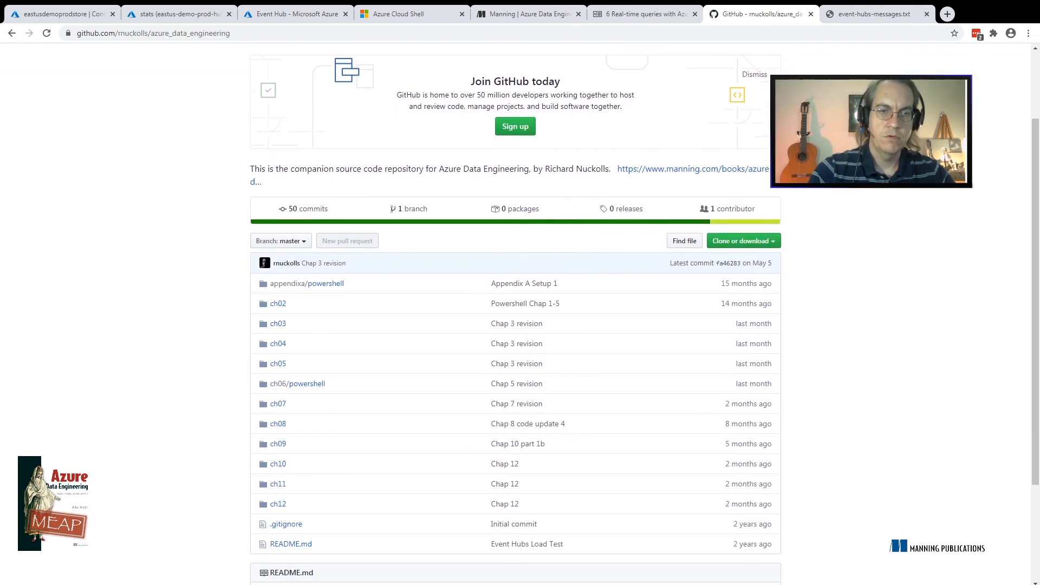
click(307, 374)
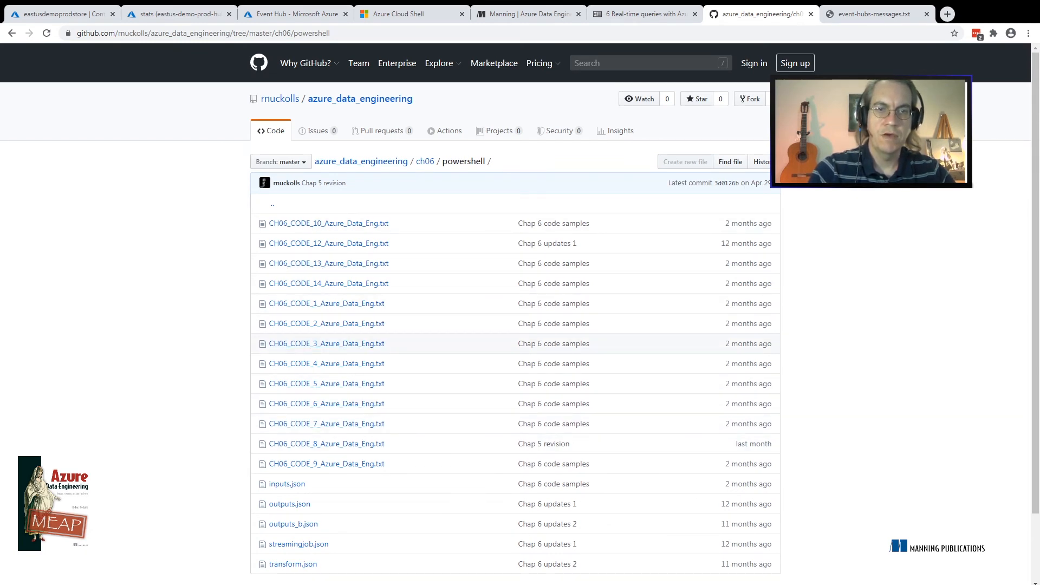
click(327, 424)
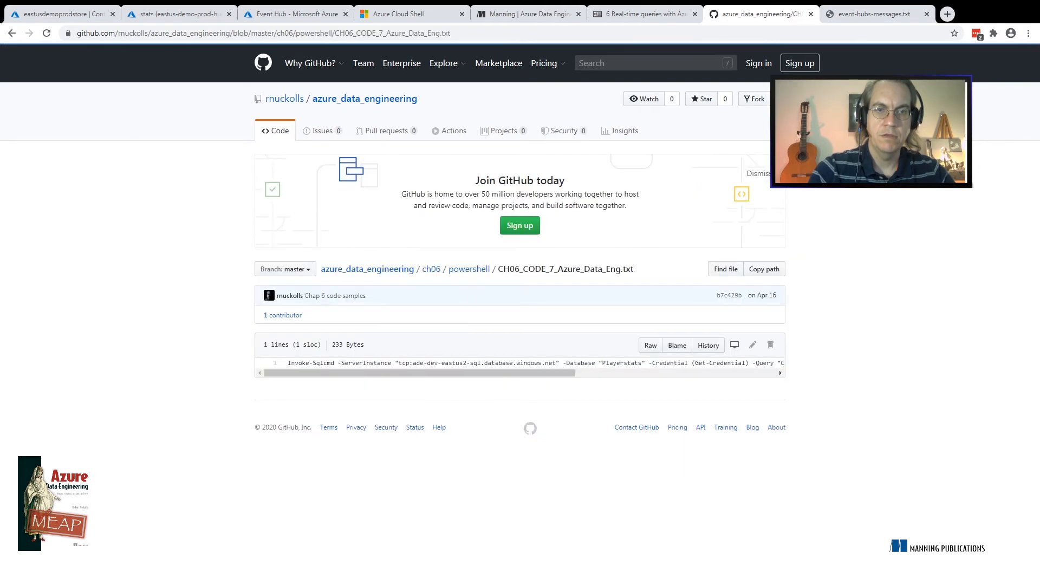
click(12, 33)
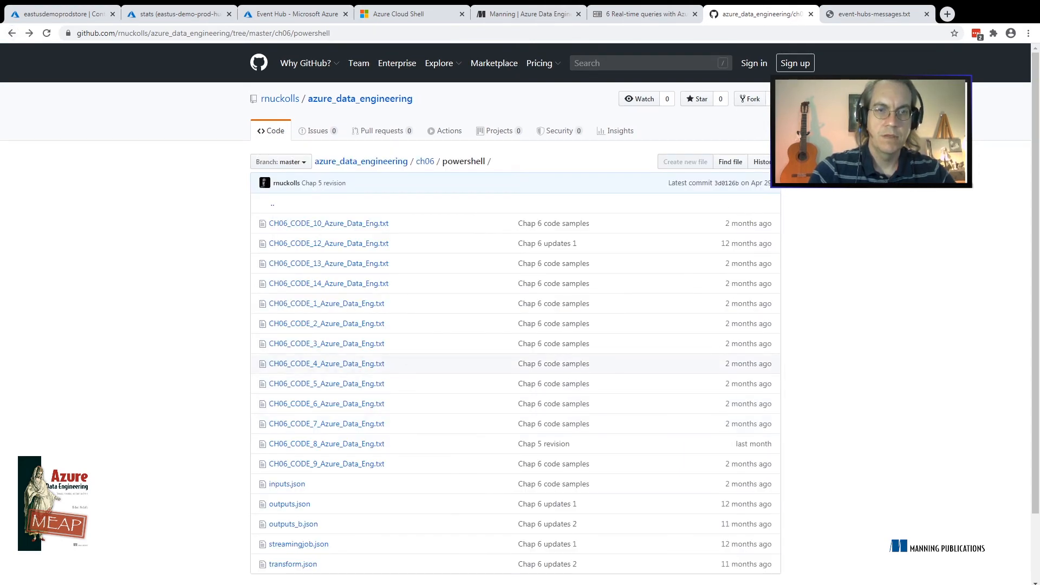
click(328, 223)
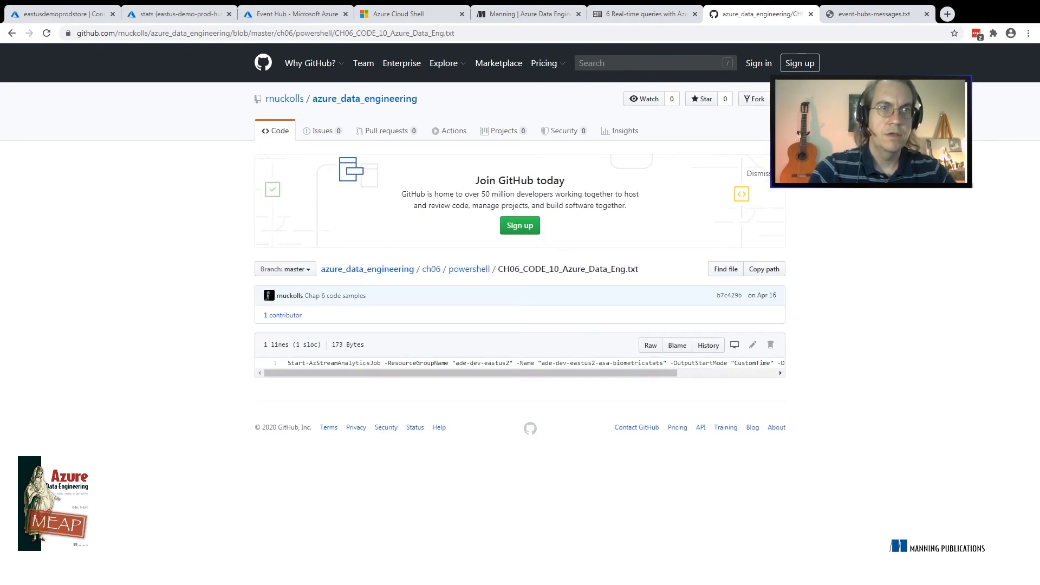
click(11, 33)
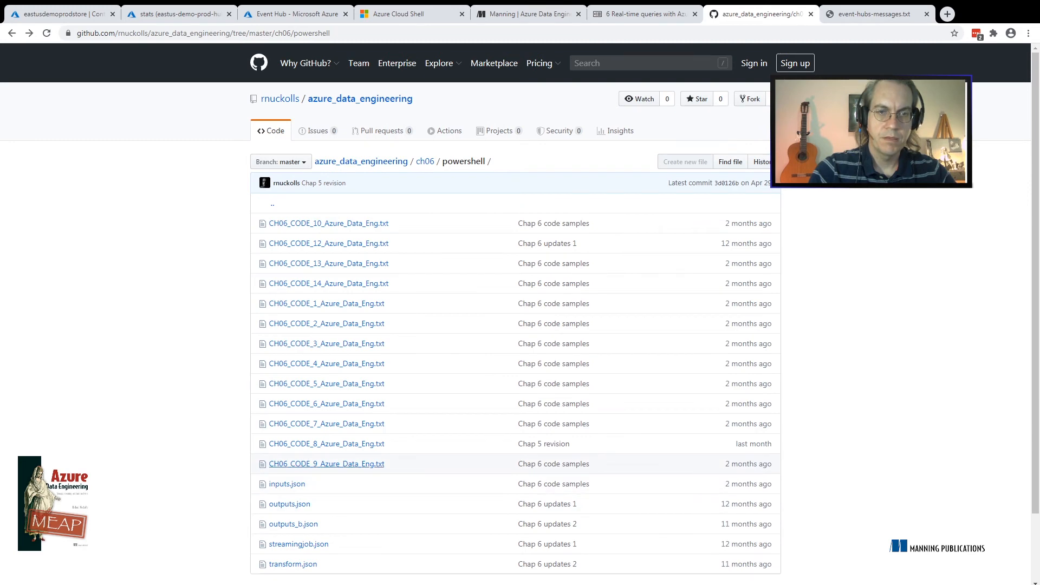
click(327, 464)
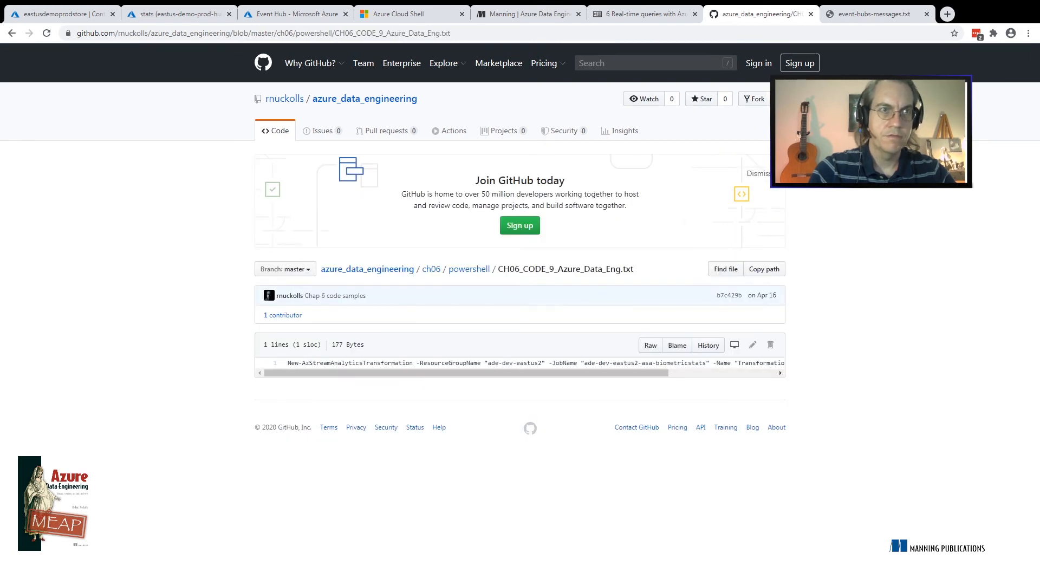
click(12, 33)
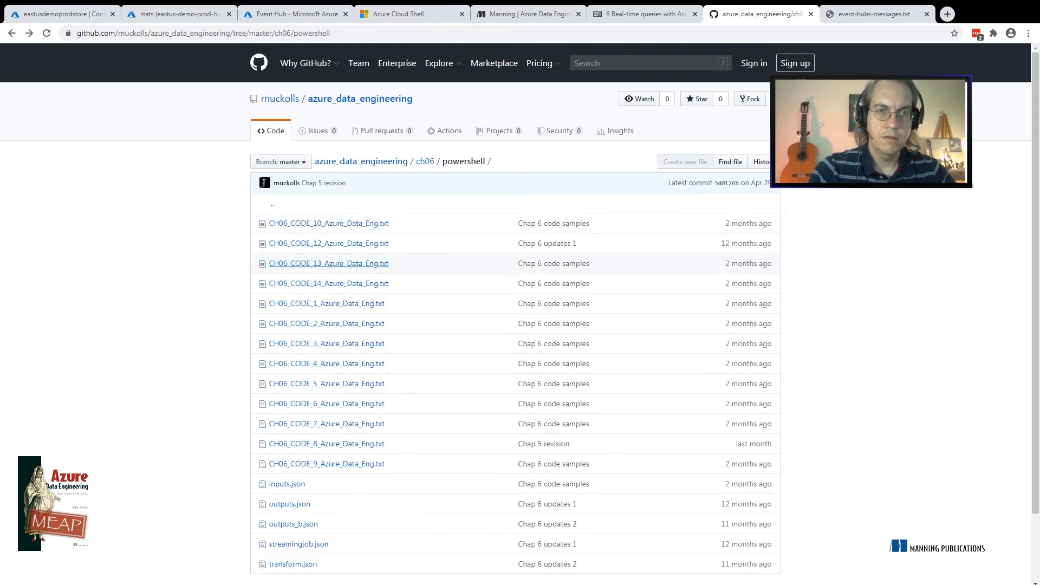
click(328, 263)
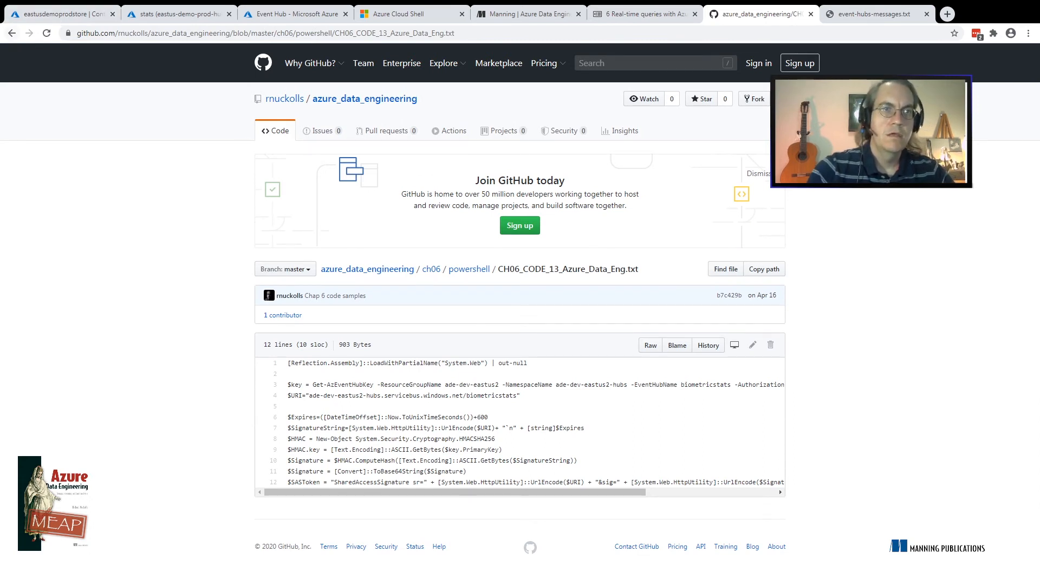
click(11, 33)
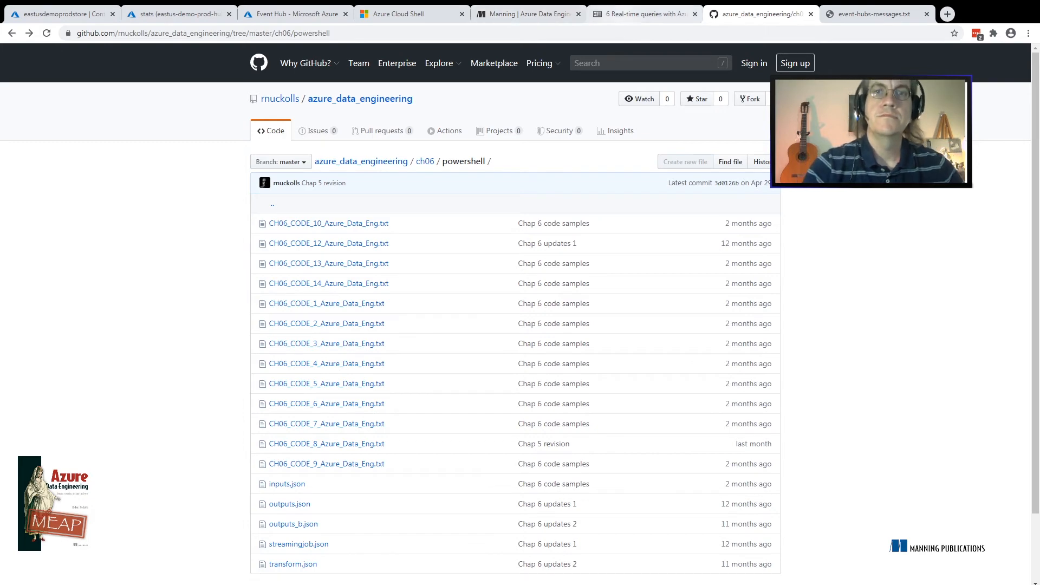
Check the liveBook section on window functions and the Azure Data Engineering book page, and return to the Event Hub input form
click(645, 15)
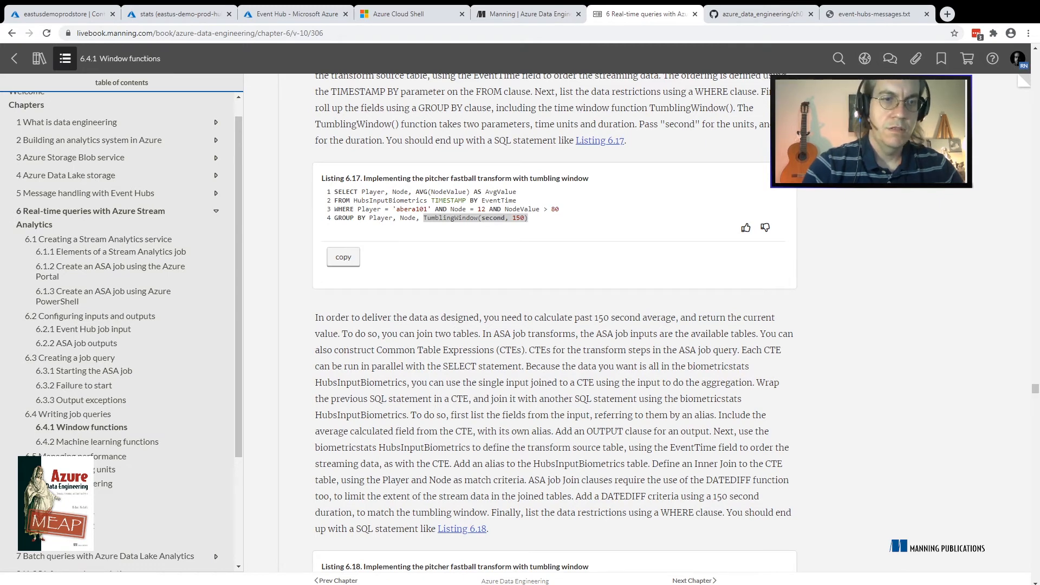
click(530, 14)
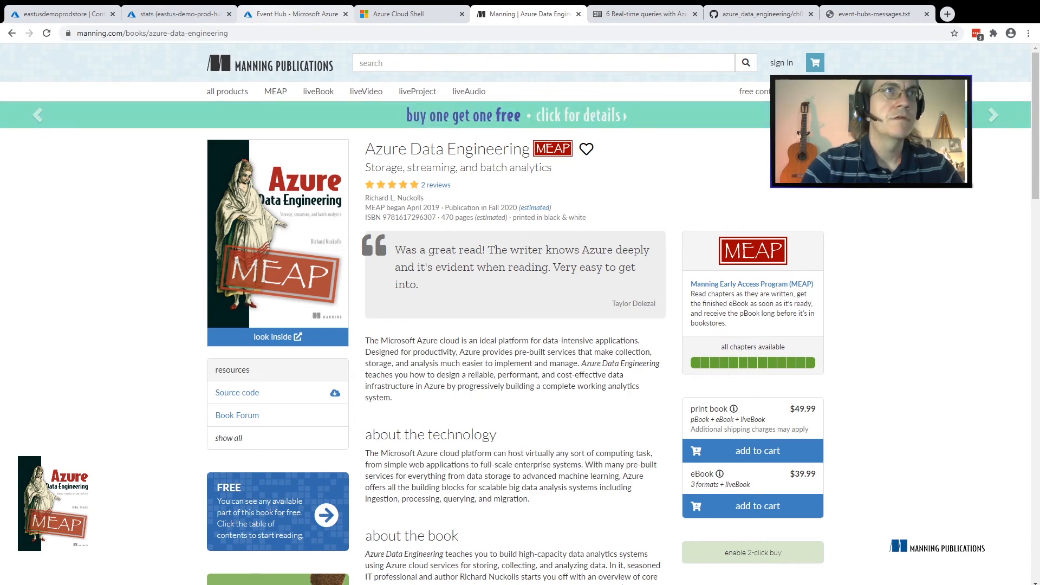
click(297, 15)
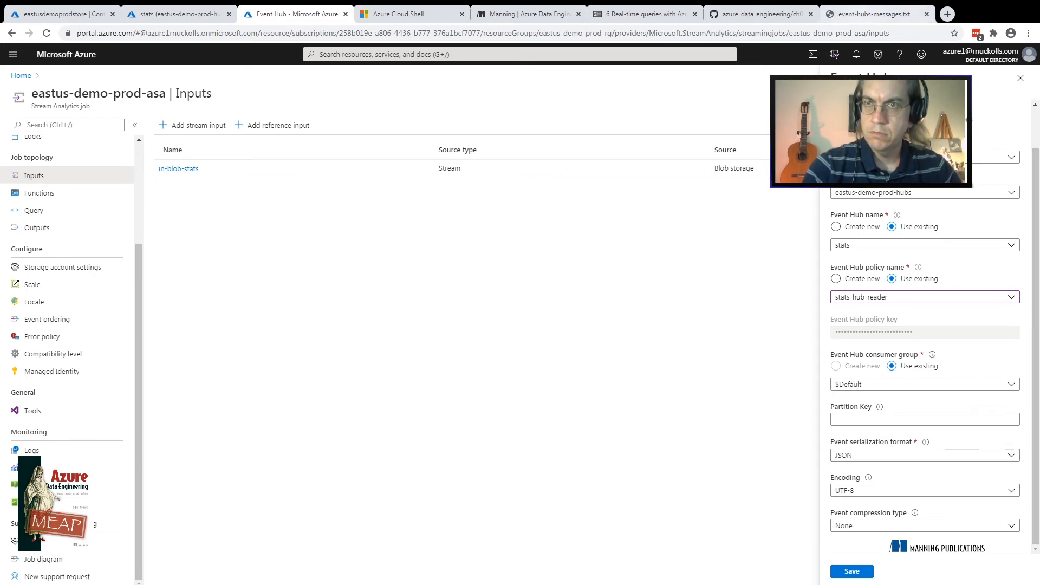
Review the event-hubs-messages.txt script, examining the $htbody message hashtable, its JSON conversion, and the token, endpoint and header setup
click(874, 14)
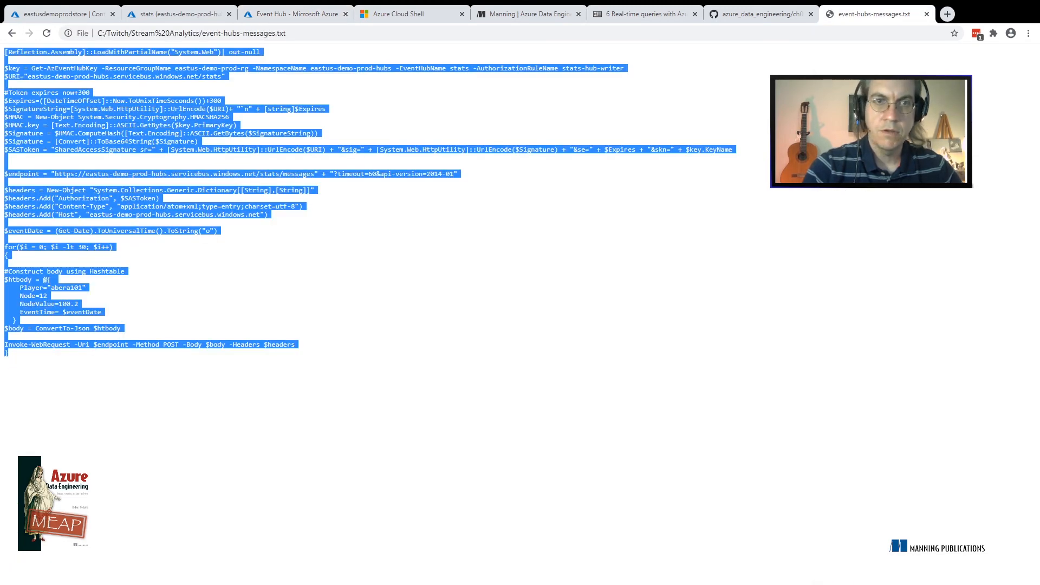
click(379, 271)
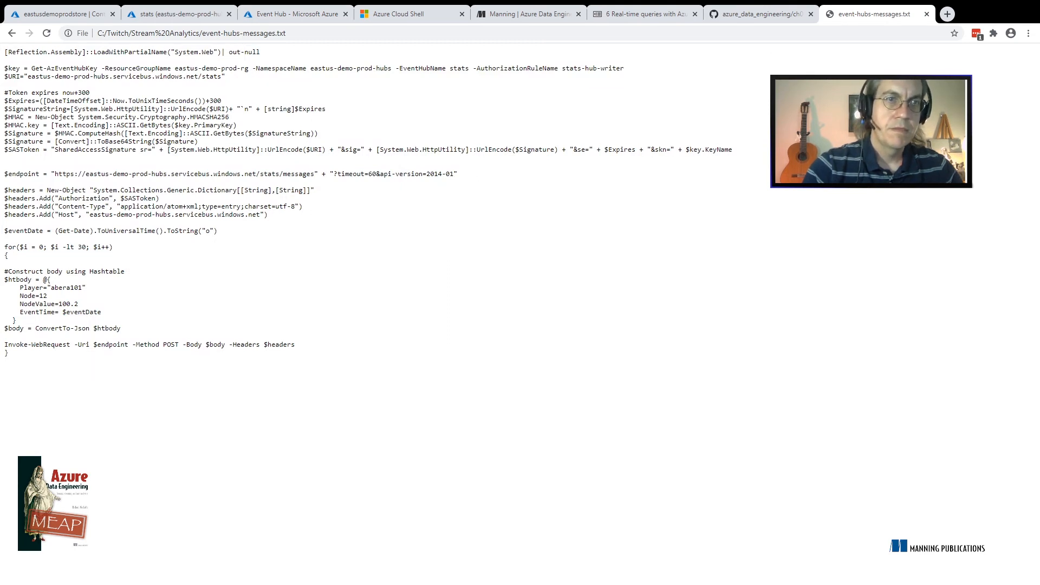
drag(101, 312, 4, 280)
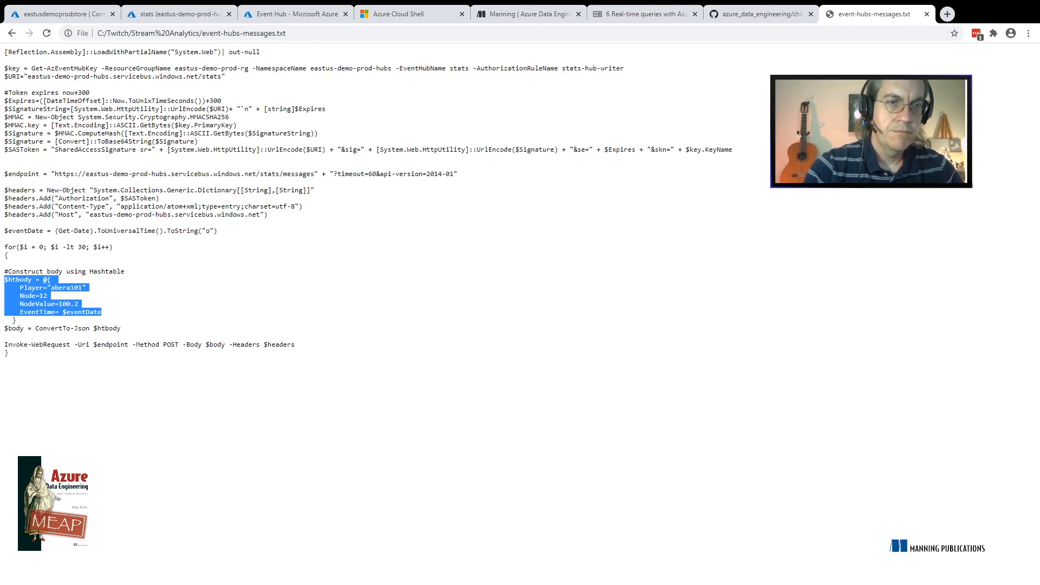
click(108, 296)
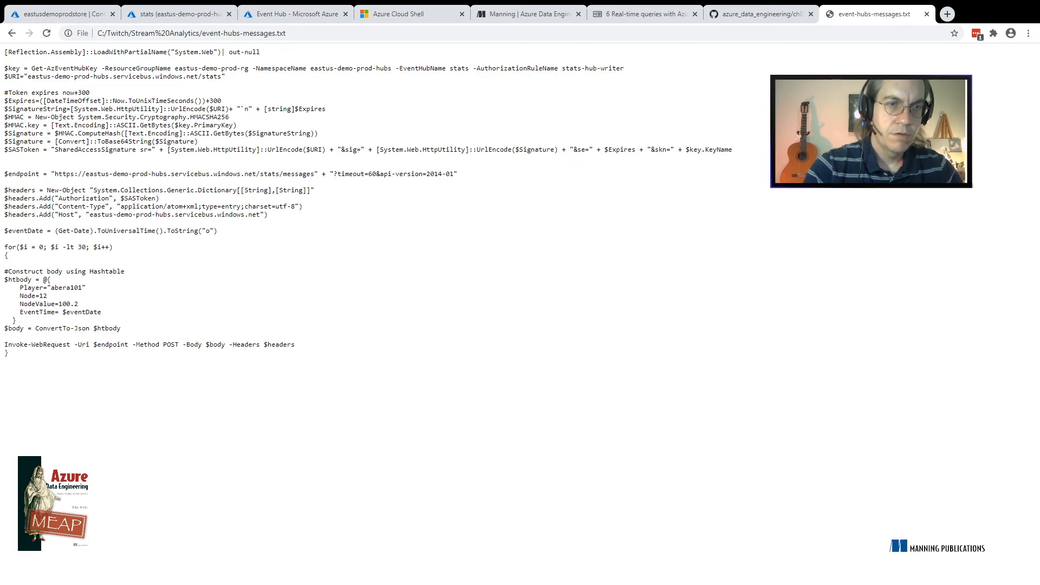
double_click(109, 328)
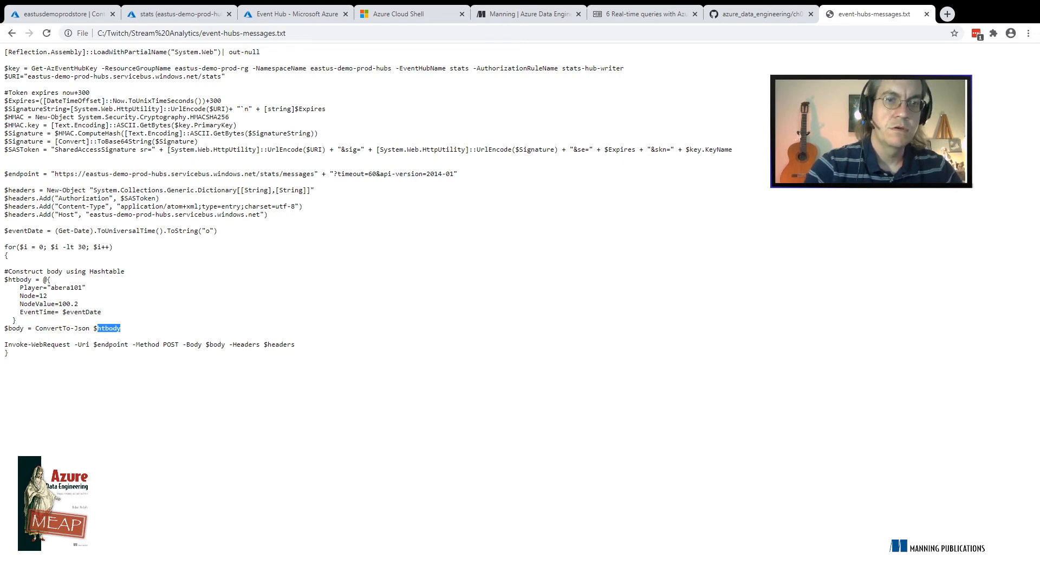
click(109, 328)
drag(271, 214, 4, 52)
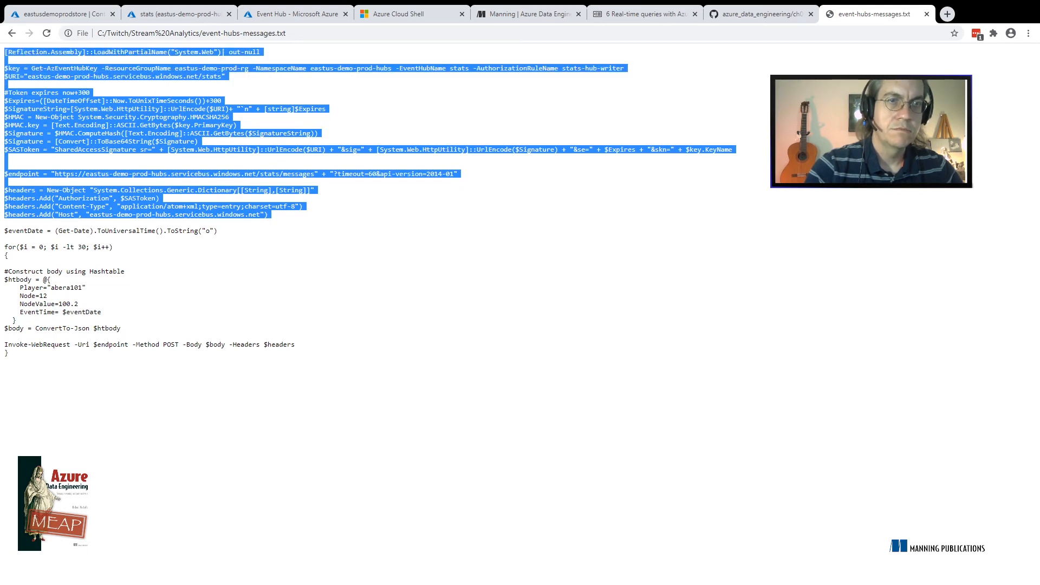
Save the in-hubs-stats Event Hub input with event compression set to None, and dismiss the portal notifications
click(4, 52)
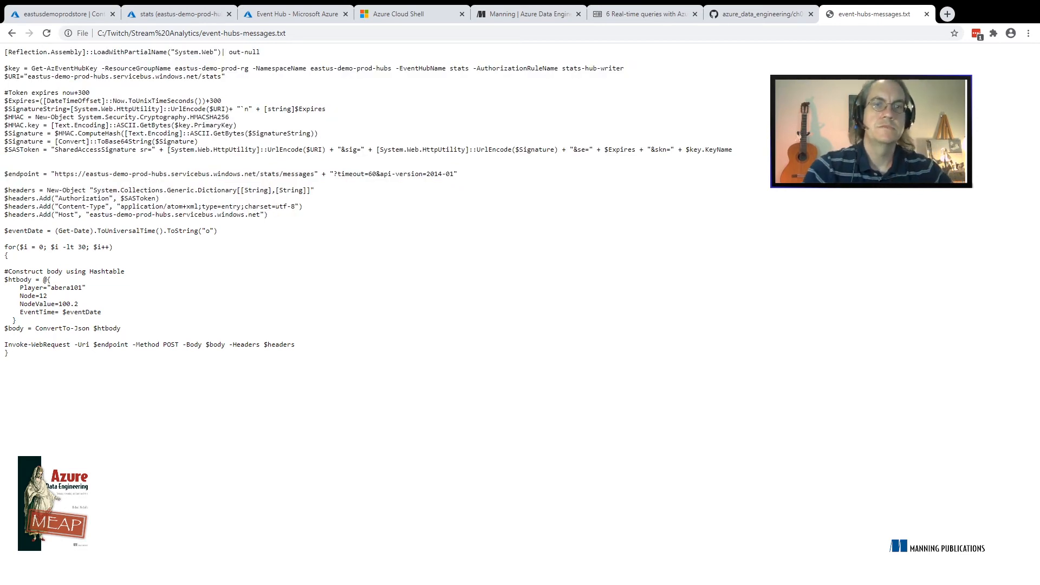
click(297, 14)
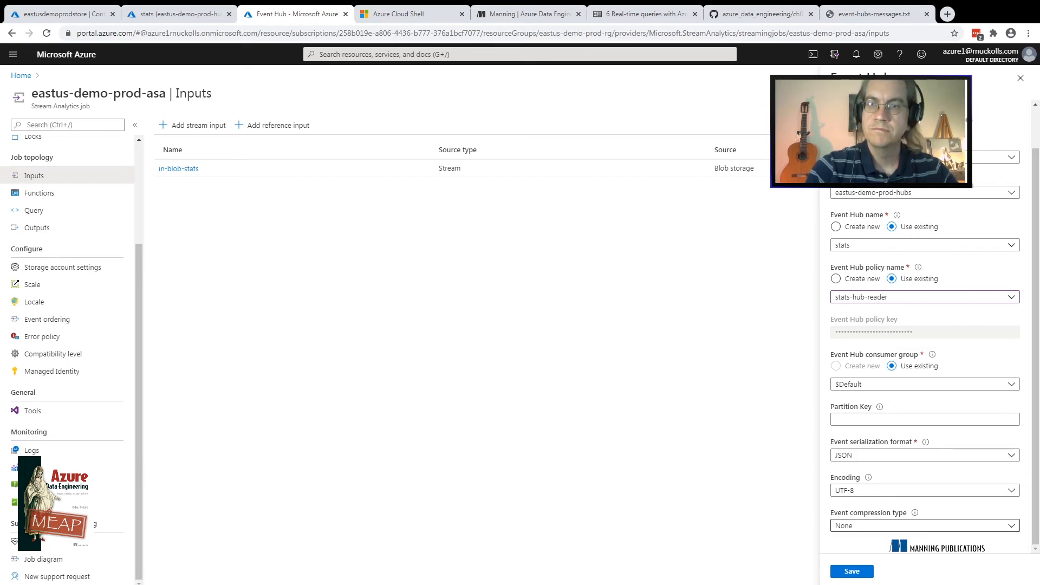
click(1011, 526)
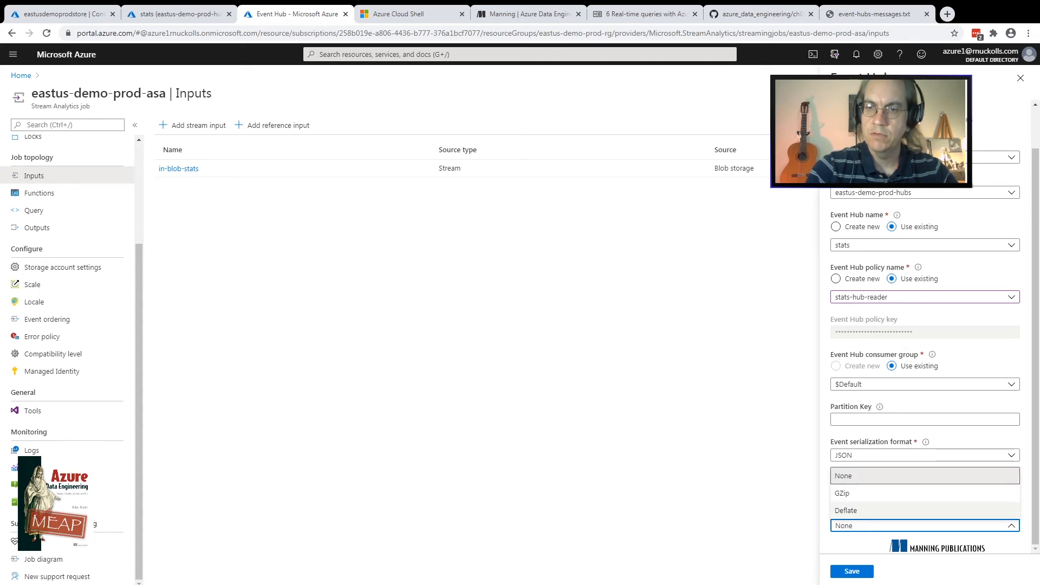
click(925, 475)
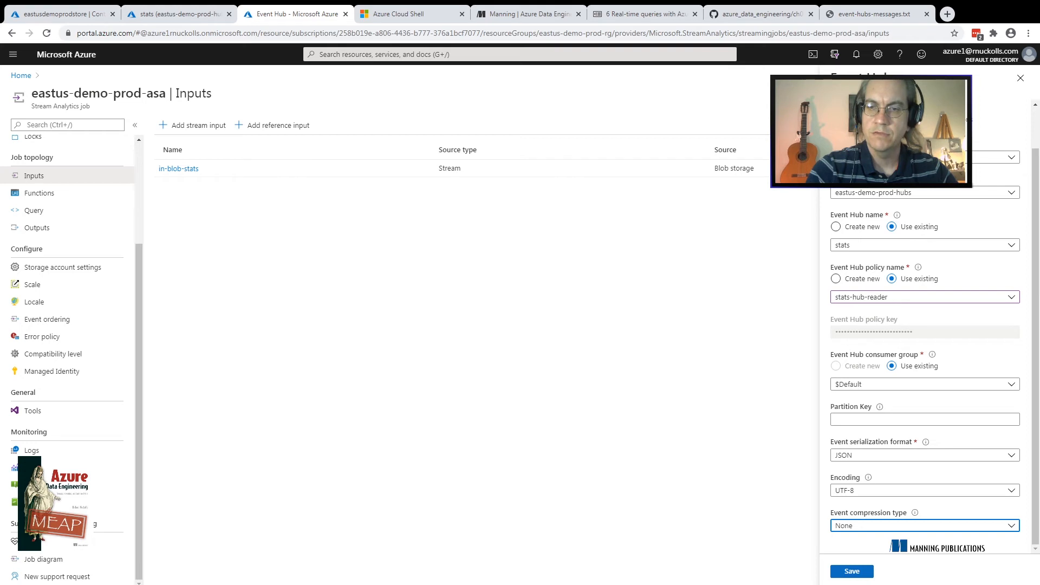
click(852, 571)
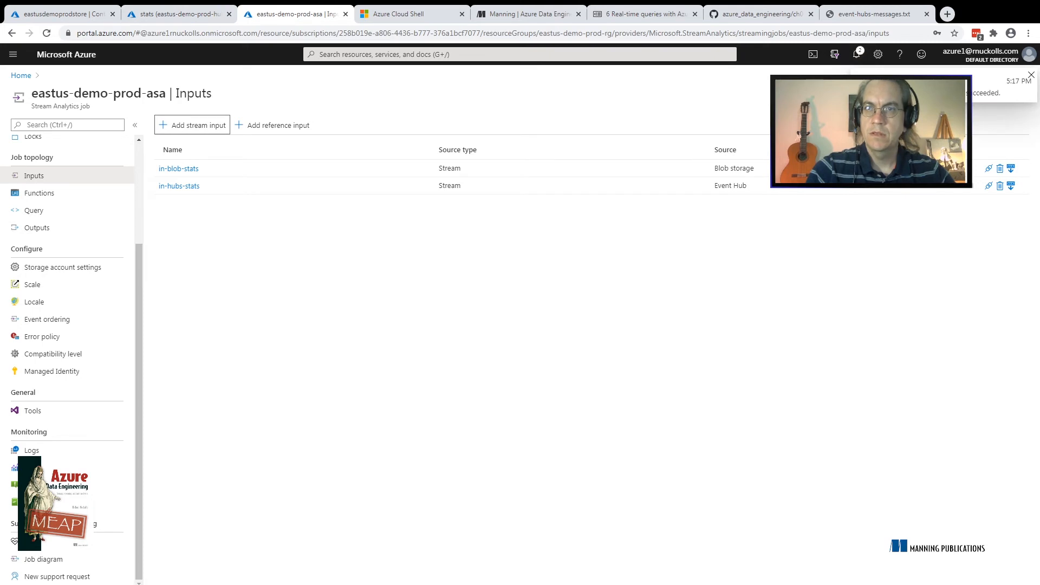
click(1031, 76)
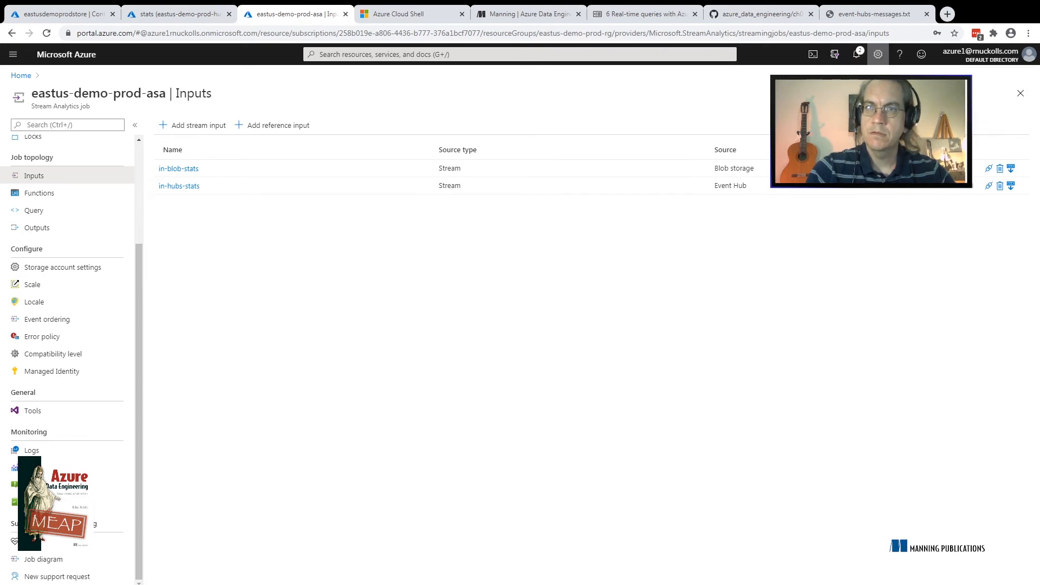
click(857, 54)
click(995, 114)
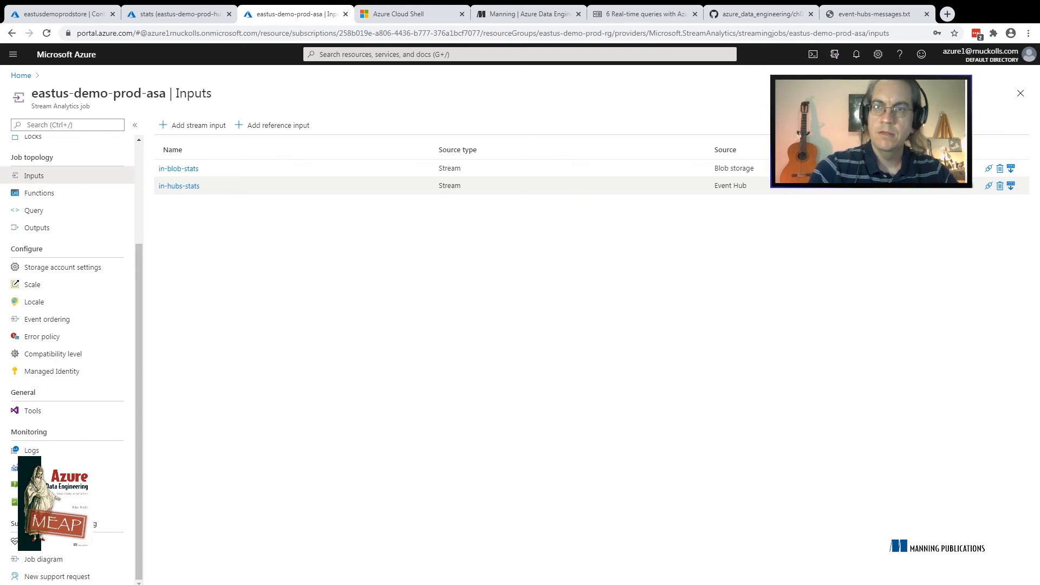
Try to sample data from the in-hubs-stats input with a duration of 10 minutes
click(1011, 186)
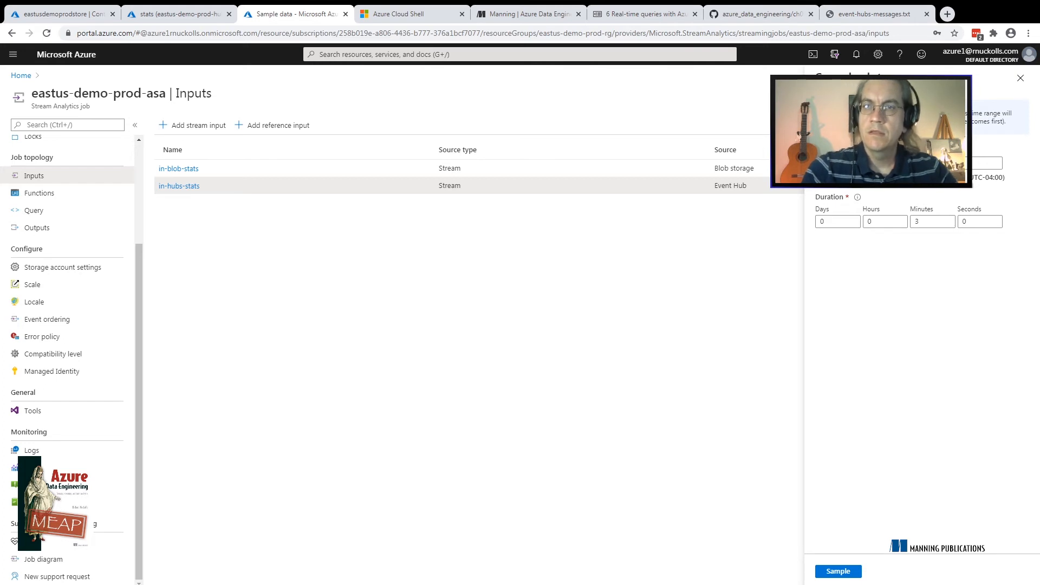
click(945, 163)
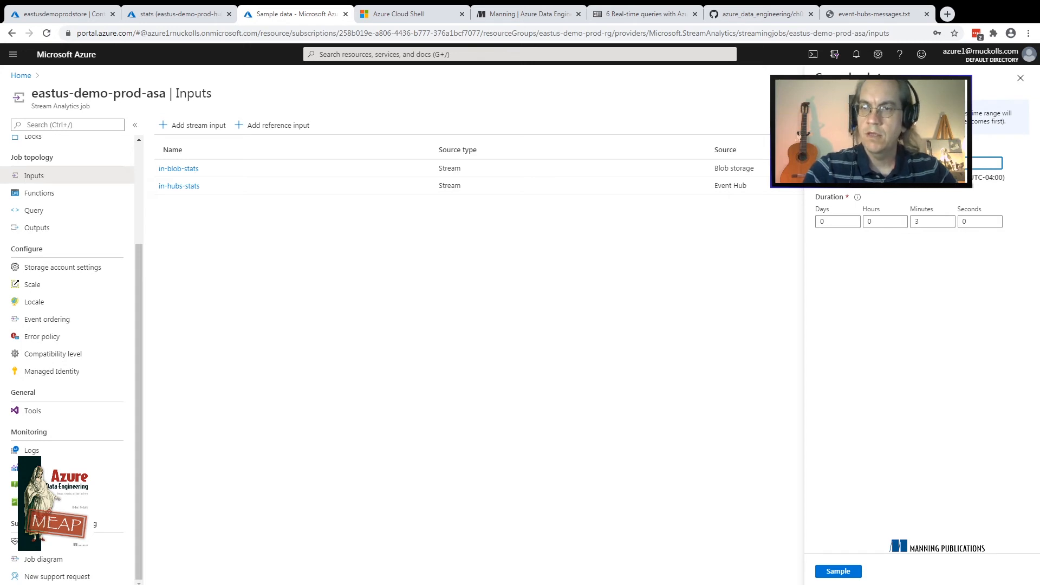
drag(957, 222, 928, 222)
click(933, 221)
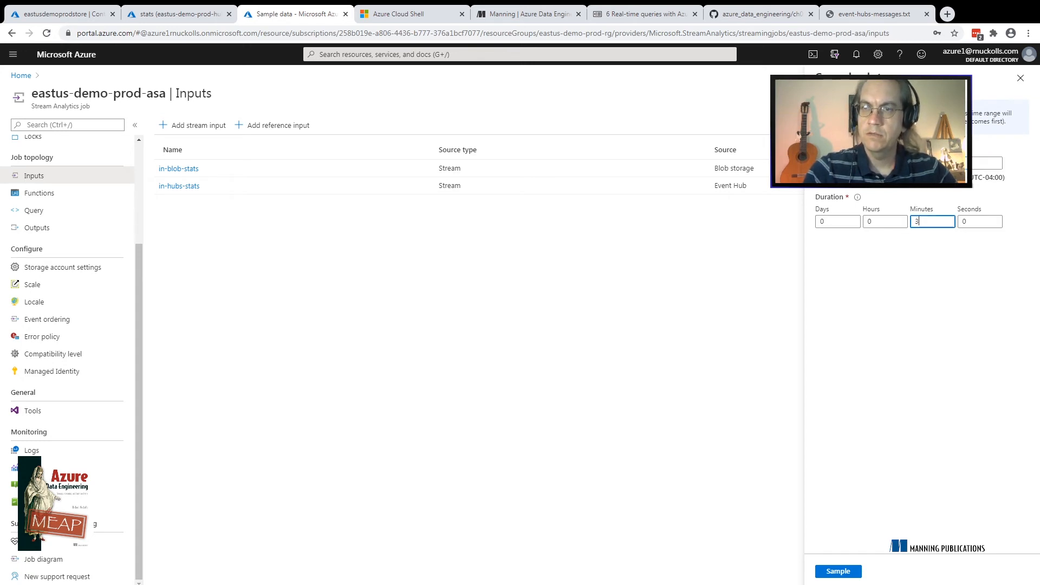
click(946, 163)
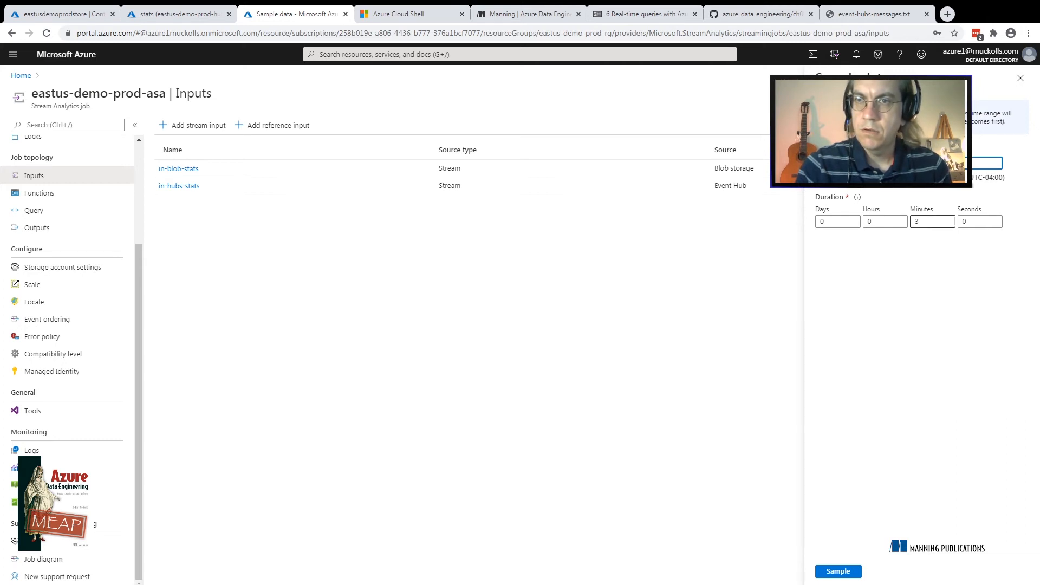
double_click(917, 222)
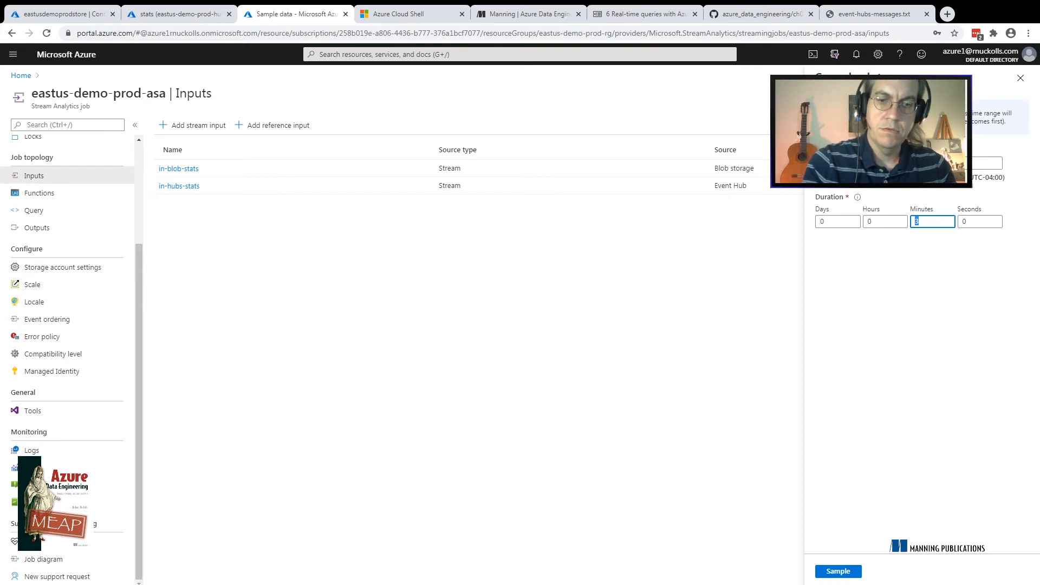
text(10)
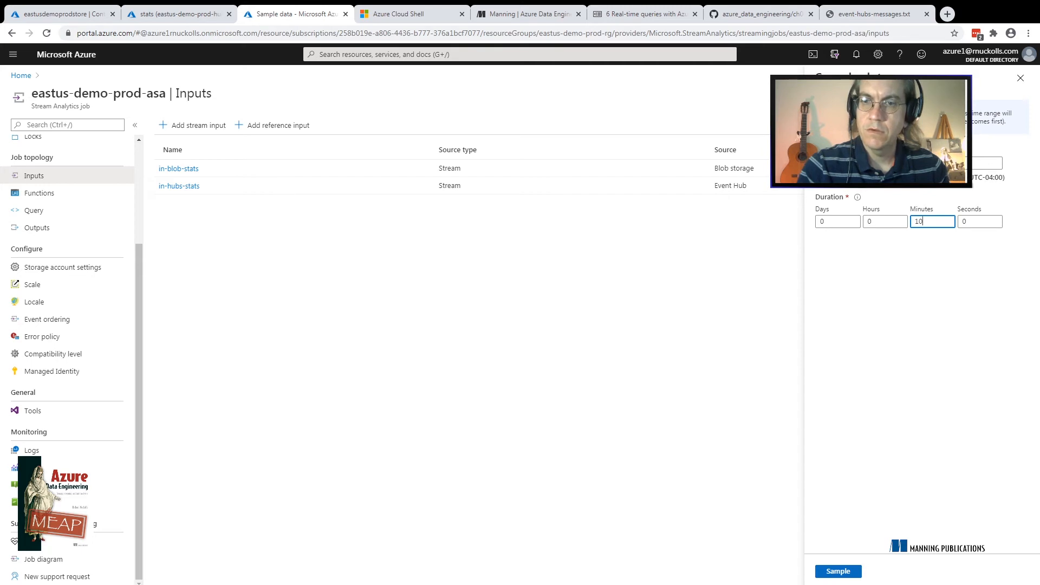
click(838, 571)
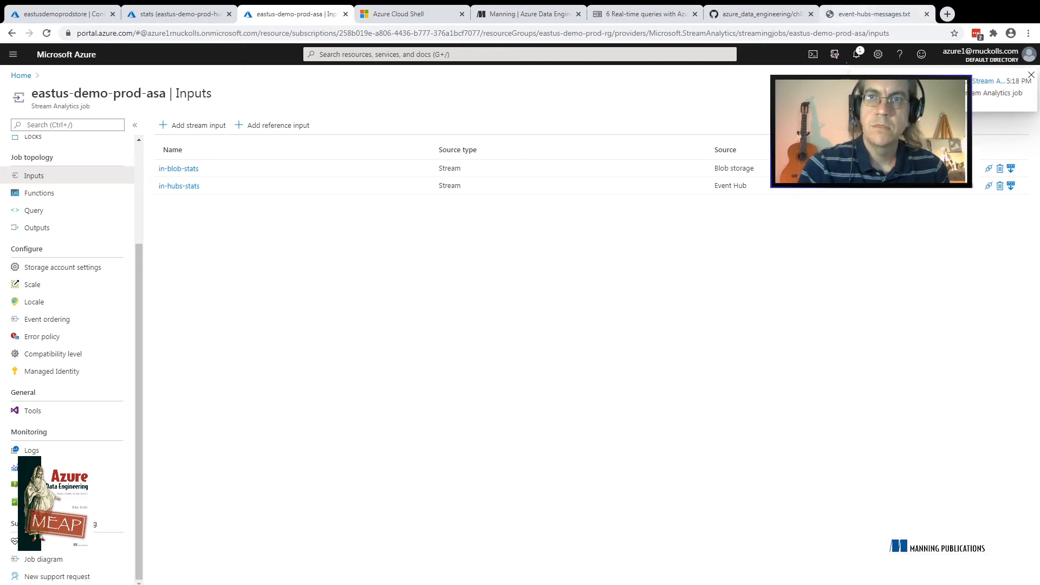
Copy the entire event-hubs-messages.txt script and re-establish the PowerShell session in Azure Cloud Shell
click(873, 14)
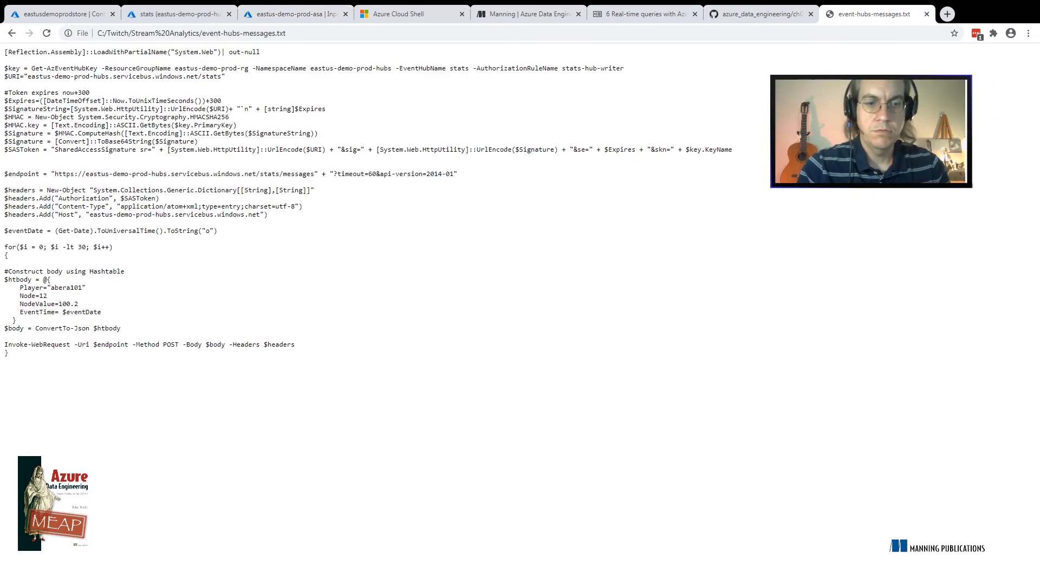
key(ctrl+a)
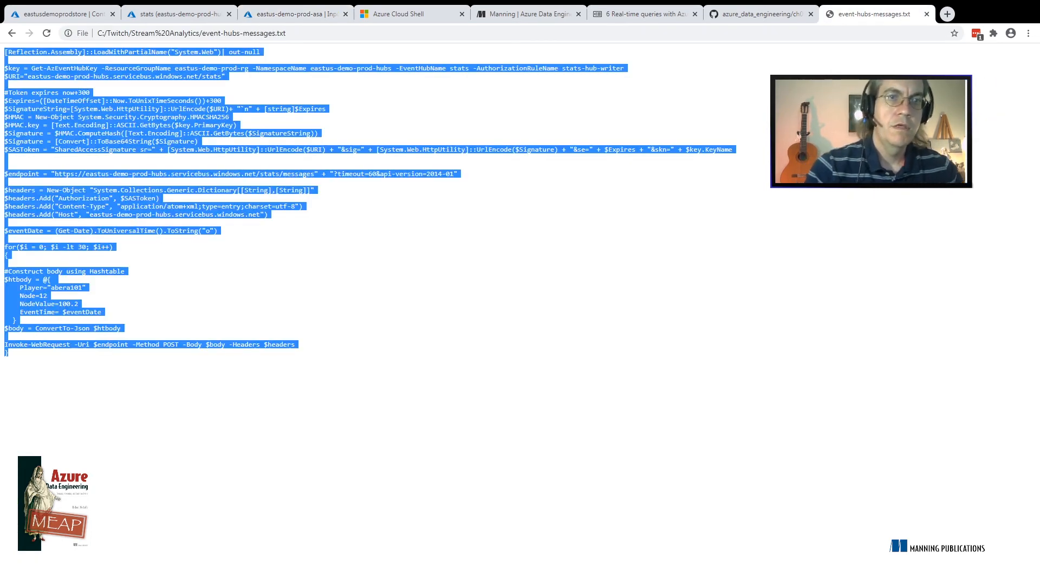
click(399, 14)
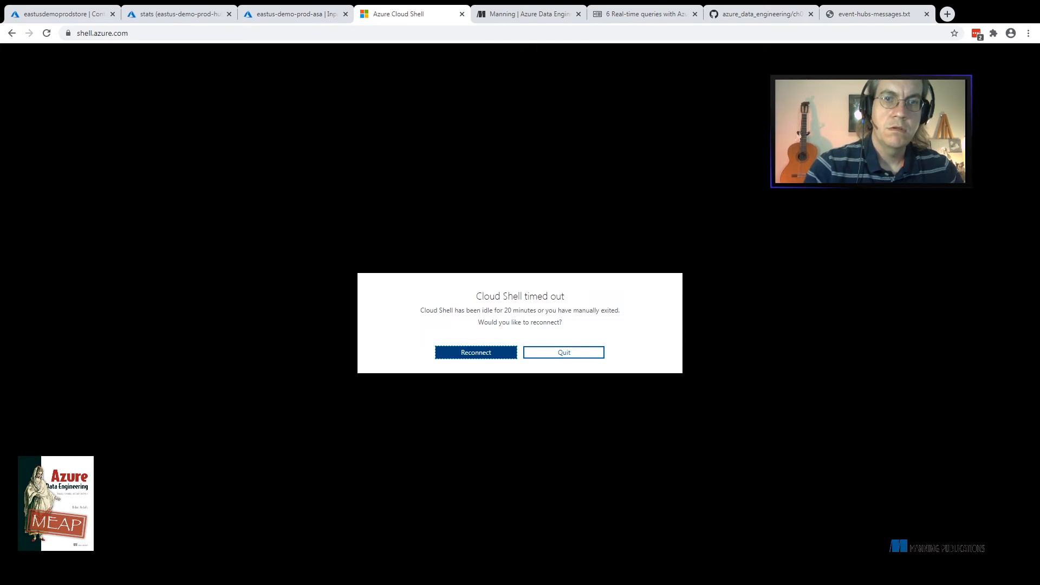
key(Return)
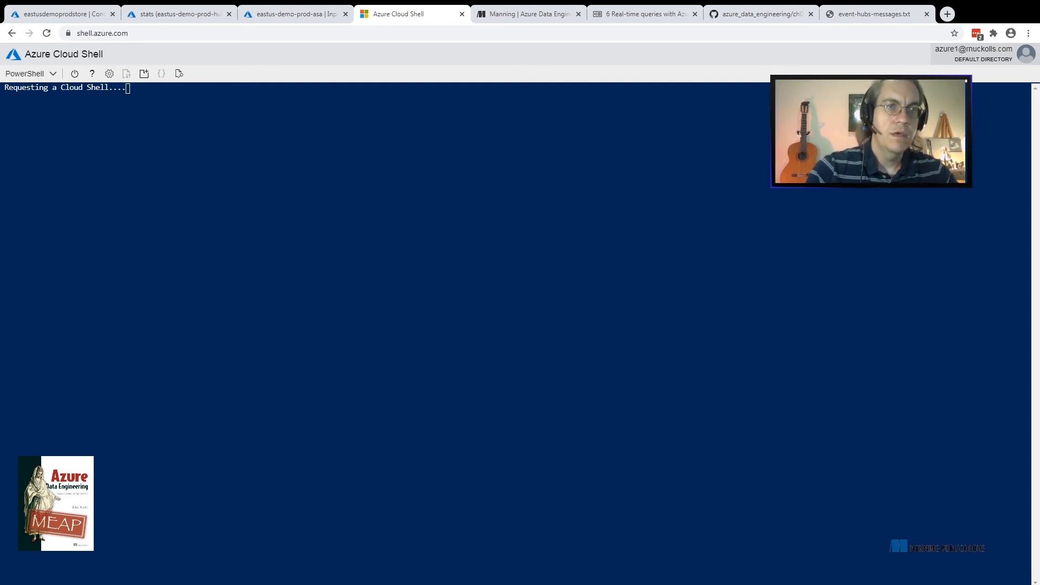
click(75, 73)
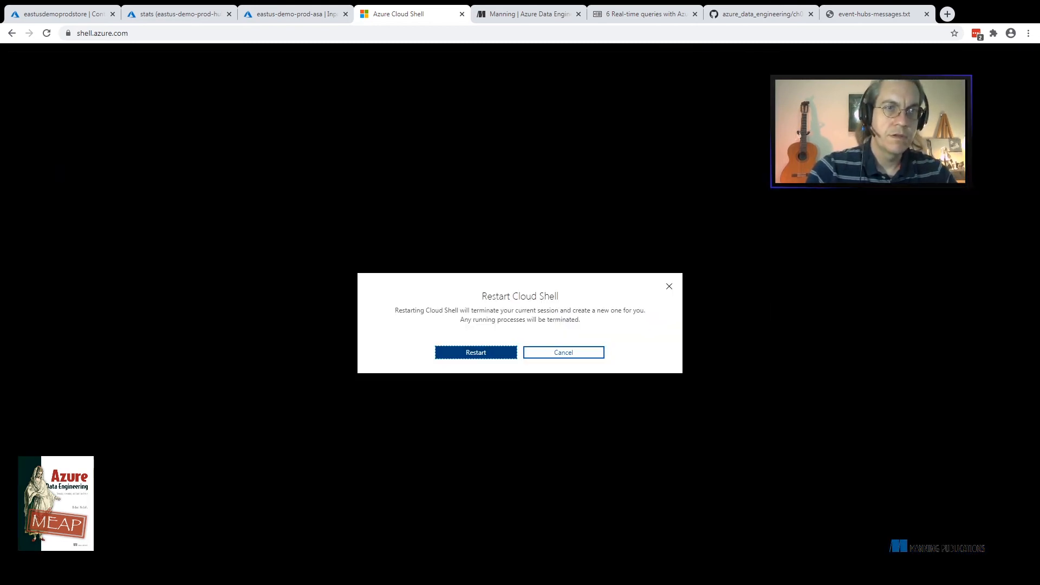
key(Return)
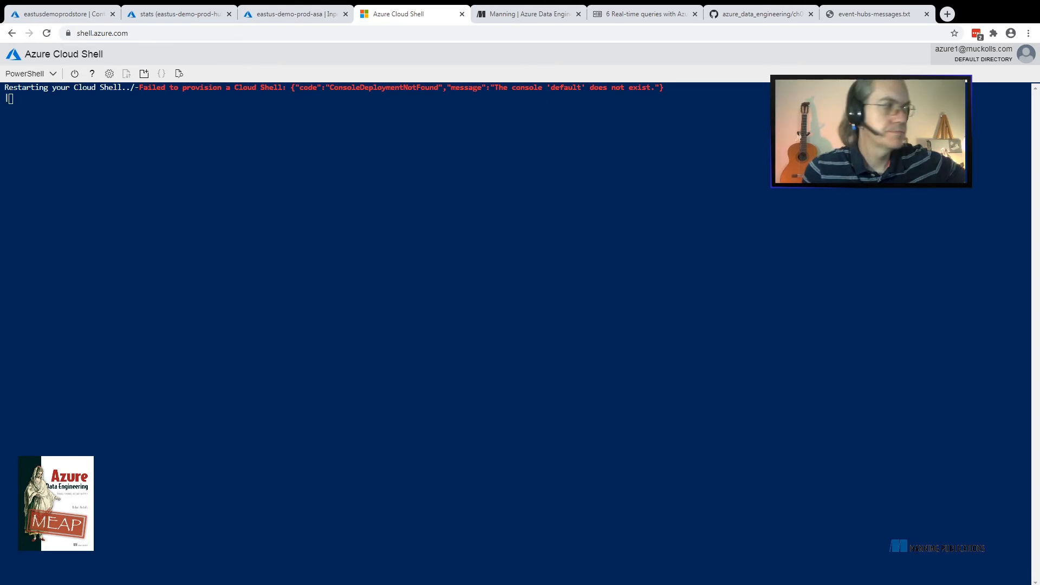
key(F5)
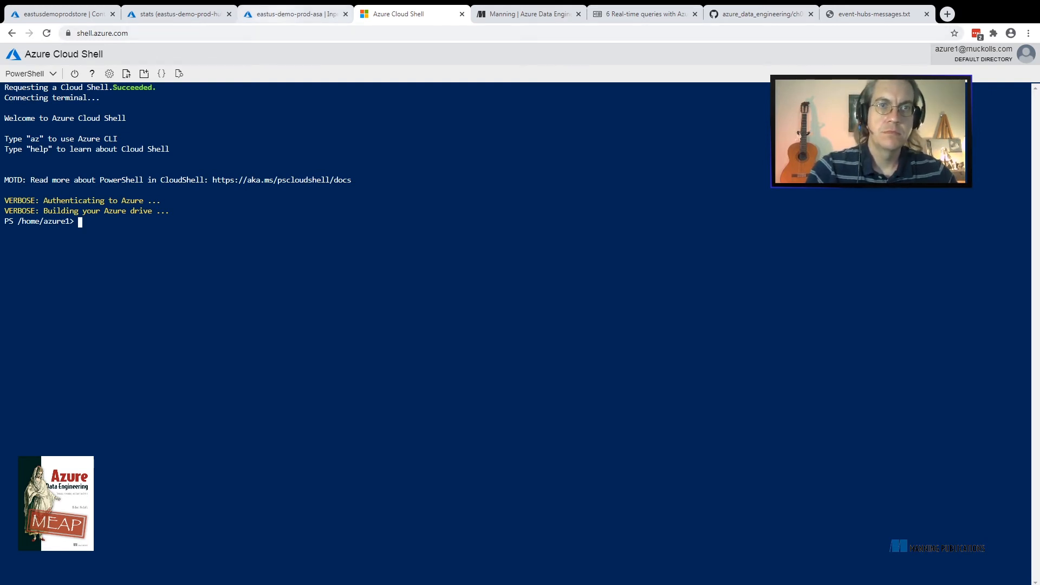
Dismiss the portal notifications and start a new 10-minute data sample on the in-hubs-stats input
click(296, 14)
click(856, 55)
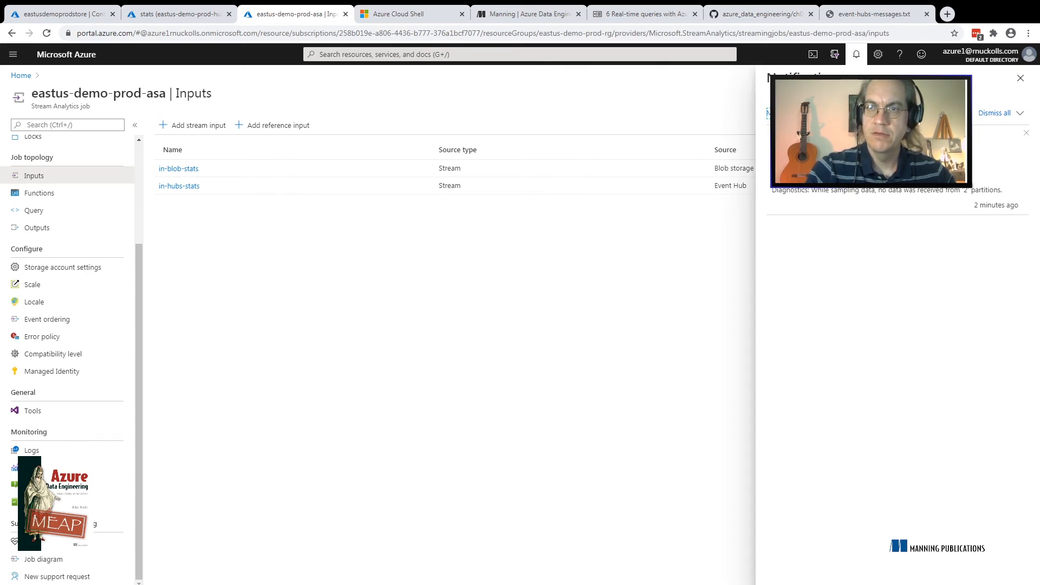
click(995, 113)
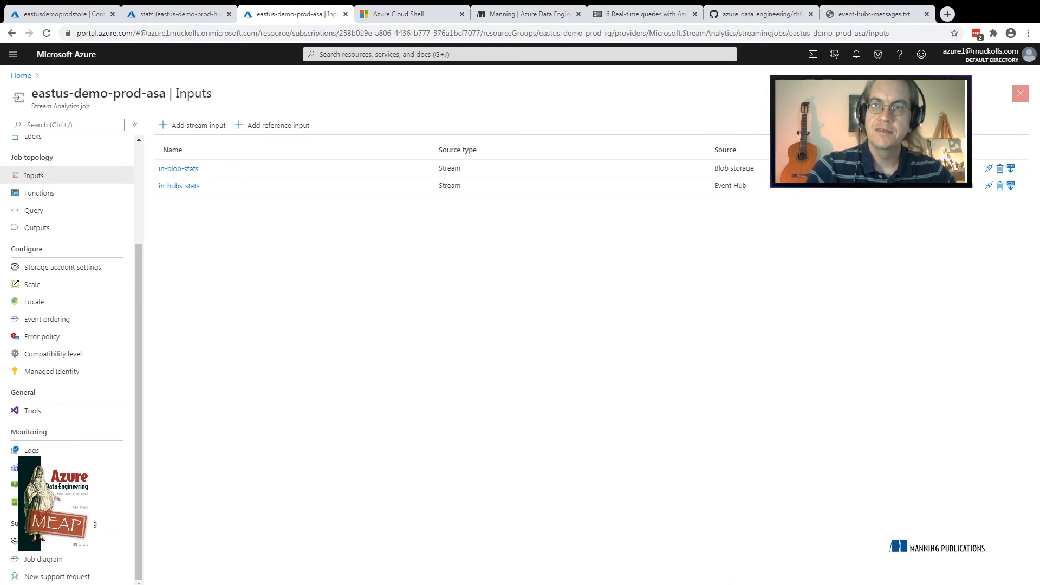
click(1011, 185)
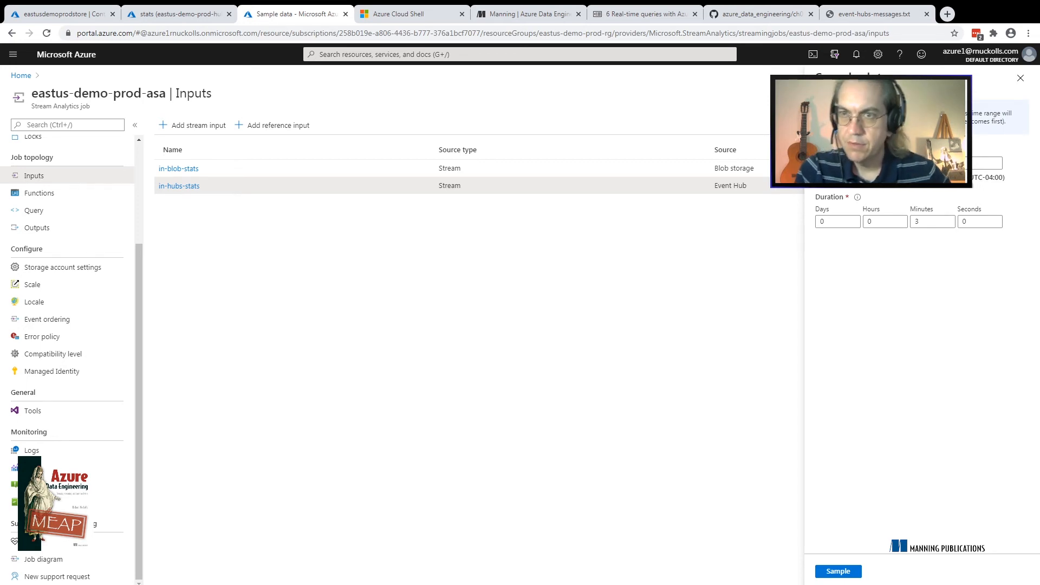
double_click(917, 222)
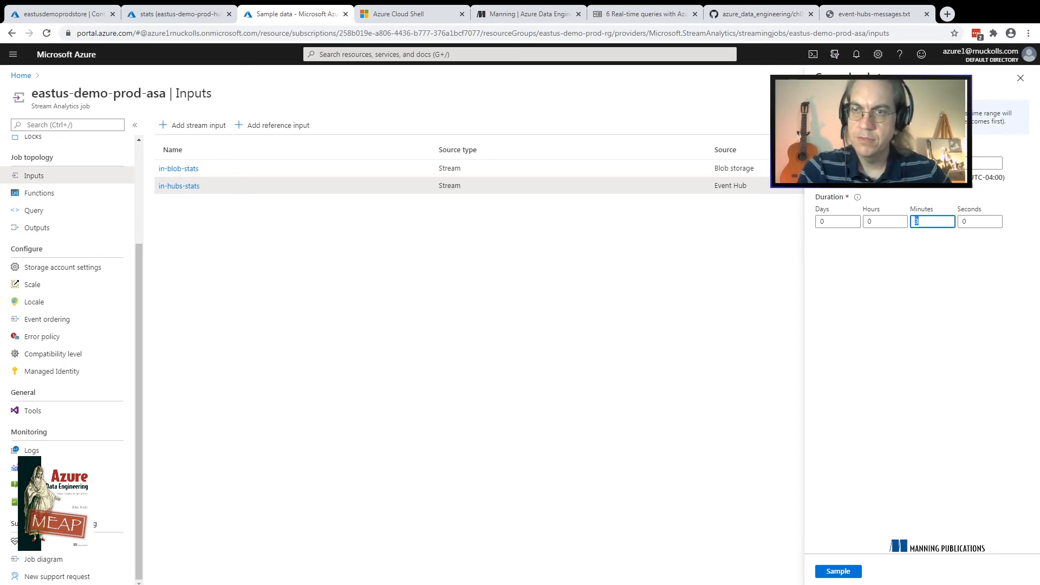
text(10)
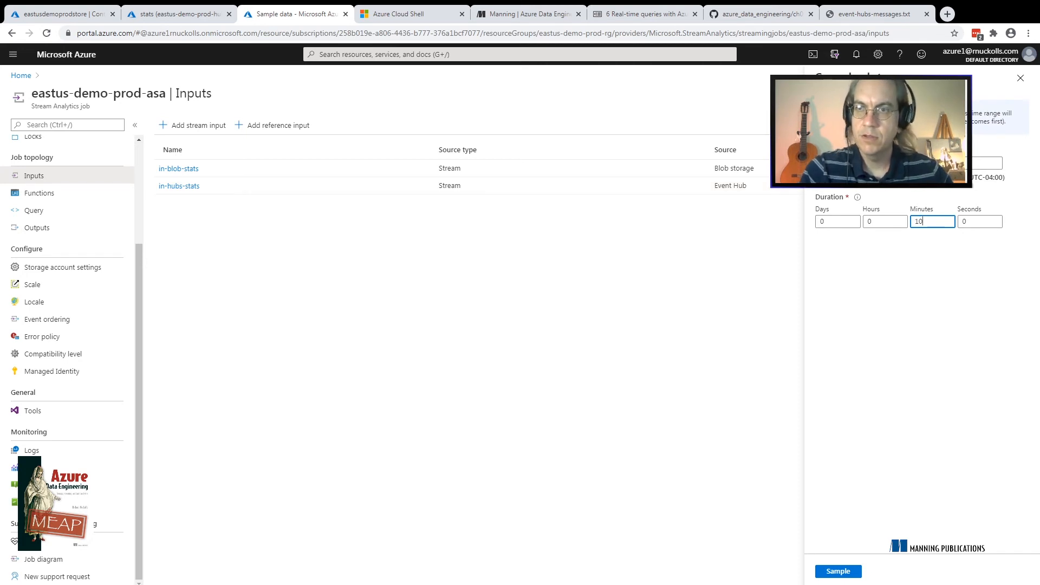
click(838, 572)
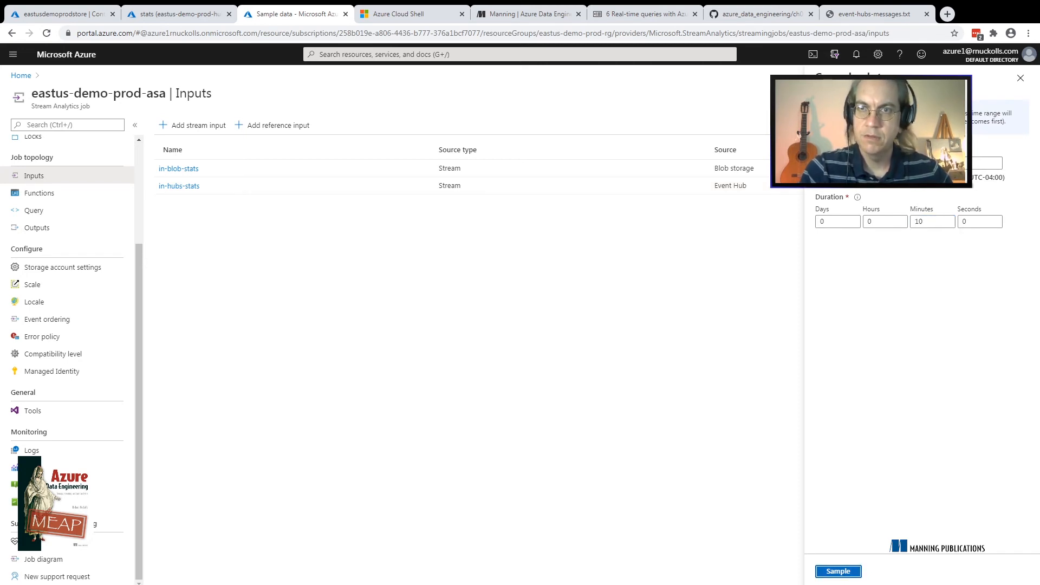
Try to run the copied event-hubs-messages.txt script in Azure Cloud Shell, and clear the terminal output
click(874, 14)
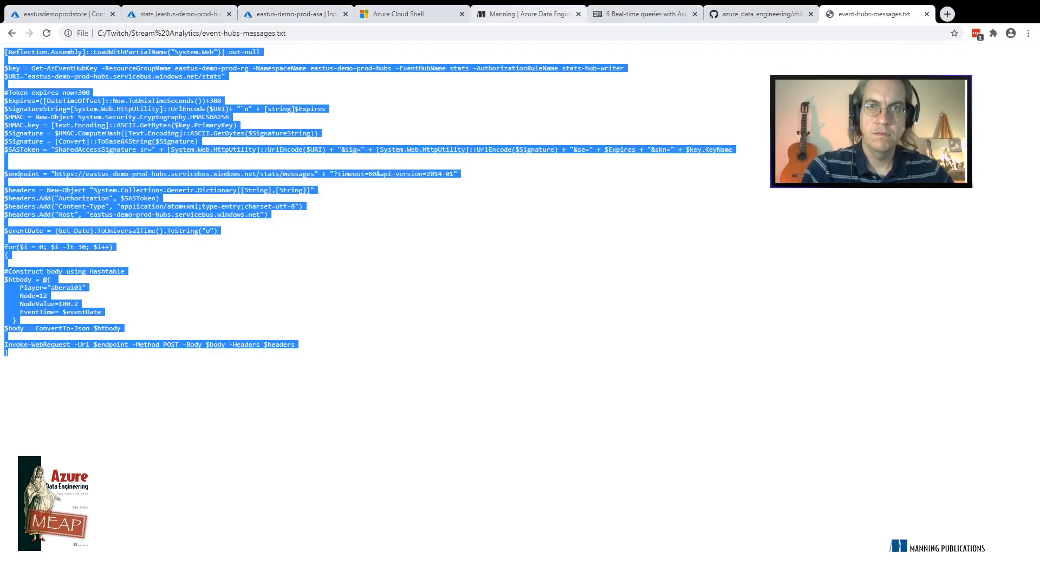
click(401, 14)
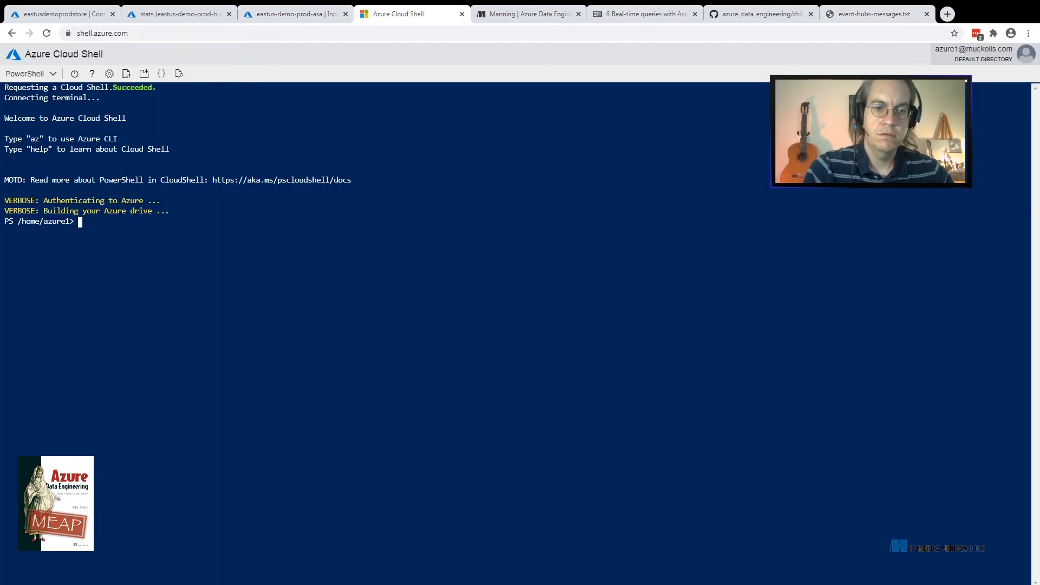
text([Reflection.Assembly]::LoadWithPartialName("System.Web")| out-null  $key = Get-AzEventHubKey -ResourceGroupName eastus-demo-prod-rg -NamespaceName eastus-demo-prod-hubs -EventHubName stats -AuthorizationRuleName stats-hub-writer)
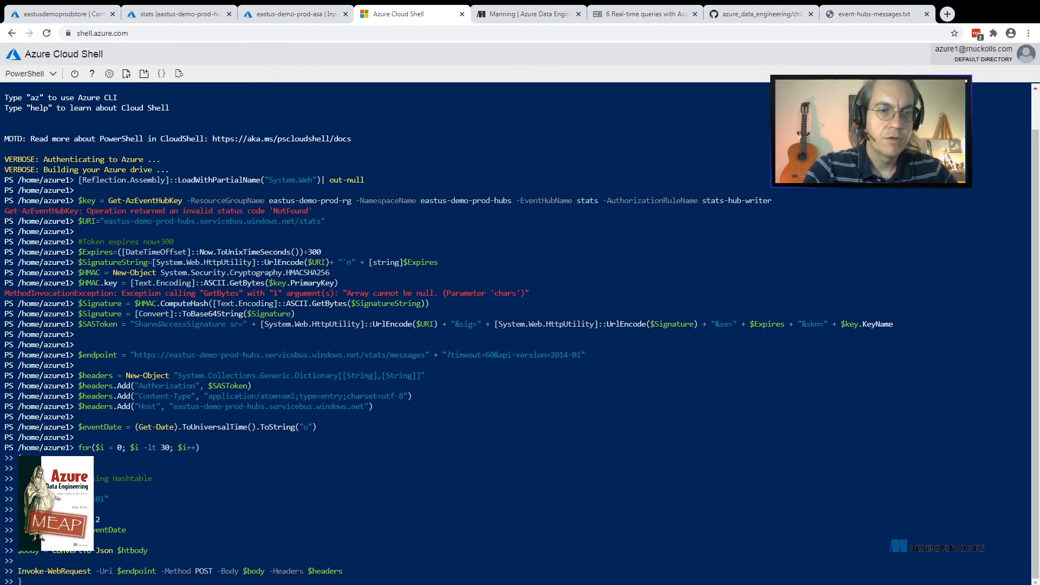
key(Return)
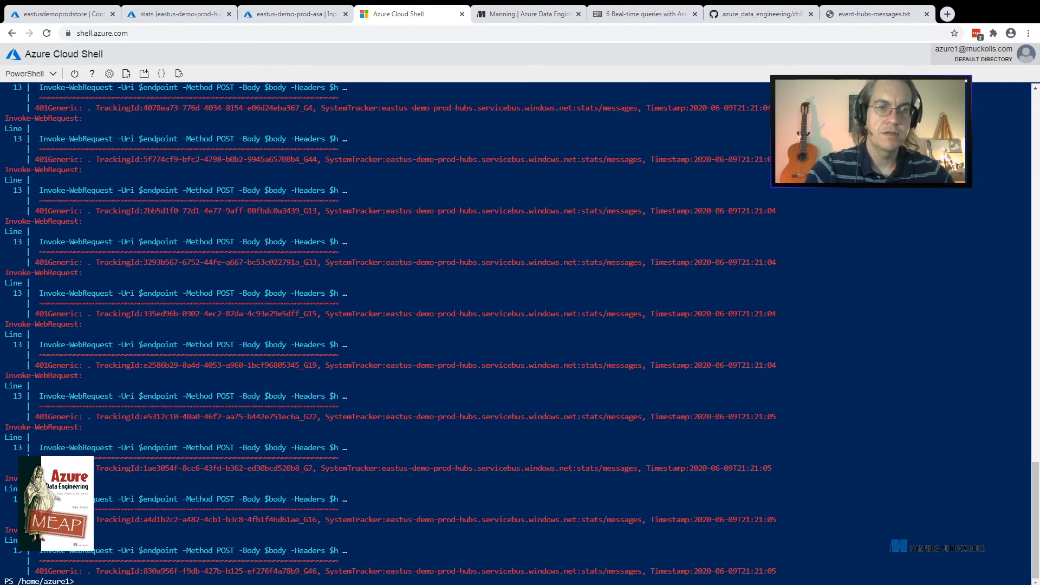
text(clear)
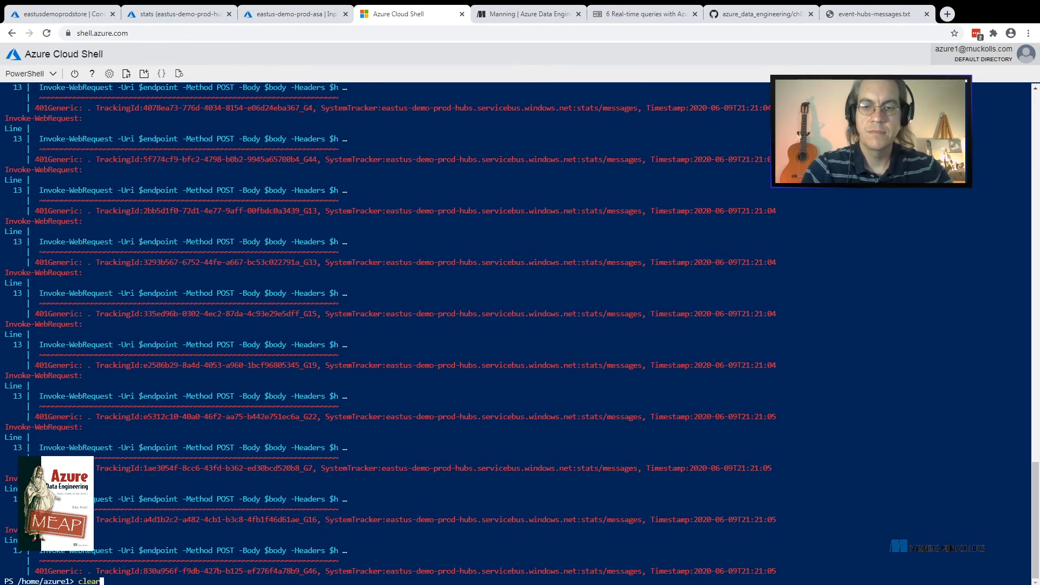
key(Return)
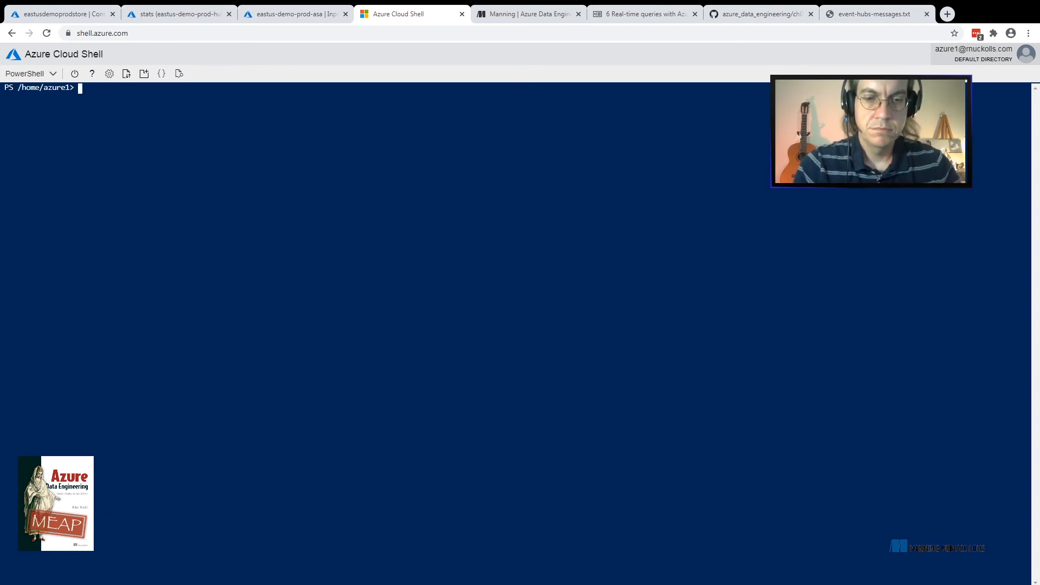
Switch the Cloud Shell session to the subscription named "Pay-As-You-Go 2" with Select-AzSubscription
text(select-az)
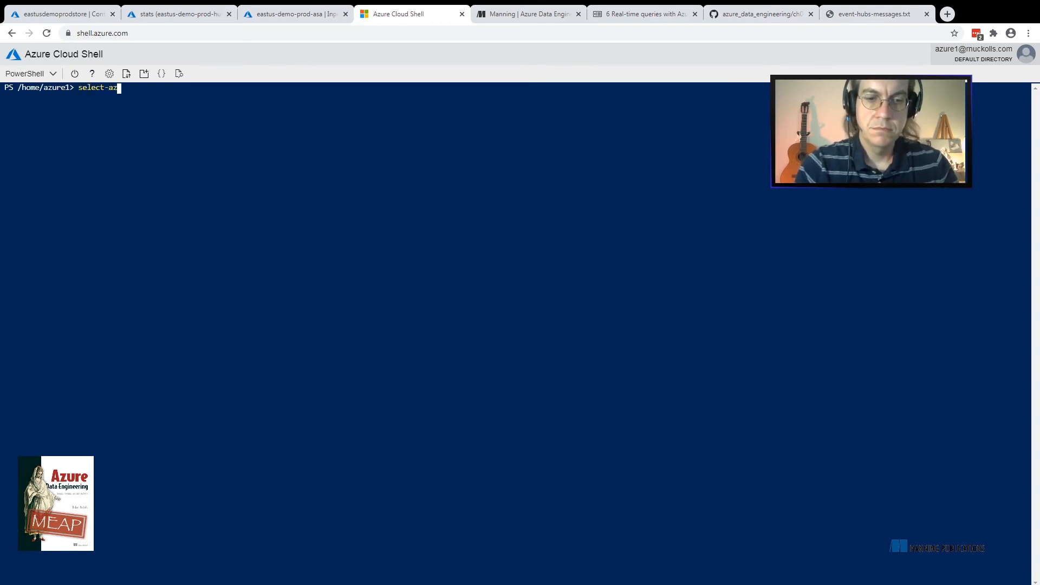
text(sub)
key(Tab)
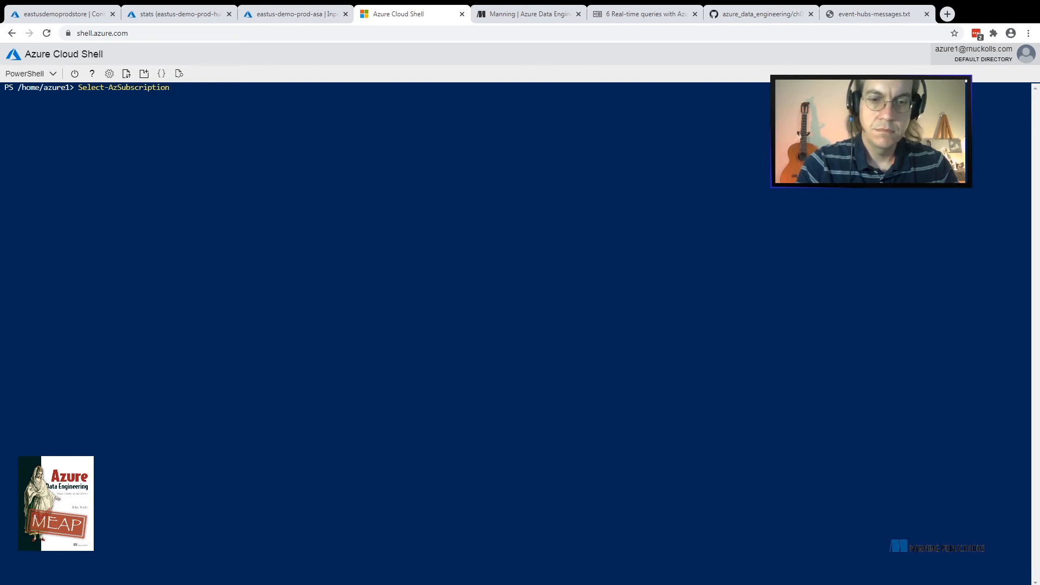
text(-su)
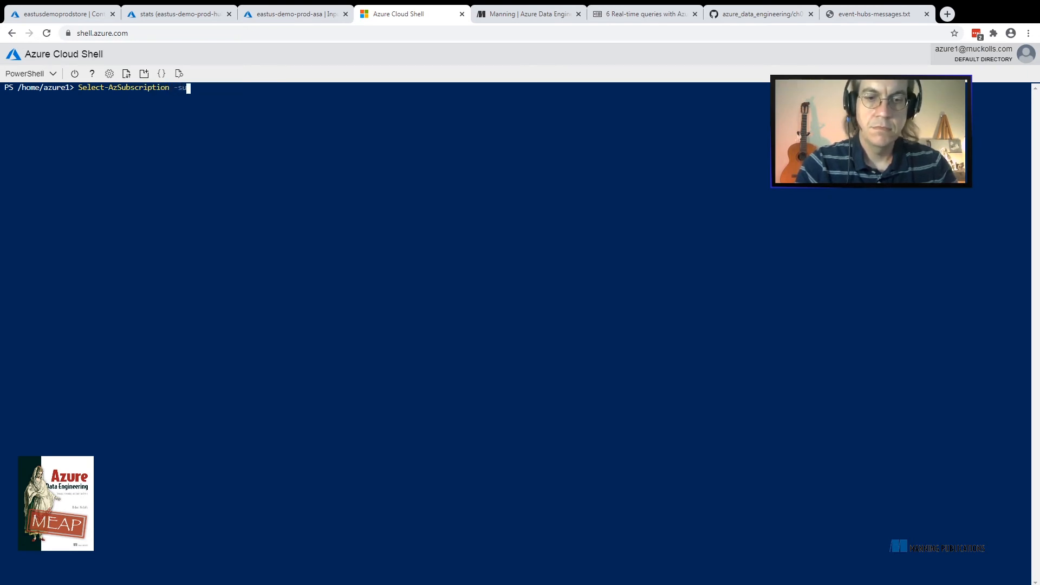
key(Tab)
text(Name)
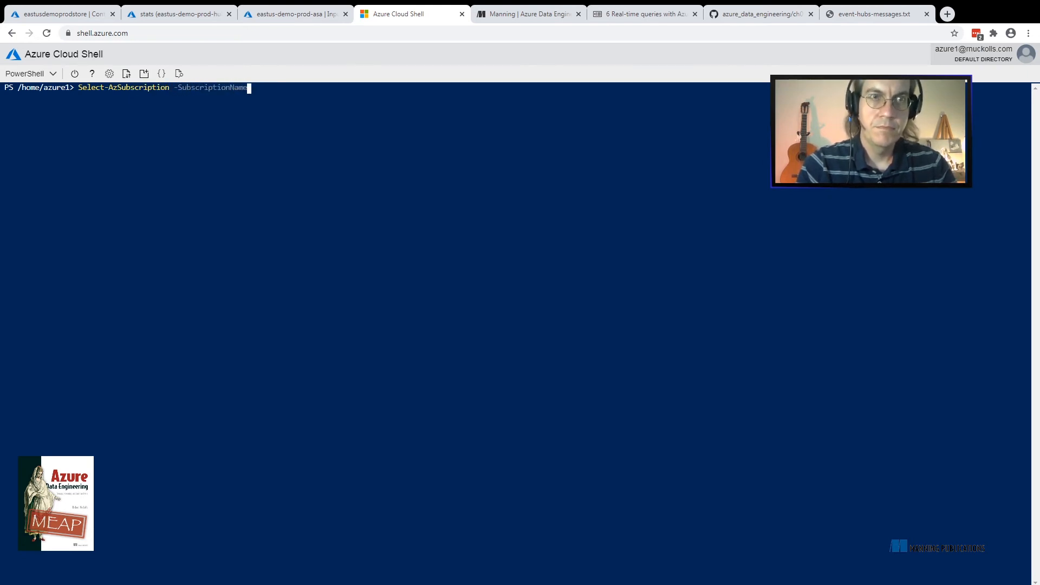
text( ")
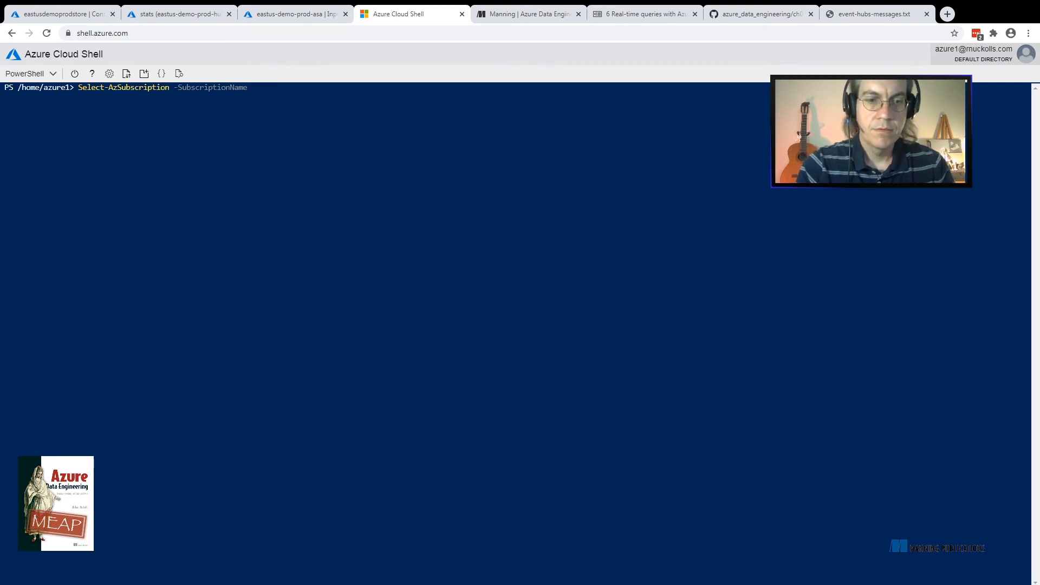
text(Pay)
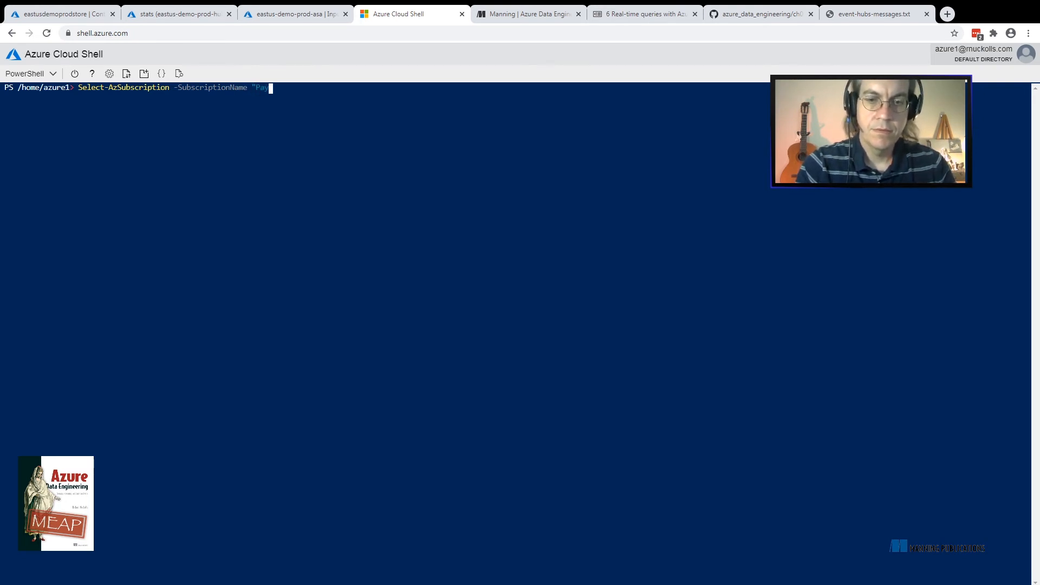
text(-As)
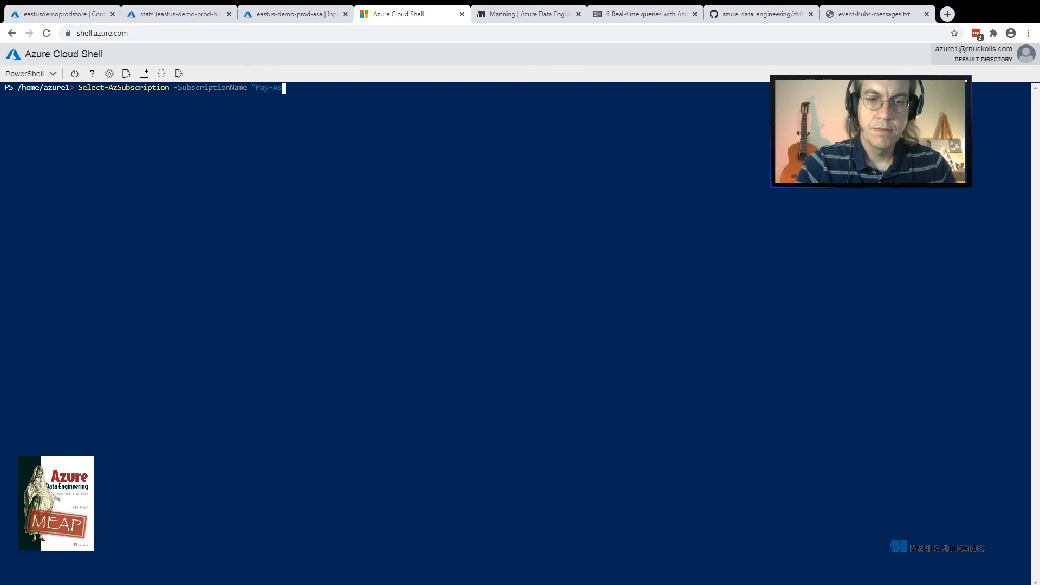
text(-Y)
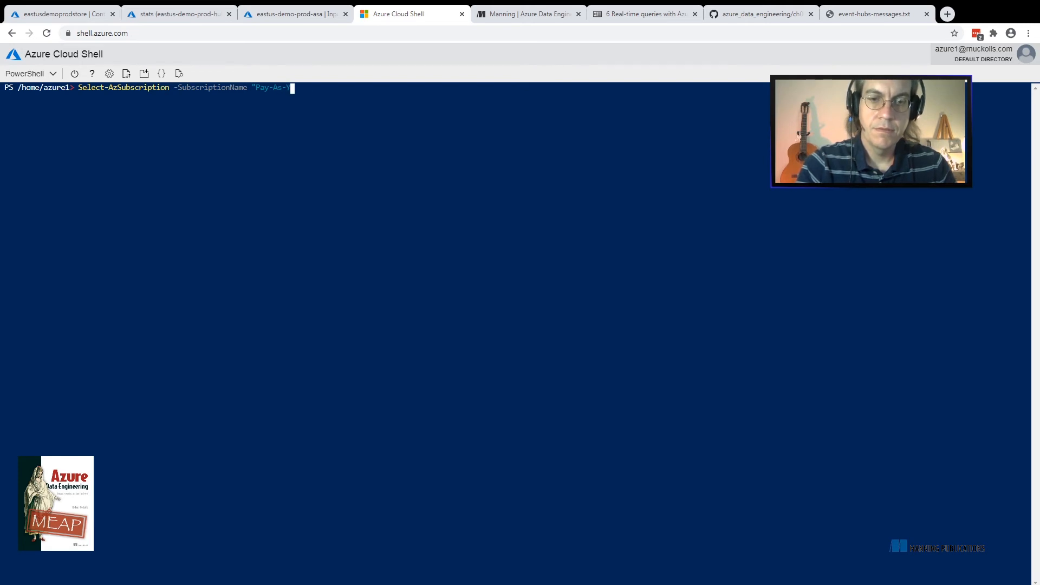
text(ou-G)
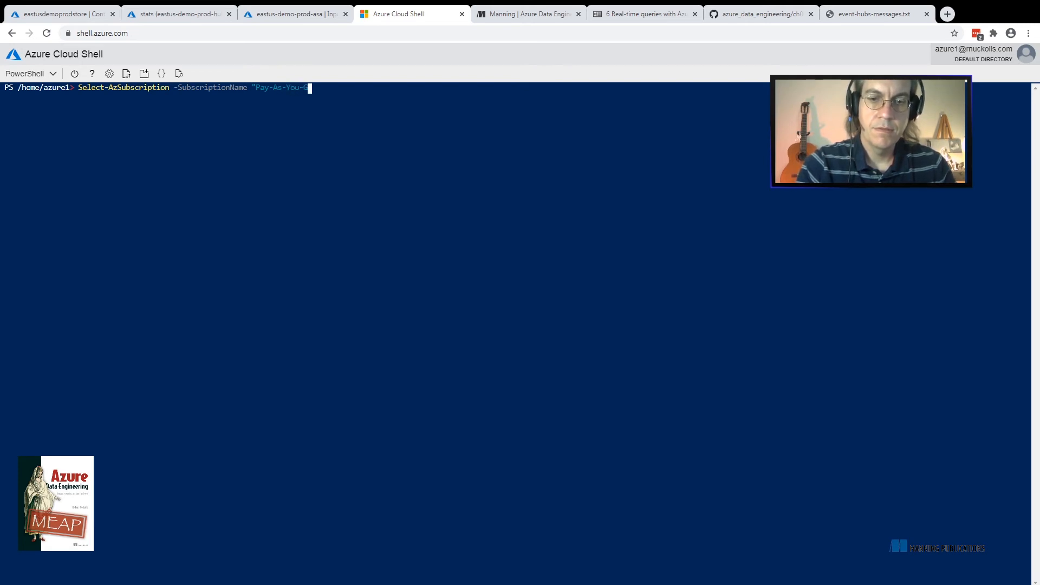
text(o 2")
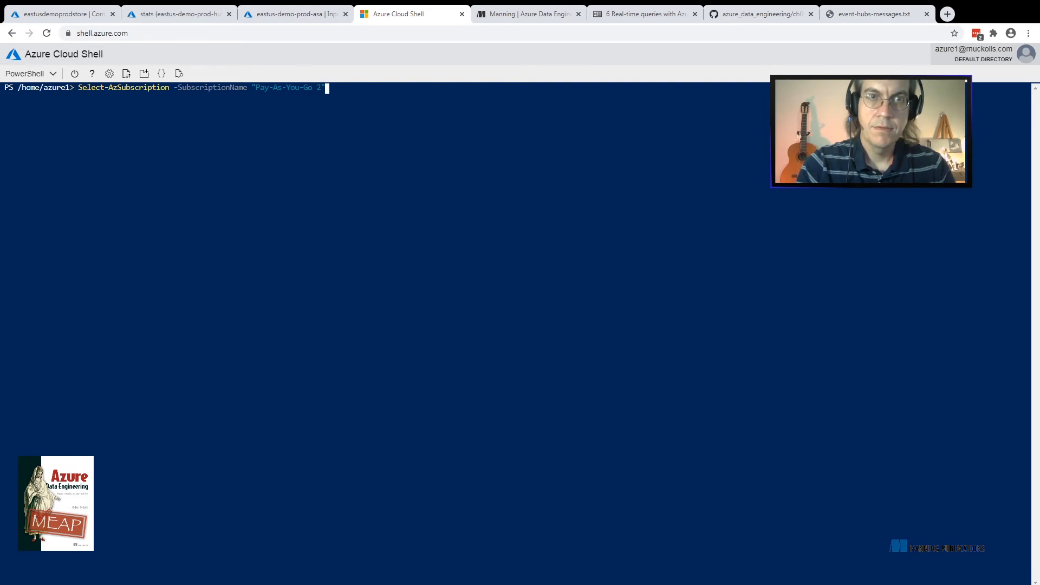
key(Return)
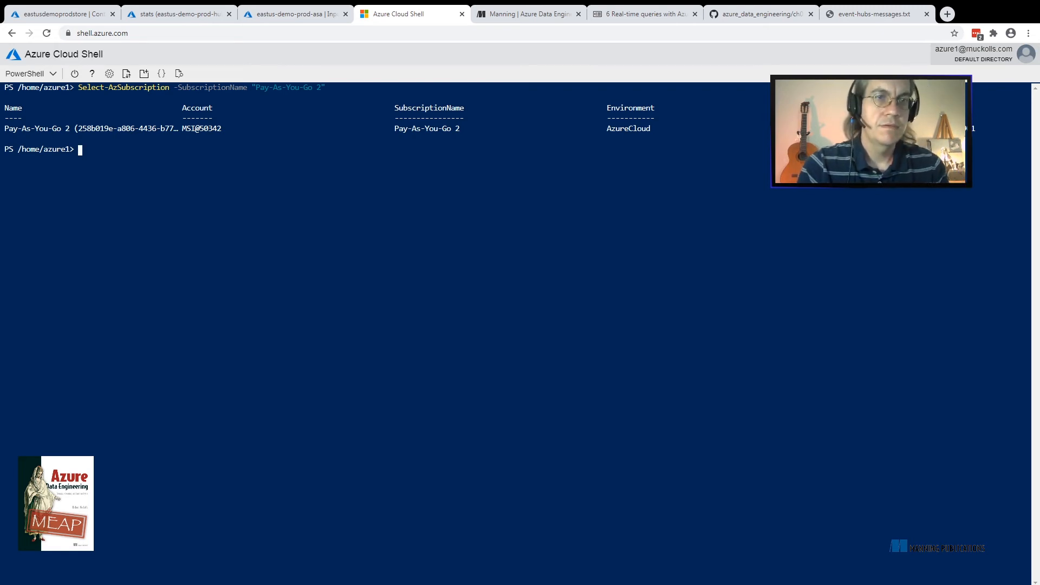
Clear the terminal and run the copied event-hubs-messages.txt script, closing its for loop with a brace, to send the test messages
text(clear)
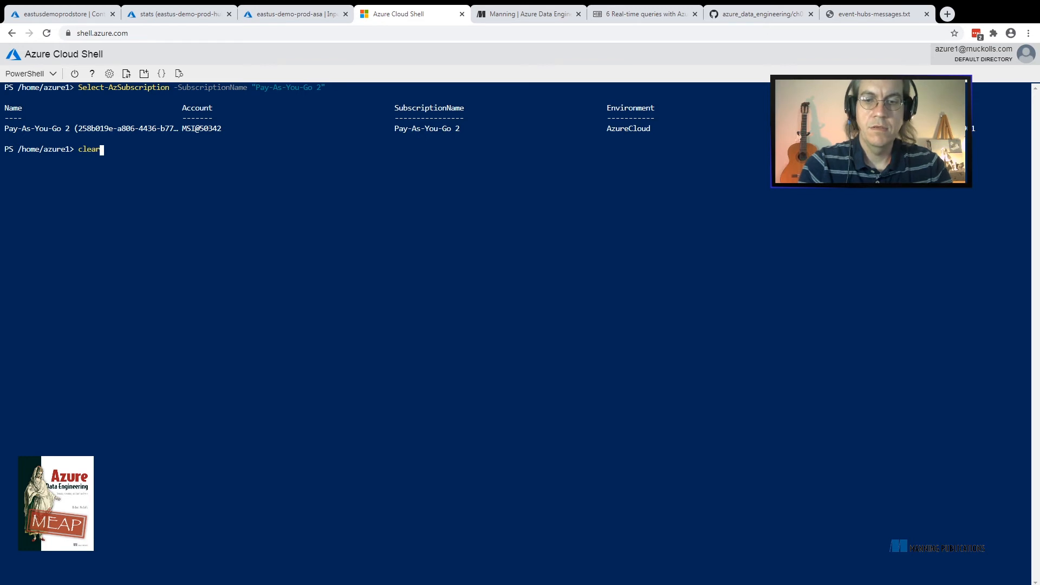
key(Return)
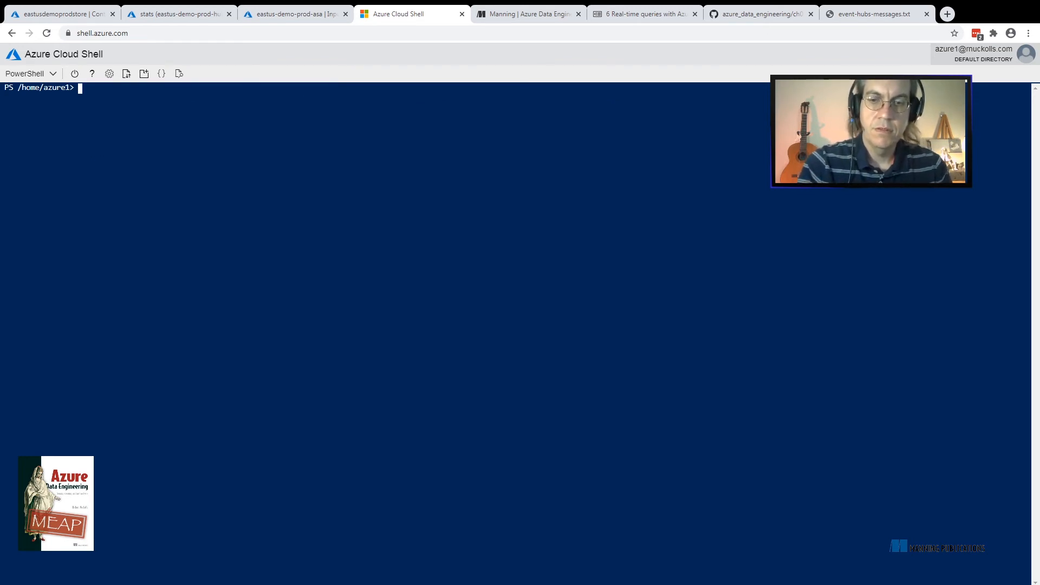
key(ctrl+v)
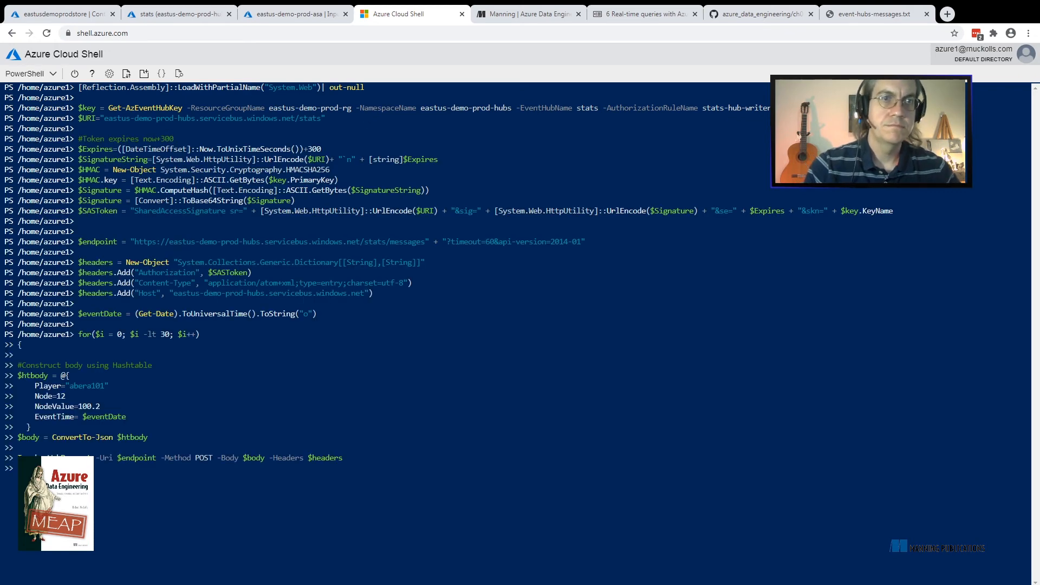
text(})
key(Return)
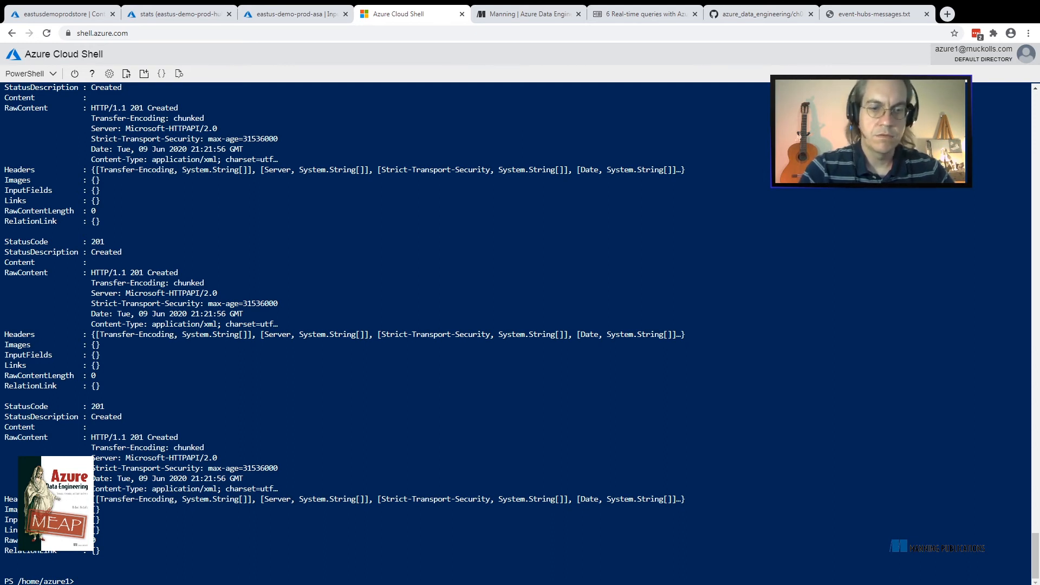
key(ctrl+v)
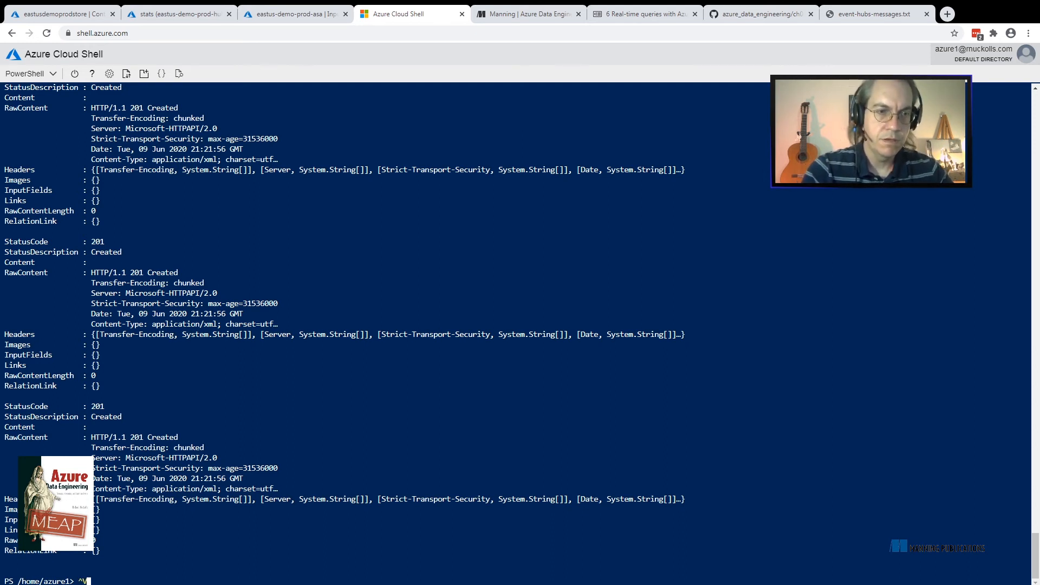
key(BackSpace)
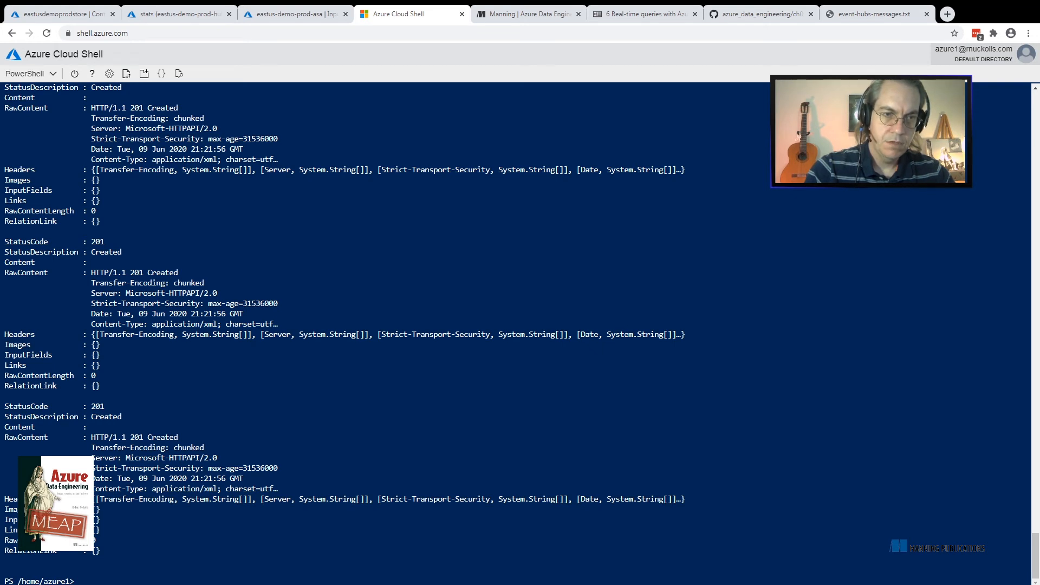
drag(249, 499, 169, 490)
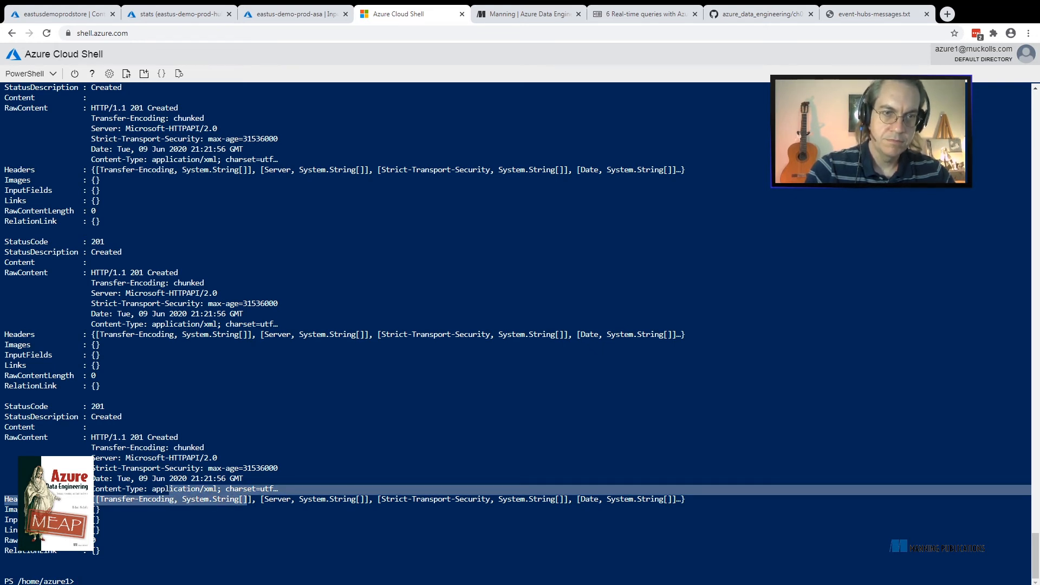
click(169, 489)
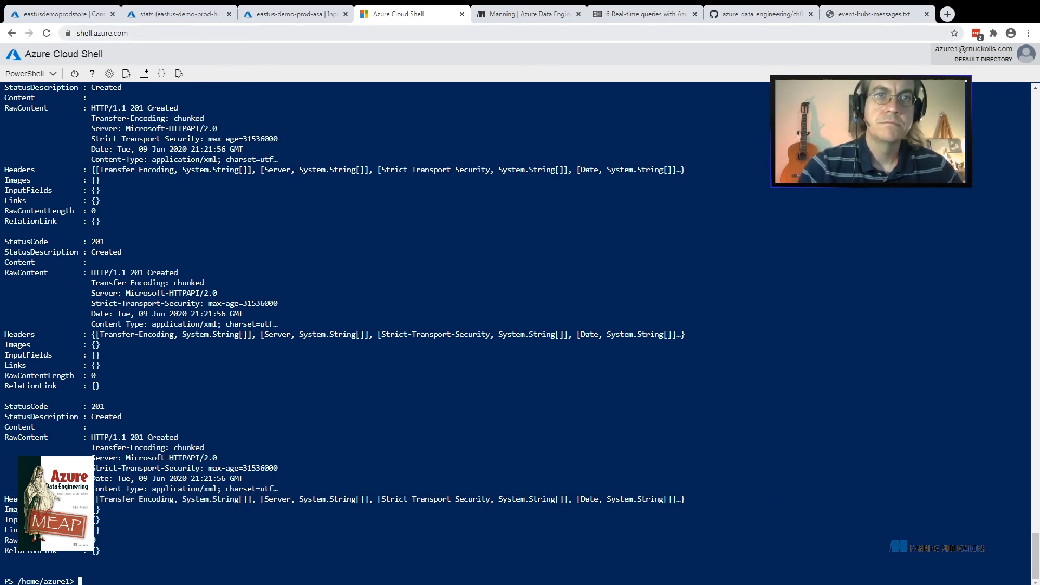
Return to the eastus-demo-prod-asa inputs, check the notifications, and sample data from in-hubs-stats with a duration of 10 minutes
click(296, 14)
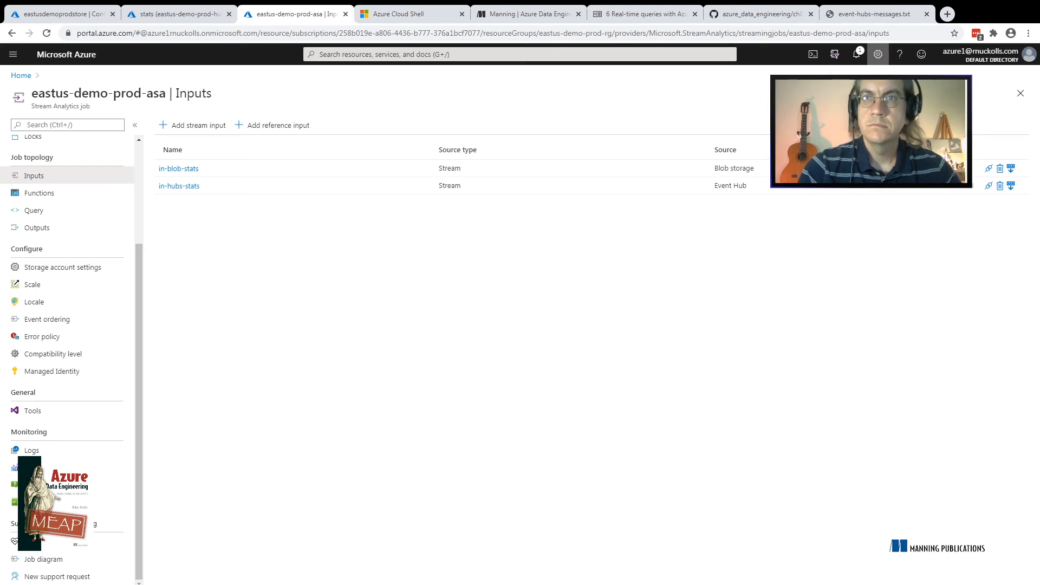
click(857, 54)
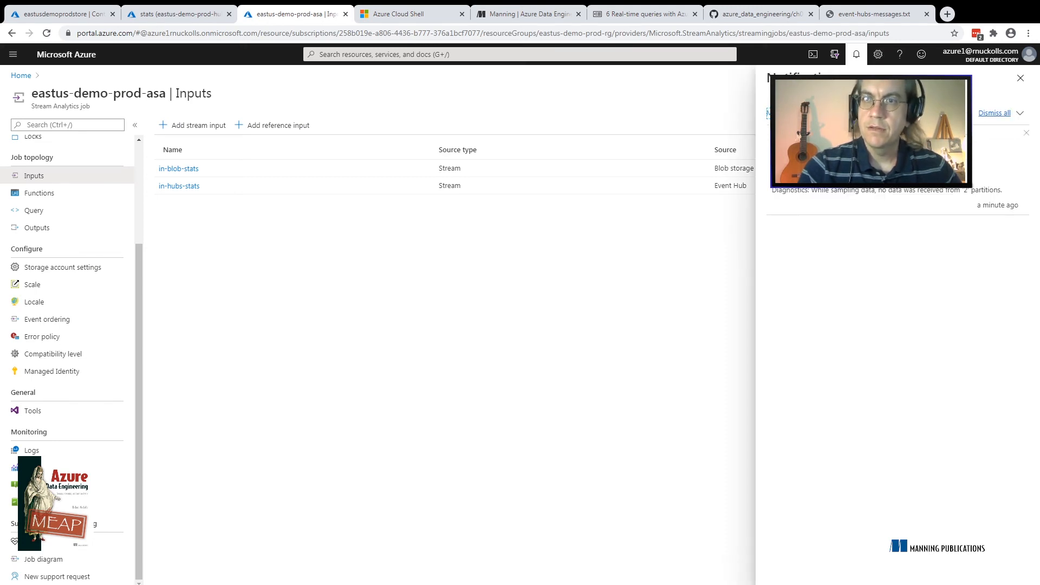
click(1021, 78)
click(1011, 186)
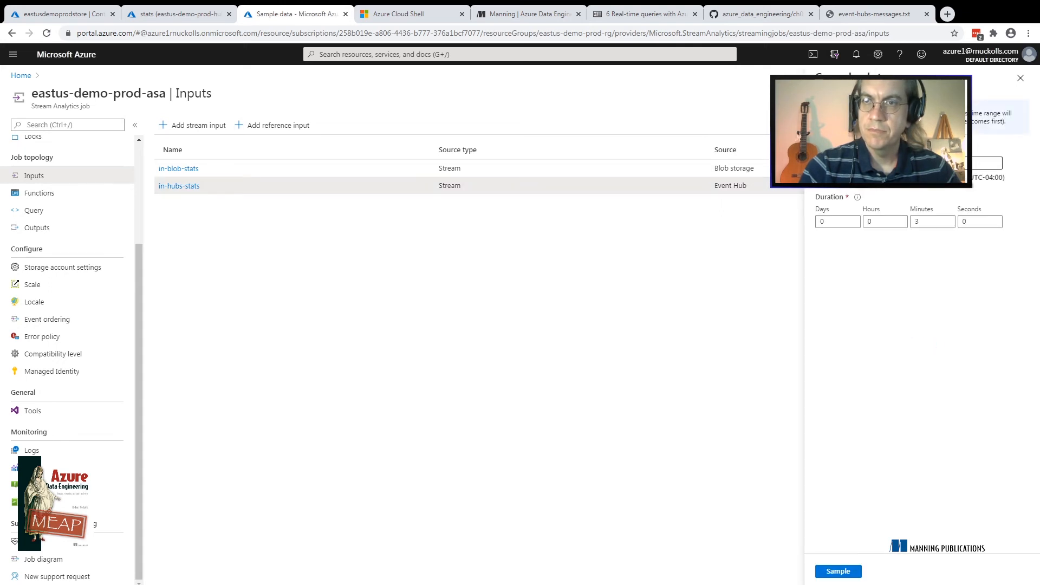
double_click(917, 221)
text(10)
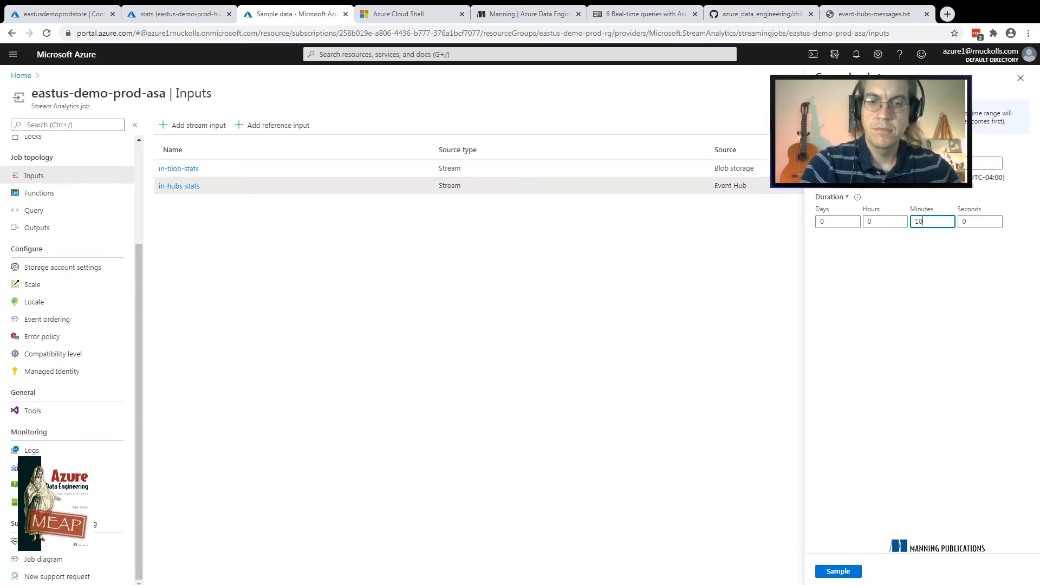
click(951, 164)
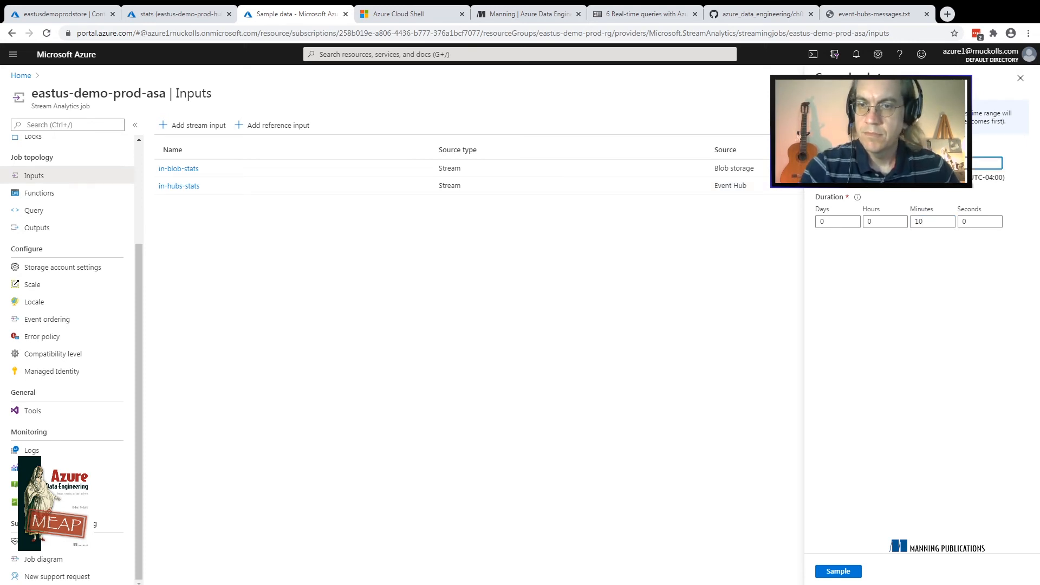
click(838, 571)
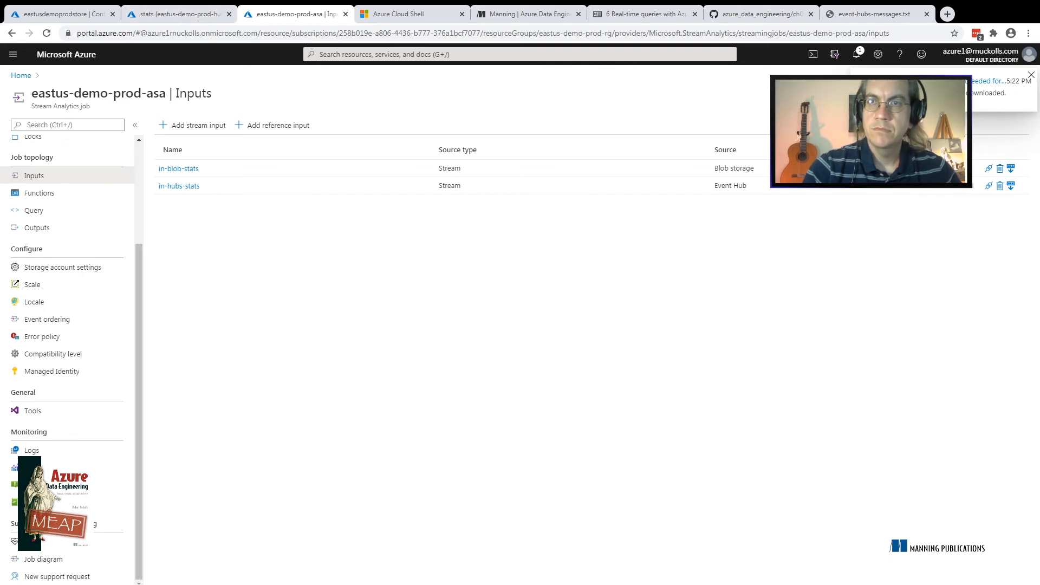
Download the sampled in-hubs-stats data and open the JSON file in a new browser tab
click(987, 81)
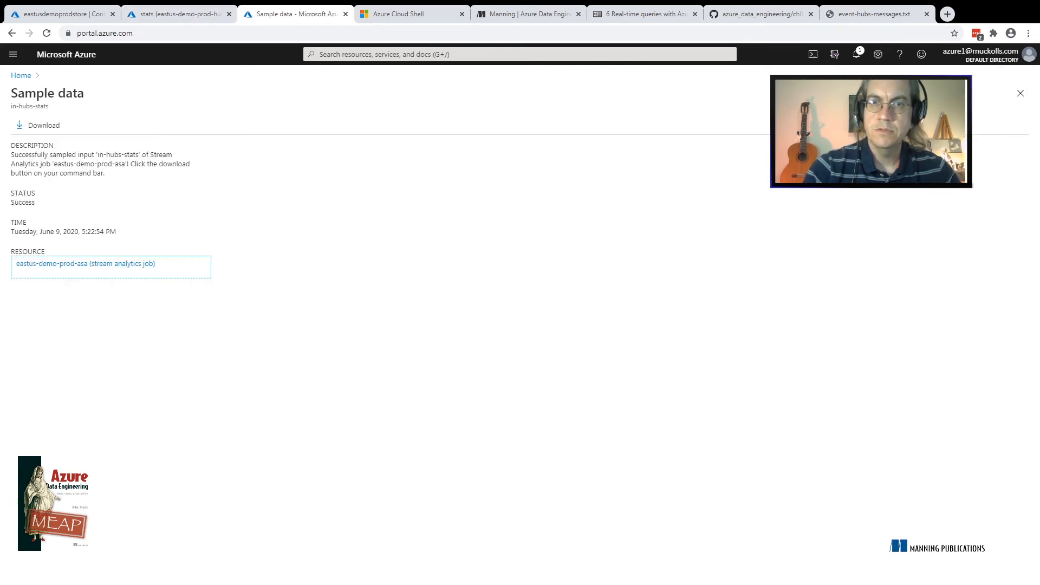
click(38, 125)
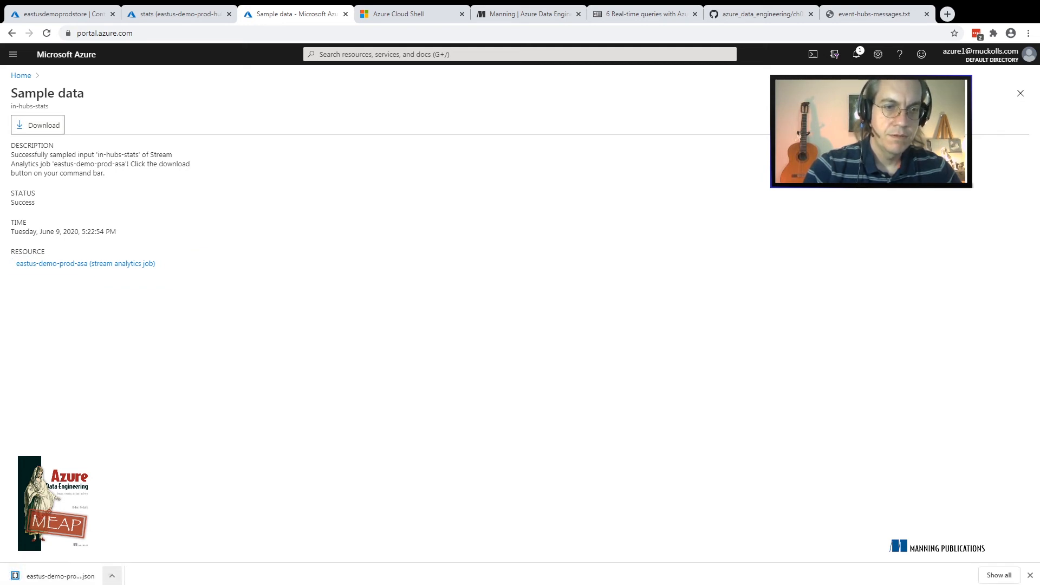
click(111, 576)
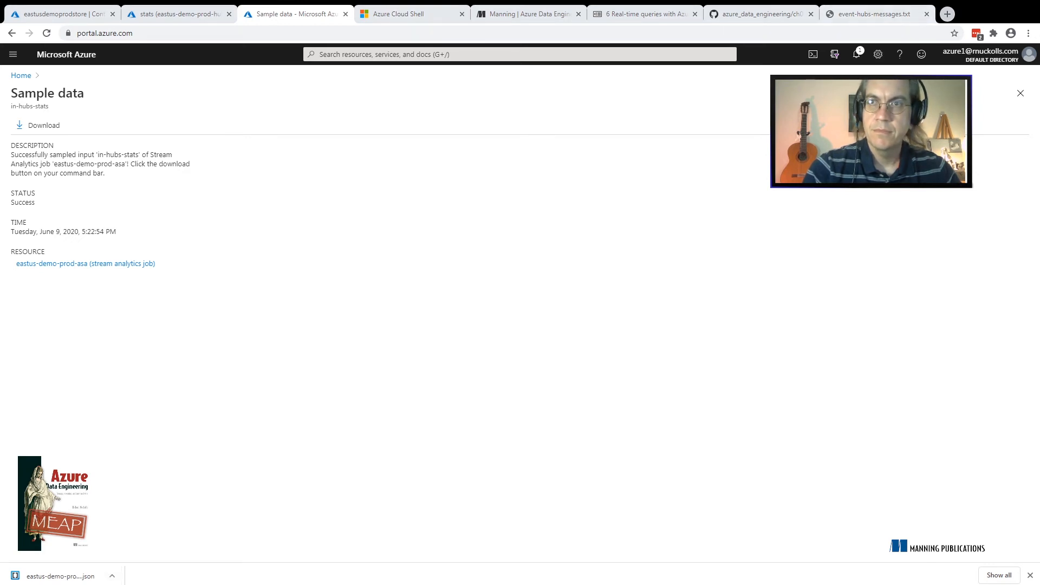
click(948, 14)
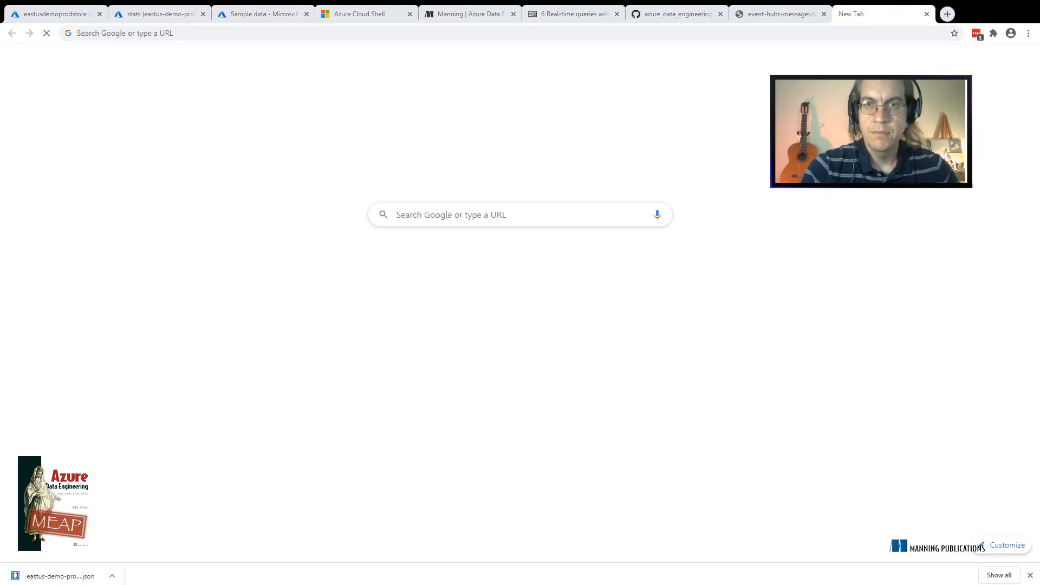
drag(60, 576, 325, 346)
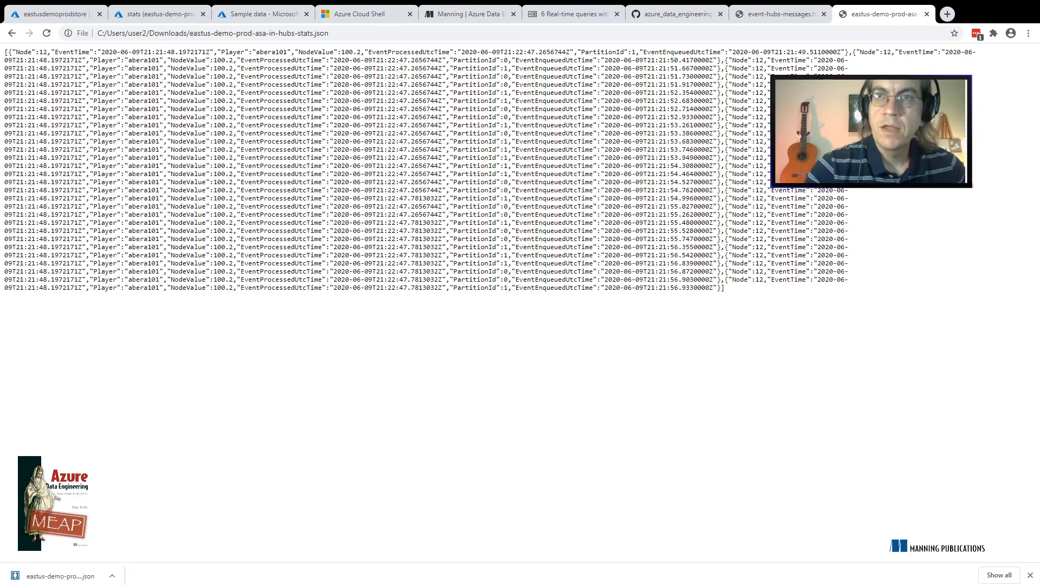
Examine the second event record and the first record's EventProcessedUtcTime field in the sampled JSON data
drag(856, 52, 806, 60)
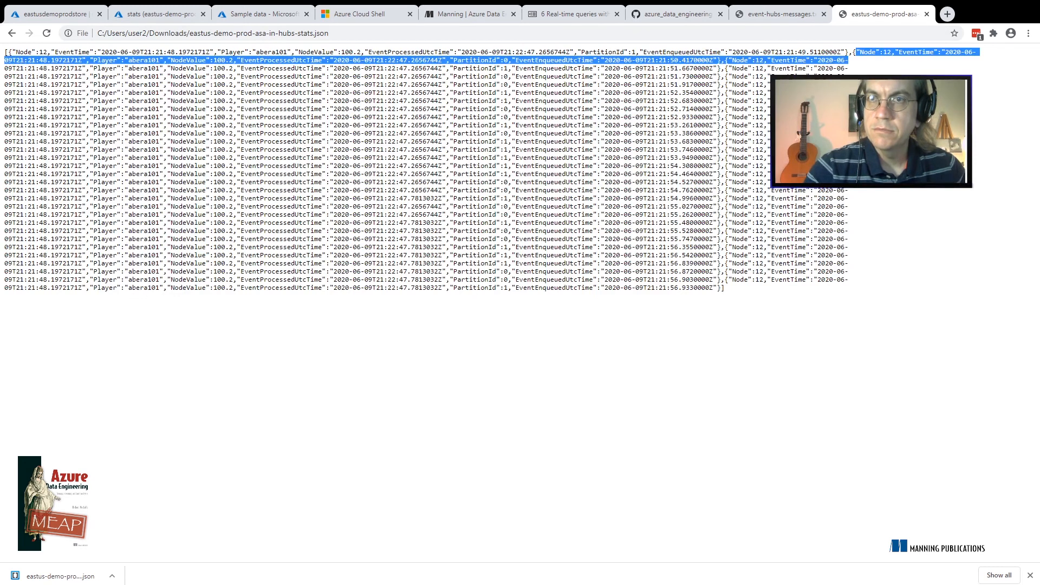
click(806, 61)
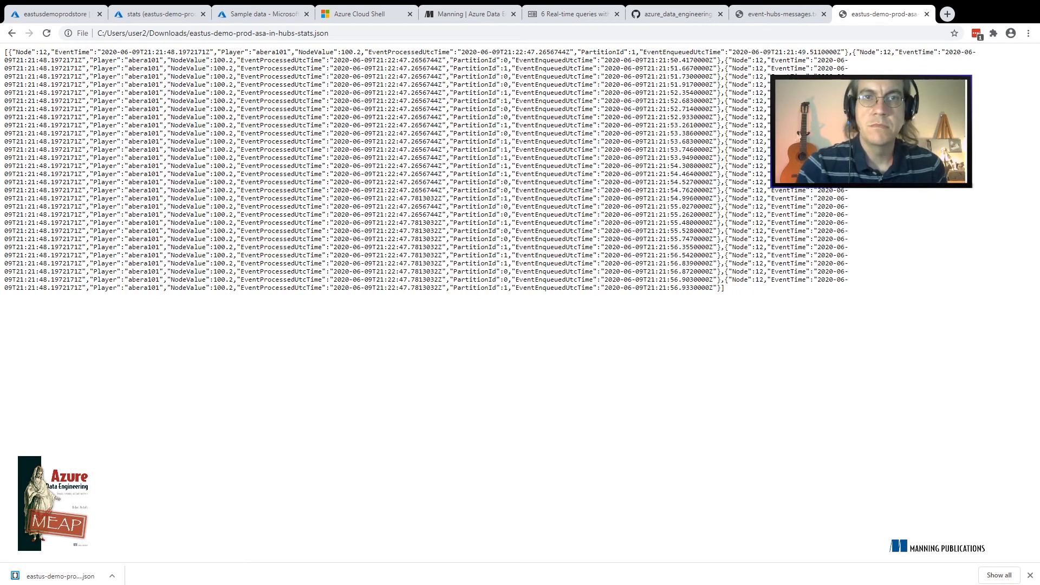
drag(422, 52, 631, 52)
click(631, 53)
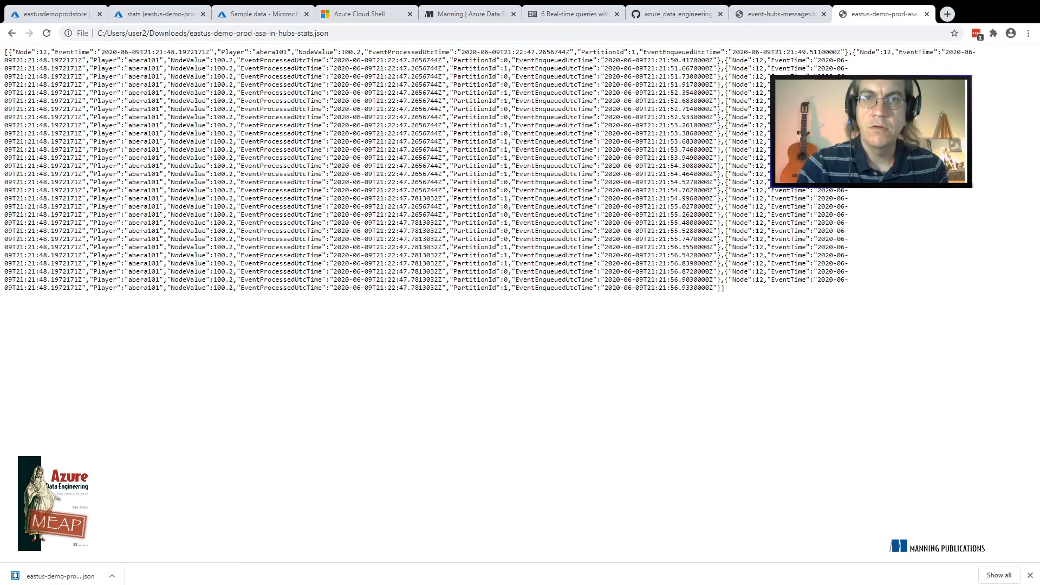
double_click(409, 52)
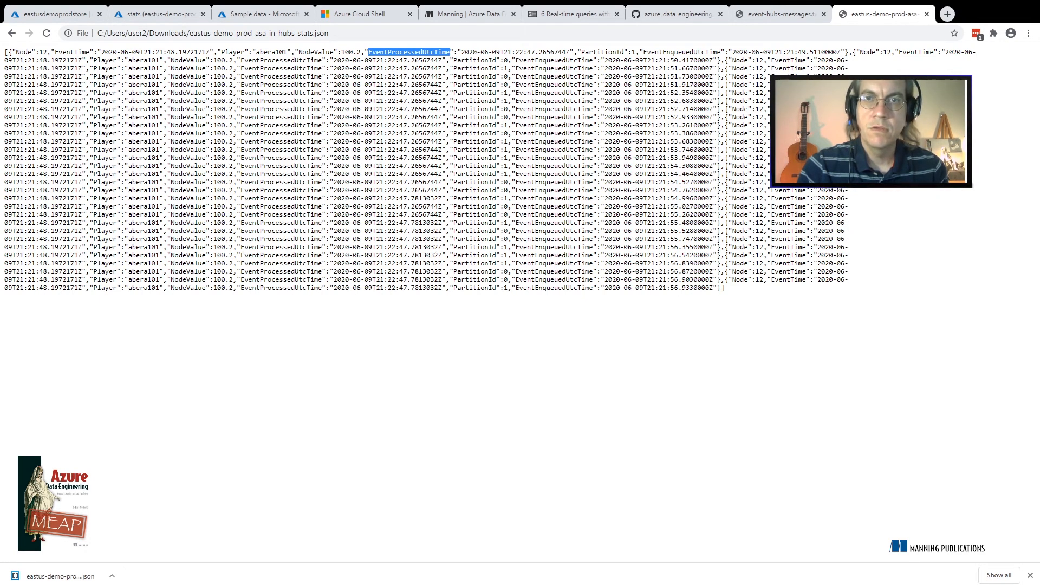
click(410, 53)
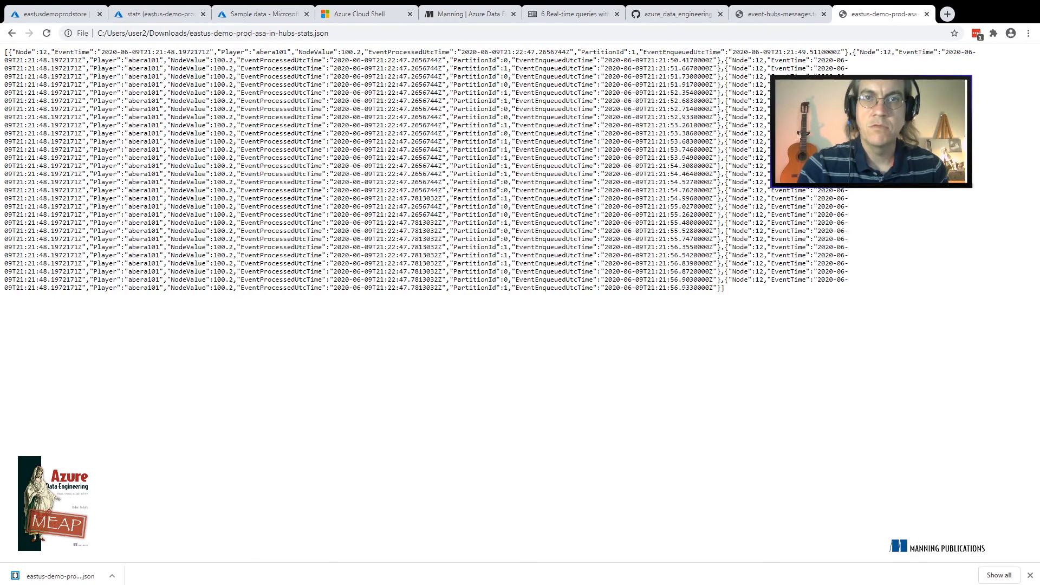
Examine the first record's PartitionId and EventEnqueuedUtcTime fields in the sampled JSON data, and close the file
double_click(603, 52)
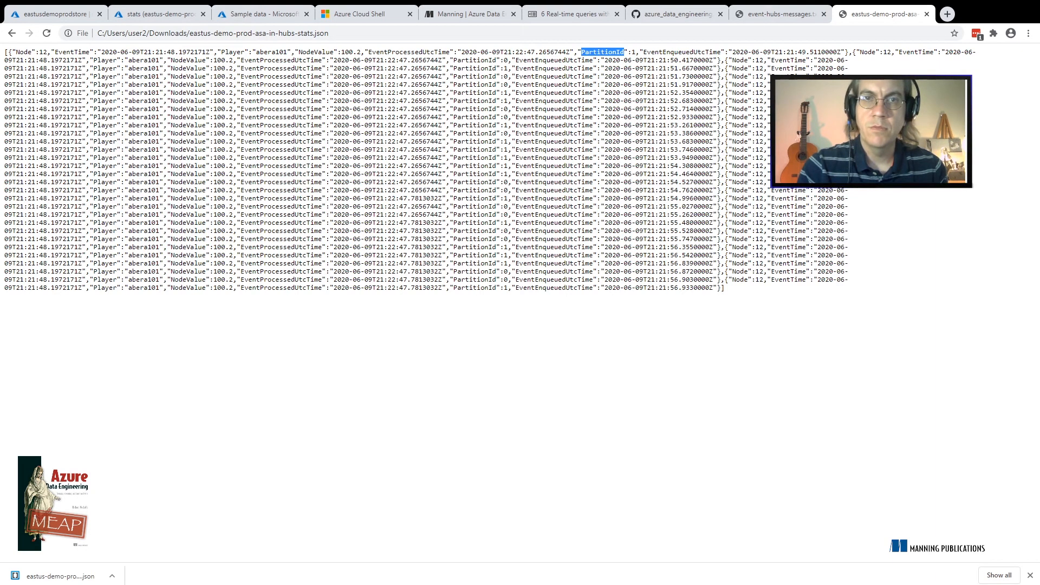
double_click(681, 52)
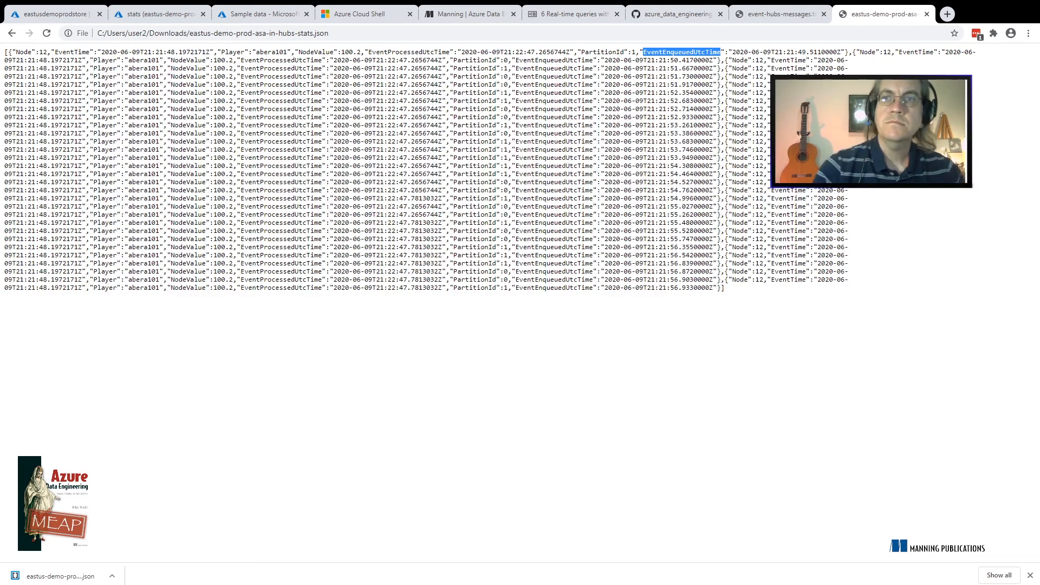
click(927, 14)
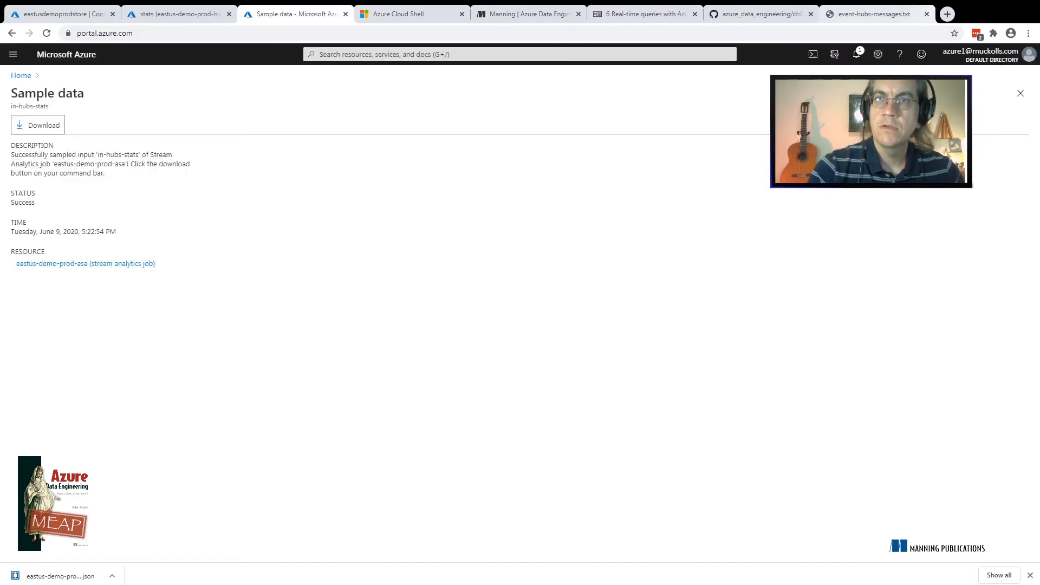
Open the overview of the eastus-demo-prod-hubs namespace and show its Messages metrics for the last hour
click(180, 14)
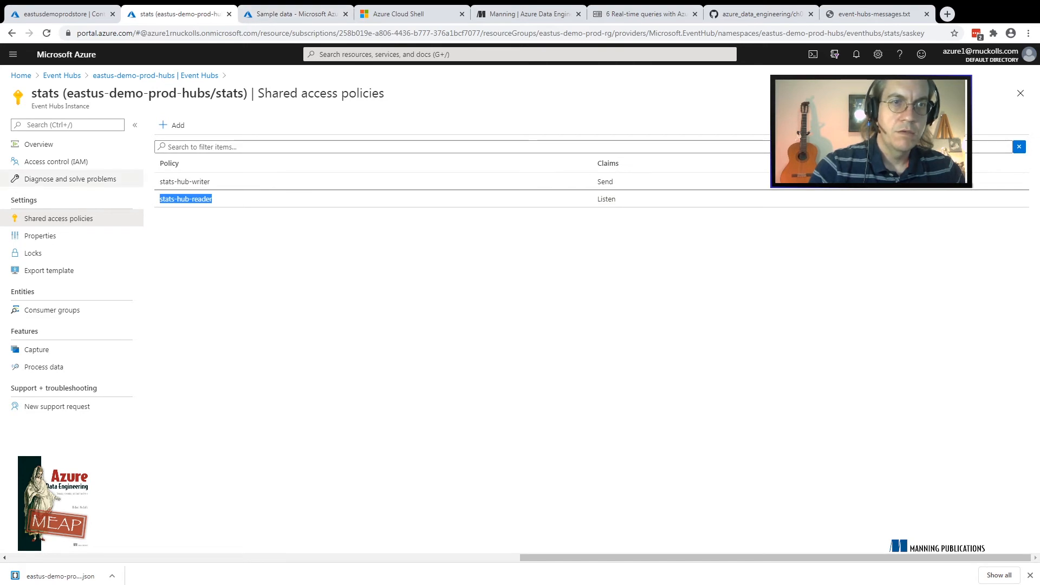
click(155, 76)
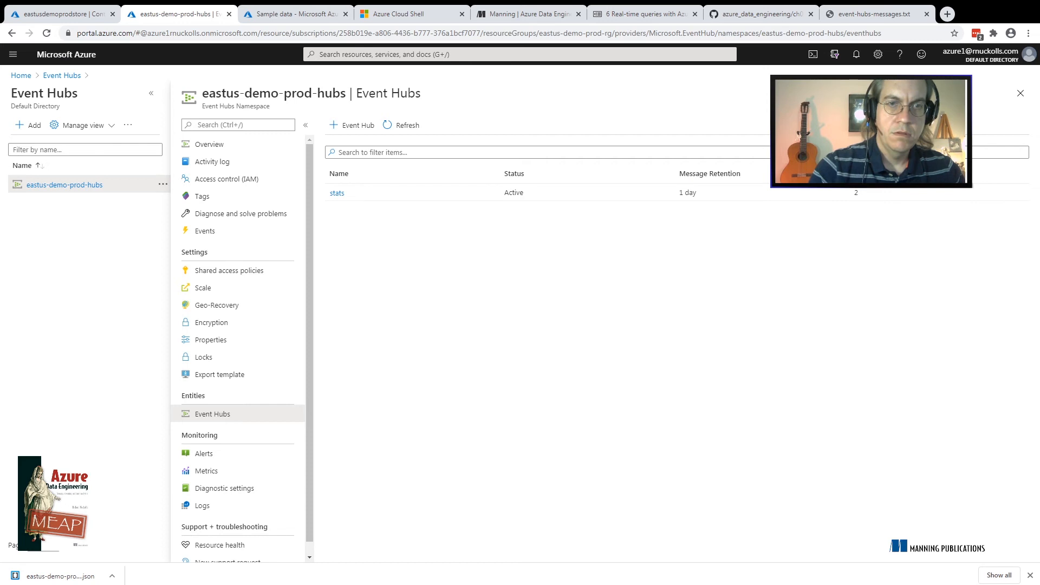
click(210, 144)
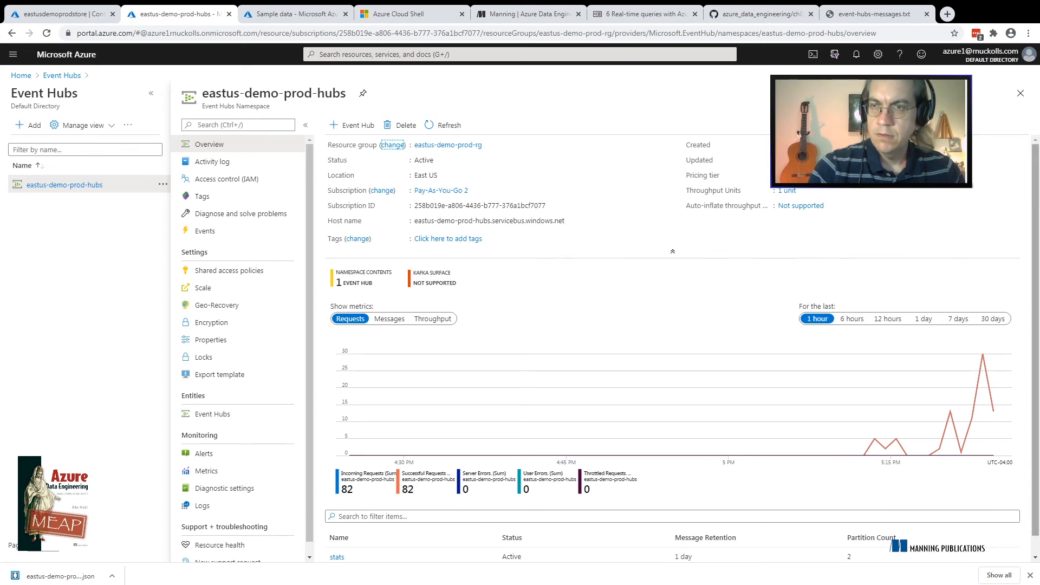
scroll(682, 349, down, 1)
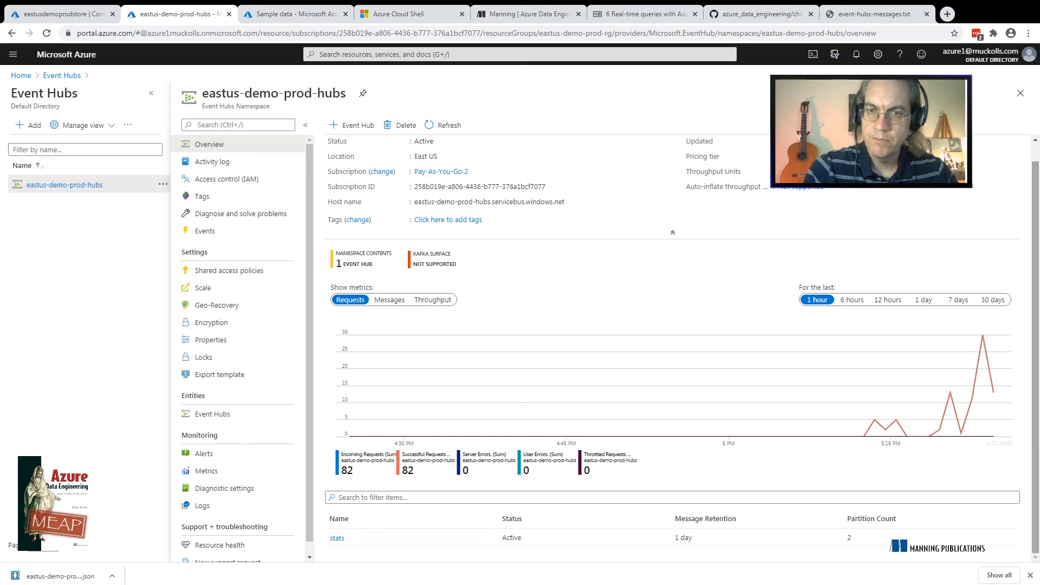
click(389, 299)
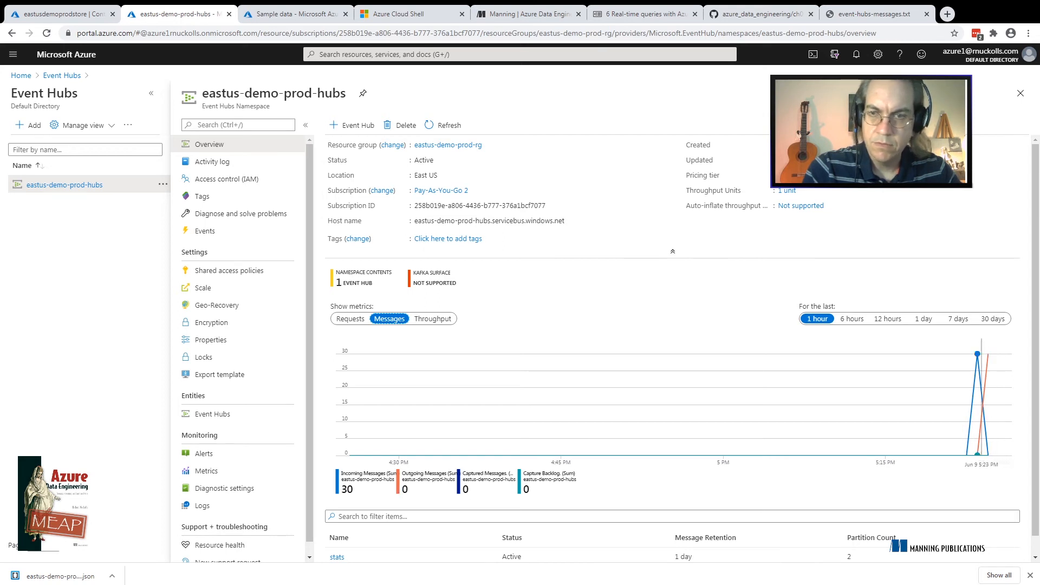
Return to the eastus-demo-prod-asa Stream Analytics job and open its list of outputs
key(ctrl+Tab)
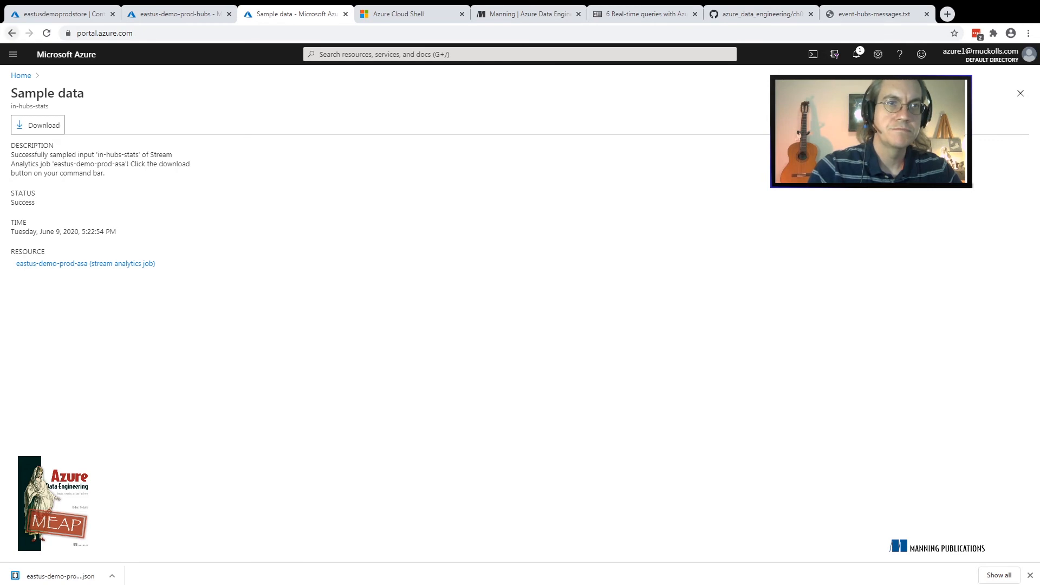
click(12, 33)
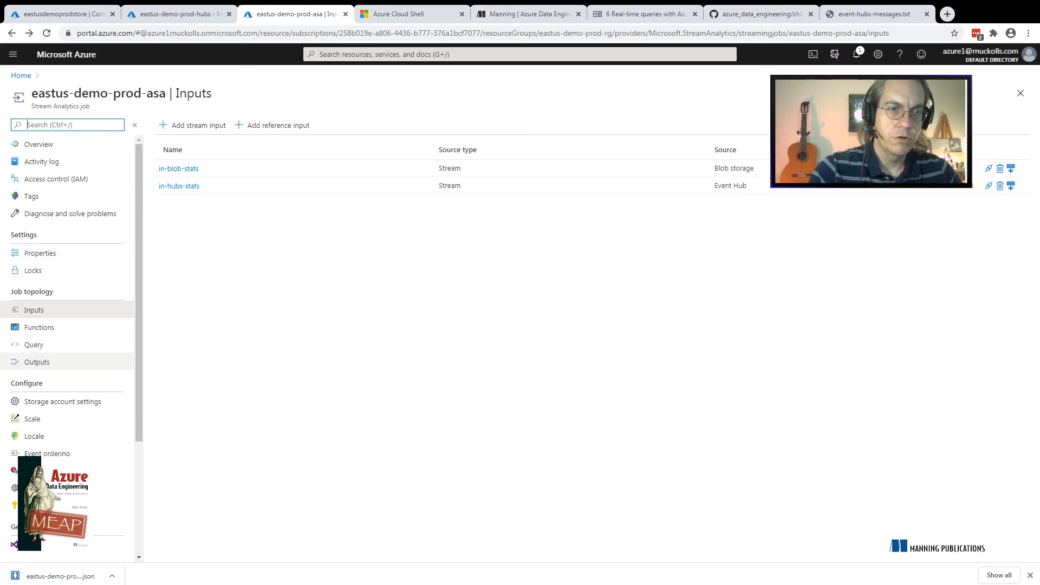
click(37, 362)
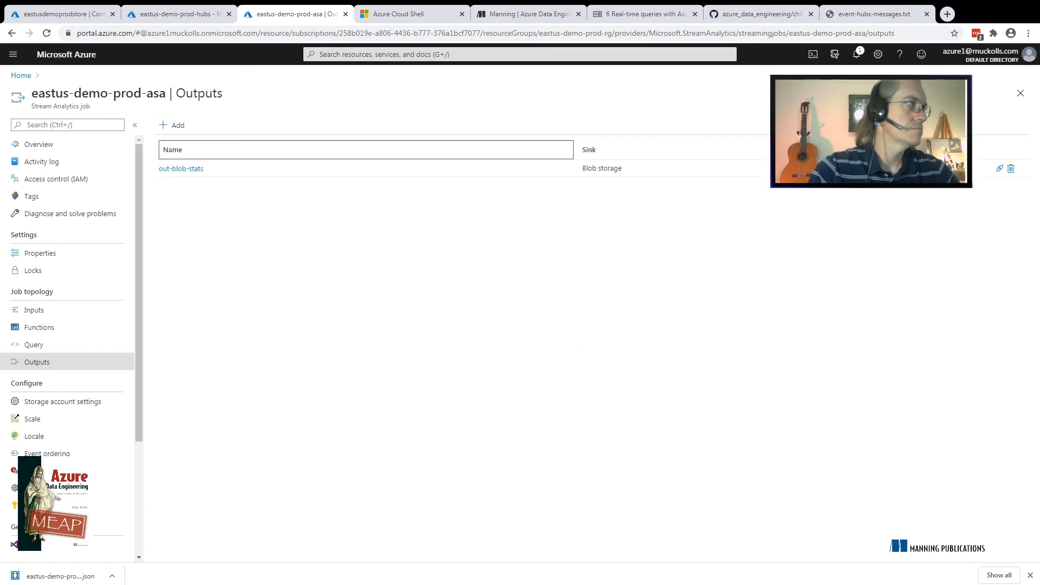
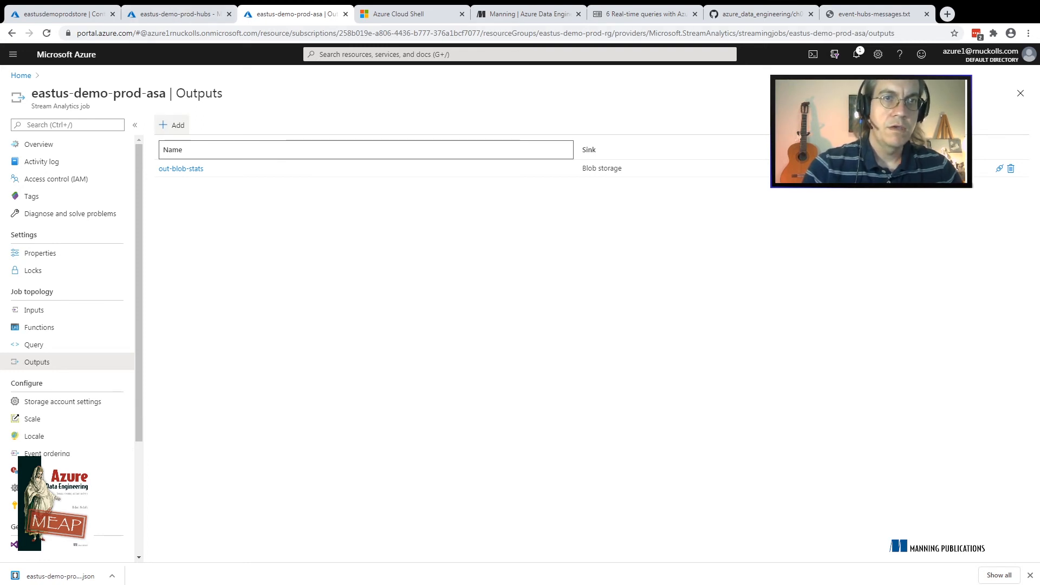
List the output types that can be added to the job and examine the Event Hub, SQL Database and Blob storage choices
click(171, 125)
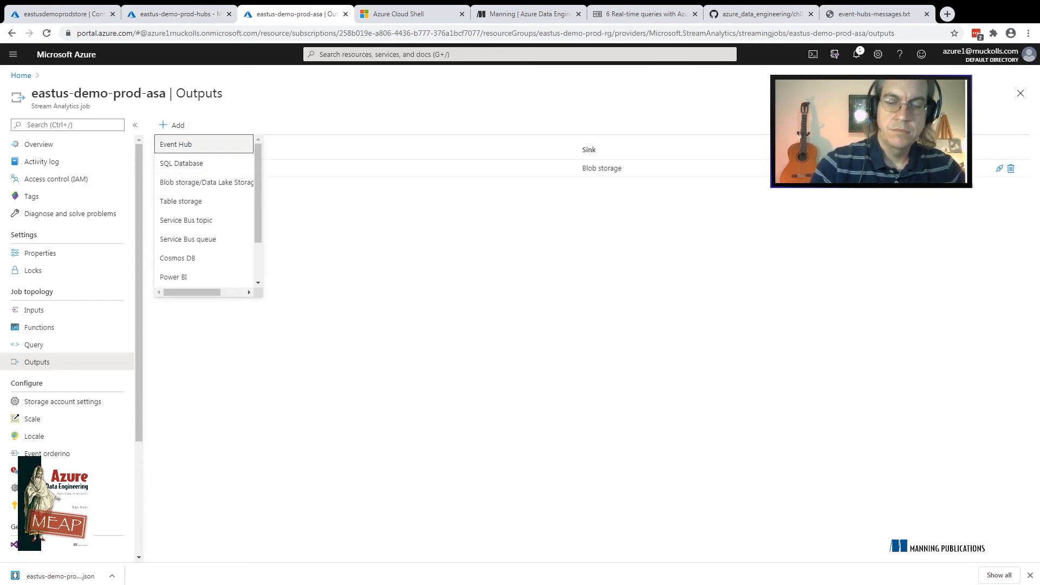
key(Down)
key(Down)
key(Down)
key(Down)
key(Down)
key(Down)
key(Down)
key(Down)
key(Down)
key(Down)
key(Down)
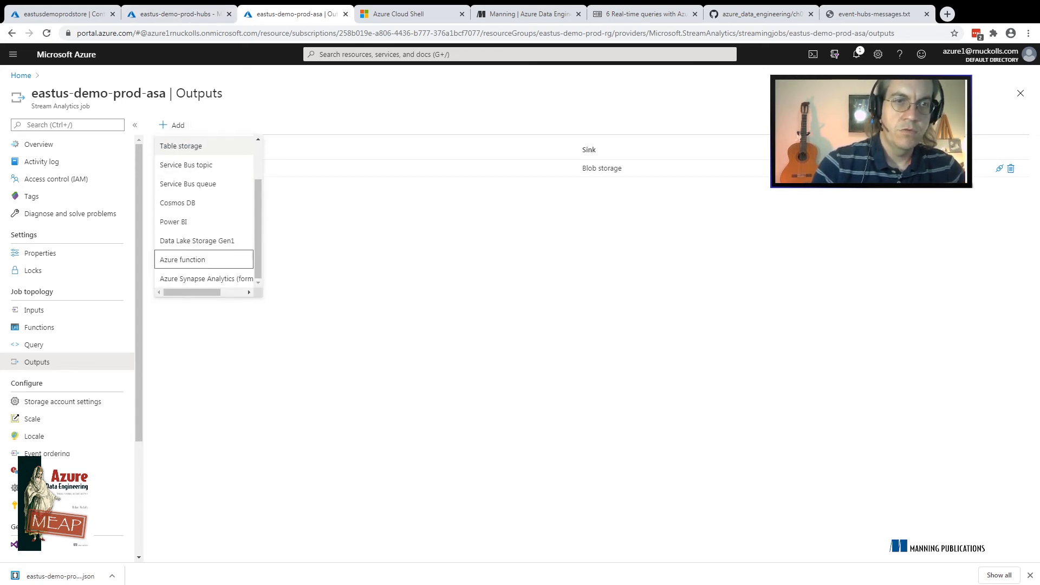
key(Down)
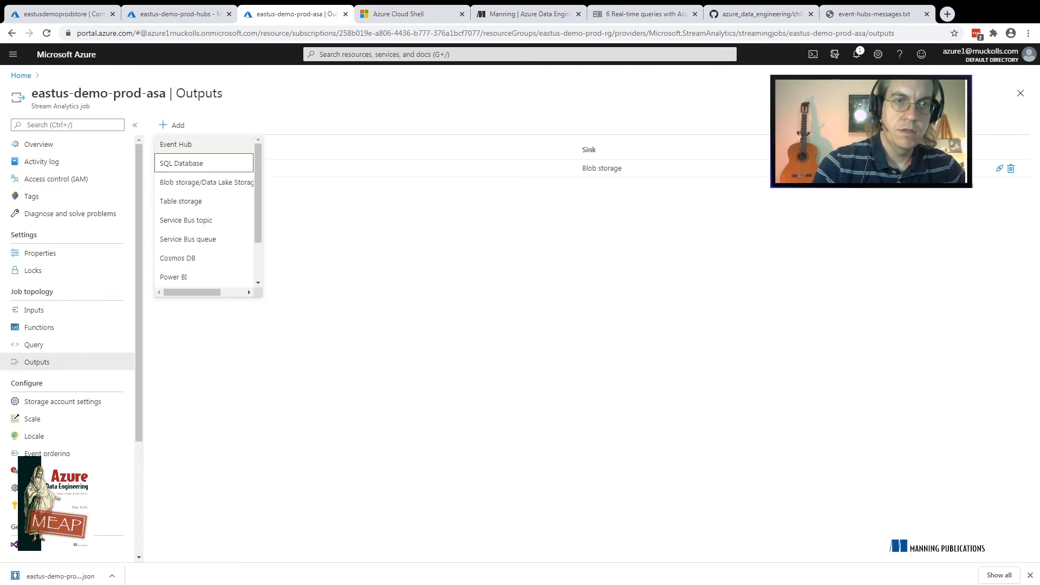
key(Down)
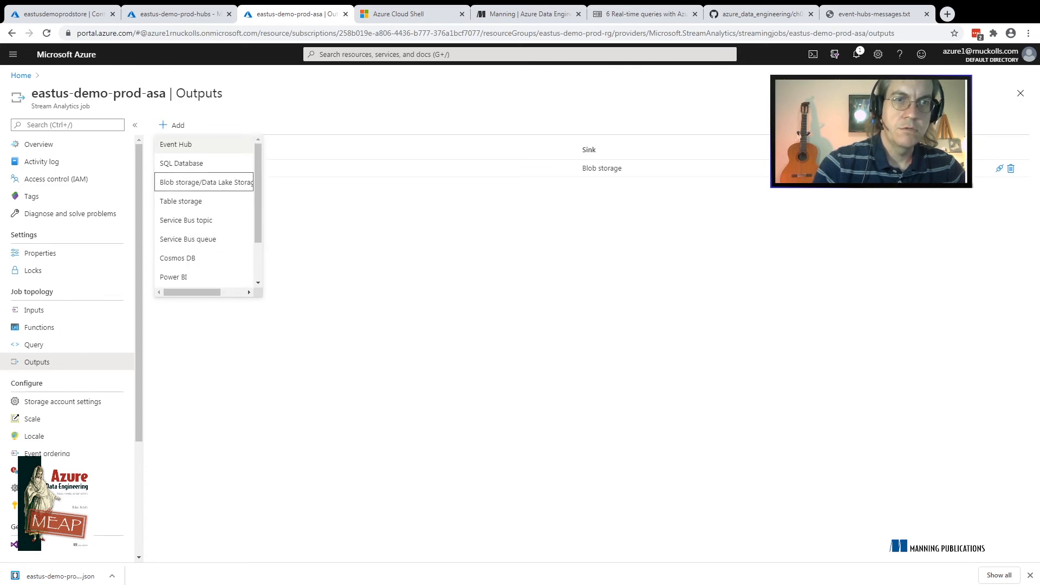
key(Up)
key(Up)
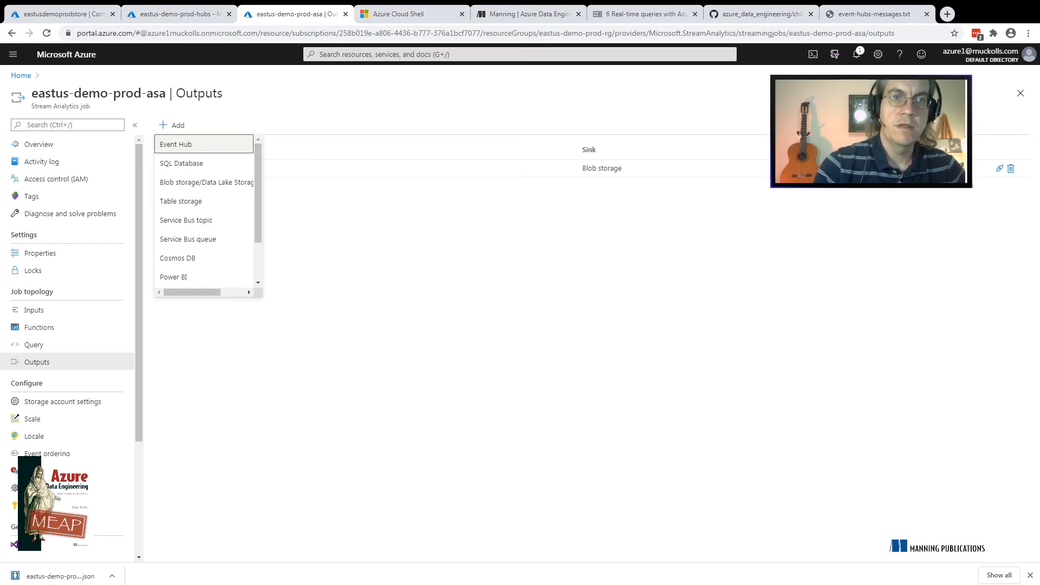
key(Down)
key(Up)
key(Down)
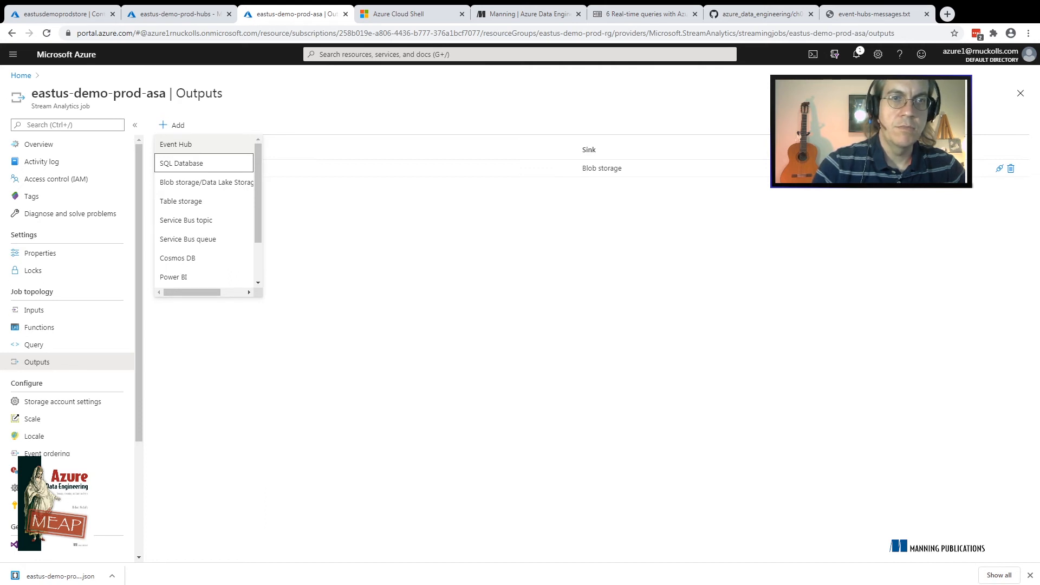
Examine the remaining output types, from Table storage, Service Bus and Cosmos DB to Data Lake Storage Gen1 and Azure Synapse Analytics
key(Up)
key(Down)
key(Down)
key(Down)
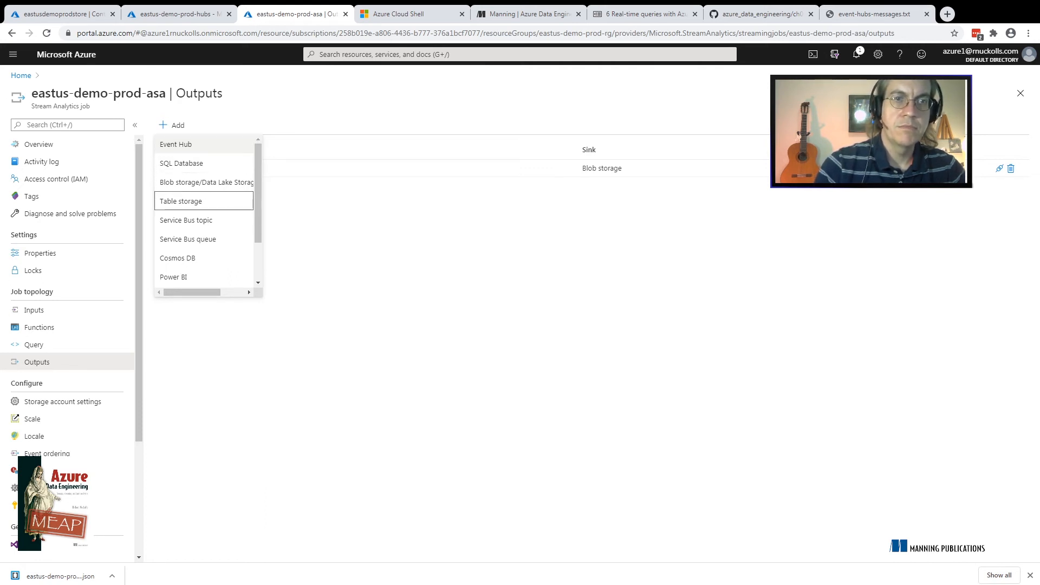
key(Down)
key(Down)
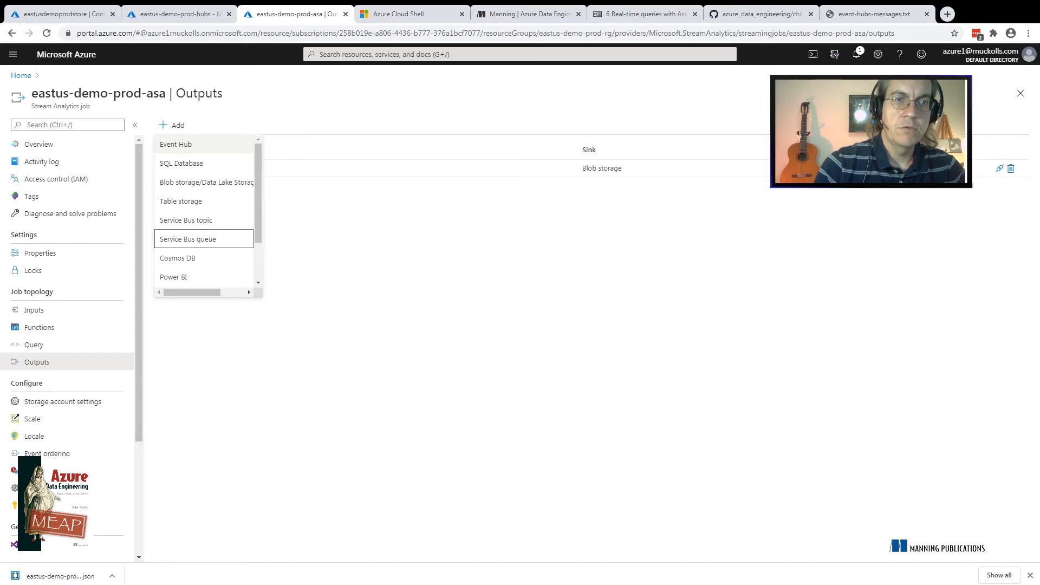
key(Down)
key(Up)
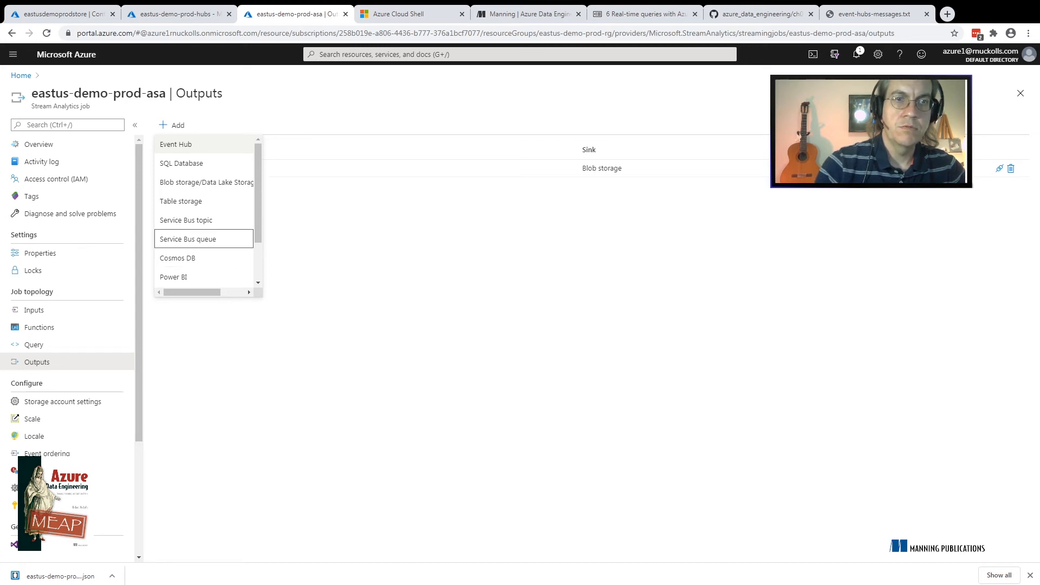
key(Up)
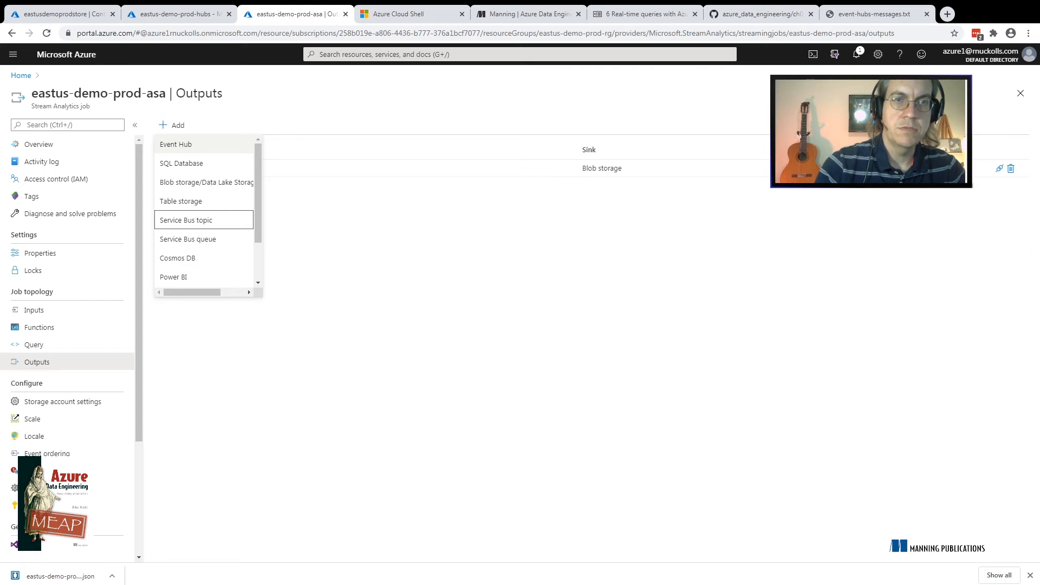
key(Down)
key(Down)
key(Down)
key(Down)
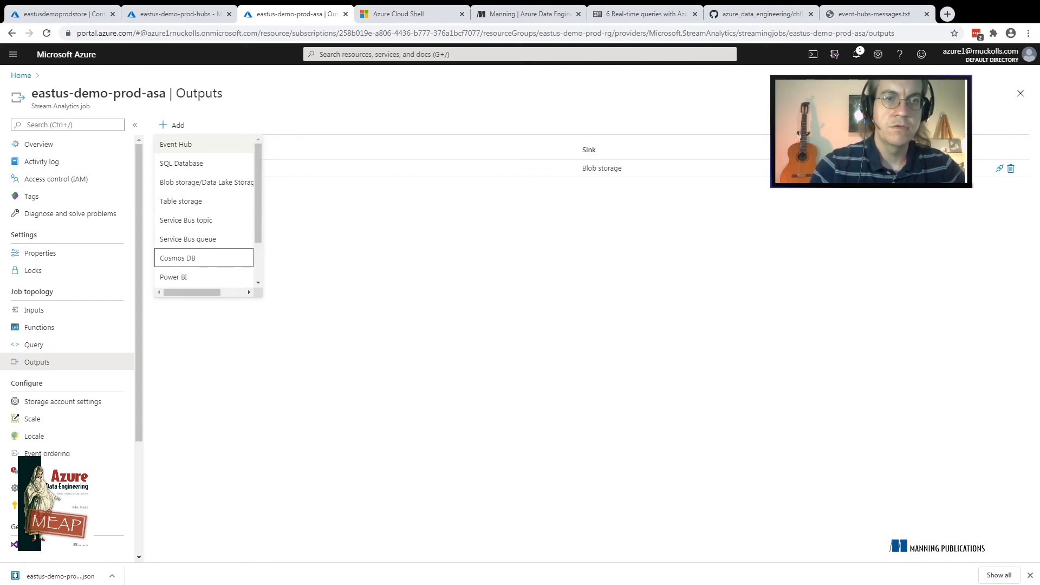
key(Down)
key(Down)
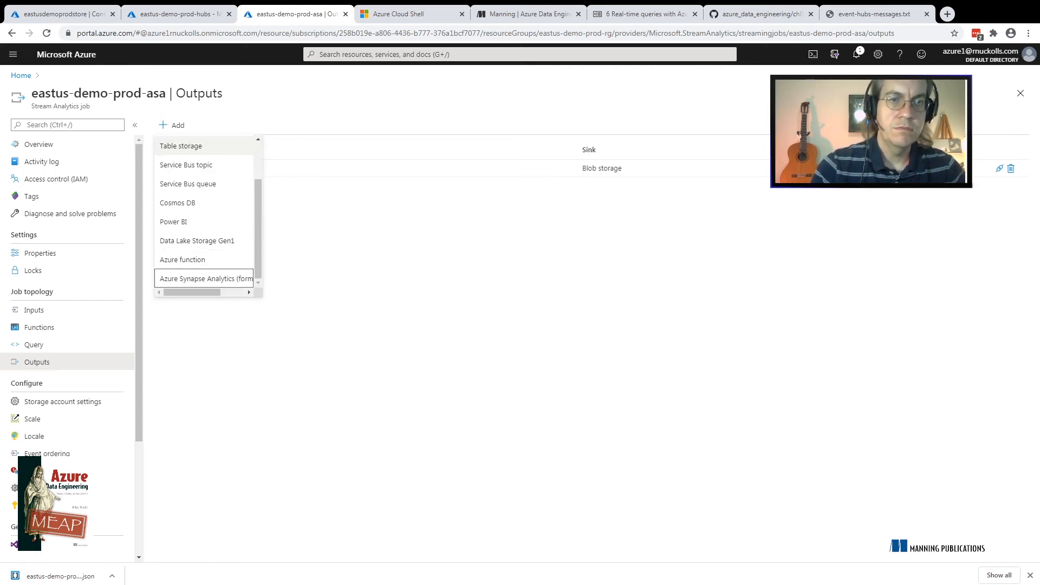
key(Up)
key(Up)
key(Down)
key(Down)
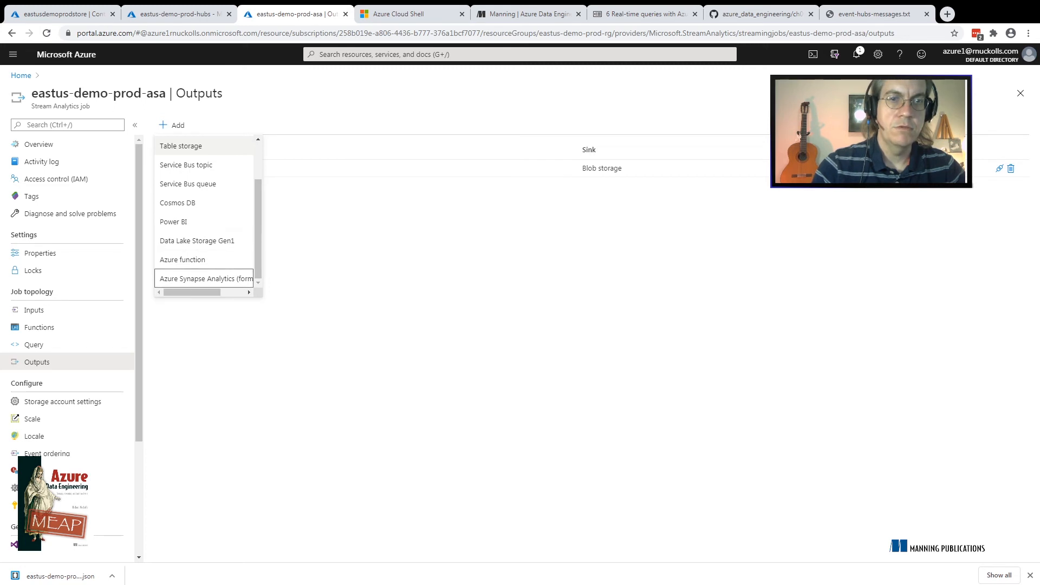
key(Up)
key(Up)
key(Up)
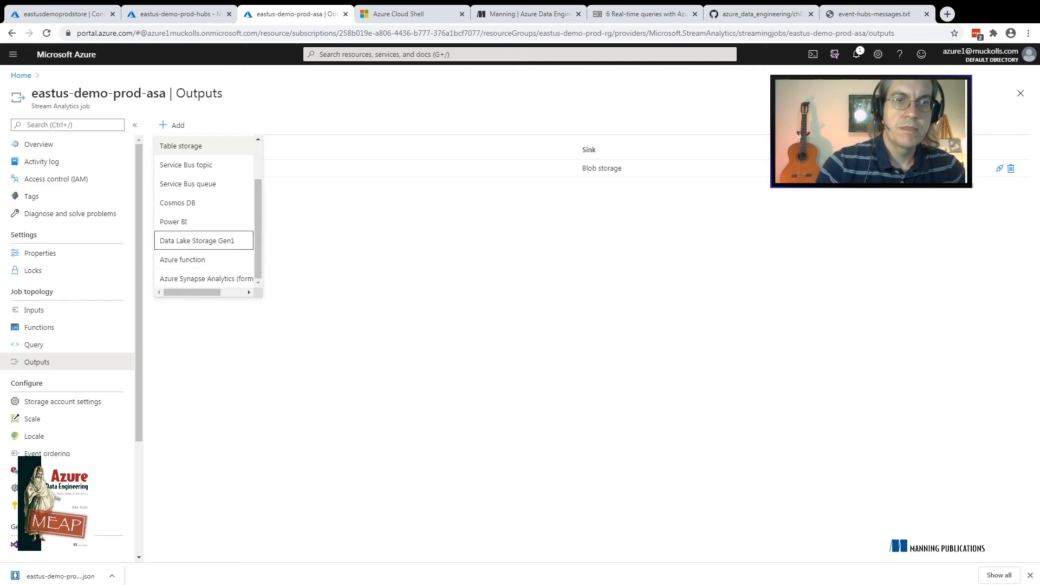
key(Down)
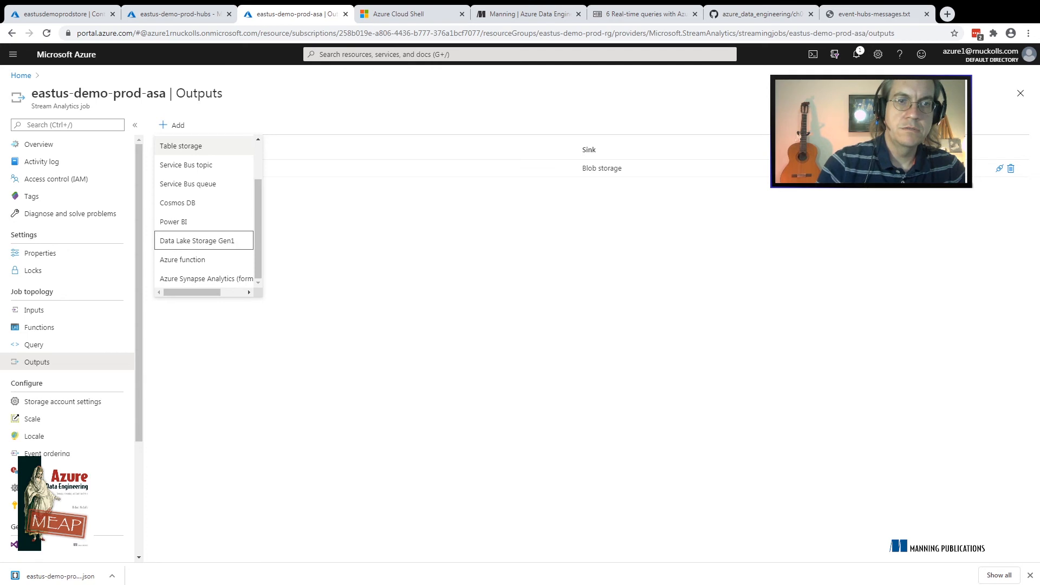
Start adding a SQL Database output to the job
key(Up)
key(Up)
key(Up)
key(Up)
key(Up)
key(Up)
key(Up)
key(Up)
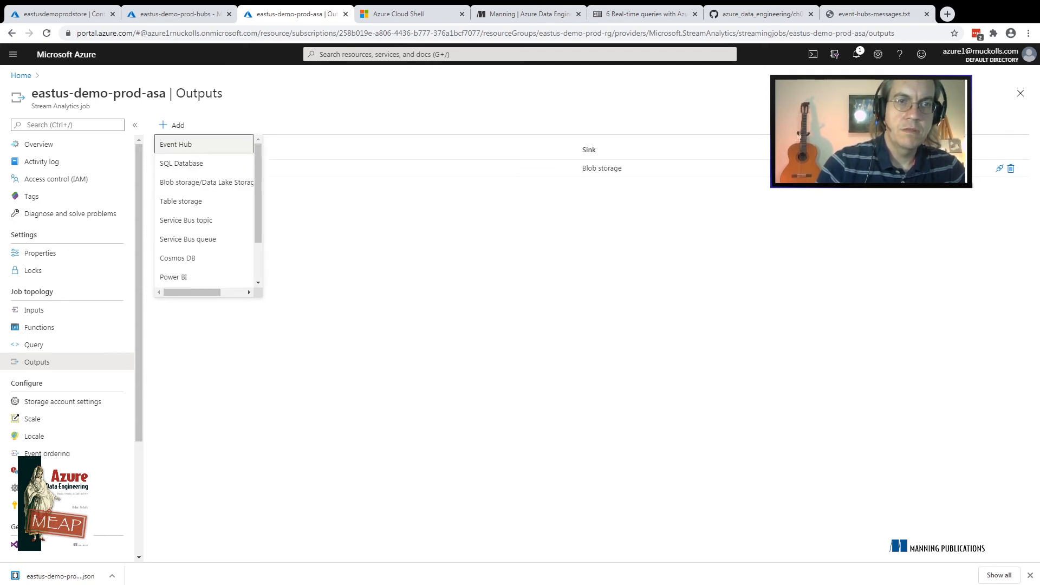
key(Down)
key(Return)
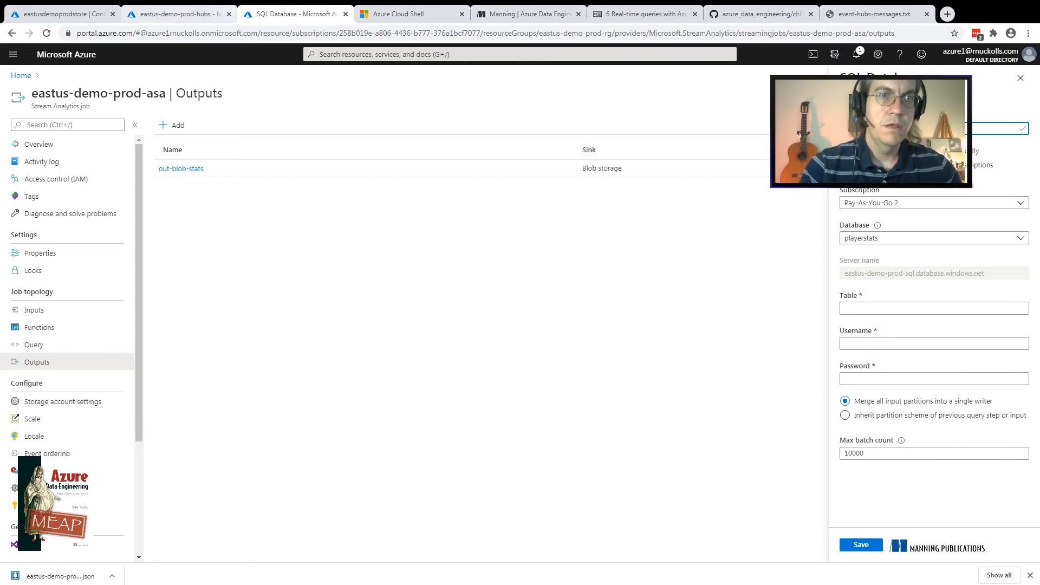
Switch to the storage account's browser tab and open the overview of the playerstats SQL database there
click(76, 14)
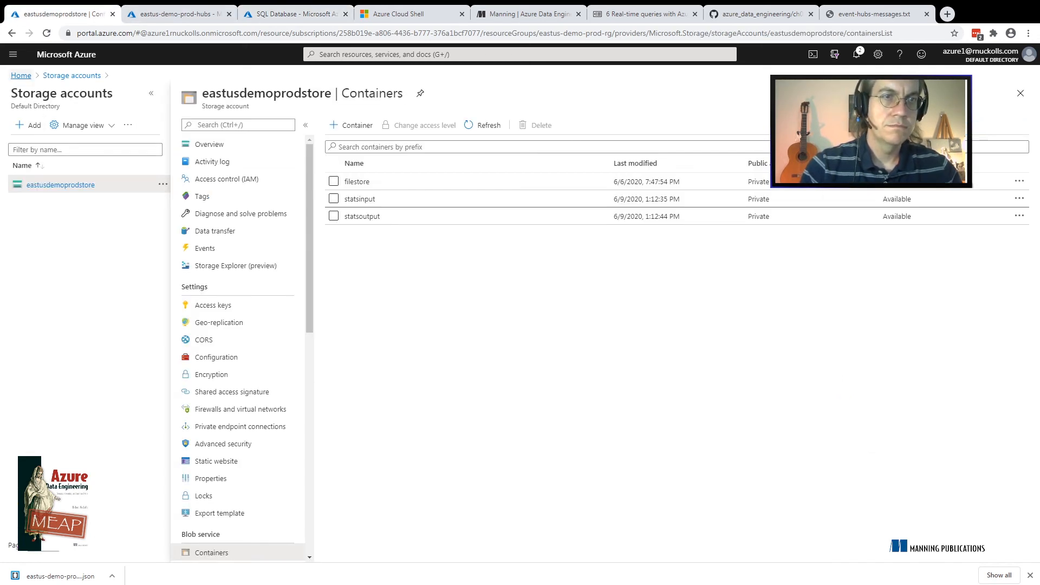
click(13, 54)
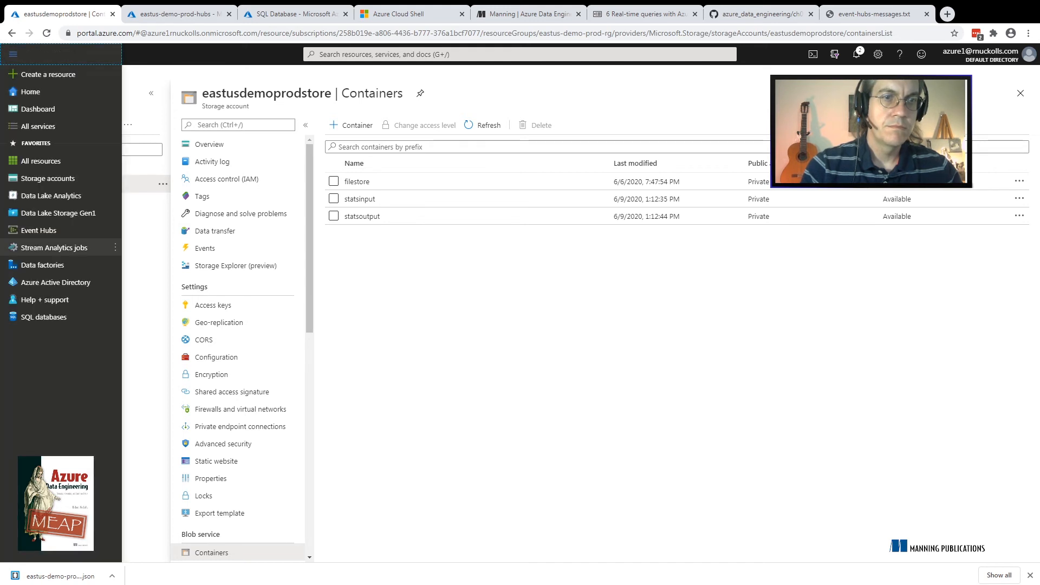
click(43, 317)
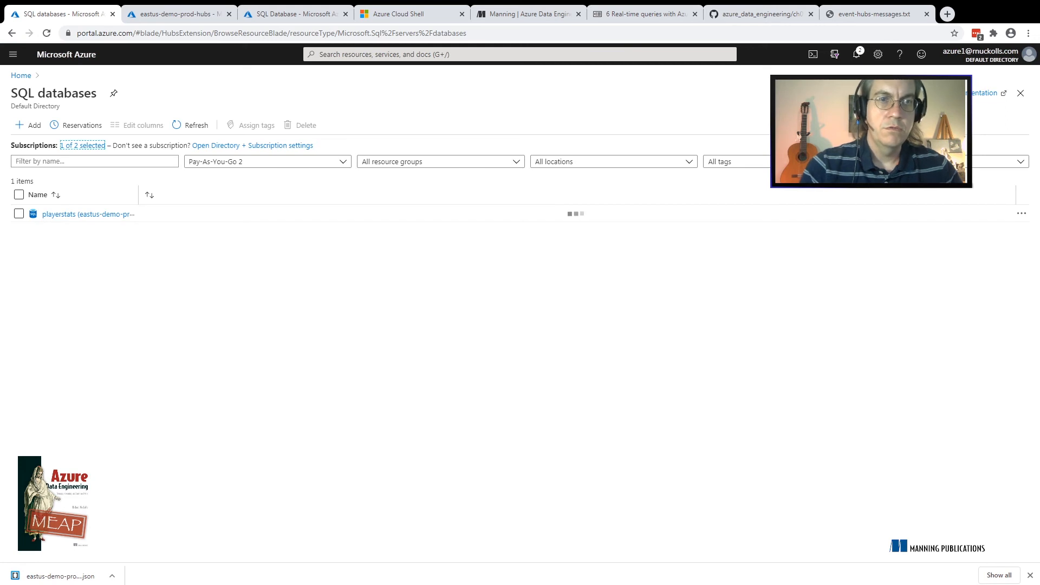
click(89, 259)
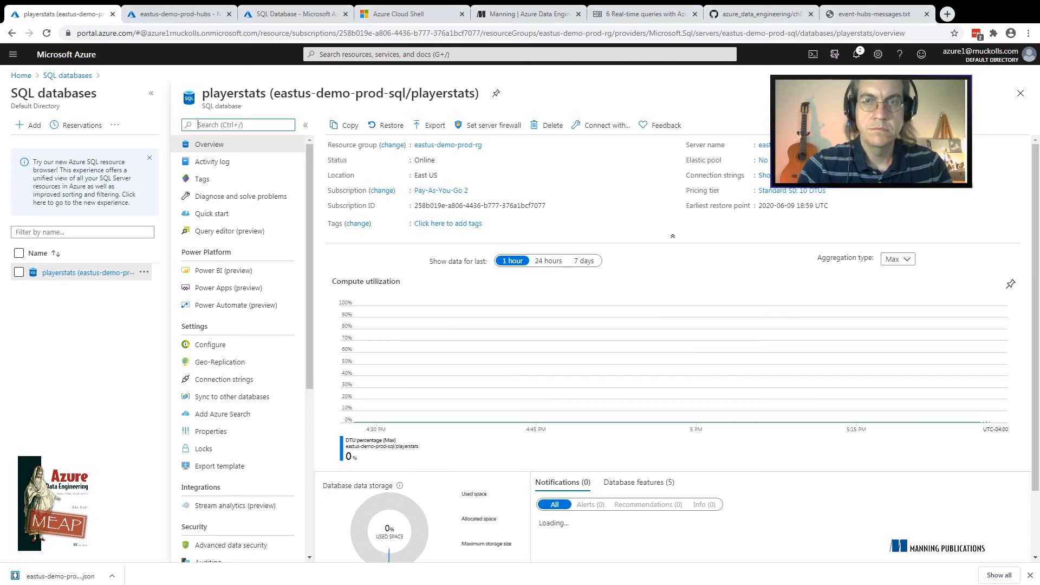
Return to the new SQL Database output and set its table to raw
click(296, 14)
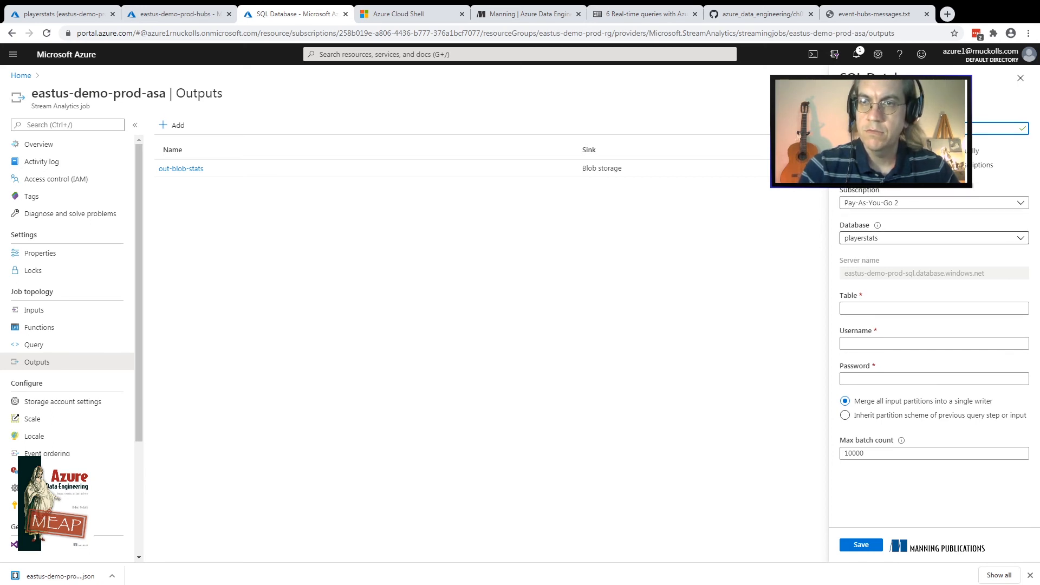
click(934, 309)
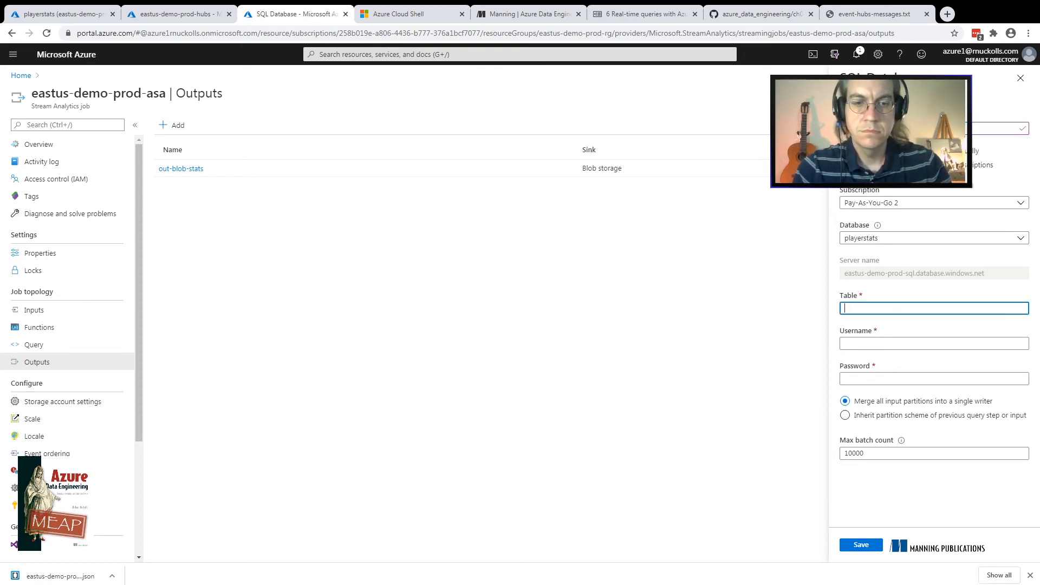
text(raw)
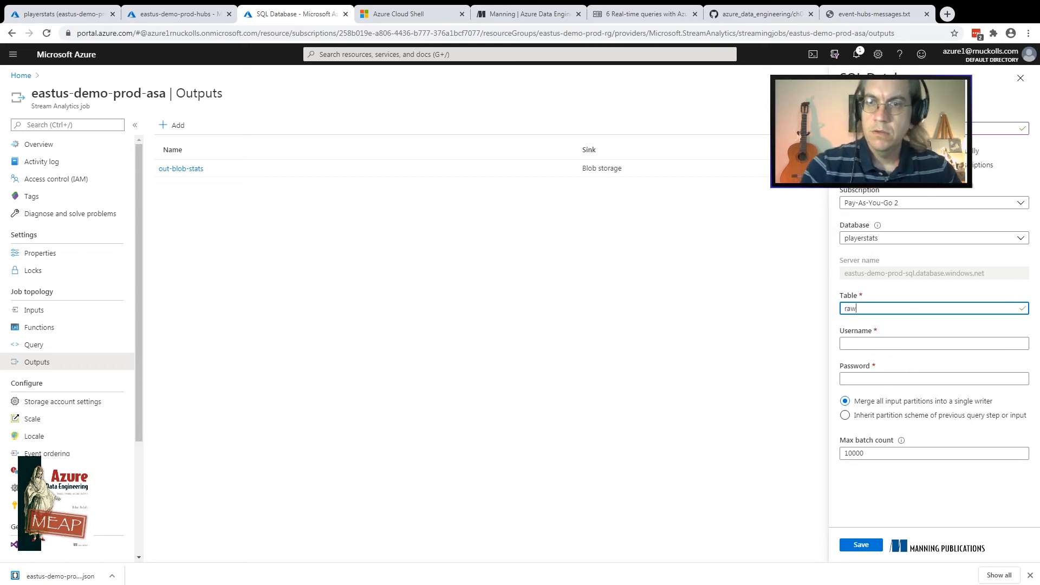
key(Tab)
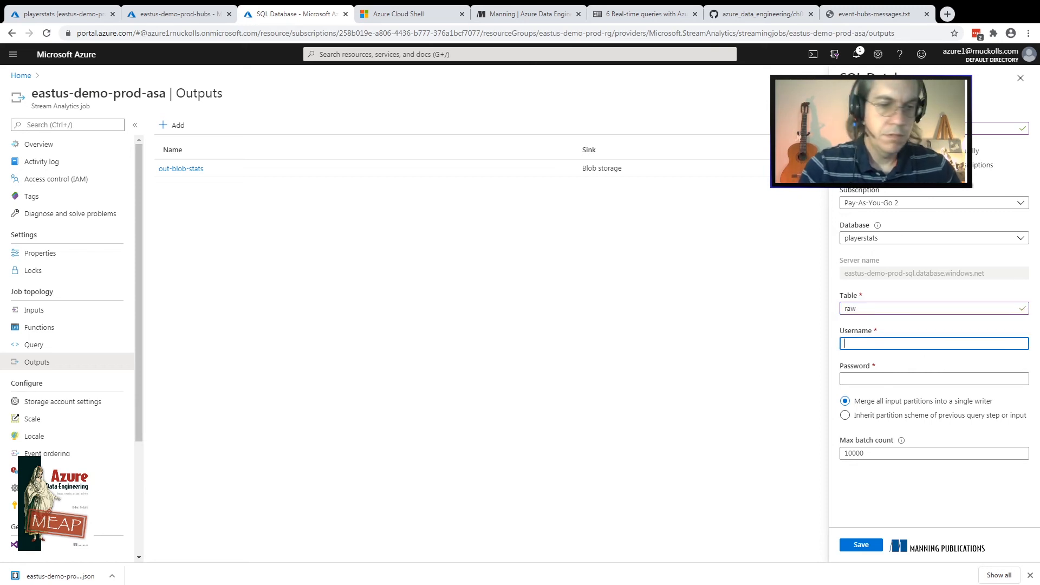
Set the SQL Database output's username to eastusdemoprodsql and enter the database password
text(eastu)
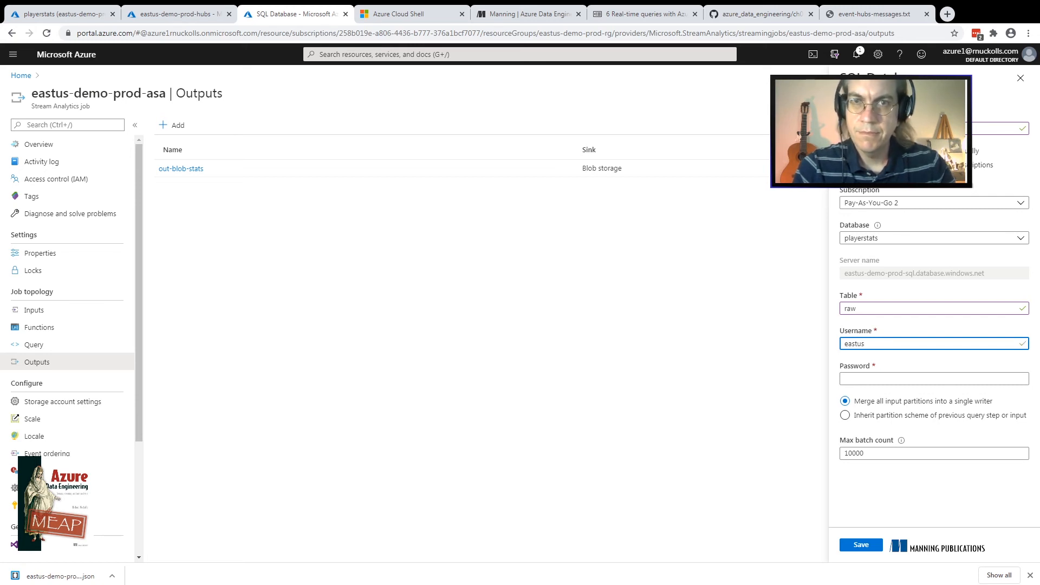
text(s)
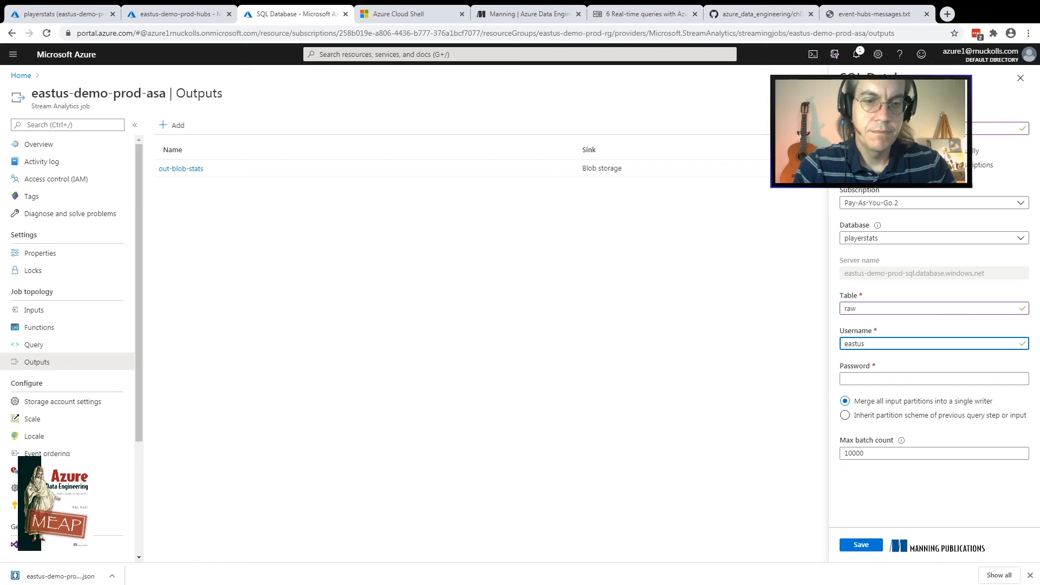
text(demo)
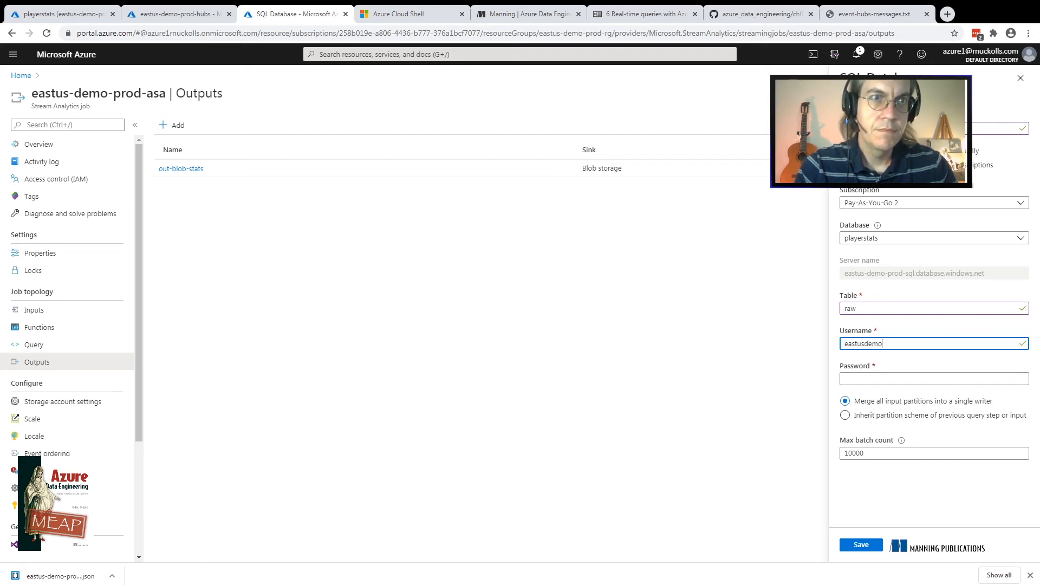
text(prod)
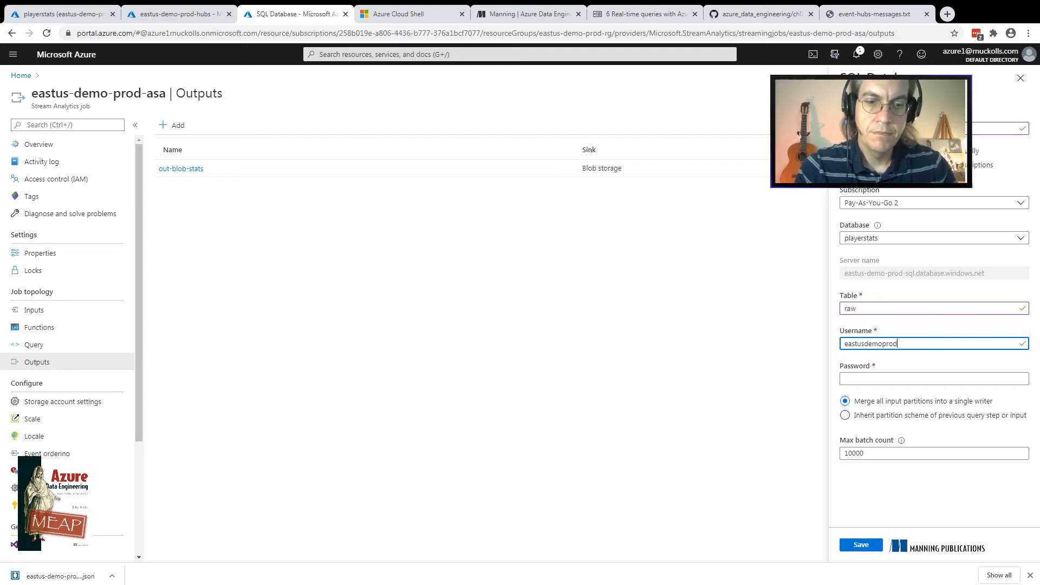
text(sql)
key(Tab)
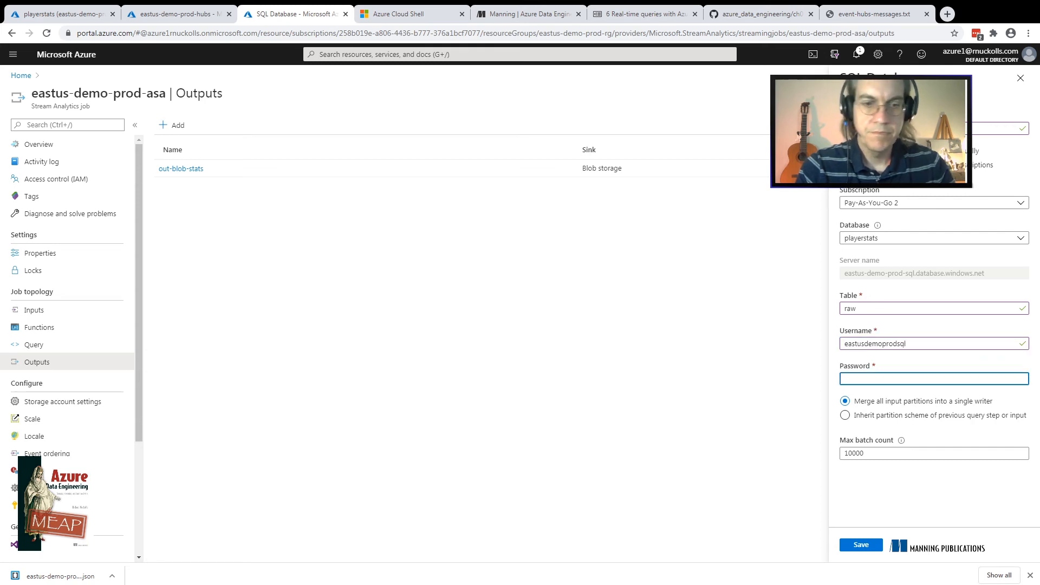
text(••••••)
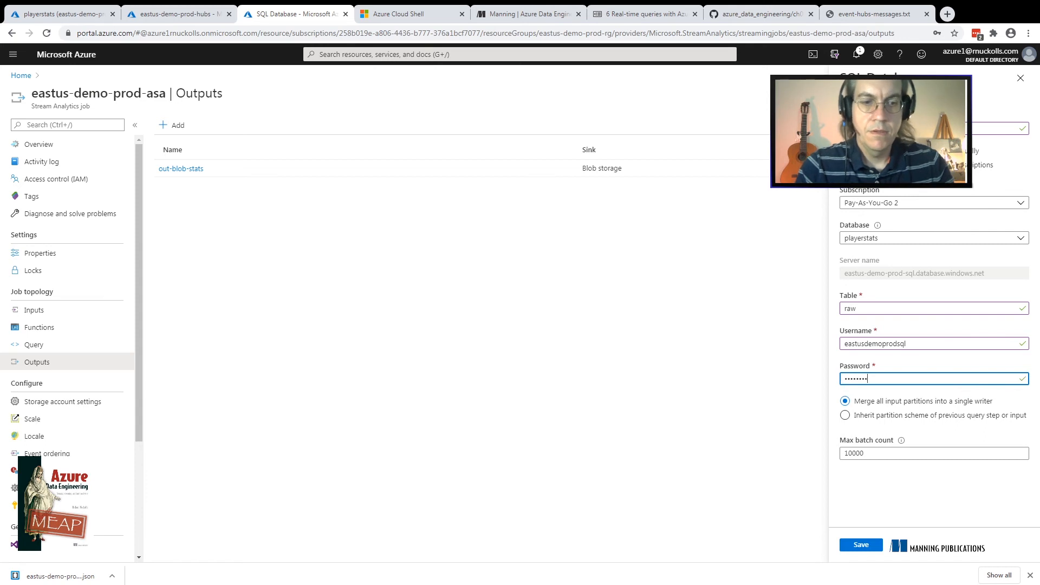
text(•)
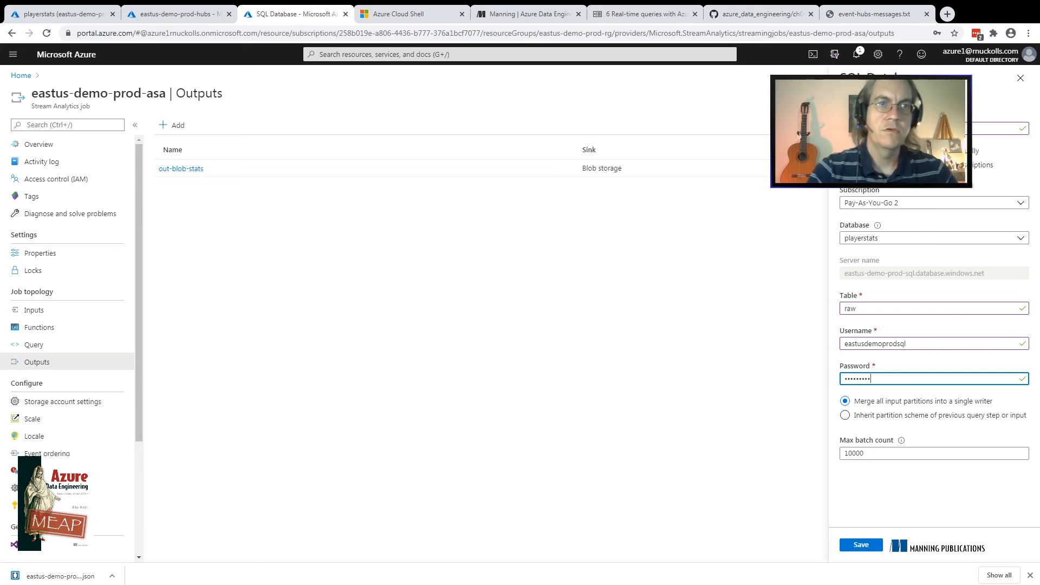
Switch to the playerstats SQL database's browser tab, open its query editor and log in by entering the SQL server password
key(ctrl+1)
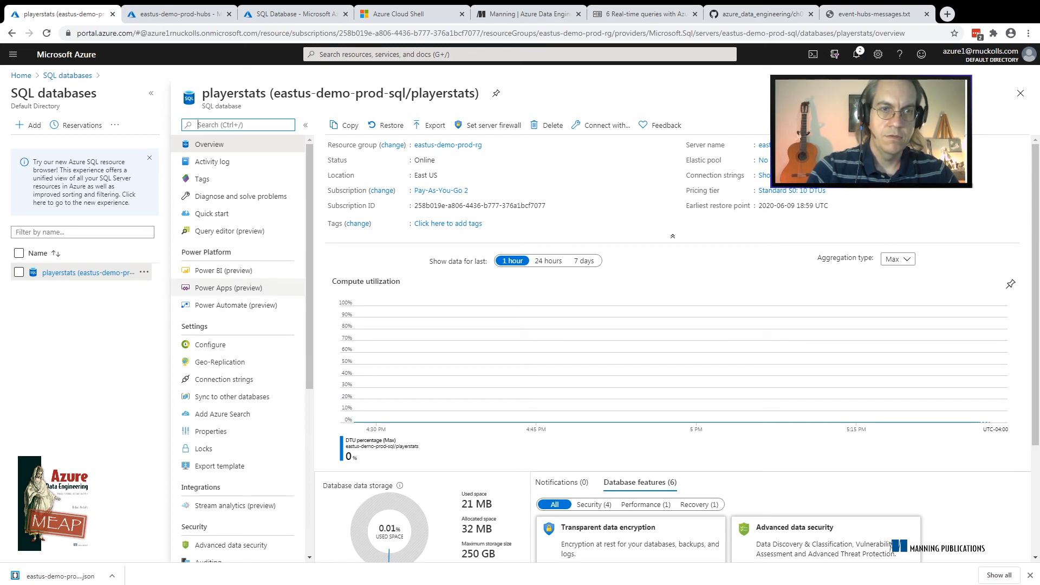
click(230, 231)
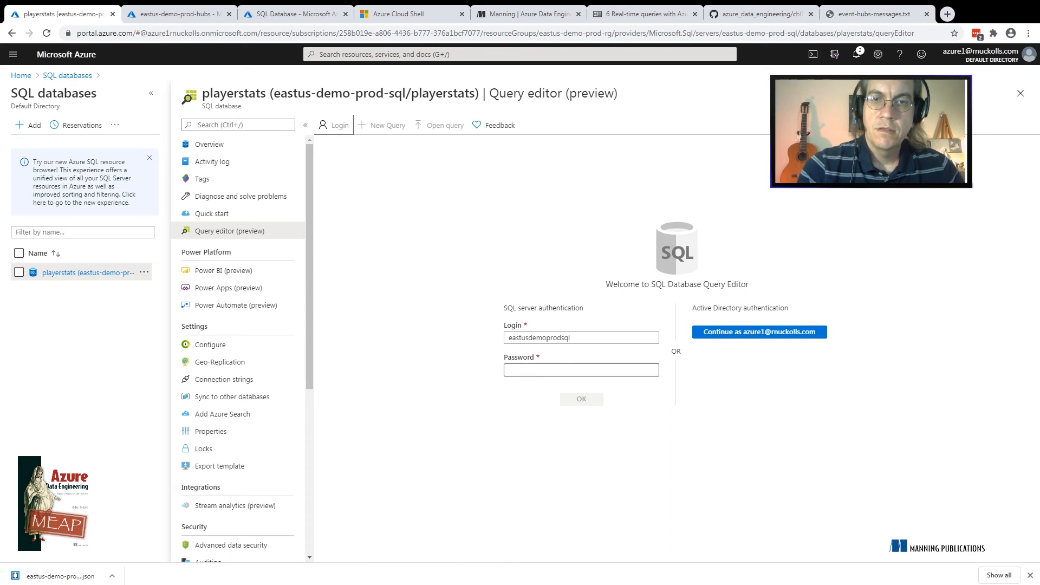
click(581, 370)
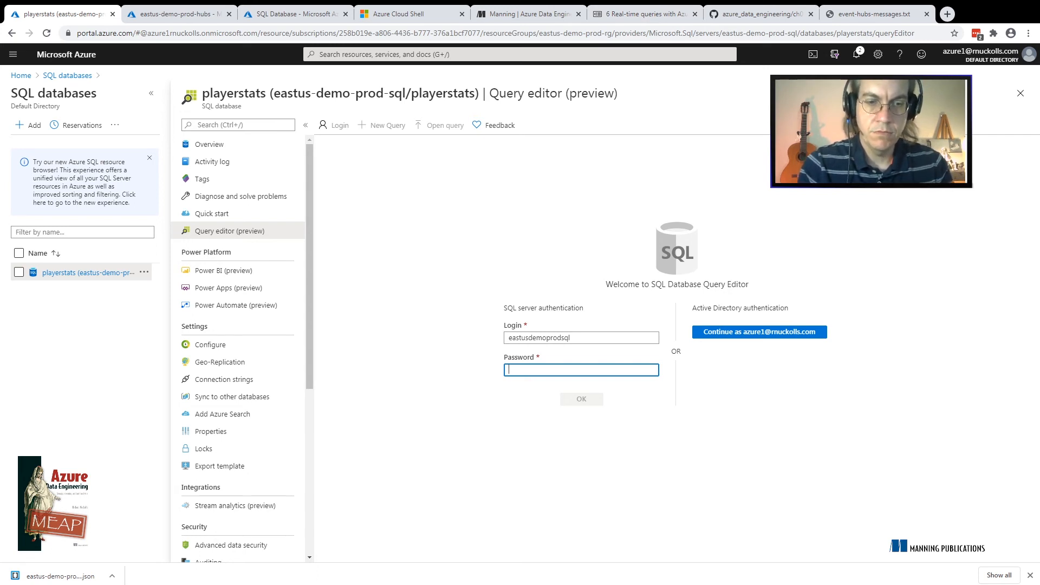
text(••••••••)
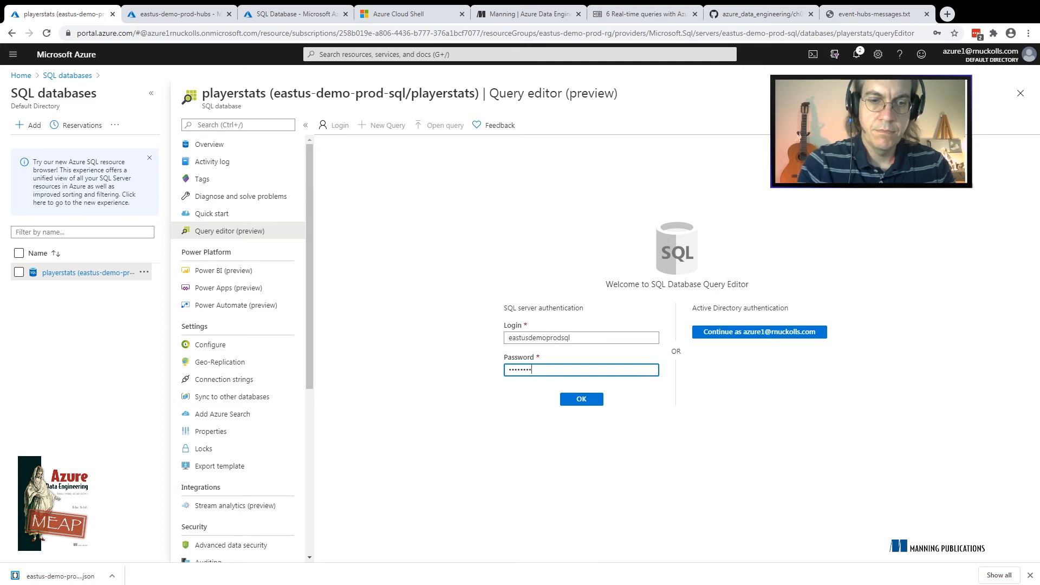
key(Return)
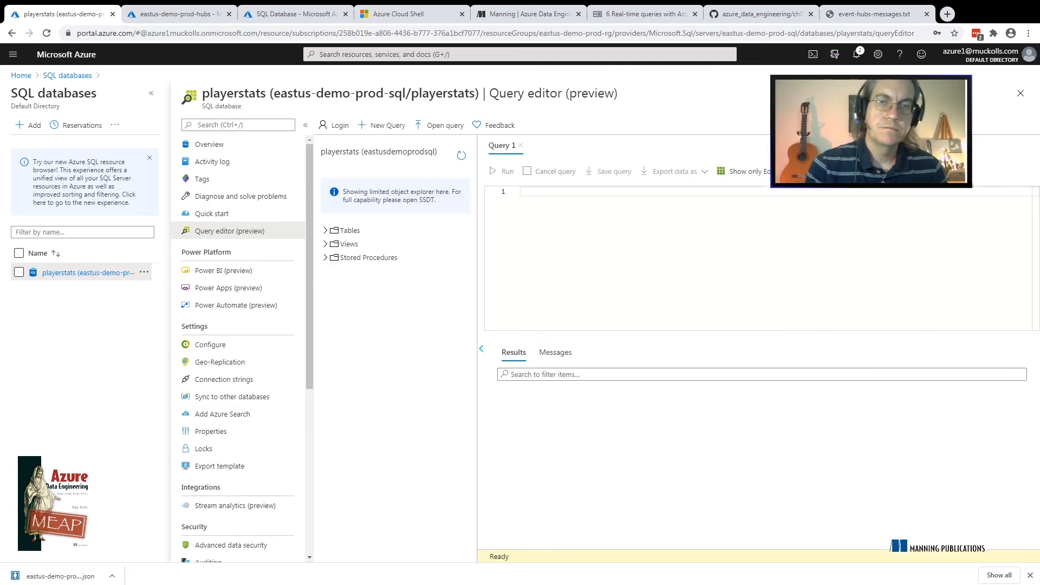
Run the query "select * from raw;" on the playerstats database and view its results
text(sele)
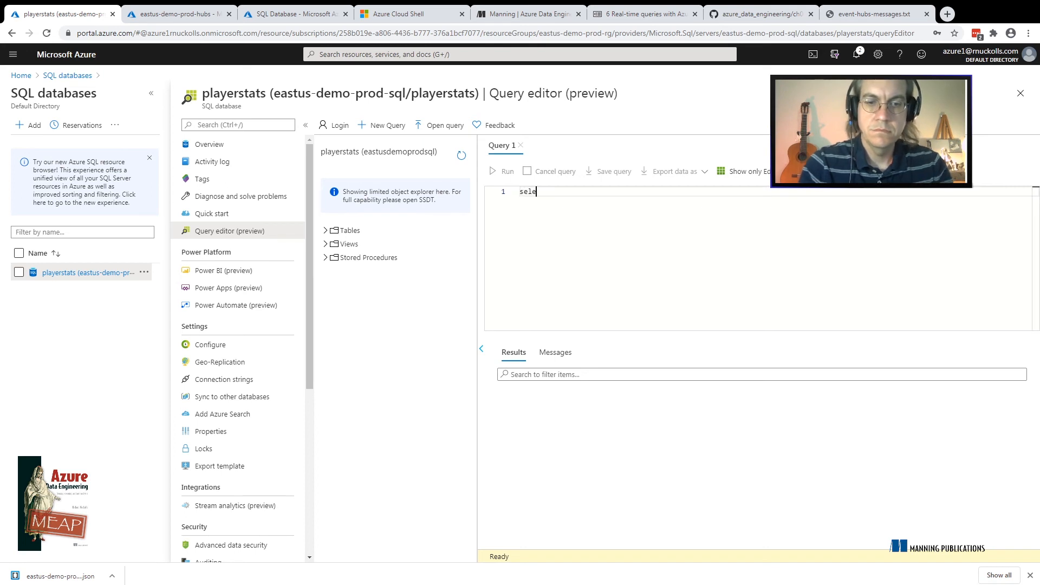
text(ct * from)
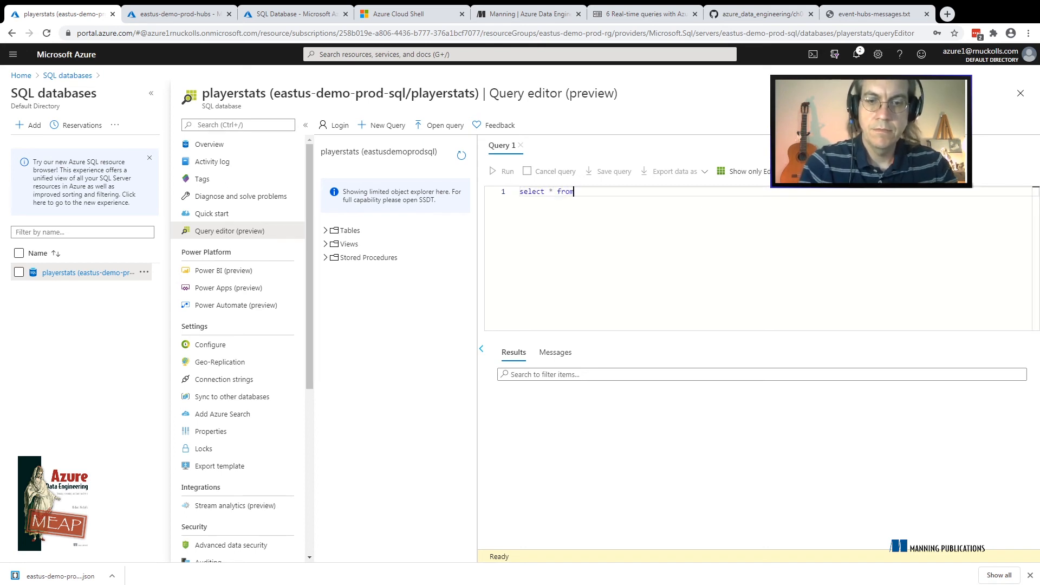
text( raw;)
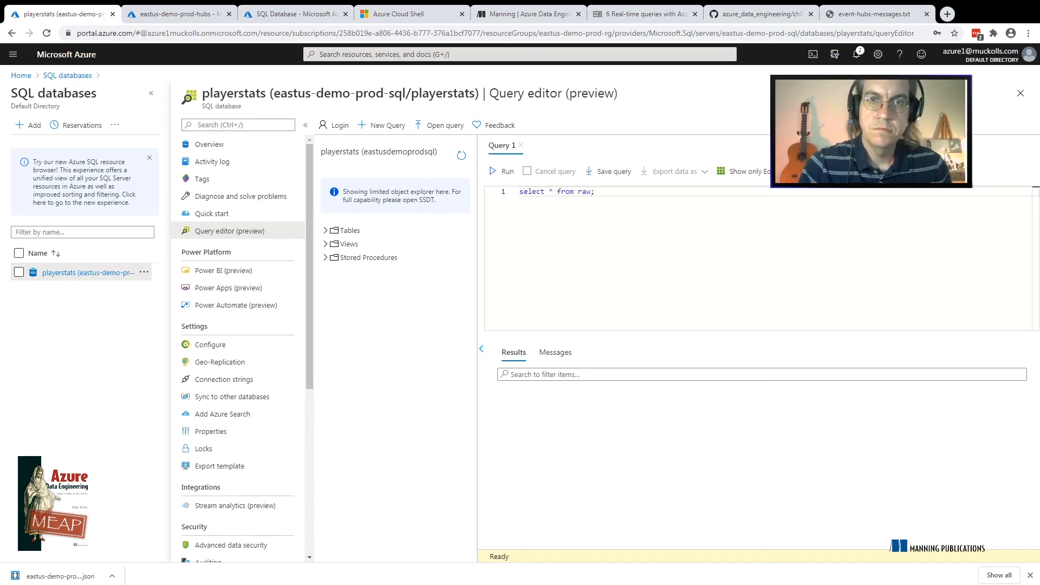
click(502, 171)
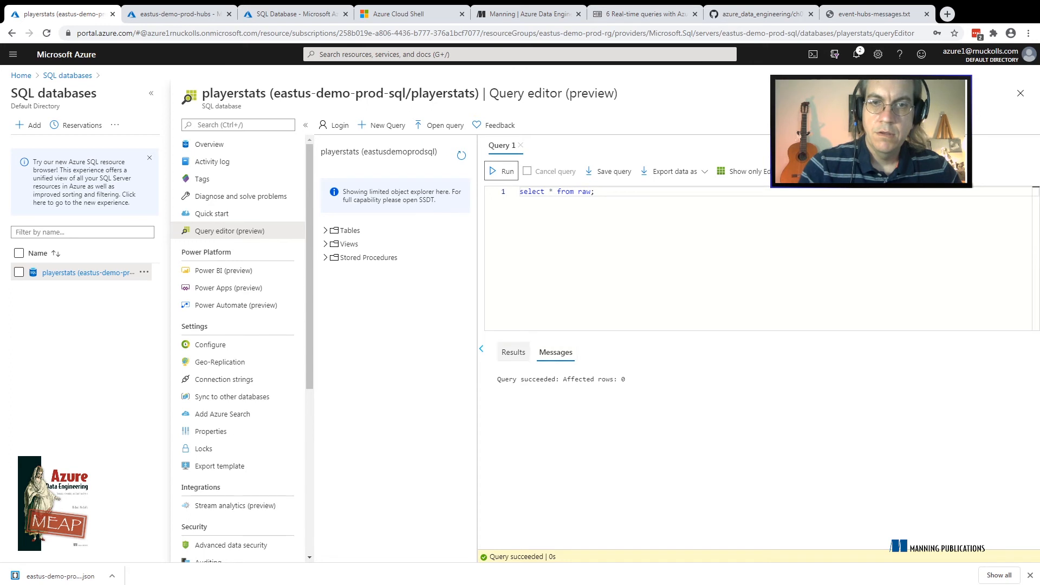
click(514, 352)
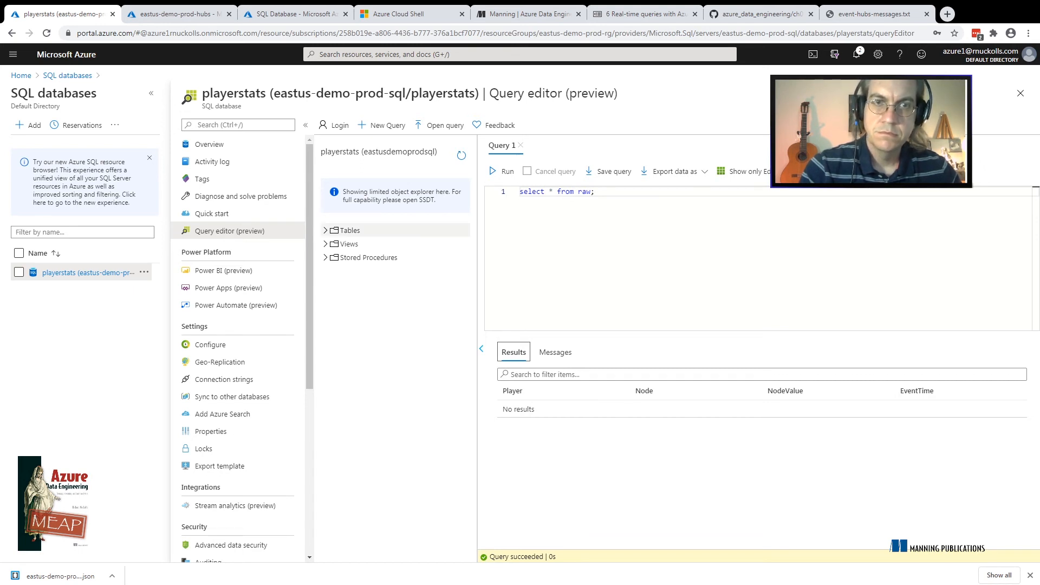
Inspect the columns of the dbo.raw table in the database's object explorer
click(326, 230)
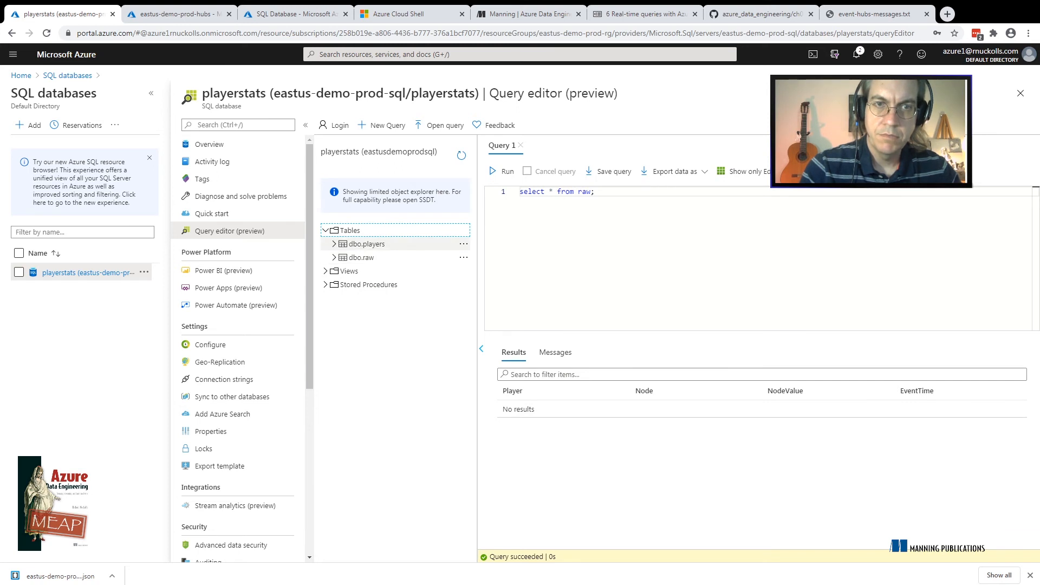
click(334, 257)
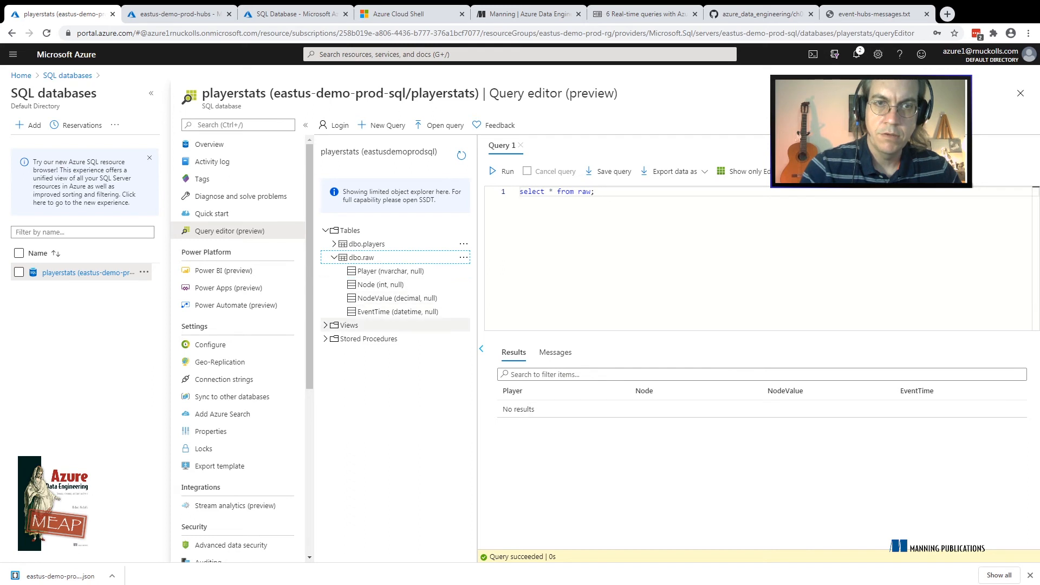
click(595, 191)
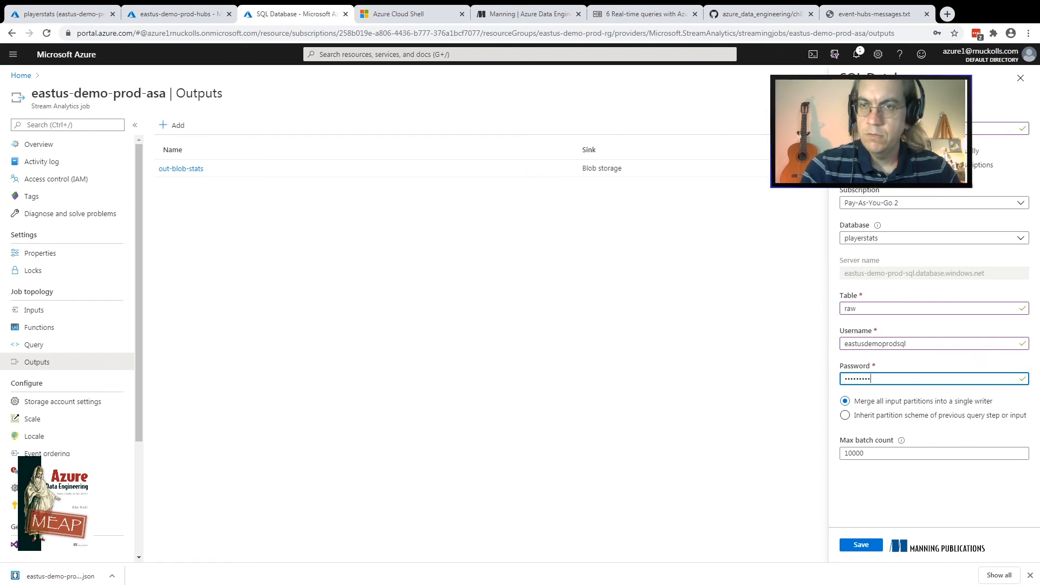
double_click(850, 308)
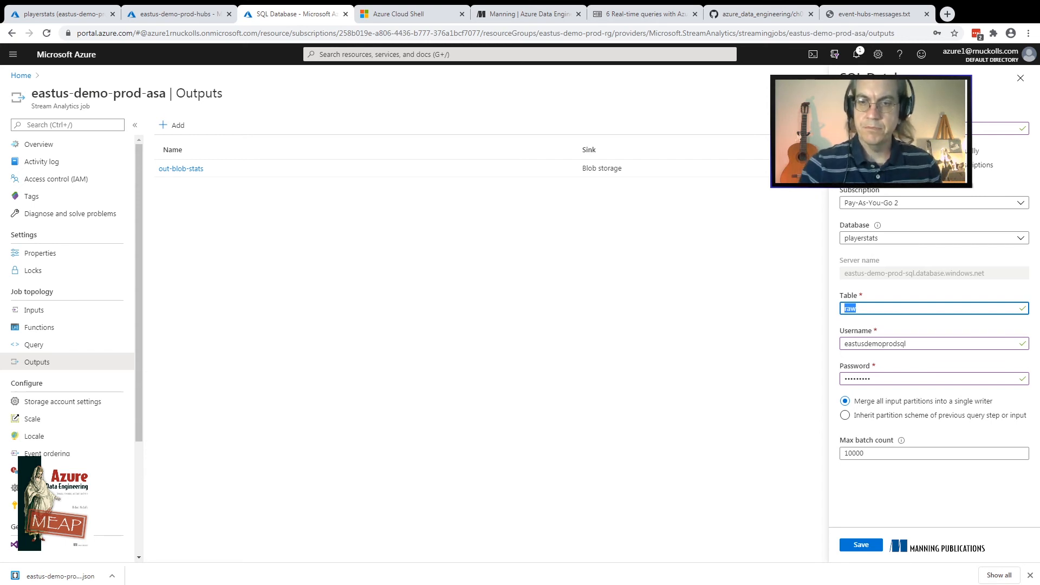
double_click(854, 454)
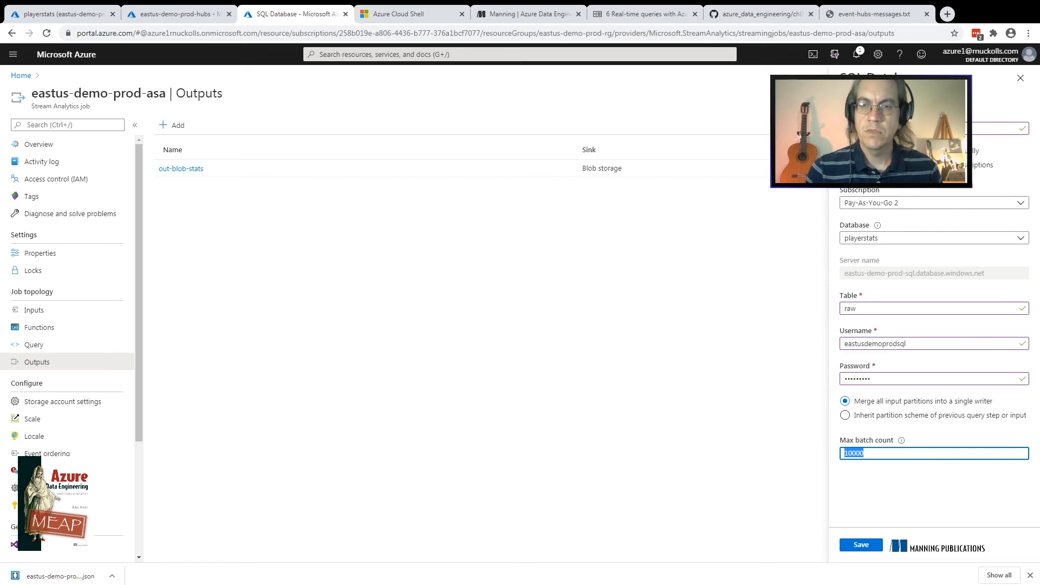
key(Tab)
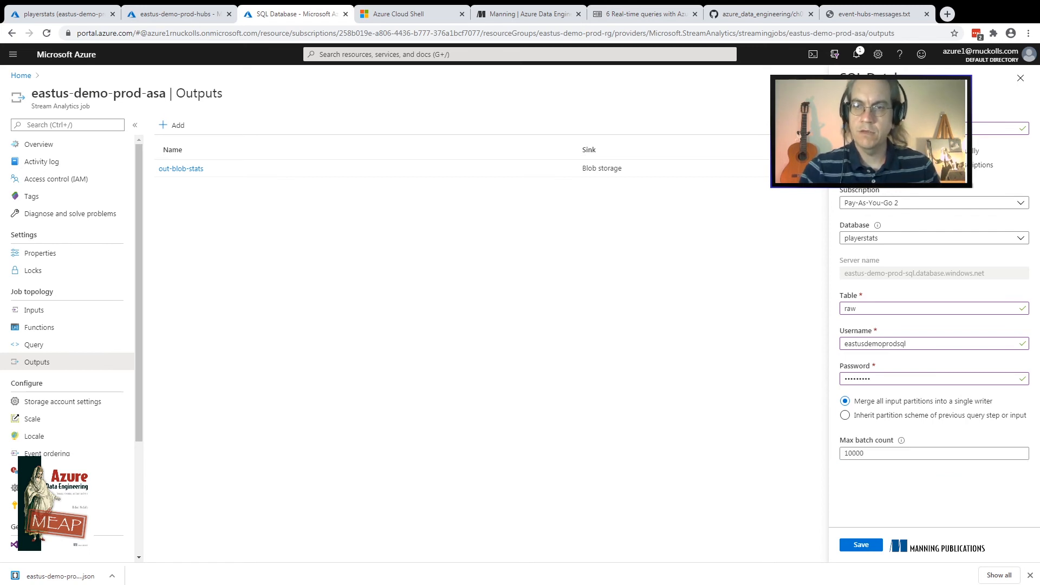
key(shift+Tab)
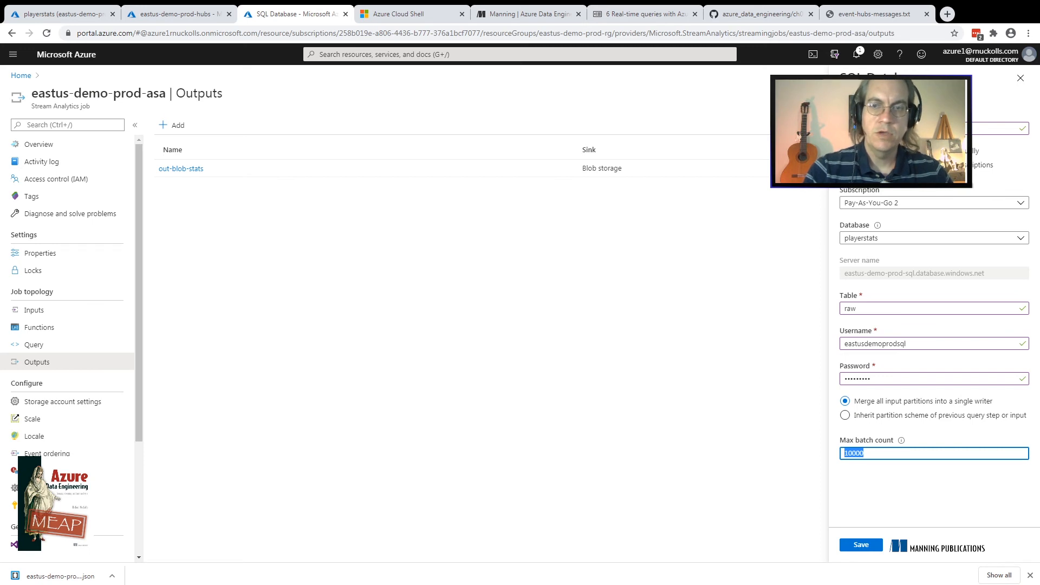
Set the new SQL Database output's max batch count to 10000, save the output and check the notifications
click(865, 454)
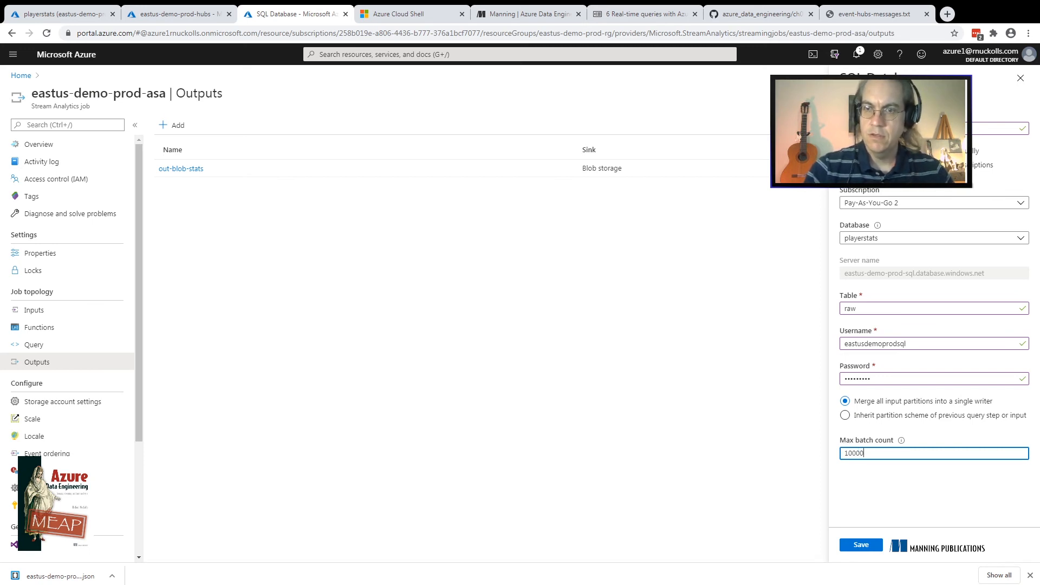
key(BackSpace)
key(BackSpace)
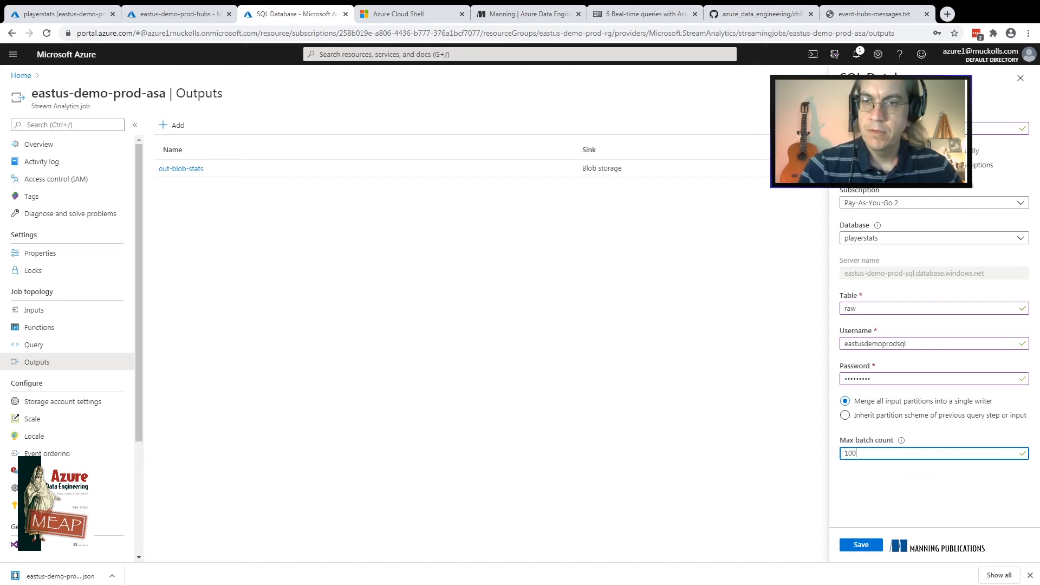
text(00)
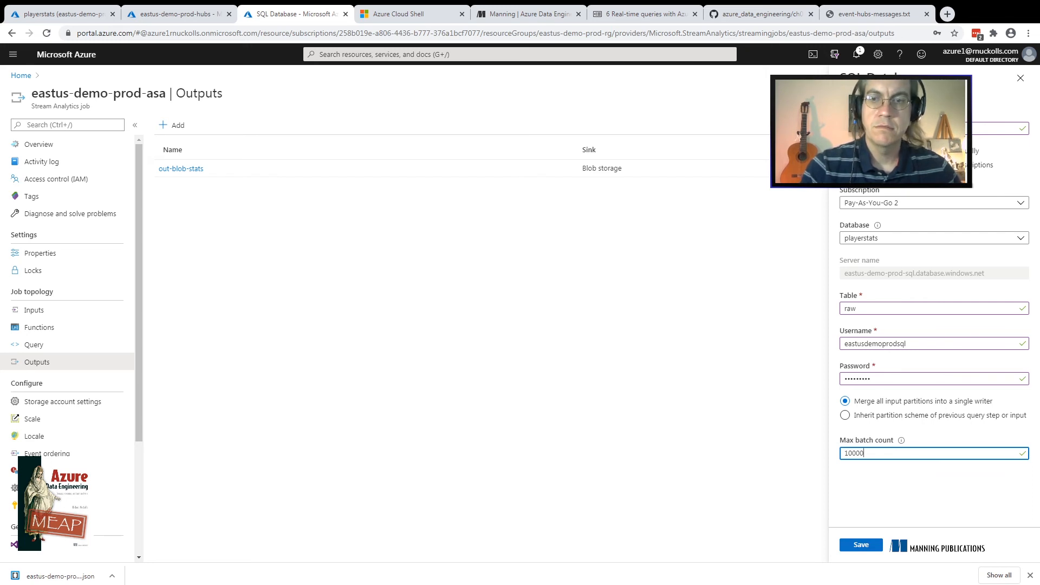
key(Tab)
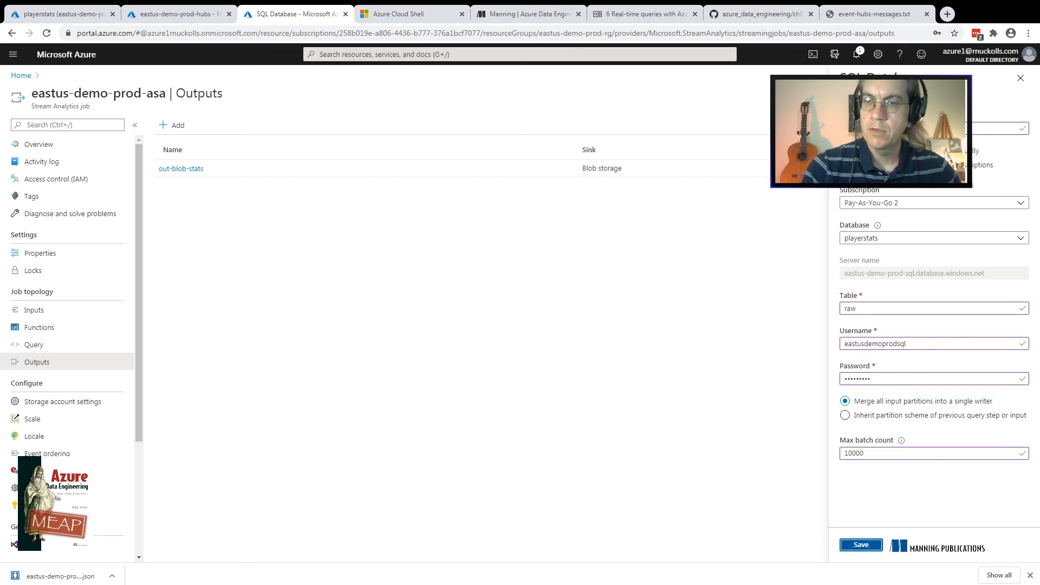
key(Return)
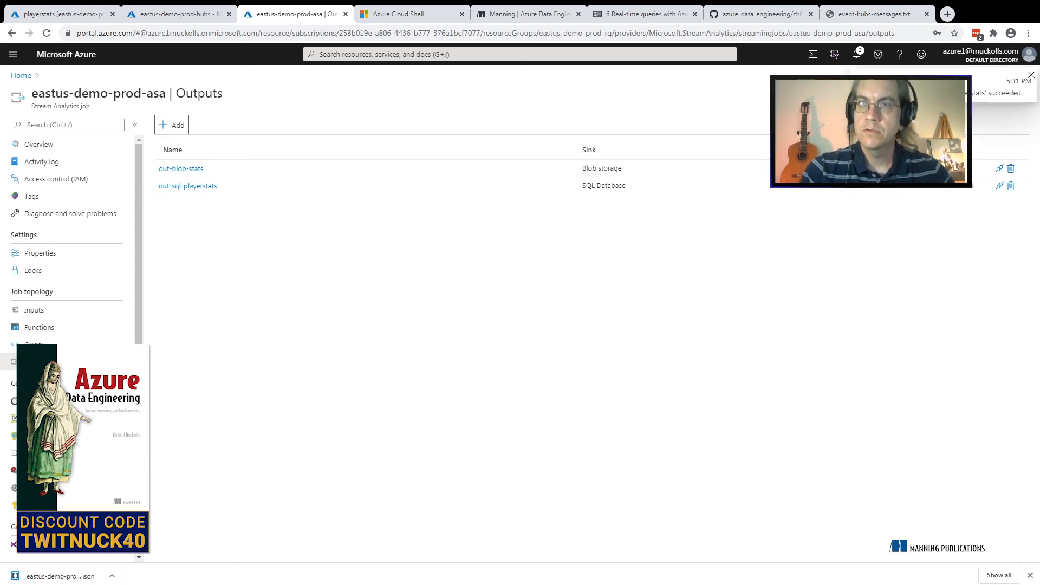
click(856, 54)
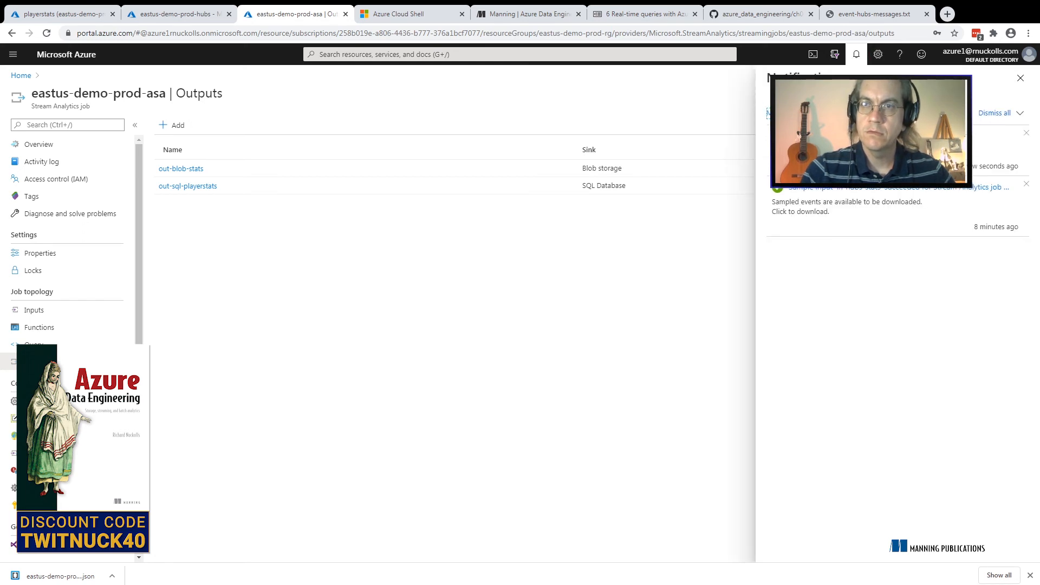
click(1020, 78)
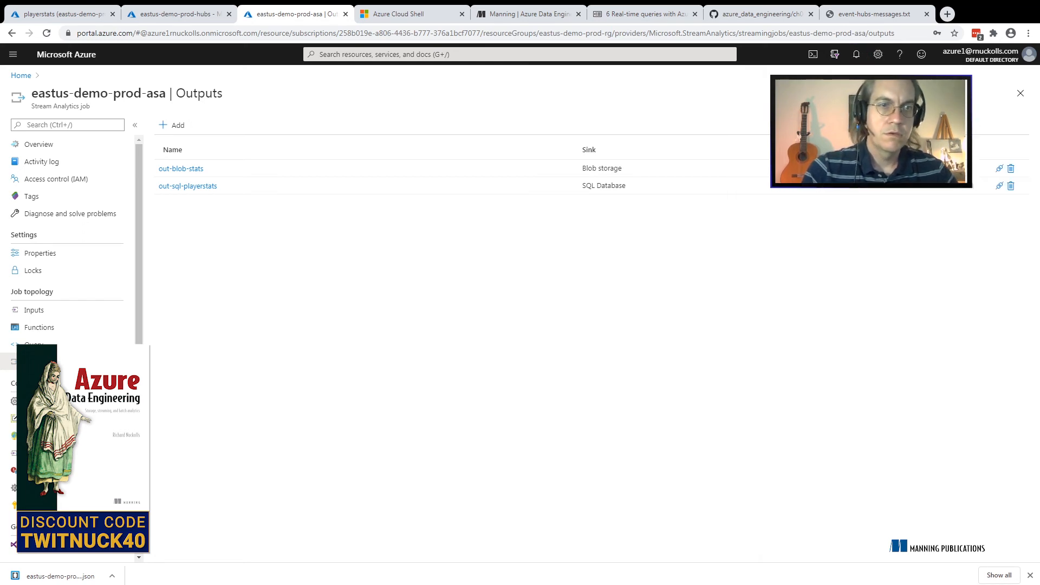
Open the Stream Analytics job's query and preview the events of the in-hubs-stats input
click(33, 343)
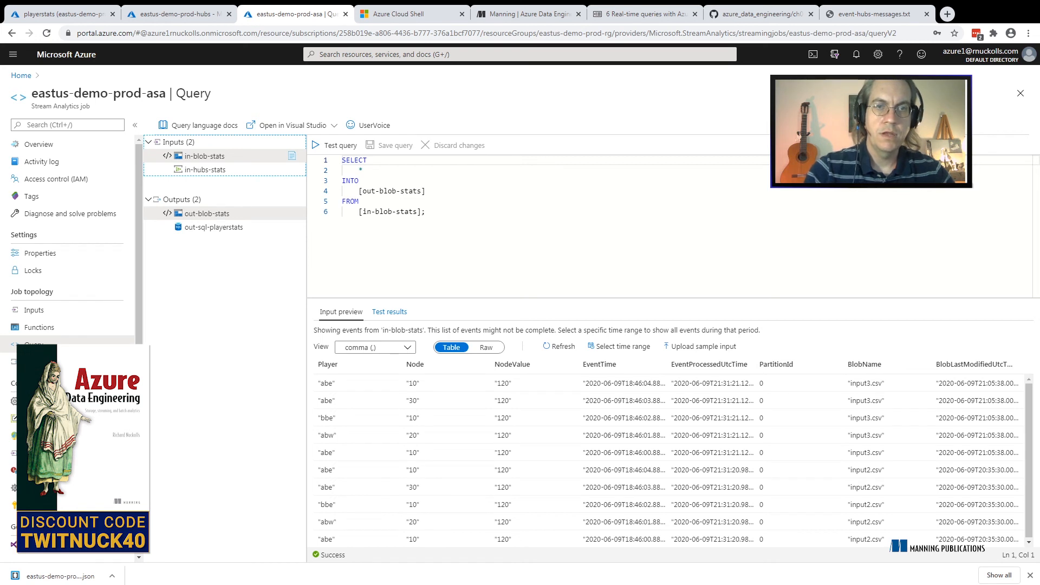
click(205, 170)
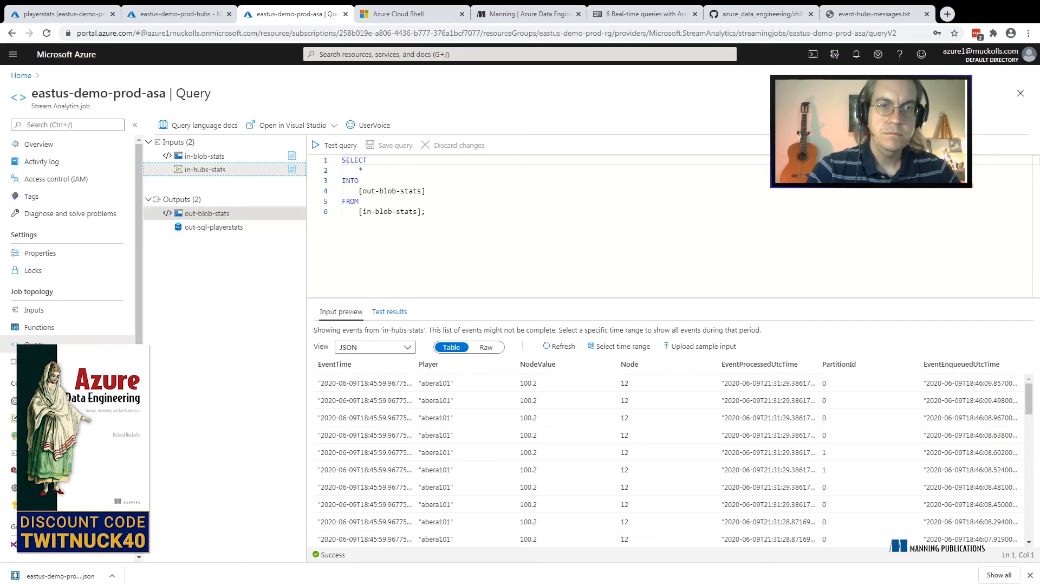
Change the output in the query's INTO clause to out-sql-playerstats
click(391, 192)
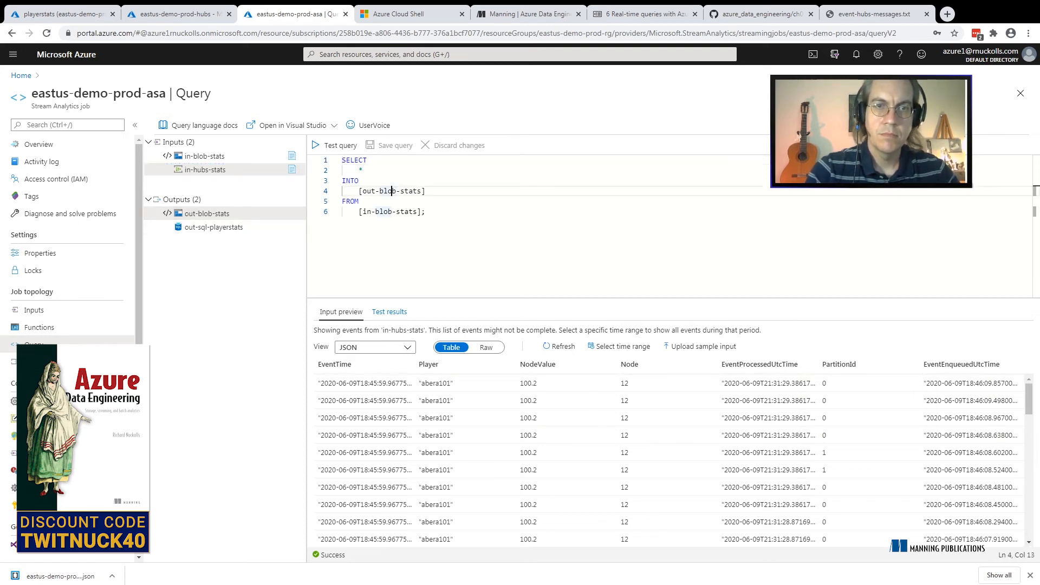
key(Right)
key(Right)
key(Right)
key(Right)
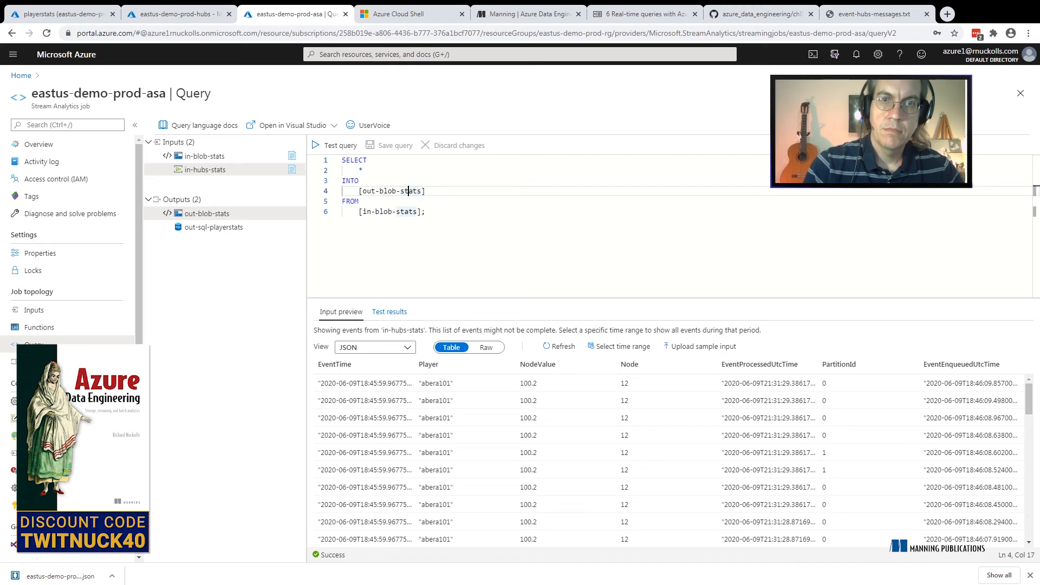
key(Left)
key(BackSpace)
key(BackSpace)
key(BackSpace)
key(BackSpace)
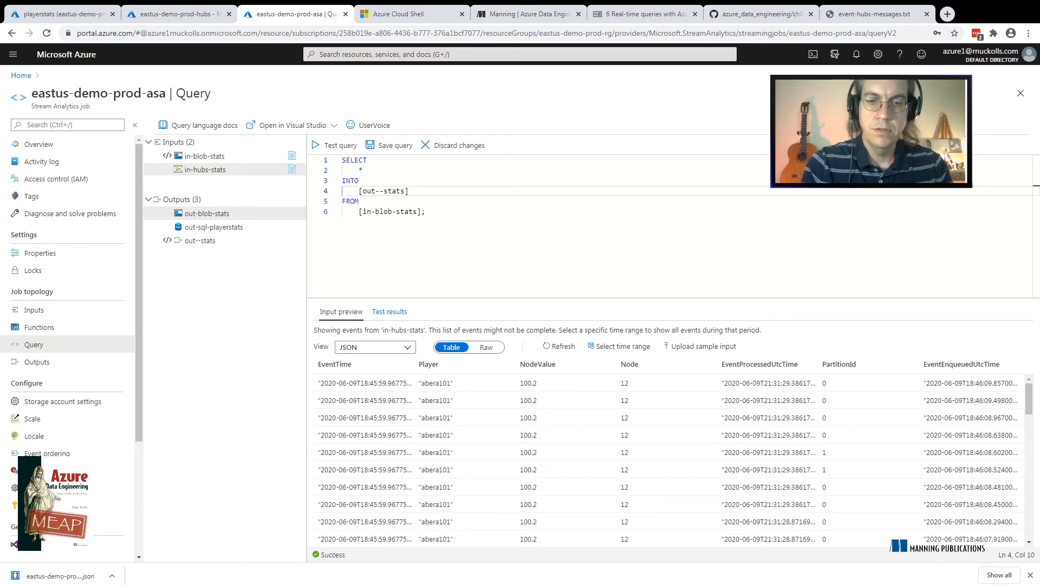
text(sql-p)
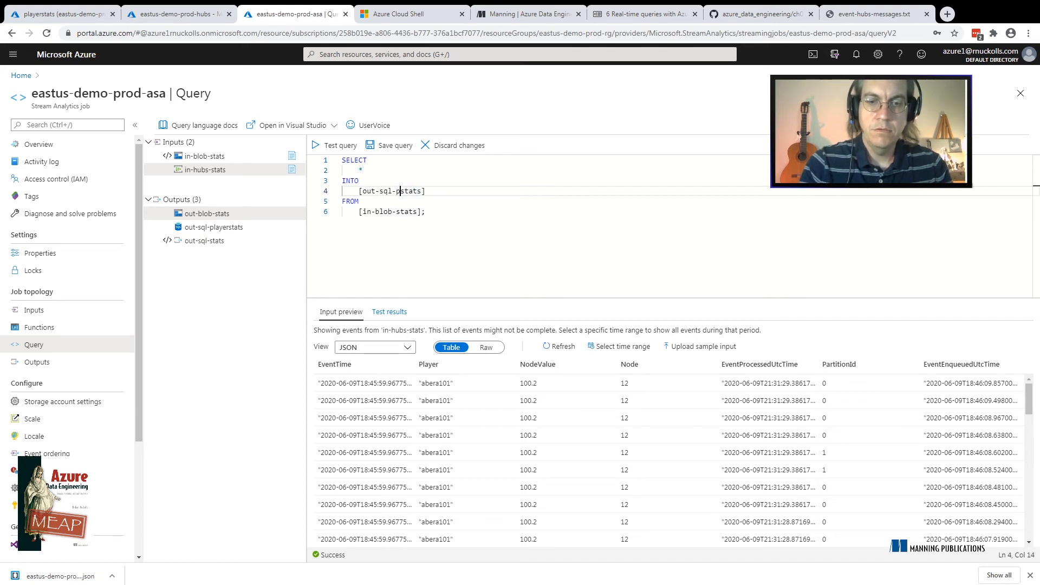
text(layer)
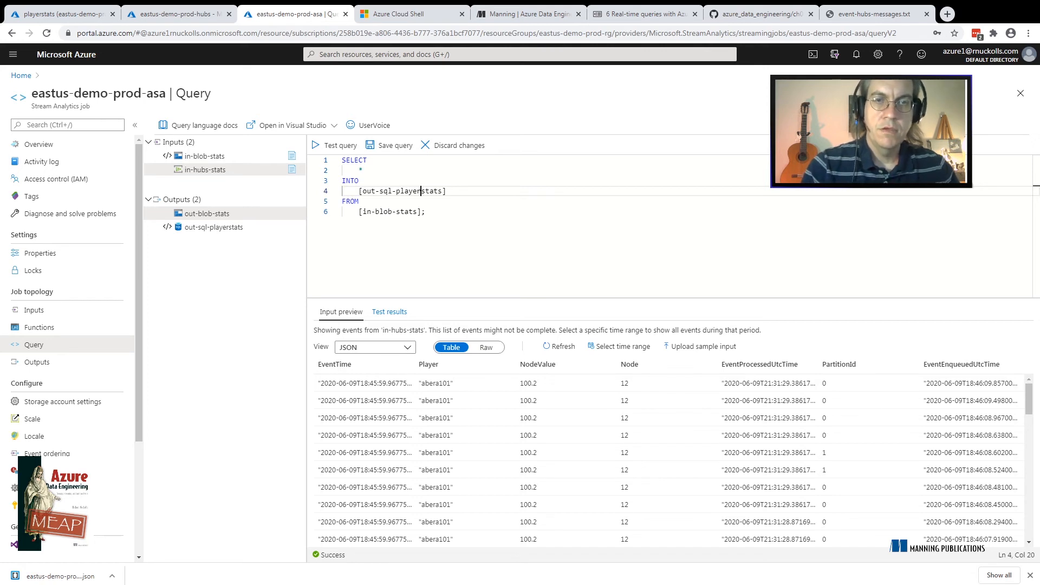
Remove "blob" from the input name in the query's FROM clause
key(Down)
key(Down)
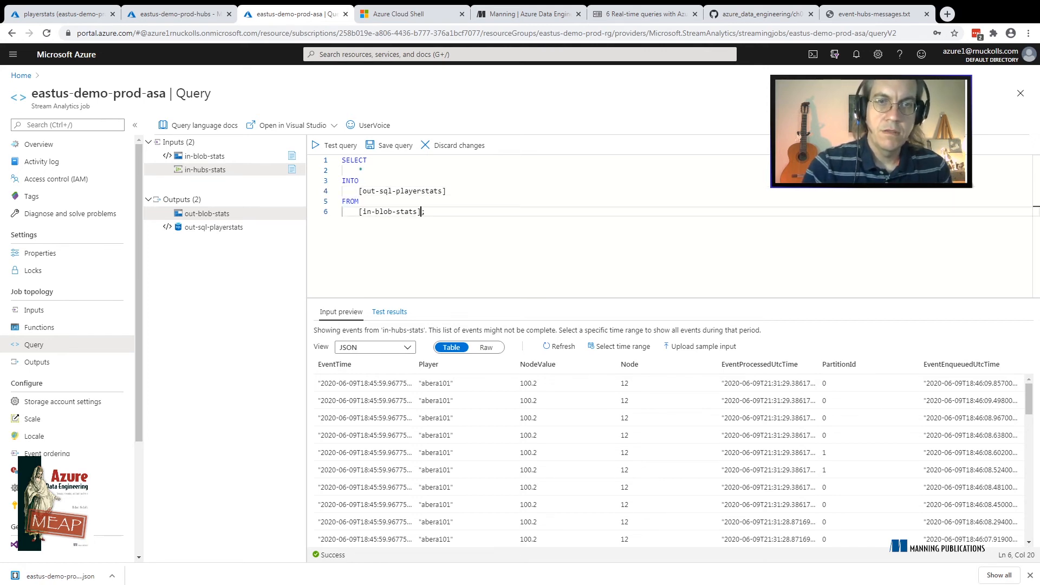
key(Left)
key(Left)
key(Left)
key(Left)
key(Left)
key(Left)
key(Left)
key(BackSpace)
key(BackSpace)
key(BackSpace)
key(BackSpace)
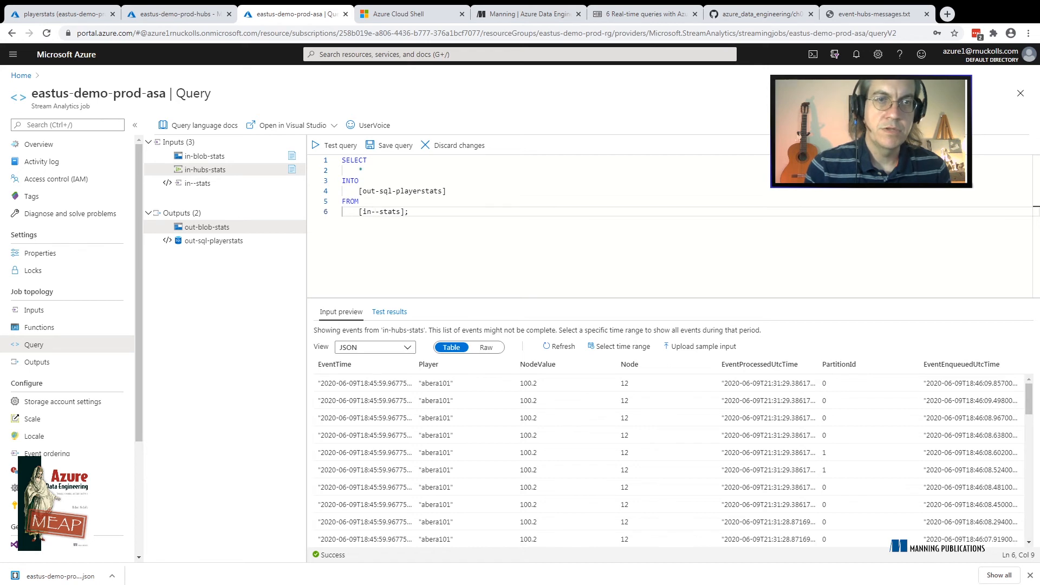
text(sql)
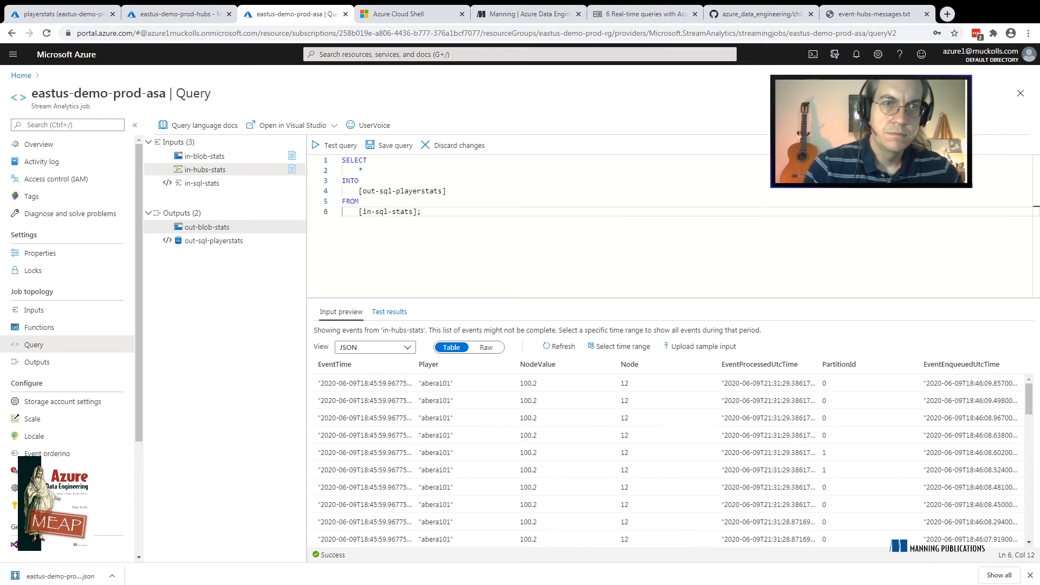
key(BackSpace)
key(BackSpace)
key(BackSpace)
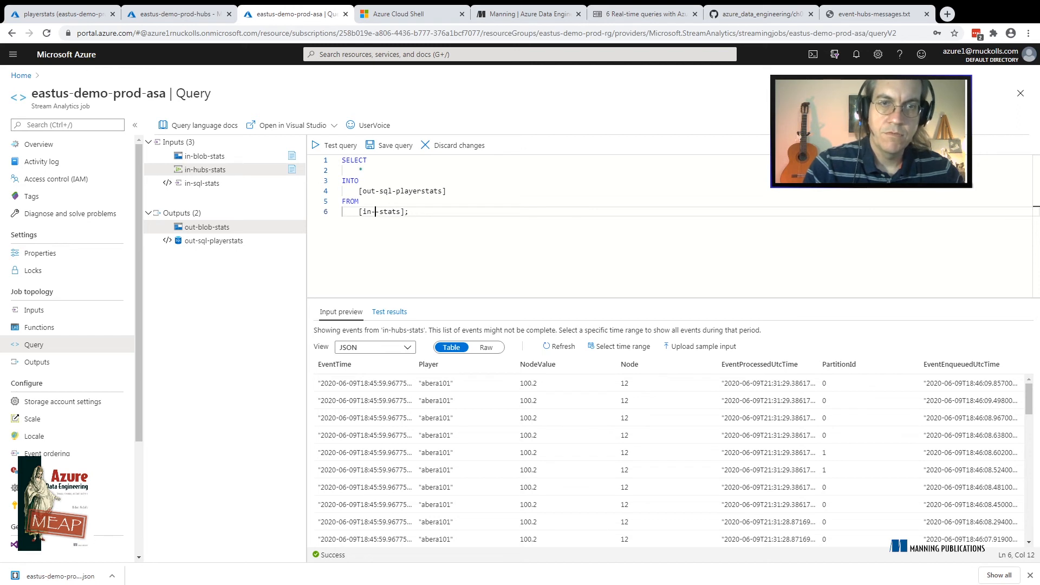
Complete the query's FROM input as in-hubs-stats and check the columns of the playerstats database's raw table
text(hubs)
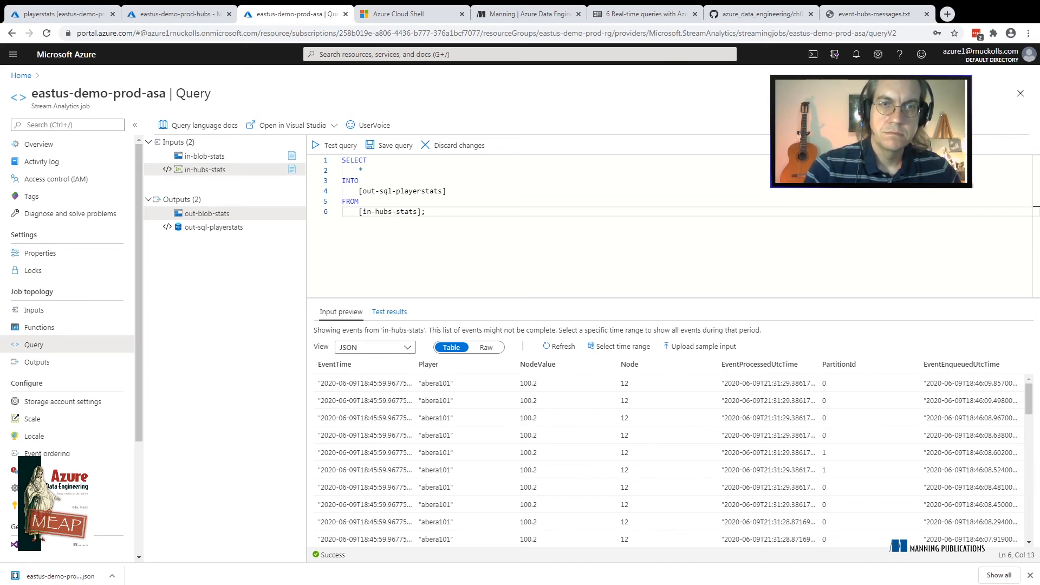
click(364, 170)
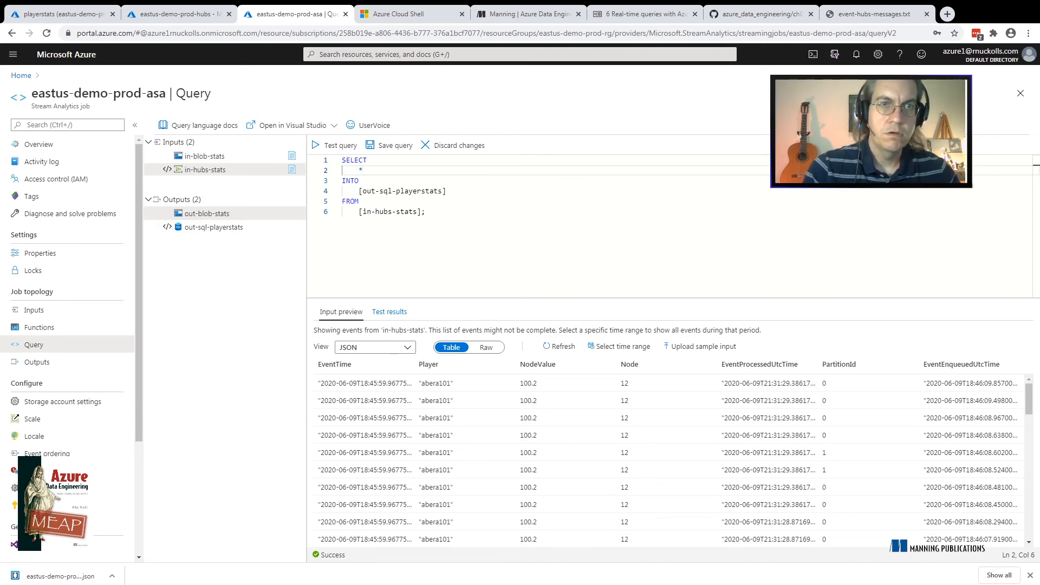
click(64, 13)
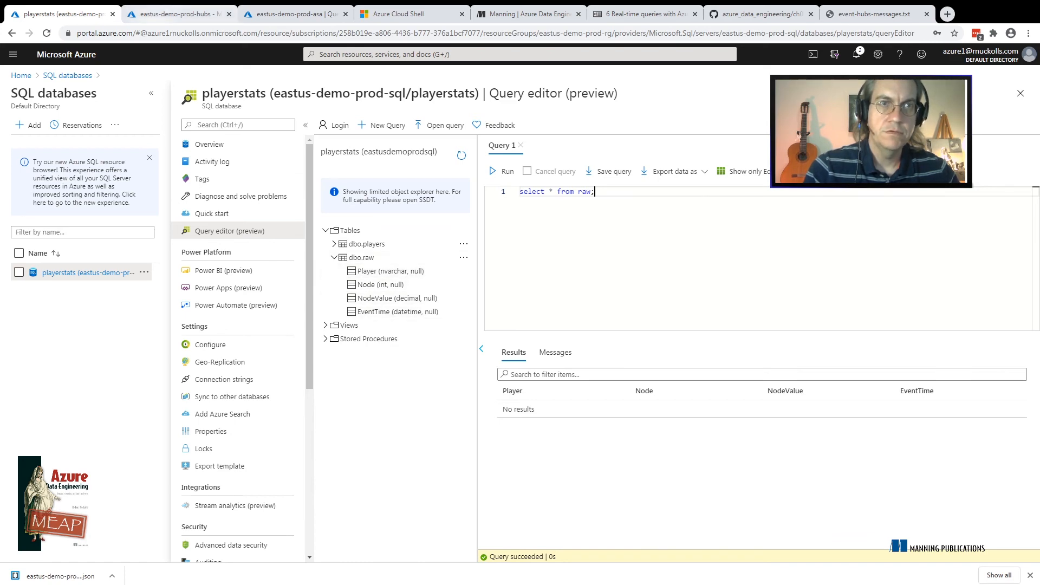
click(293, 14)
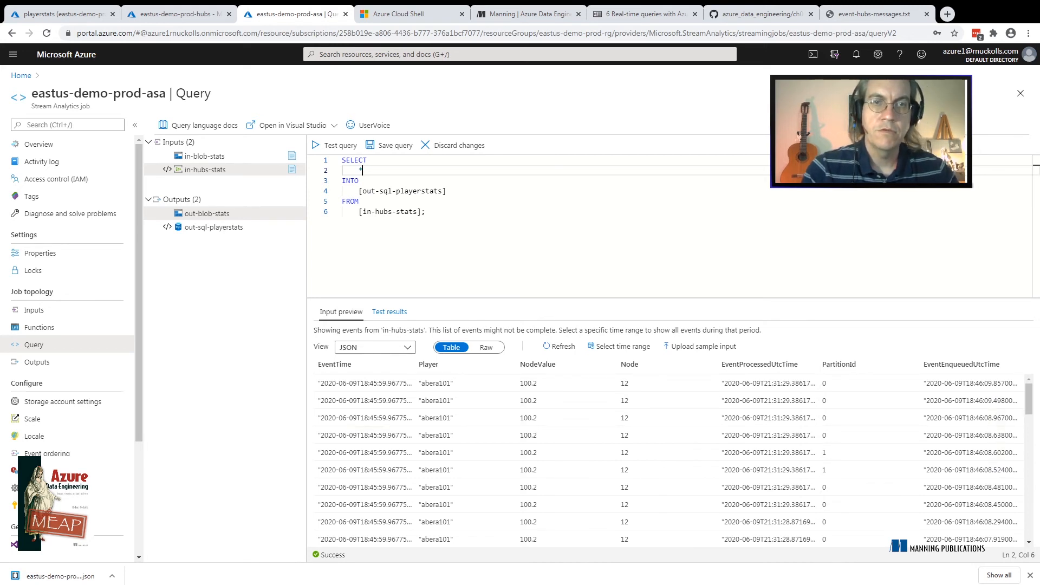
key(BackSpace)
key(BackSpace)
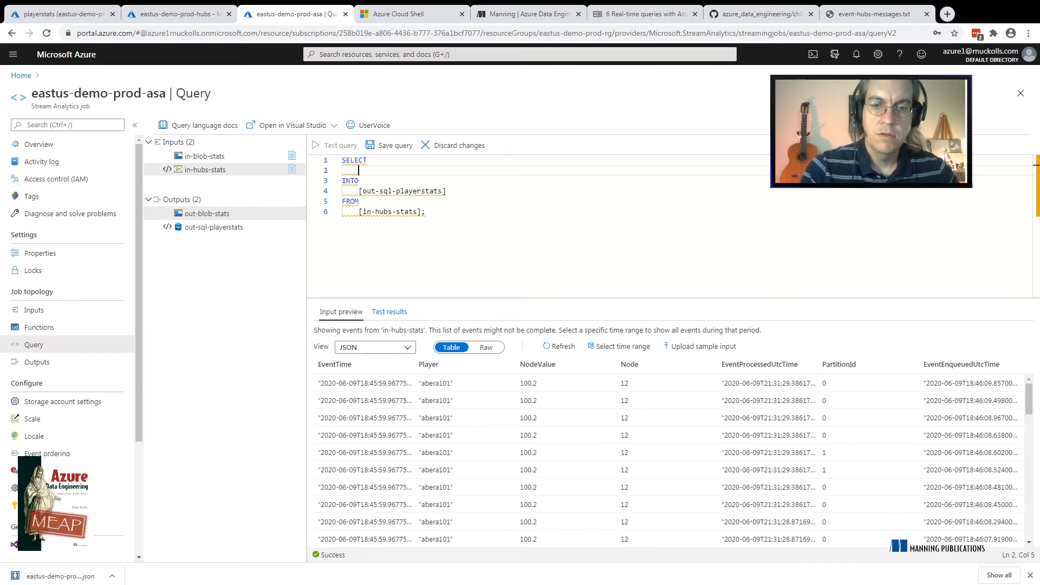
text(*)
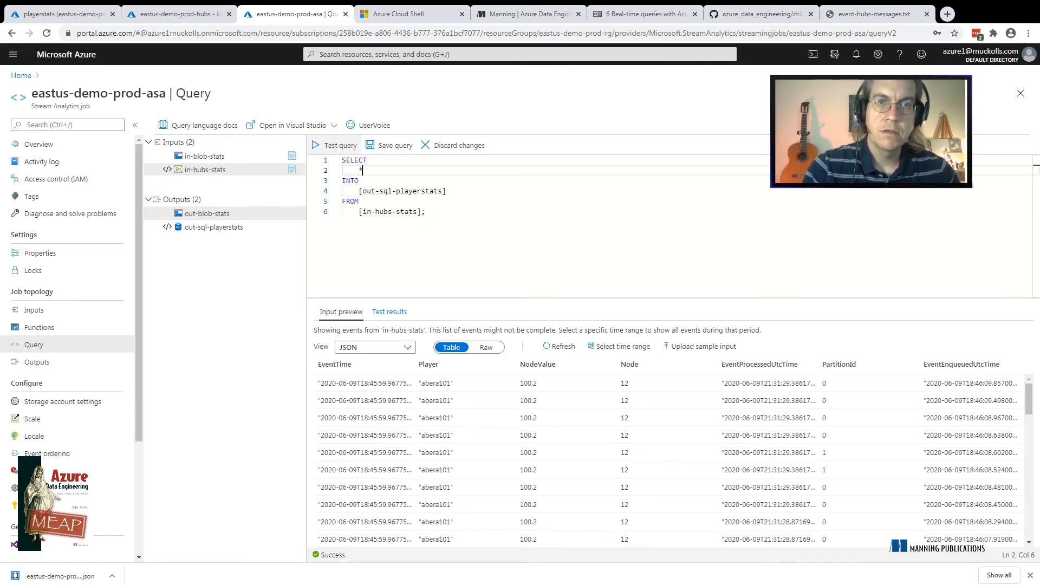
Test the query that writes in-hubs-stats into out-sql-playerstats, and save it
click(335, 145)
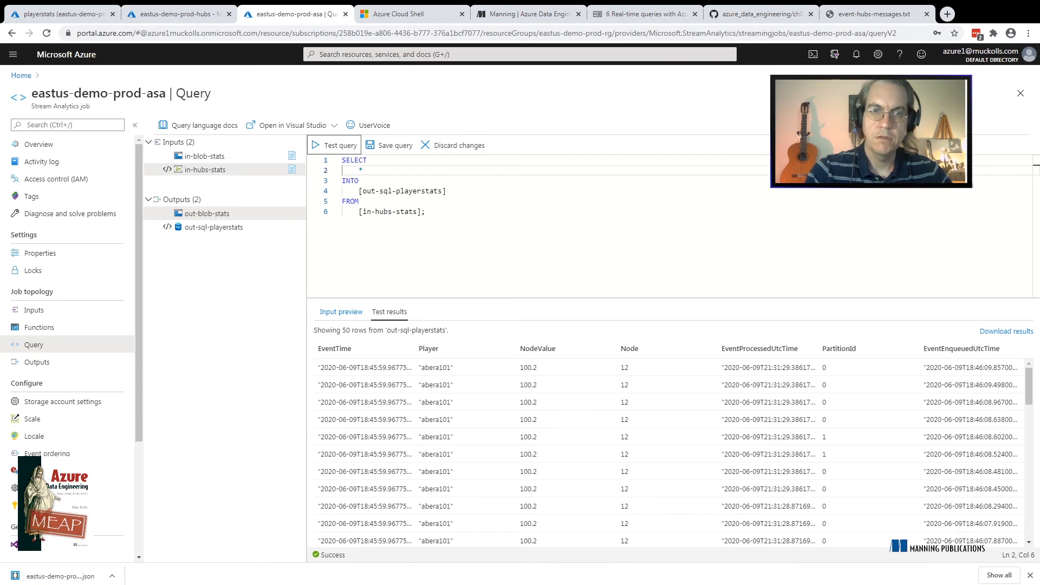
click(389, 145)
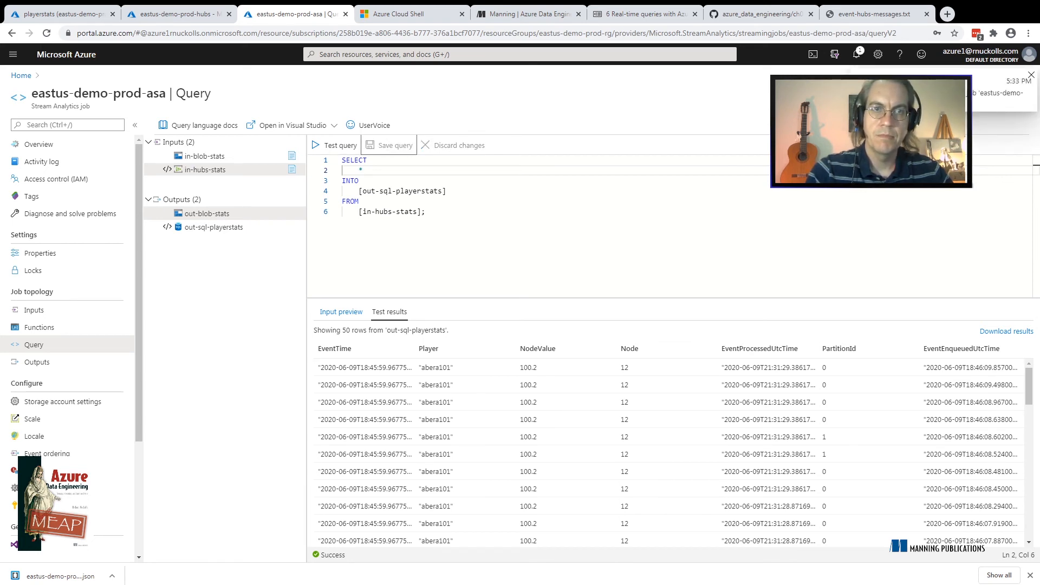
Start the Stream Analytics job from its overview with a custom output start time of 06/09/2020, 5:00:50 PM
click(38, 145)
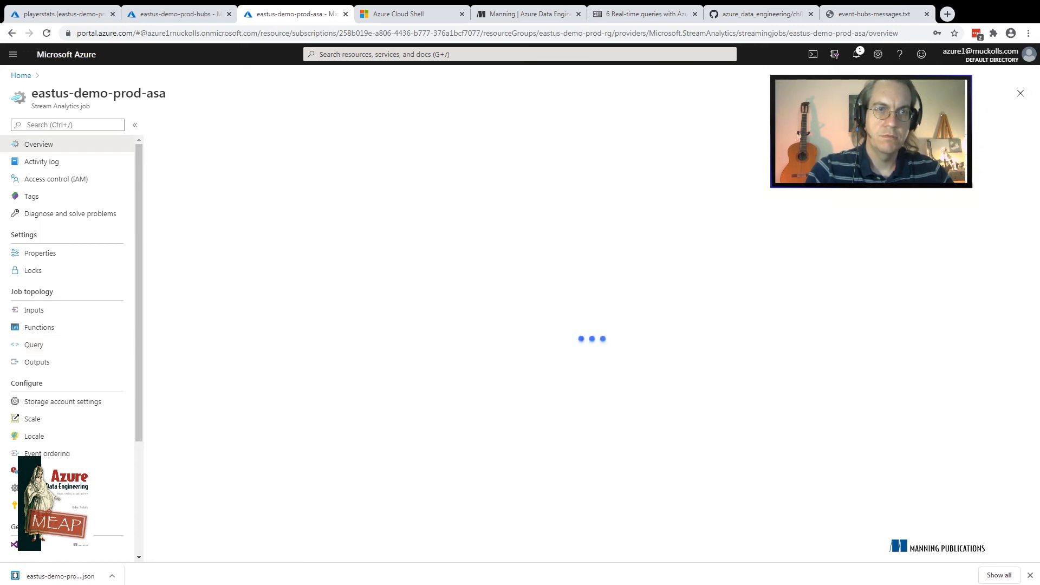
click(172, 125)
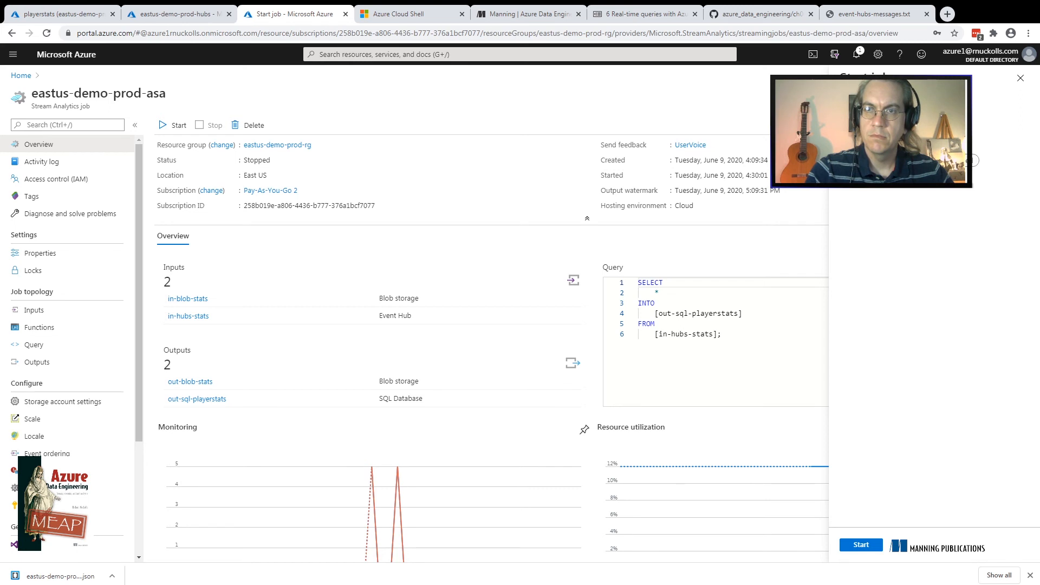
click(889, 161)
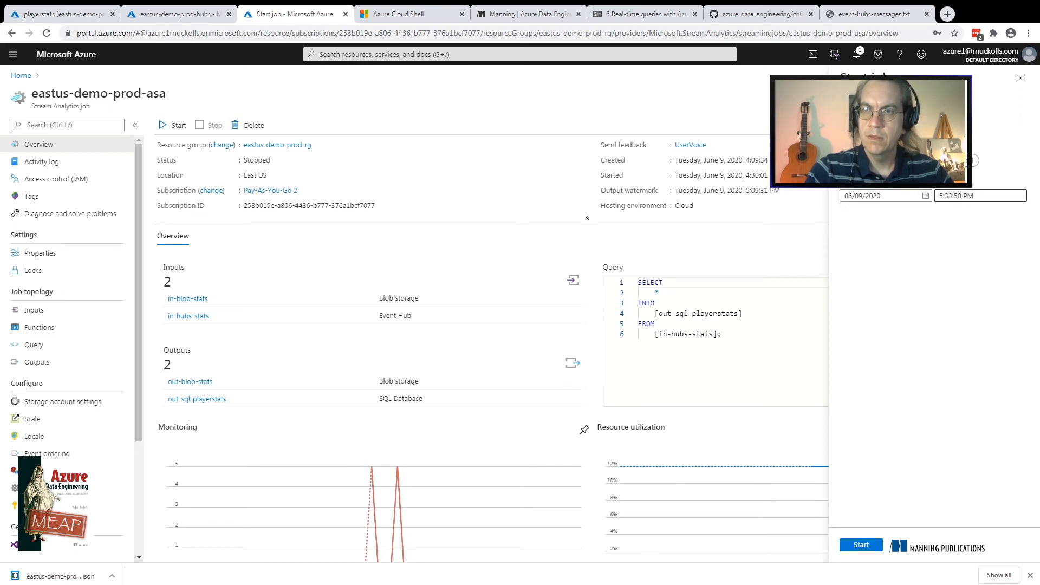
click(952, 195)
key(BackSpace)
key(BackSpace)
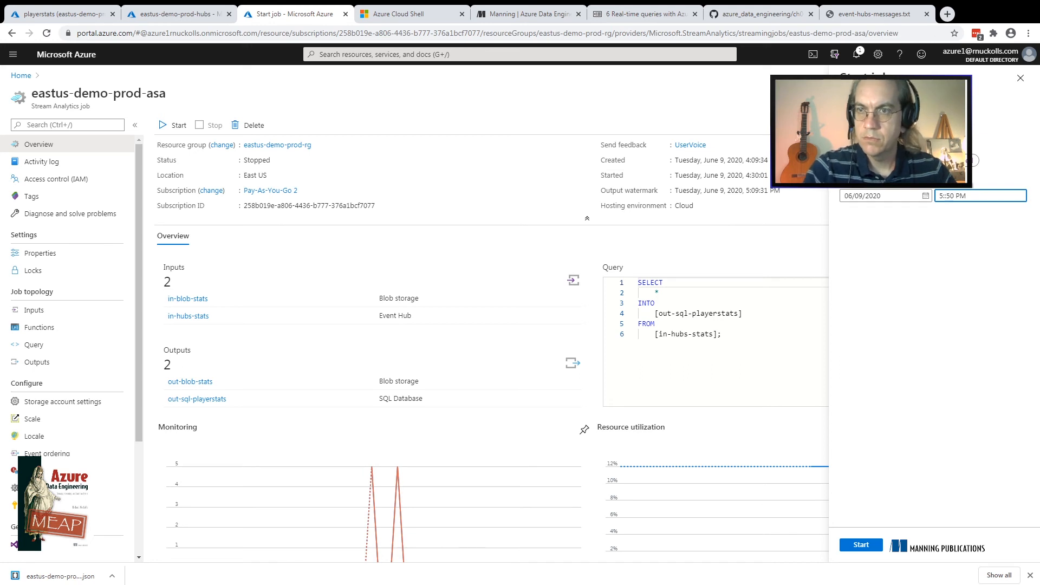
text(00)
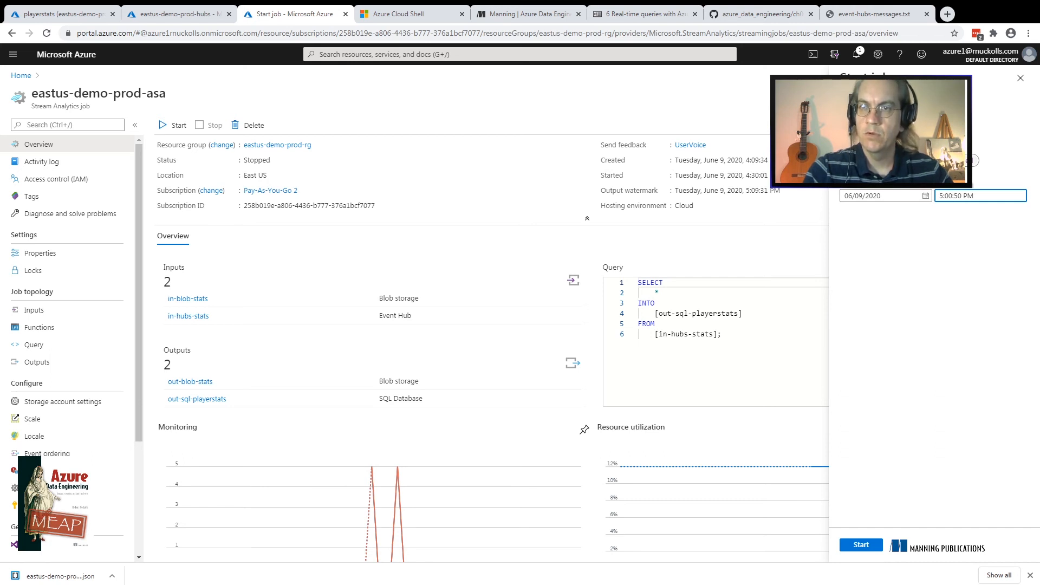
click(972, 161)
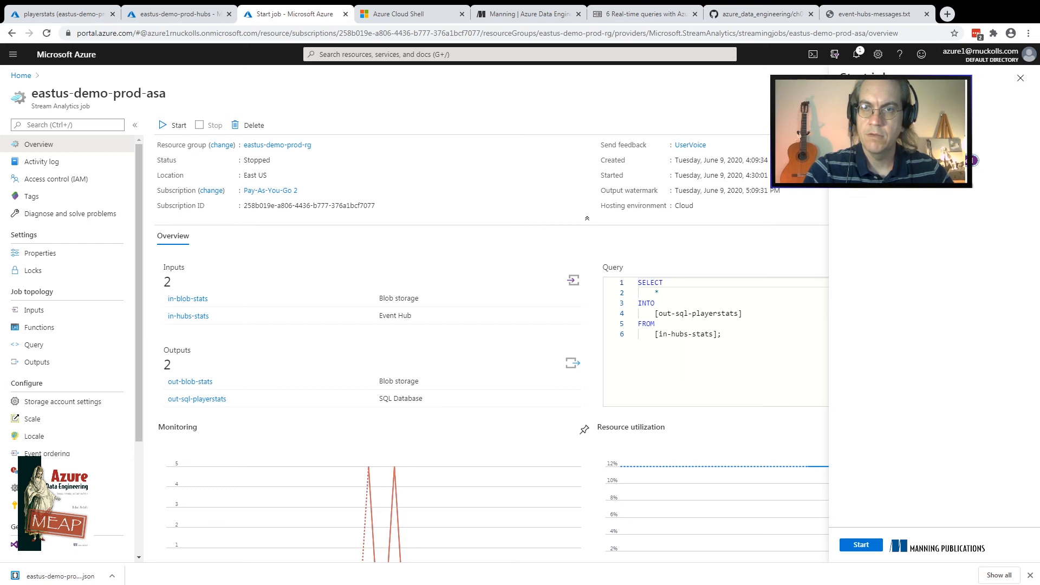
click(888, 161)
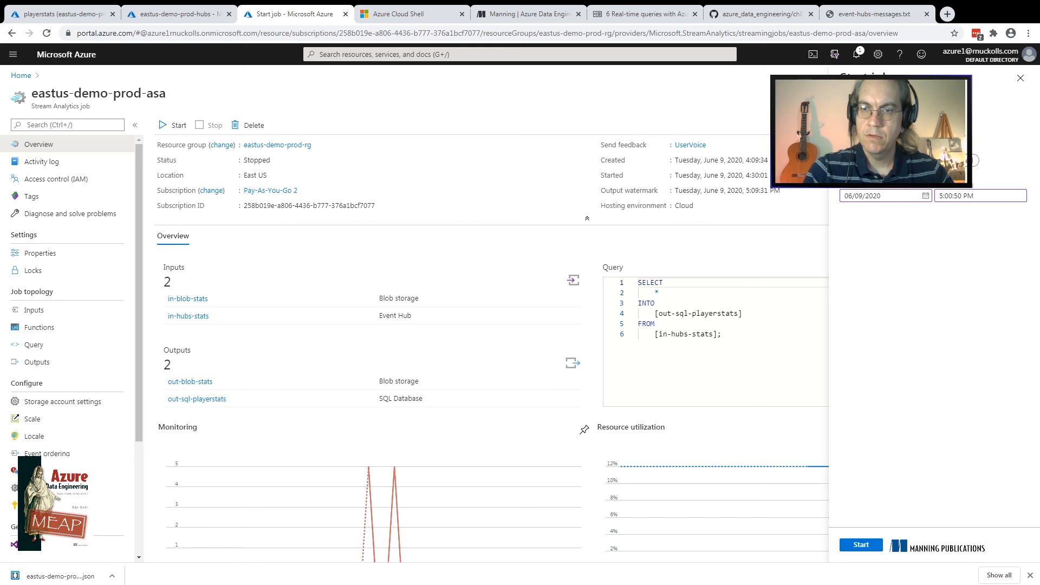
click(861, 544)
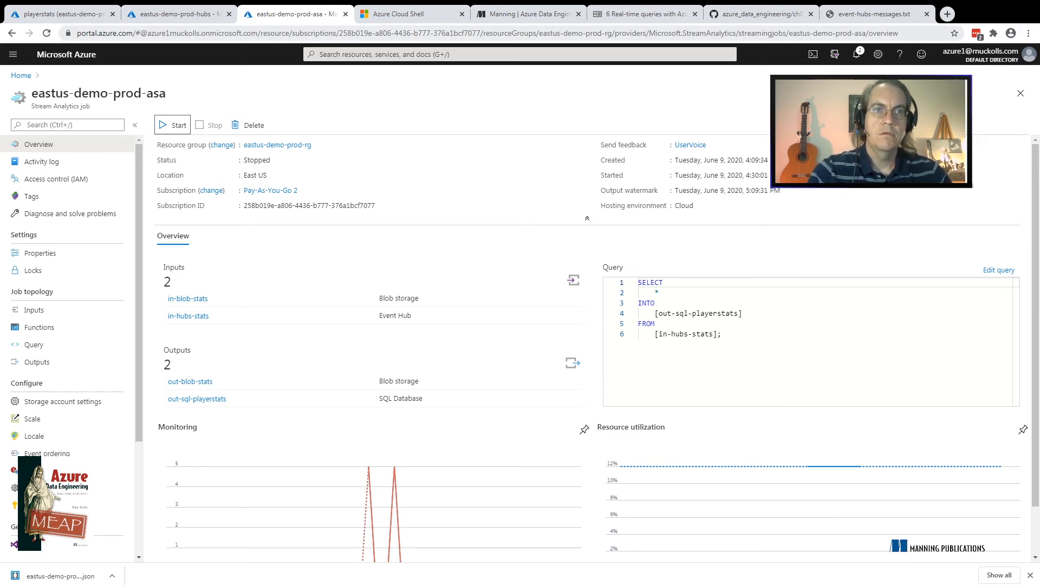
Refresh the message metrics of the eastus-demo-prod-hubs namespace and check the Stream Analytics job's start in the notifications
click(180, 14)
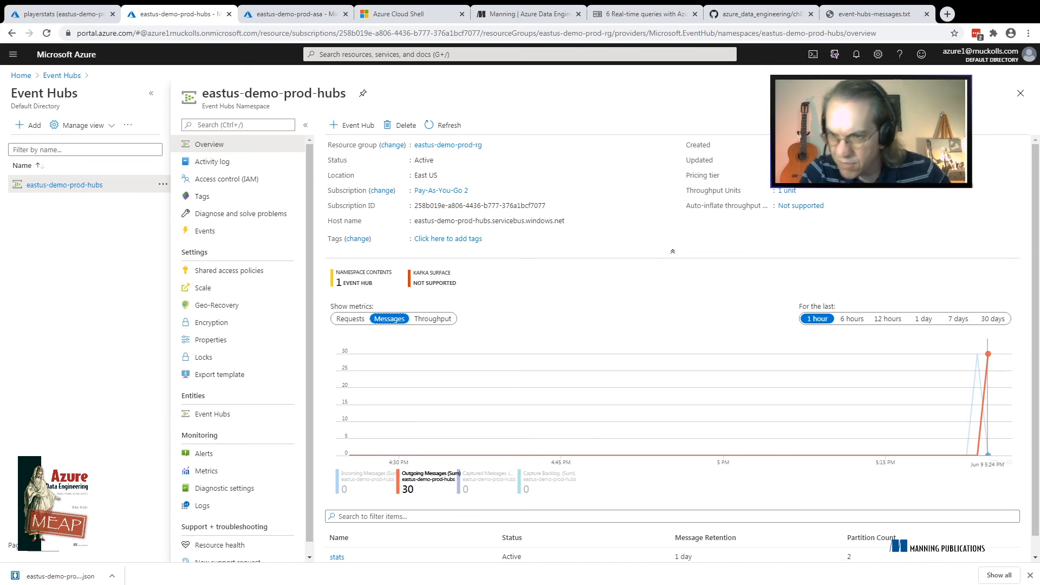
click(443, 126)
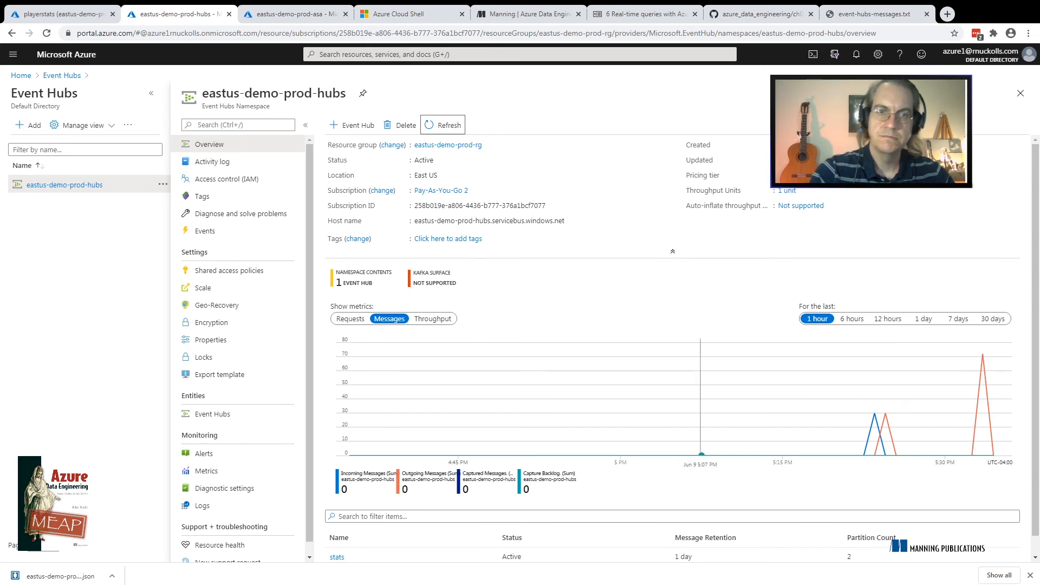
key(ctrl+Tab)
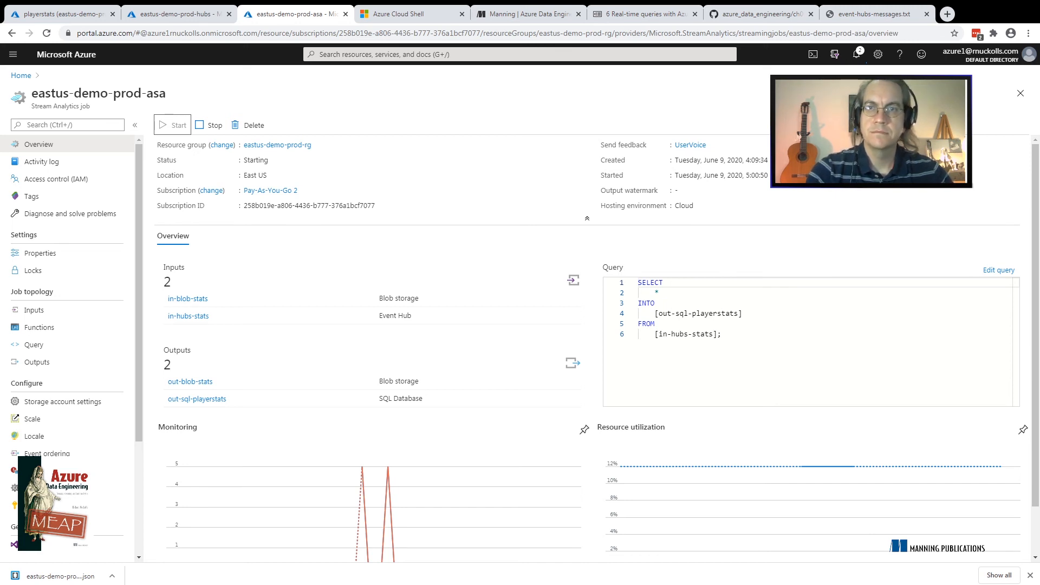
click(856, 54)
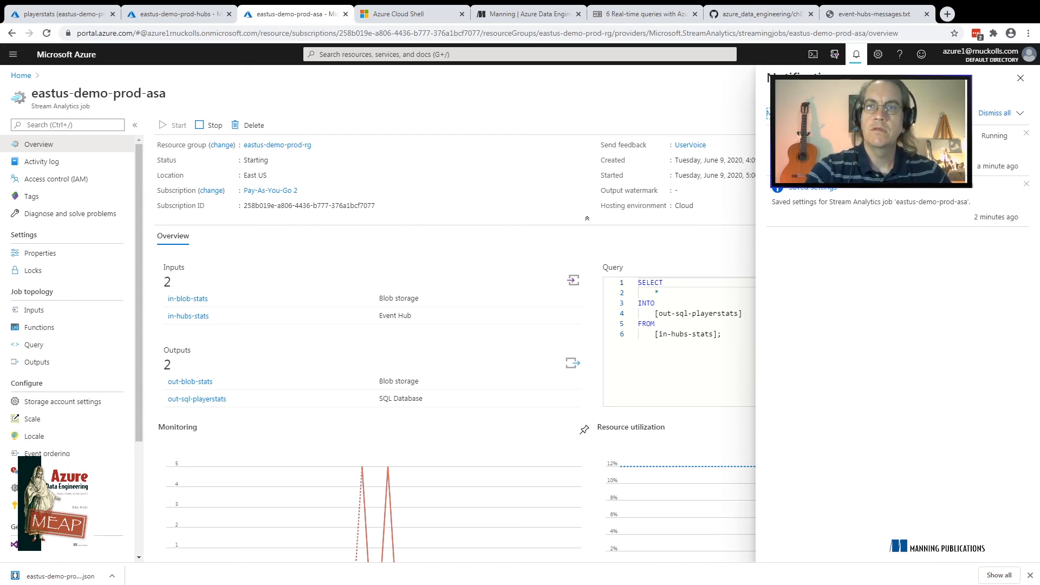
click(856, 55)
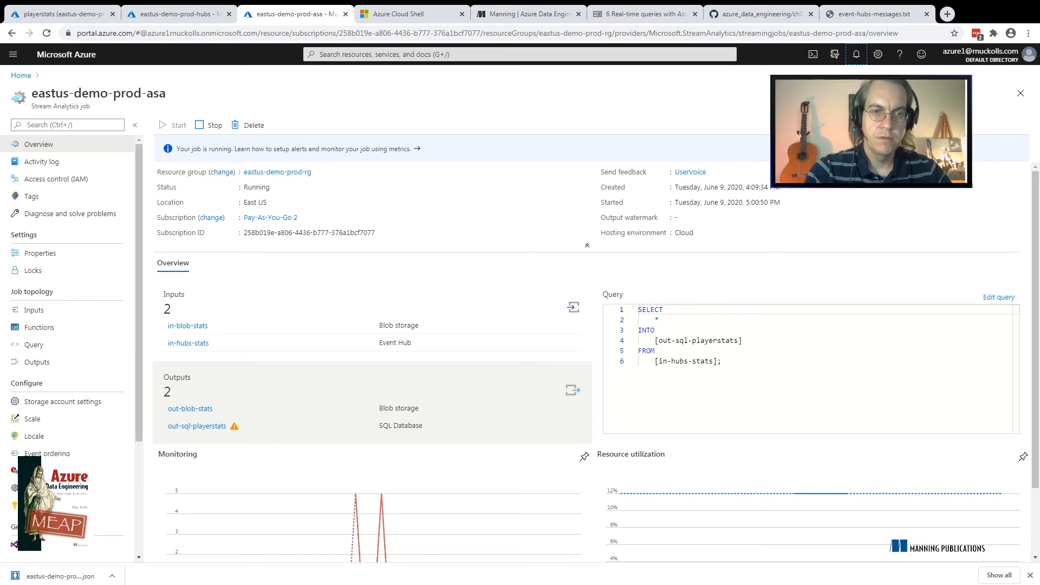
Open the details of the out-sql-playerstats output to examine its warnings
click(197, 426)
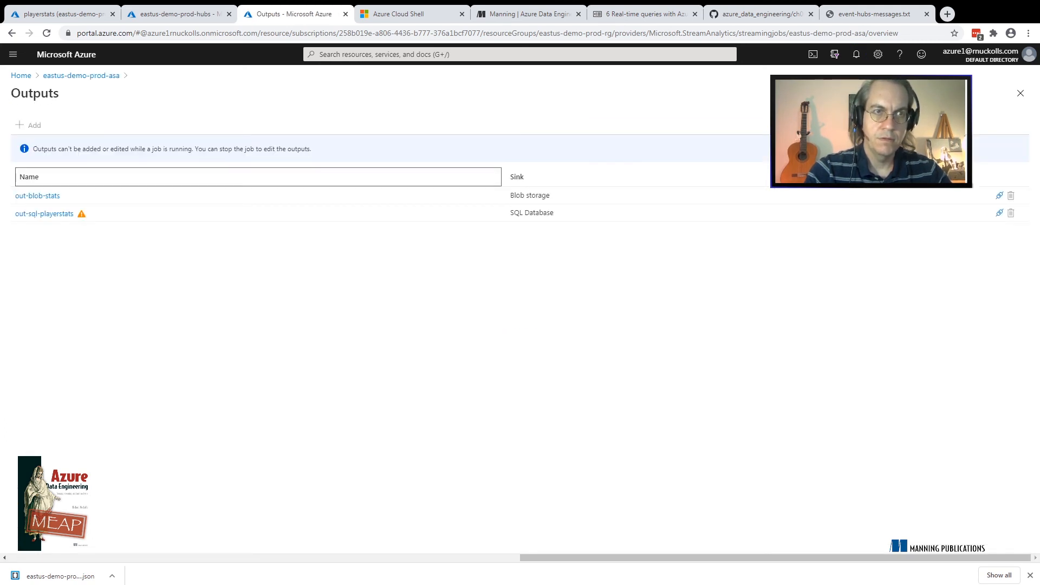
click(45, 213)
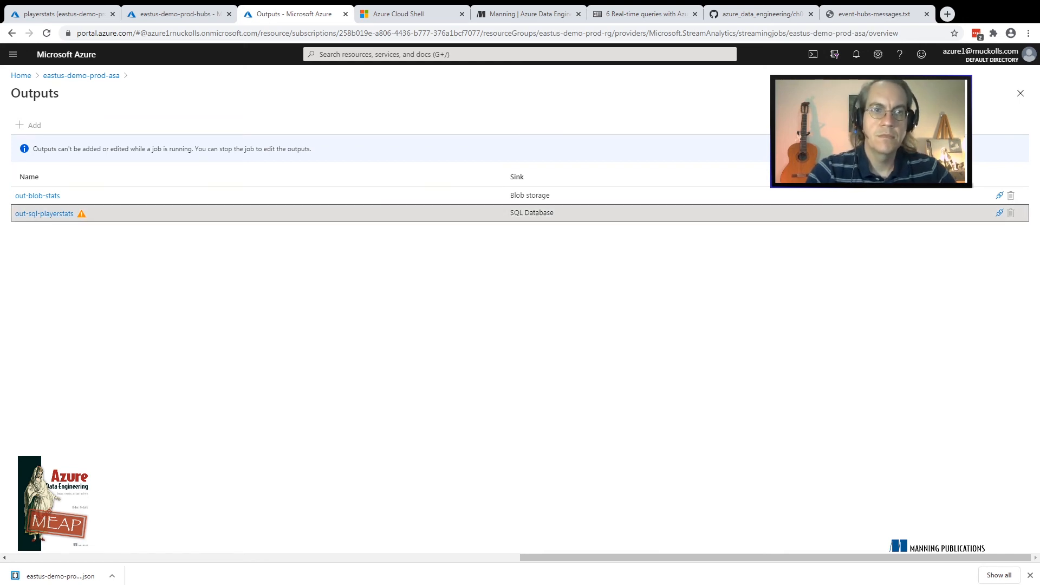
click(45, 213)
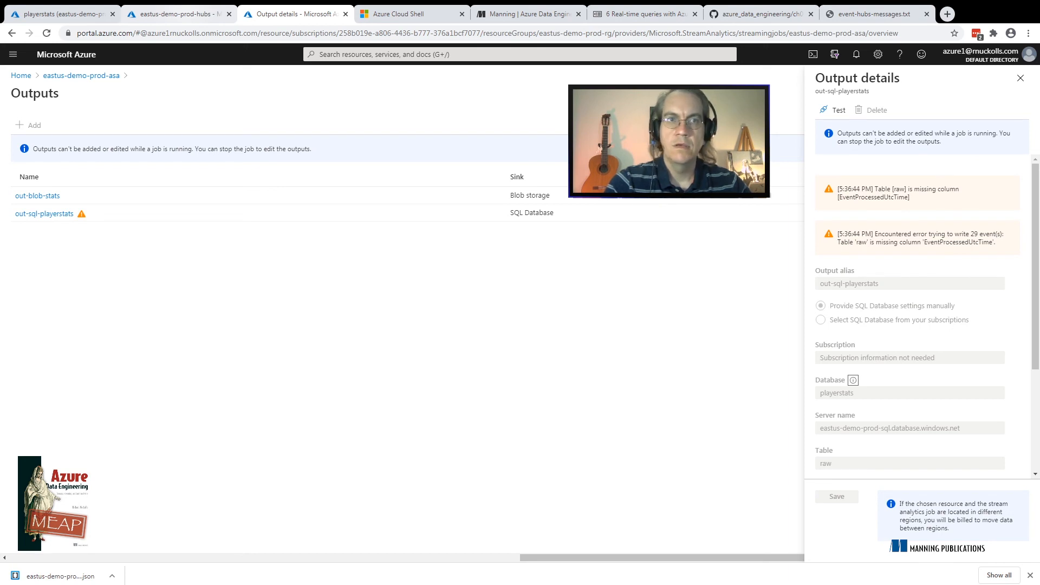
Review the eastus-demo-prod-hubs message metrics and the raw table's columns in the playerstats database, returning to the job overview
click(173, 14)
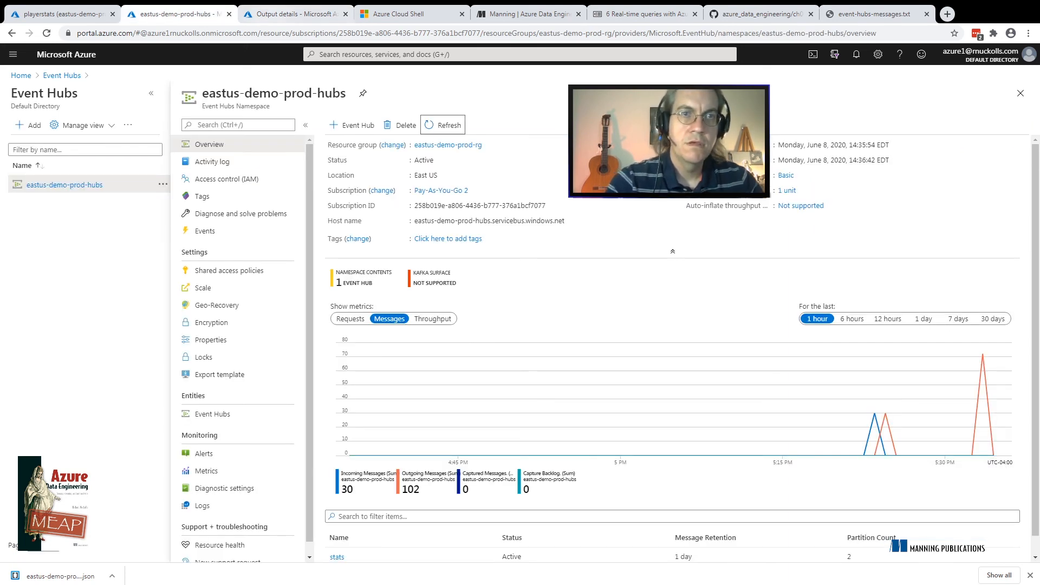
click(287, 14)
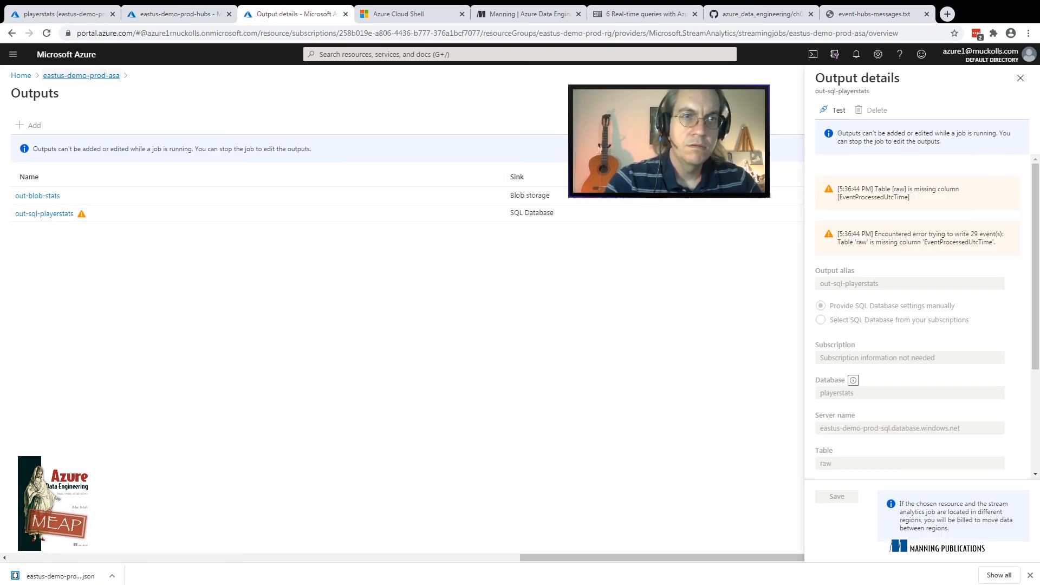
click(81, 75)
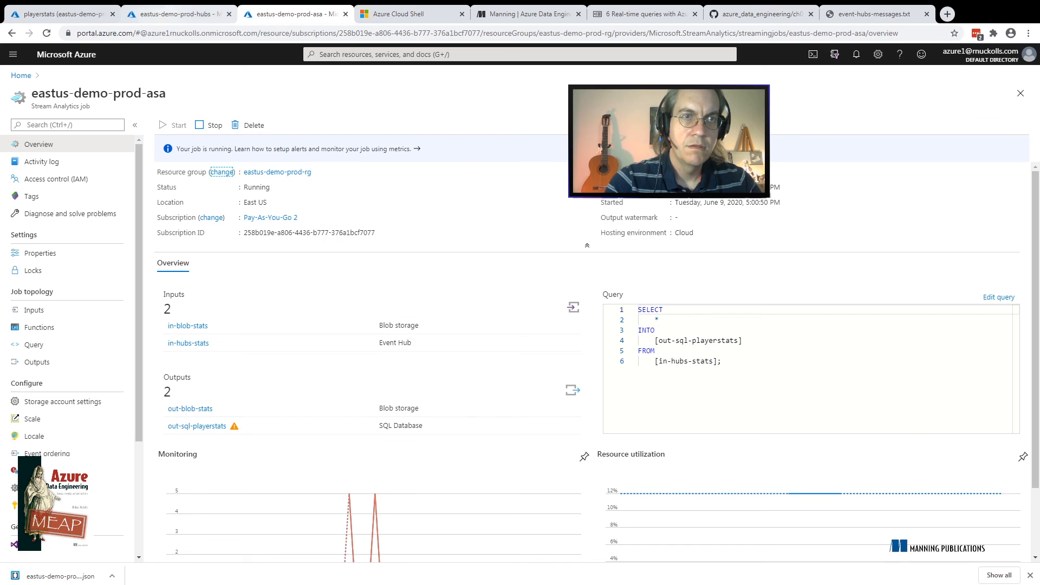
click(72, 14)
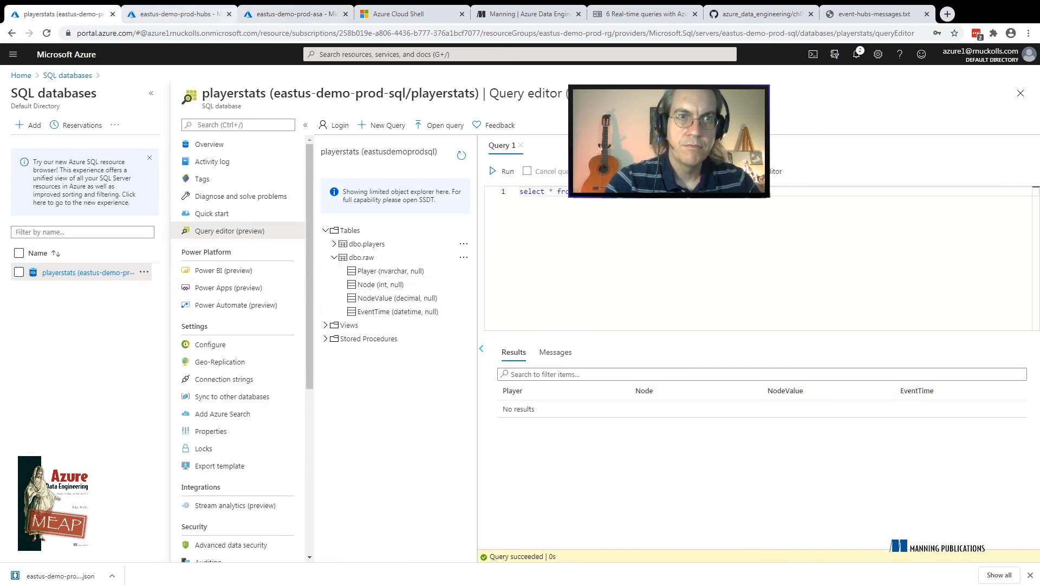
click(295, 14)
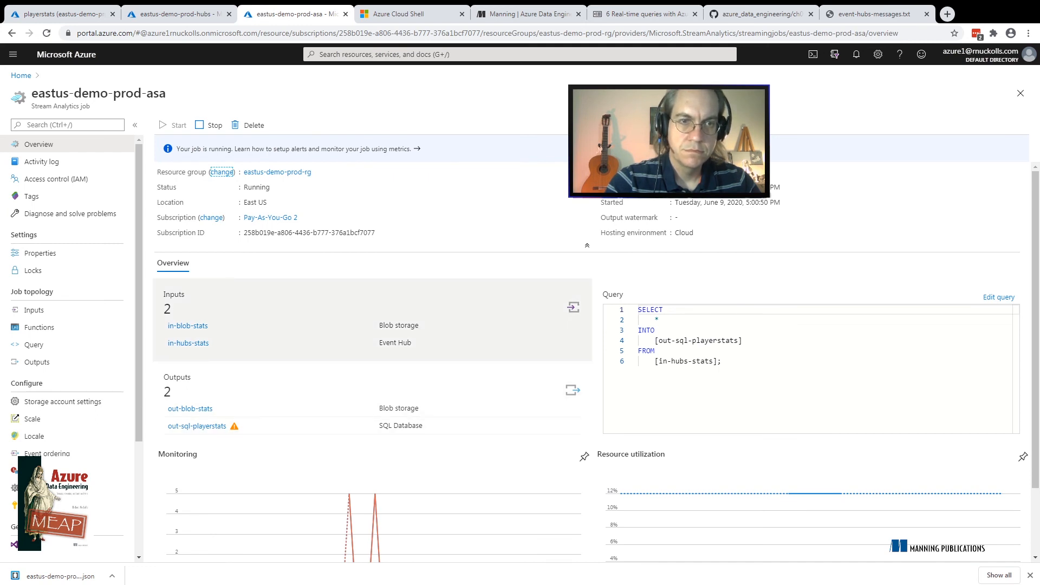
Examine the in-hubs-stats input's details, also from the job's list of inputs, and close them
click(188, 343)
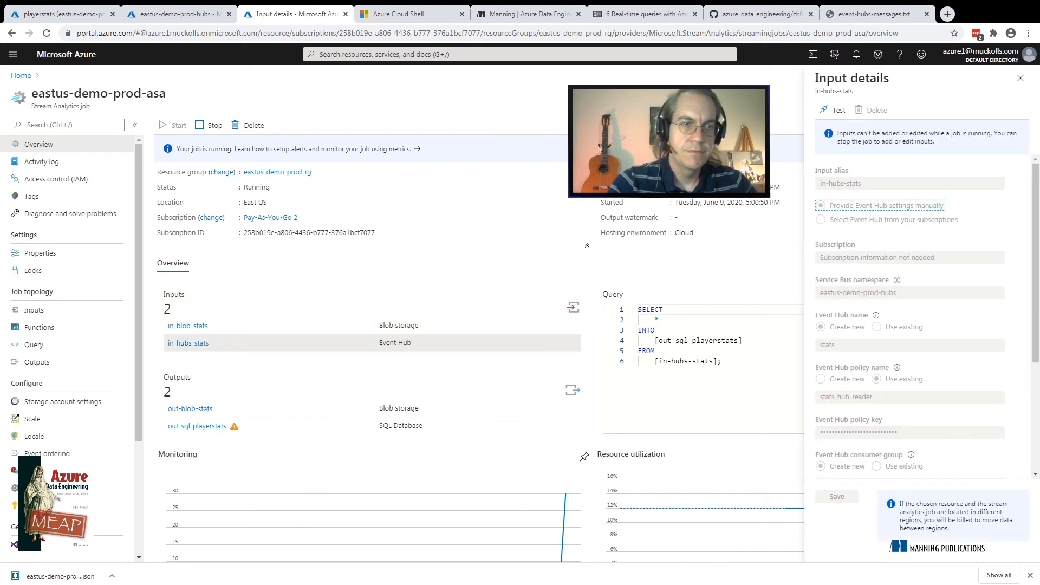
click(34, 310)
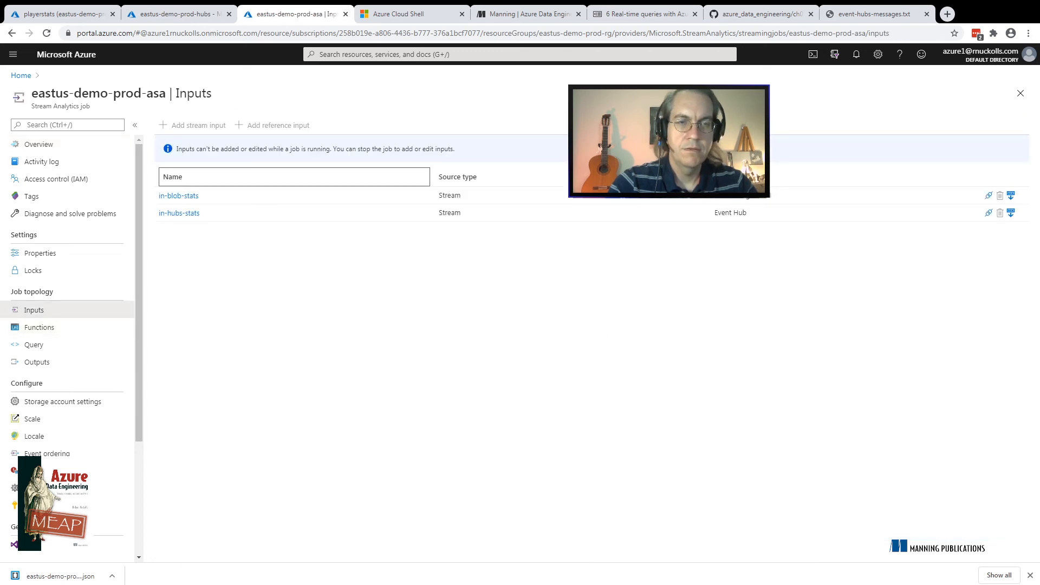
click(178, 213)
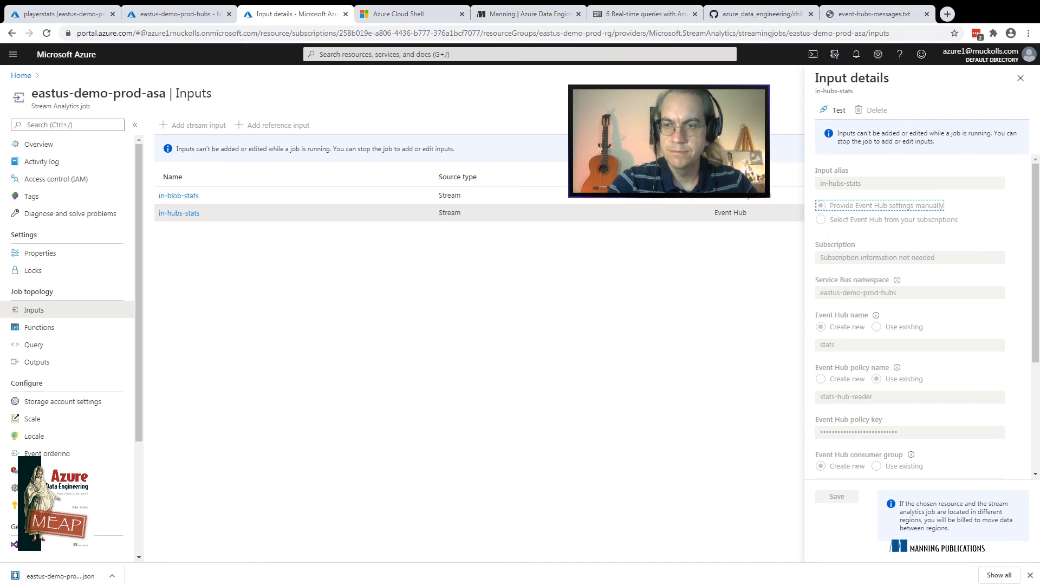
click(1030, 575)
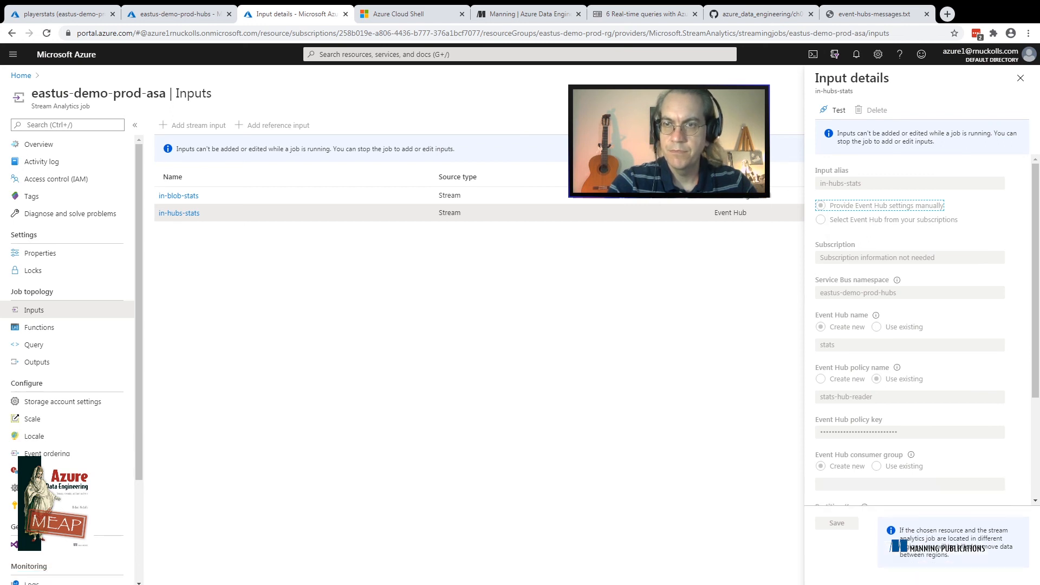
click(1021, 78)
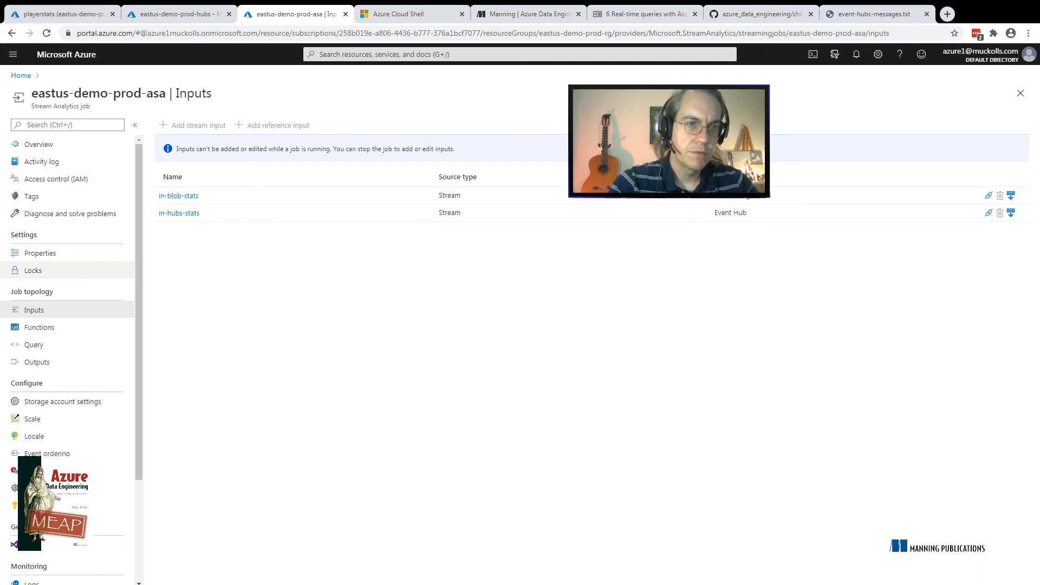
Preview the in-hubs-stats events from the job's query and stop the eastus-demo-prod-asa streaming job, checking the notifications
click(34, 345)
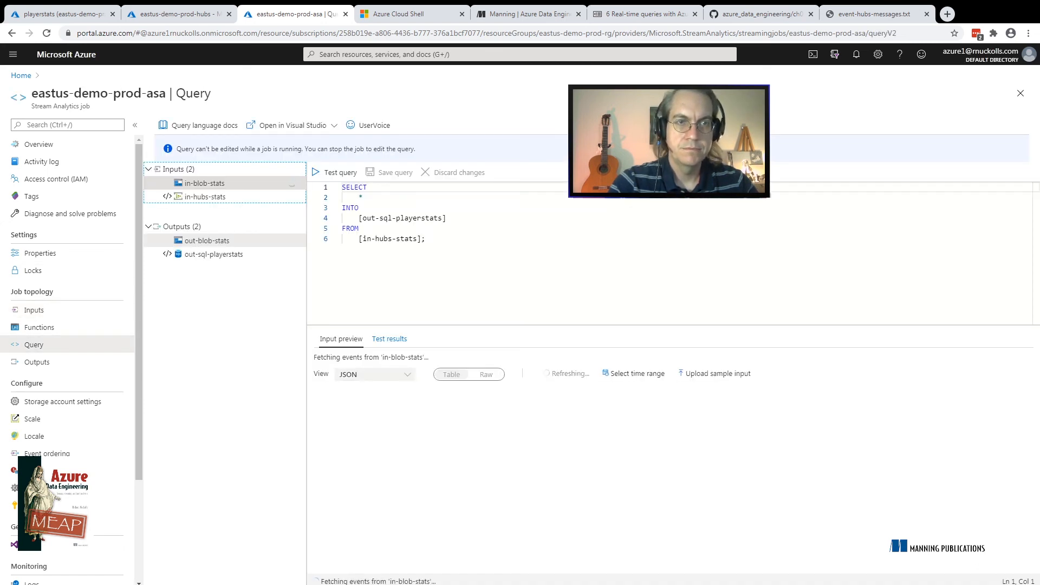
click(205, 196)
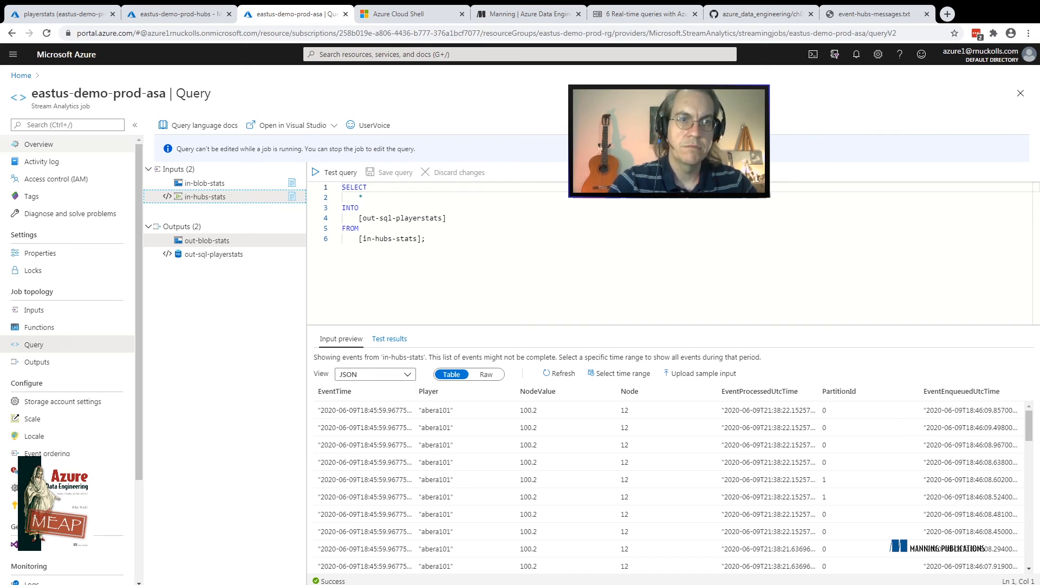
click(39, 144)
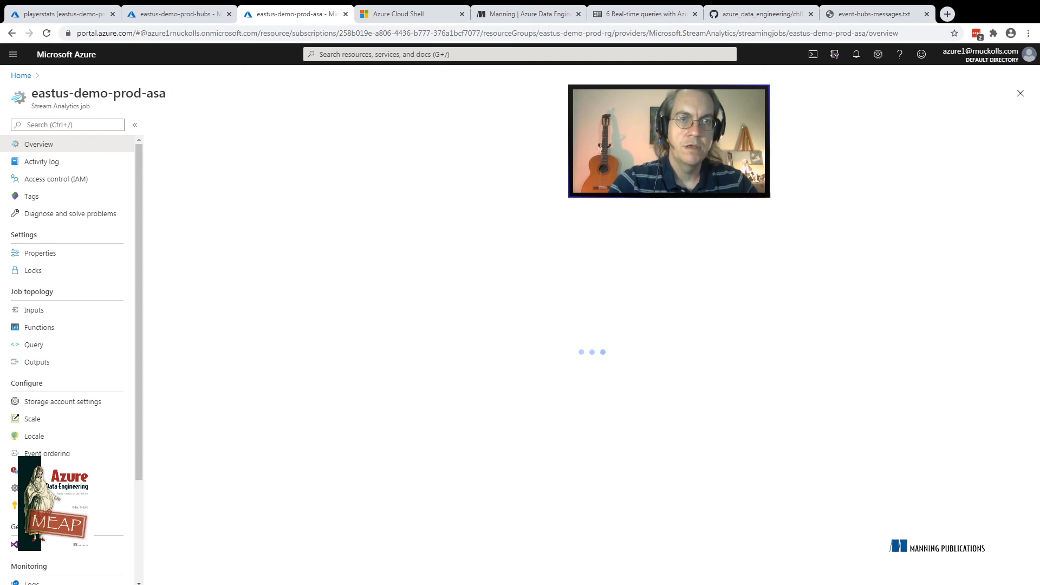
click(209, 126)
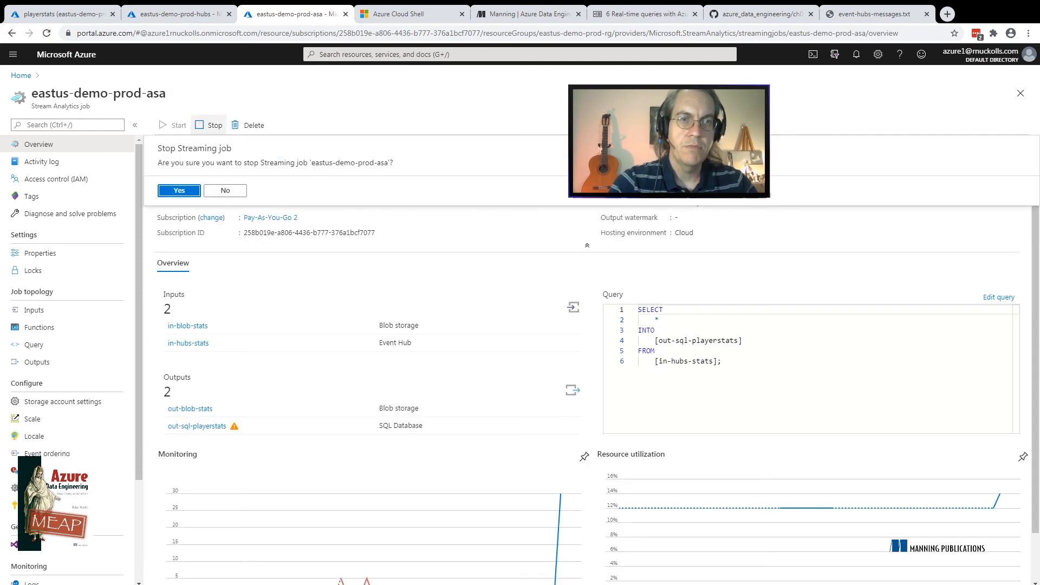
key(Return)
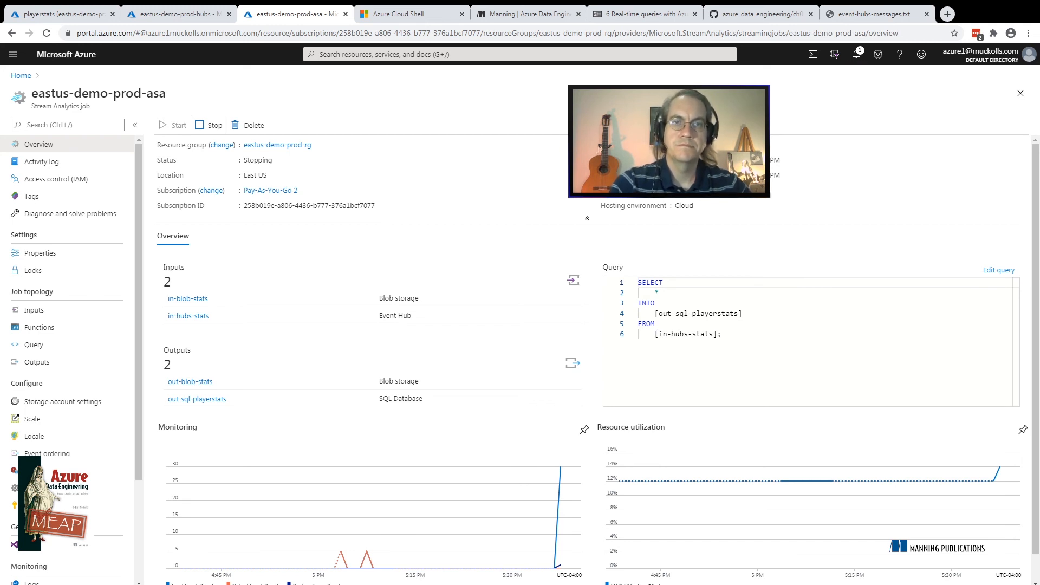
click(856, 54)
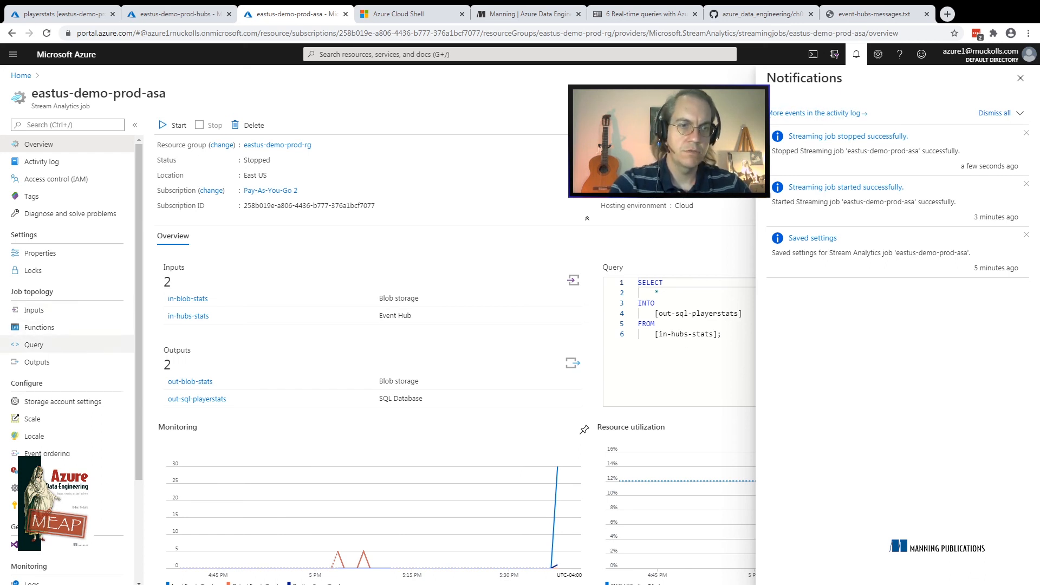
Replace the asterisk in the job query's SELECT with Player, Node, NodeValue, EventTime to match the raw table's columns, and save the query
click(73, 348)
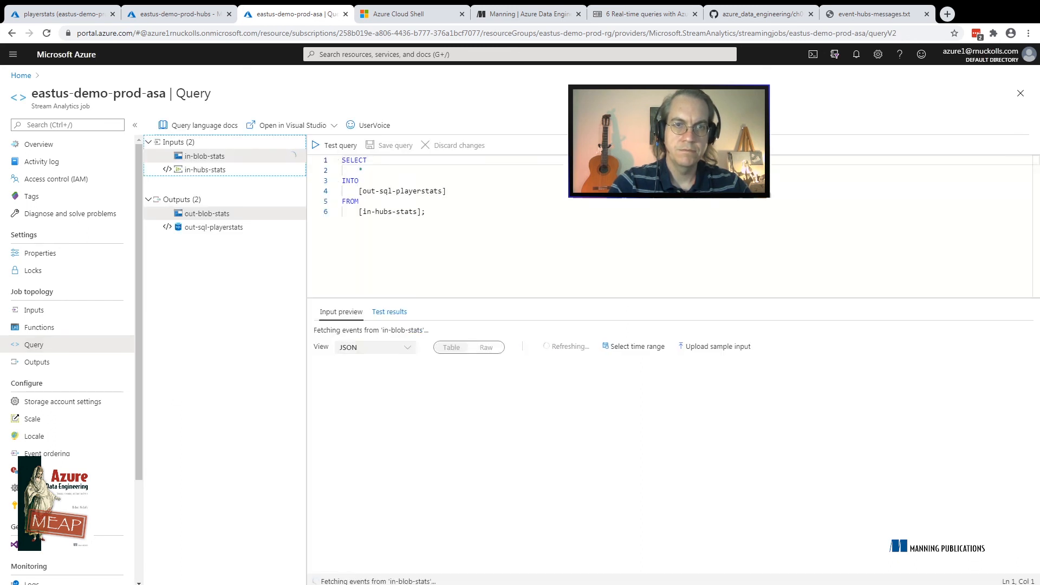
click(364, 171)
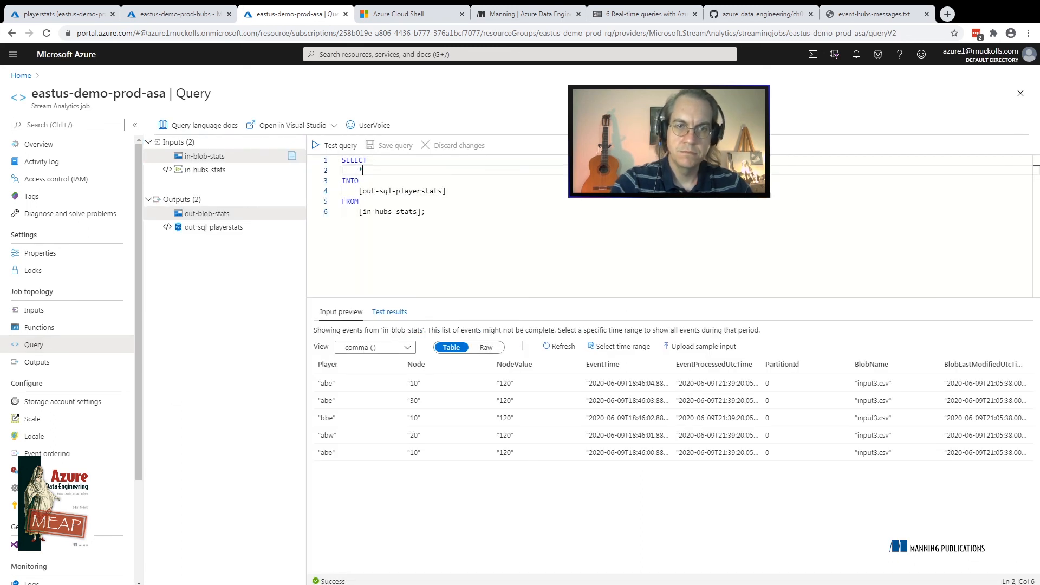
key(BackSpace)
key(BackSpace)
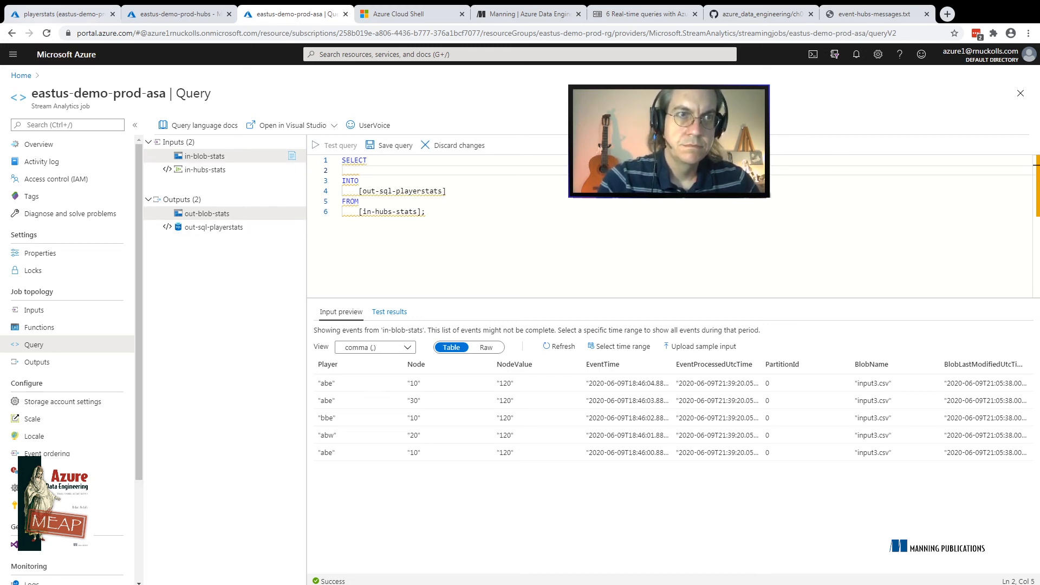
click(60, 14)
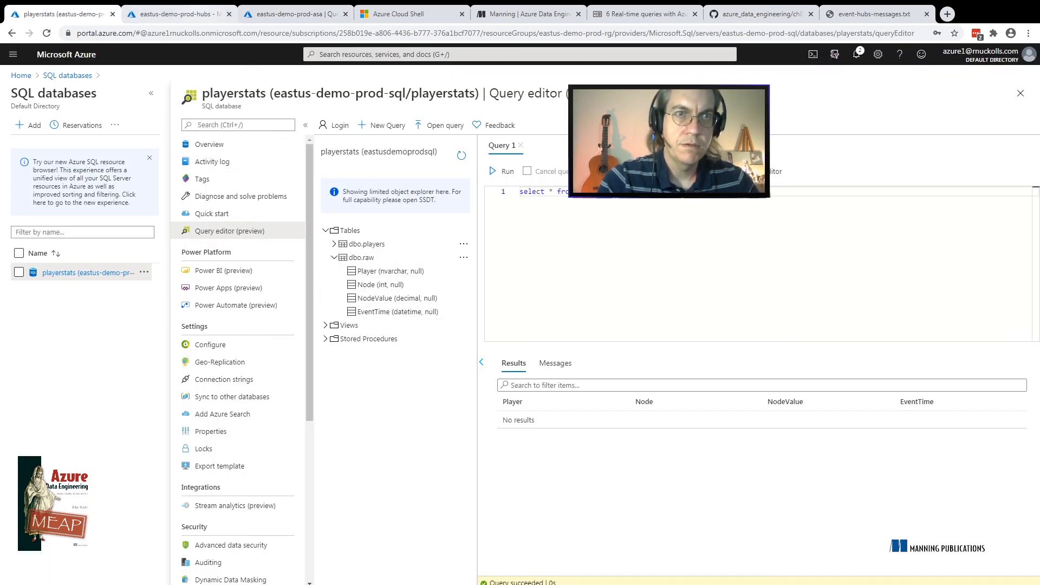
click(293, 14)
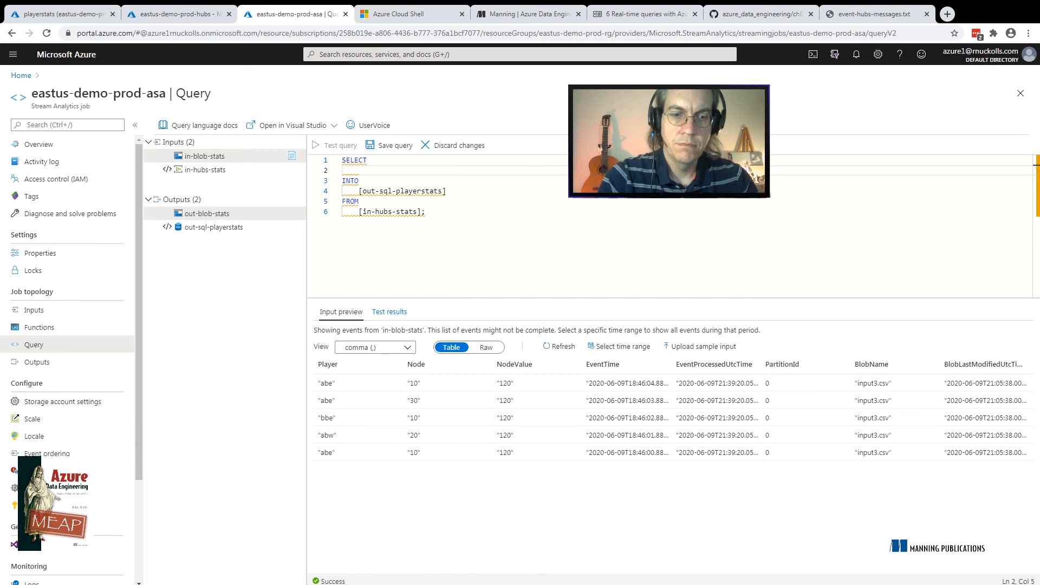
text(Player)
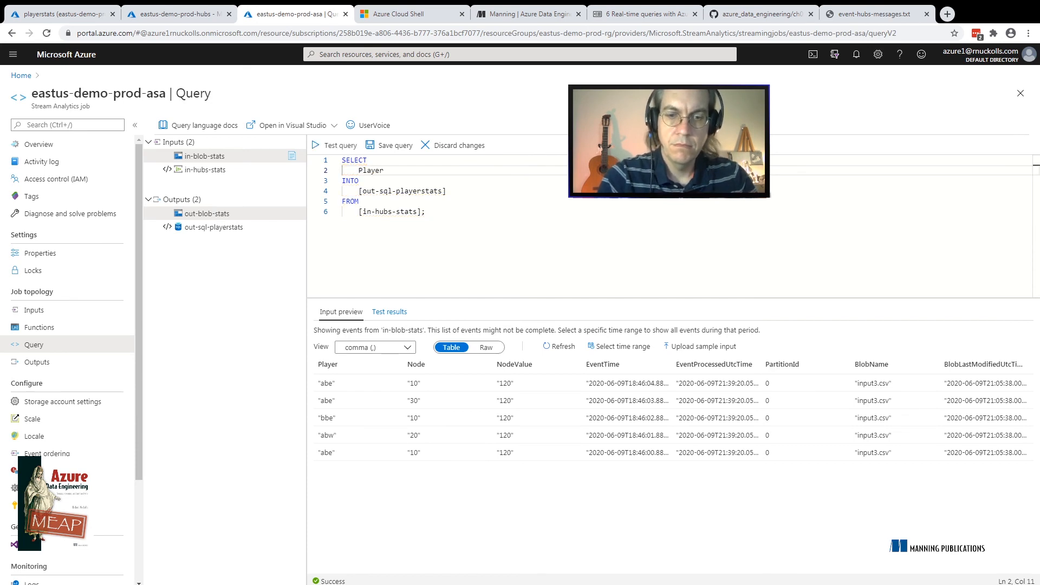
text(, Node, )
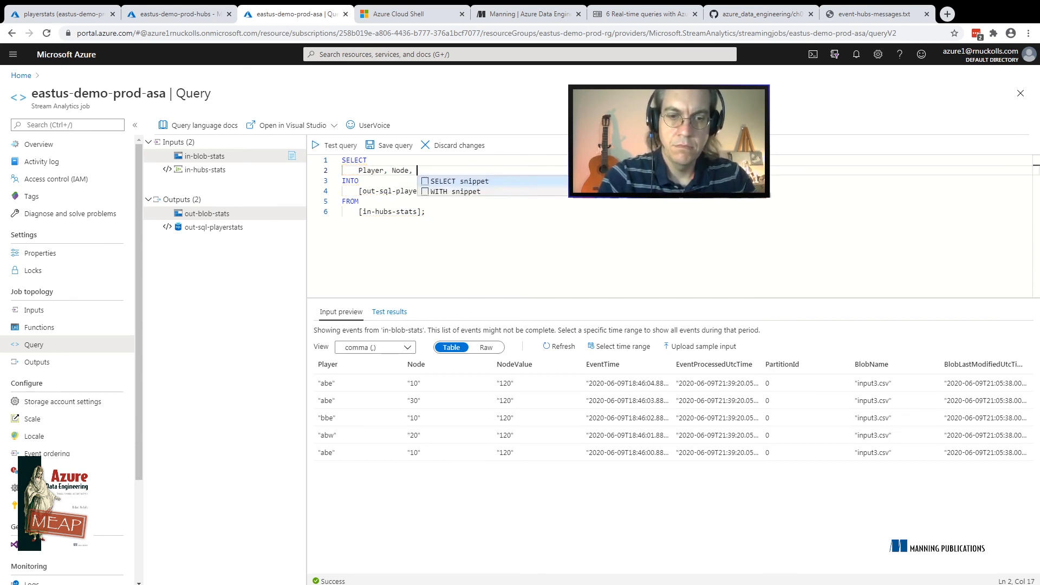
text(NodeVa)
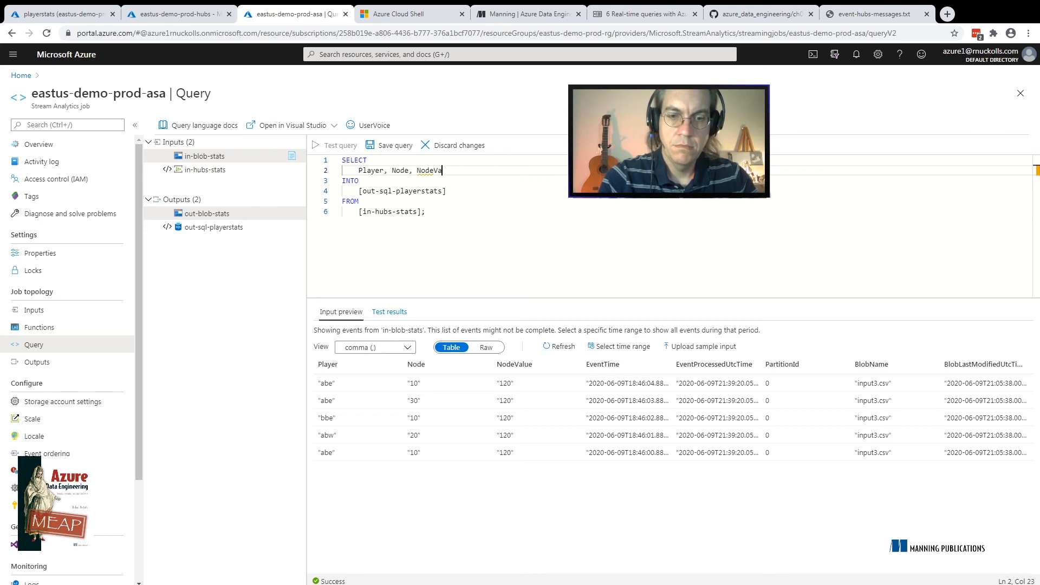
text(lue, Ev)
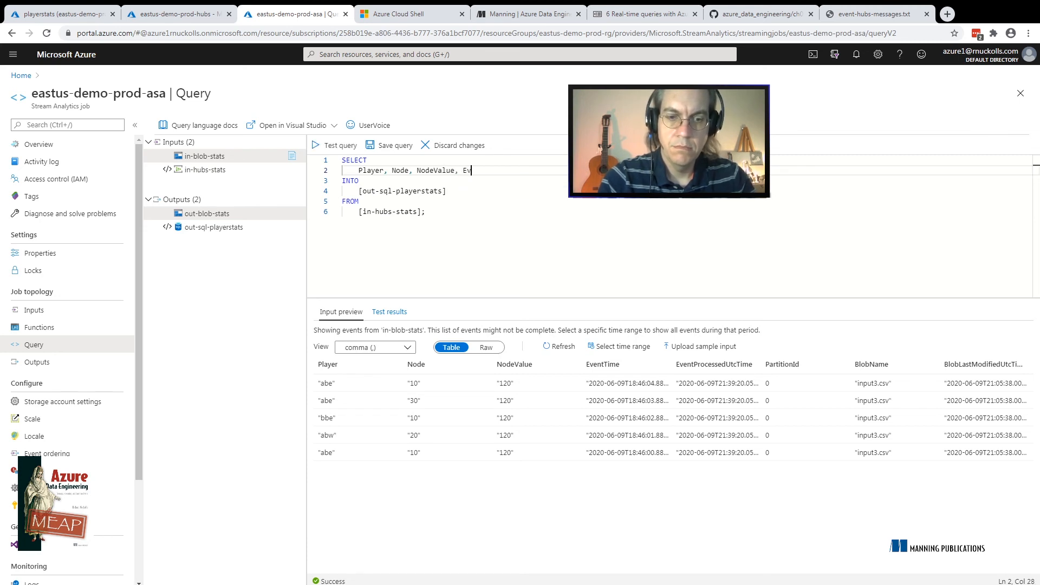
text(entTime)
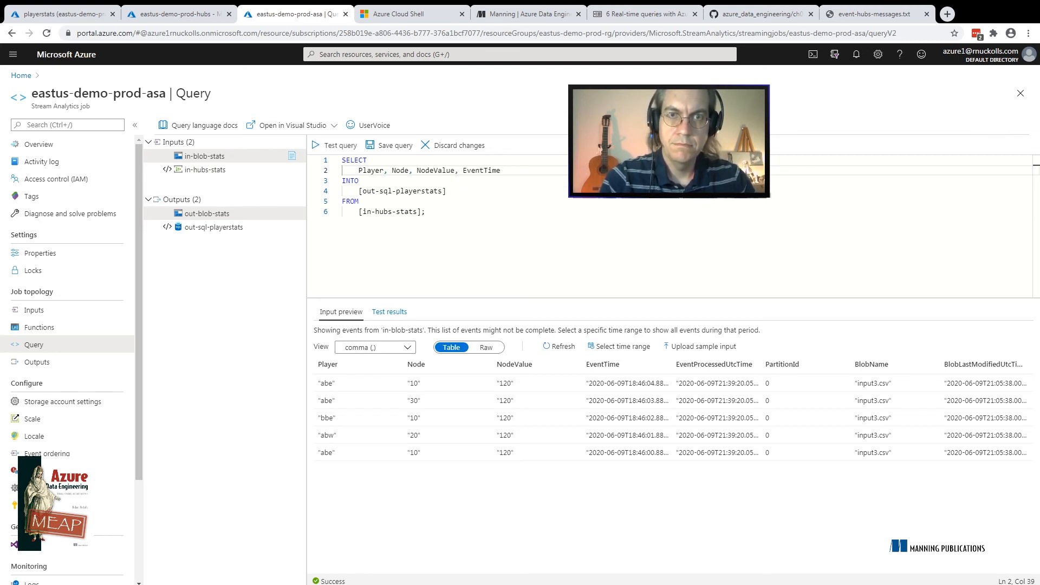
click(389, 145)
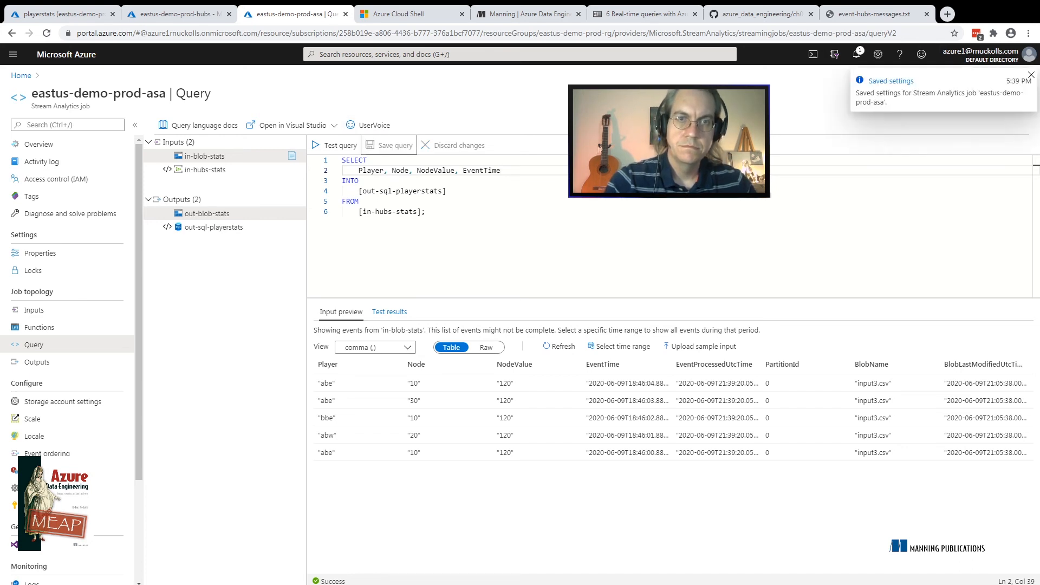
Test the saved query against sampled in-hubs-stats events, view the test results and dismiss all notifications
click(334, 145)
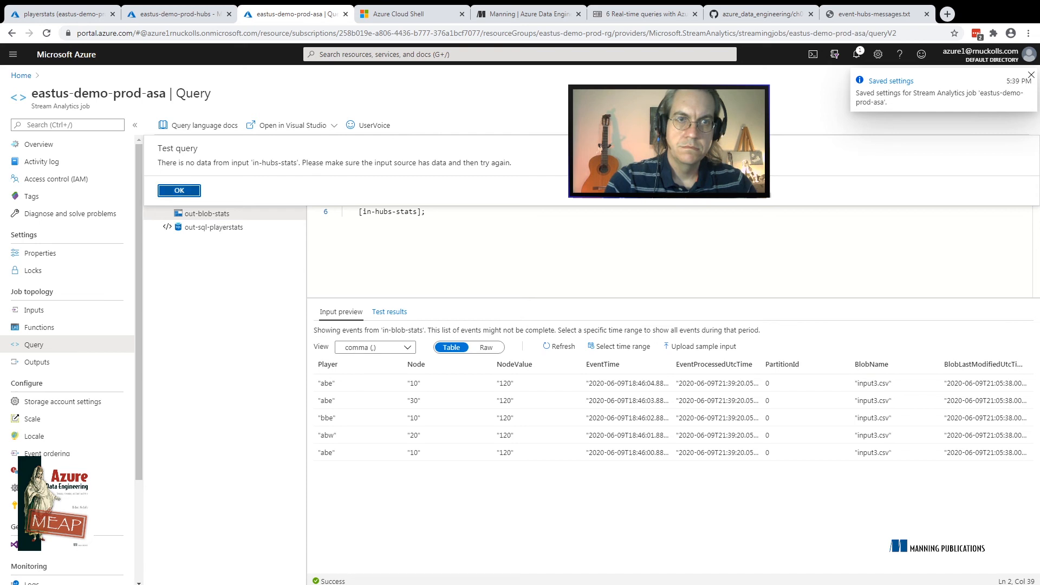
click(179, 191)
click(205, 170)
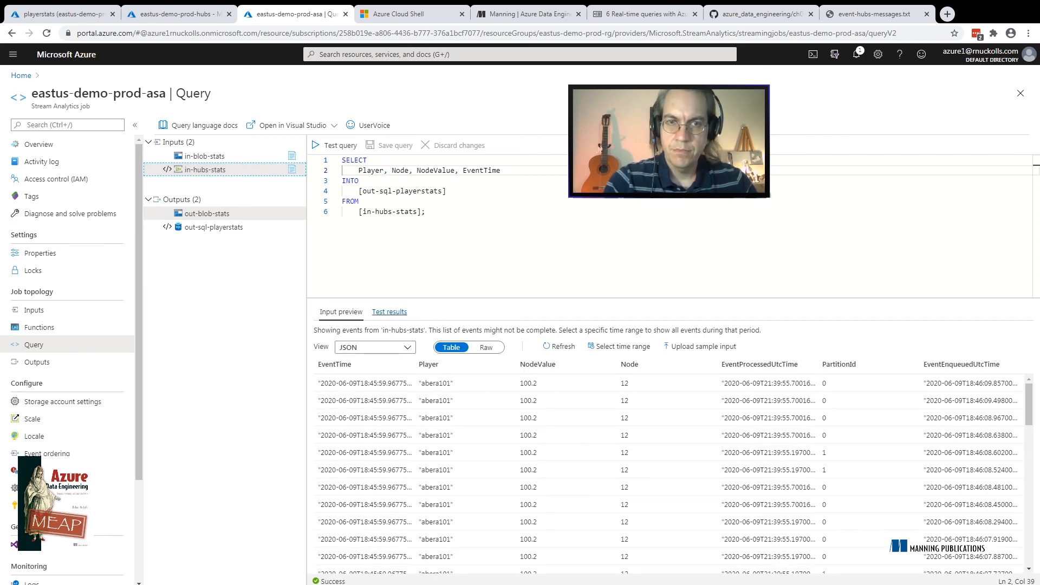
click(389, 312)
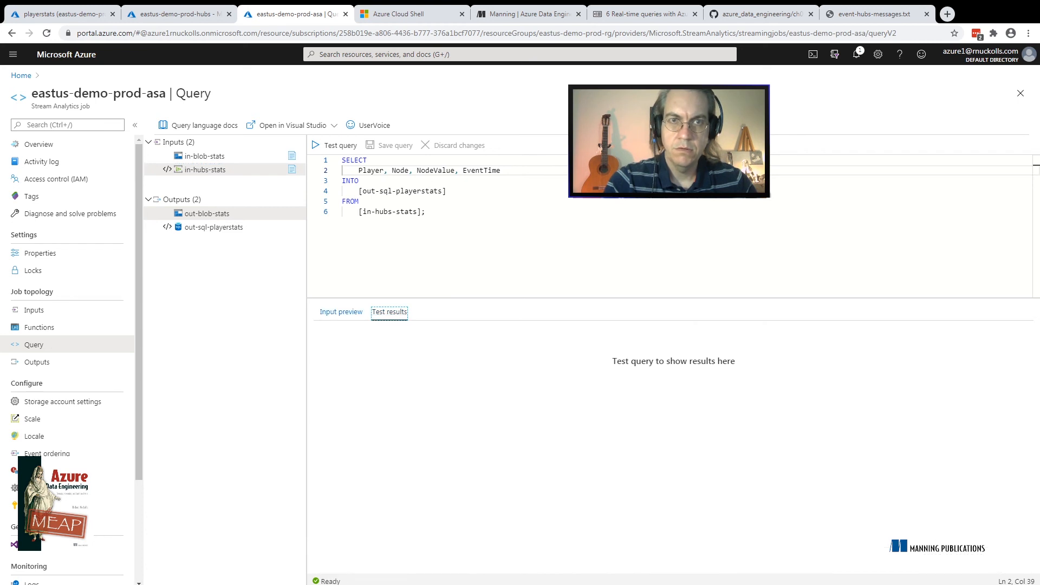
click(334, 146)
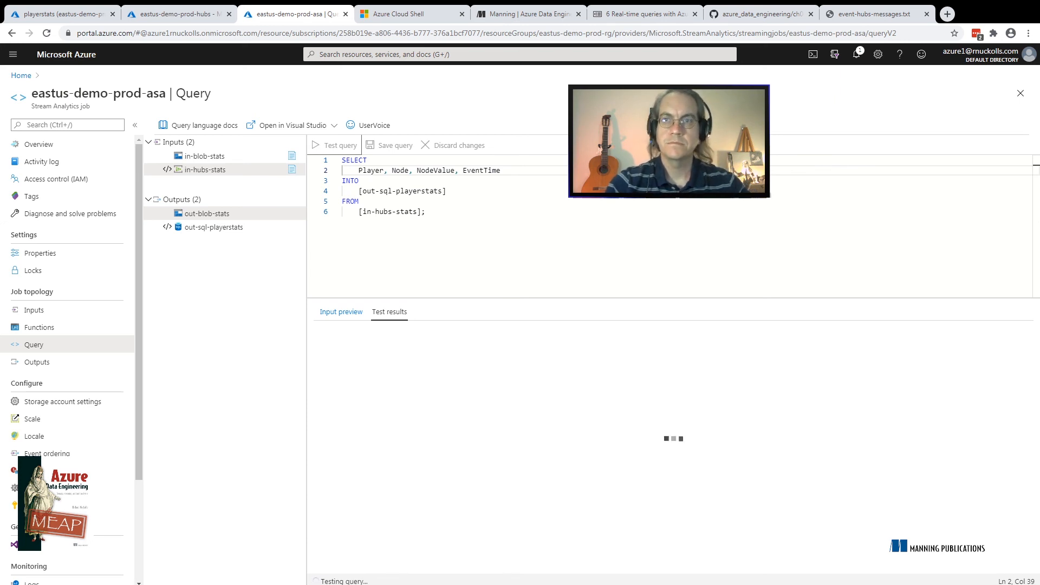
click(857, 54)
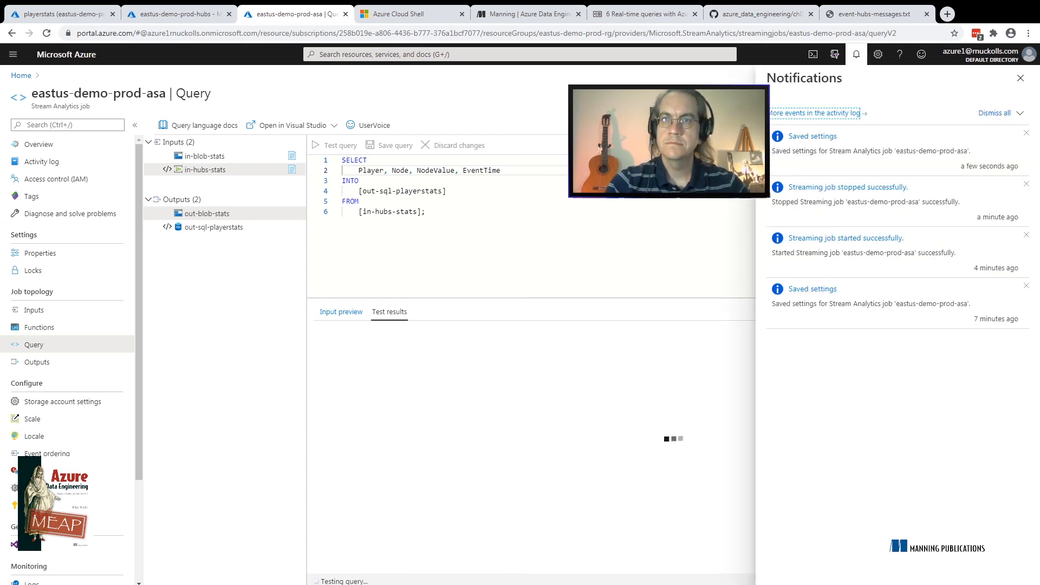
click(995, 114)
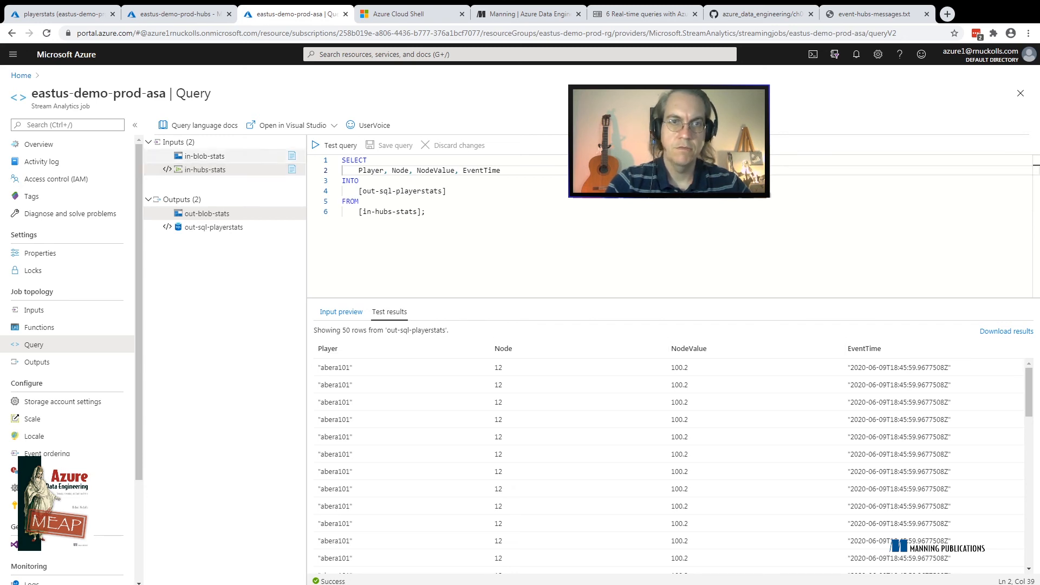
Start the eastus-demo-prod-asa job with a custom output start time of 06/09/2020, 5:00:27 PM
click(38, 144)
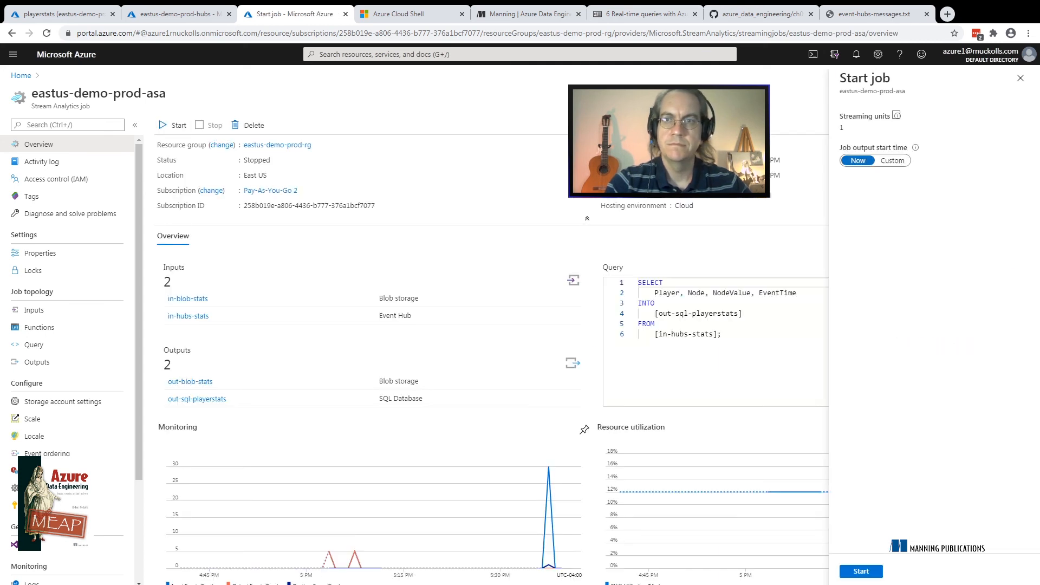
click(892, 160)
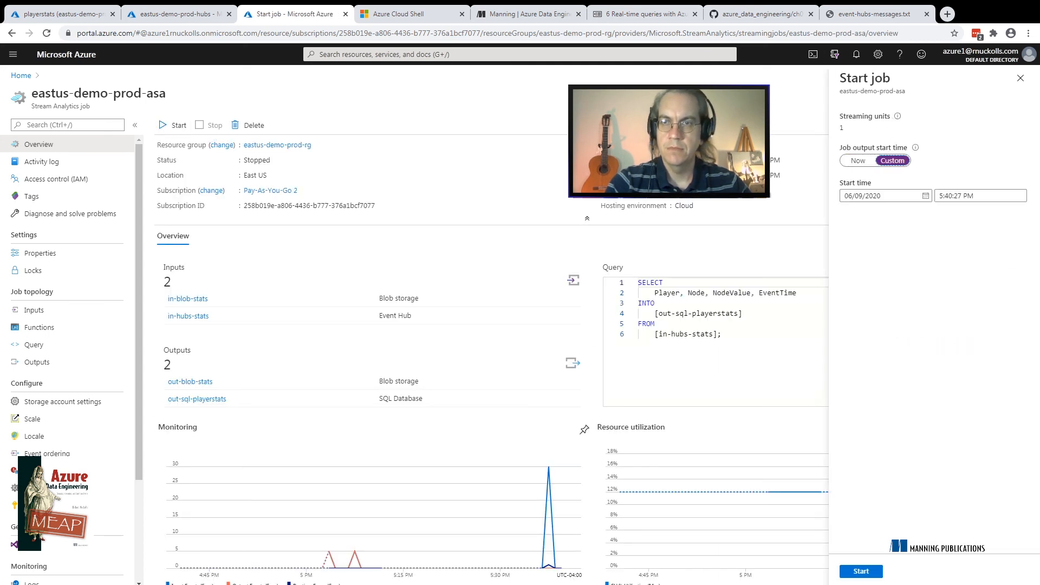
click(948, 196)
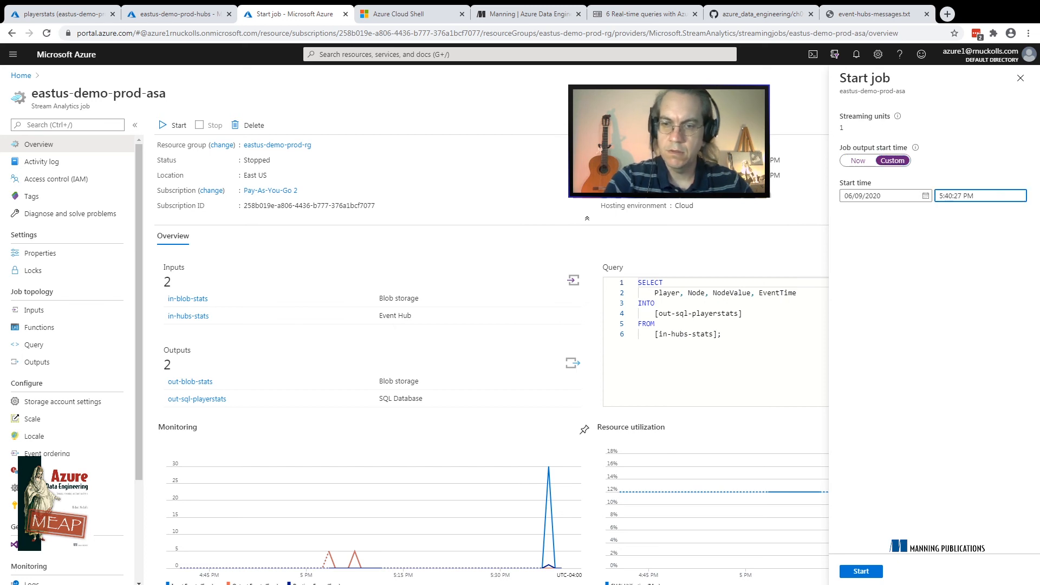
key(BackSpace)
text(0)
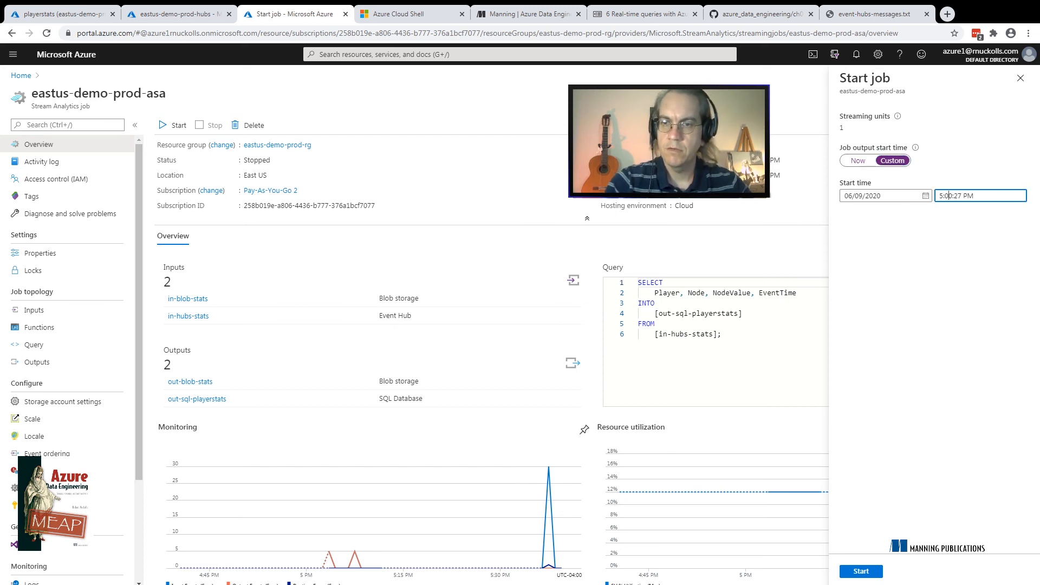
click(865, 572)
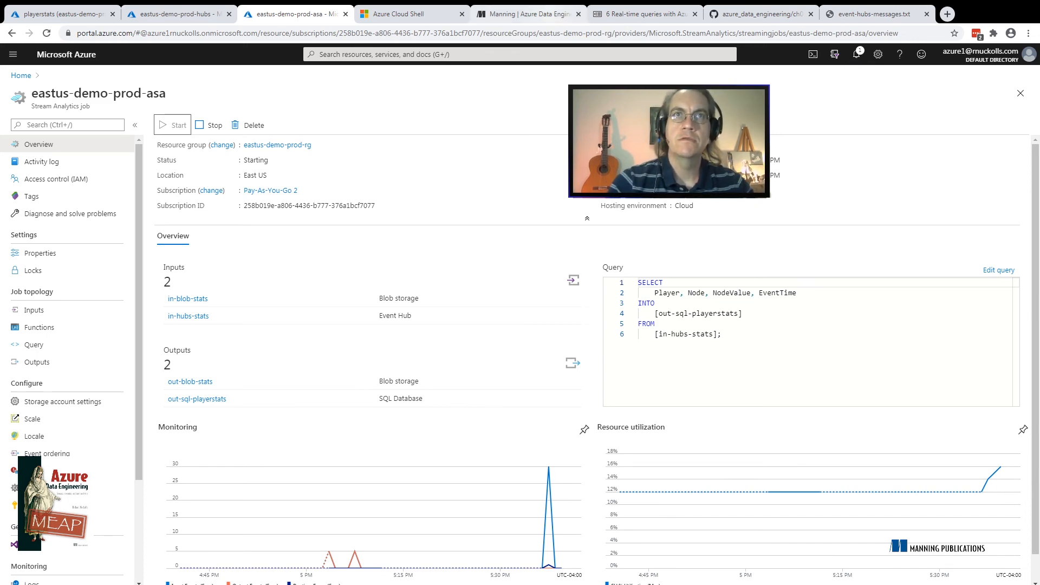
View the Azure Data Engineering book page and its chapter 6 section on window functions, returning to the job overview
click(536, 14)
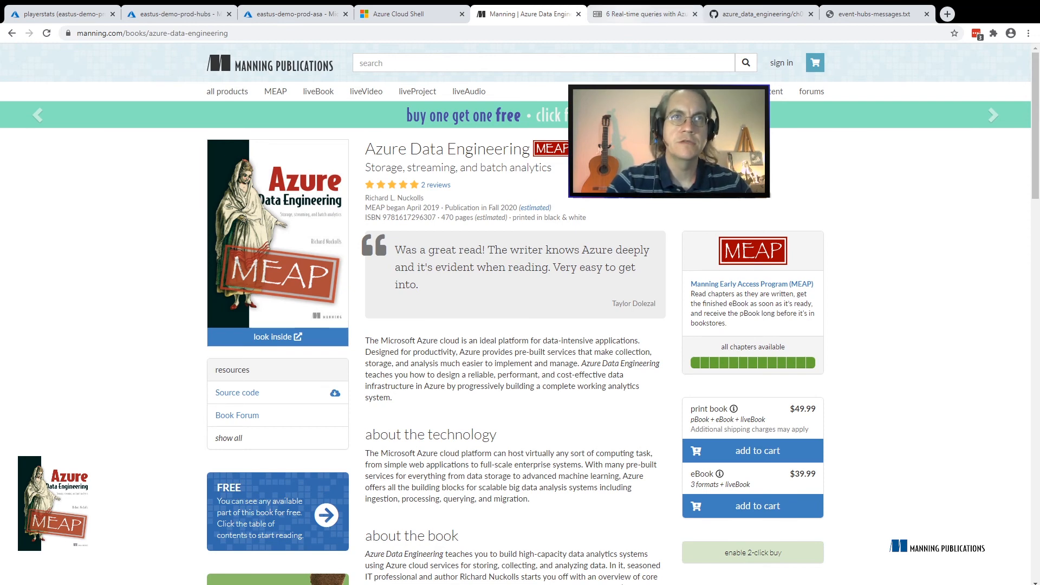
key(ctrl+Tab)
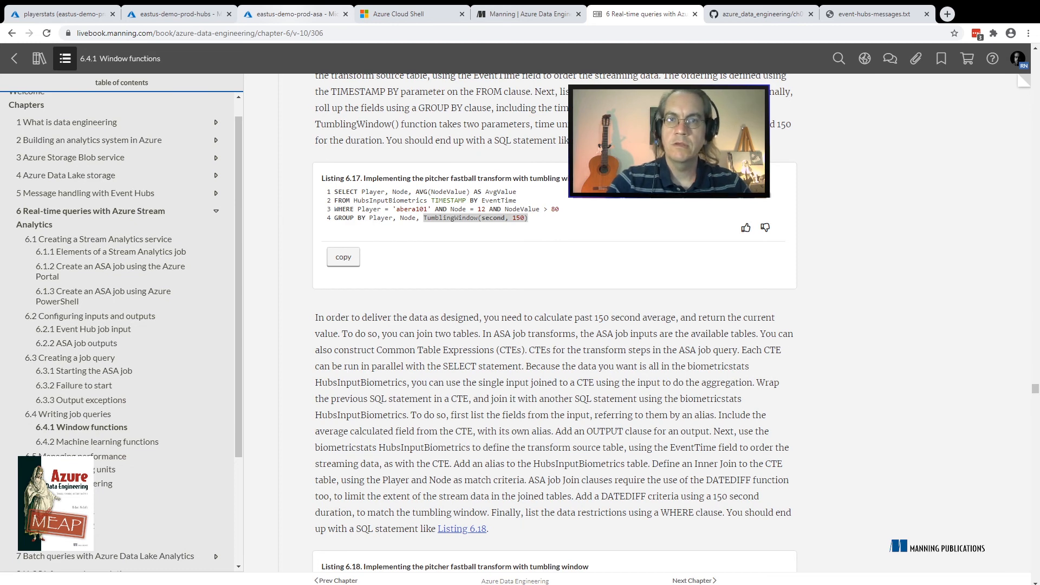
click(295, 14)
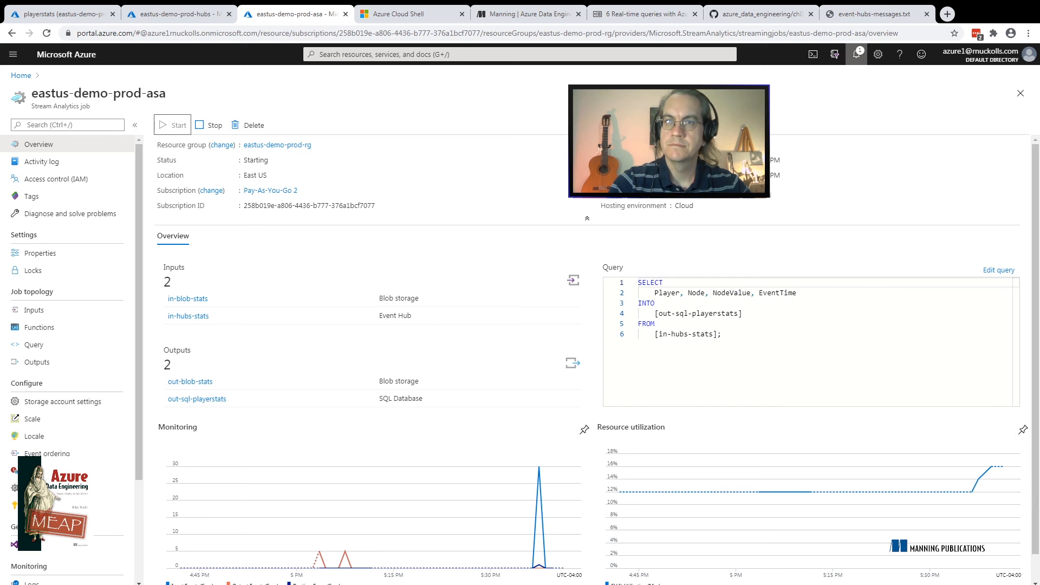
Check the notifications and the monitoring charts on the Stream Analytics job's overview for the job's start
click(856, 54)
click(856, 54)
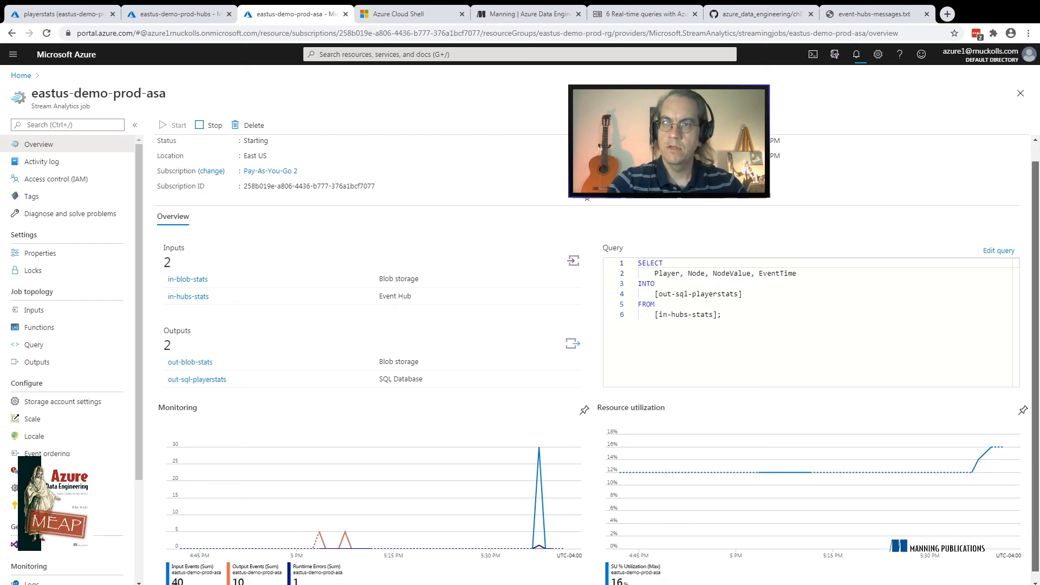
scroll(596, 357, down, 1)
scroll(374, 271, up, 1)
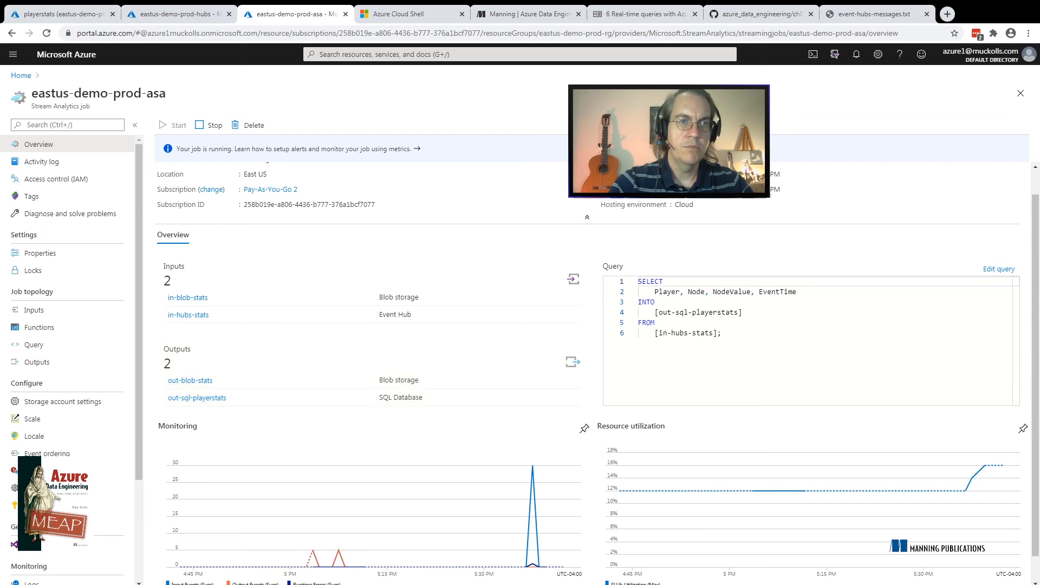
Rerun the select query on the raw table in the playerstats database's query editor
click(64, 14)
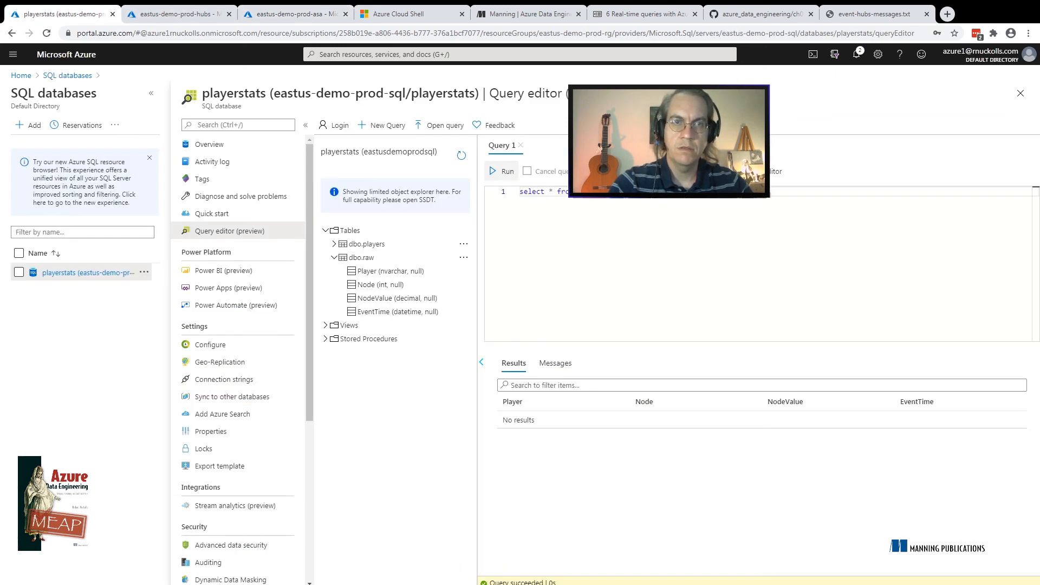
click(501, 171)
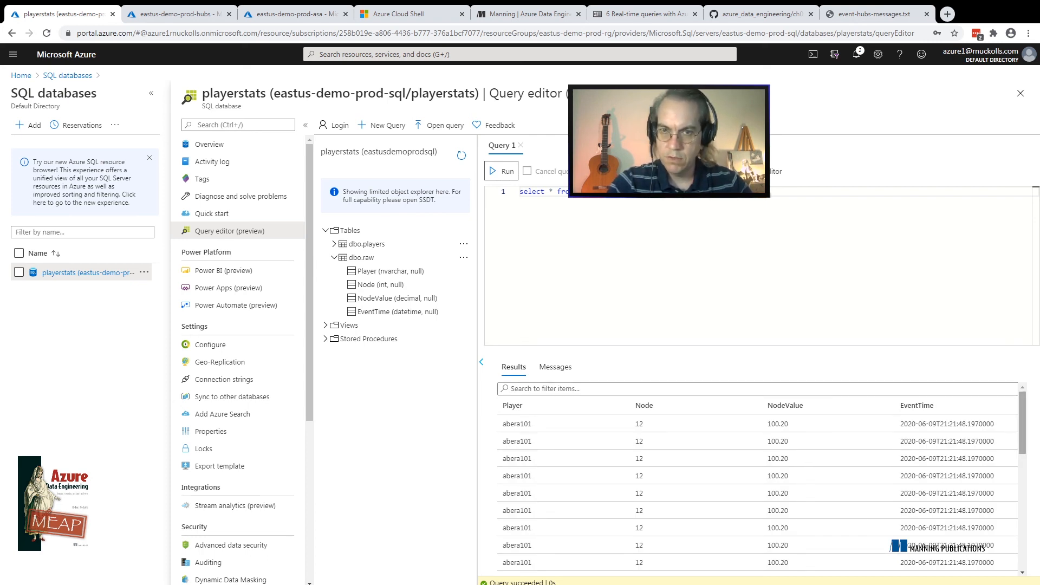
Look through the returned raw rows, and change the query to count the raw table's rows and run it
scroll(759, 476, down, 4)
scroll(759, 477, up, 4)
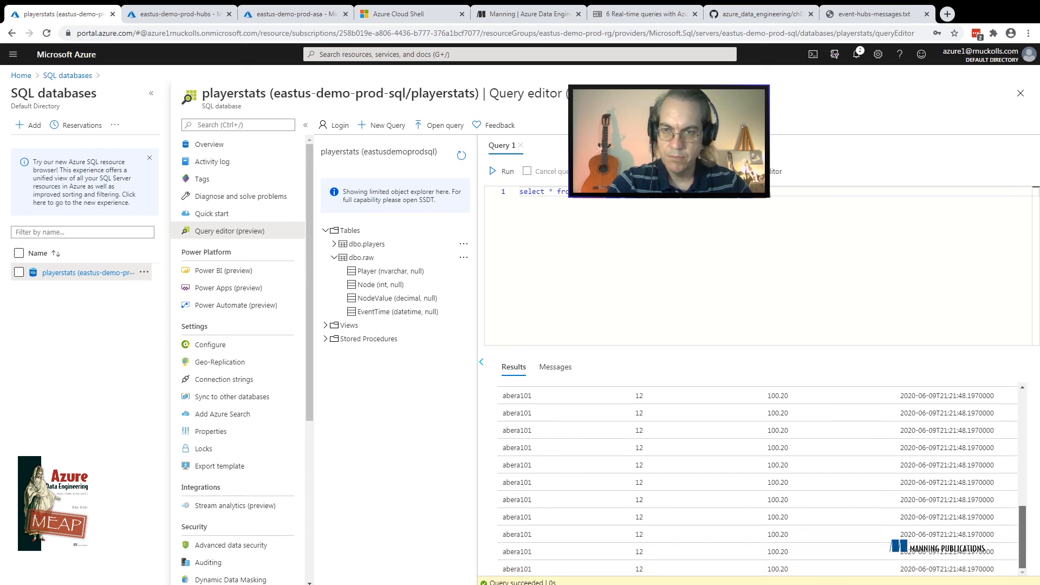
scroll(758, 477, up, 3)
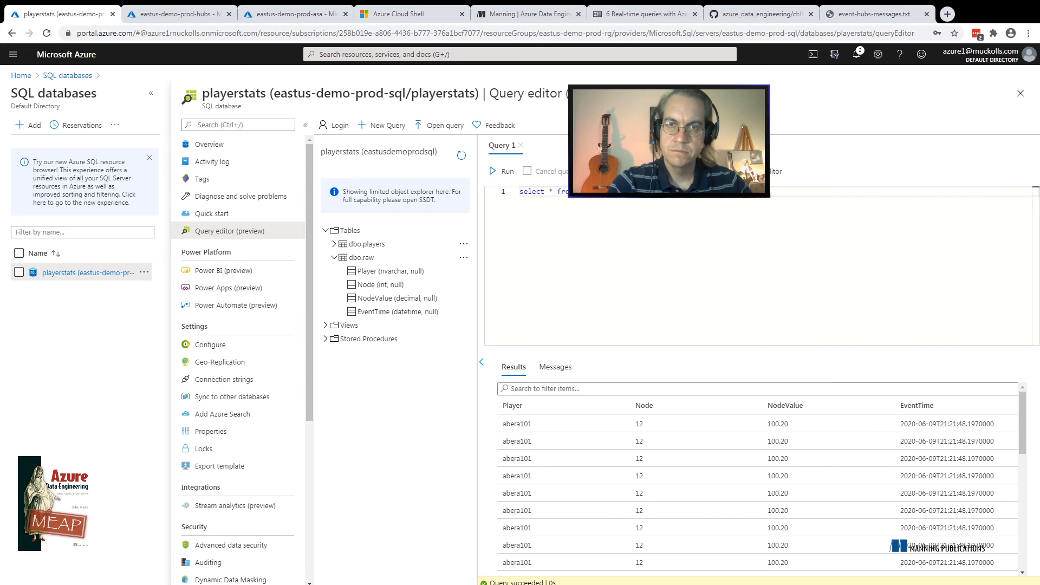
key(BackSpace)
key(BackSpace)
text(cou)
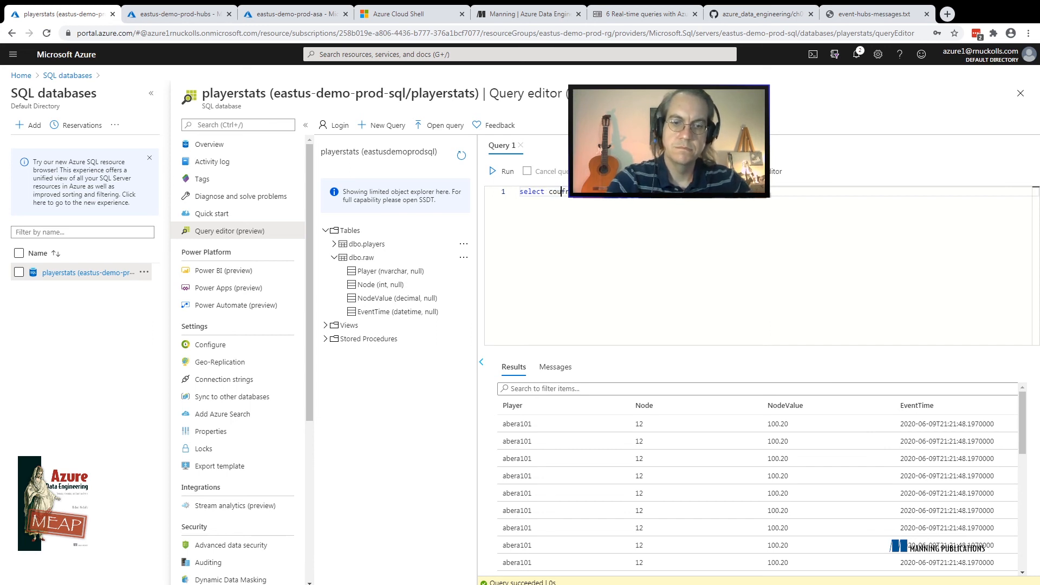
text(nt)
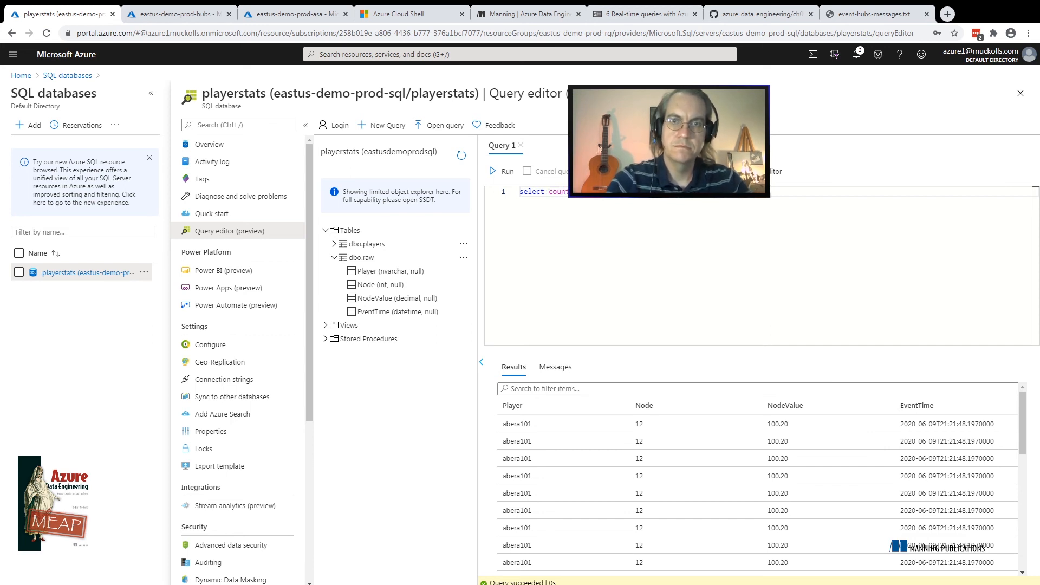
click(502, 171)
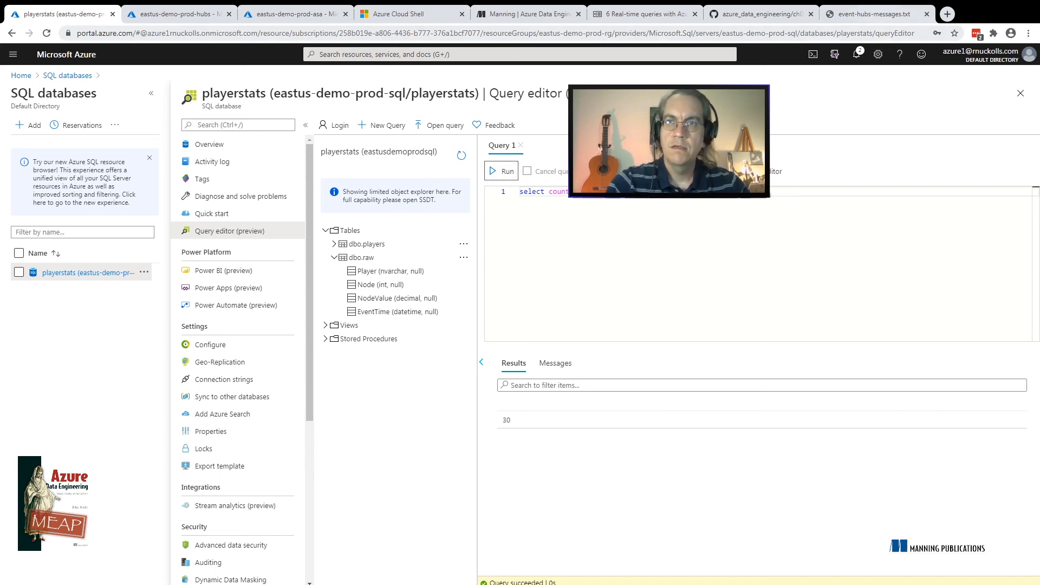
In Azure Cloud Shell, clear the console and rerun the event-hubs-messages.txt script to send another 30 events to the stats hub
click(874, 14)
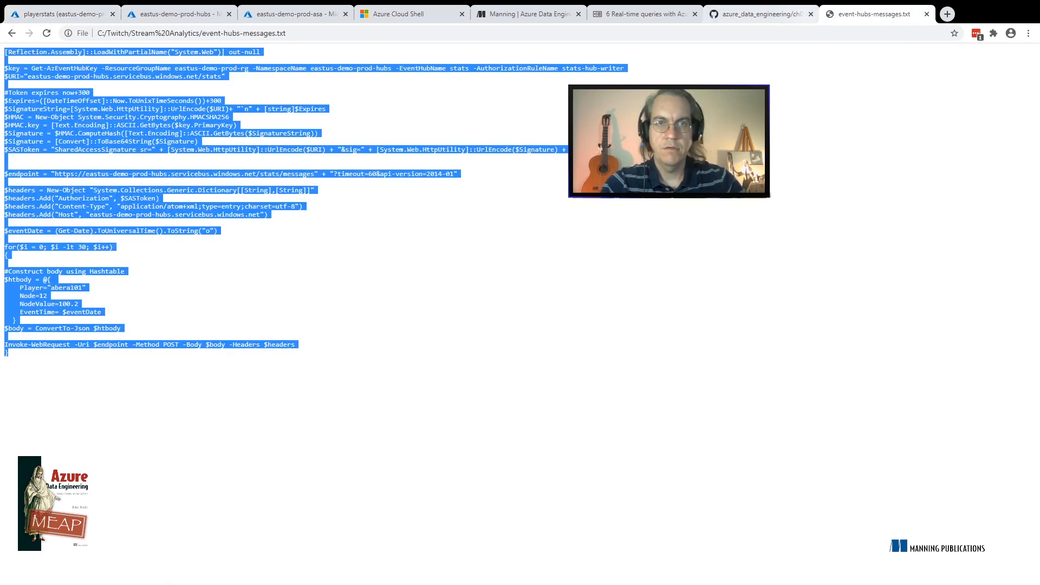
click(412, 14)
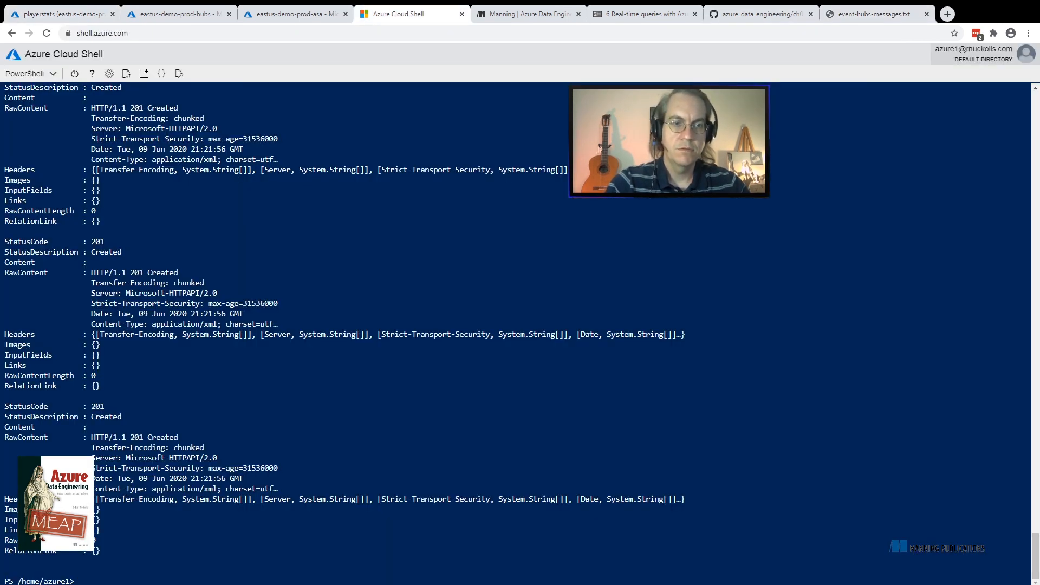
text(clear)
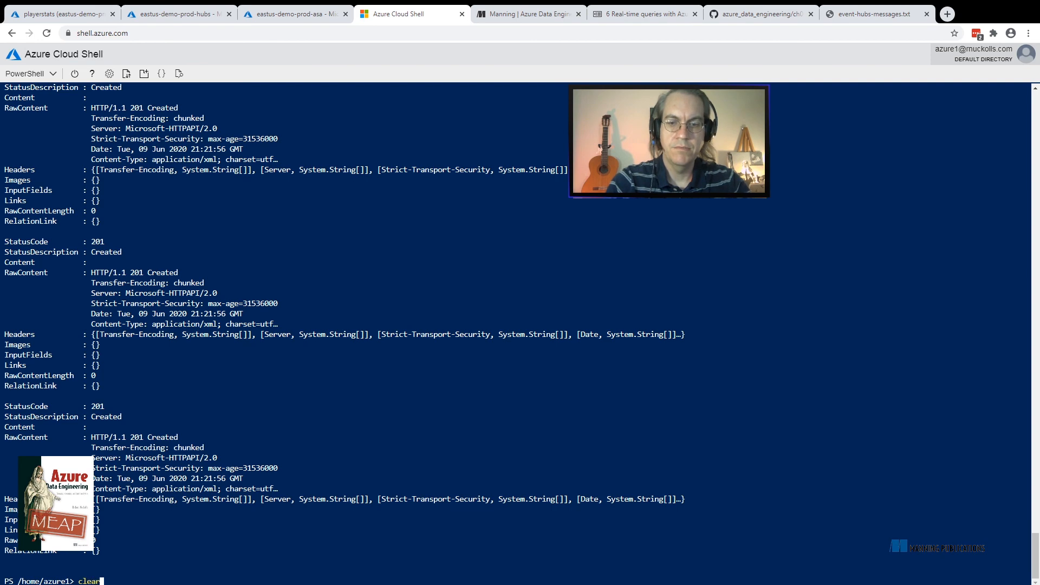
key(Return)
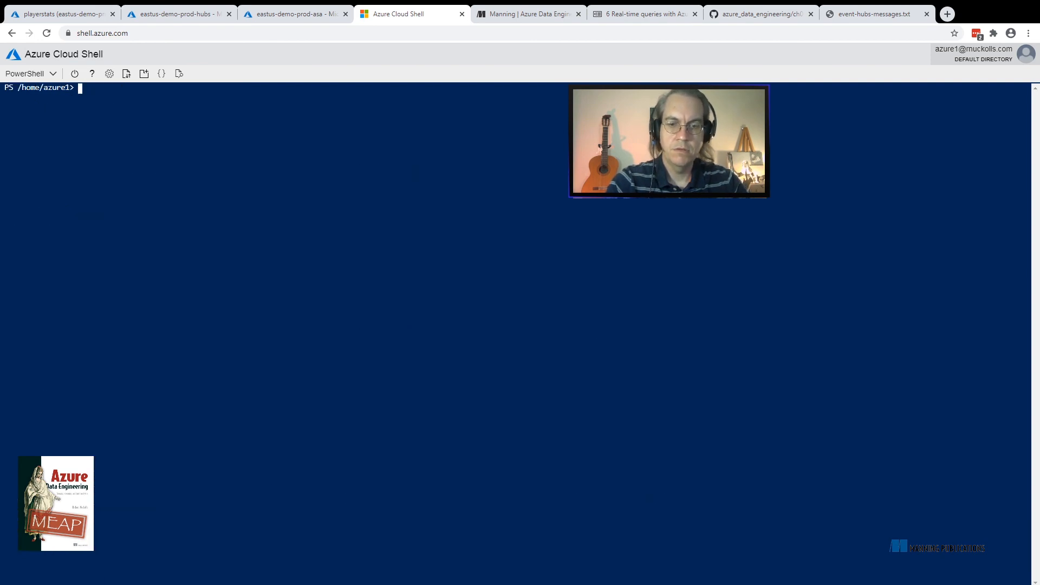
key(ctrl+v)
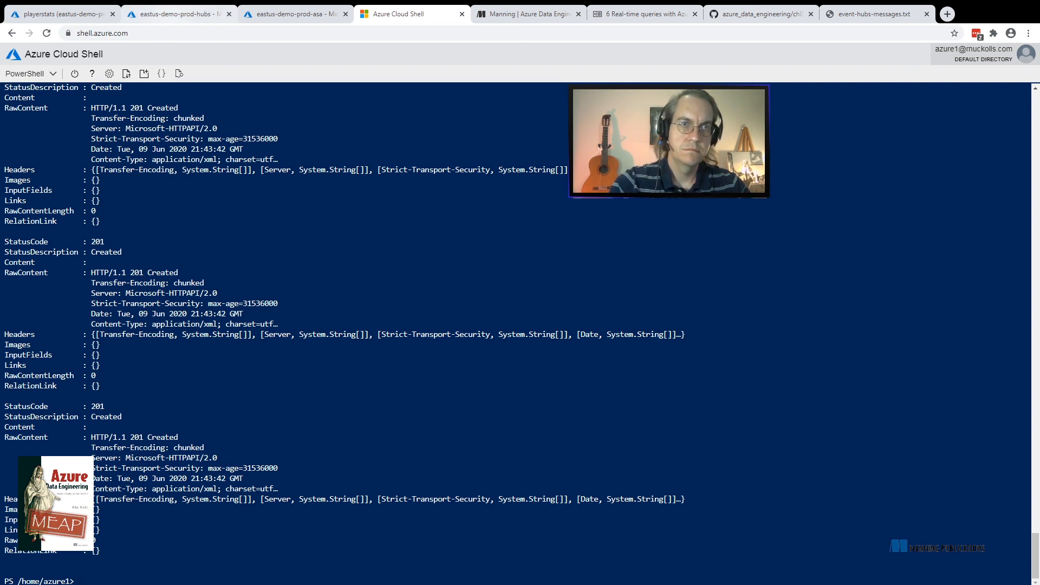
Open the metrics of the eastus-demo-prod-hubs namespace and chart the Incoming Messages metric
click(173, 14)
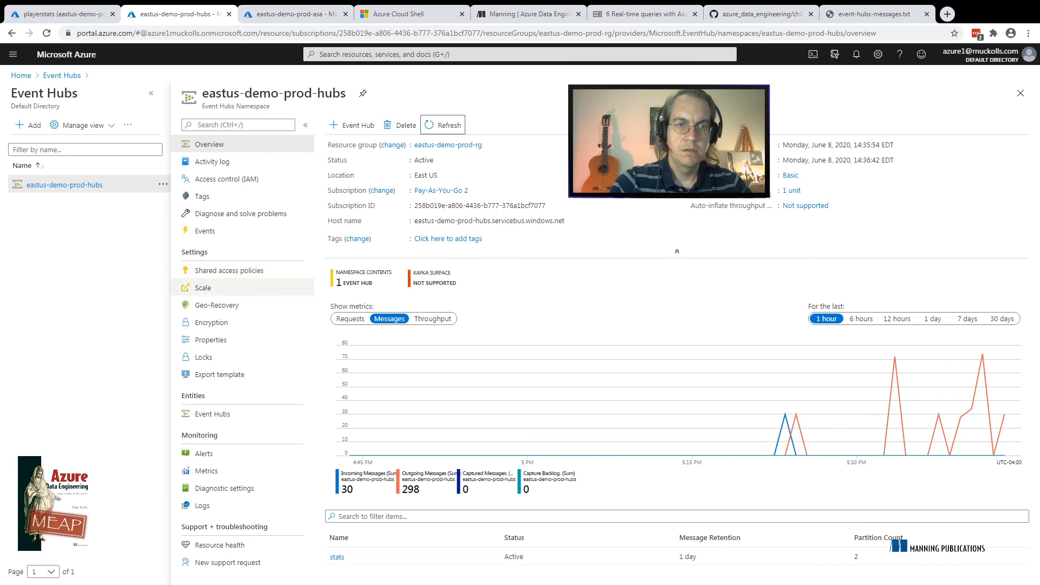
click(207, 471)
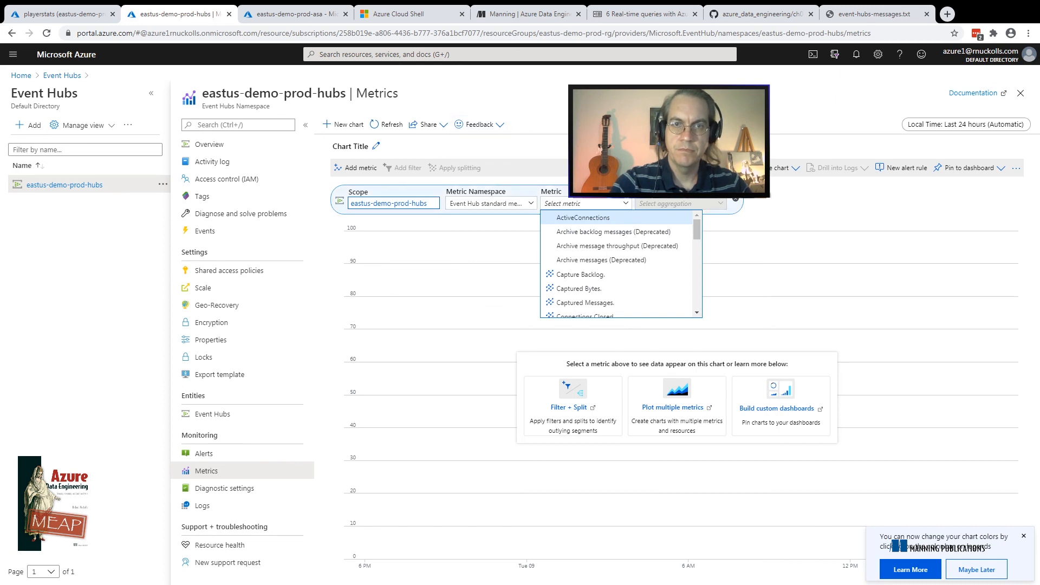
click(491, 203)
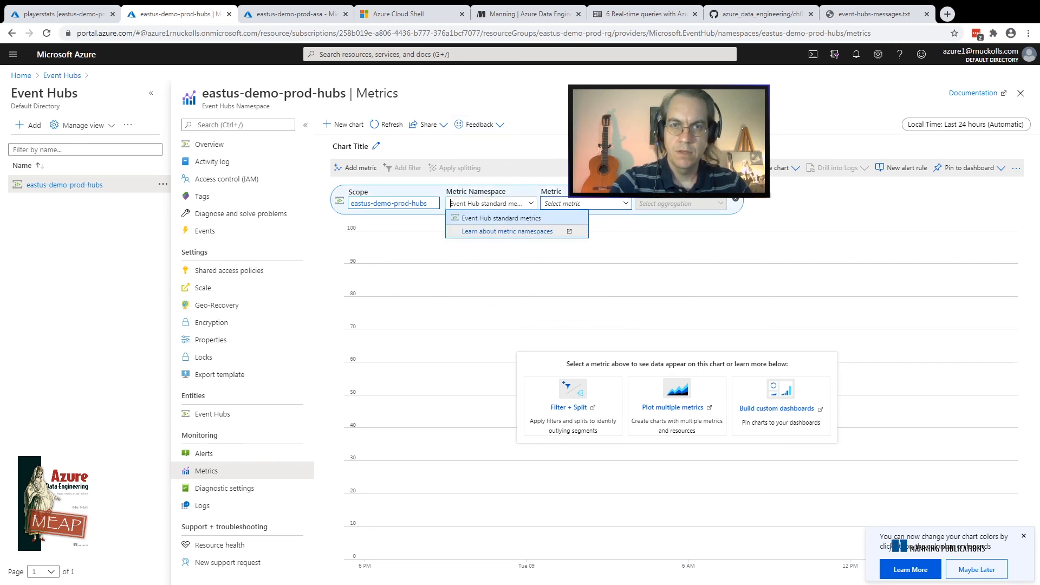
click(586, 203)
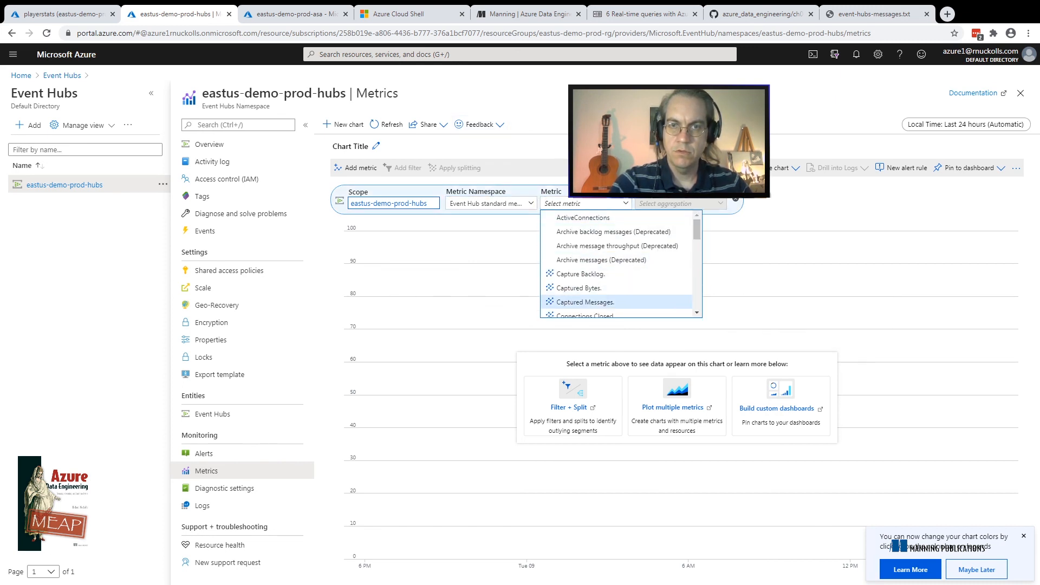
key(Escape)
double_click(703, 364)
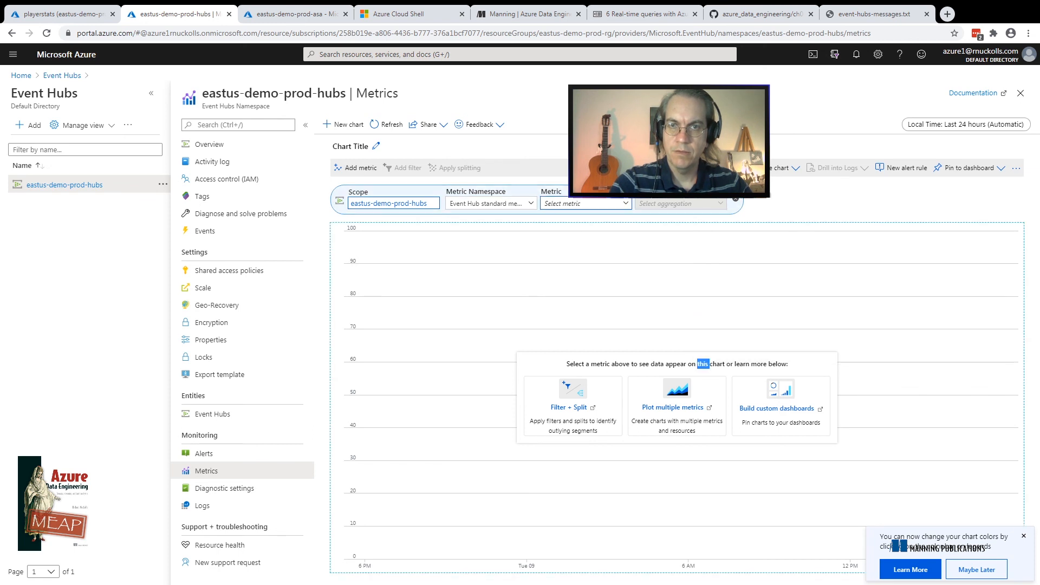
click(586, 204)
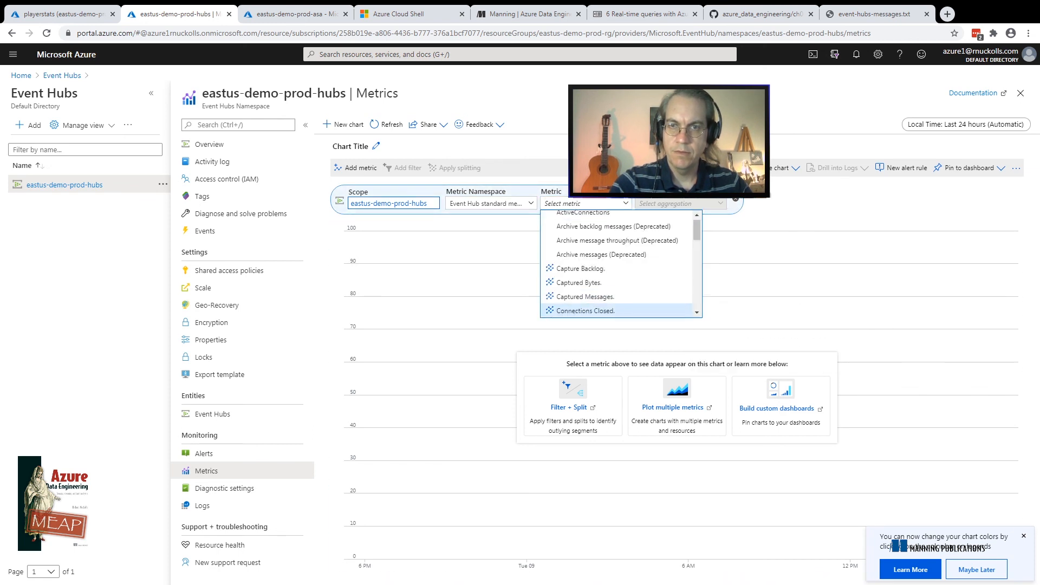
drag(697, 232, 697, 251)
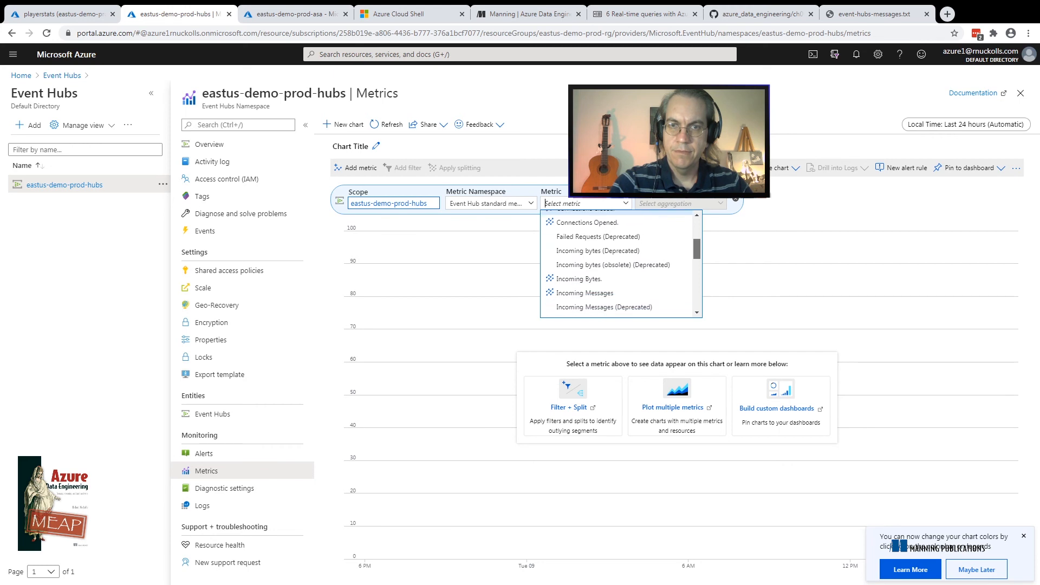
click(585, 293)
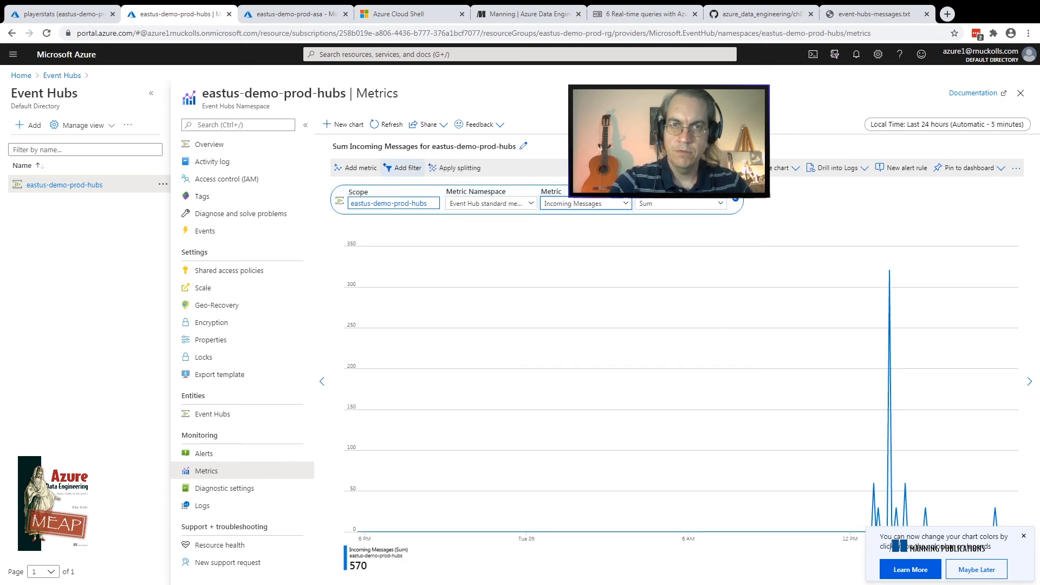
Add the Outgoing Messages metric to the eastus-demo-prod-hubs chart
click(356, 167)
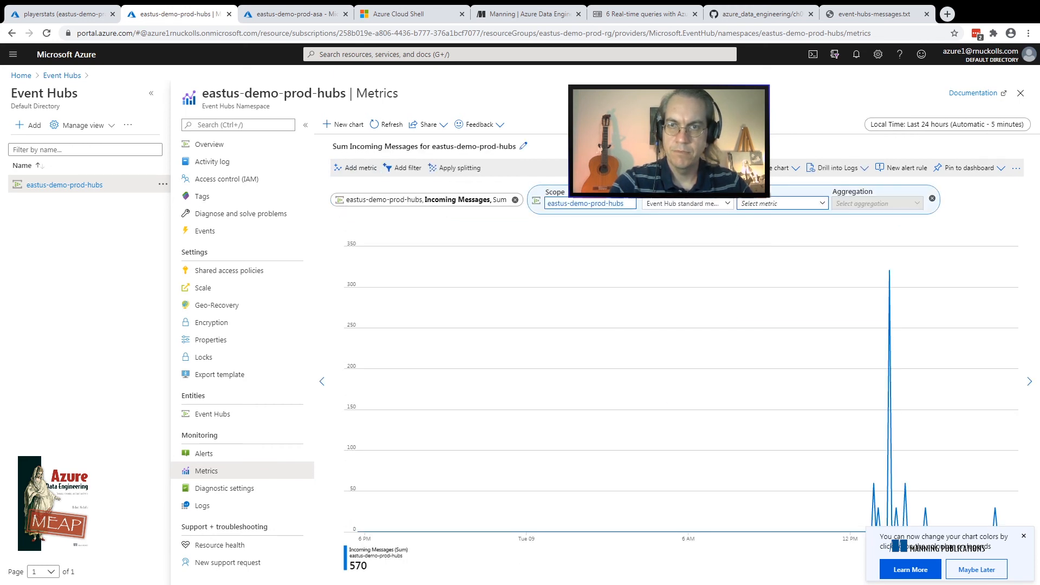
click(783, 204)
scroll(812, 265, down, 7)
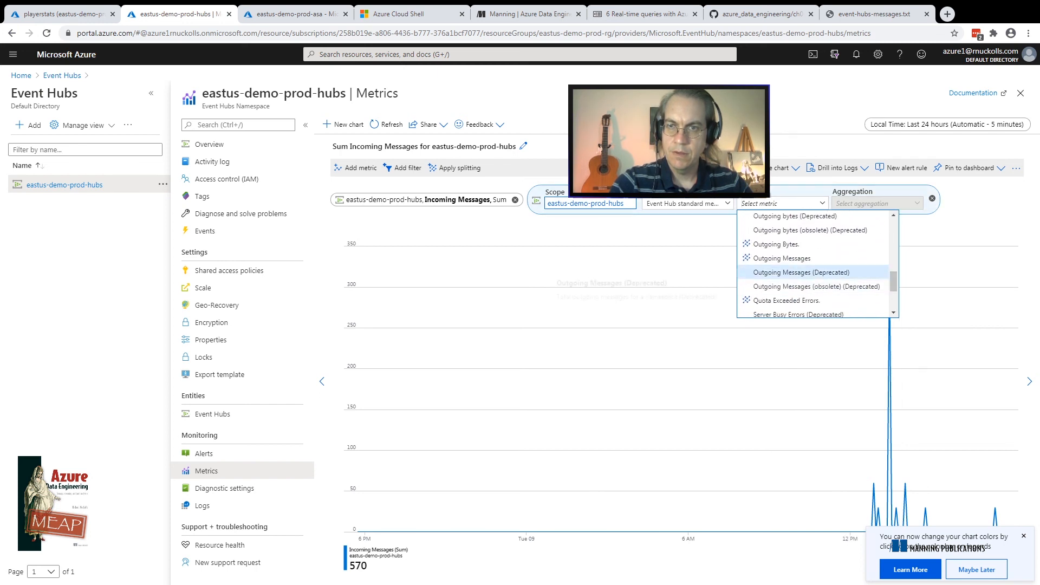
click(782, 259)
Set the Event Hubs metrics chart's time range to the last hour
click(947, 124)
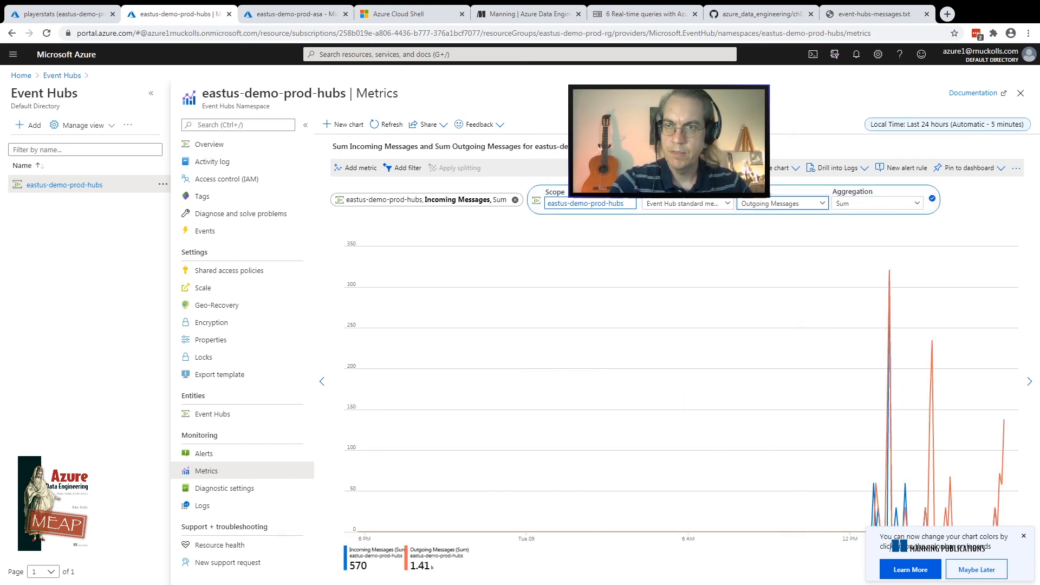
click(840, 179)
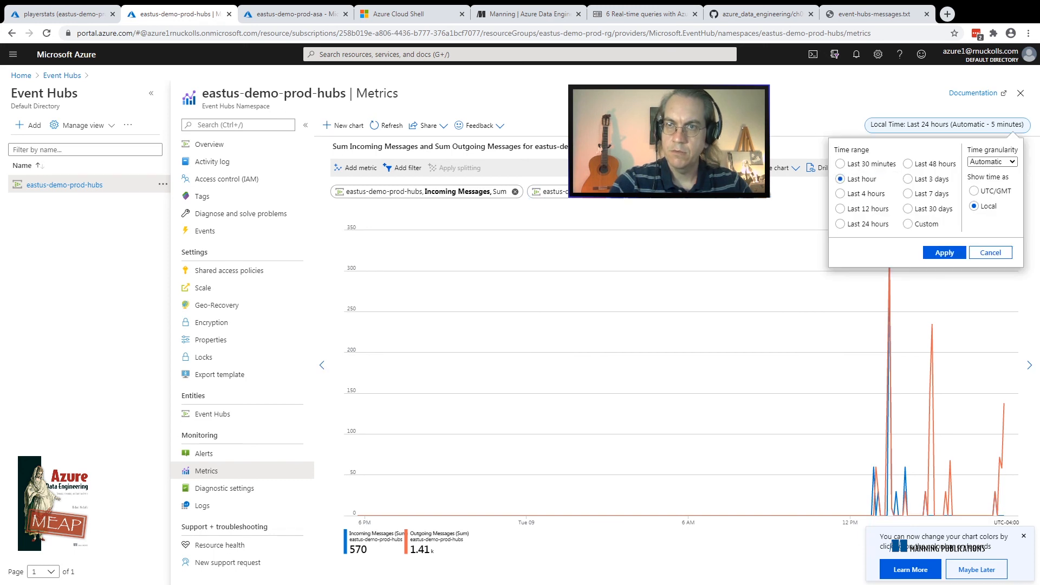
click(945, 253)
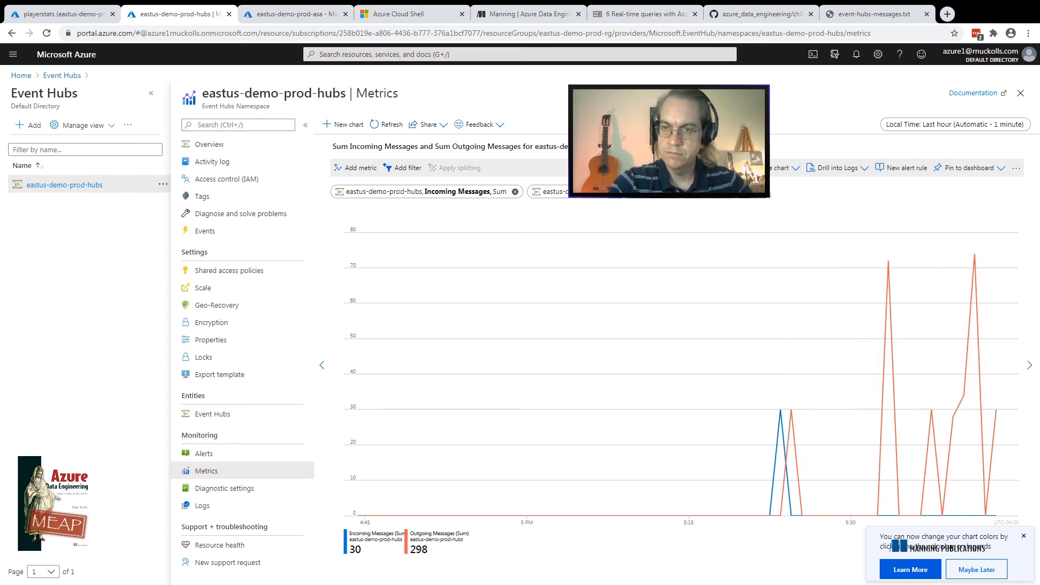
Dismiss the chart colors notice, set the Event Hubs chart's time range to the last 30 minutes and refresh it
click(1024, 535)
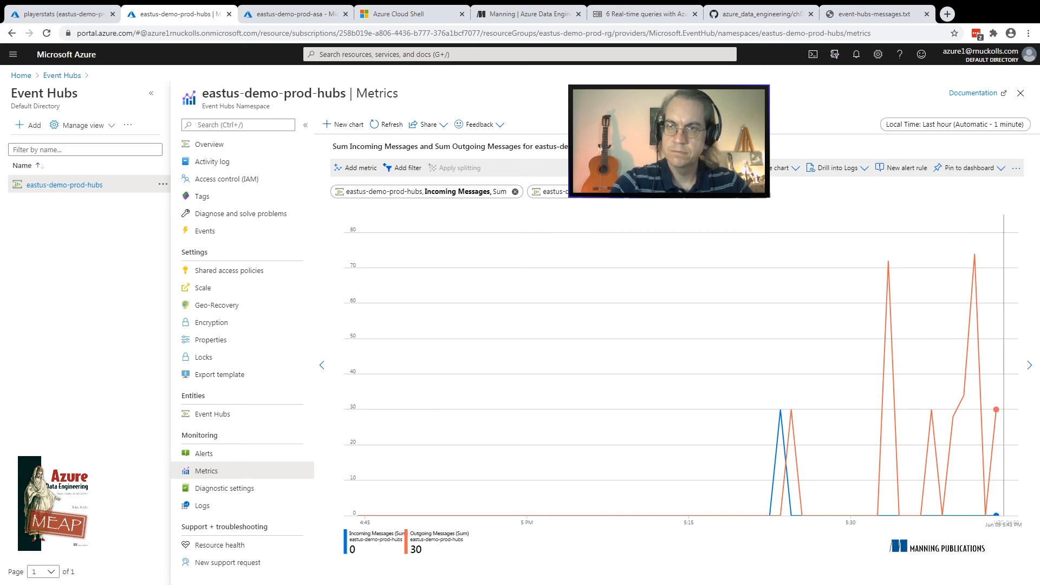
click(955, 125)
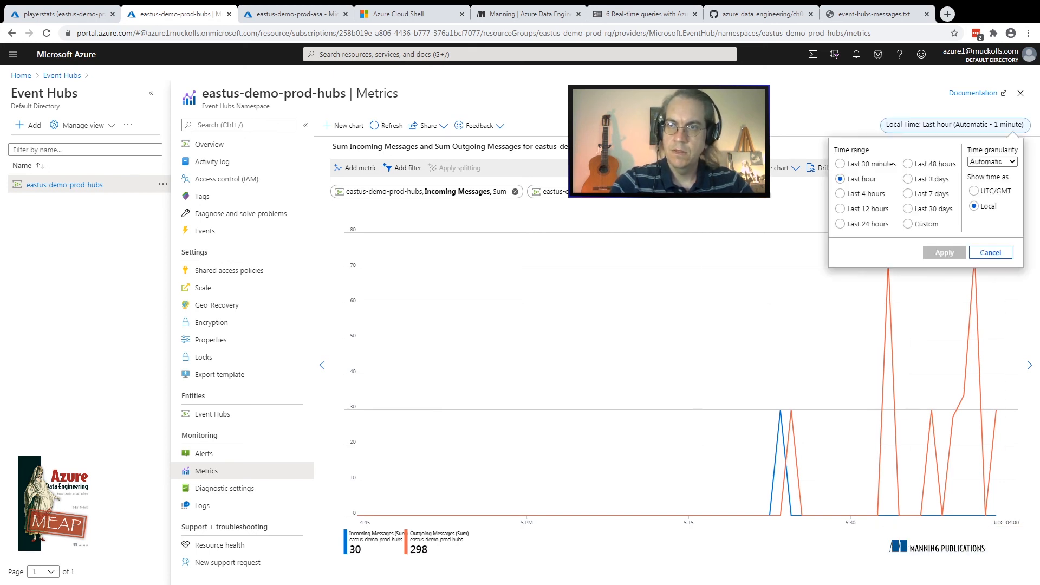
click(840, 164)
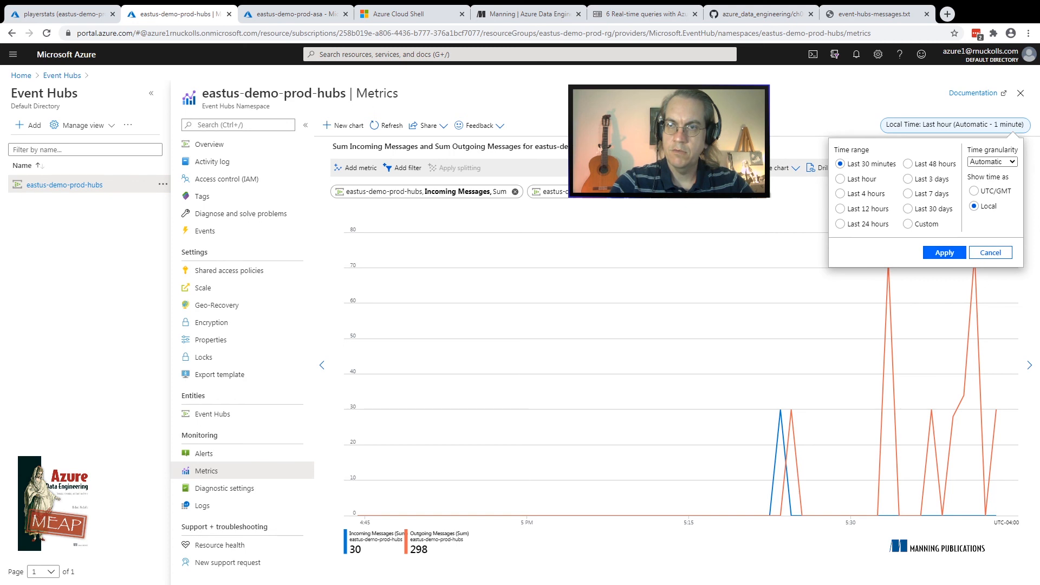
click(944, 252)
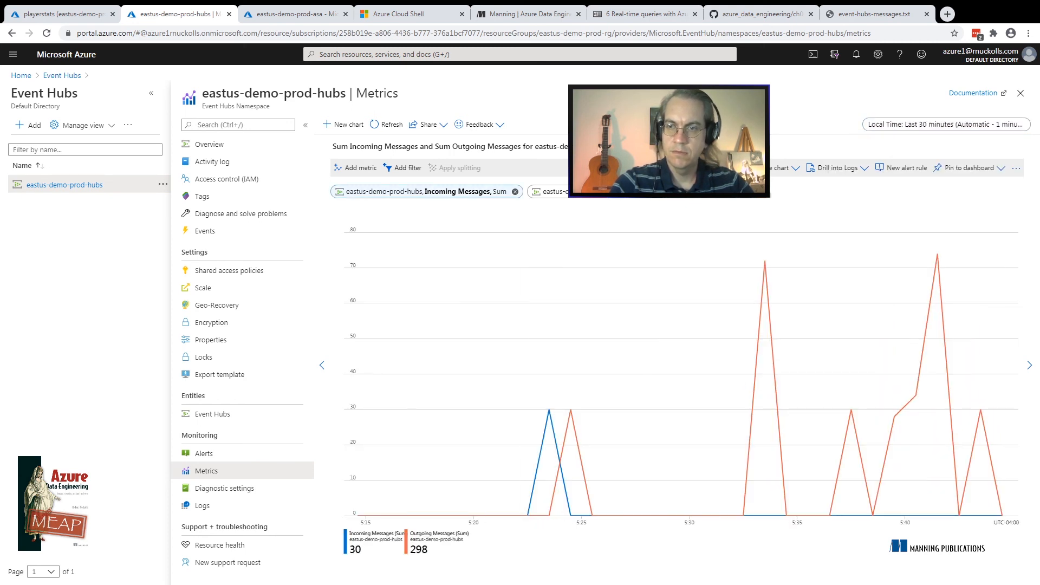
click(386, 124)
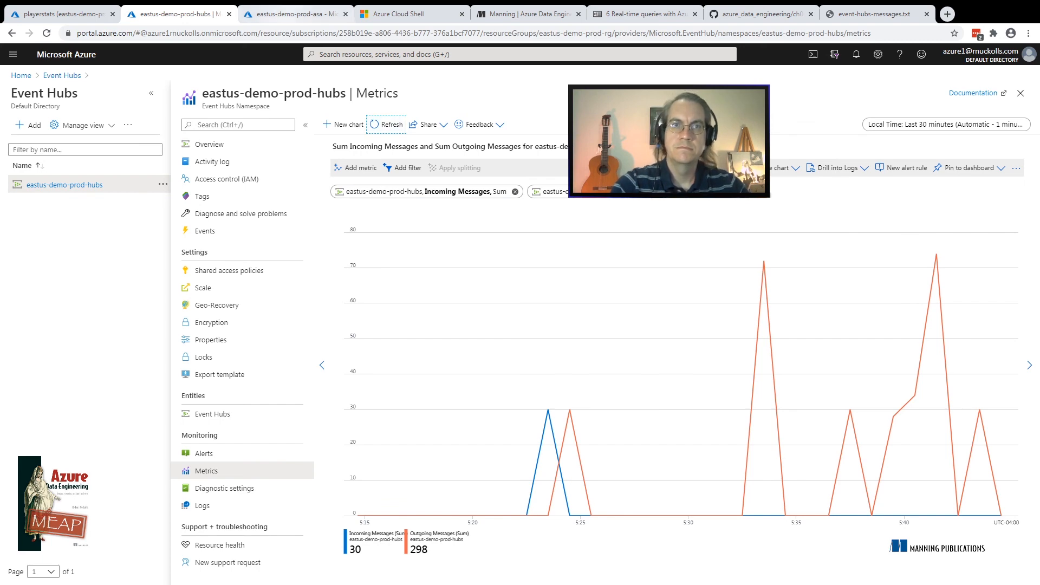
Open the metrics of the eastus-demo-prod-asa Stream Analytics job and chart the Input Events metric
click(296, 14)
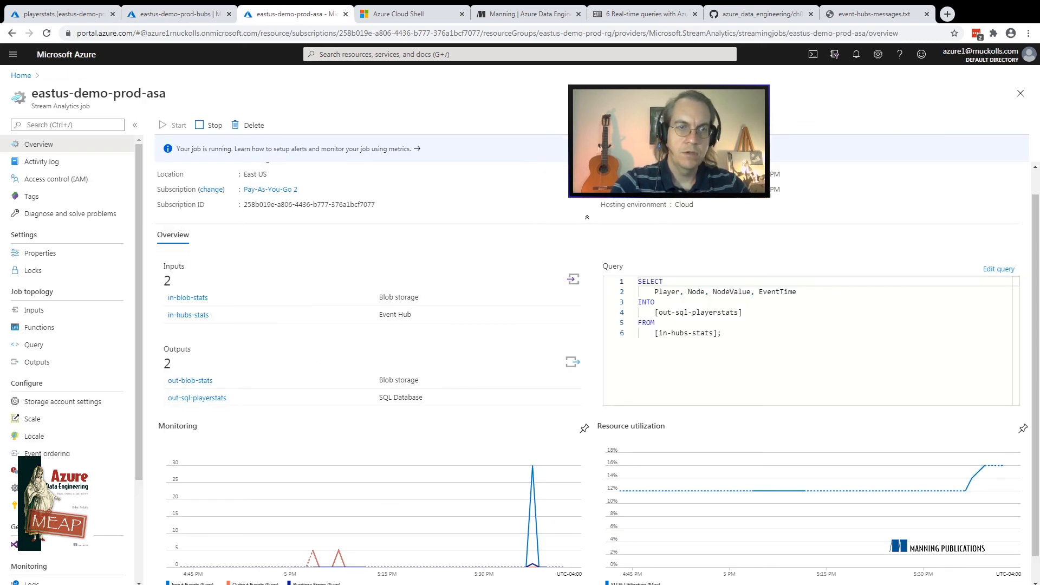
scroll(70, 325, down, 2)
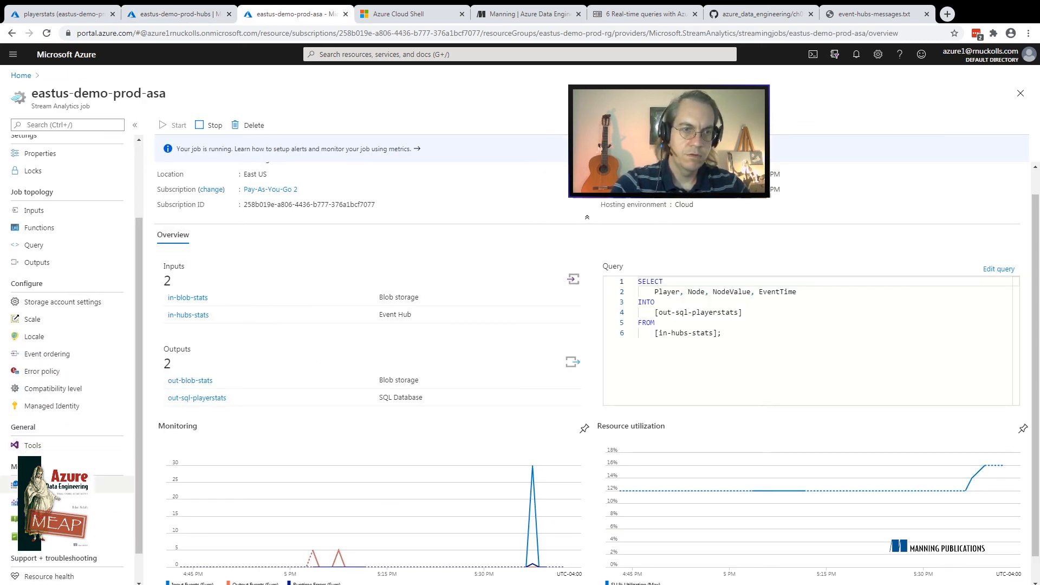
click(33, 501)
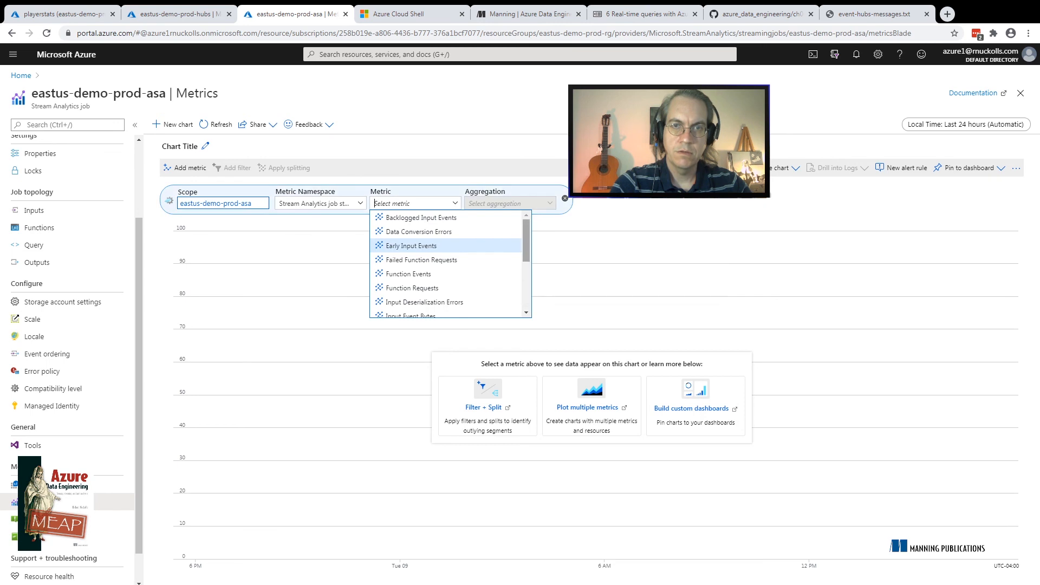
scroll(450, 262, down, 3)
scroll(434, 242, down, 1)
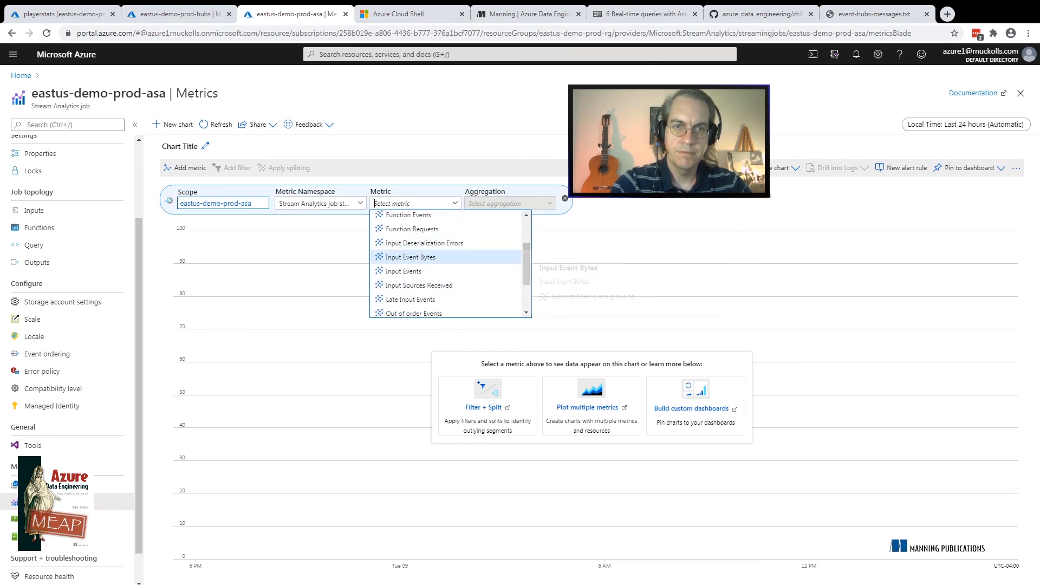
click(412, 271)
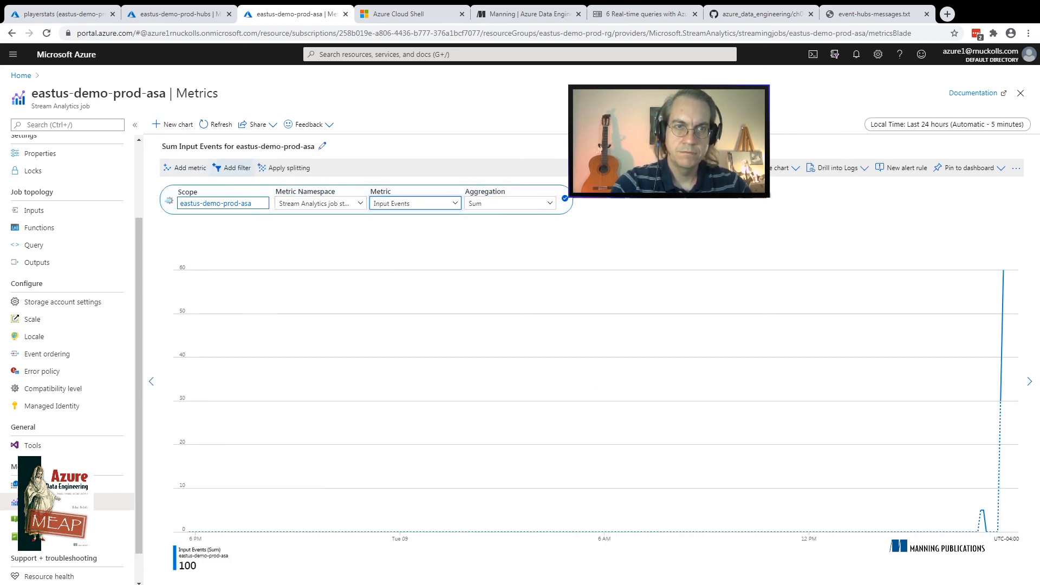
Add the Output Events and Runtime Errors metrics to the eastus-demo-prod-asa chart
click(186, 168)
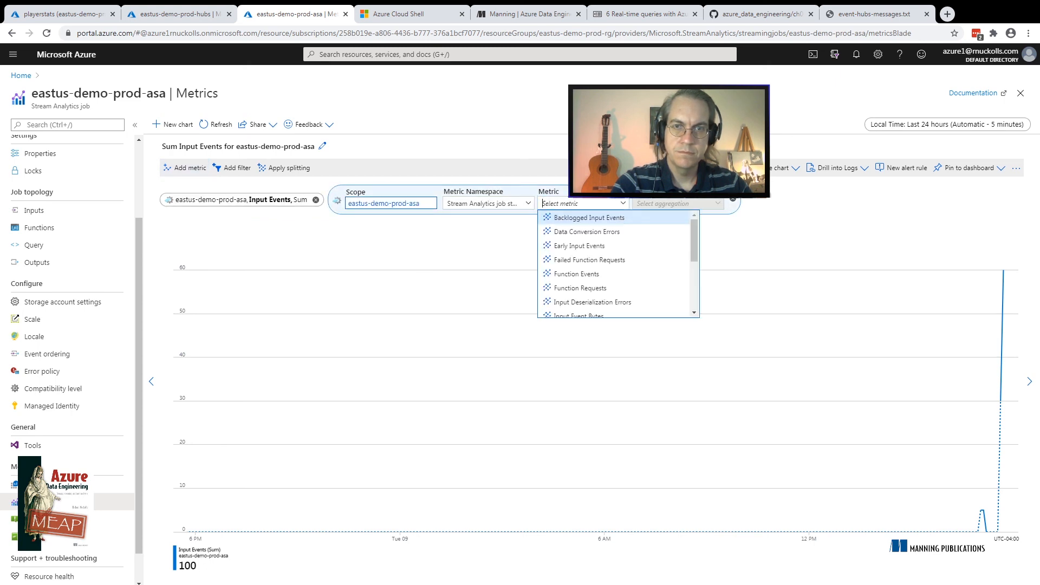
scroll(618, 264, down, 3)
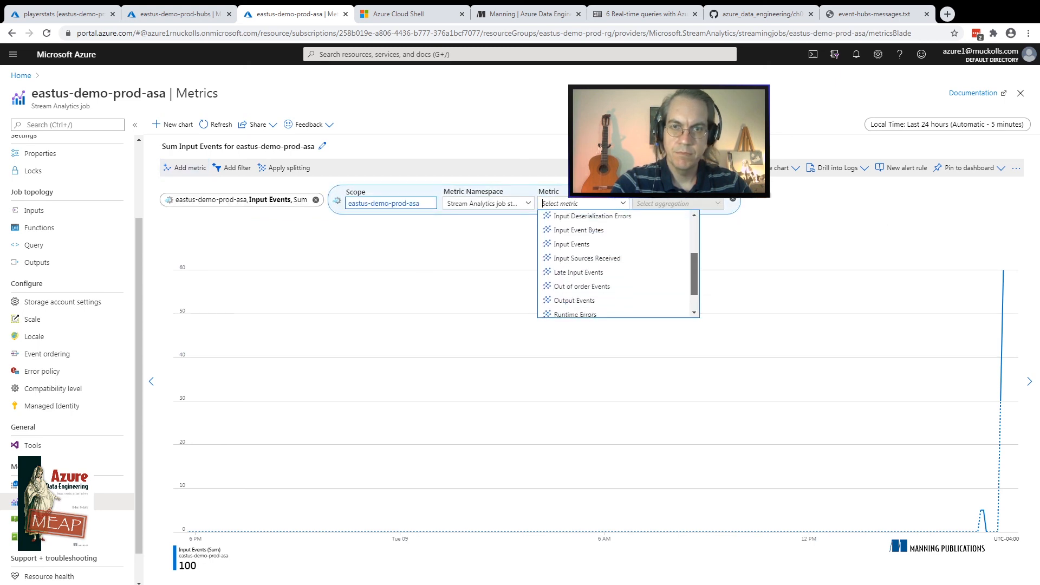
click(575, 268)
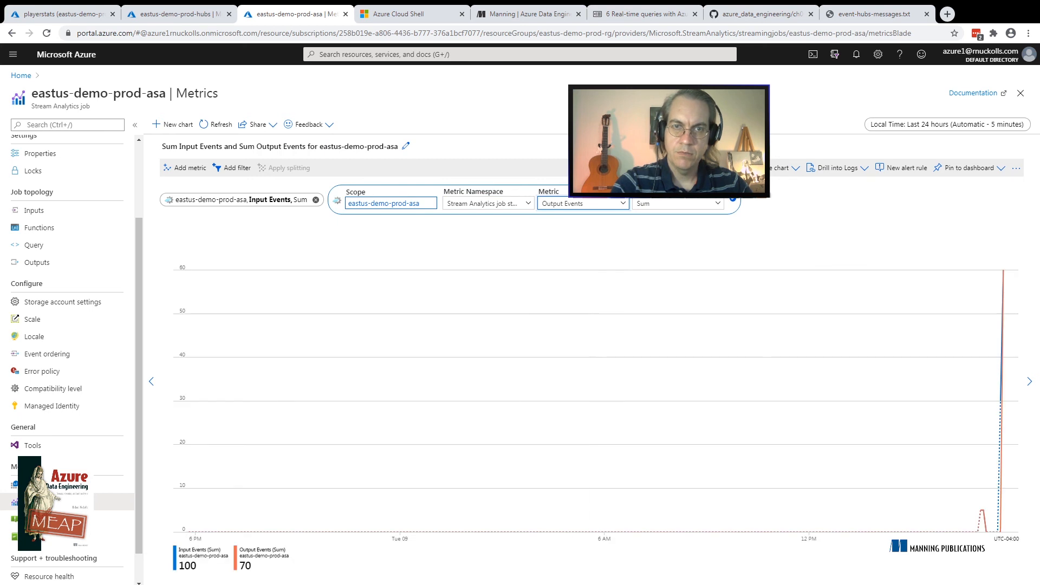
click(184, 167)
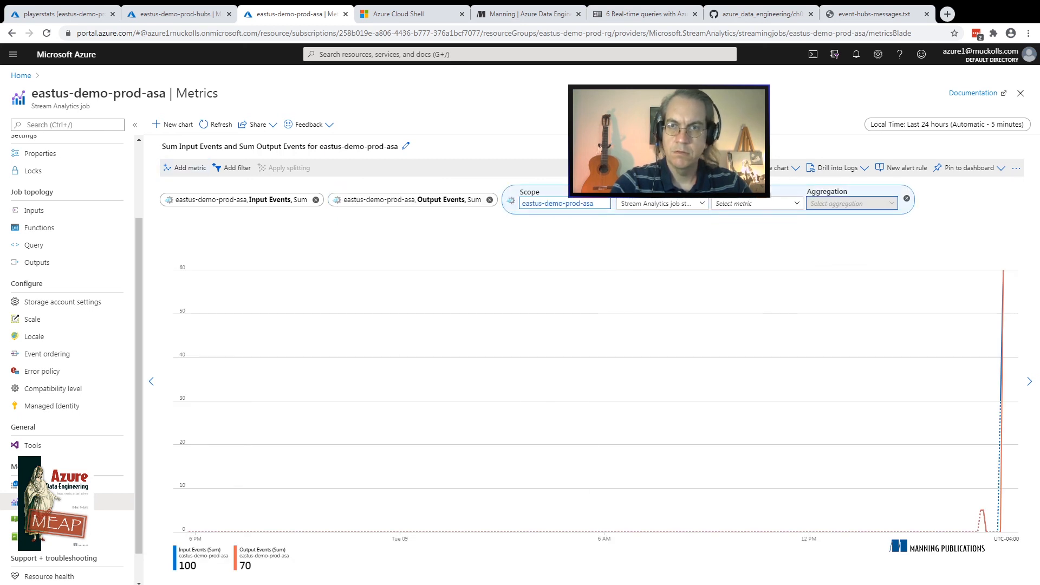
click(757, 204)
drag(868, 237, 868, 287)
click(749, 283)
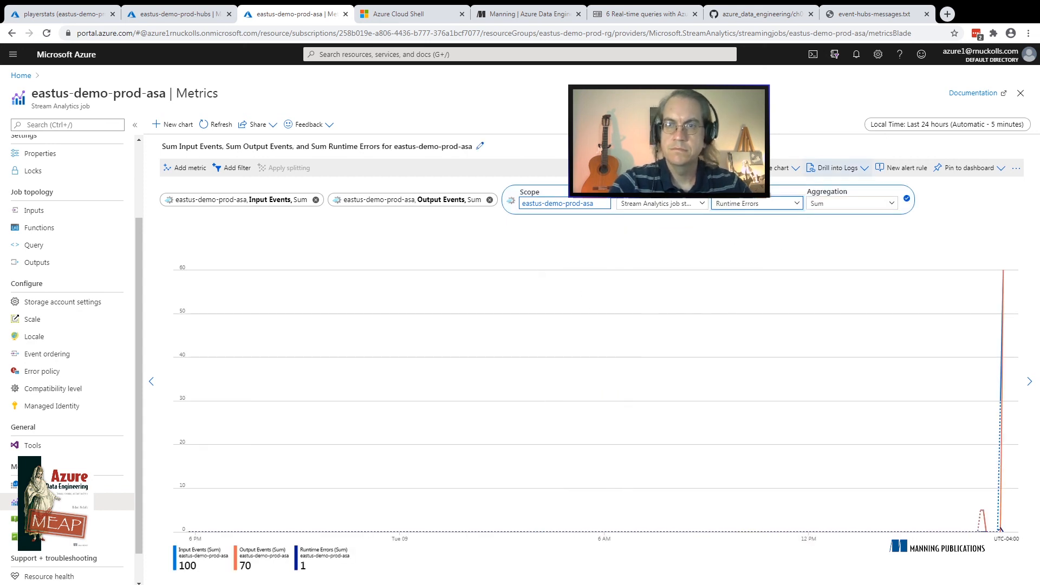
Set the Stream Analytics chart's time range to the last hour and refresh it
click(947, 124)
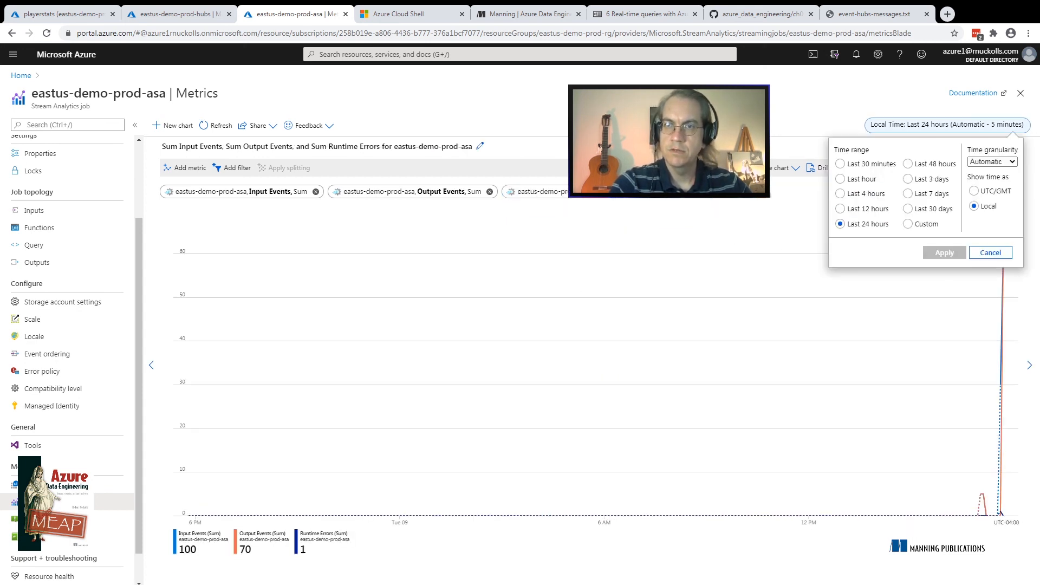
click(862, 179)
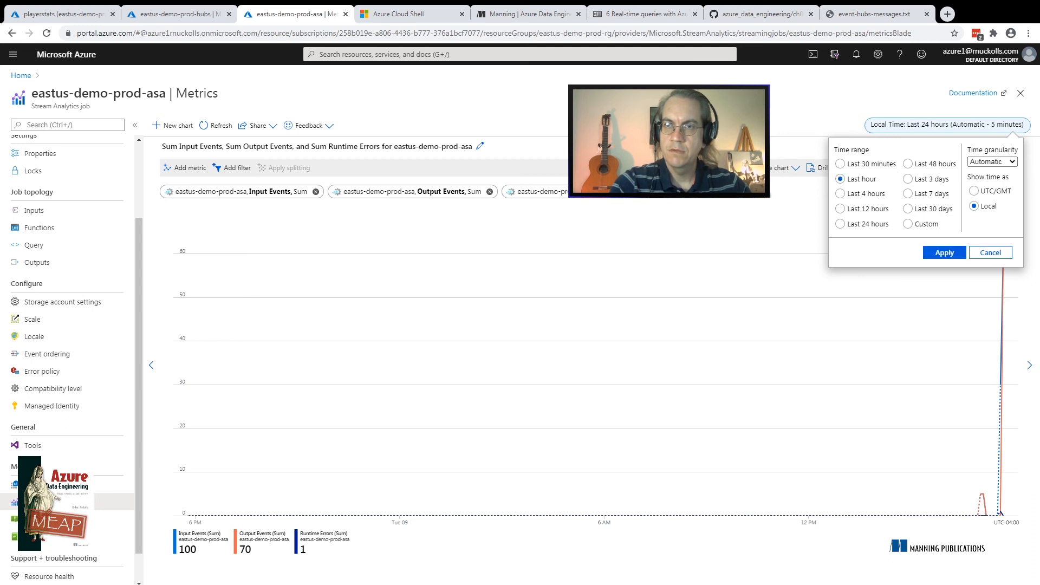
click(944, 253)
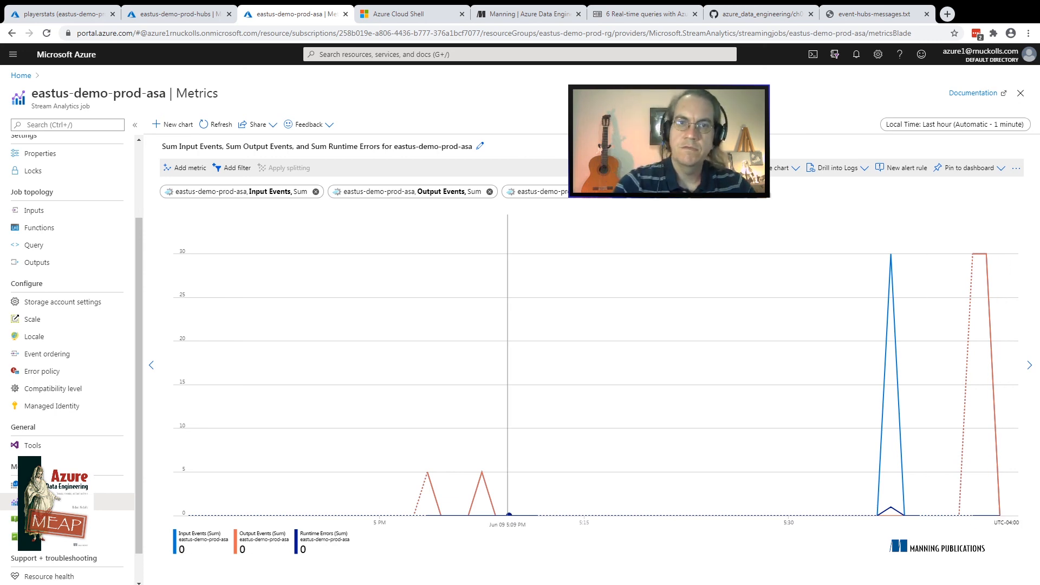
click(215, 125)
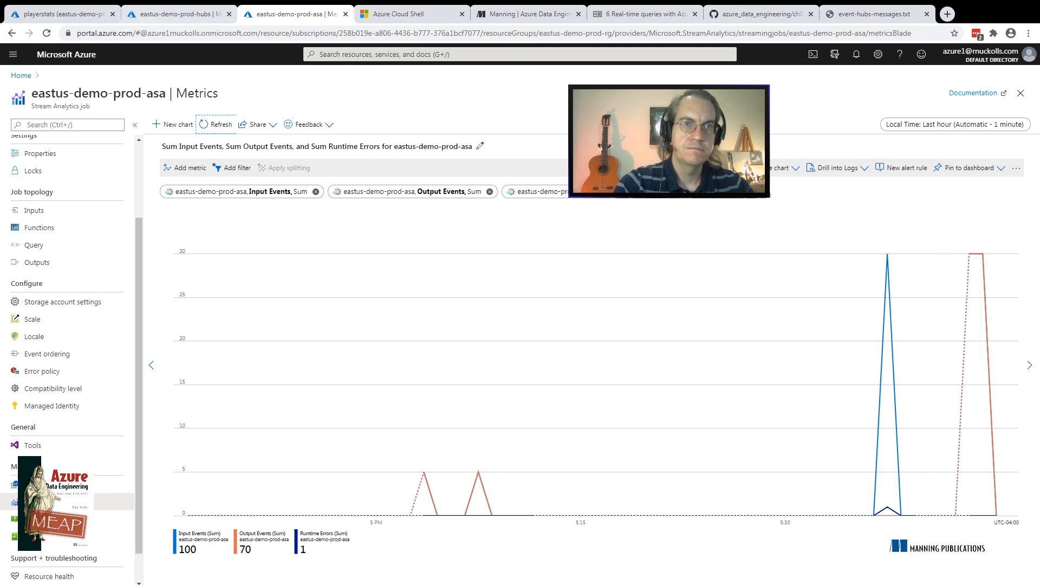
Compare the Event Hubs and Stream Analytics metrics charts, and rerun the row count query on the playerstats database
click(176, 13)
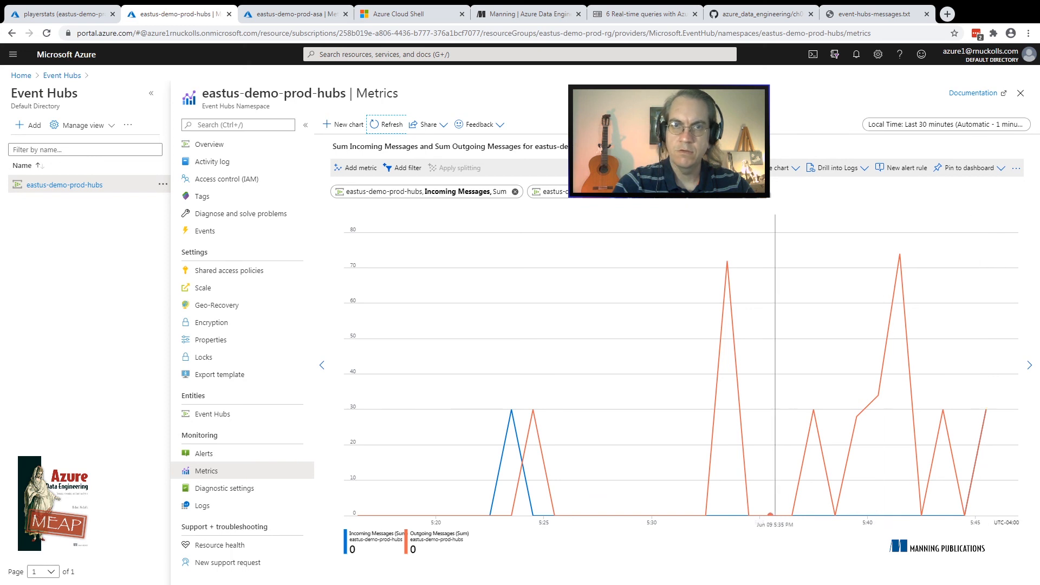
click(292, 14)
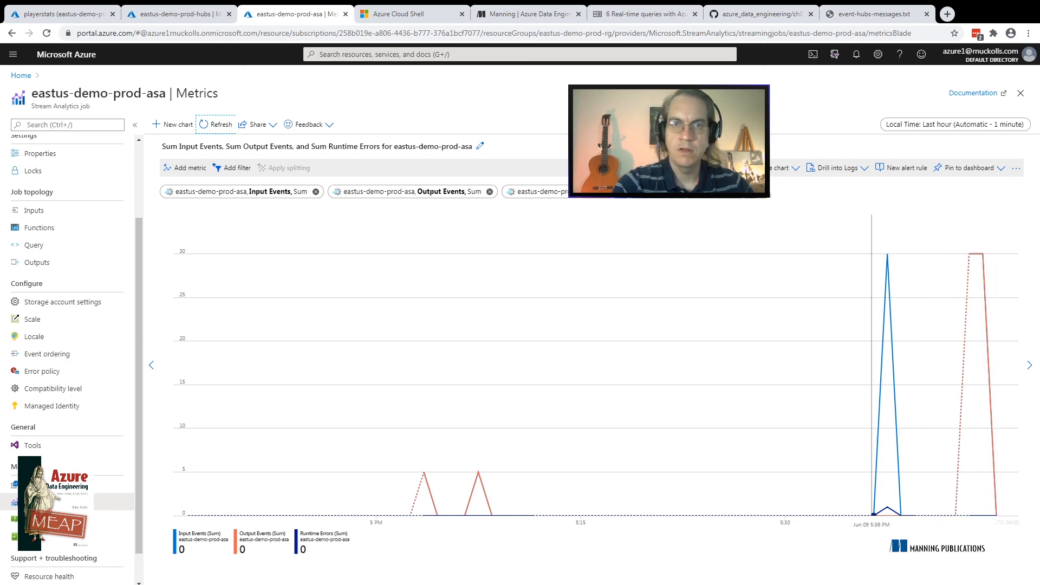
click(65, 13)
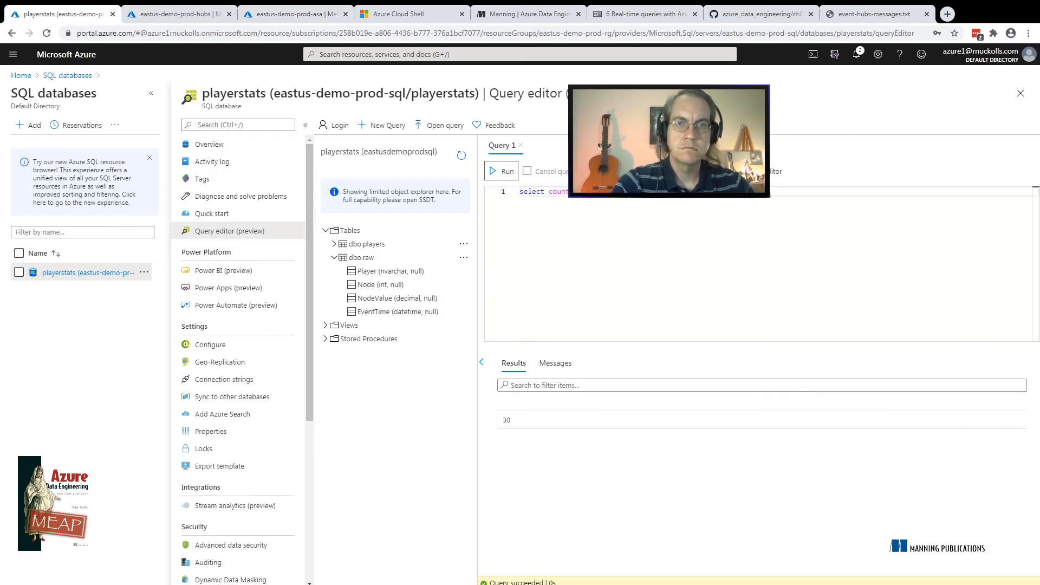
click(502, 171)
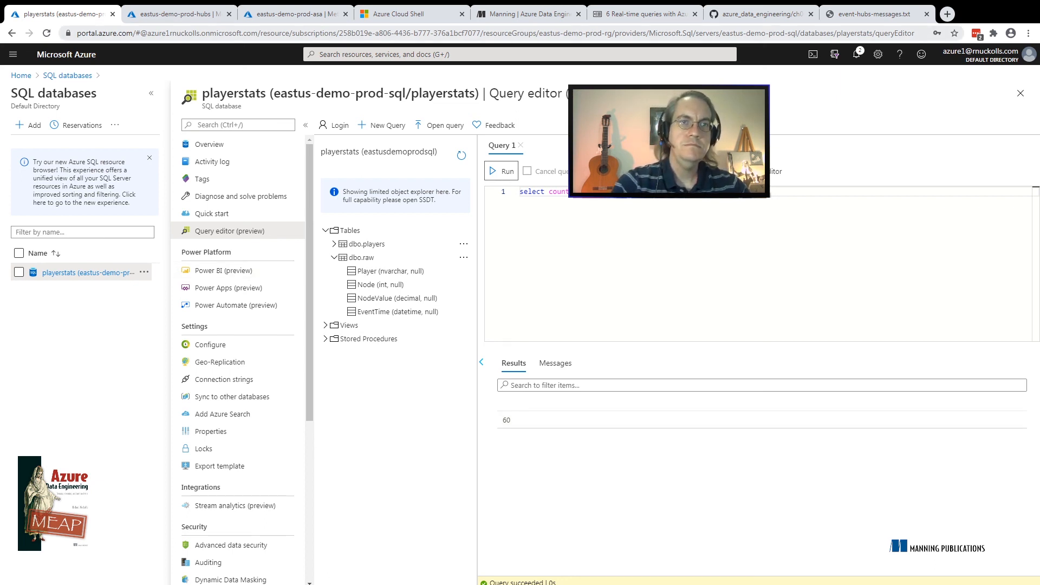
Return to the overview of the eastus-demo-prod-asa job and stop the streaming job
click(295, 15)
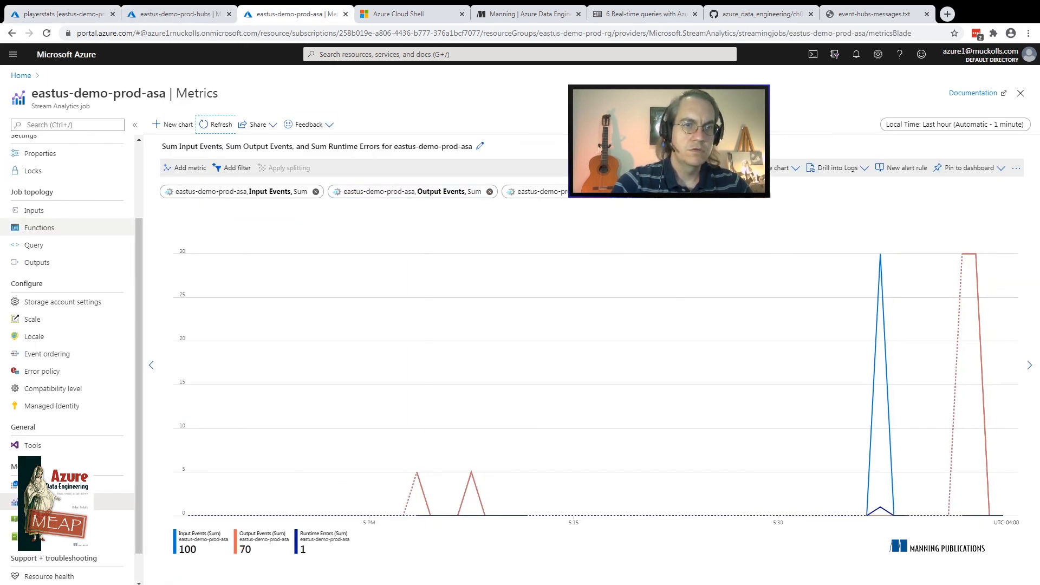
scroll(68, 352, up, 2)
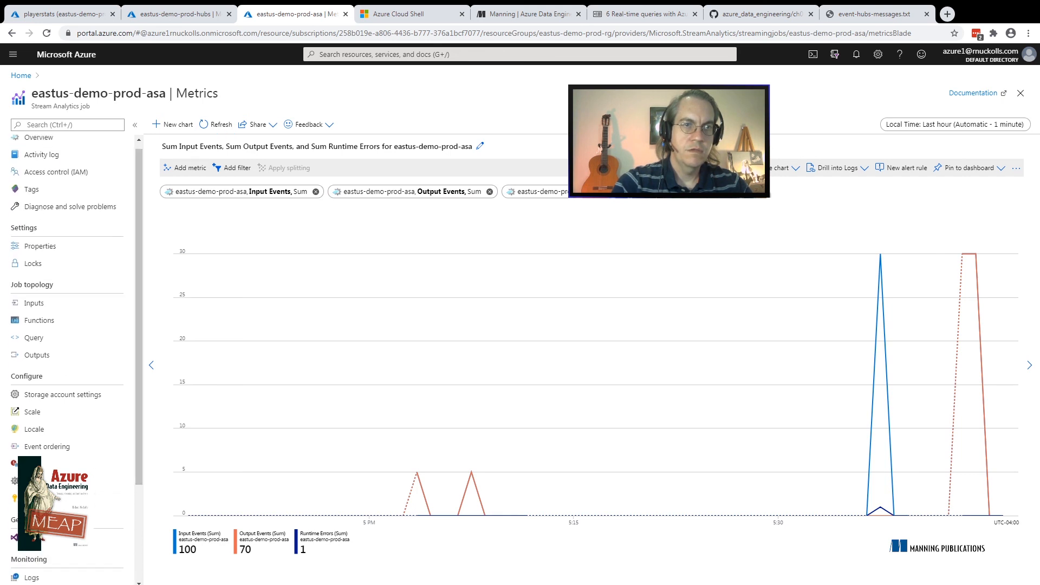
click(39, 138)
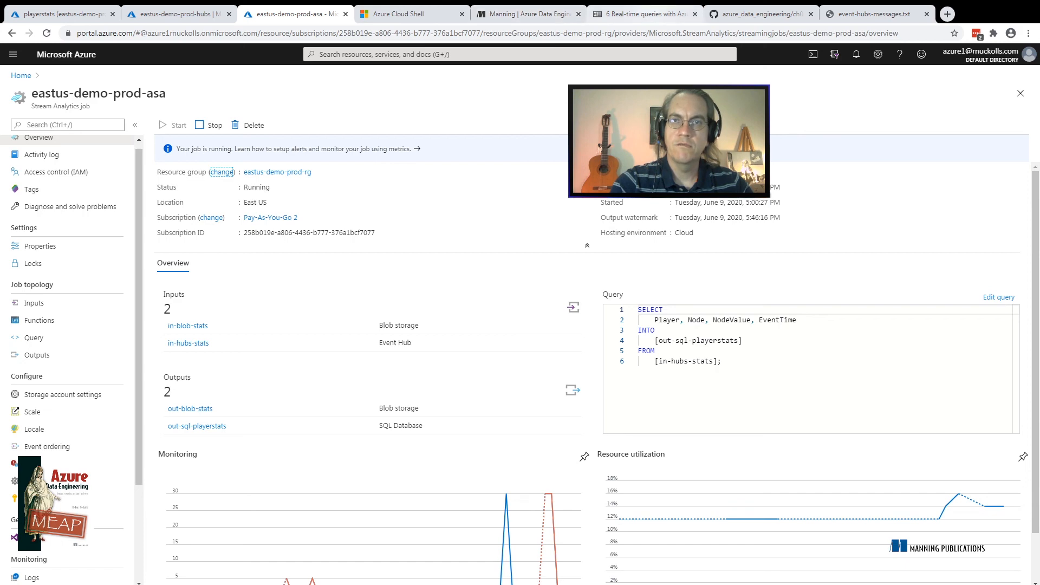
click(645, 13)
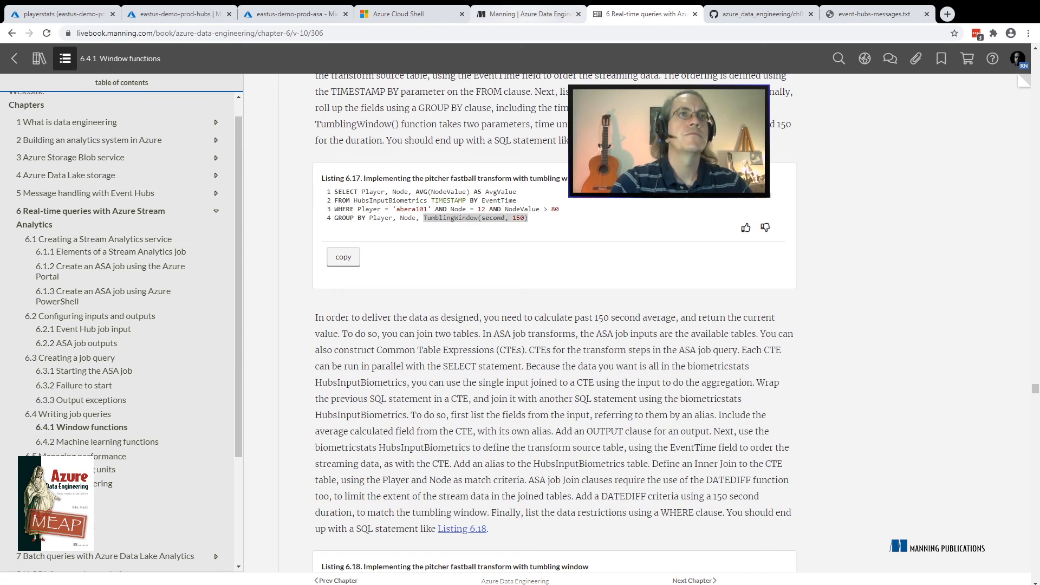
click(528, 14)
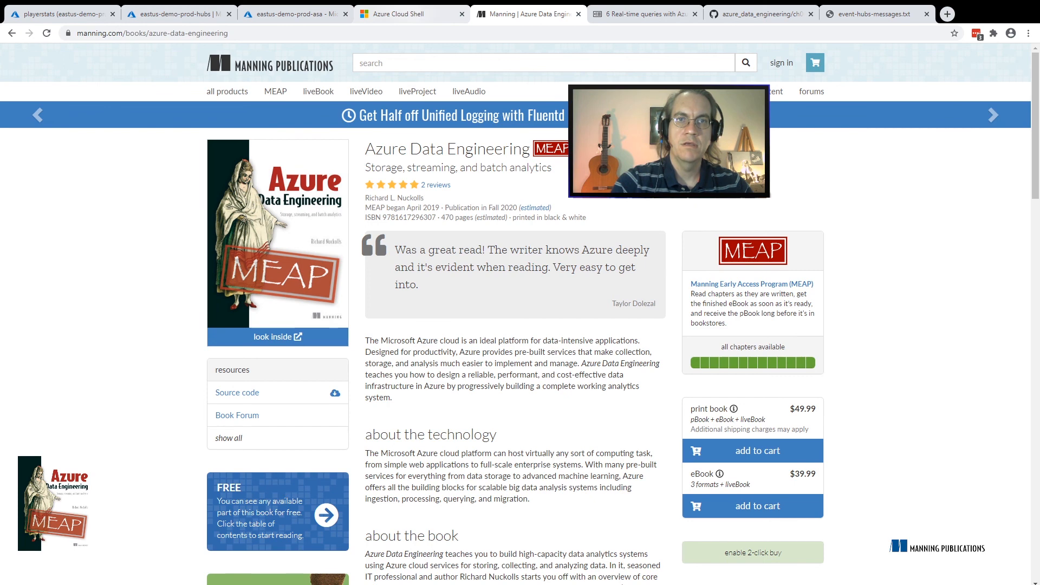
click(405, 15)
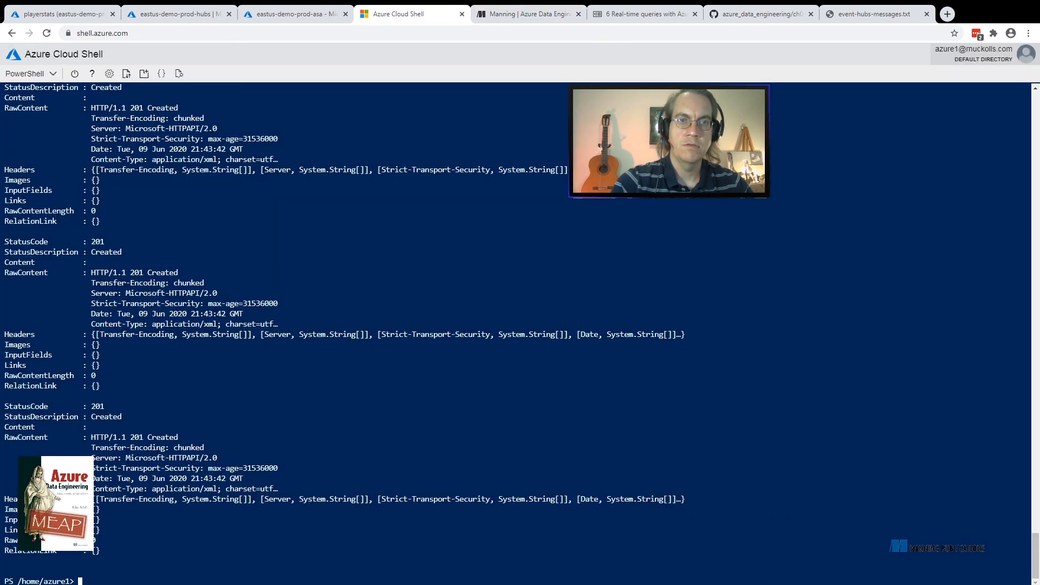
click(292, 14)
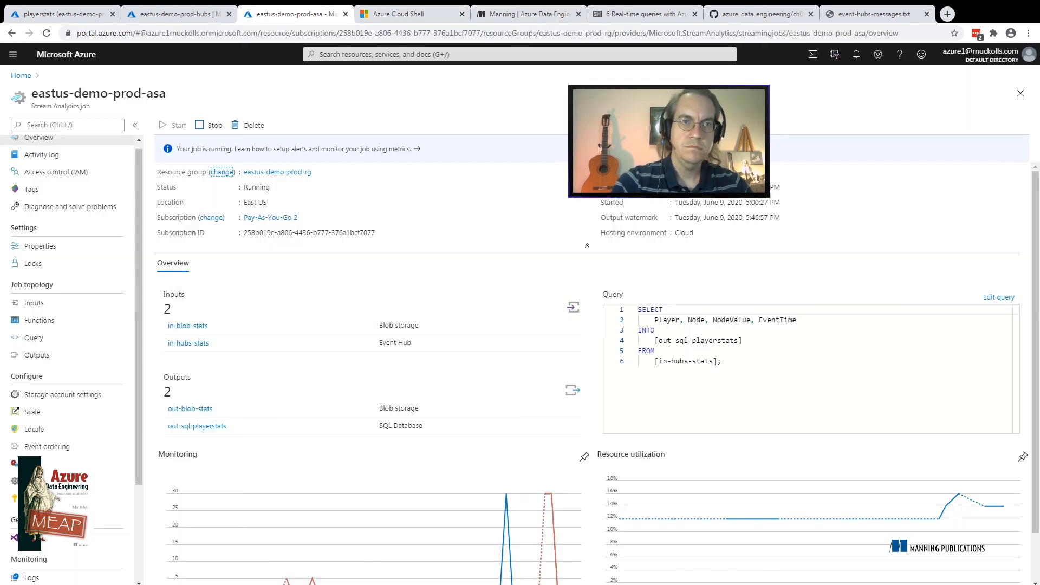
click(208, 125)
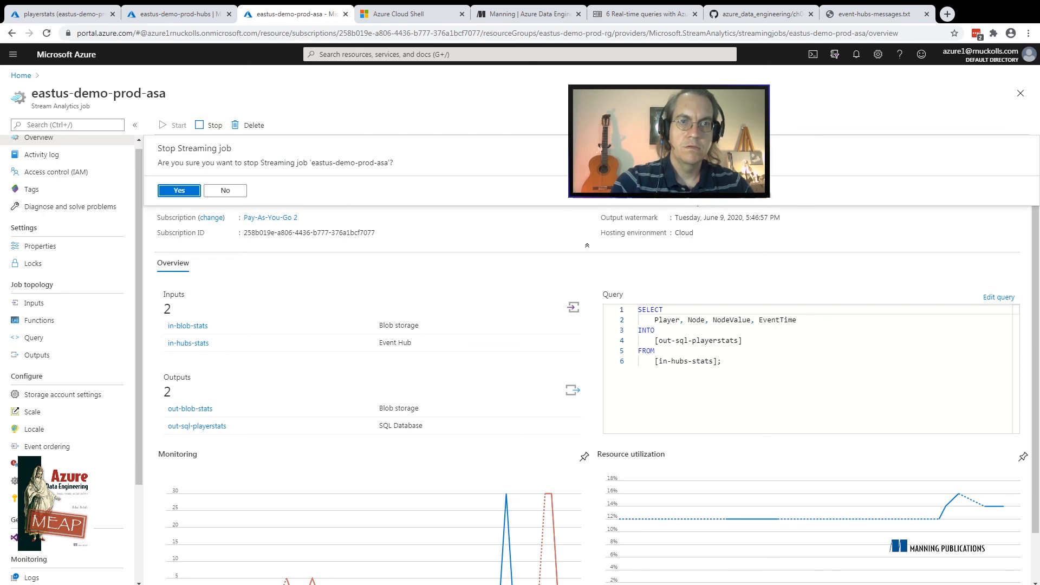
key(Return)
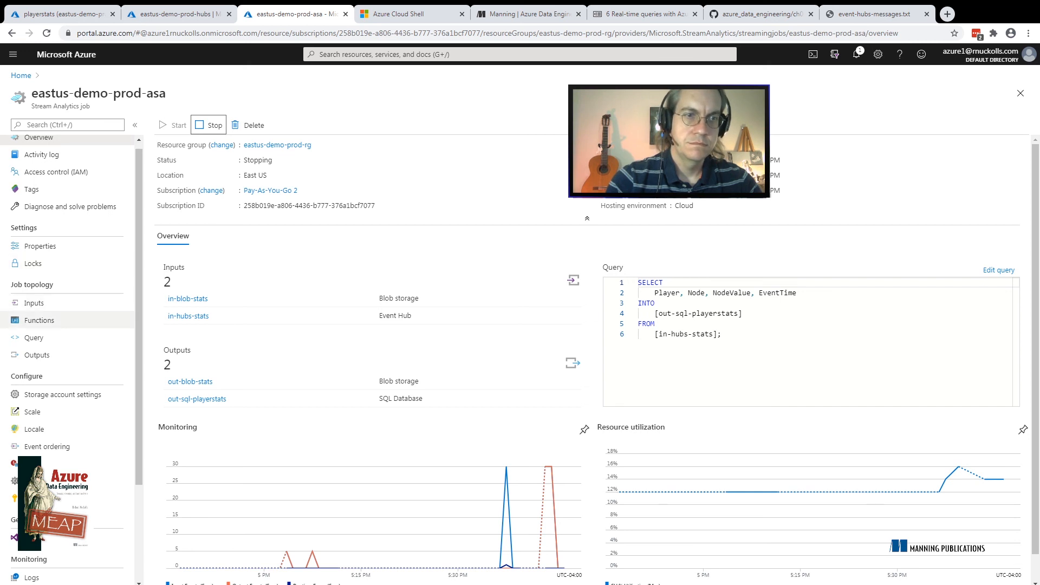
Open the eastus-demo-prod-asa job's query and review its SELECT fields and INTO and FROM clauses
click(33, 338)
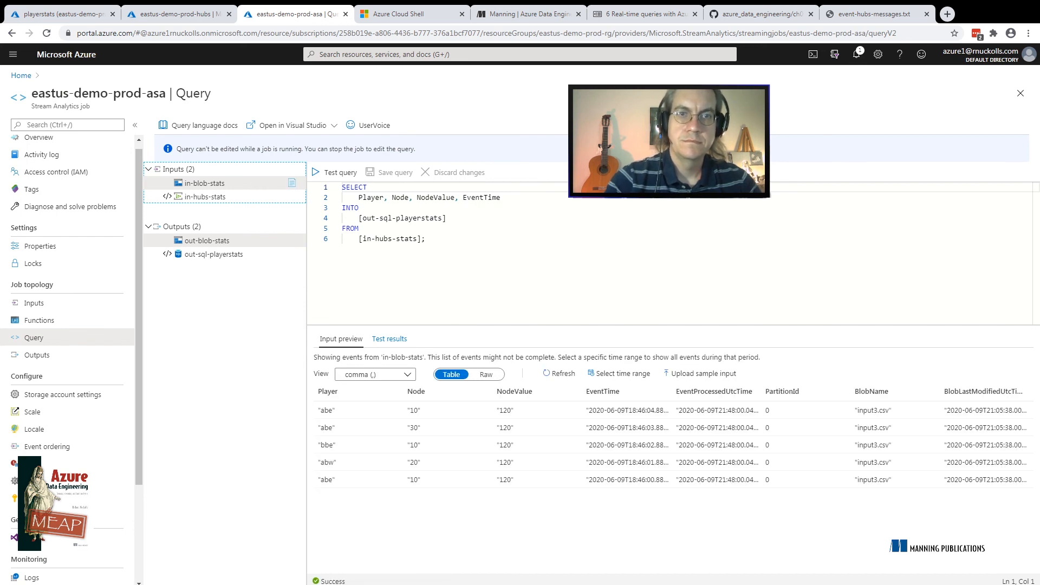
click(360, 228)
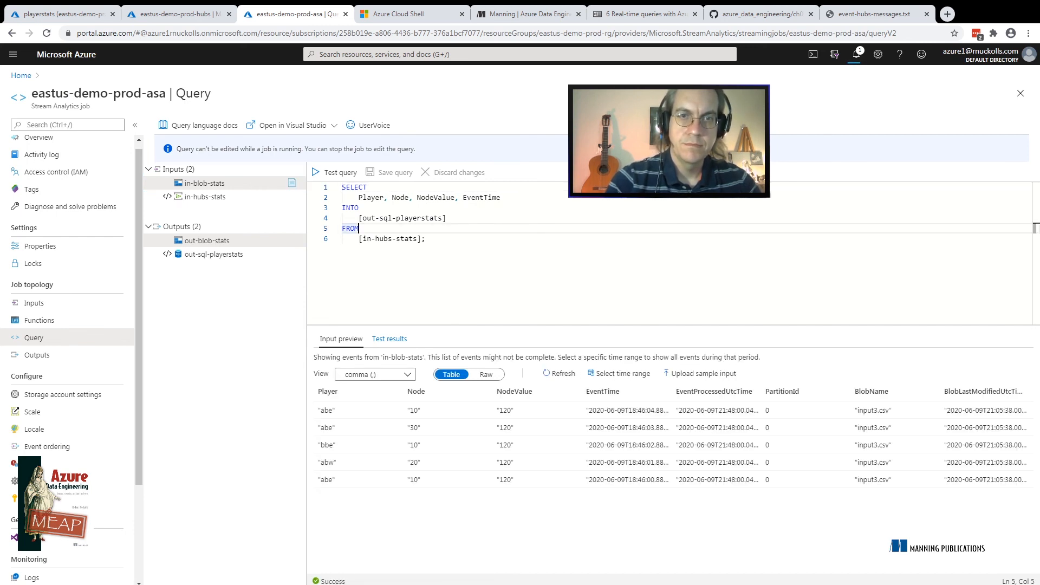
drag(501, 197, 358, 198)
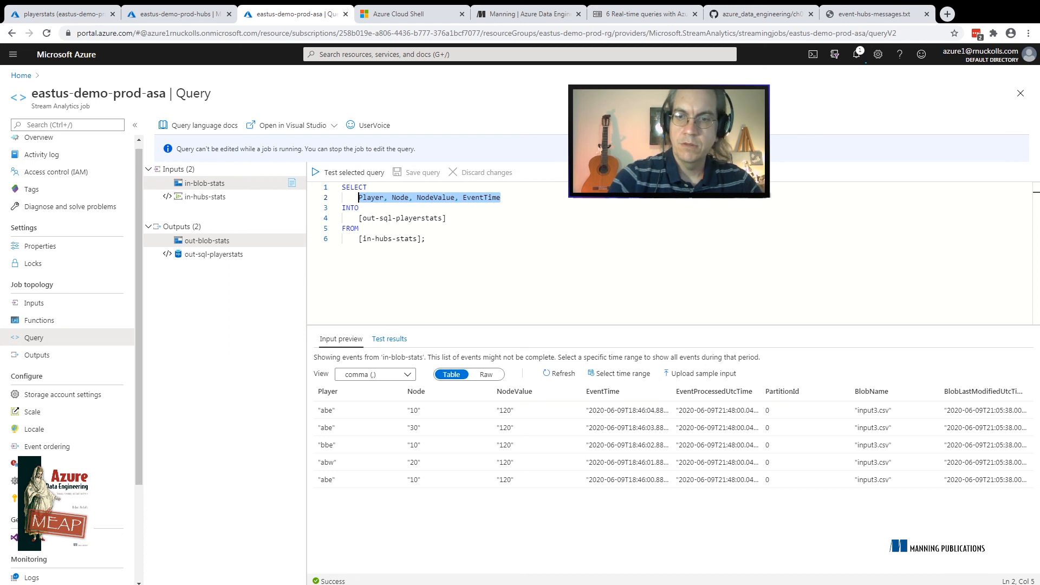
click(359, 208)
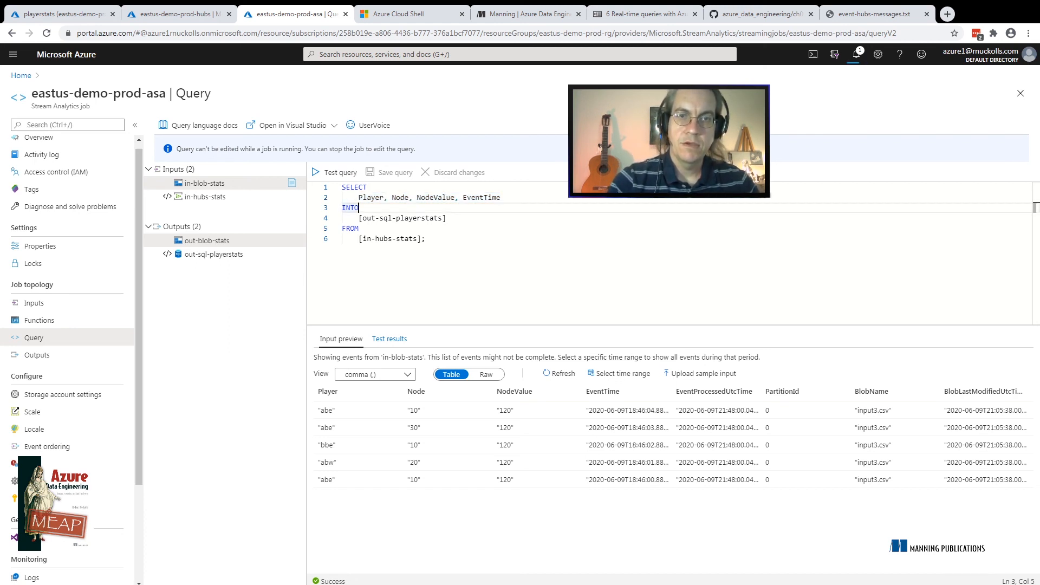
click(501, 198)
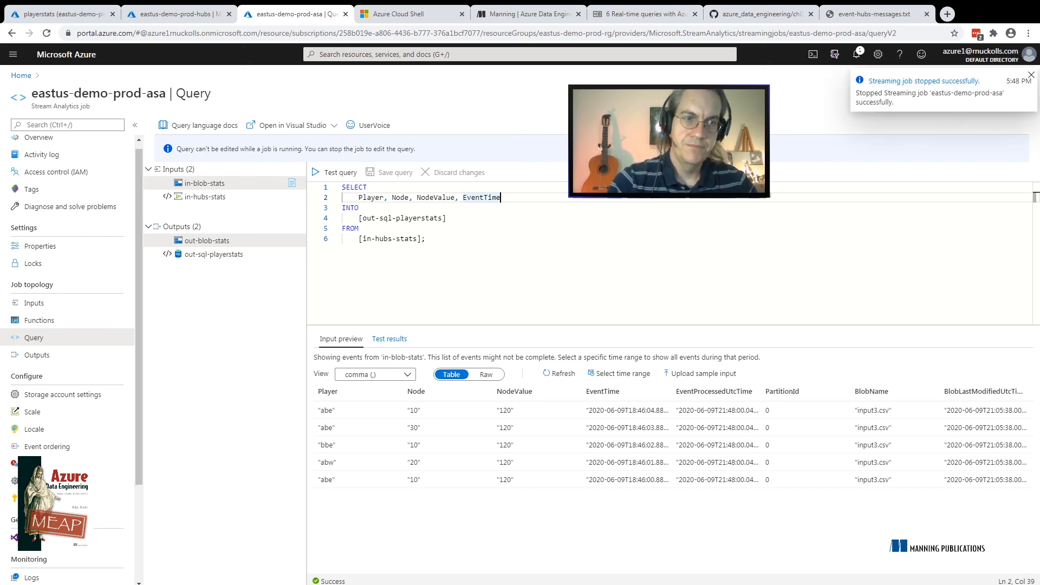
Reload the job's query for editing and replace the SELECT fields with Player, Count(1)
click(37, 355)
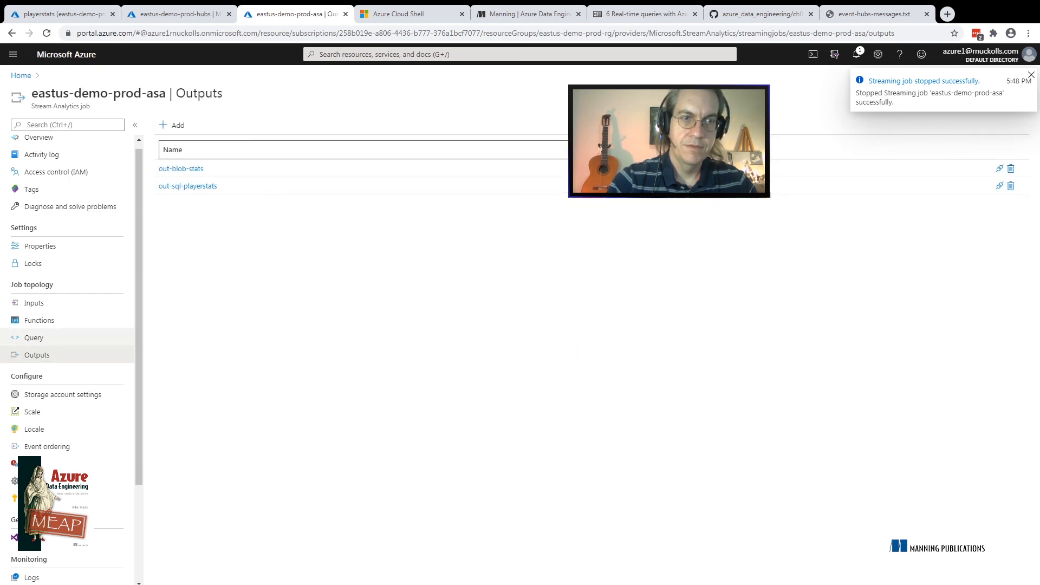
click(34, 338)
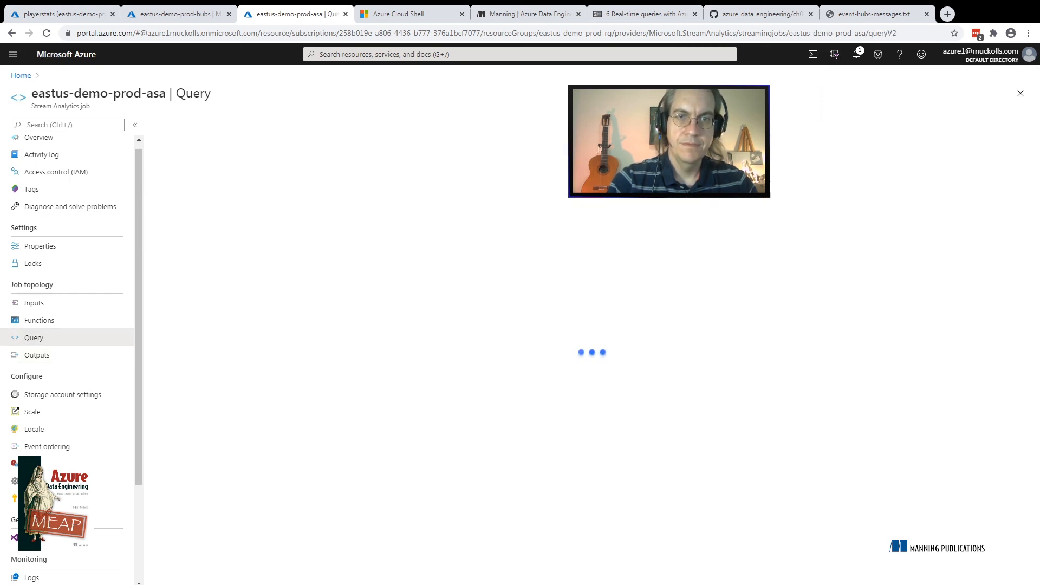
click(501, 171)
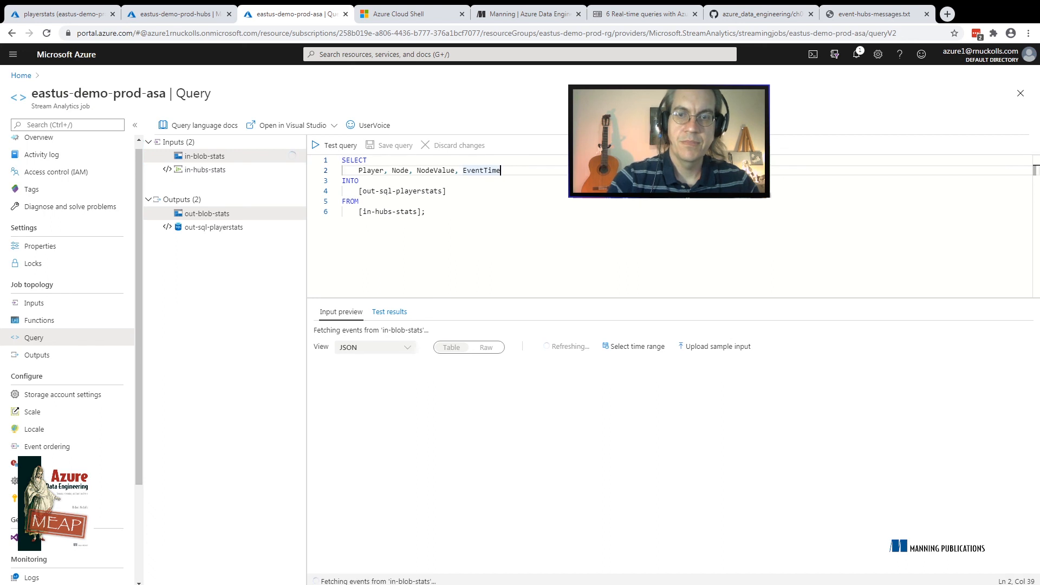
key(BackSpace)
key(BackSpace)
key(BackSpace)
key(BackSpace)
key(BackSpace)
key(BackSpace)
key(BackSpace)
key(BackSpace)
key(BackSpace)
key(BackSpace)
key(BackSpace)
key(BackSpace)
key(BackSpace)
key(BackSpace)
key(BackSpace)
key(BackSpace)
key(BackSpace)
key(BackSpace)
key(BackSpace)
key(BackSpace)
key(BackSpace)
key(BackSpace)
key(BackSpace)
key(BackSpace)
key(BackSpace)
key(BackSpace)
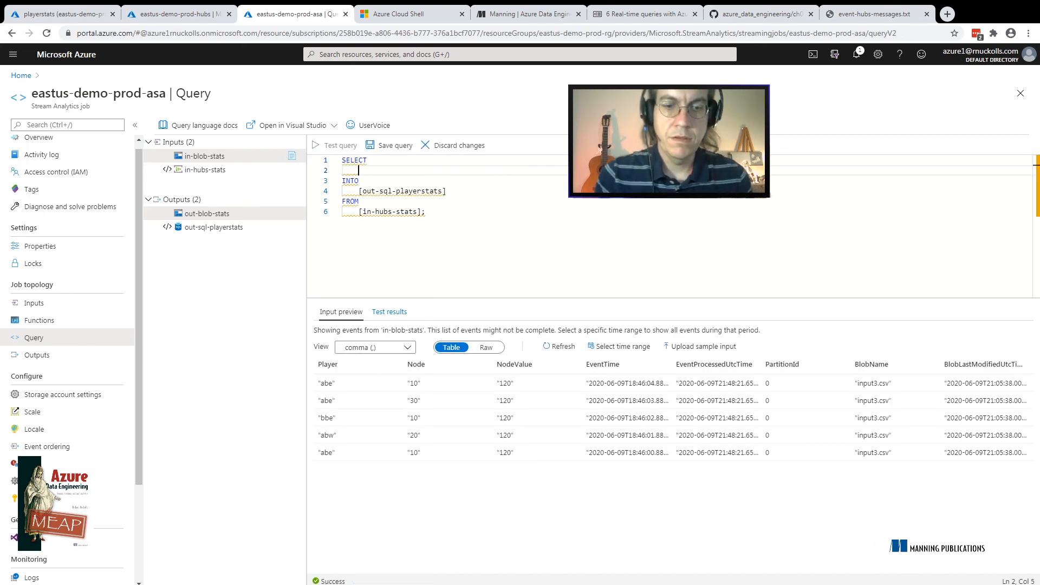
text(N)
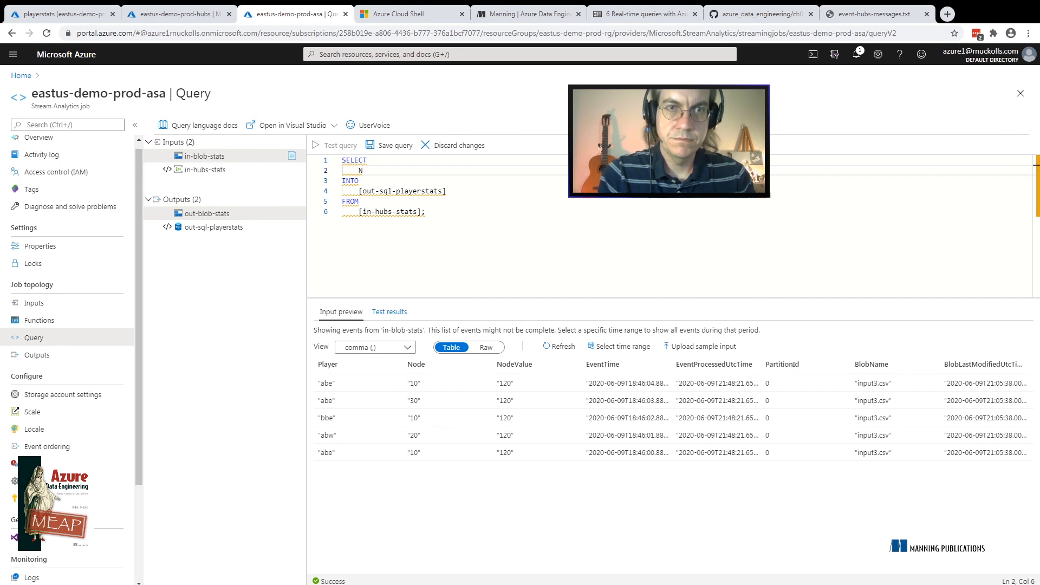
key(BackSpace)
text(Player)
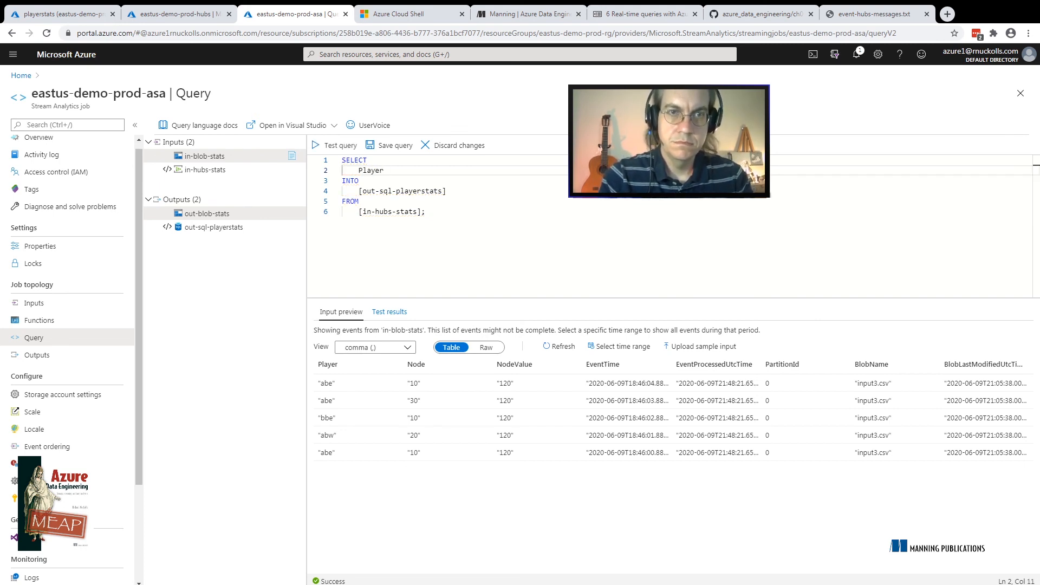
text(, )
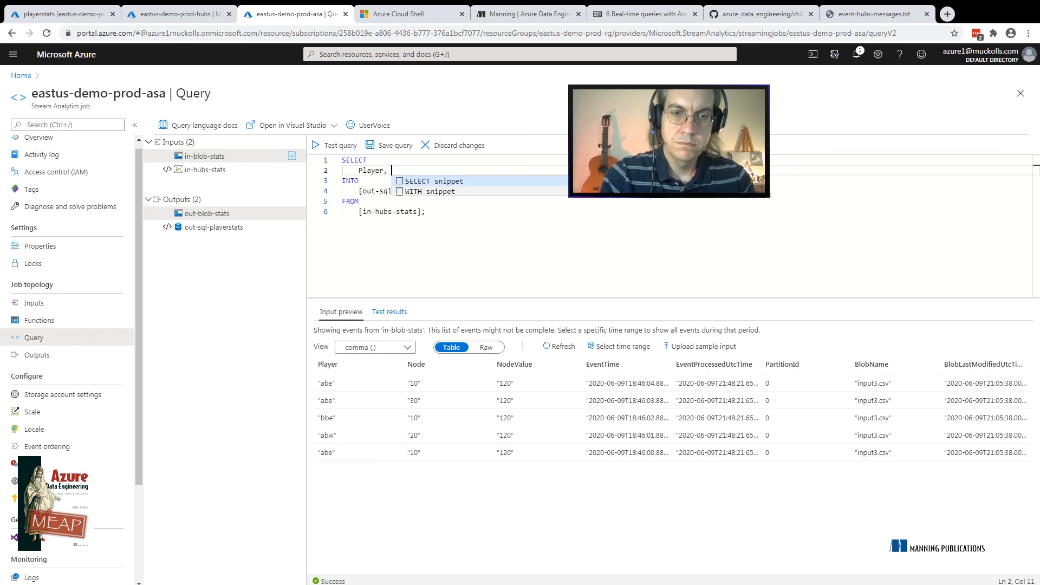
text(Count(1))
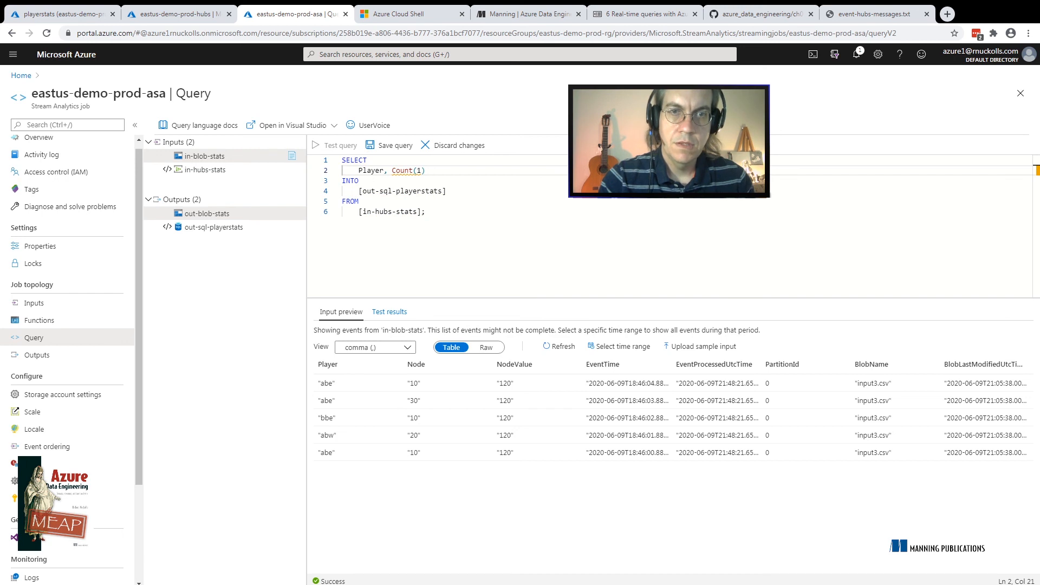
Add a GROUP BY Player clause on a new line after [in-hubs-stats], keeping the closing semicolon
click(421, 211)
key(Return)
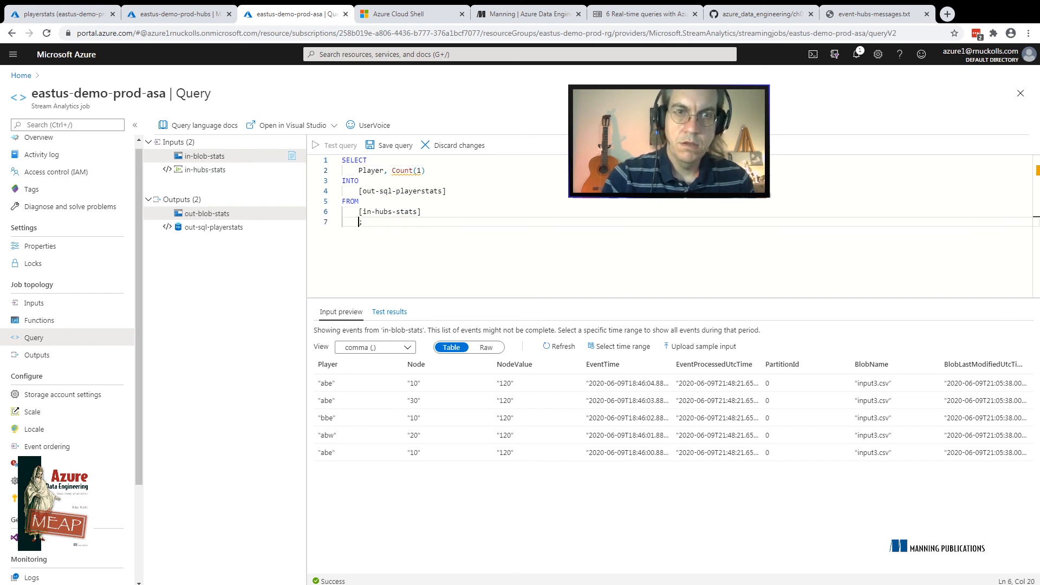
key(BackSpace)
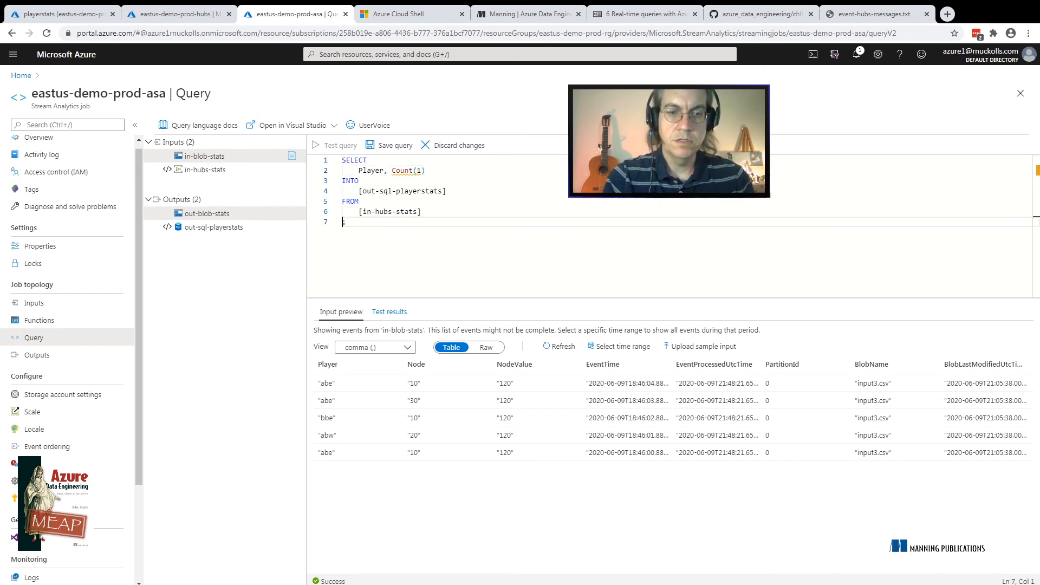
text(GROUP )
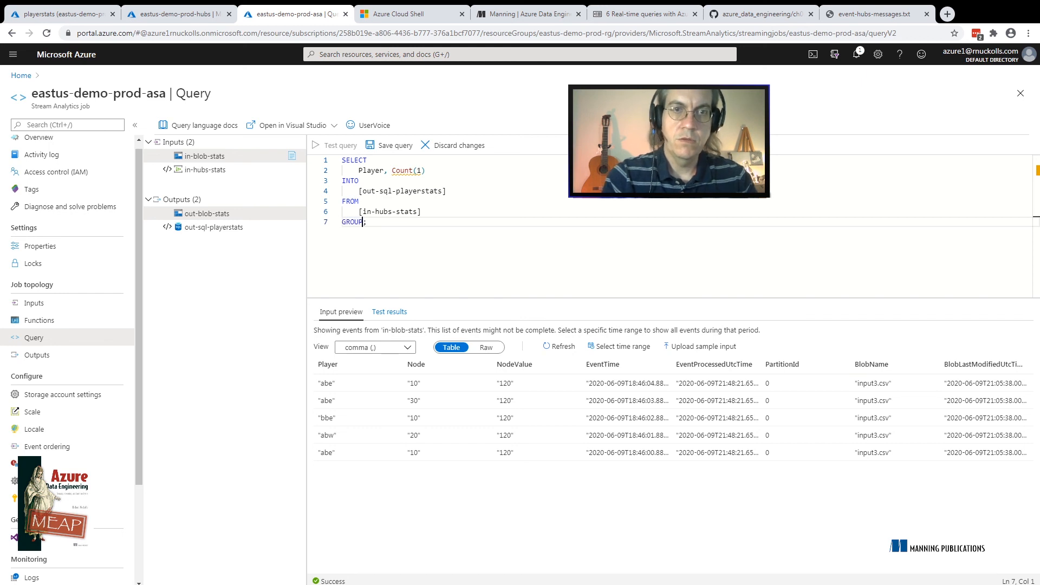
text(BY )
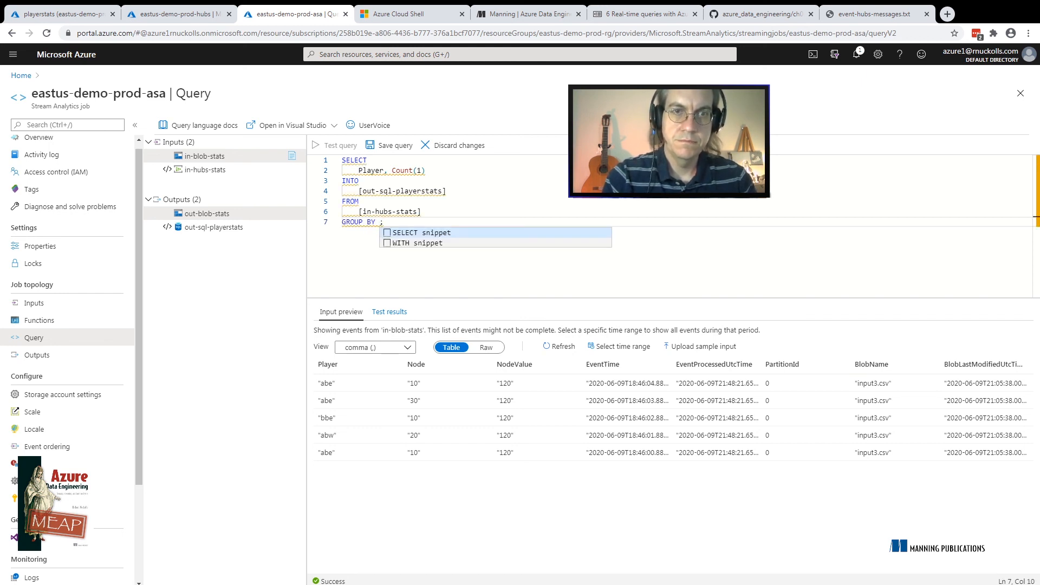
text(Player)
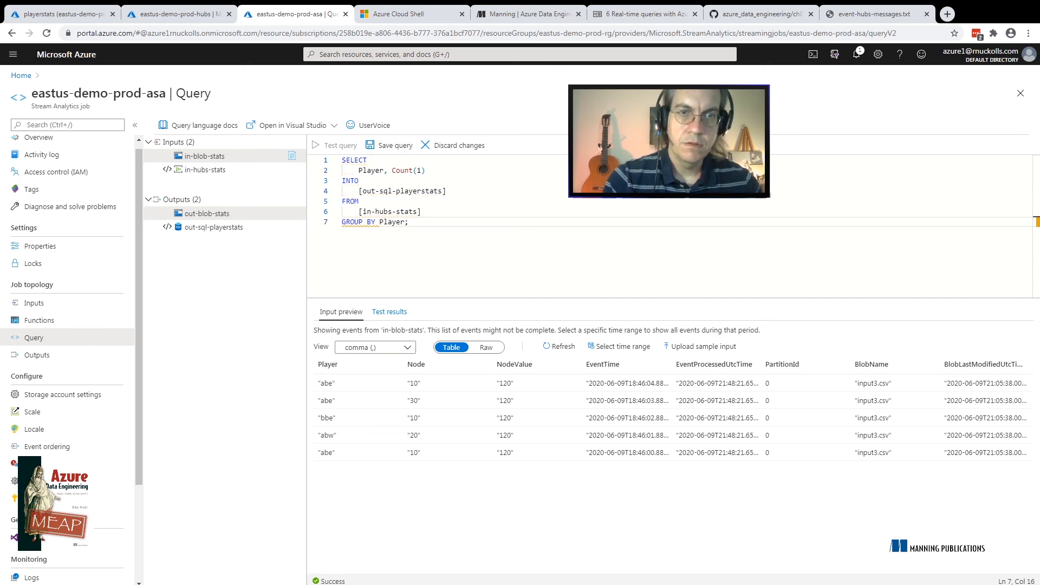
Copy TumblingWindow(second, 150) from Listing 6.17 in the Manning liveBook and add it after Player in the query's GROUP BY clause
mouse_move(360, 223)
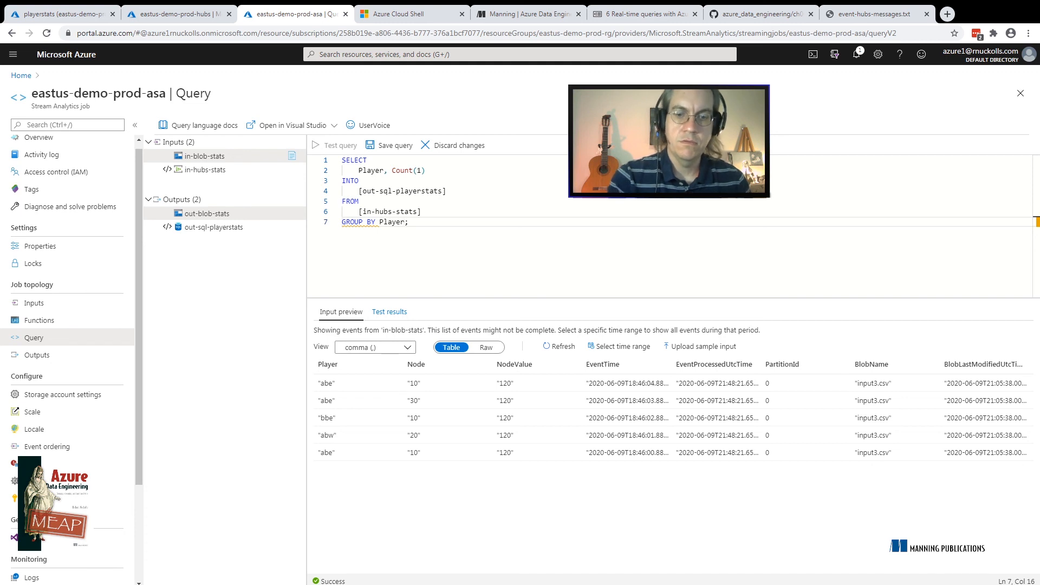
text(,)
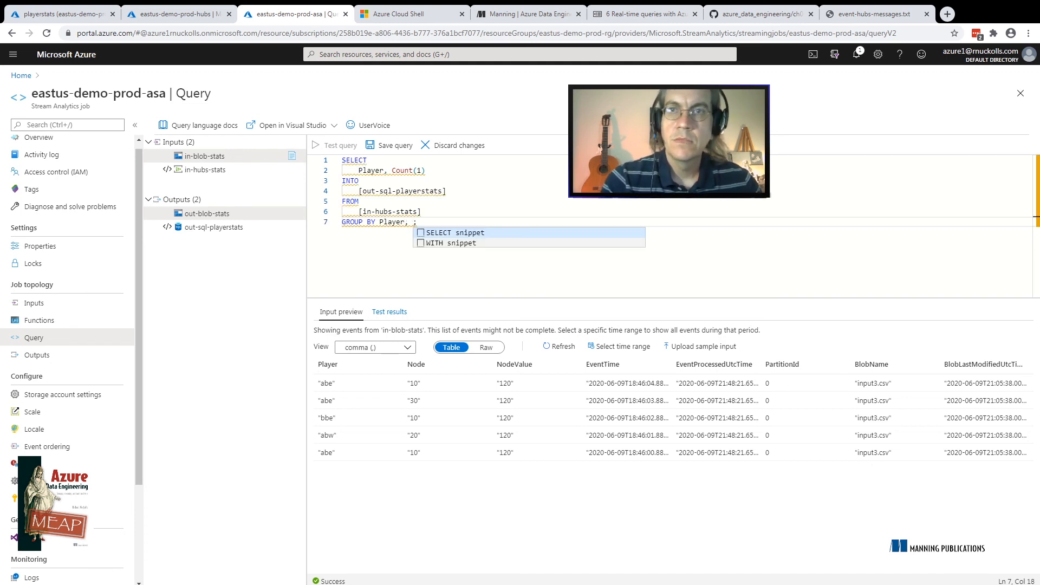
click(761, 14)
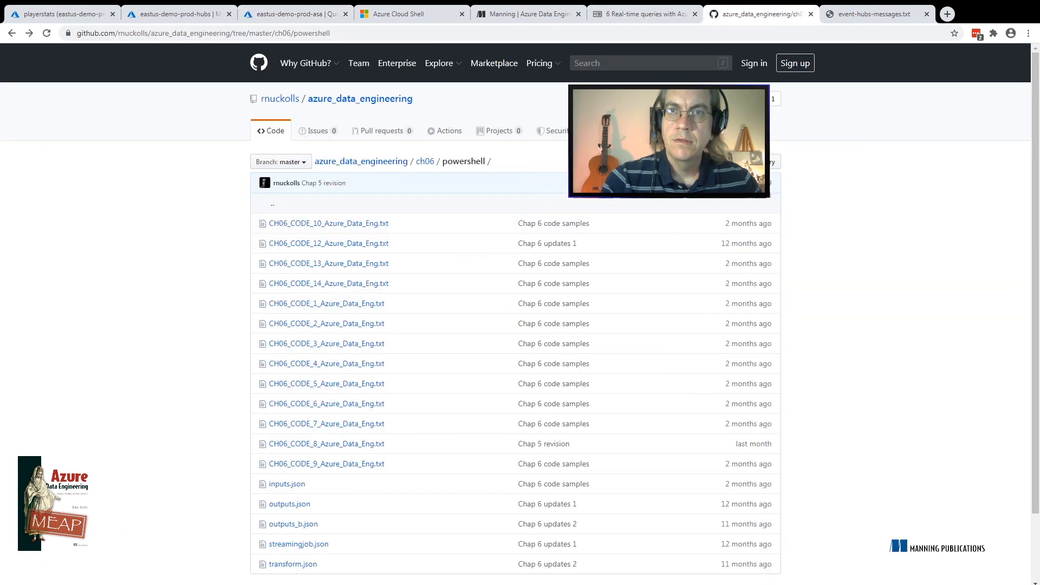
click(644, 14)
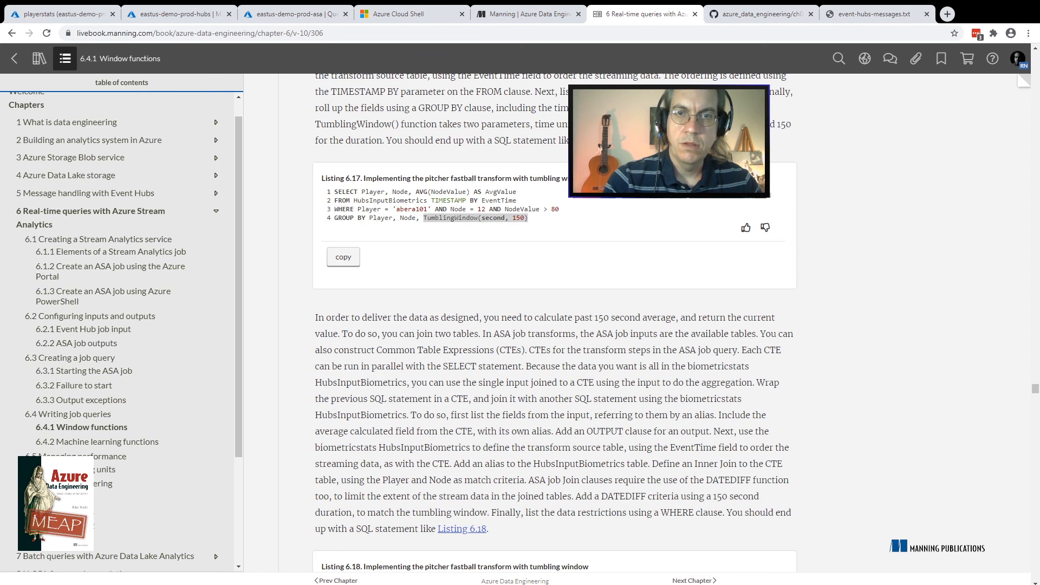
click(476, 218)
drag(529, 218, 423, 217)
key(ctrl+c)
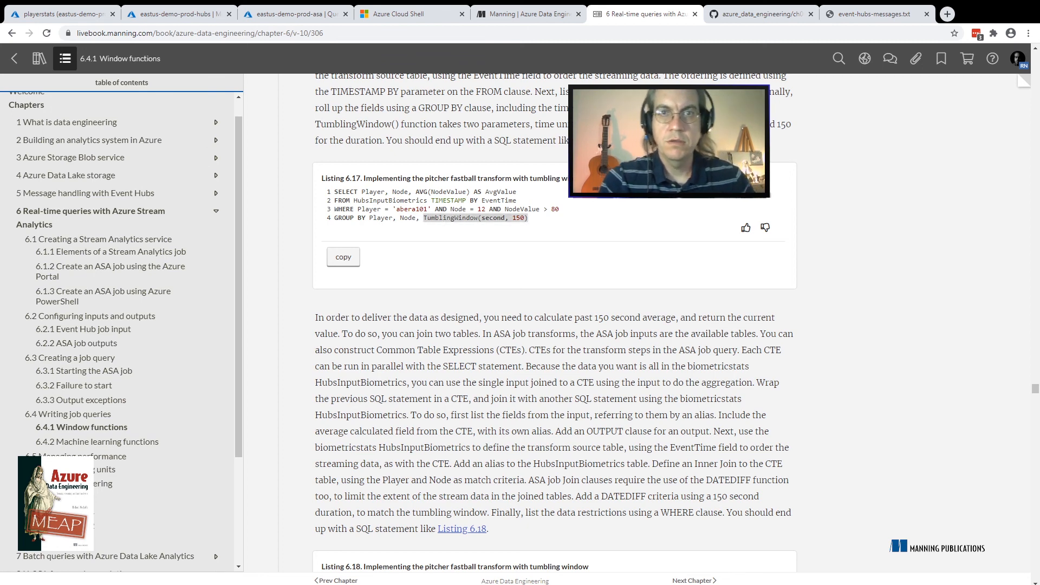
click(295, 14)
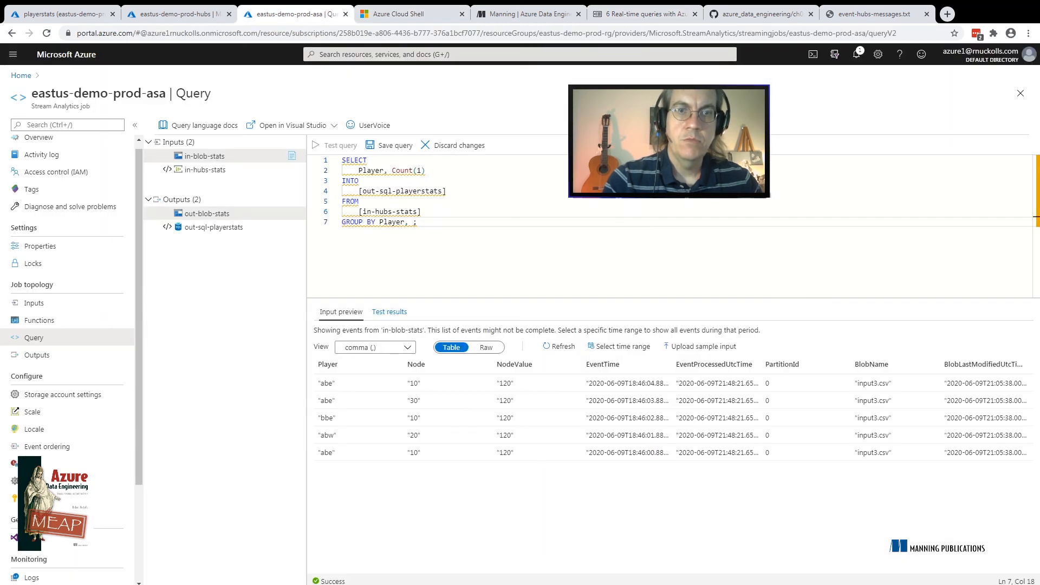
key(ctrl+v)
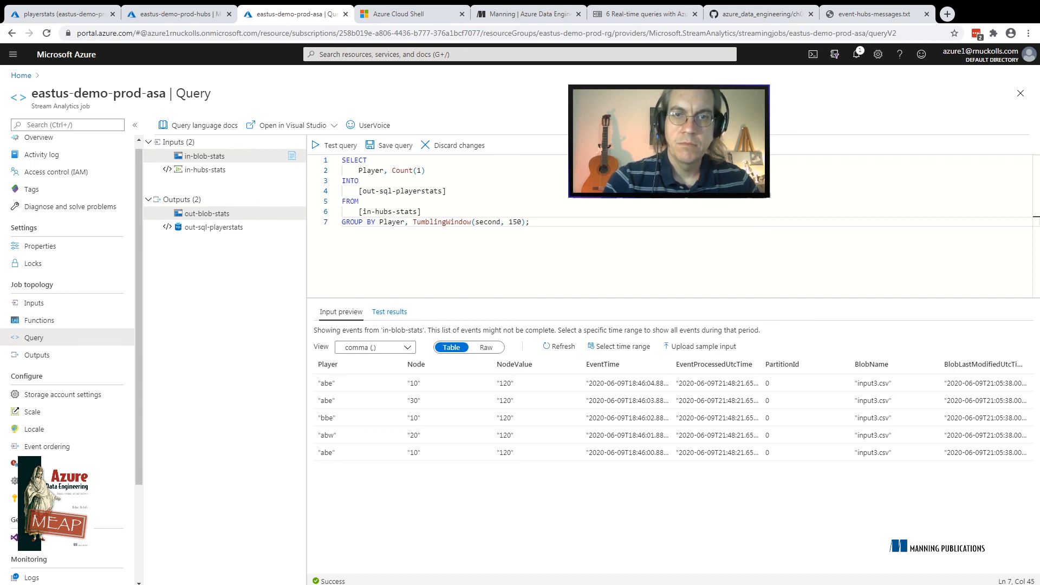
Load the event preview of the in-hubs-stats input and test the whole query against it
double_click(514, 221)
double_click(487, 222)
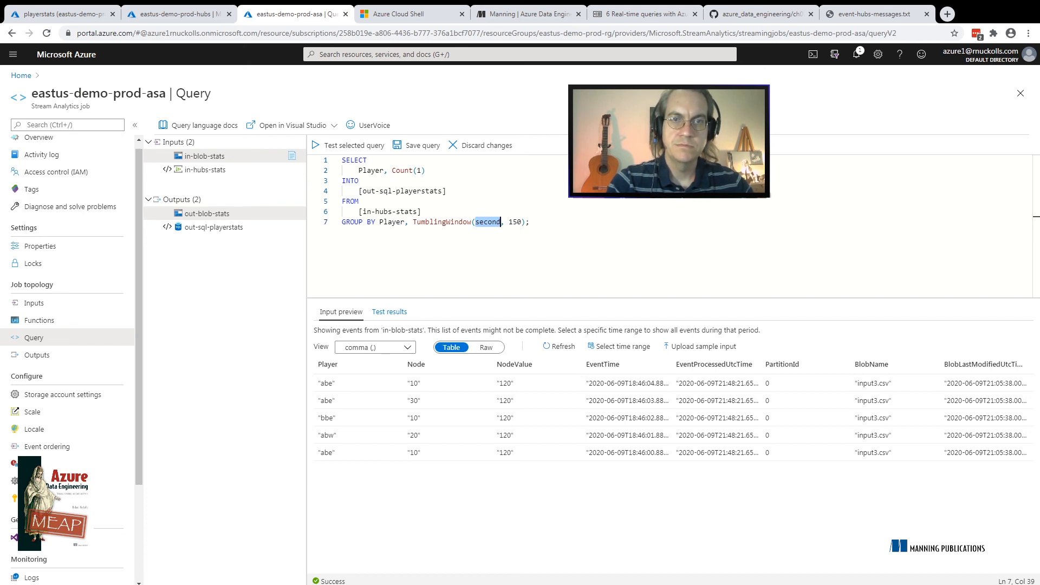
click(348, 145)
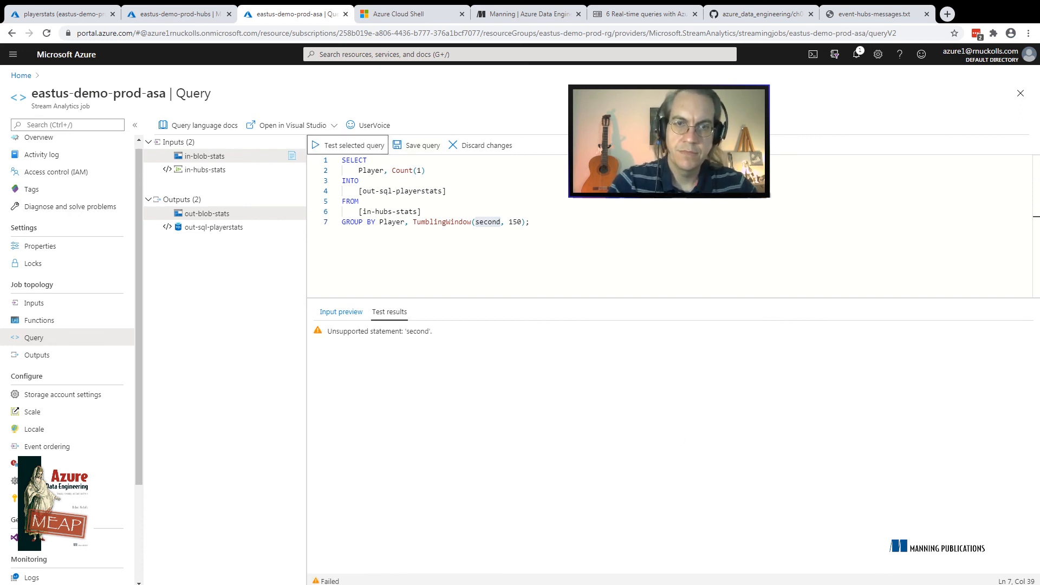
click(531, 223)
click(334, 145)
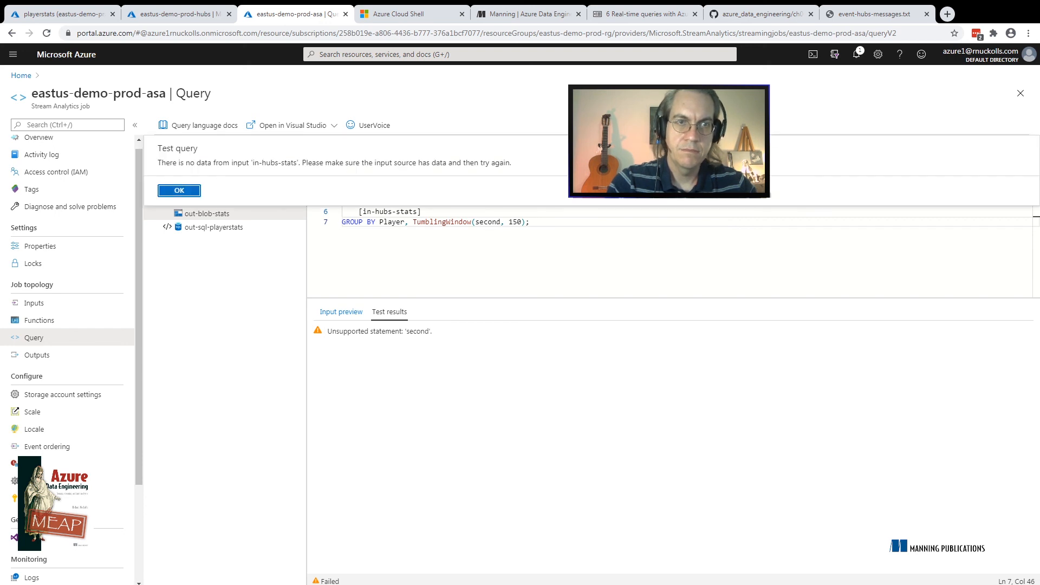
key(Return)
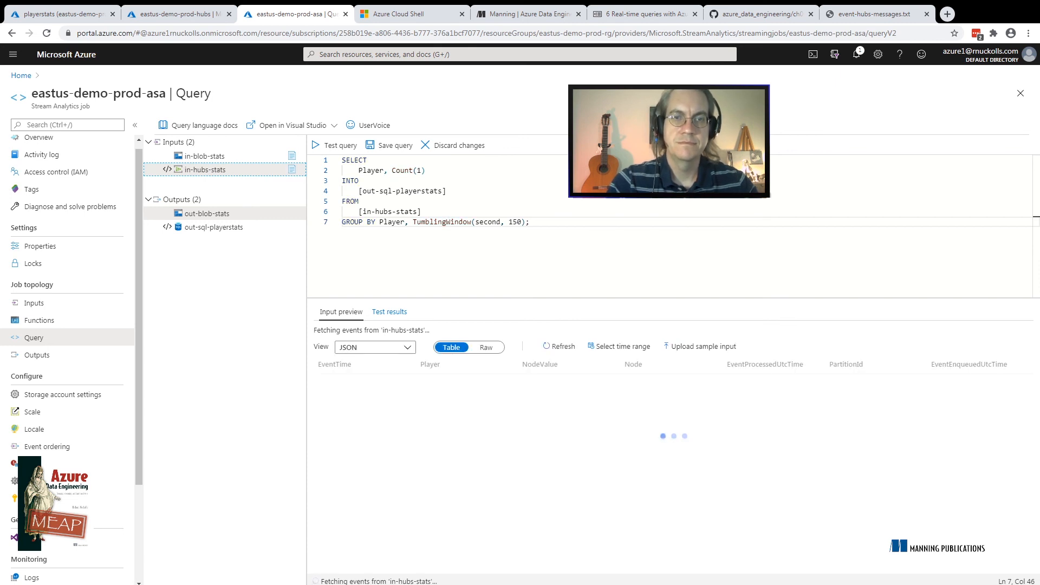
click(335, 146)
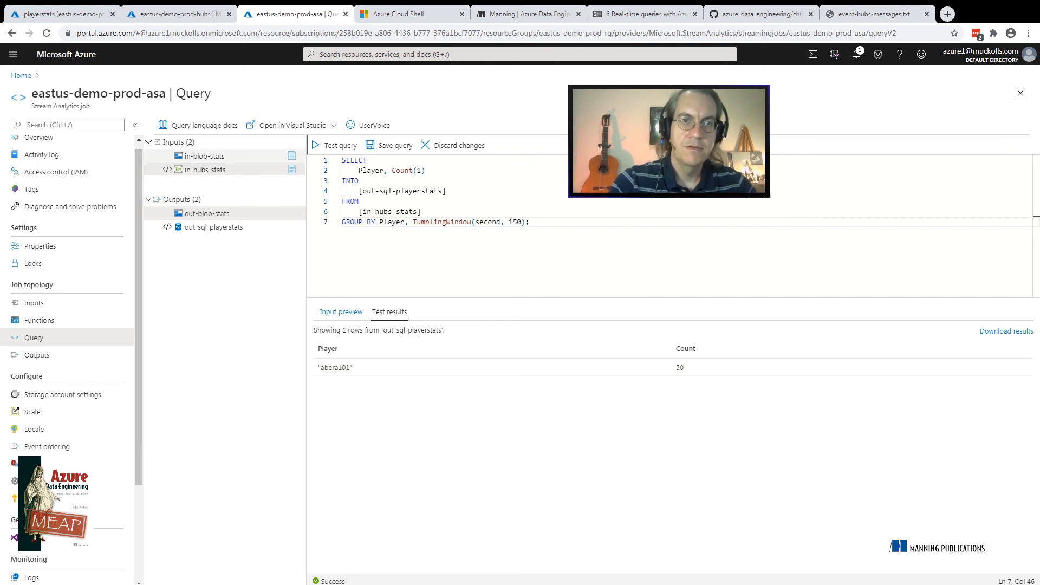
Change the query's INTO target to [out-blob-stats]
click(442, 191)
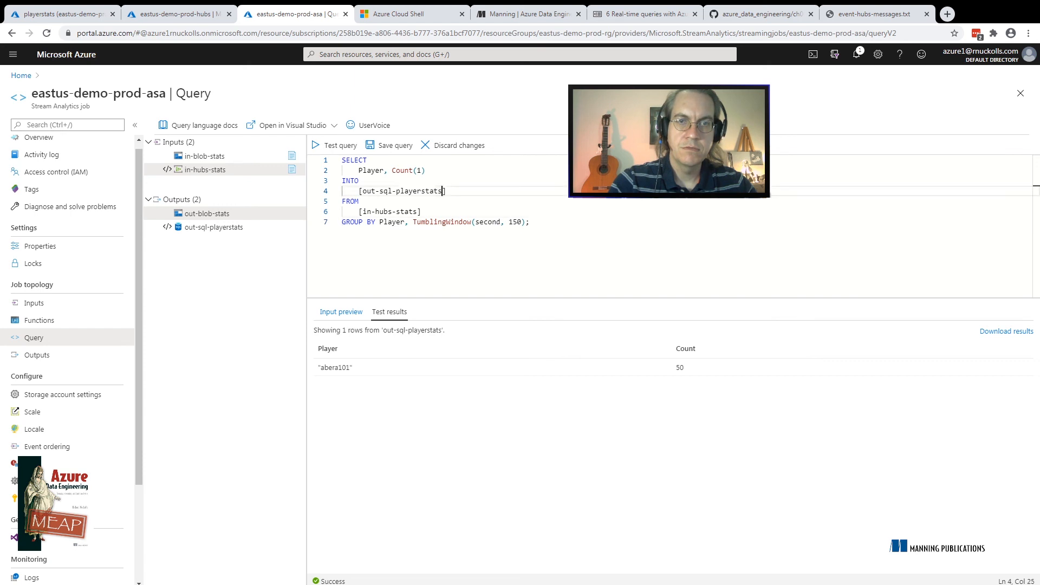
key(BackSpace)
key(BackSpace)
key(BackSpace)
key(BackSpace)
key(BackSpace)
key(BackSpace)
key(BackSpace)
key(BackSpace)
key(BackSpace)
key(BackSpace)
key(BackSpace)
key(BackSpace)
key(BackSpace)
key(BackSpace)
key(BackSpace)
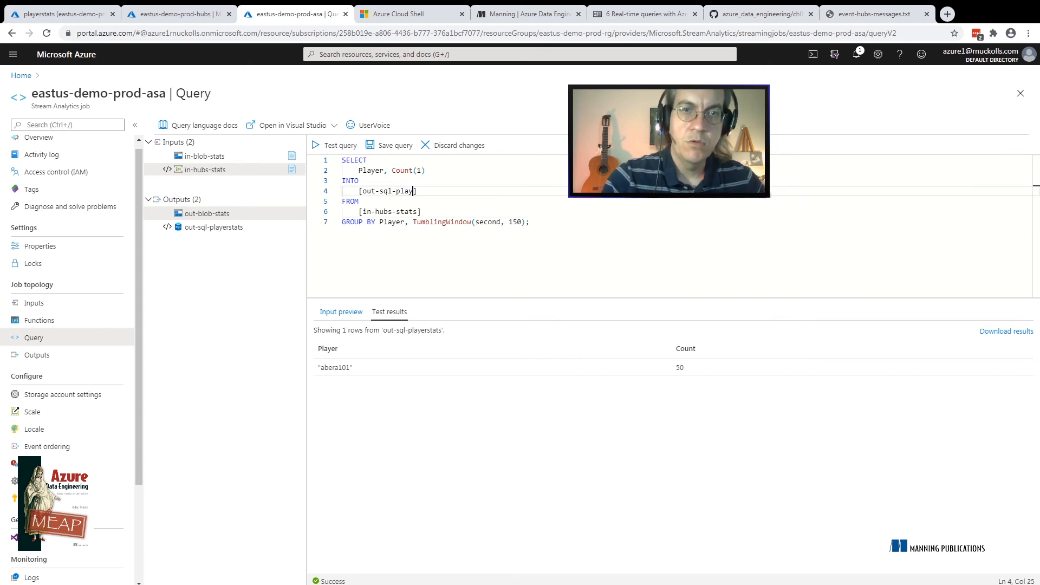
text(blob)
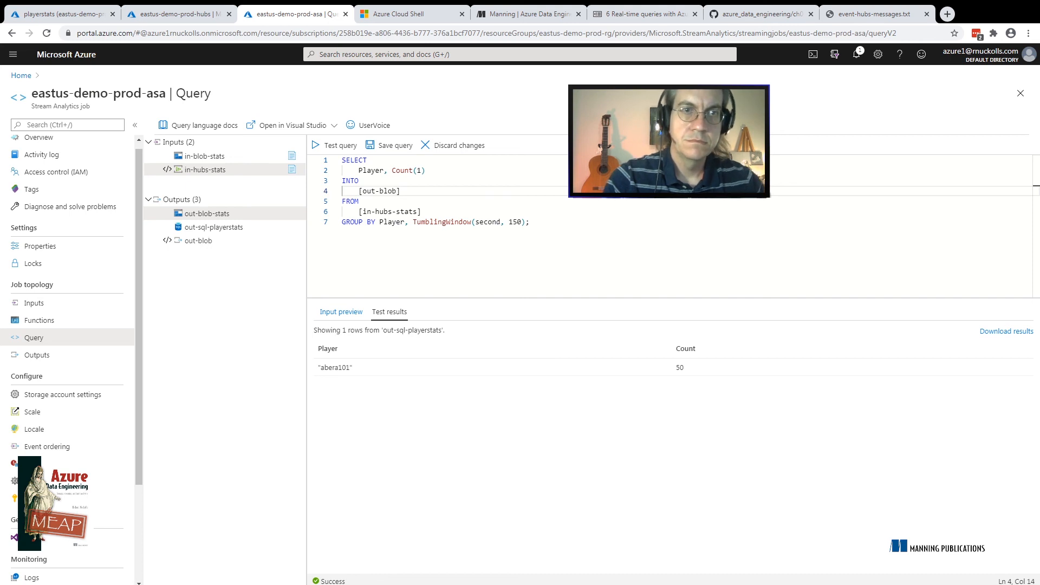
text(-stats)
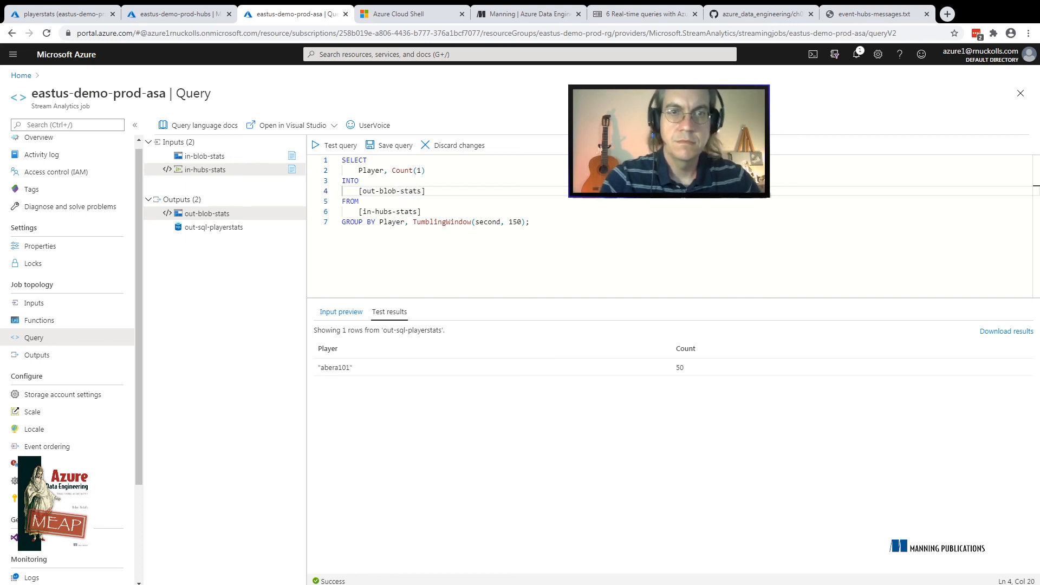
Change the query's FROM source to [in-blob-stats]
click(417, 212)
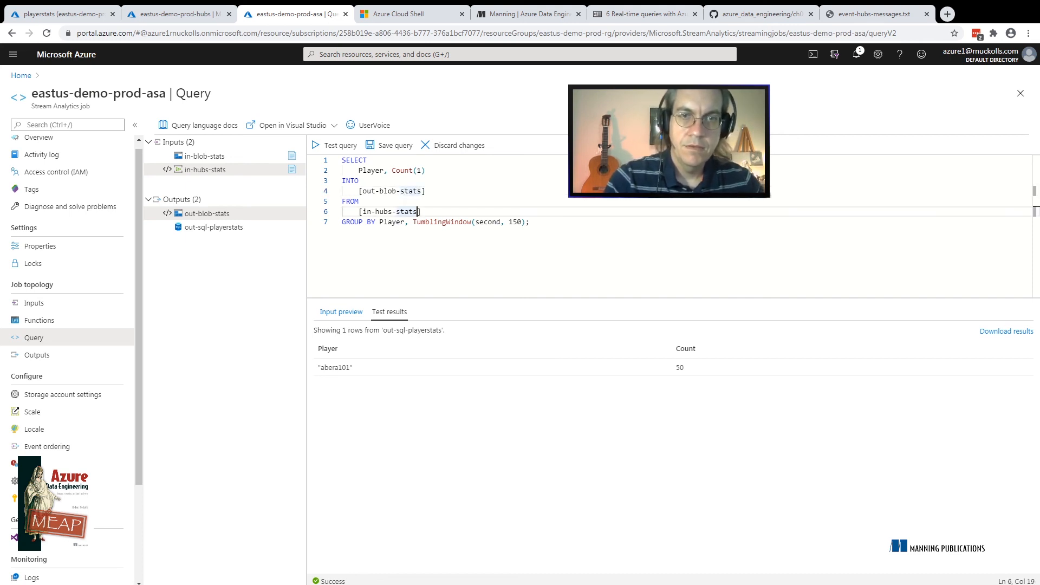
key(BackSpace)
key(BackSpace)
key(BackSpace)
key(BackSpace)
key(BackSpace)
key(BackSpace)
key(BackSpace)
key(BackSpace)
key(BackSpace)
key(BackSpace)
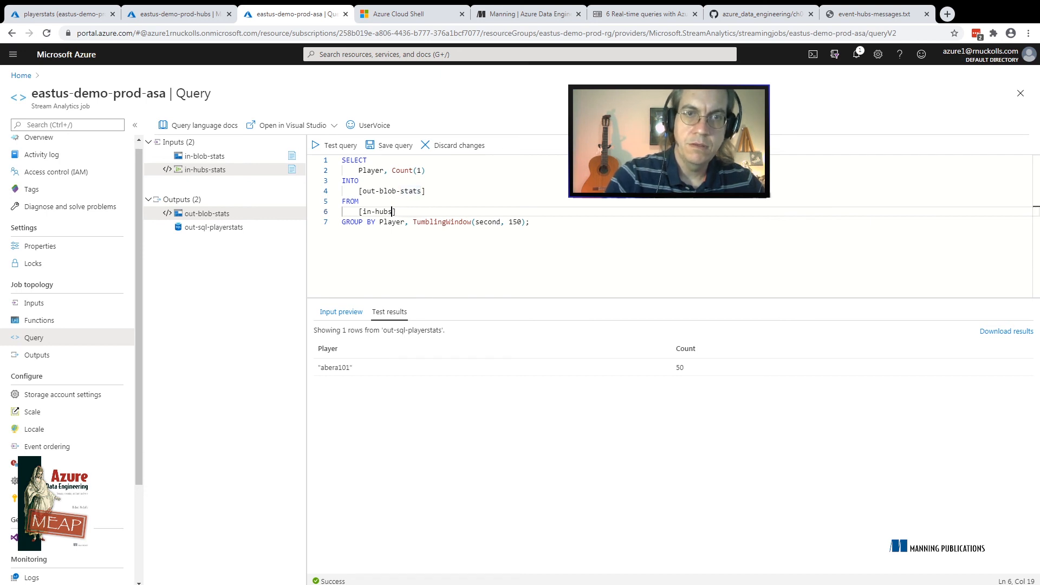
text(blob-st)
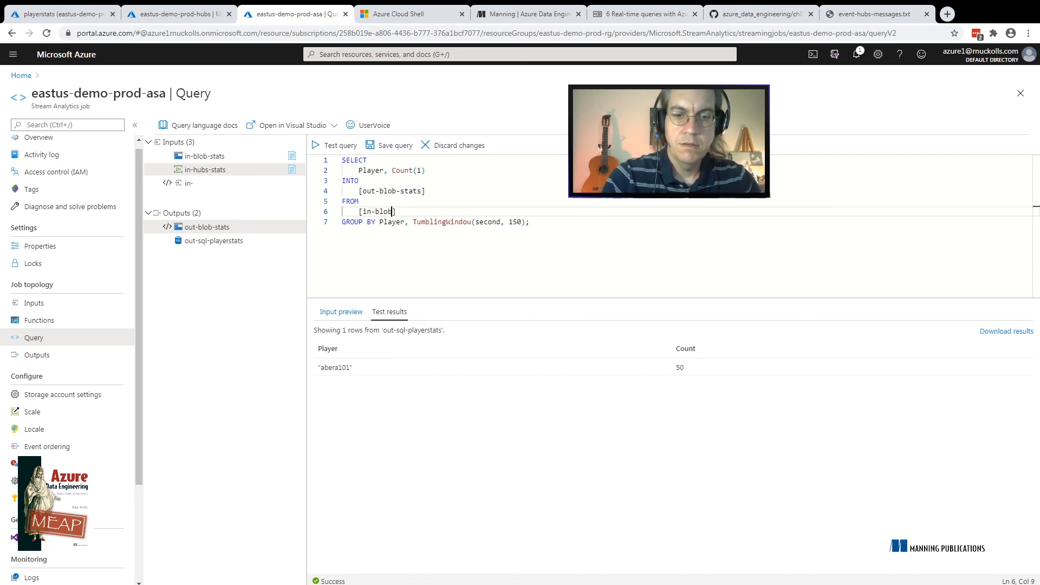
text(ats)
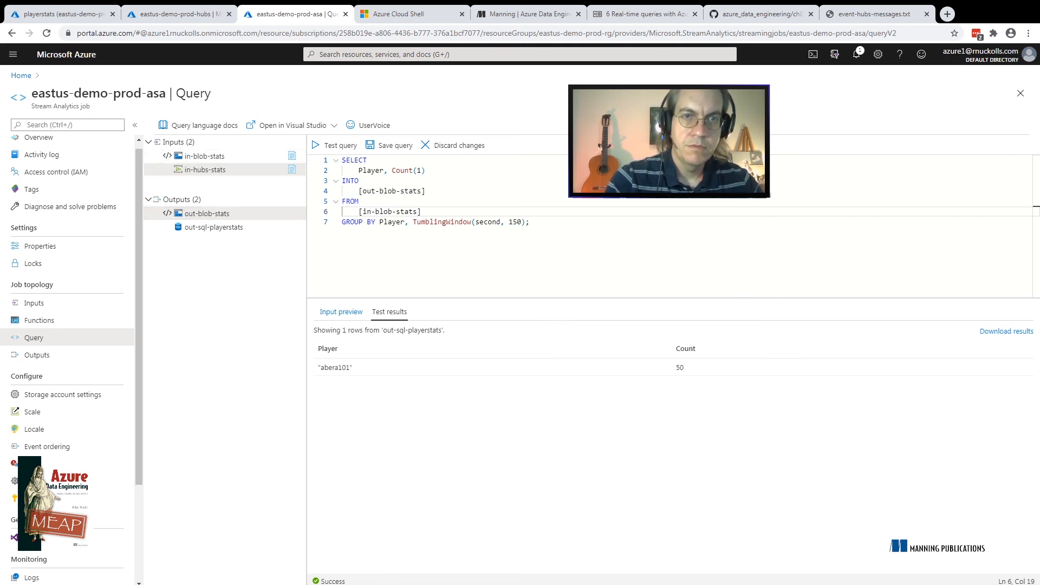
Test the rewritten query against the blob input and save it to the job
click(334, 145)
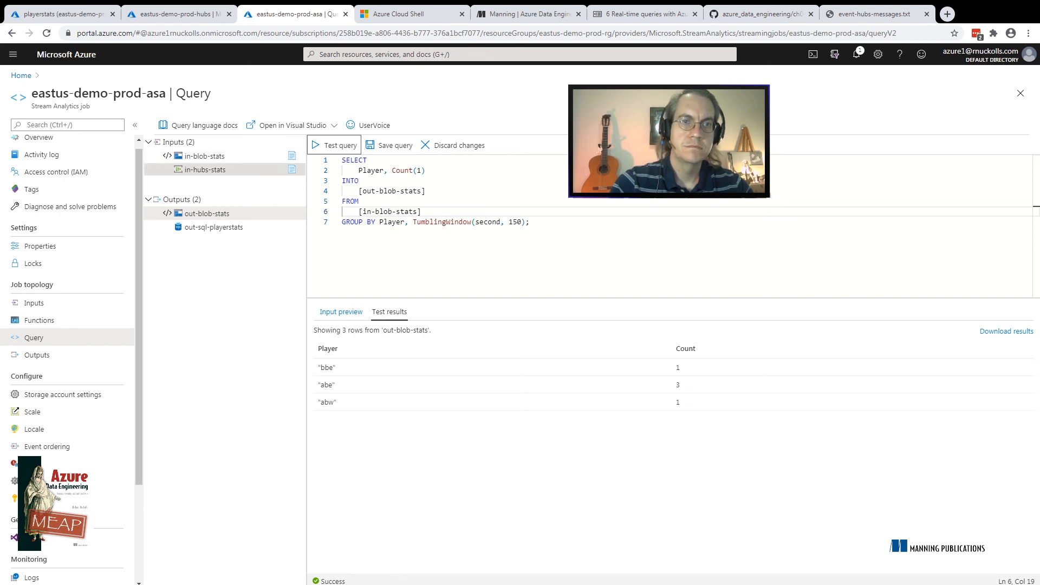
click(389, 145)
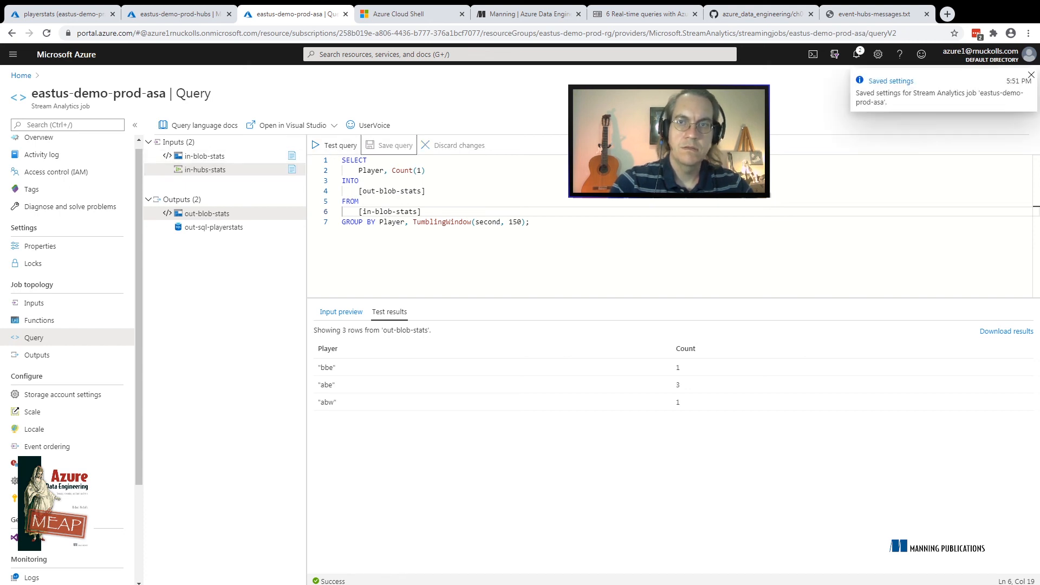
Start the eastus-demo-prod-asa job with its output start time set to When last stopped and check the start notification
click(38, 138)
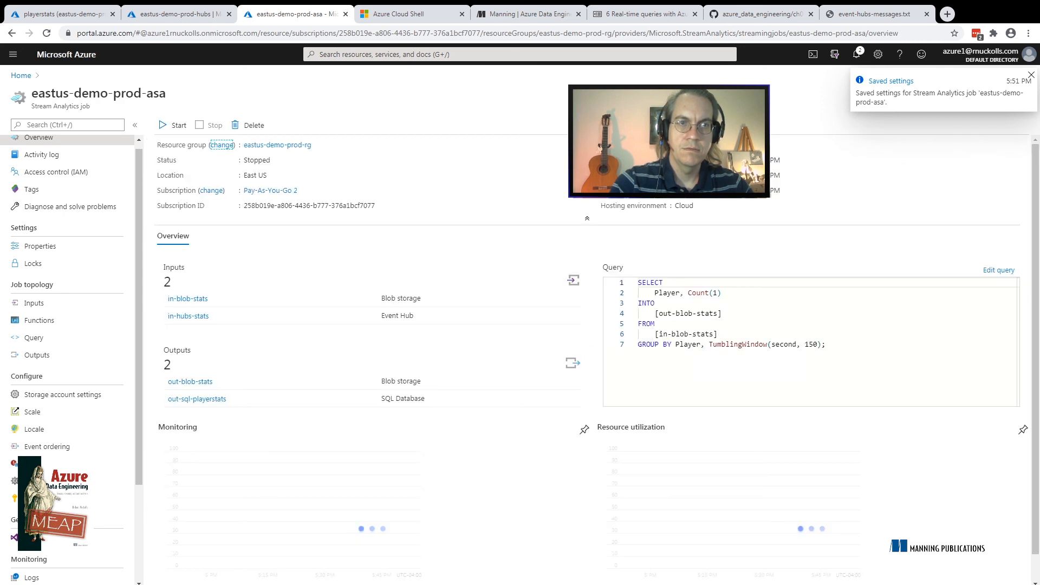
click(173, 125)
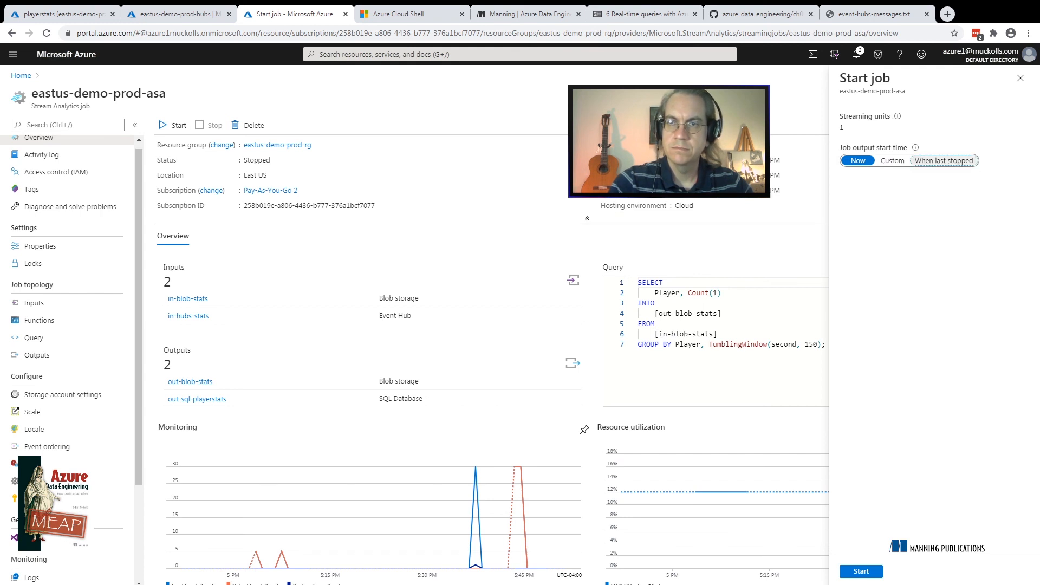
click(944, 160)
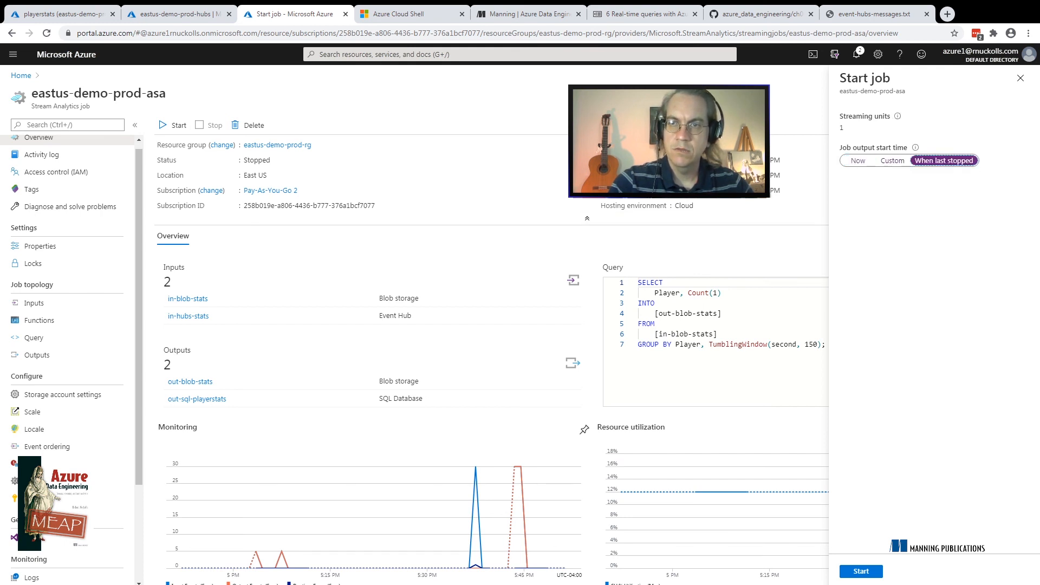
click(861, 571)
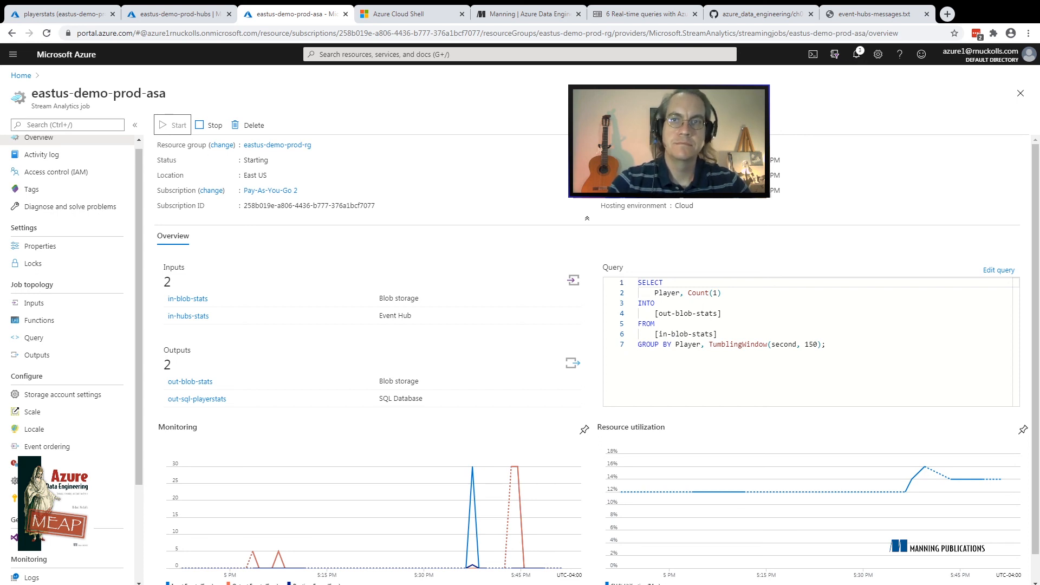
click(856, 54)
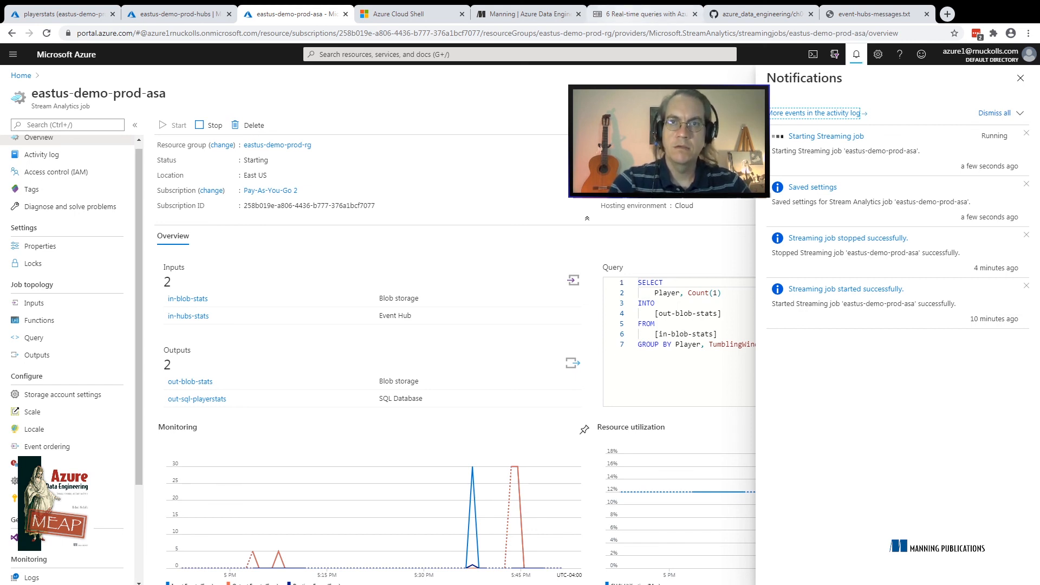
Review the time window types and the tumbling window figure in section 6.4.1 of the Azure Data Engineering book, and return to the job
click(645, 14)
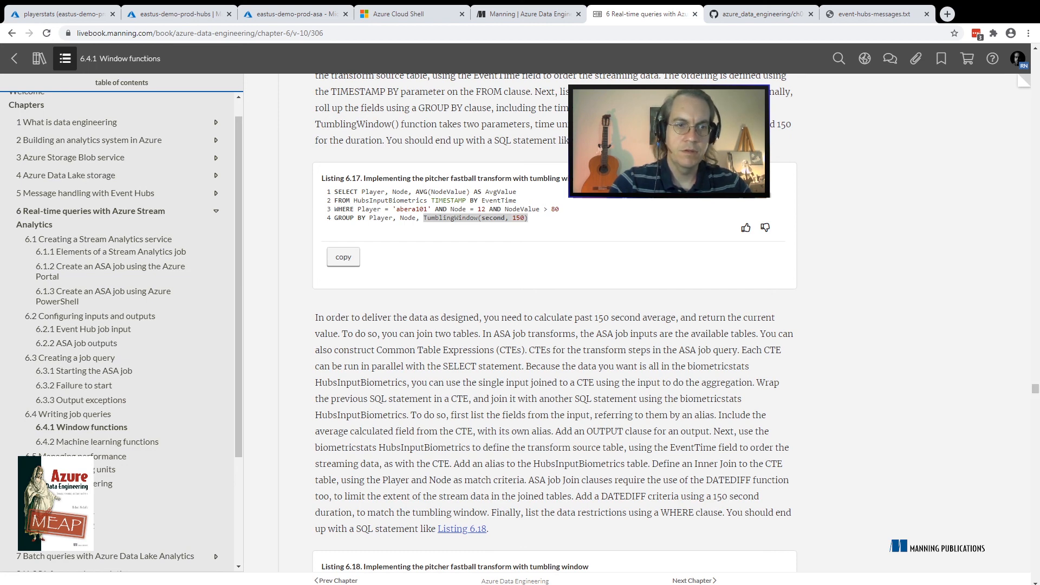
drag(1035, 388, 1036, 355)
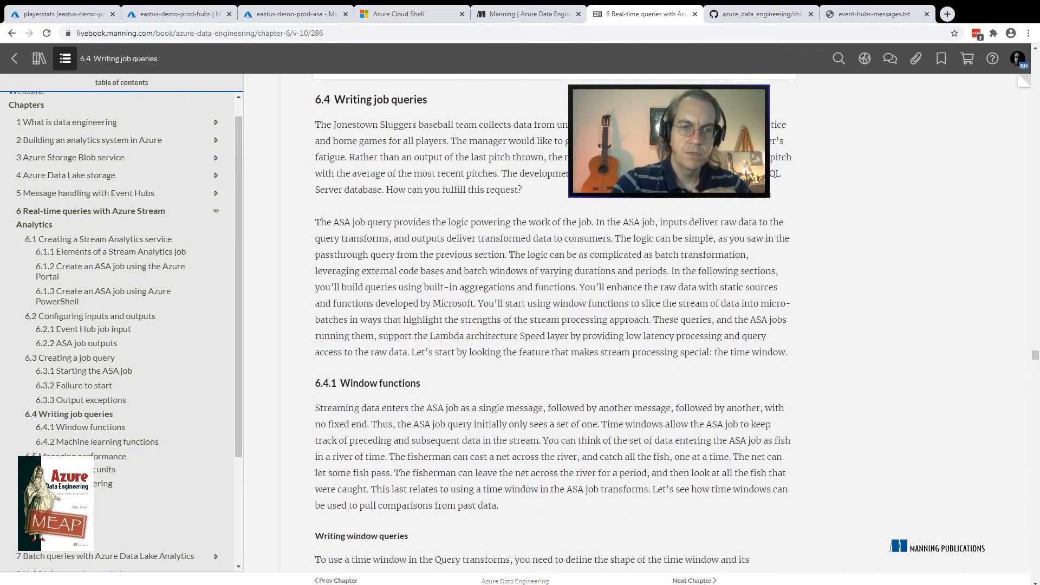
scroll(555, 325, down, 10)
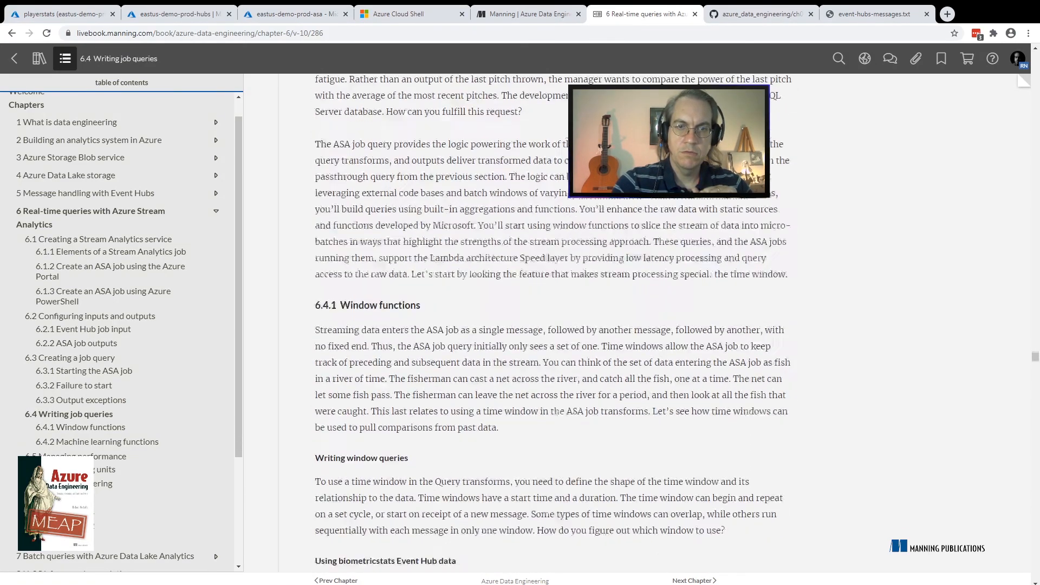
scroll(555, 325, down, 10)
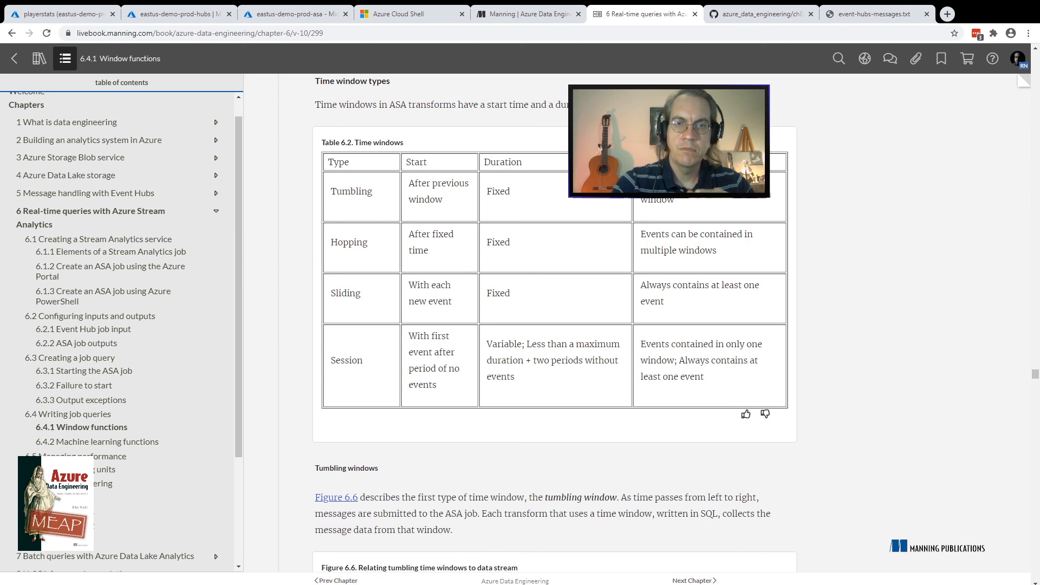
scroll(555, 325, down, 5)
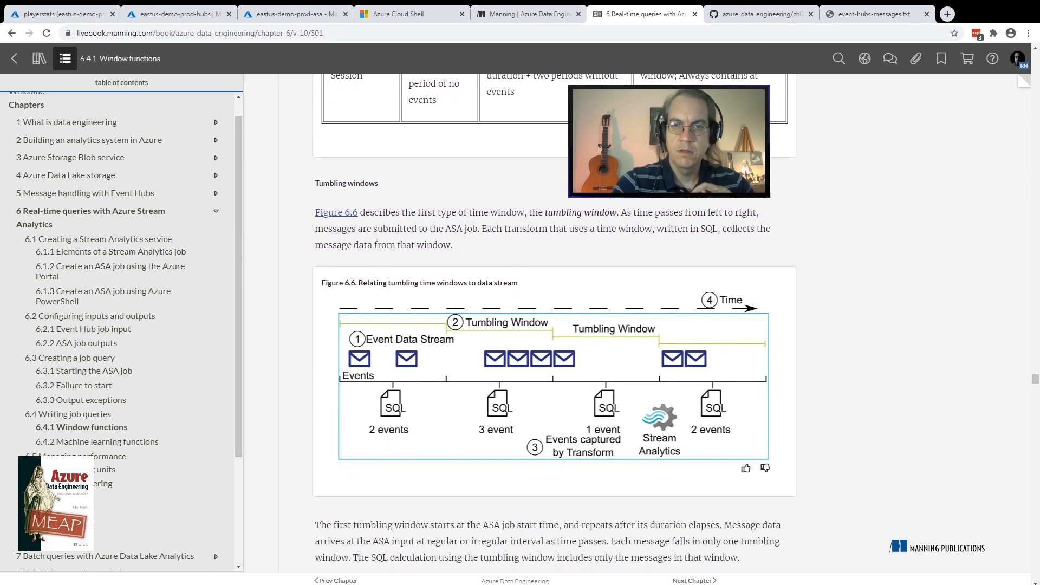
scroll(555, 325, down, 1)
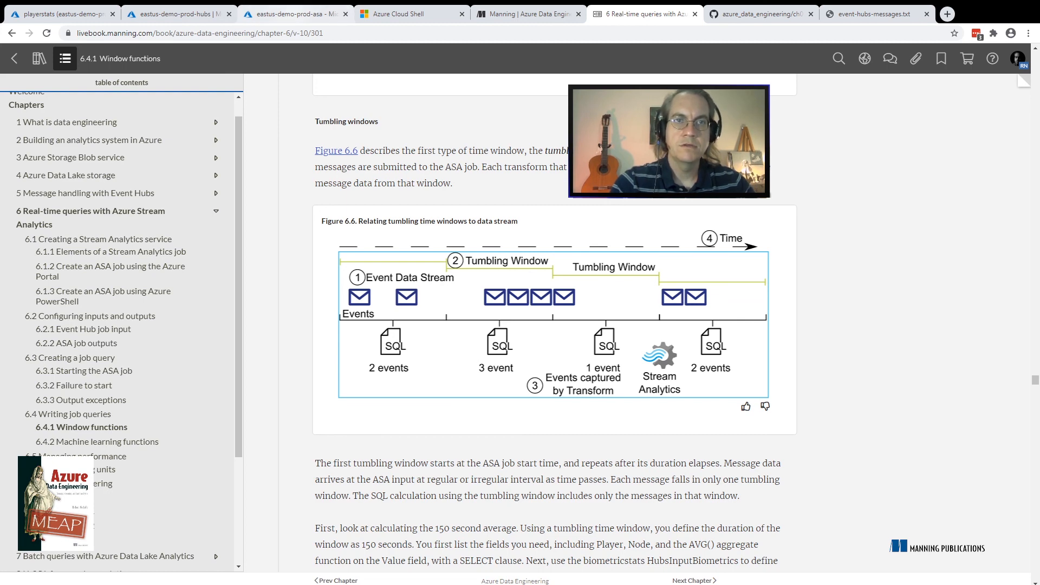
click(297, 14)
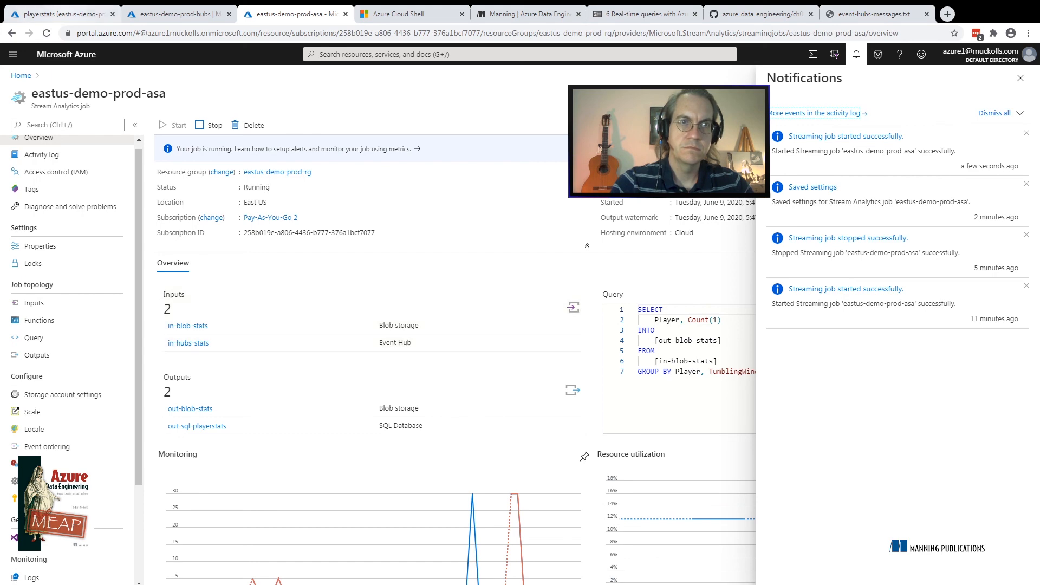
Upload input4.csv to the statsinput container of the eastusdemoprodstore storage account
click(60, 14)
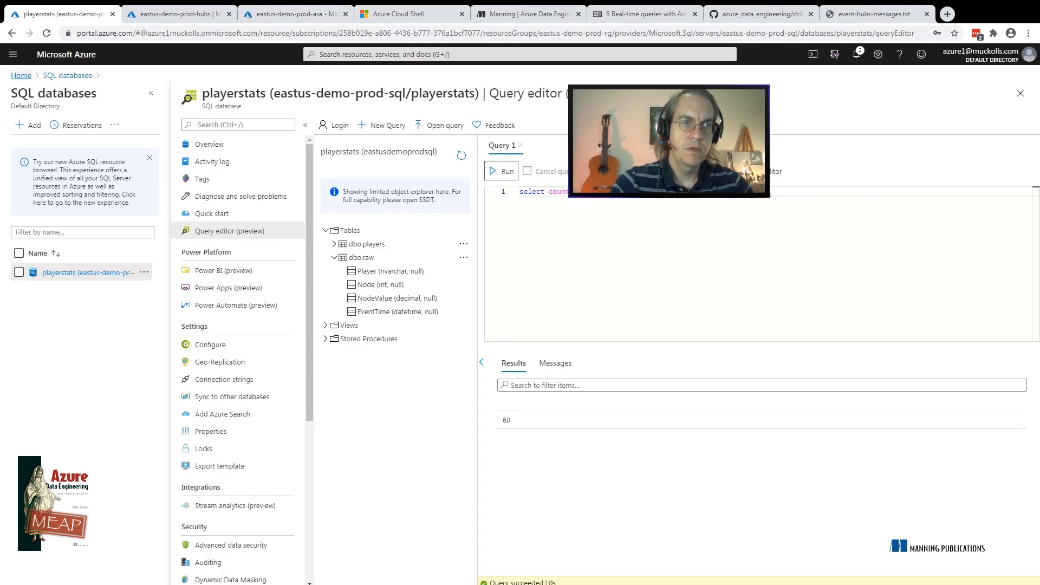
click(13, 54)
click(46, 178)
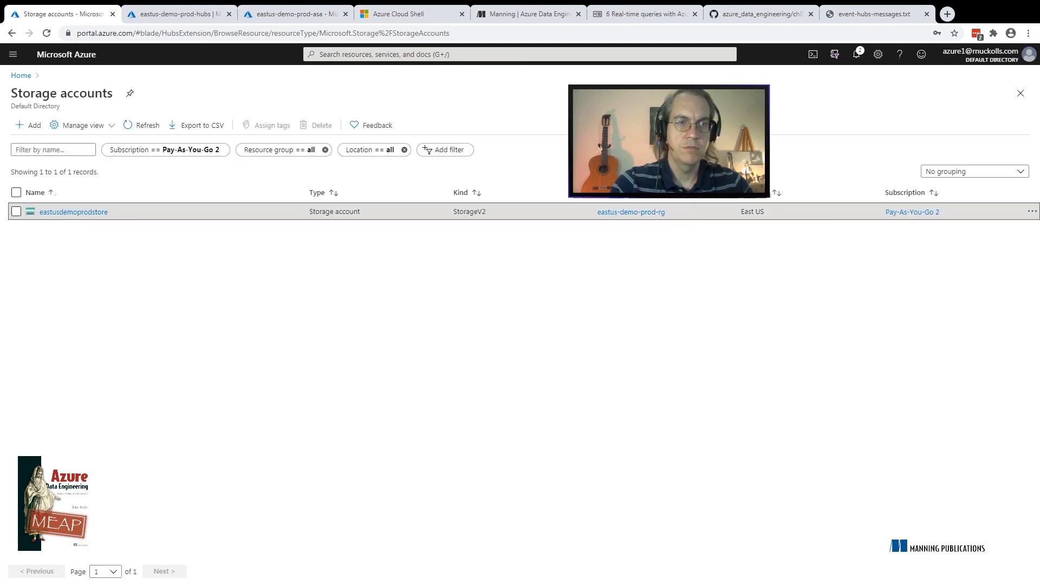
click(73, 212)
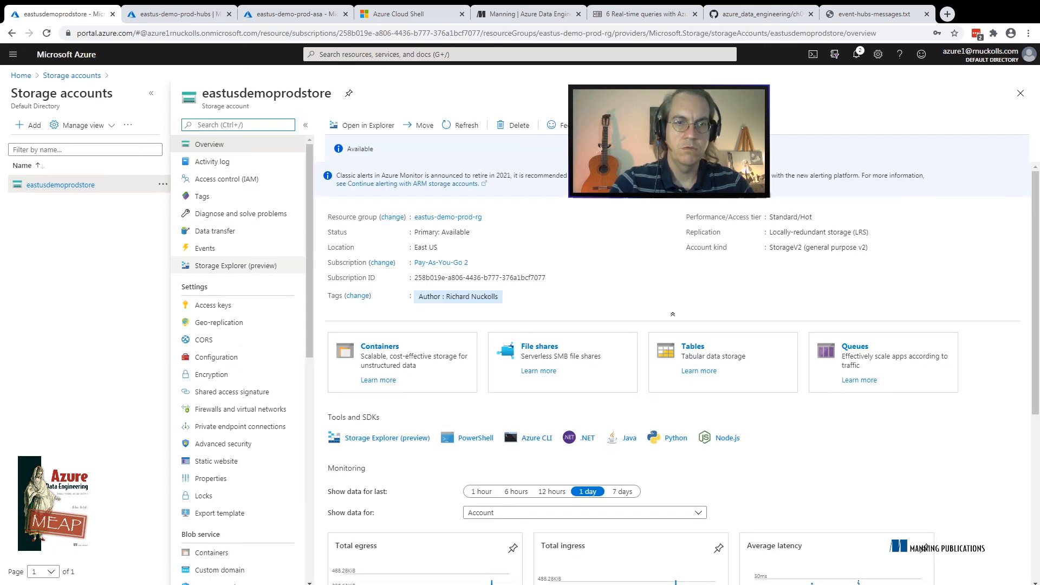
click(379, 346)
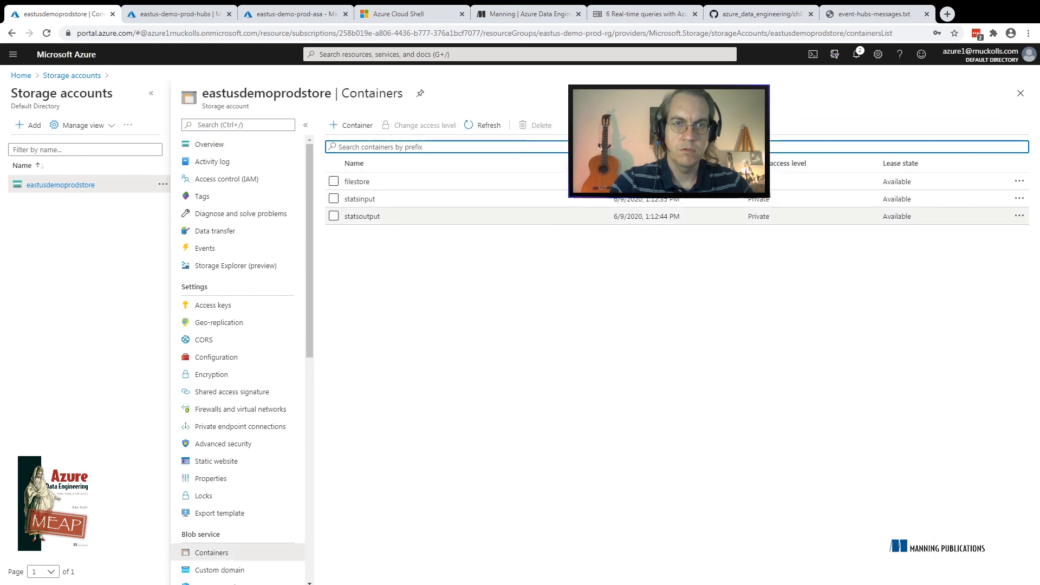
click(360, 199)
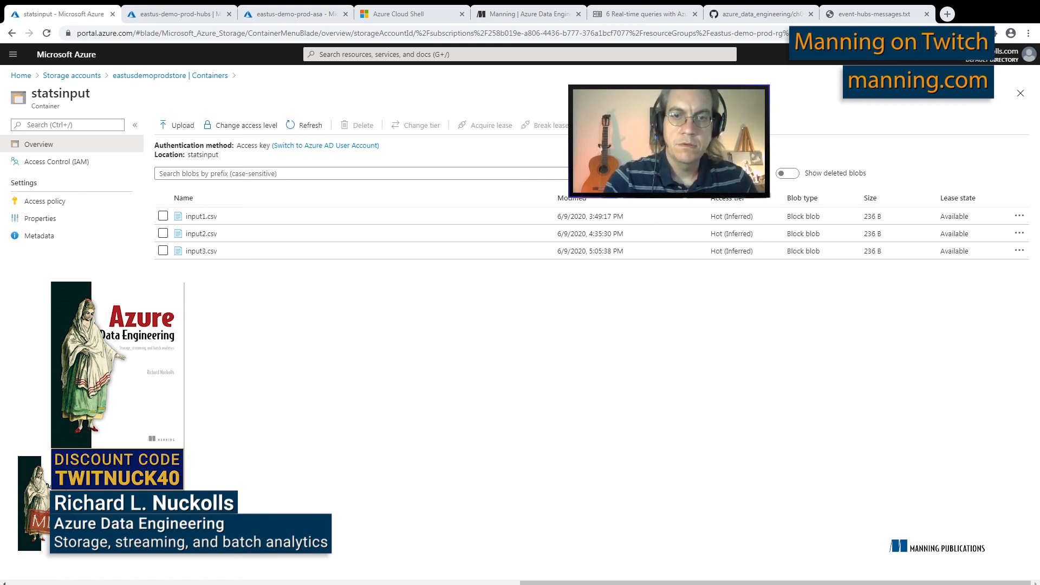
click(177, 125)
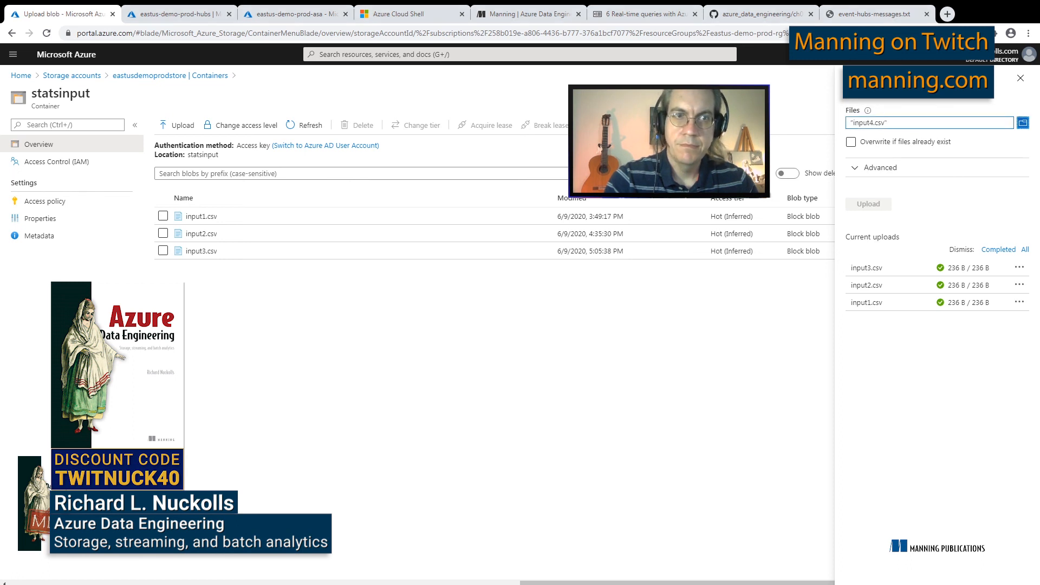
click(868, 204)
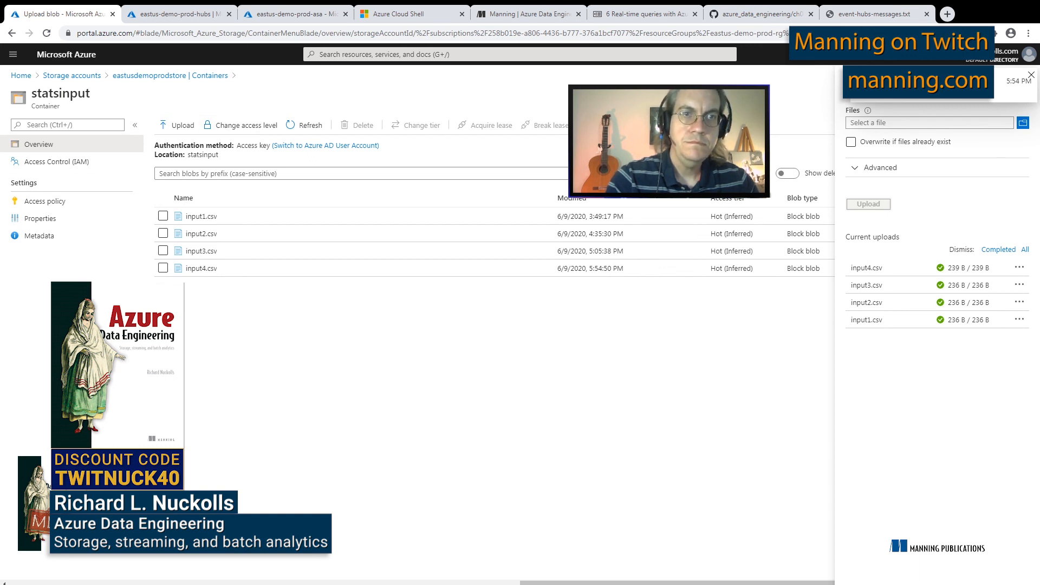
Refresh the 2020-06-09/21 folder of the statsoutput container and view the contents of the newest CSV file
click(171, 75)
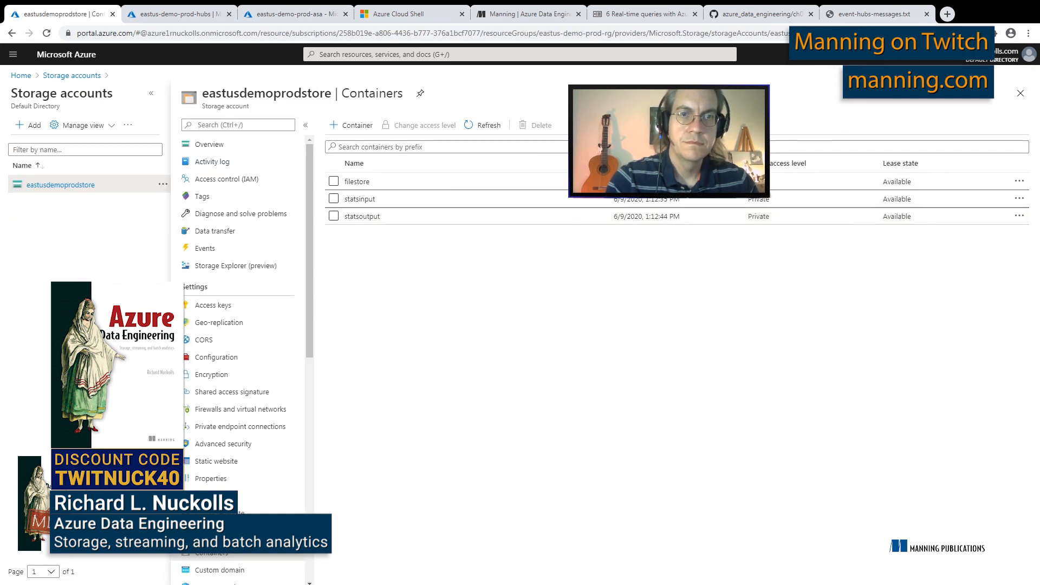
click(362, 216)
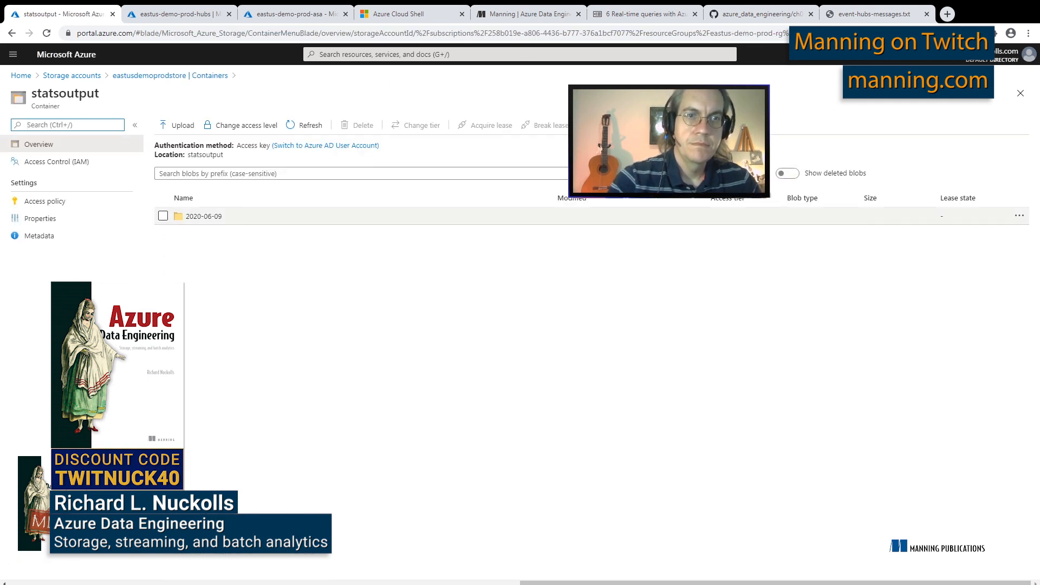
click(204, 216)
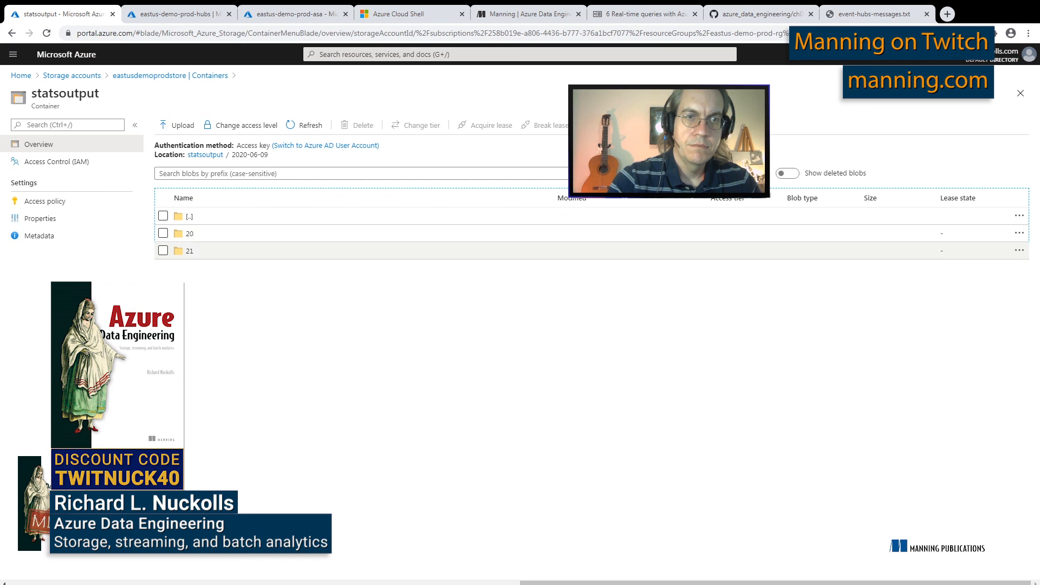
click(190, 251)
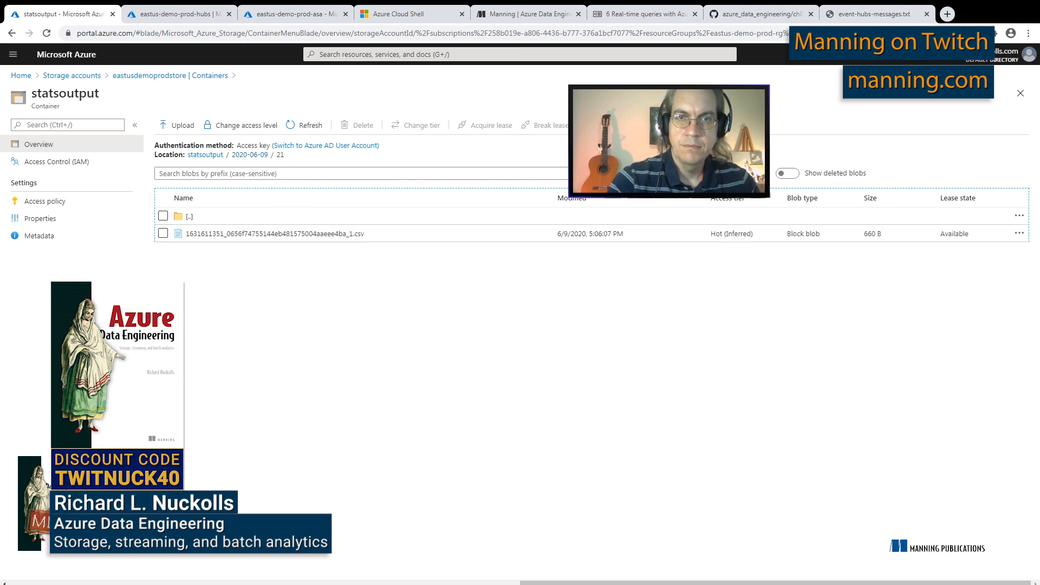
click(305, 125)
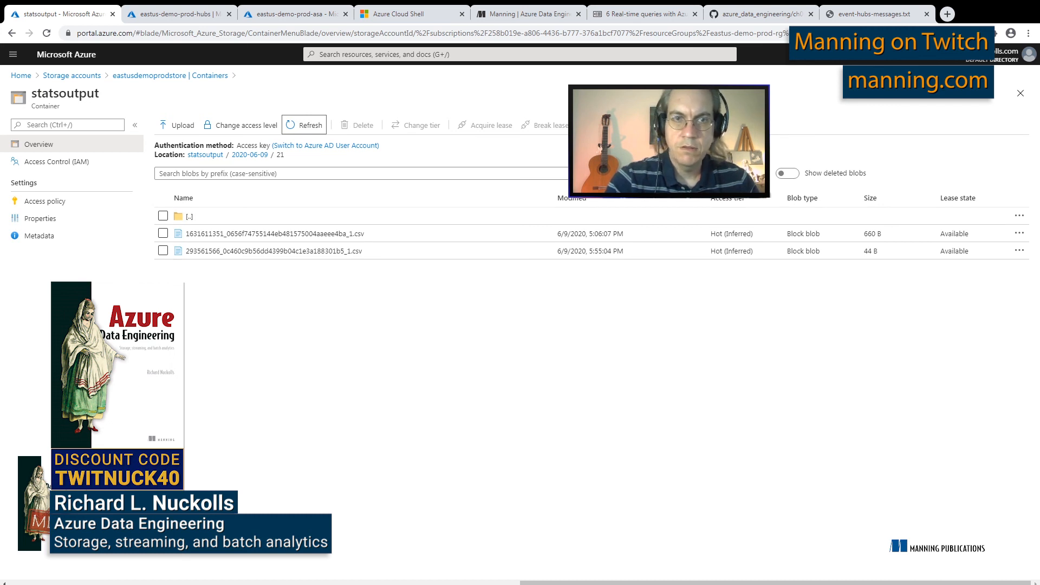
click(274, 251)
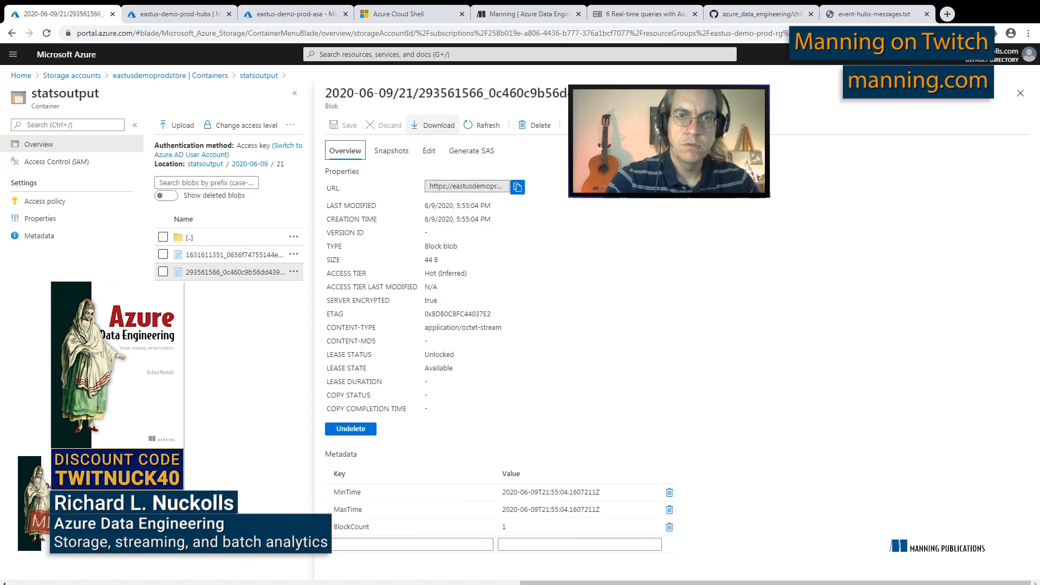
click(429, 151)
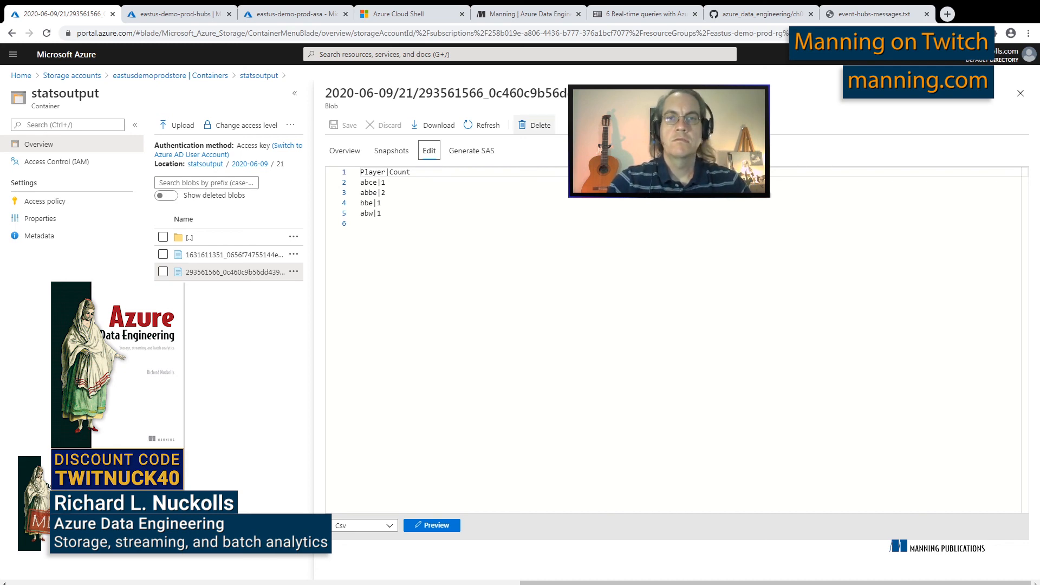
Stop the eastus-demo-prod-asa streaming job and check its status
key(ctrl+Tab)
key(ctrl+Tab)
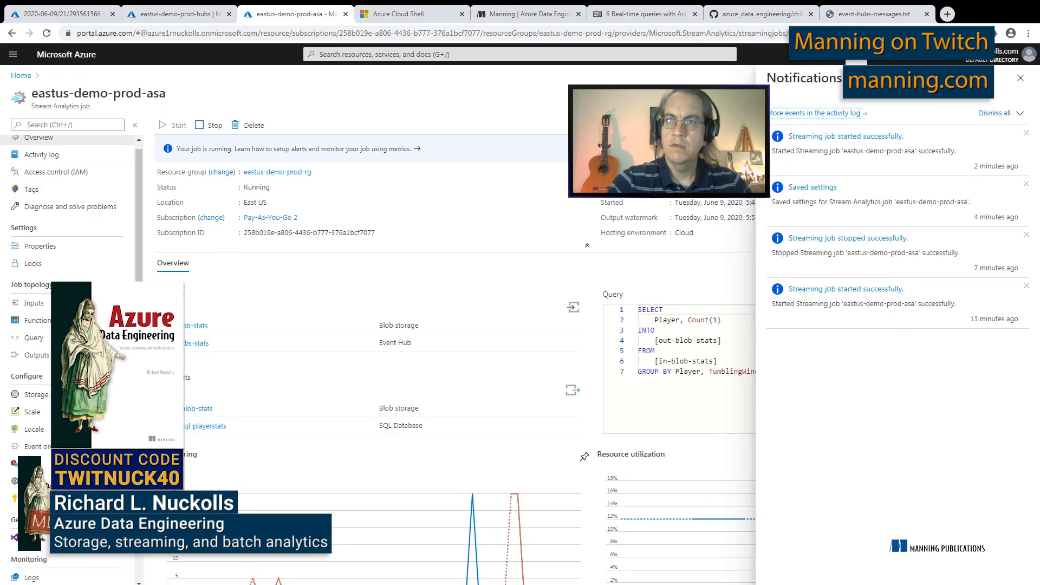
click(1021, 78)
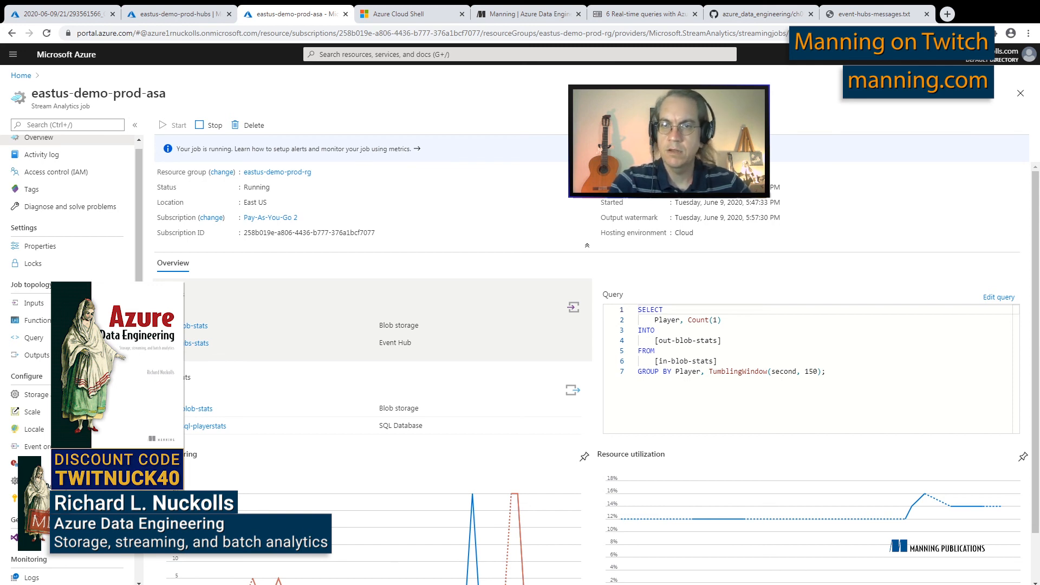
click(214, 125)
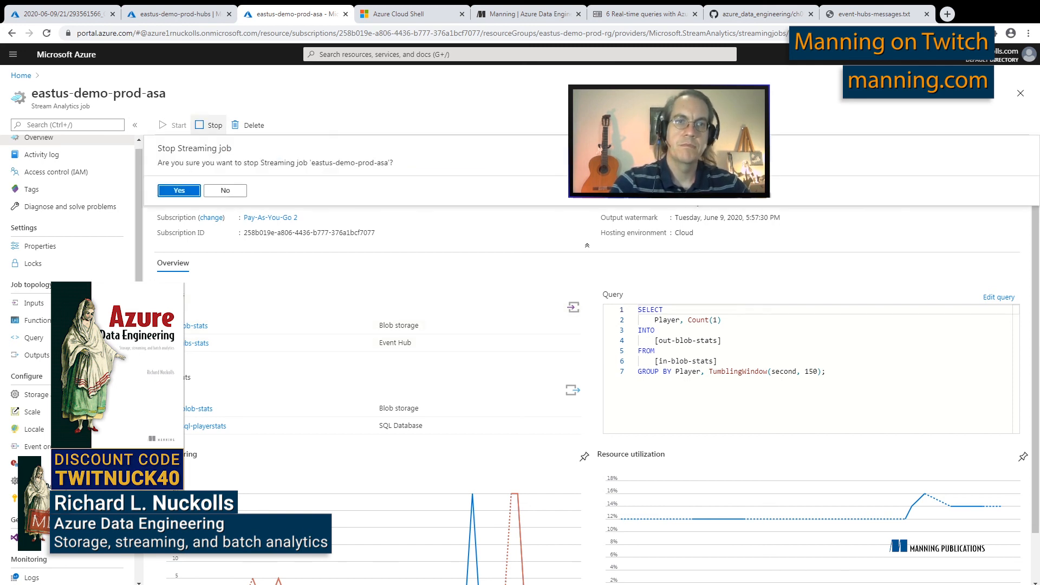
key(Return)
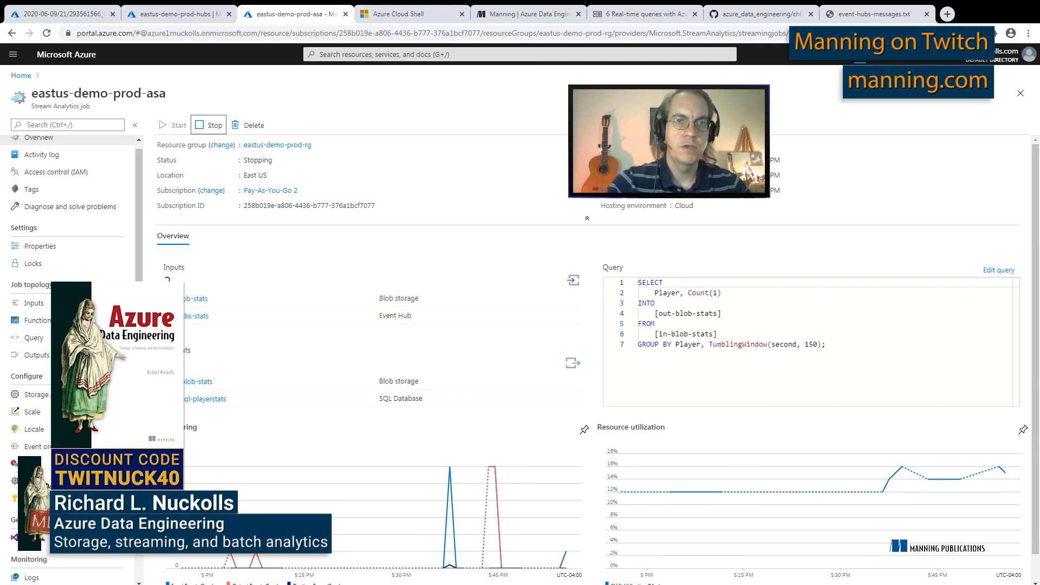
click(528, 14)
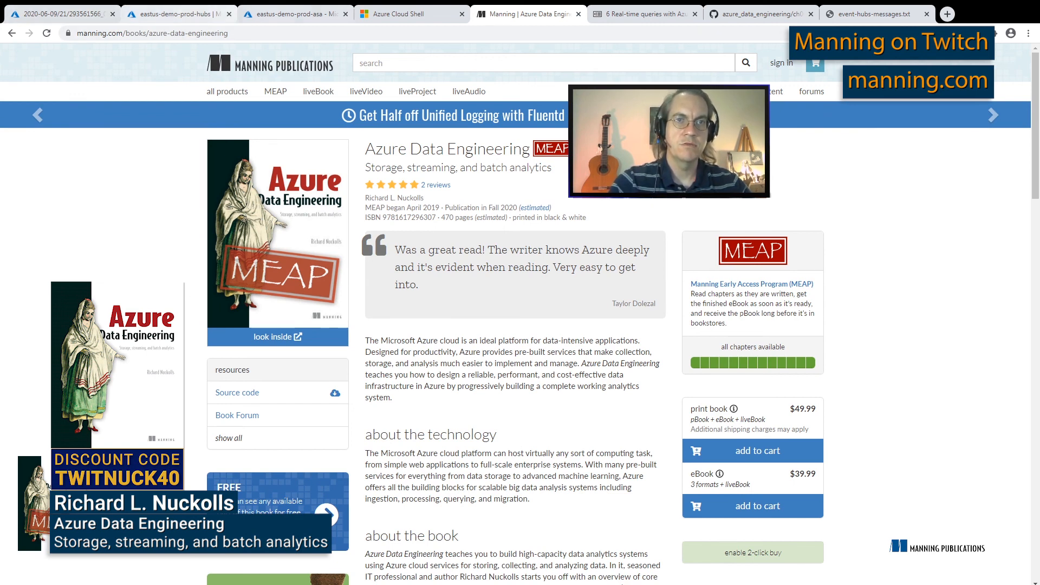
click(293, 14)
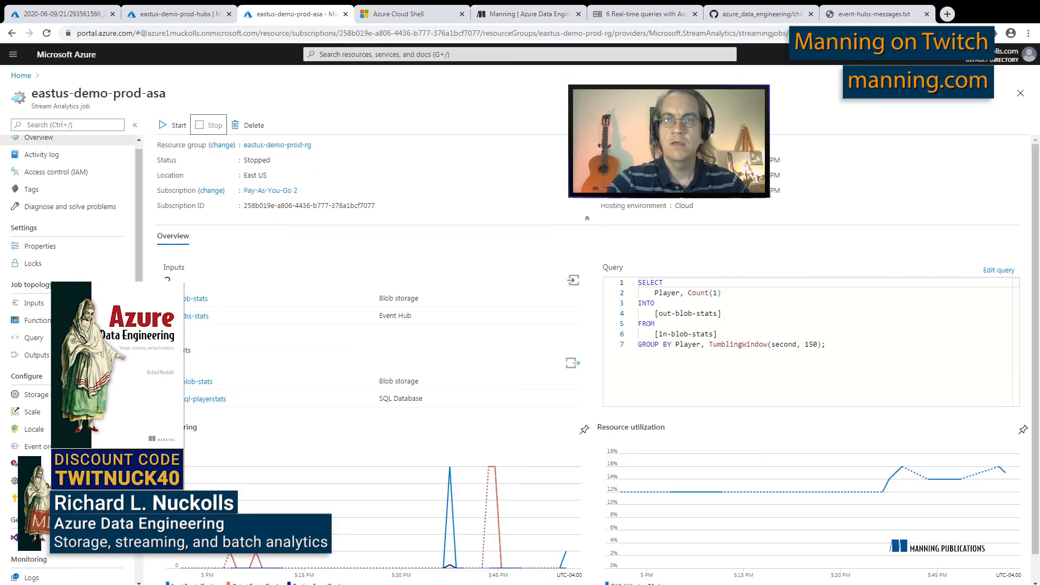